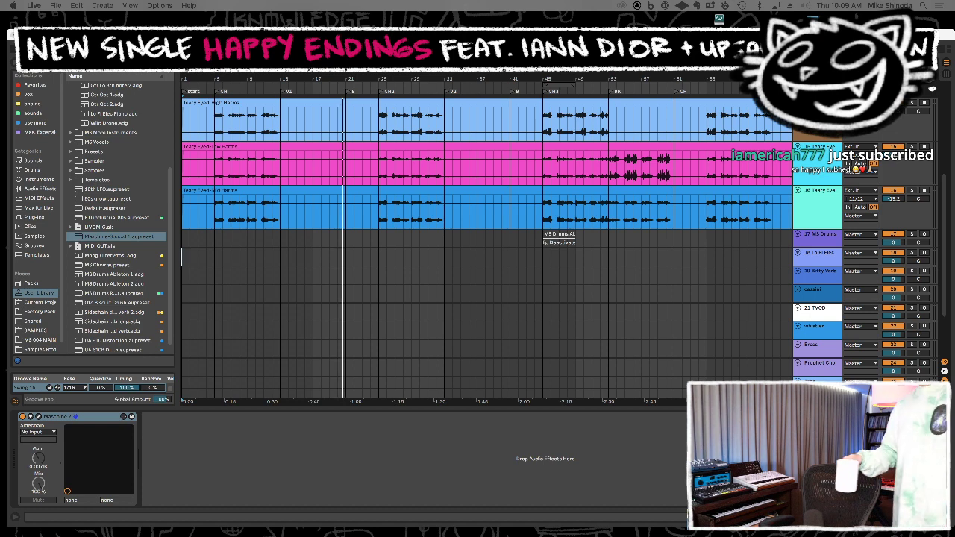
Play the song through and look over its vocal and guitar tracks across the arrangement
{"action": "key", "text": "space"}
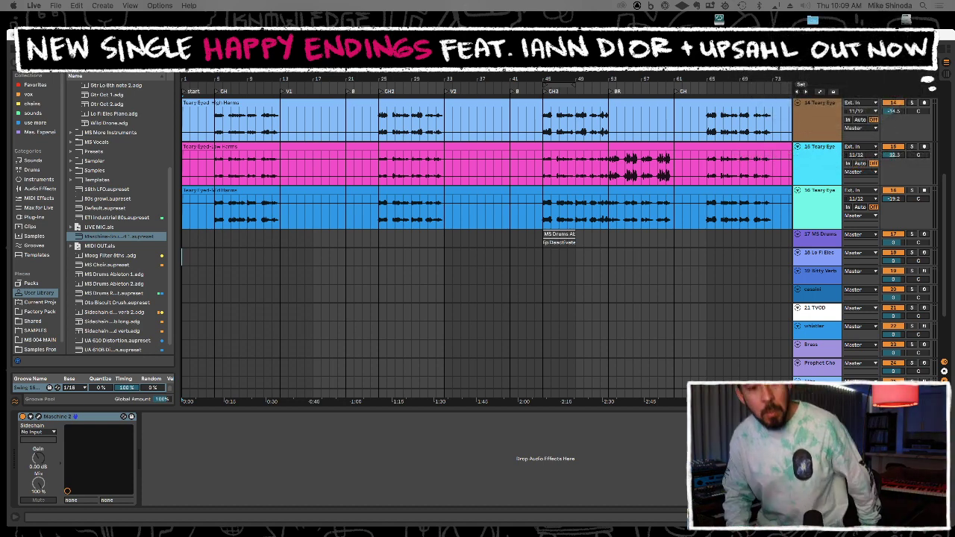
{"action": "key", "text": "space"}
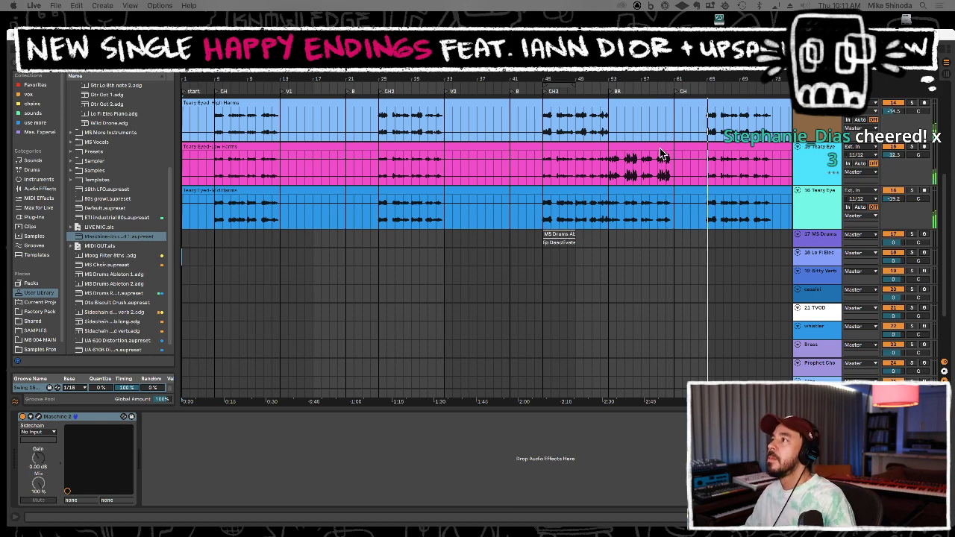
{"action": "left_click_drag", "start_coordinate": [671, 78], "coordinate": [702, 67]}
{"action": "left_click_drag", "start_coordinate": [624, 73], "coordinate": [606, 79]}
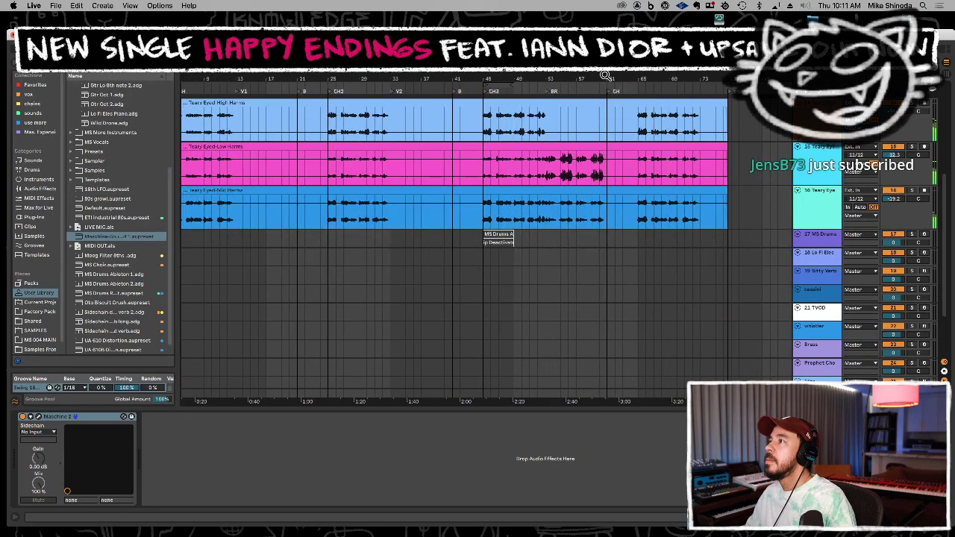
{"action": "scroll", "coordinate": [569, 190], "scroll_direction": "up", "scroll_amount": 1}
{"action": "scroll", "coordinate": [569, 191], "scroll_direction": "up", "scroll_amount": 3}
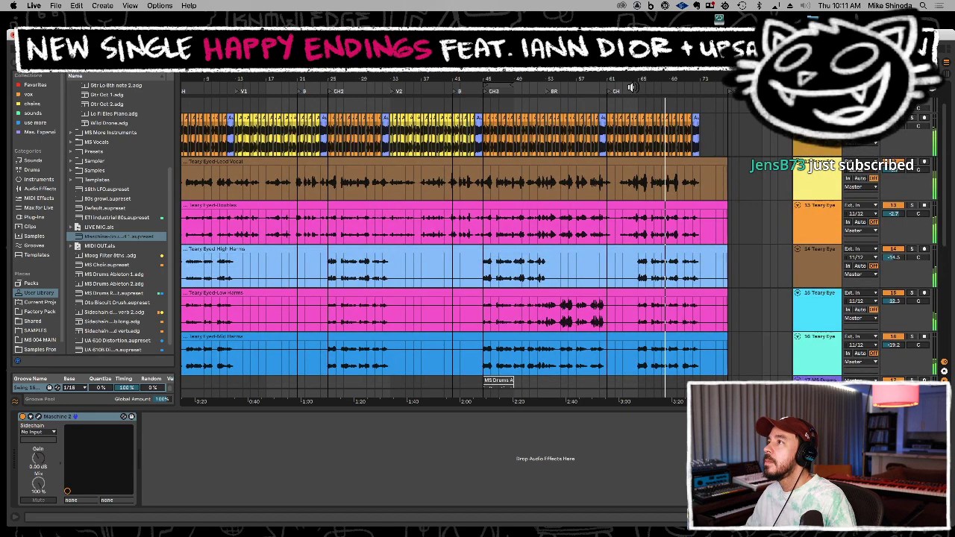
{"action": "left_click_drag", "start_coordinate": [631, 77], "coordinate": [681, 78]}
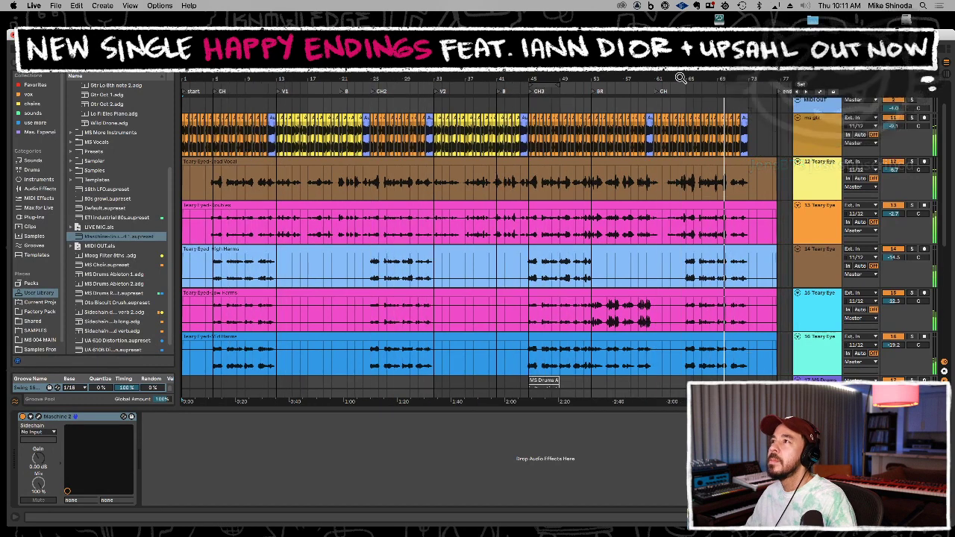
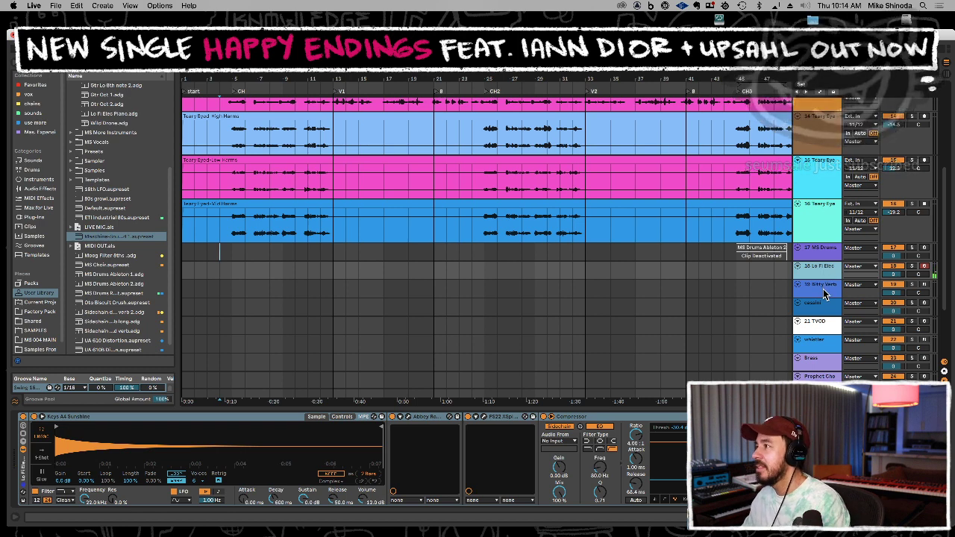
Audition the instrument tracks one after another, from track 19 through cassini, TVOD, whistler, Brass, Prophet Chorus, 5ths and sub to serum
{"action": "left_click", "coordinate": [824, 293]}
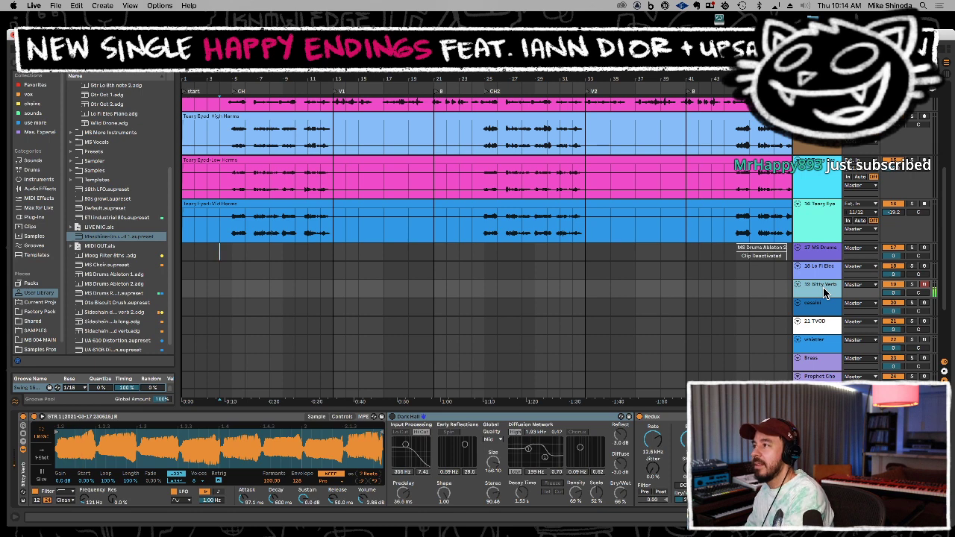
{"action": "left_click", "coordinate": [819, 303]}
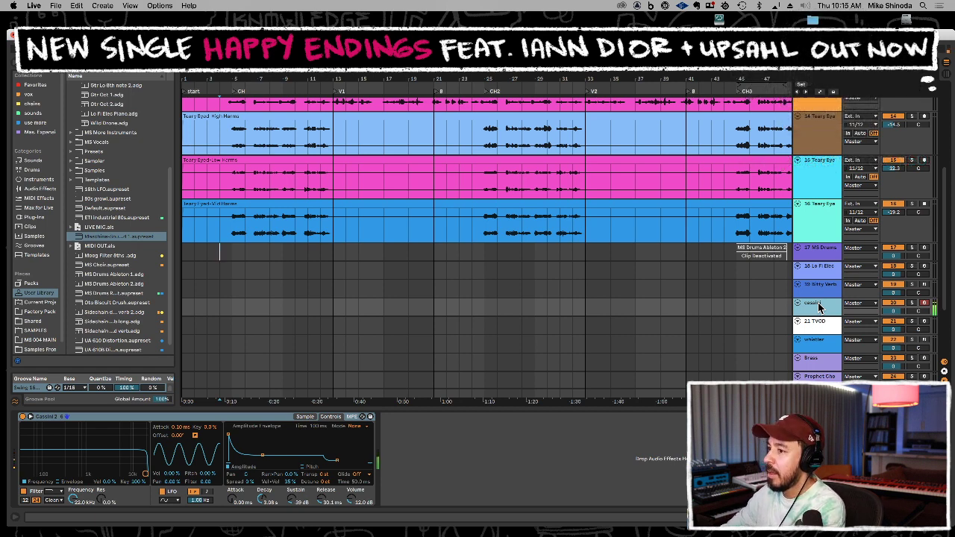
{"action": "left_click", "coordinate": [817, 329]}
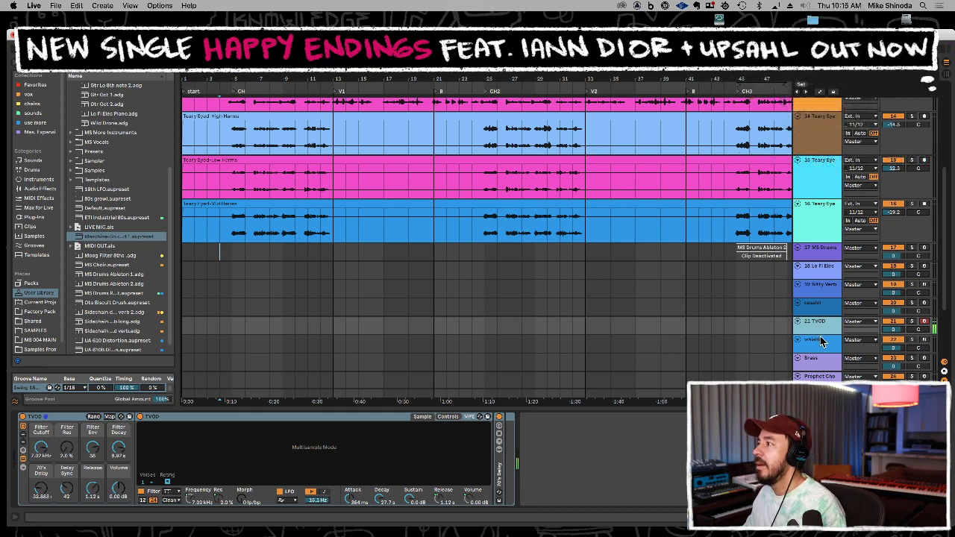
{"action": "left_click", "coordinate": [819, 341]}
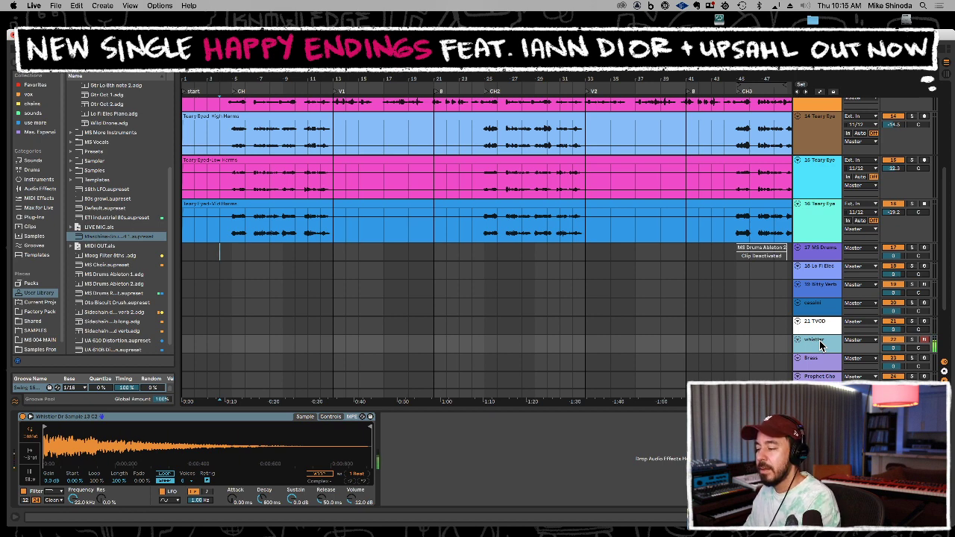
{"action": "left_click", "coordinate": [814, 362]}
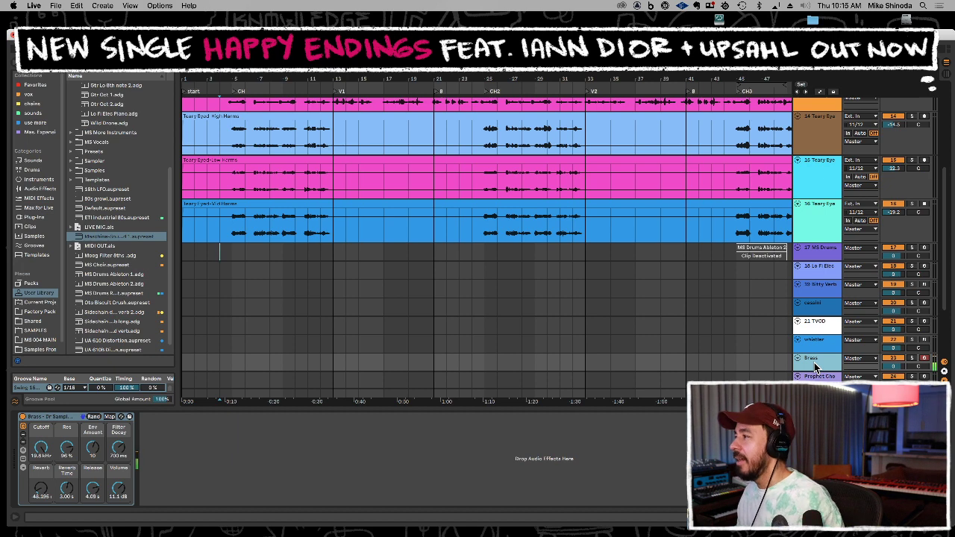
{"action": "scroll", "coordinate": [807, 343], "scroll_direction": "down", "scroll_amount": 3}
{"action": "left_click", "coordinate": [821, 300]}
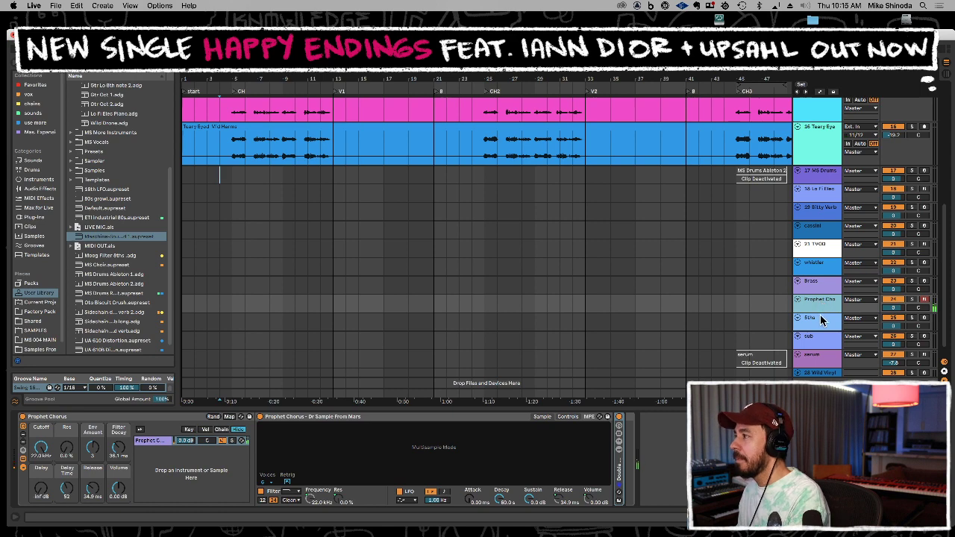
{"action": "left_click", "coordinate": [820, 316]}
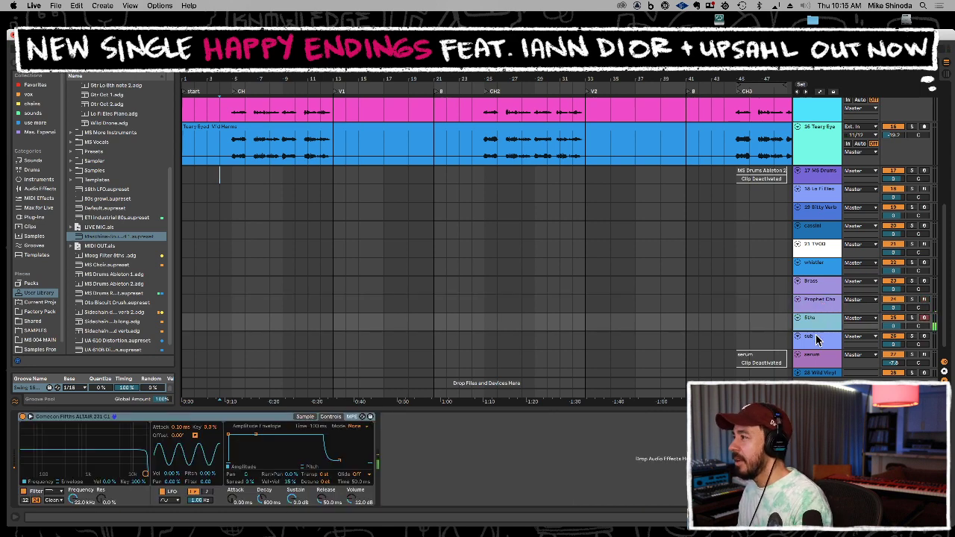
{"action": "left_click", "coordinate": [816, 336]}
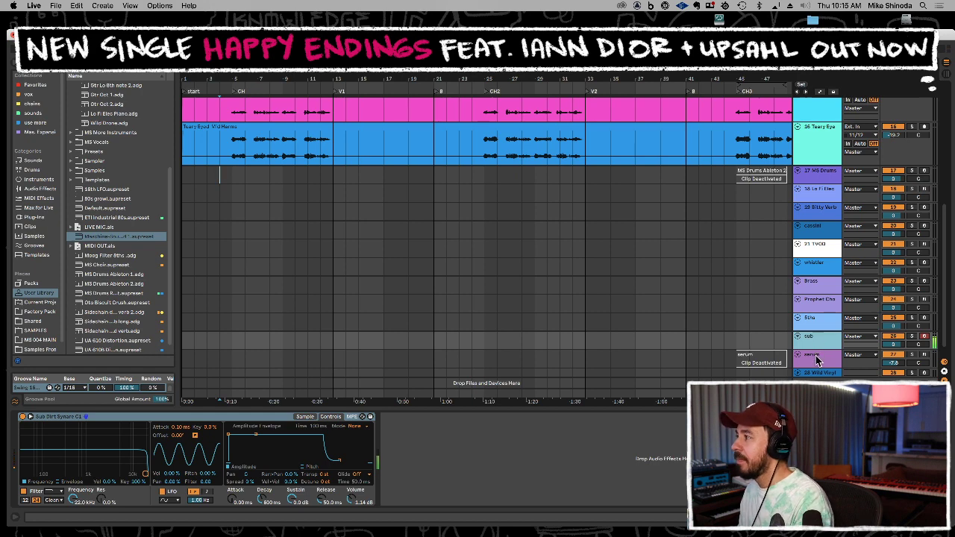
{"action": "left_click", "coordinate": [815, 358]}
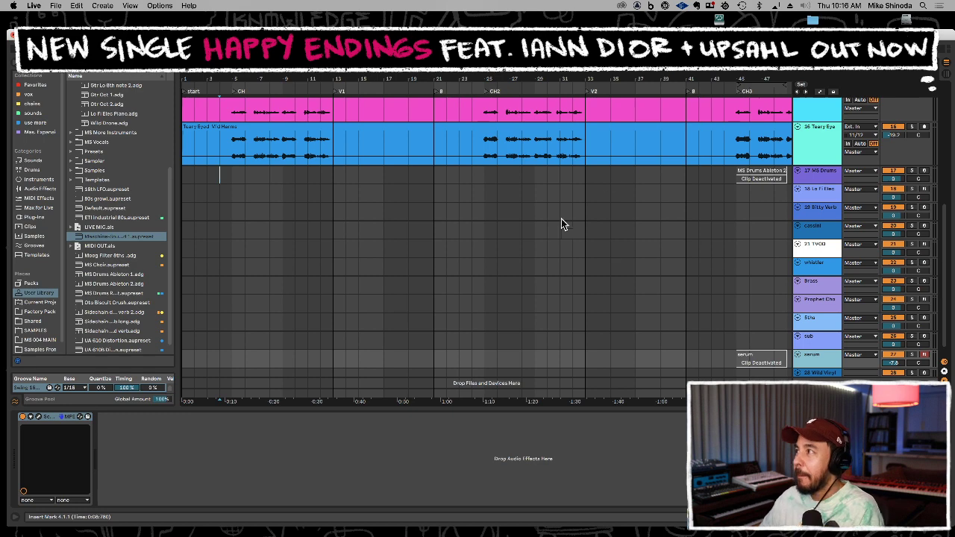
Record a kick and stick part on the MS Drums track through verse 1, from about bar 12 to bar 23
{"action": "left_click_drag", "start_coordinate": [735, 73], "coordinate": [604, 75]}
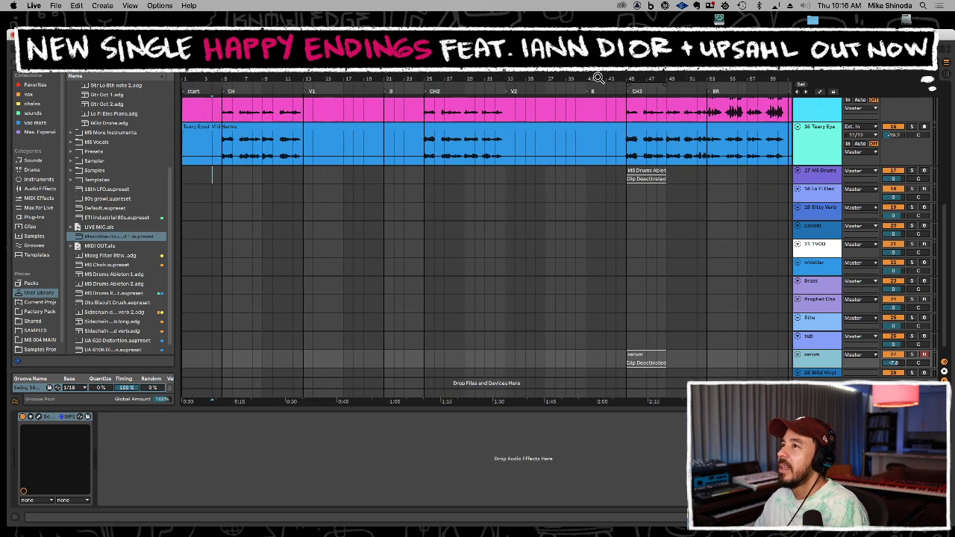
{"action": "left_click", "coordinate": [212, 175]}
{"action": "left_click_drag", "start_coordinate": [219, 173], "coordinate": [423, 174]}
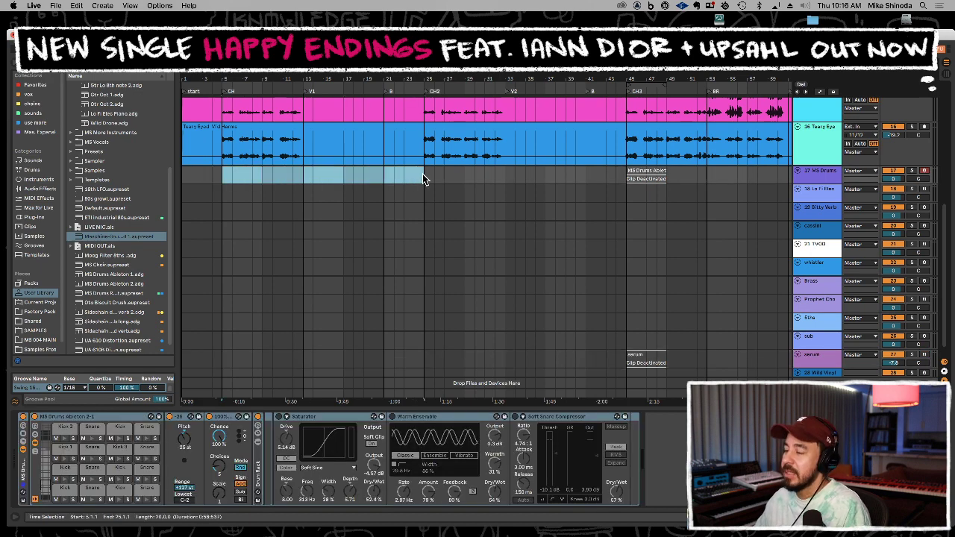
{"action": "key", "text": "space"}
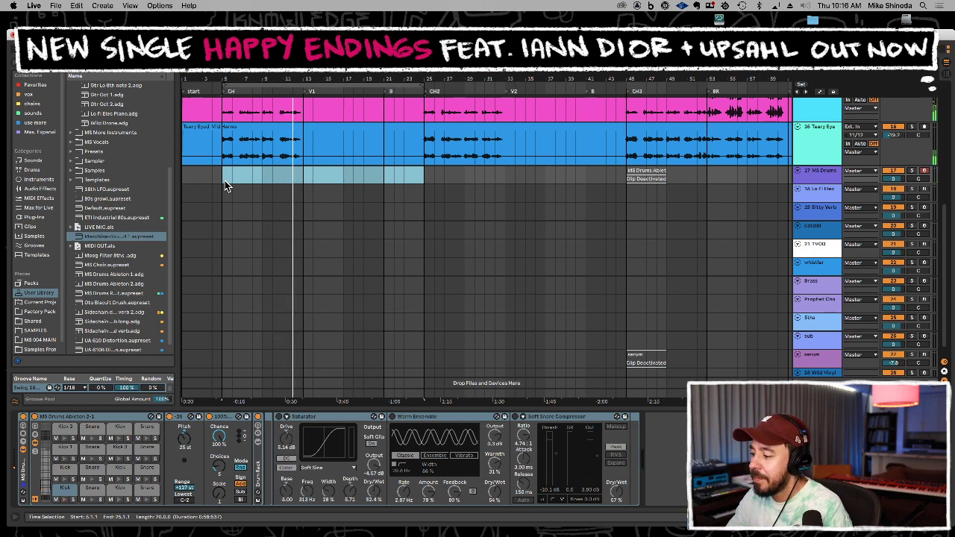
{"action": "key", "text": "F9"}
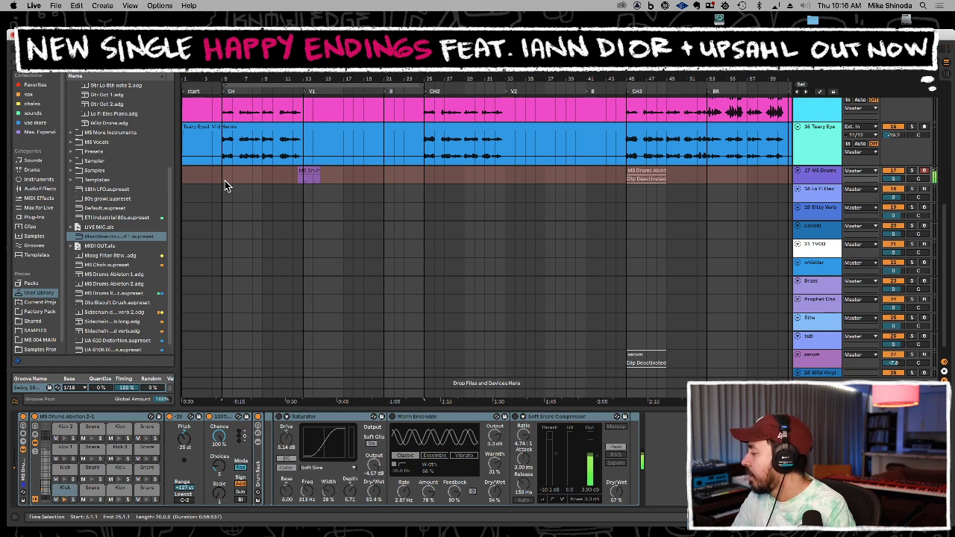
{"action": "key", "text": "space"}
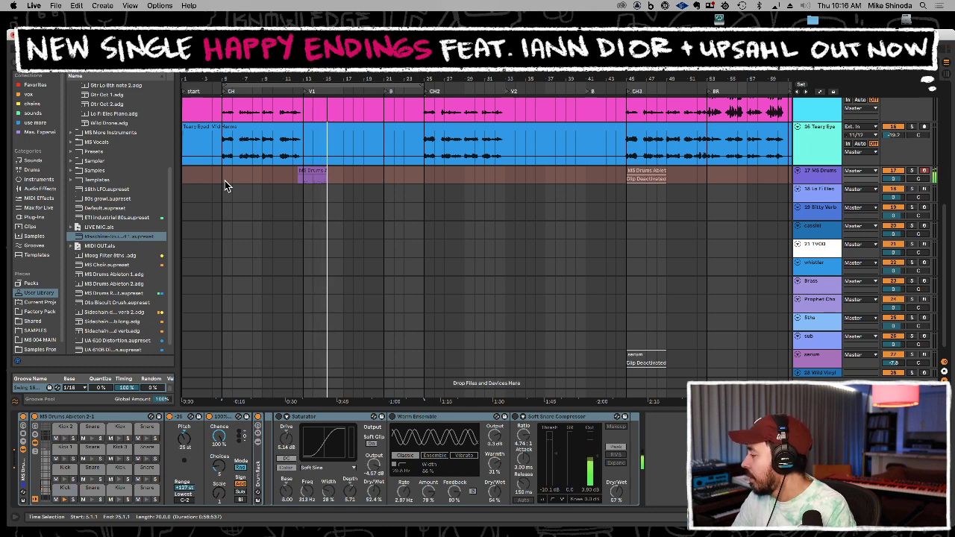
{"action": "key", "text": "space"}
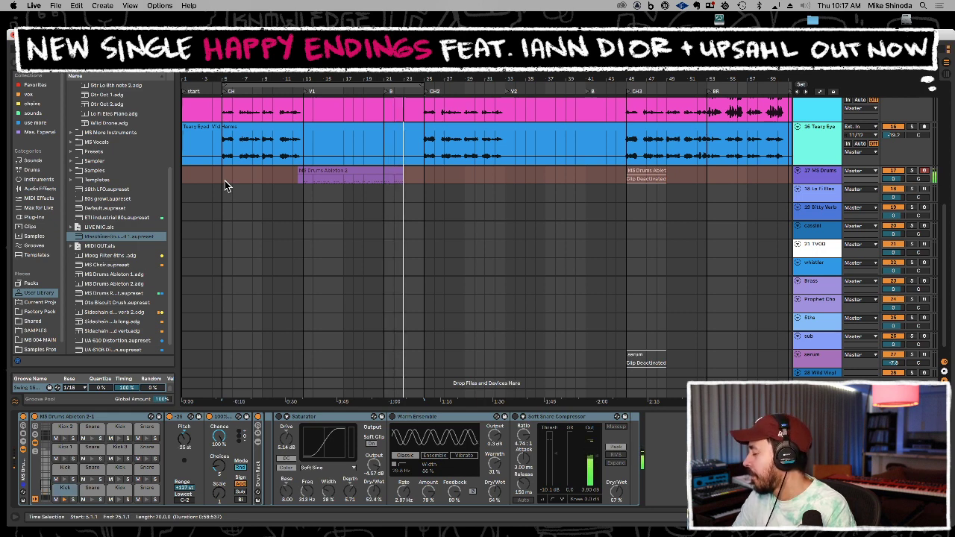
{"action": "key", "text": "space"}
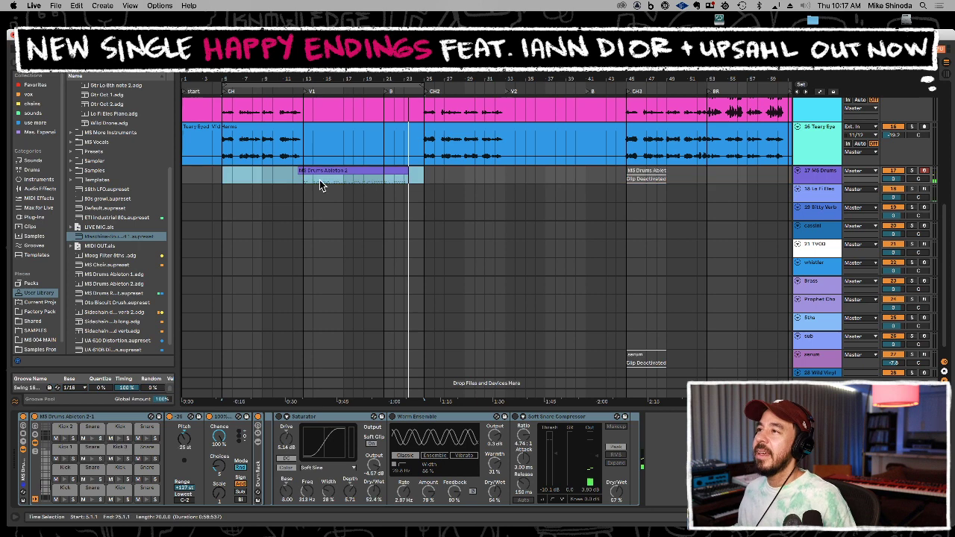
Quantize the notes of the recorded MS Drums clip and listen to the result, including from bar 21
{"action": "double_click", "coordinate": [337, 175]}
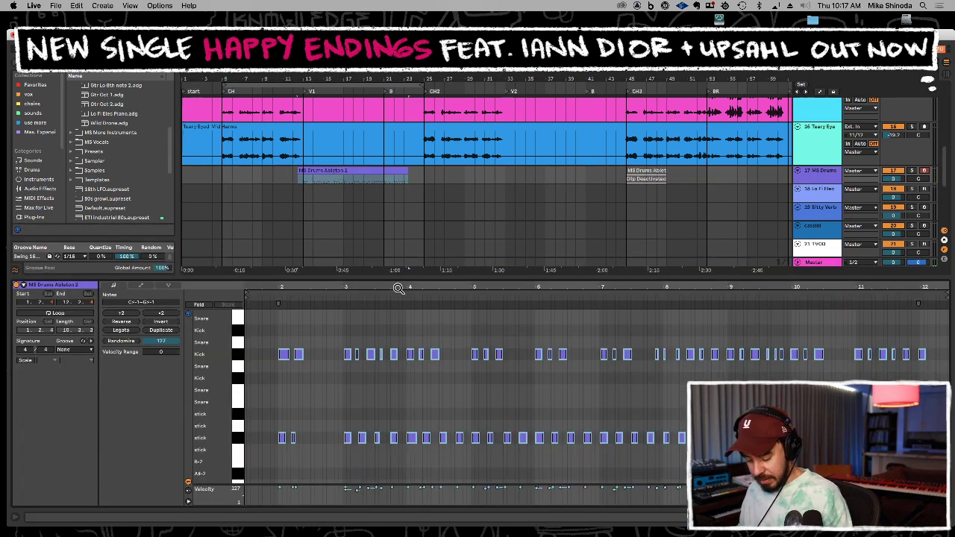
{"action": "key", "text": "super+u"}
{"action": "key", "text": "space"}
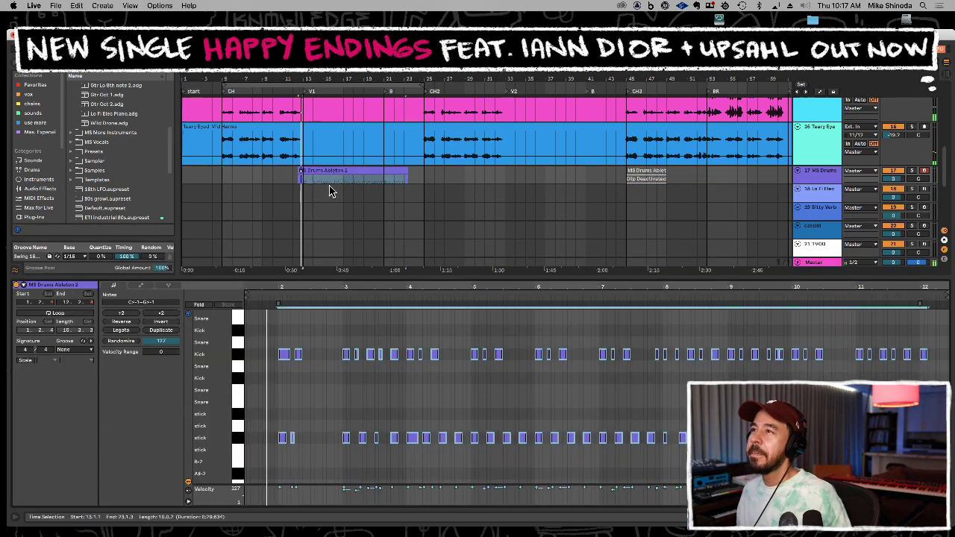
{"action": "left_click", "coordinate": [385, 179]}
{"action": "key", "text": "space"}
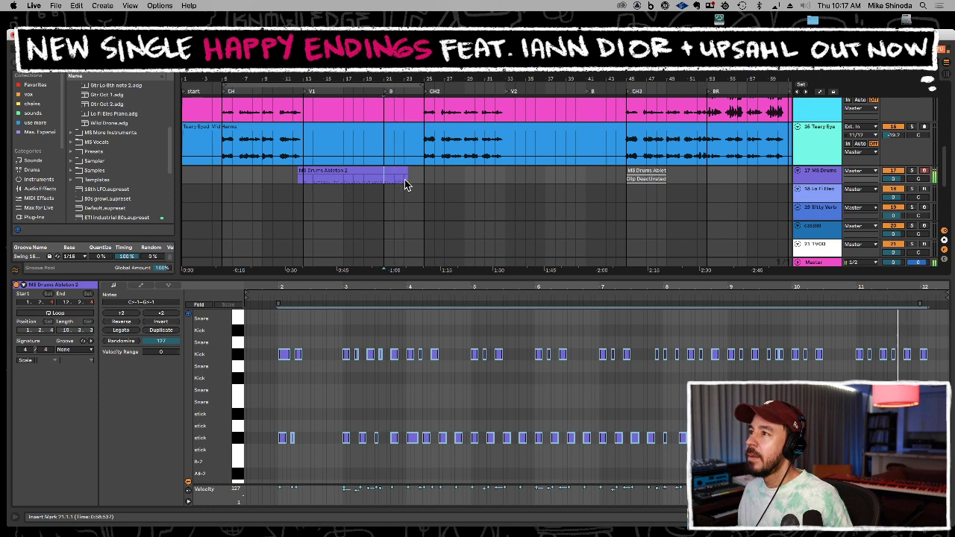
Split the MS Drums clip at bars 19, 21 and 23, and delete the parts outside bars 19 to 23
{"action": "left_click", "coordinate": [404, 181], "text": "shift"}
{"action": "key", "text": "super+e"}
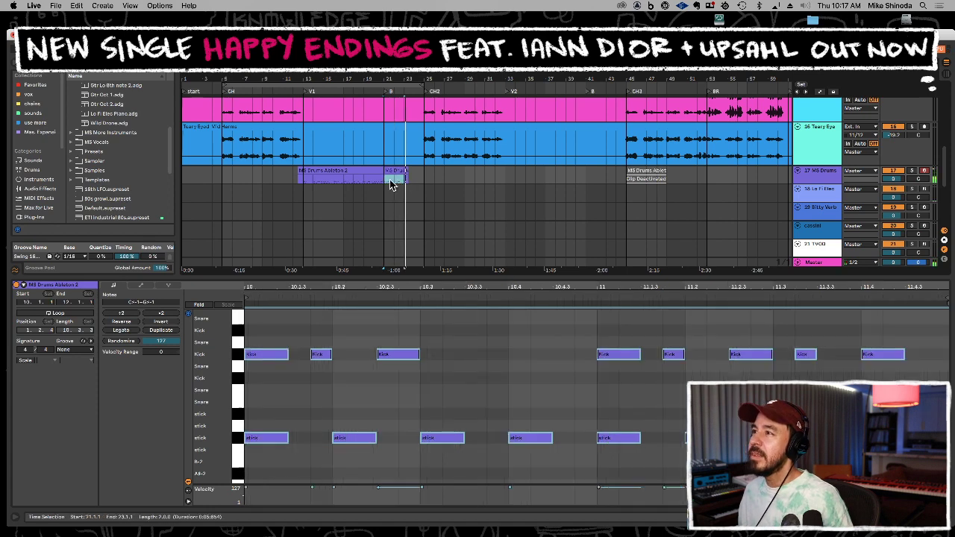
{"action": "left_click", "coordinate": [366, 183]}
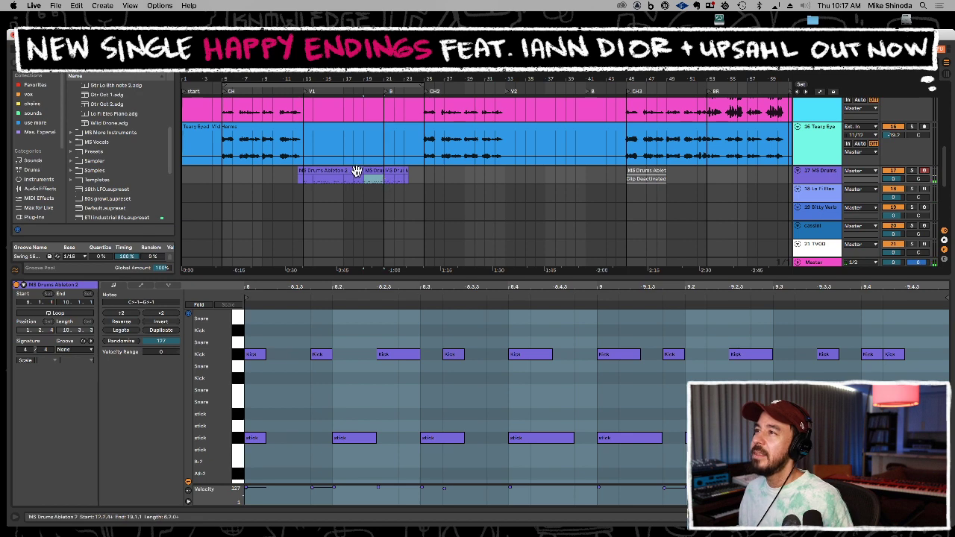
{"action": "left_click", "coordinate": [375, 171]}
{"action": "key", "text": "Delete"}
{"action": "left_click", "coordinate": [418, 226]}
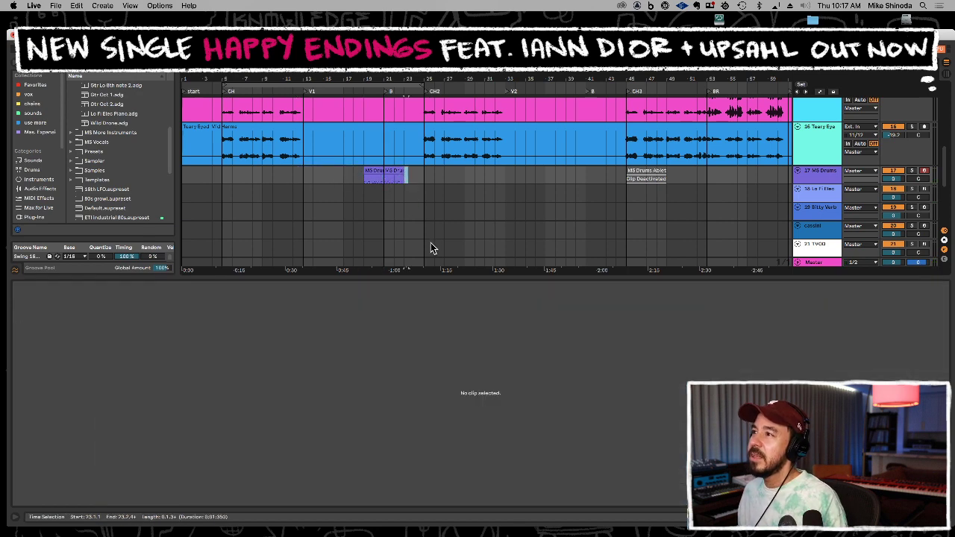
Apply the Swing 16ths 59 groove to the remaining MS Drums clips
{"action": "left_click_drag", "start_coordinate": [455, 277], "coordinate": [377, 381]}
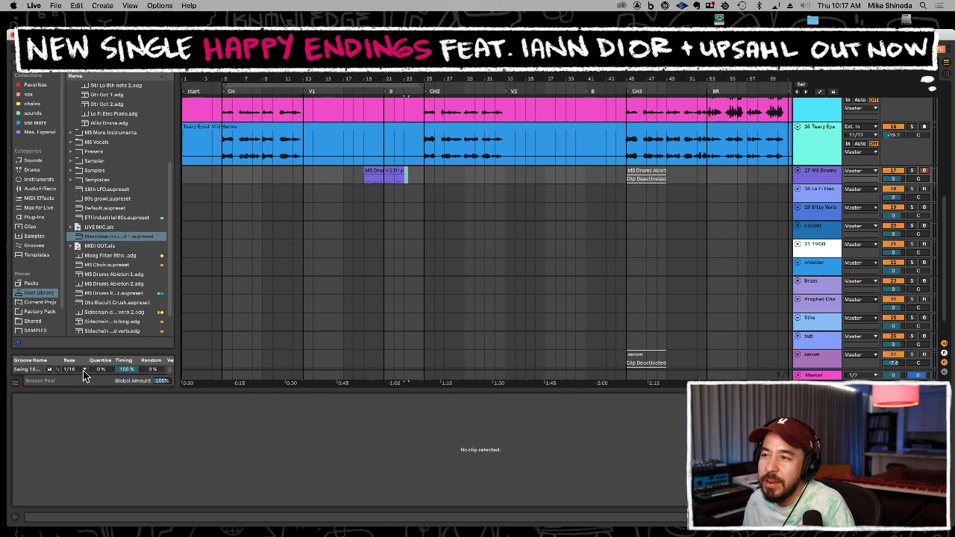
{"action": "left_click_drag", "start_coordinate": [177, 342], "coordinate": [229, 343]}
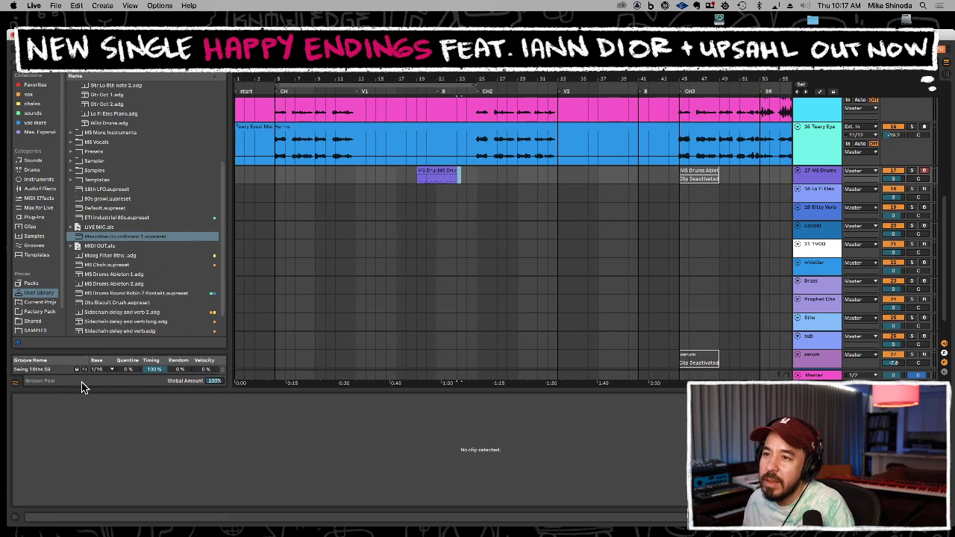
{"action": "left_click_drag", "start_coordinate": [492, 174], "coordinate": [406, 172]}
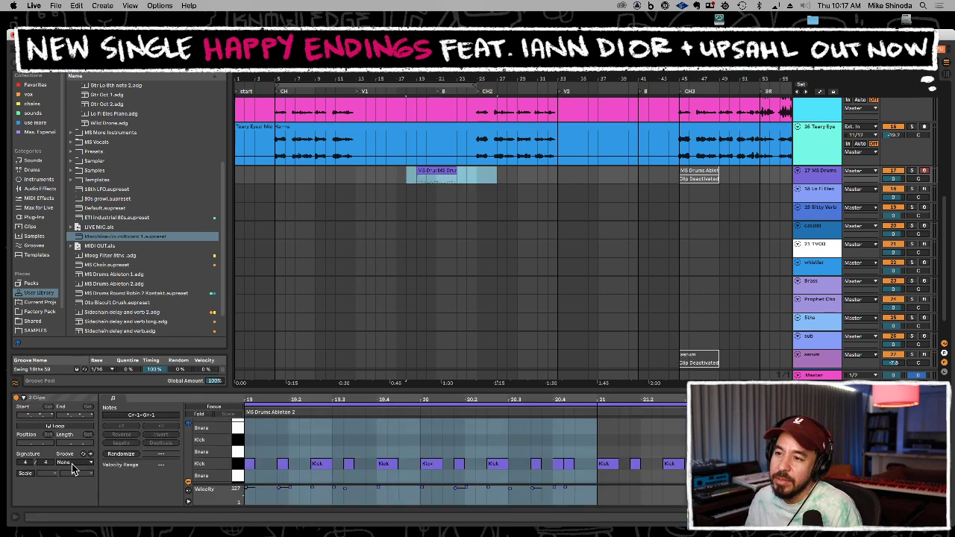
{"action": "left_click", "coordinate": [73, 464]}
{"action": "left_click", "coordinate": [76, 478]}
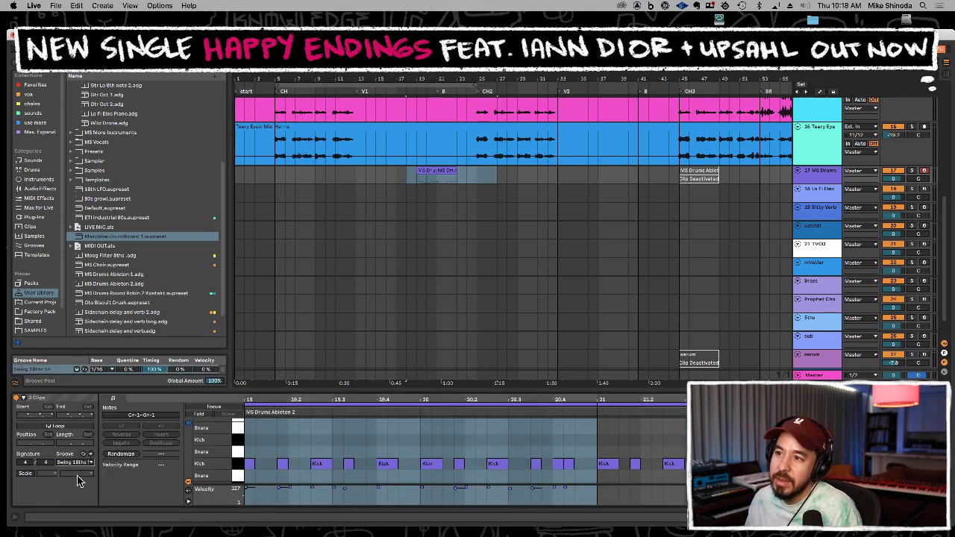
Play back the MS Drums clips with the groove from bar 19
{"action": "left_click", "coordinate": [417, 174]}
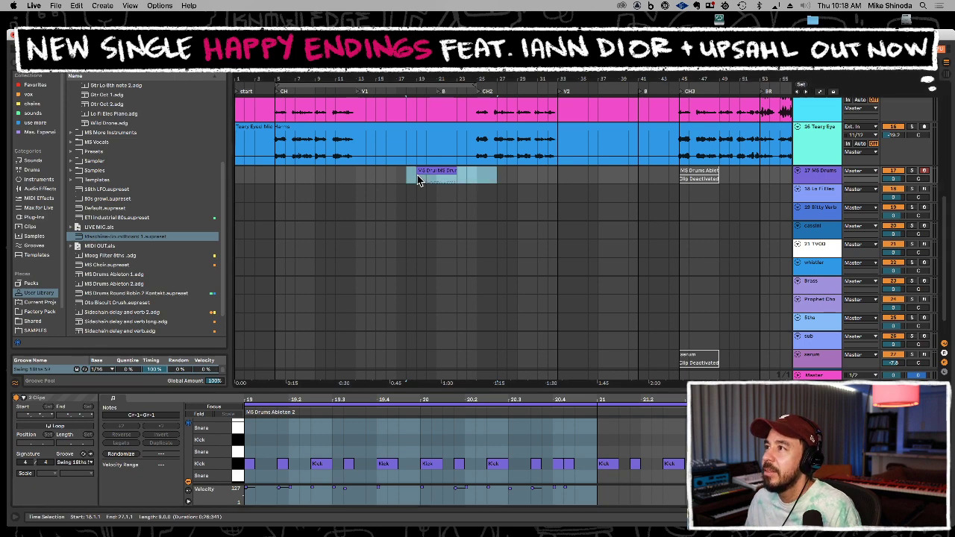
{"action": "key", "text": "space"}
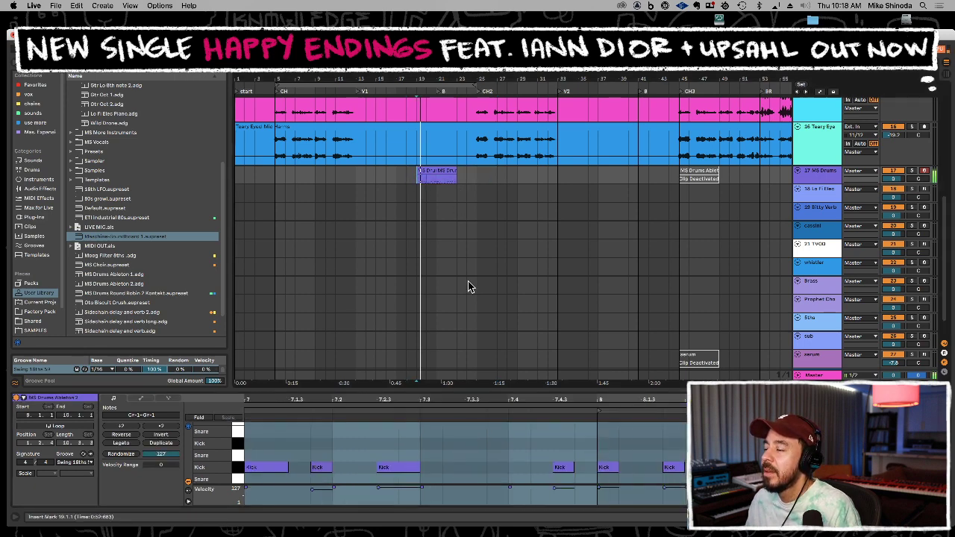
{"action": "left_click", "coordinate": [268, 425]}
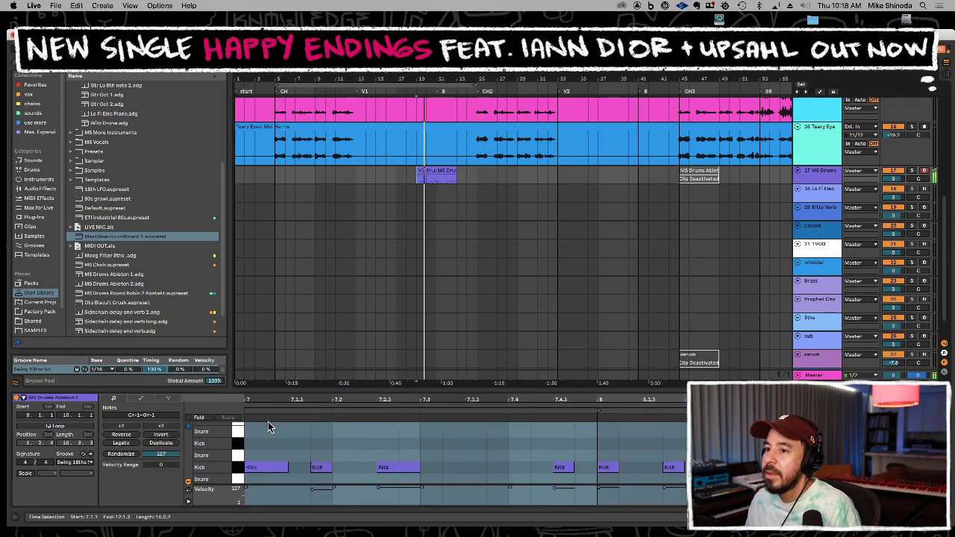
Remove the MS Drums clip at bars 19 to 21 and repeat the remaining two-bar clip up to bar 29
{"action": "left_click", "coordinate": [431, 172]}
{"action": "left_click", "coordinate": [431, 172]}
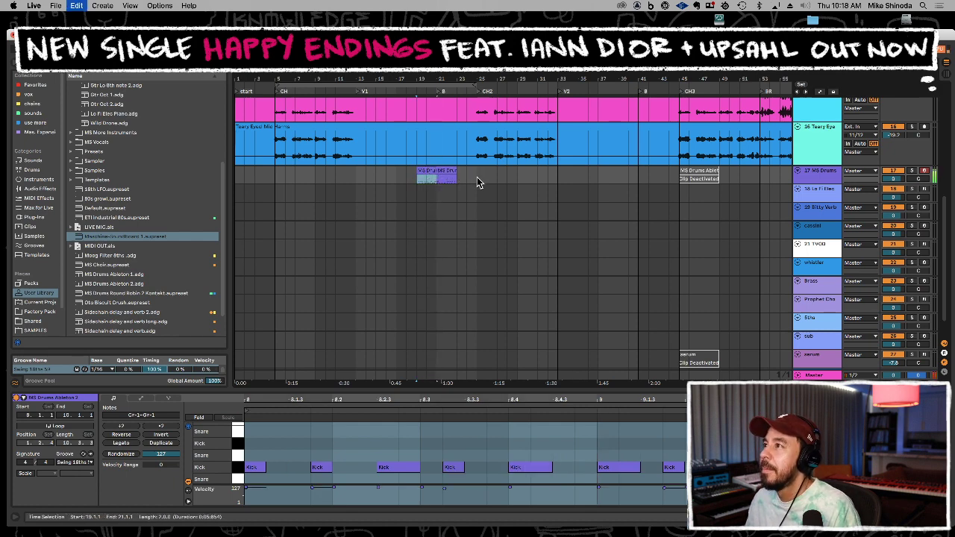
{"action": "key", "text": "Delete"}
{"action": "key", "text": "super+v"}
{"action": "left_click_drag", "start_coordinate": [452, 173], "coordinate": [481, 174]}
{"action": "key", "text": "ctrl+d"}
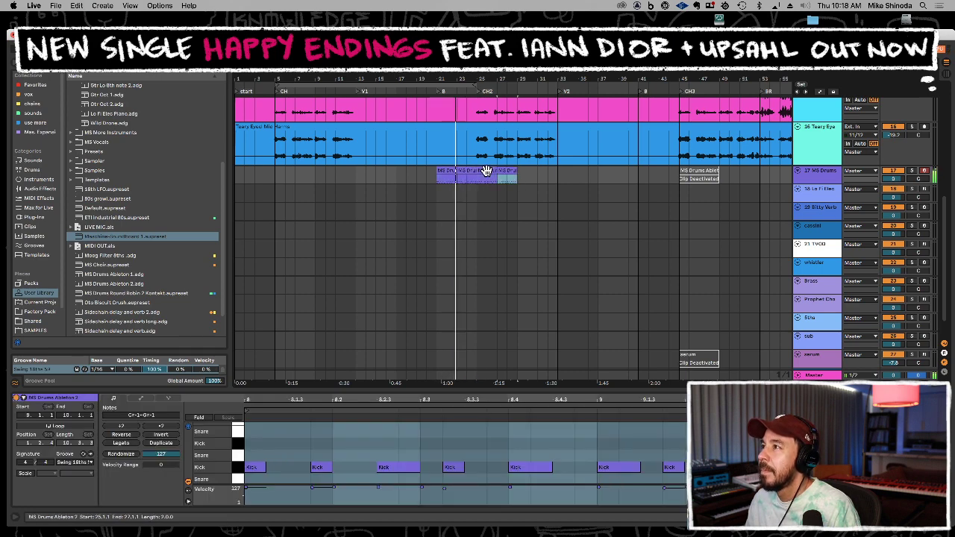
Color the two MS Drums clips between bars 25 and 29 red
{"action": "right_click", "coordinate": [486, 172]}
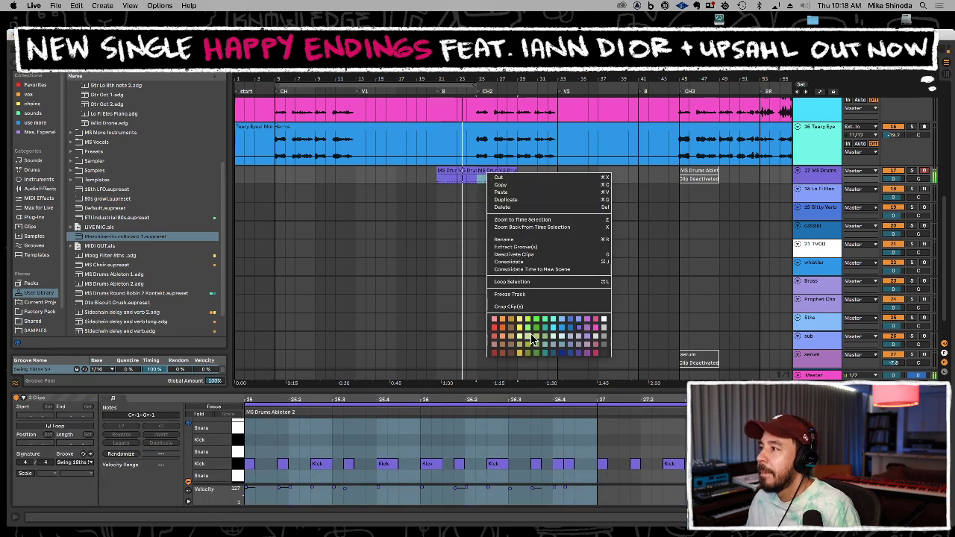
{"action": "left_click", "coordinate": [500, 329]}
{"action": "left_click", "coordinate": [474, 228]}
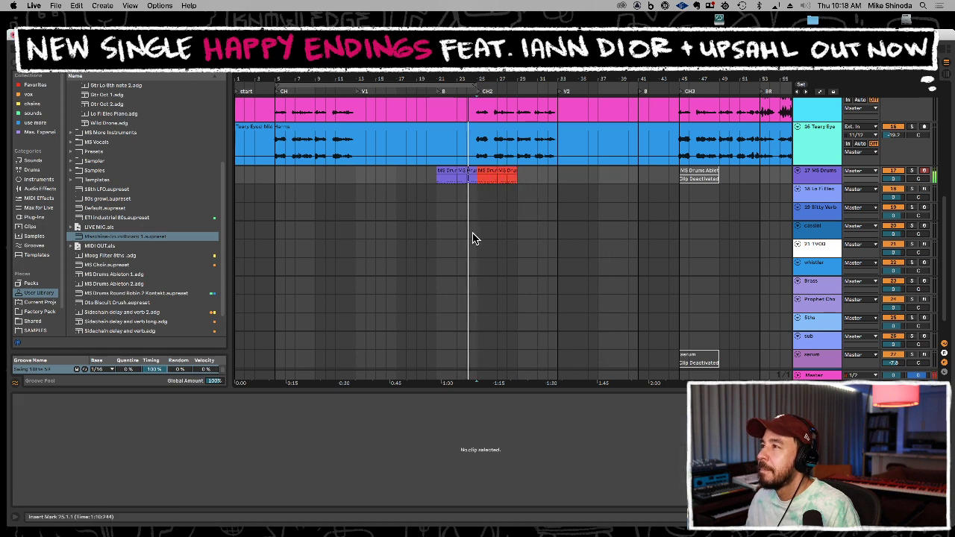
Copy the two red MS Drums clips into the first chorus twice, filling bars 5 to 13, and play from bar 5
{"action": "left_click", "coordinate": [512, 174]}
{"action": "left_click", "coordinate": [486, 171], "text": "shift"}
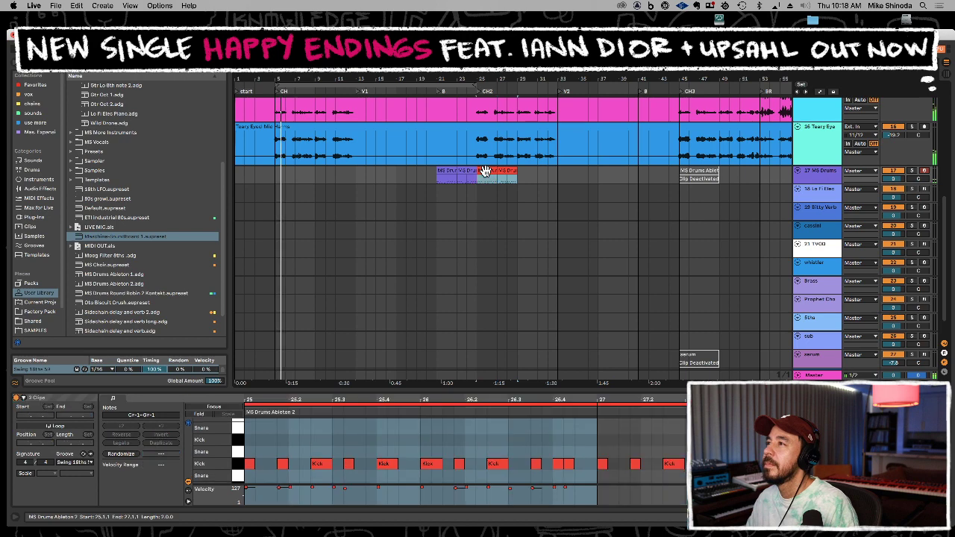
{"action": "key", "text": "super+c"}
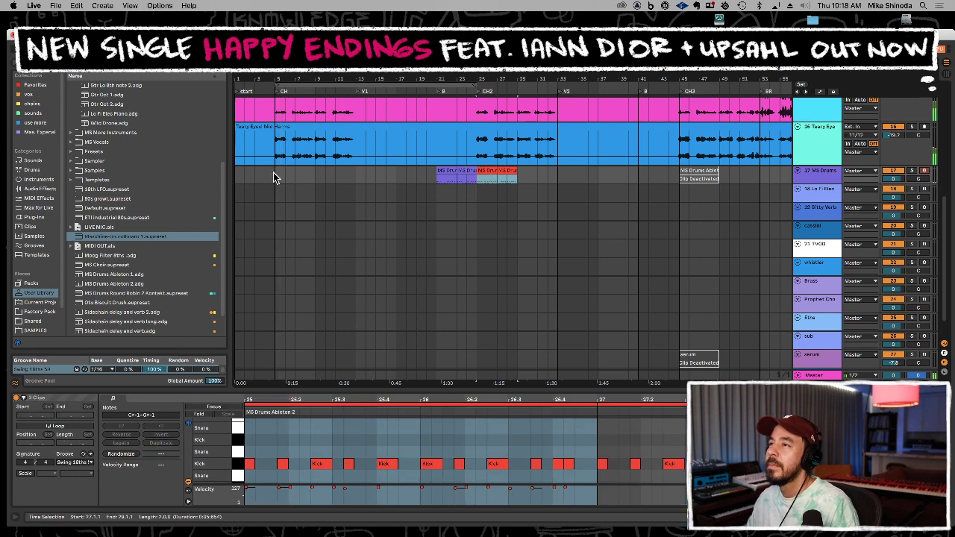
{"action": "left_click", "coordinate": [273, 173]}
{"action": "key", "text": "super+v"}
{"action": "key", "text": "super+v"}
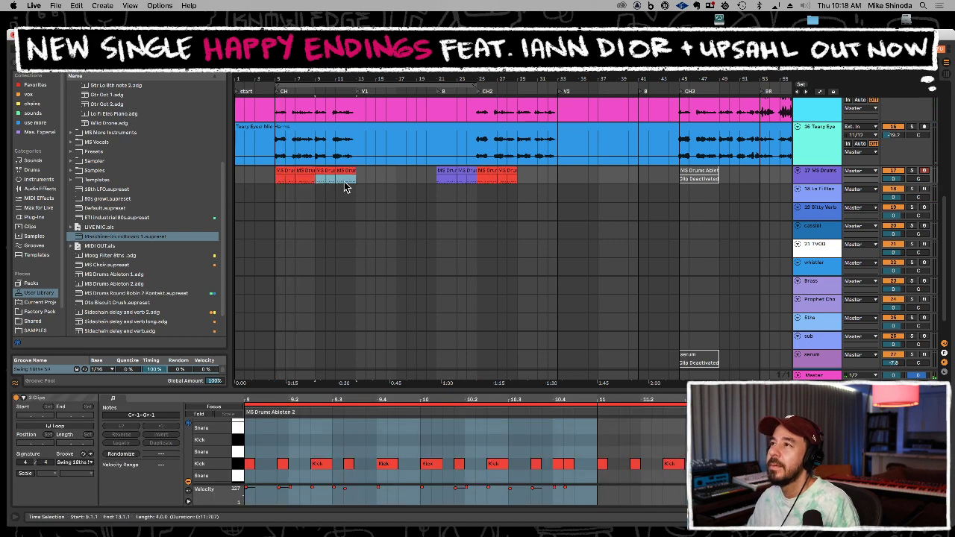
{"action": "left_click", "coordinate": [276, 181]}
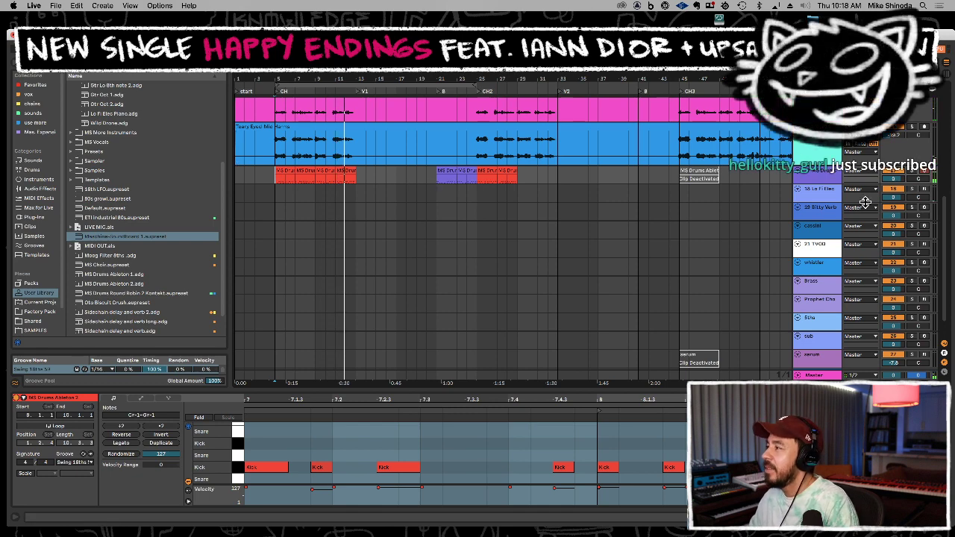
Move the Wild Vinyl track directly below MS Drums, make it taller, and mute the MS Drums track
{"action": "scroll", "coordinate": [821, 293], "scroll_direction": "down", "scroll_amount": 2}
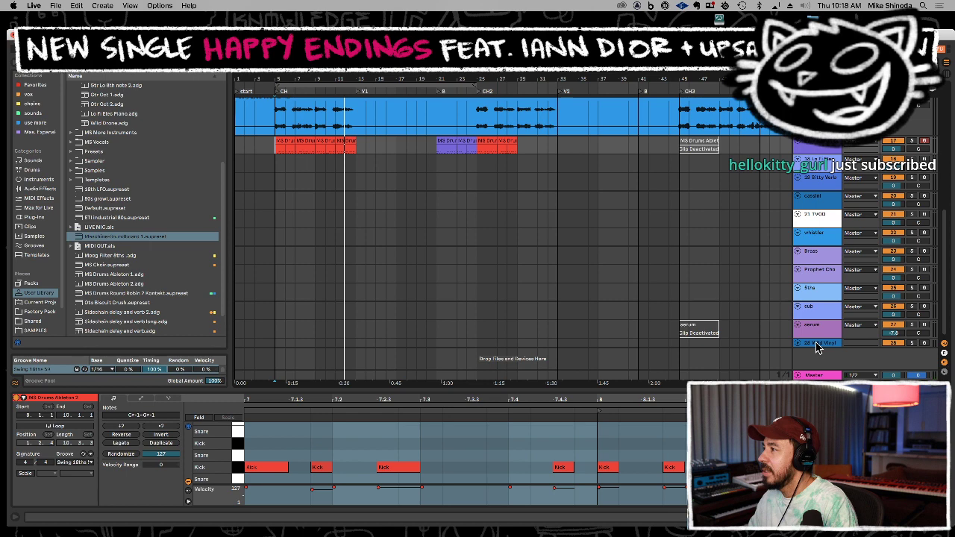
{"action": "left_click", "coordinate": [818, 346]}
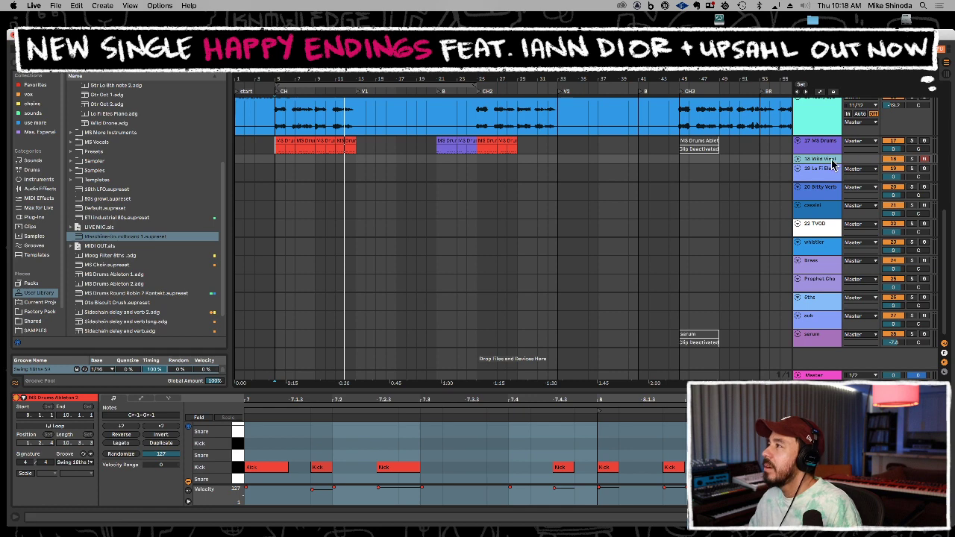
{"action": "left_click_drag", "start_coordinate": [830, 163], "coordinate": [830, 191]}
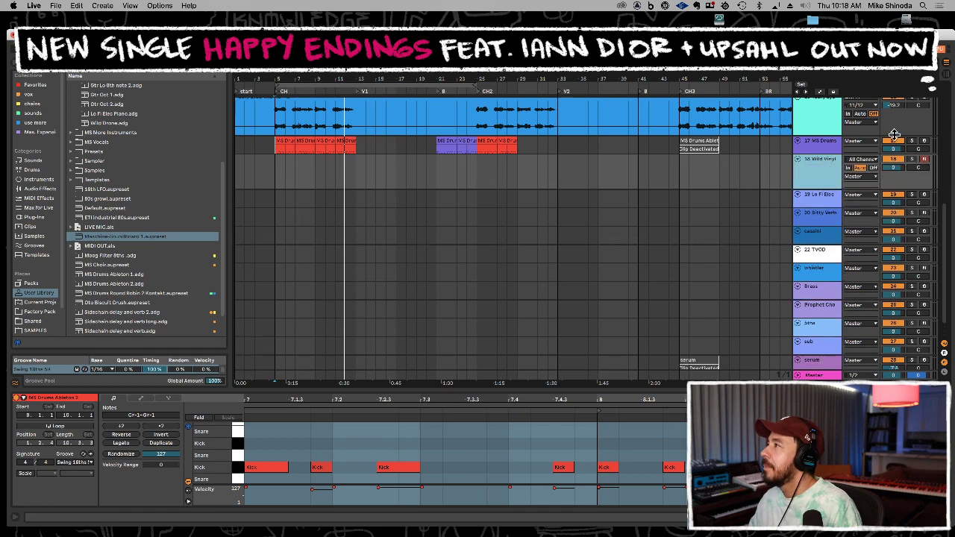
{"action": "left_click", "coordinate": [894, 141]}
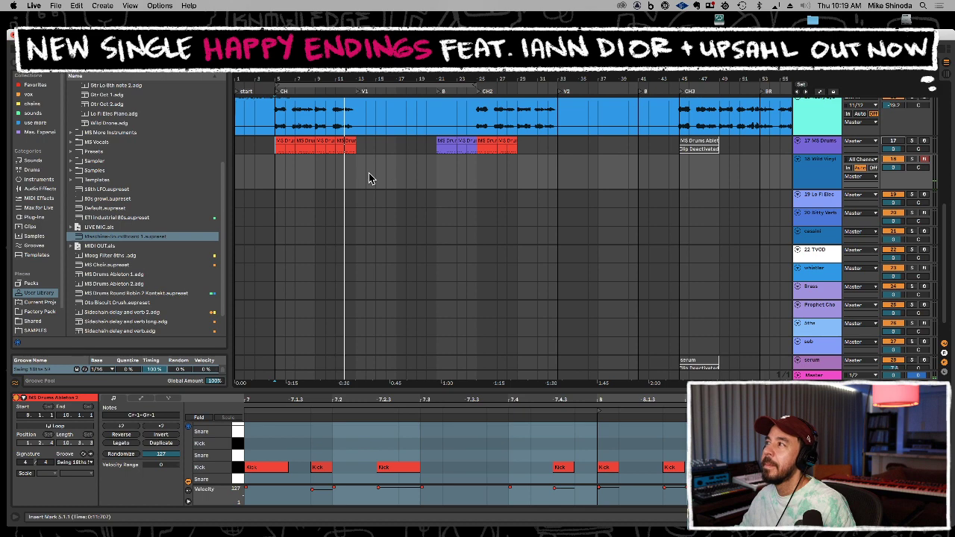
Rehearse along from bar 5 and record a Wild Vinyl part over the looped section
{"action": "left_click", "coordinate": [275, 179]}
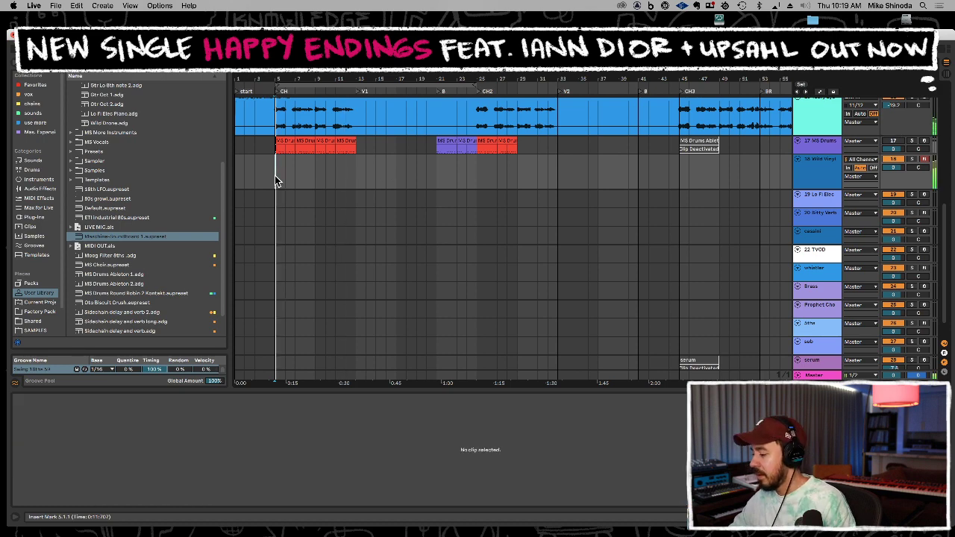
{"action": "key", "text": "space"}
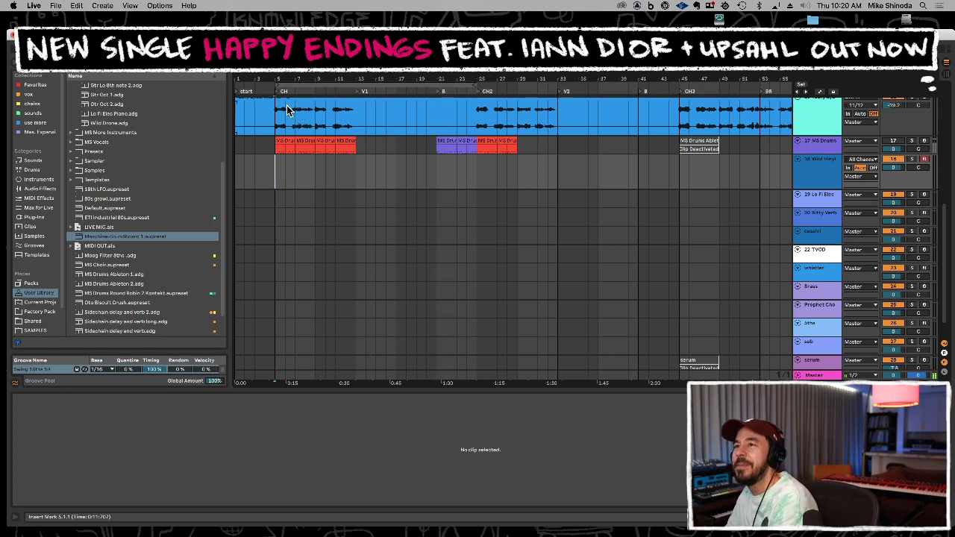
{"action": "key", "text": "F9"}
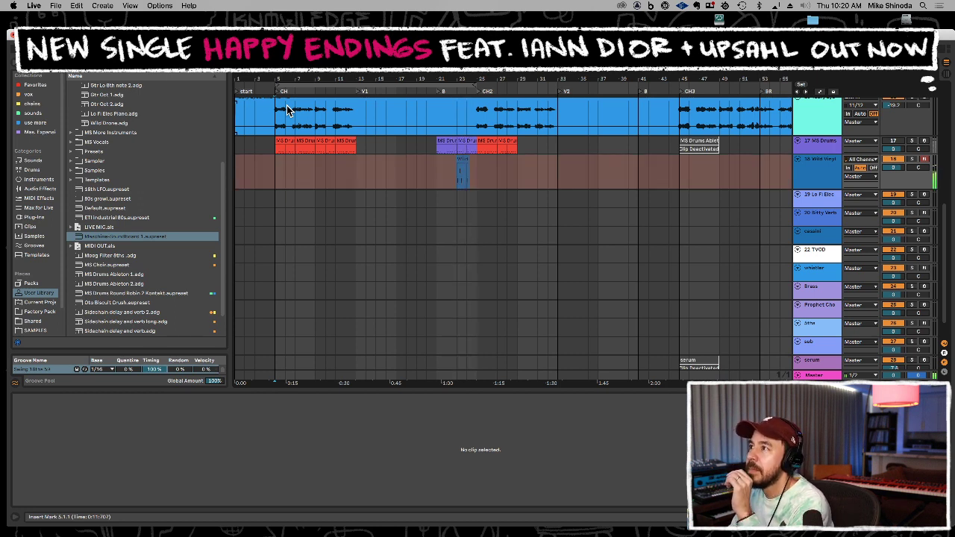
{"action": "key", "text": "space"}
{"action": "key", "text": "space"}
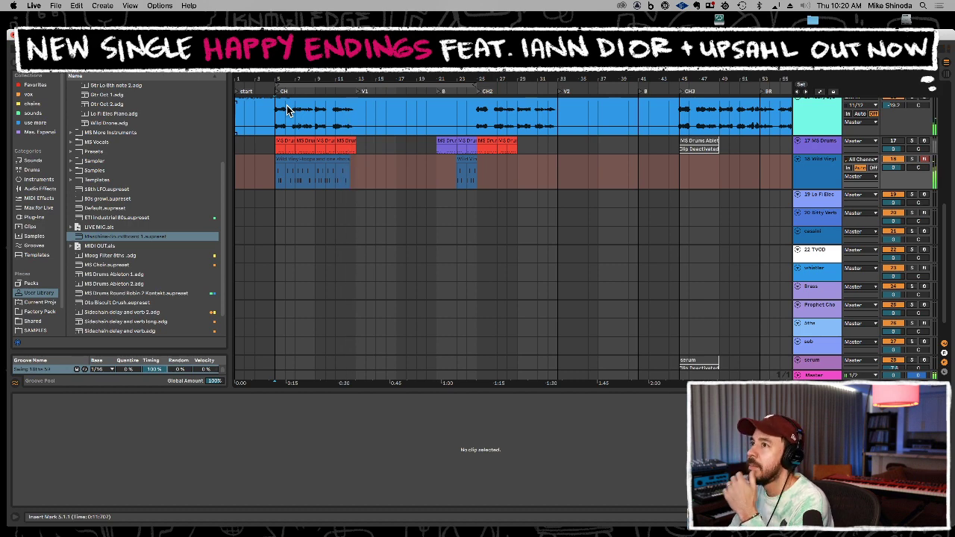
{"action": "key", "text": "space"}
Apply the Swing 16ths 59 groove to the recorded Wild Vinyl clip and play it back
{"action": "left_click", "coordinate": [341, 159]}
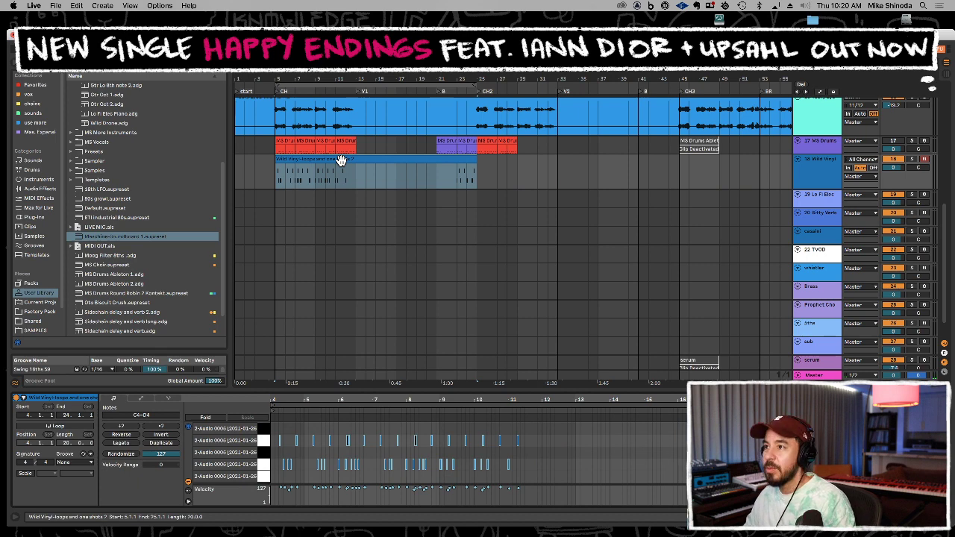
{"action": "left_click", "coordinate": [74, 463]}
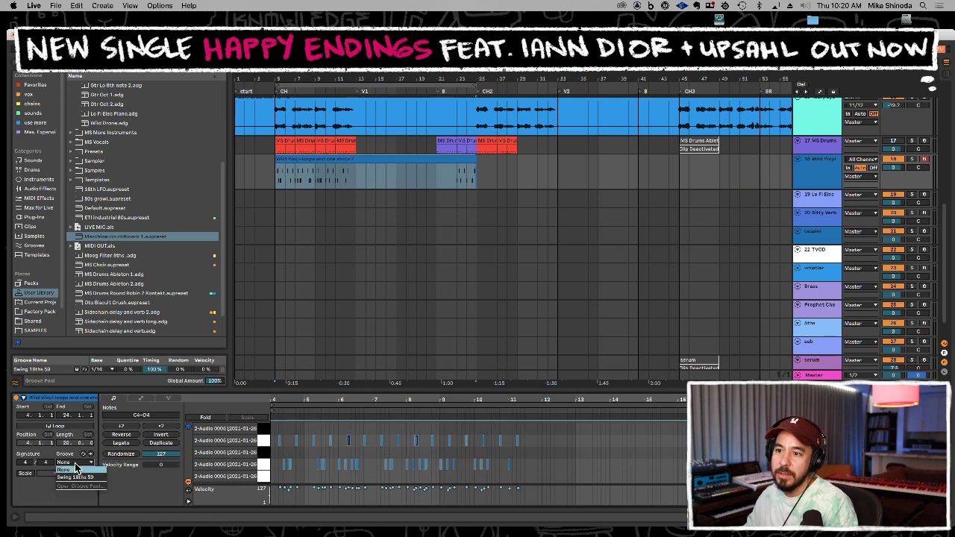
{"action": "left_click", "coordinate": [79, 478]}
{"action": "key", "text": "space"}
{"action": "key", "text": "space"}
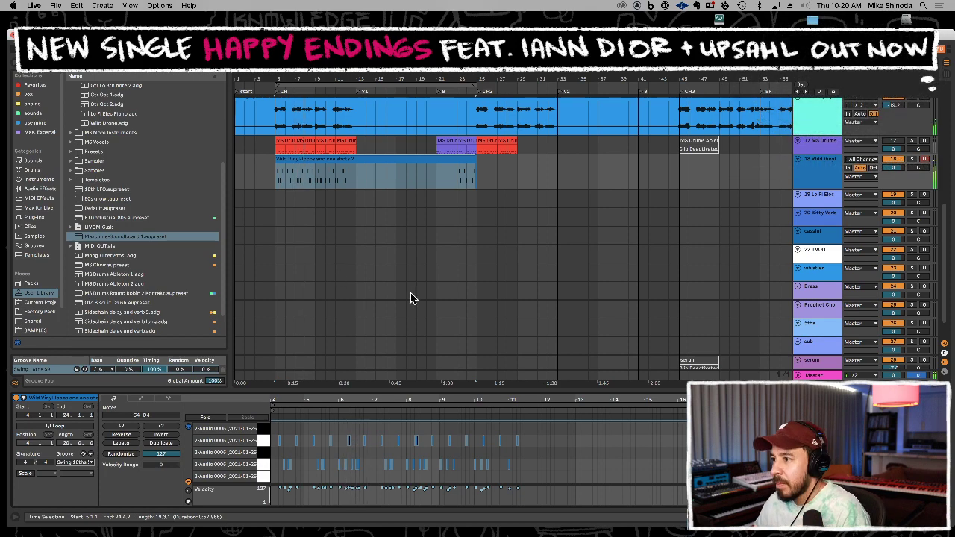
Zoom in on the Wild Vinyl clip and audition bars 10 and 11, plus the opening from bar 5
{"action": "left_click_drag", "start_coordinate": [396, 387], "coordinate": [418, 373]}
{"action": "left_click_drag", "start_coordinate": [335, 77], "coordinate": [443, 179]}
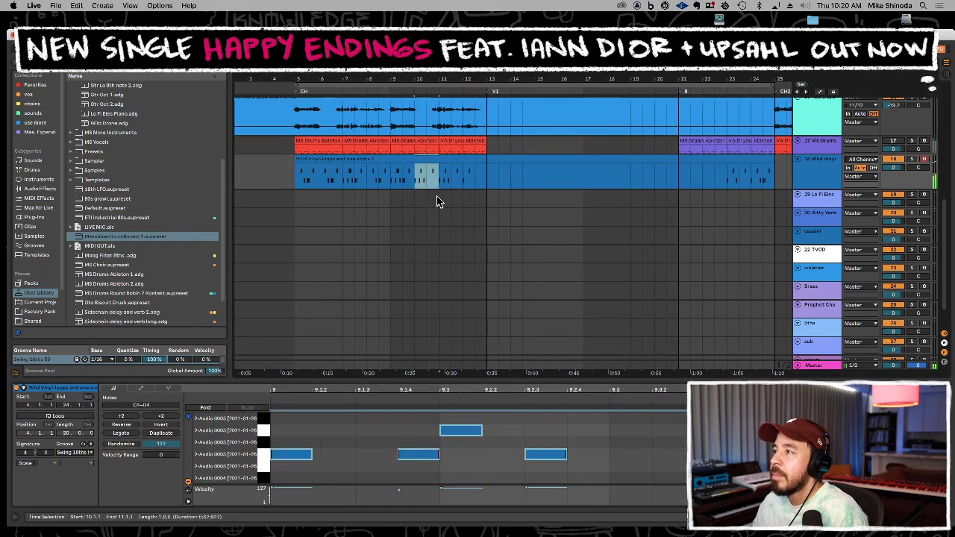
{"action": "left_click_drag", "start_coordinate": [439, 179], "coordinate": [463, 179]}
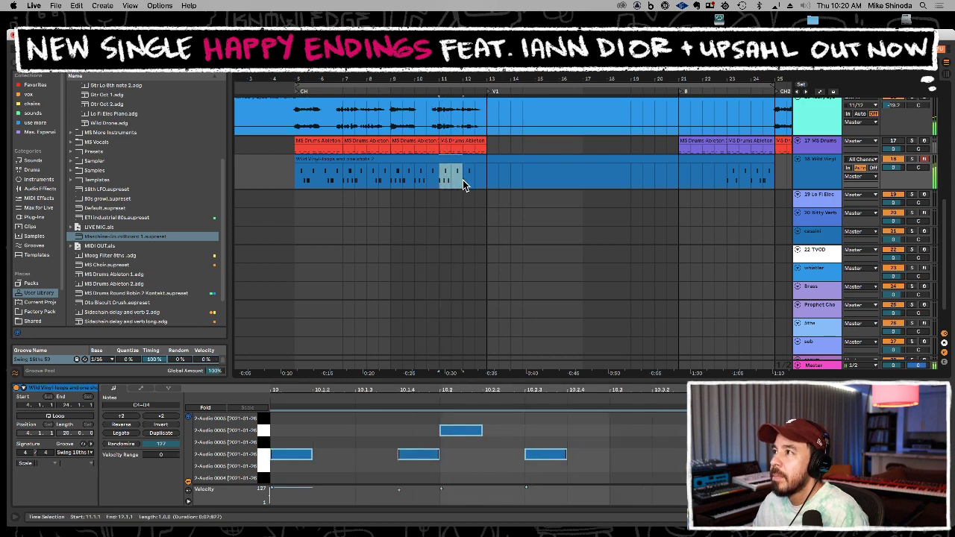
{"action": "key", "text": "space"}
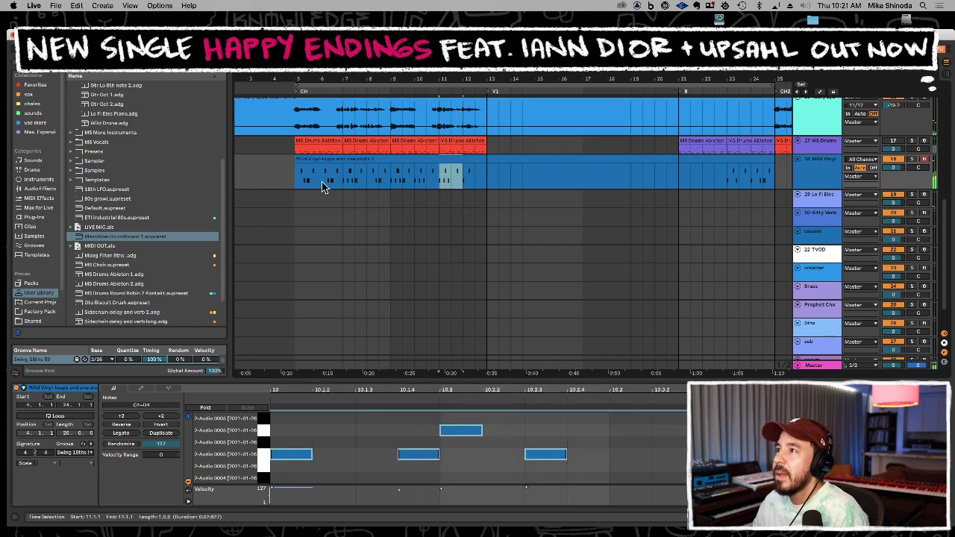
{"action": "left_click", "coordinate": [296, 182]}
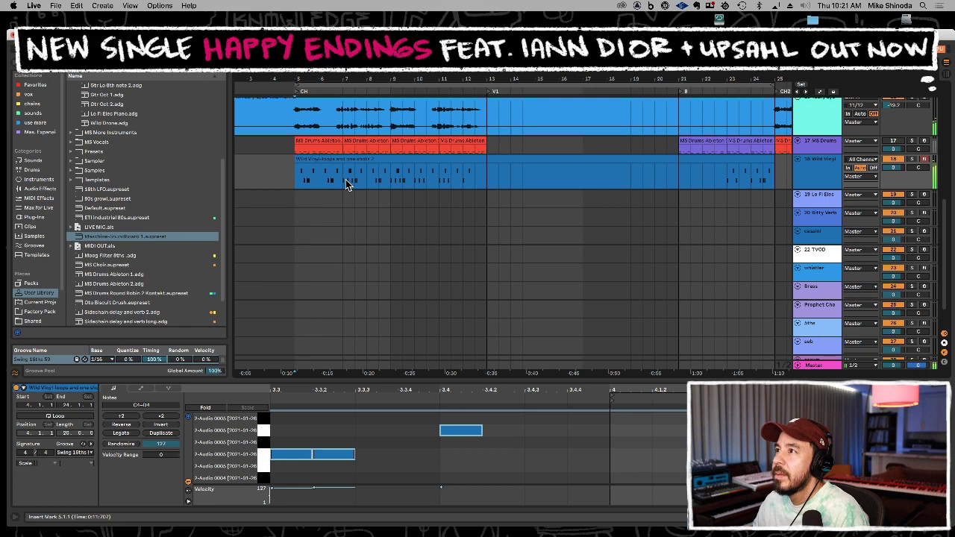
Copy bar 7 of the Wild Vinyl part over bar 5
{"action": "left_click_drag", "start_coordinate": [346, 179], "coordinate": [365, 180]}
{"action": "key", "text": "super+c"}
{"action": "left_click", "coordinate": [292, 181]}
{"action": "key", "text": "super+v"}
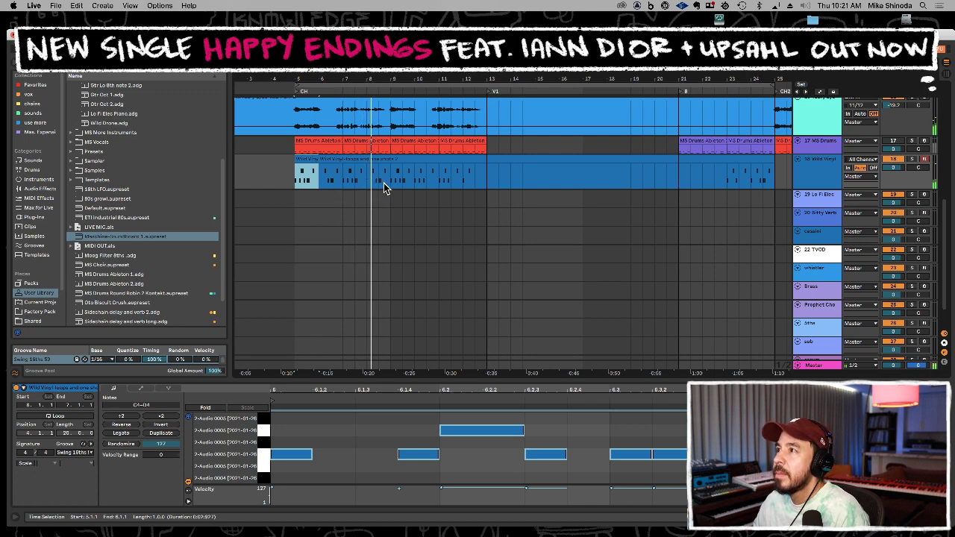
Audition bars 9 to 11 of the Wild Vinyl part and copy the second half of bar 6 over the second half of bar 10
{"action": "left_click_drag", "start_coordinate": [390, 183], "coordinate": [438, 181]}
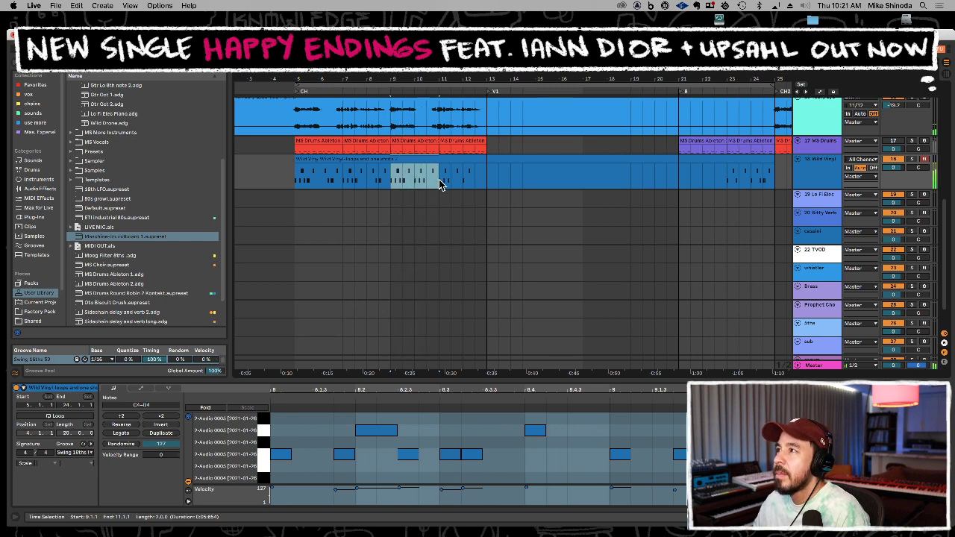
{"action": "left_click_drag", "start_coordinate": [331, 188], "coordinate": [343, 188]}
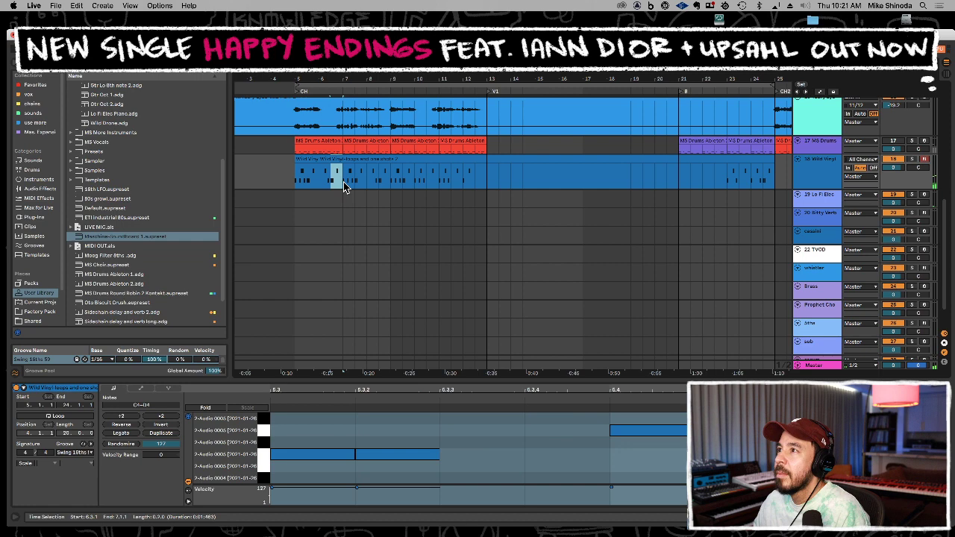
{"action": "left_click", "coordinate": [425, 177]}
{"action": "key", "text": "super+v"}
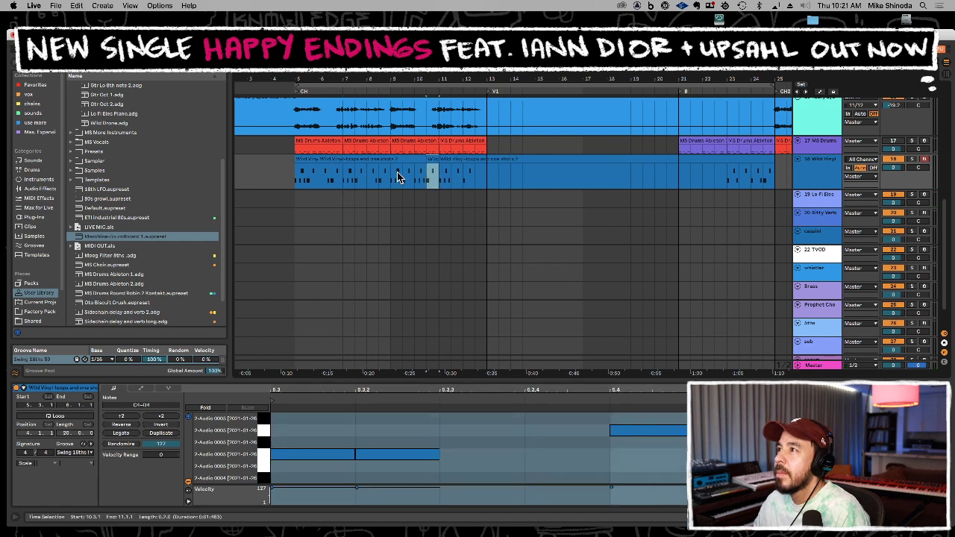
Move bars 9 to 11 of the Wild Vinyl part to bar 5 and consolidate them into one two-bar clip
{"action": "left_click", "coordinate": [393, 176], "text": "shift"}
{"action": "left_click_drag", "start_coordinate": [395, 180], "coordinate": [300, 181]}
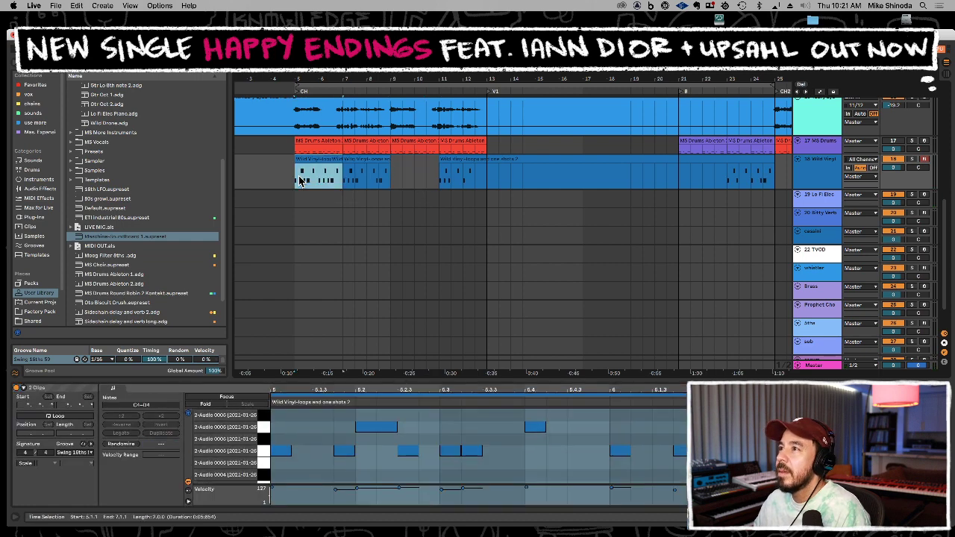
{"action": "left_click", "coordinate": [300, 181]}
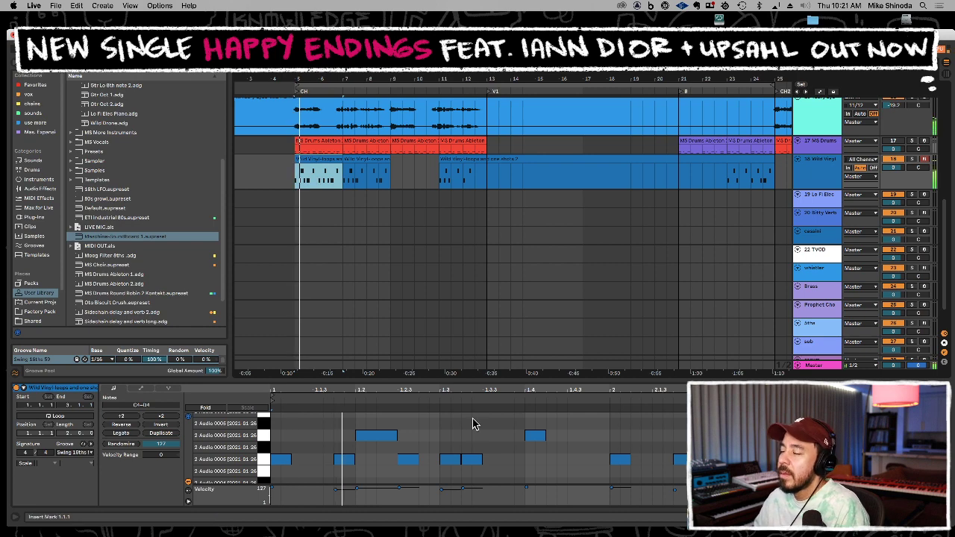
Delete the note at 1.3.2 in the two-bar Wild Vinyl clip and duplicate the clip to bar 7
{"action": "left_click", "coordinate": [490, 443]}
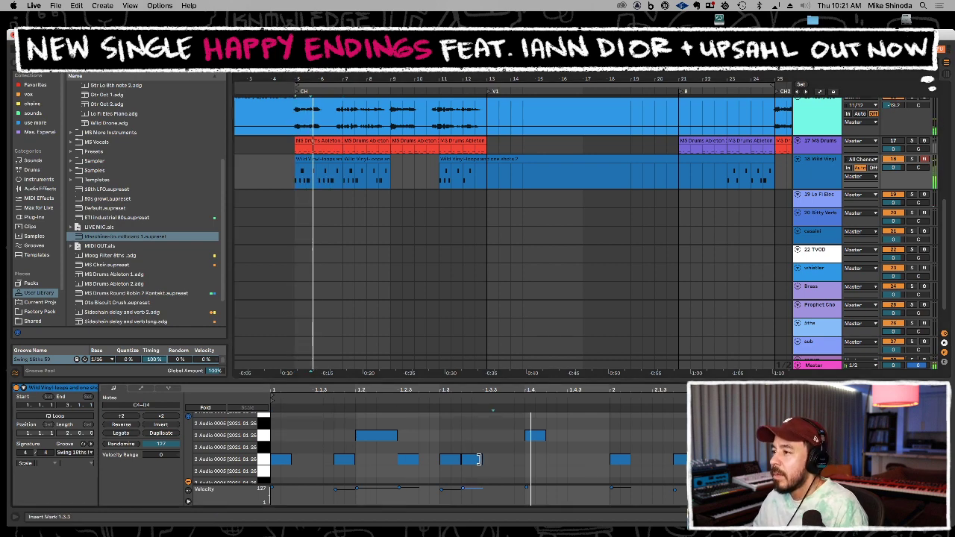
{"action": "double_click", "coordinate": [472, 461]}
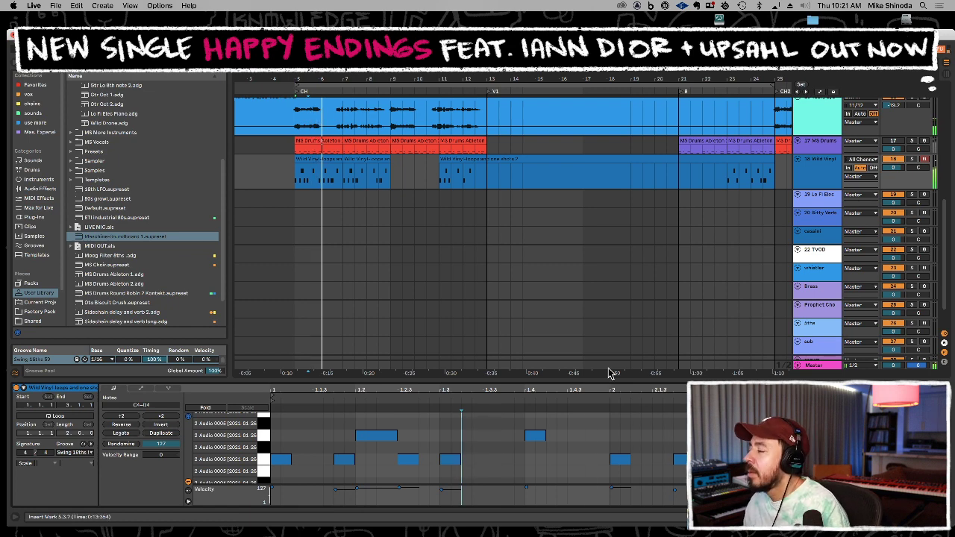
{"action": "left_click", "coordinate": [335, 160]}
{"action": "key", "text": "super+d"}
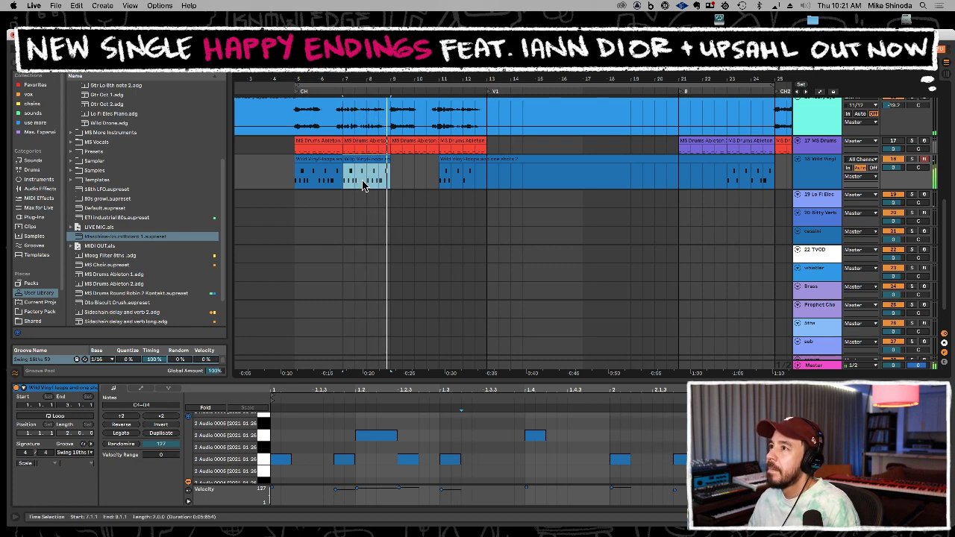
Consolidate the Wild Vinyl clips at bars 5 to 9, duplicate the result to bars 9 to 13, and play from bar 5
{"action": "left_click", "coordinate": [329, 159], "text": "shift"}
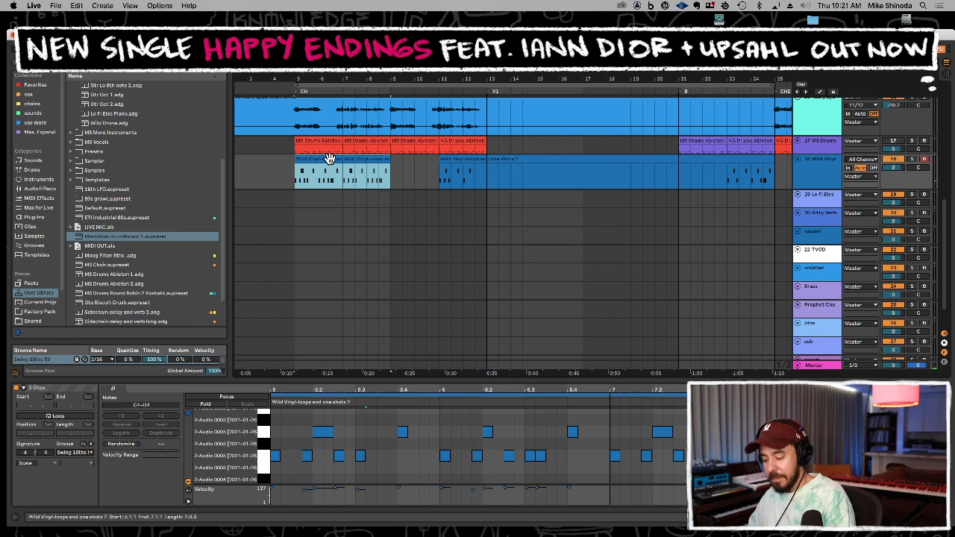
{"action": "key", "text": "super+j"}
{"action": "key", "text": "space"}
{"action": "key", "text": "super+d"}
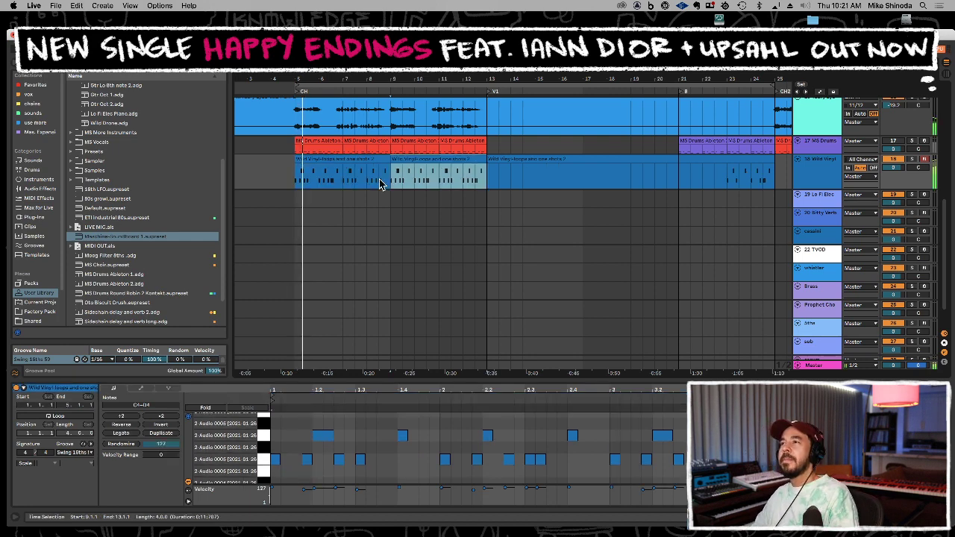
{"action": "left_click", "coordinate": [343, 159], "text": "shift"}
{"action": "scroll", "coordinate": [493, 191], "scroll_direction": "up", "scroll_amount": 5}
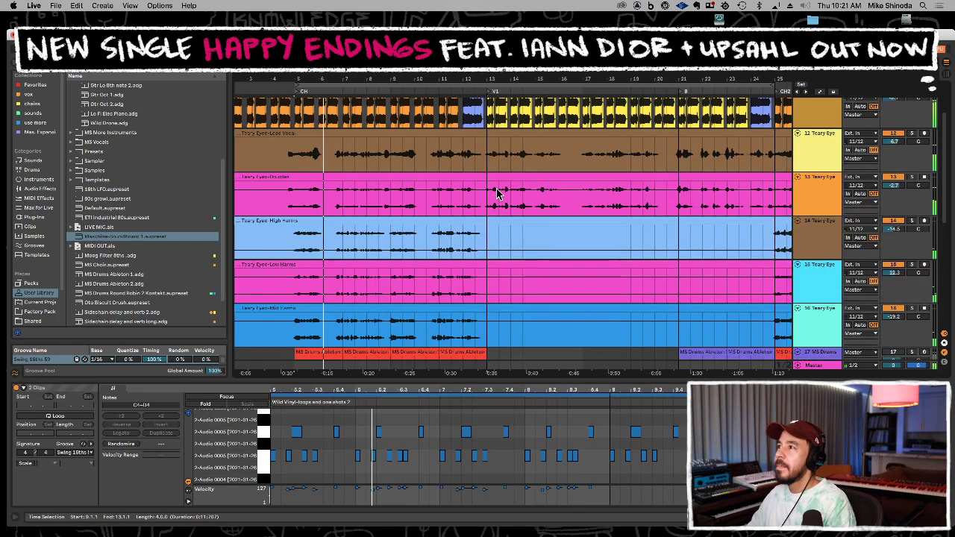
Mute the five vocal tracks 12 to 16, from Lead Vocal through Mid Harms
{"action": "left_click", "coordinate": [817, 141]}
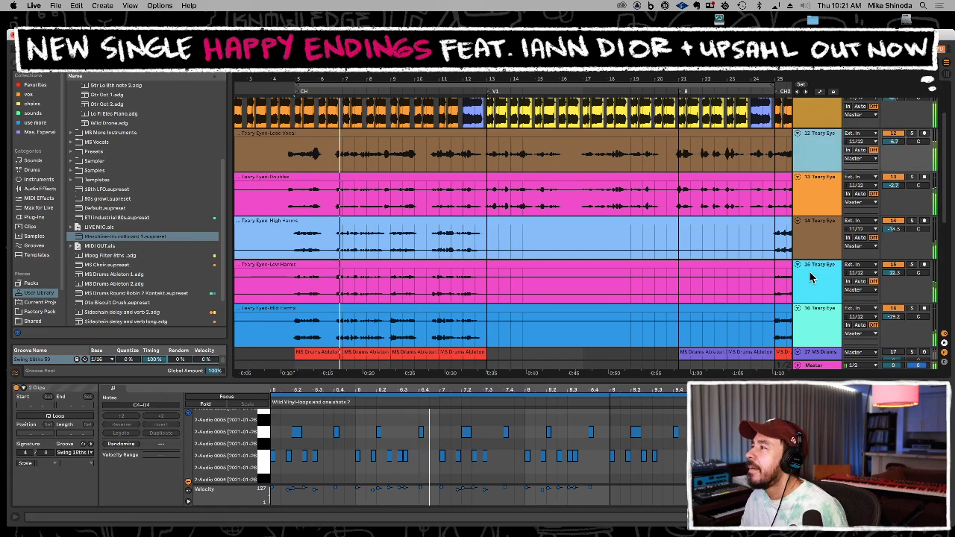
{"action": "left_click", "coordinate": [817, 320], "text": "shift"}
{"action": "left_click", "coordinate": [898, 309]}
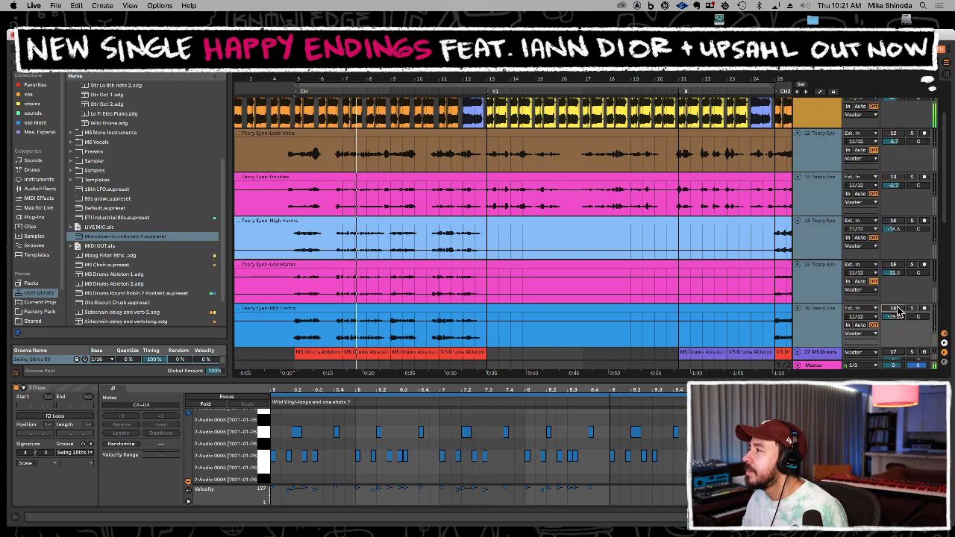
{"action": "scroll", "coordinate": [717, 211], "scroll_direction": "down", "scroll_amount": 8}
{"action": "scroll", "coordinate": [716, 214], "scroll_direction": "up", "scroll_amount": 8}
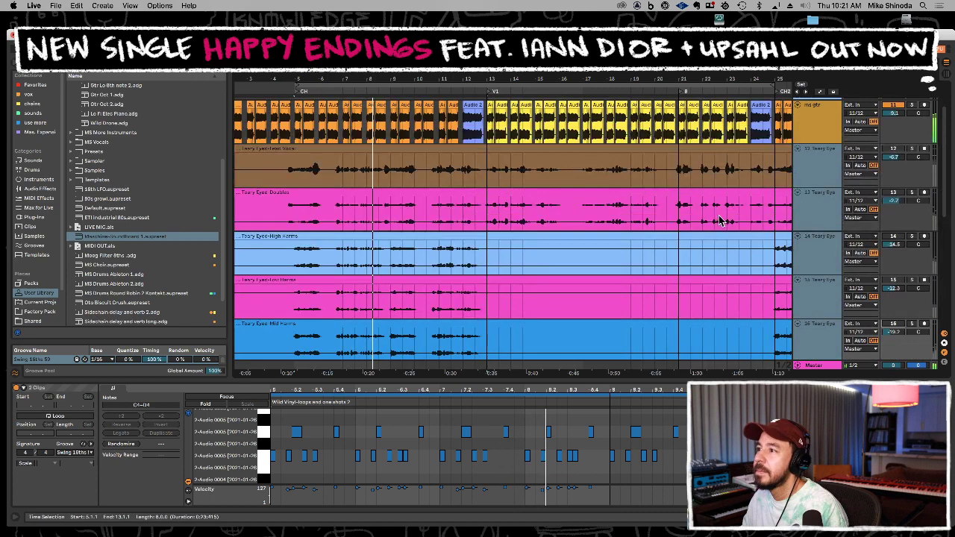
Make the MS Drums track taller, select its four clips in bars 5 to 13 and audition the section
{"action": "scroll", "coordinate": [716, 213], "scroll_direction": "down", "scroll_amount": 5}
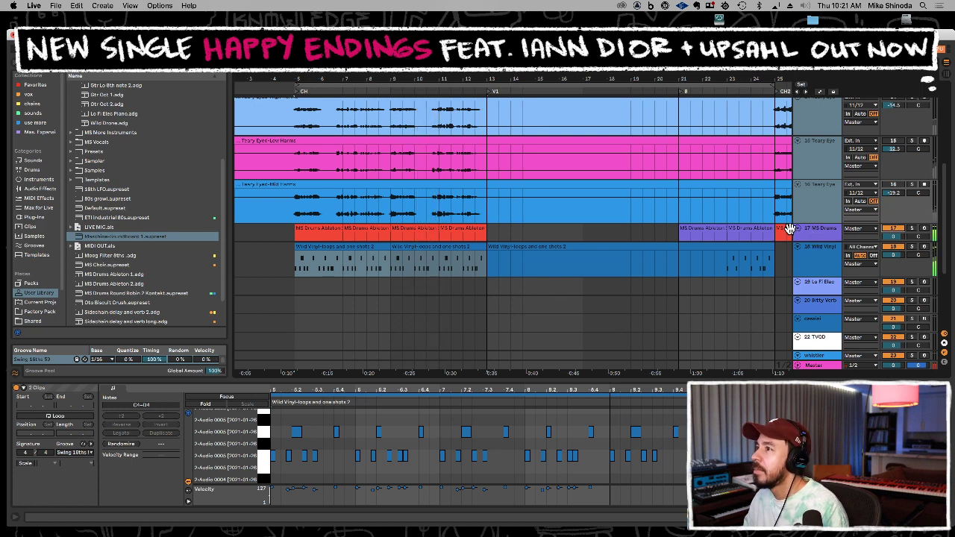
{"action": "left_click_drag", "start_coordinate": [817, 241], "coordinate": [817, 276]}
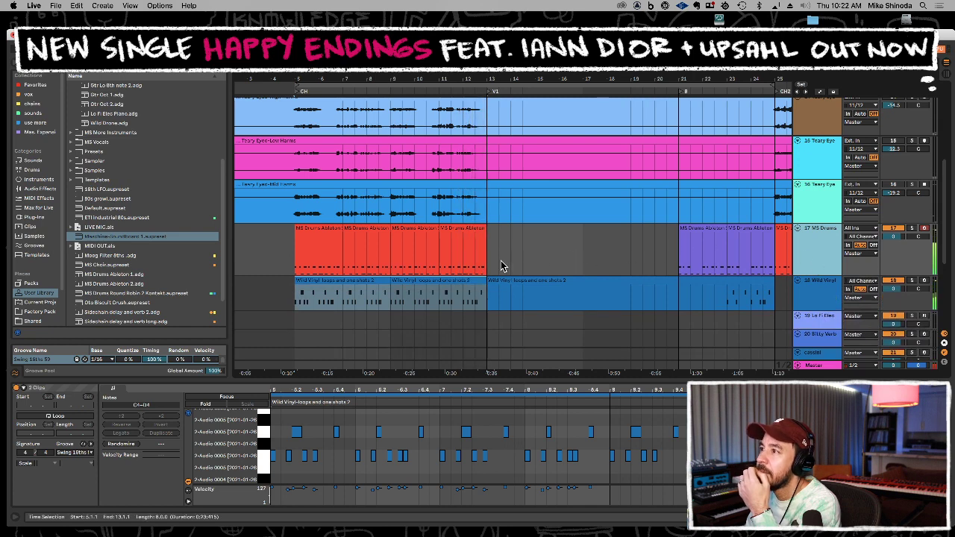
{"action": "left_click", "coordinate": [470, 228]}
{"action": "left_click", "coordinate": [330, 229], "text": "shift"}
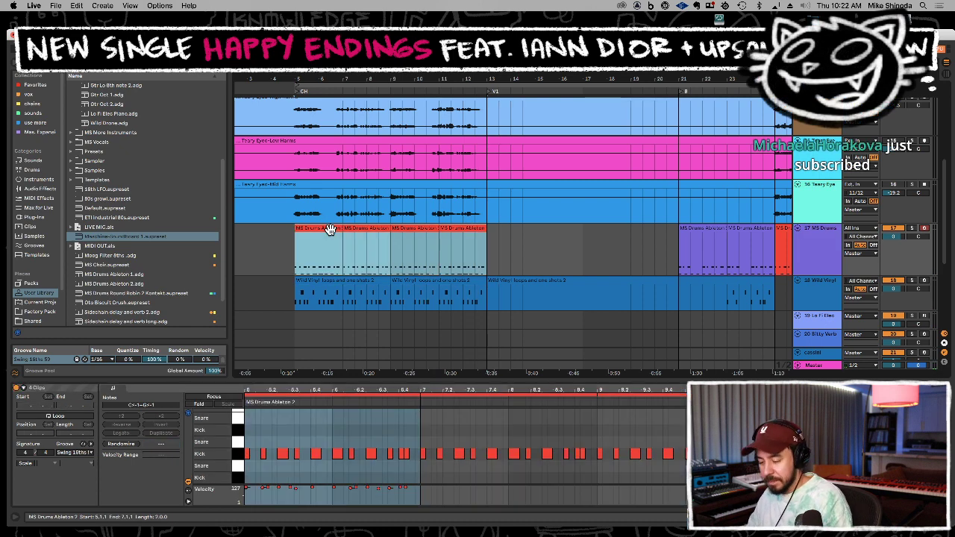
{"action": "key", "text": "space"}
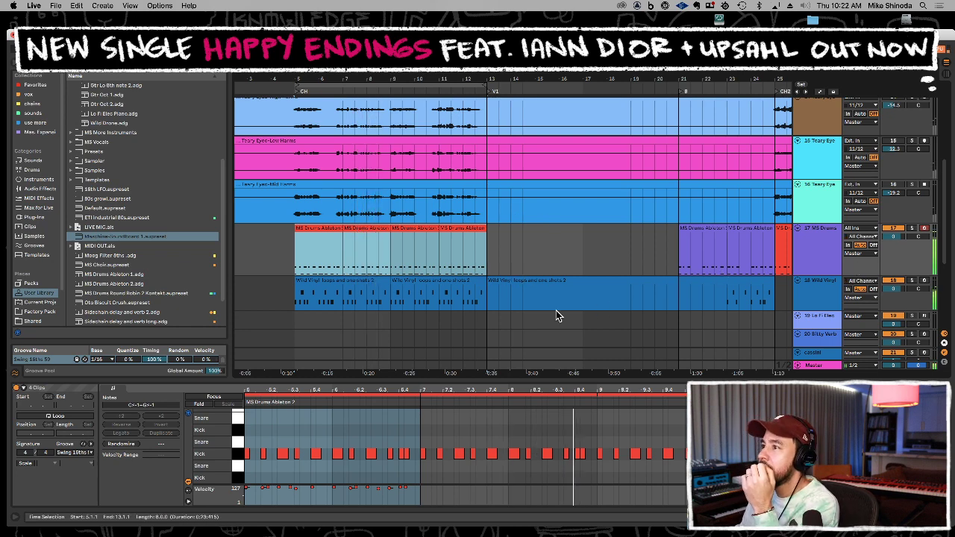
Record an overdub of additional percussion notes onto the Wild Vinyl track across bars 11 and 12
{"action": "left_click", "coordinate": [450, 301]}
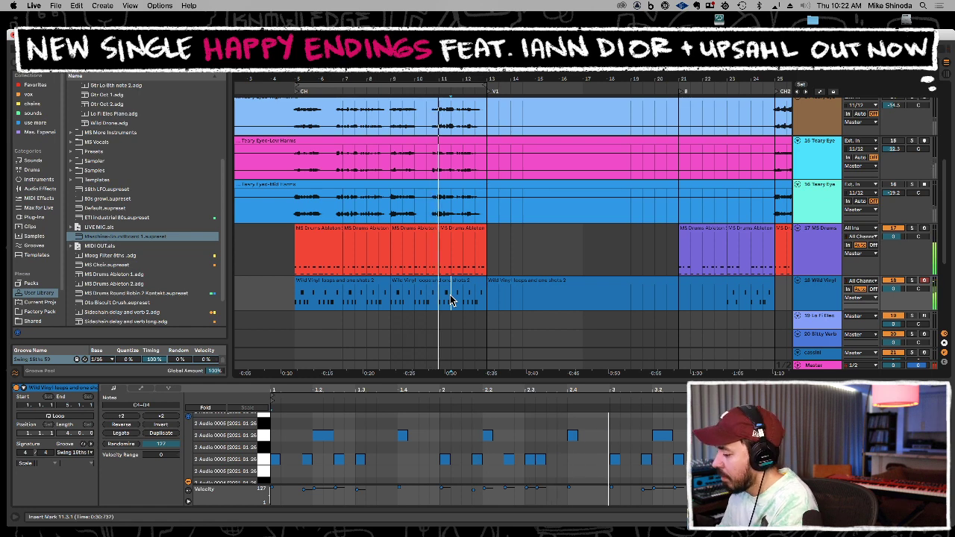
{"action": "key", "text": "F9"}
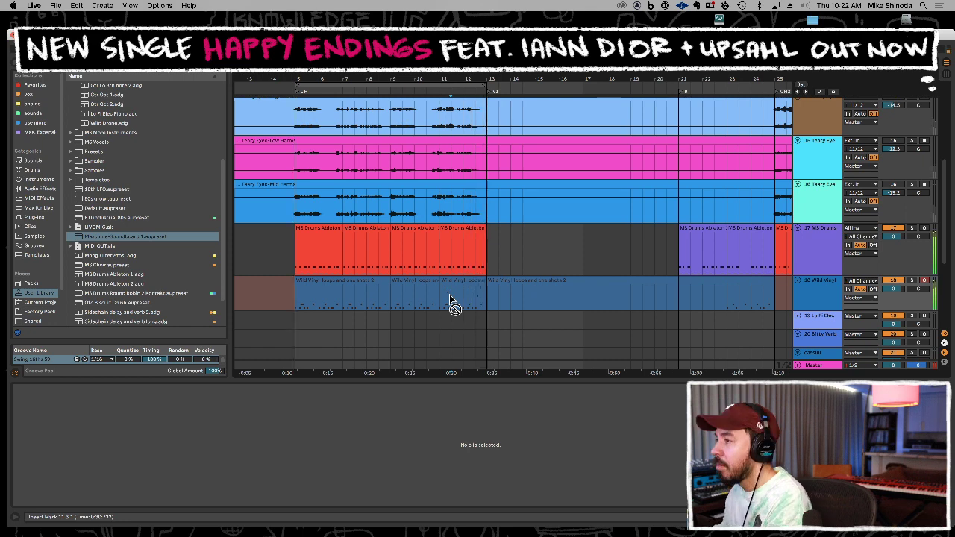
{"action": "left_click", "coordinate": [452, 300]}
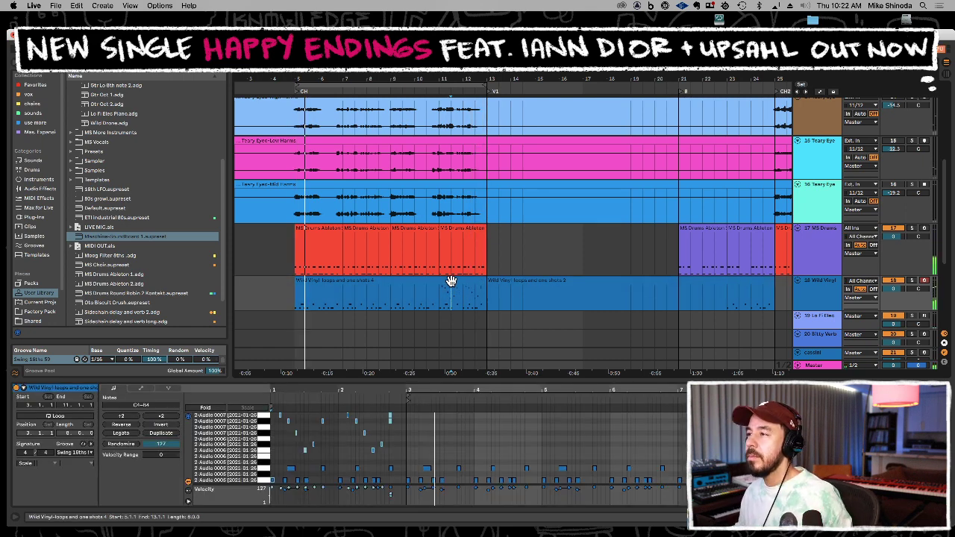
Select the overdubbed Wild Vinyl notes in bars 11 and 12 and set the velocity of those from clip position 9.3.1 to 127
{"action": "left_click", "coordinate": [451, 282]}
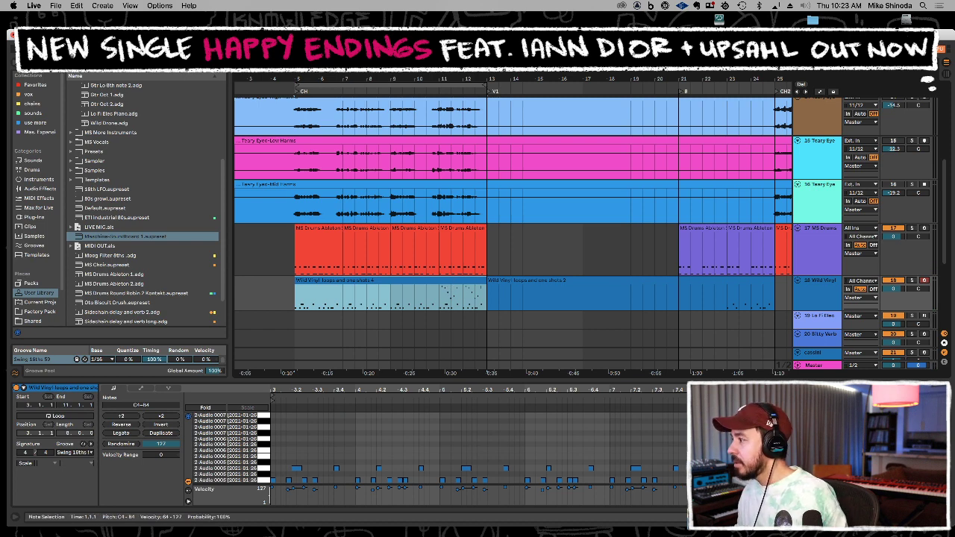
{"action": "left_click_drag", "start_coordinate": [440, 297], "coordinate": [476, 297]}
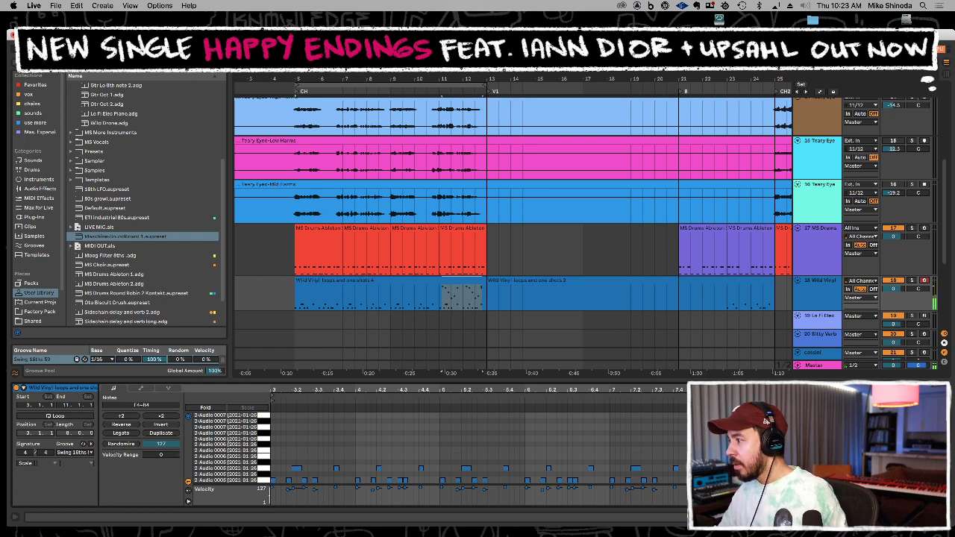
{"action": "left_click", "coordinate": [800, 447]}
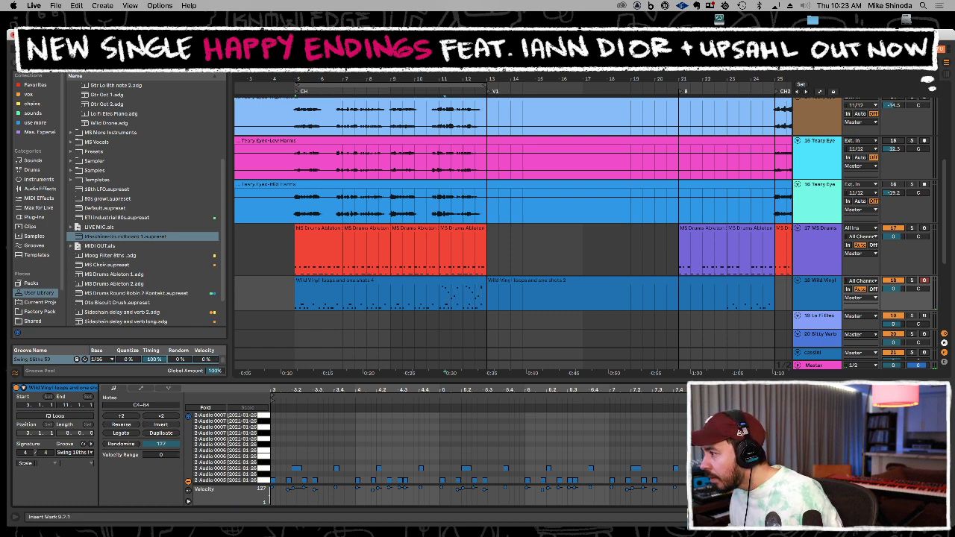
{"action": "left_click", "coordinate": [442, 295]}
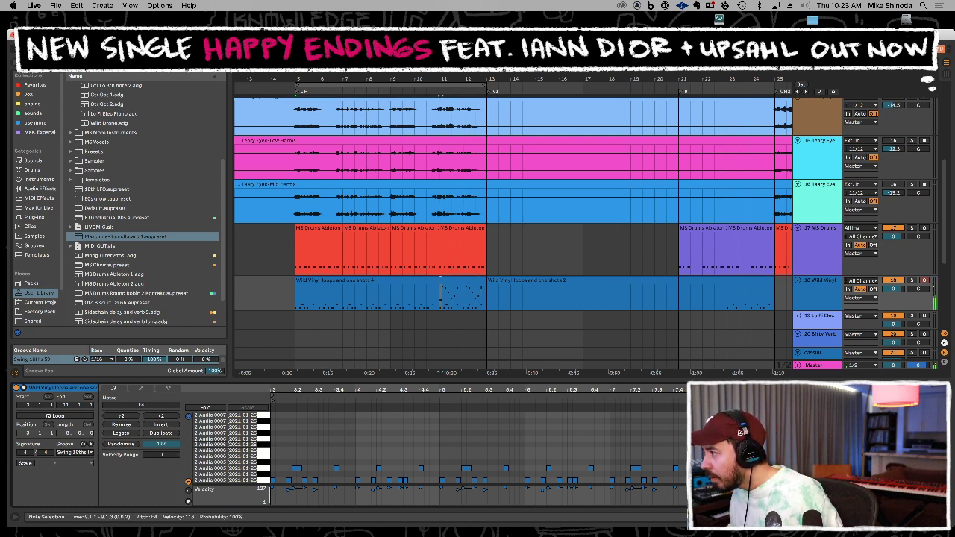
{"action": "left_click", "coordinate": [463, 295]}
{"action": "left_click", "coordinate": [432, 354]}
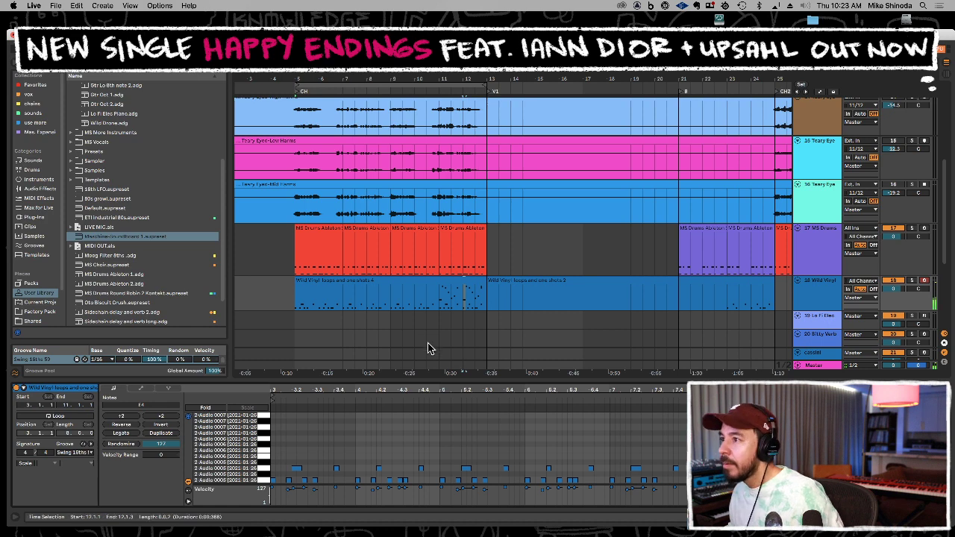
{"action": "left_click_drag", "start_coordinate": [439, 308], "coordinate": [482, 300]}
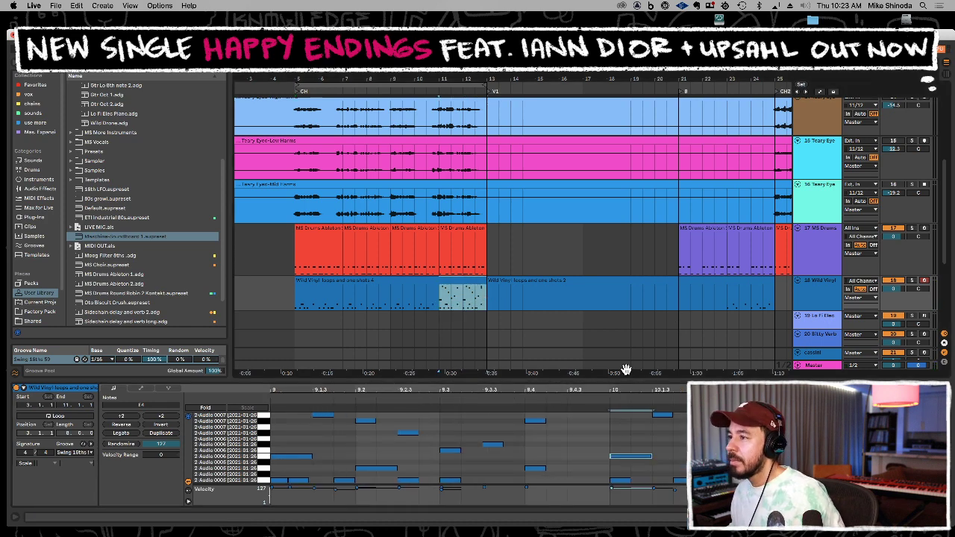
{"action": "left_click", "coordinate": [634, 411]}
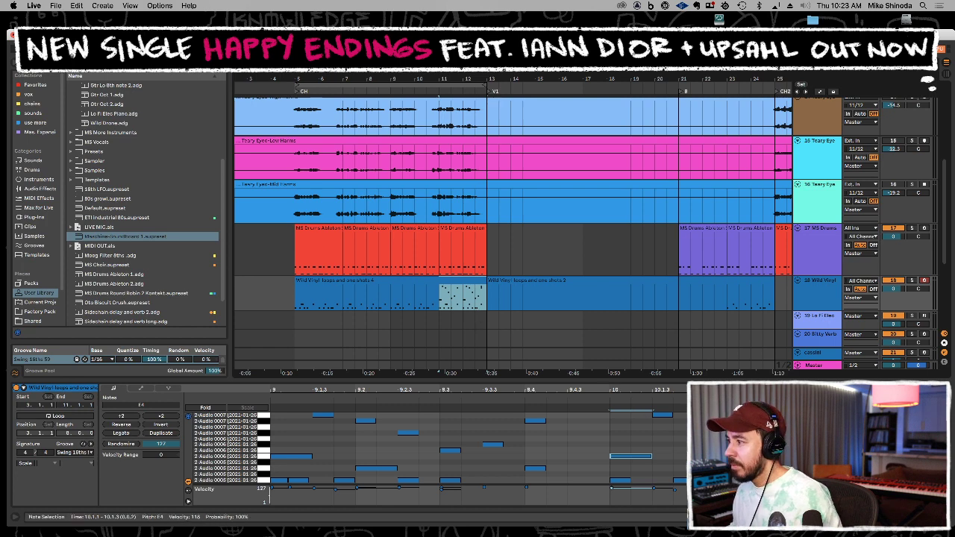
{"action": "left_click", "coordinate": [864, 447]}
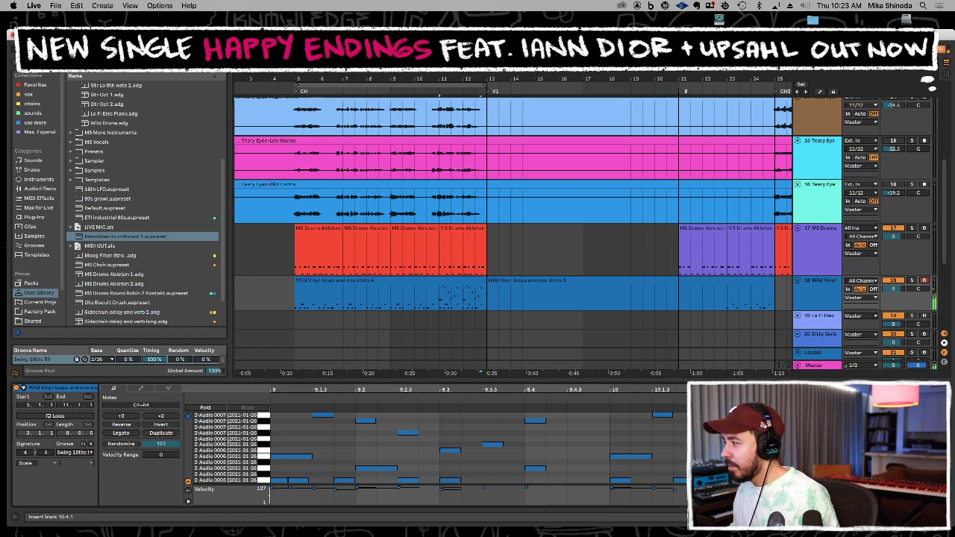
{"action": "left_click_drag", "start_coordinate": [881, 484], "coordinate": [421, 418]}
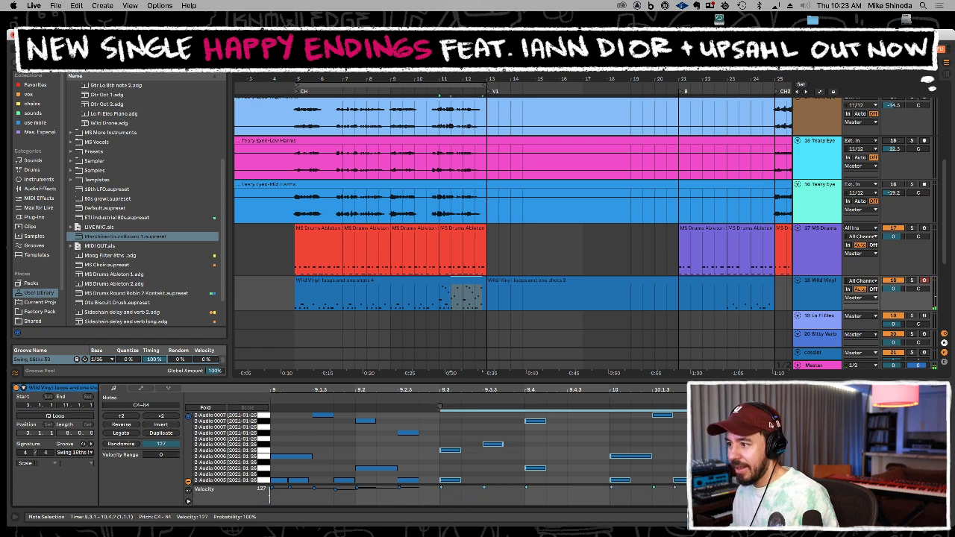
Copy bars 11 to 13 of the Wild Vinyl part over bars 5, 7 and 9, and mute the MS Drums track
{"action": "key", "text": "space"}
{"action": "left_click_drag", "start_coordinate": [443, 300], "coordinate": [488, 298]}
{"action": "key", "text": "super+c"}
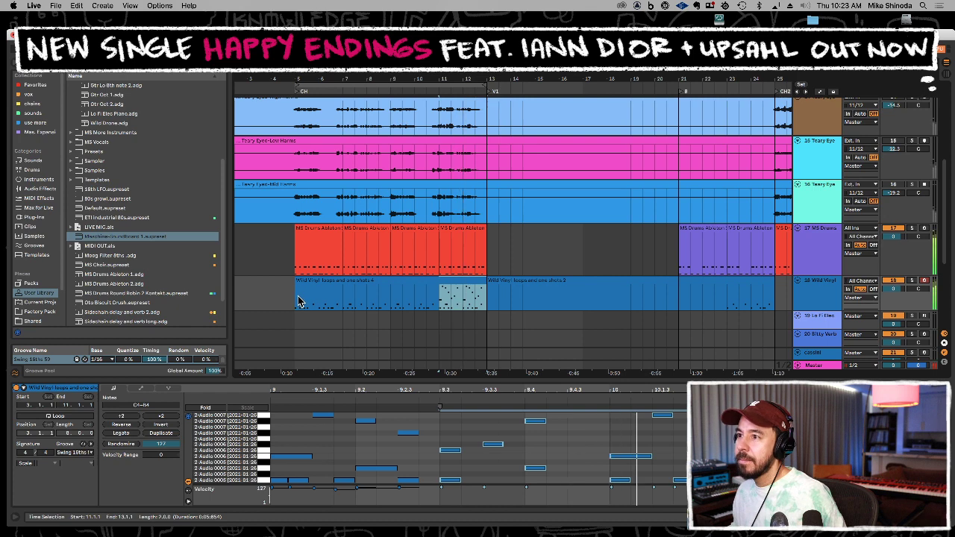
{"action": "left_click", "coordinate": [298, 301]}
{"action": "key", "text": "super+v"}
{"action": "key", "text": "super+v"}
{"action": "key", "text": "super+v"}
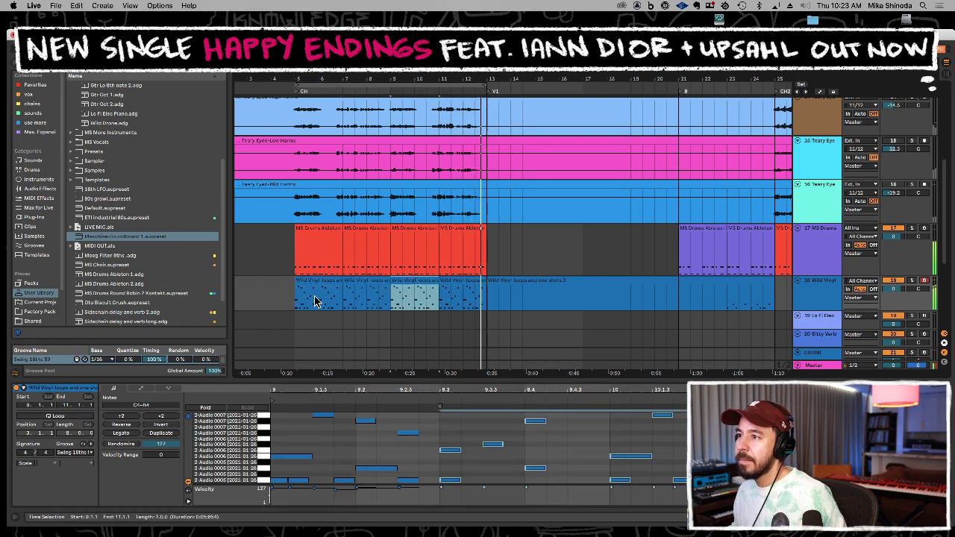
{"action": "left_click", "coordinate": [899, 229]}
{"action": "left_click", "coordinate": [899, 230]}
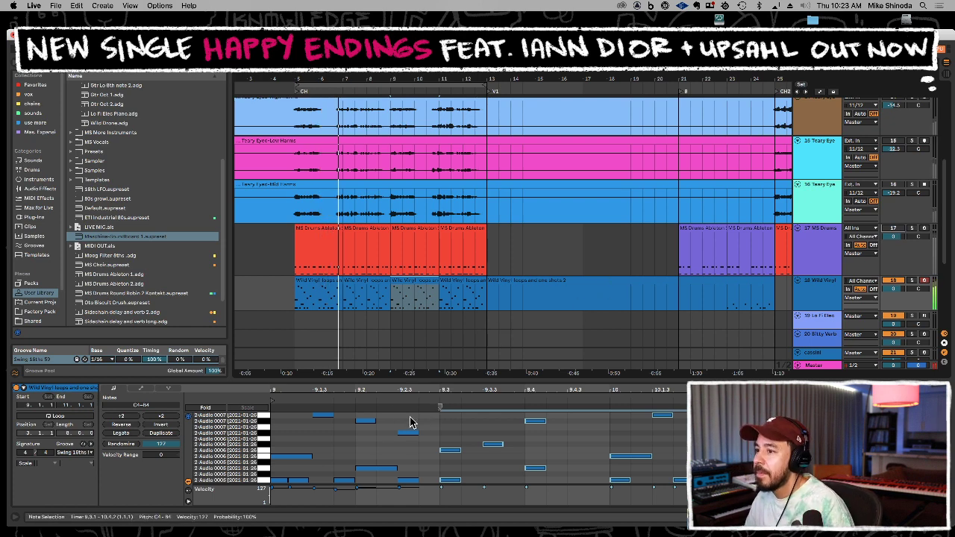
Delete the second C4 note in the bar 9 Wild Vinyl clip and duplicate the bar 5 clip to bars 7 and 9
{"action": "left_click", "coordinate": [306, 456]}
{"action": "left_click", "coordinate": [298, 484]}
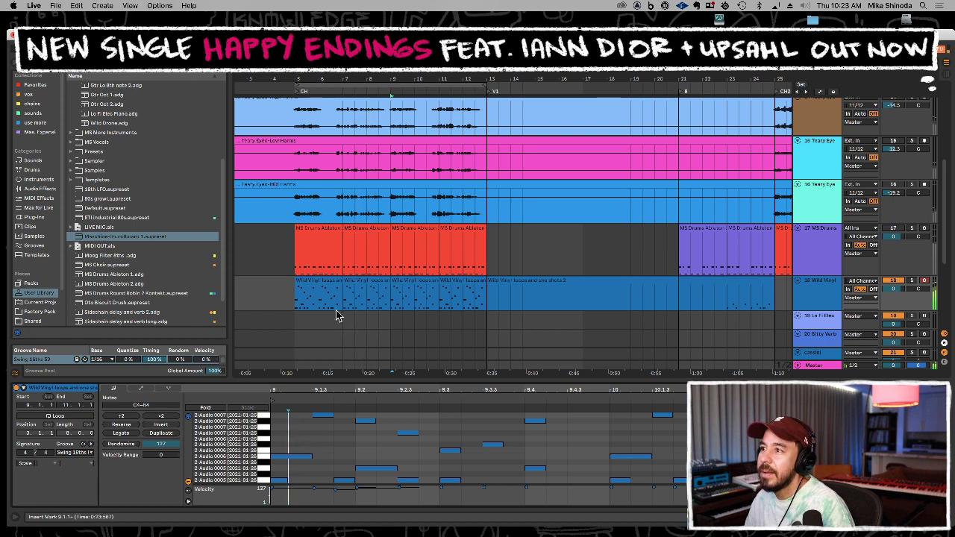
{"action": "left_click", "coordinate": [328, 281]}
{"action": "key", "text": "super+d"}
{"action": "key", "text": "super+d"}
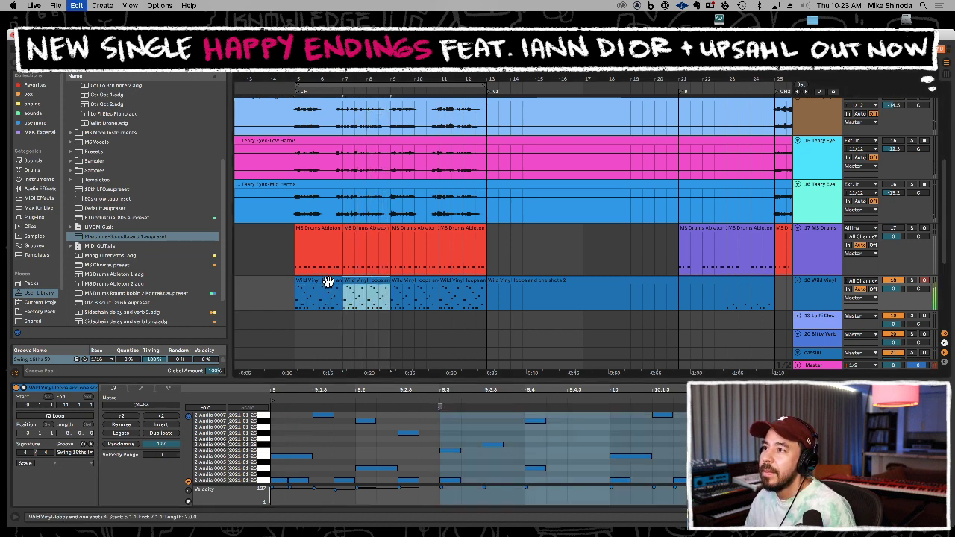
Delete the Wild Vinyl clips at bars 9 and 11
{"action": "key", "text": "Delete"}
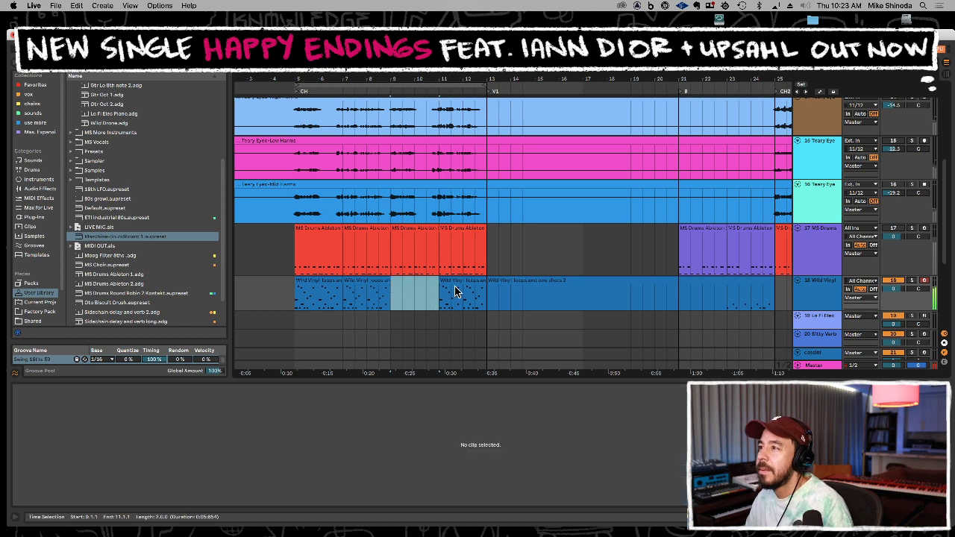
{"action": "left_click", "coordinate": [458, 281]}
{"action": "key", "text": "Delete"}
Delete the second C4 note in the bar 5 Wild Vinyl clip, and duplicate that clip to bars 7, 9 and 11
{"action": "double_click", "coordinate": [328, 282]}
{"action": "key", "text": "space"}
{"action": "left_click", "coordinate": [290, 479]}
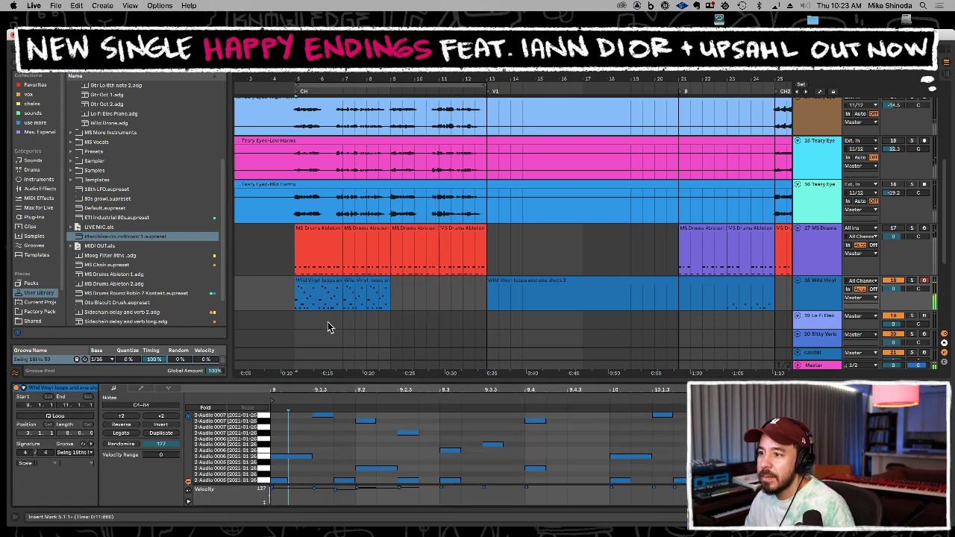
{"action": "left_click", "coordinate": [323, 281]}
{"action": "key", "text": "ctrl+d"}
{"action": "key", "text": "ctrl+d"}
{"action": "key", "text": "ctrl+d"}
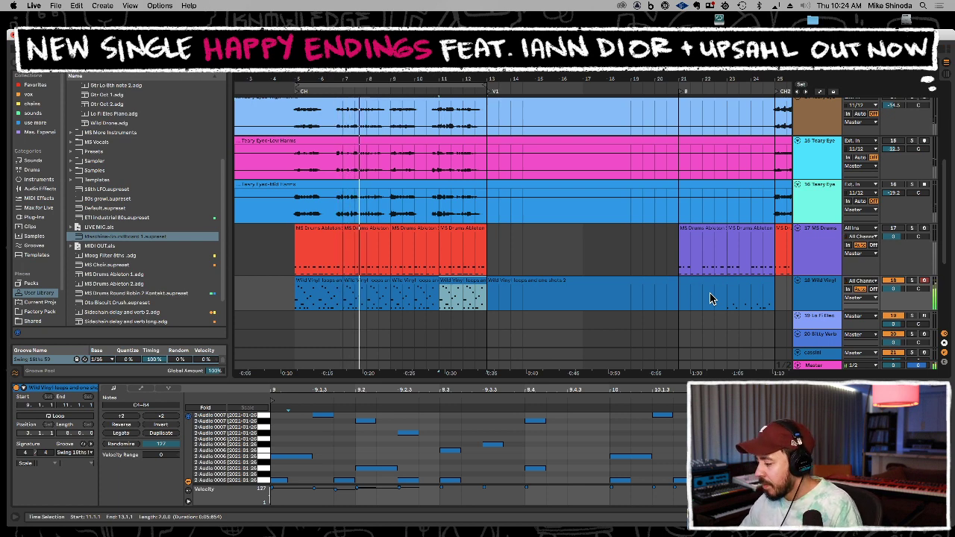
{"action": "key", "text": "space"}
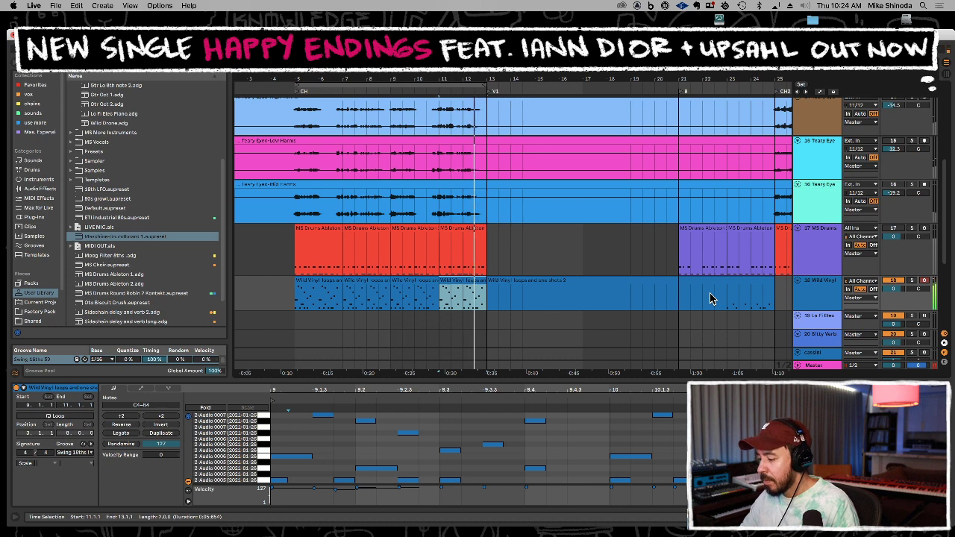
{"action": "key", "text": "space"}
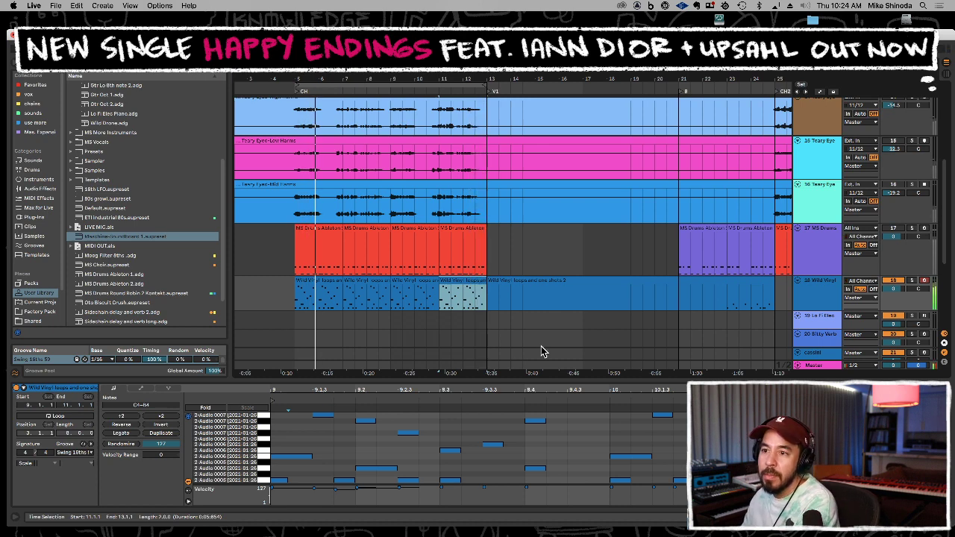
Enable a high-pass filter at 732 Hz on the selected 2-Audio 0003 pad of the Wild Vinyl drum rack
{"action": "left_click", "coordinate": [811, 290]}
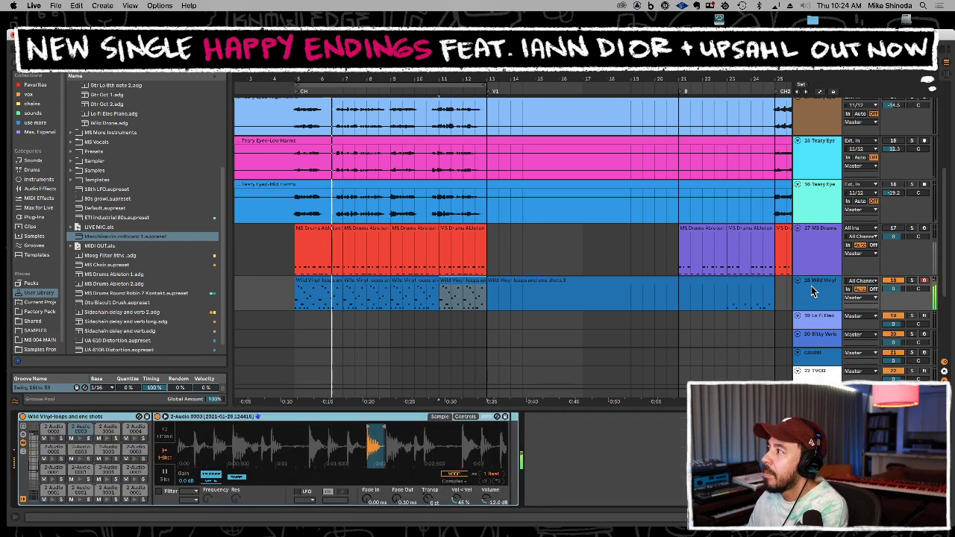
{"action": "left_click", "coordinate": [158, 492]}
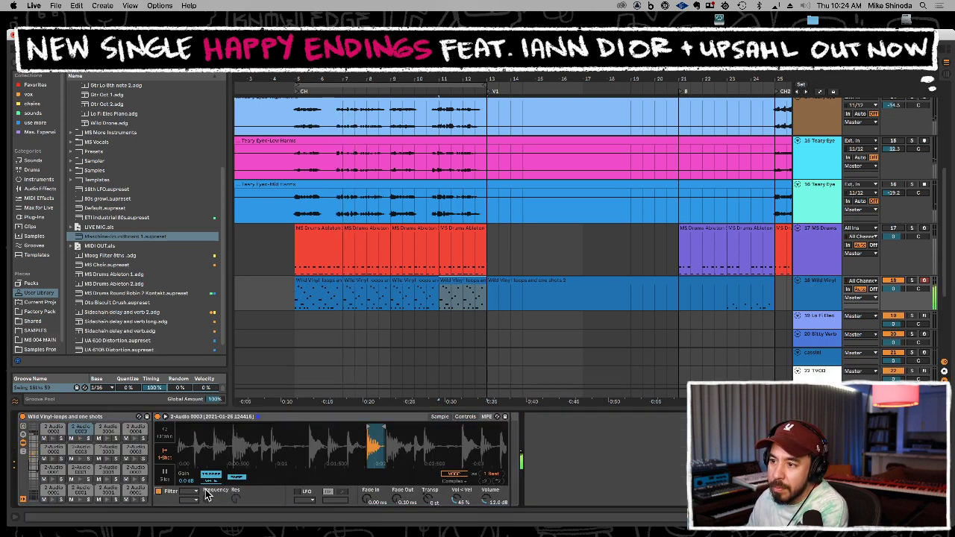
{"action": "key", "text": "super+s"}
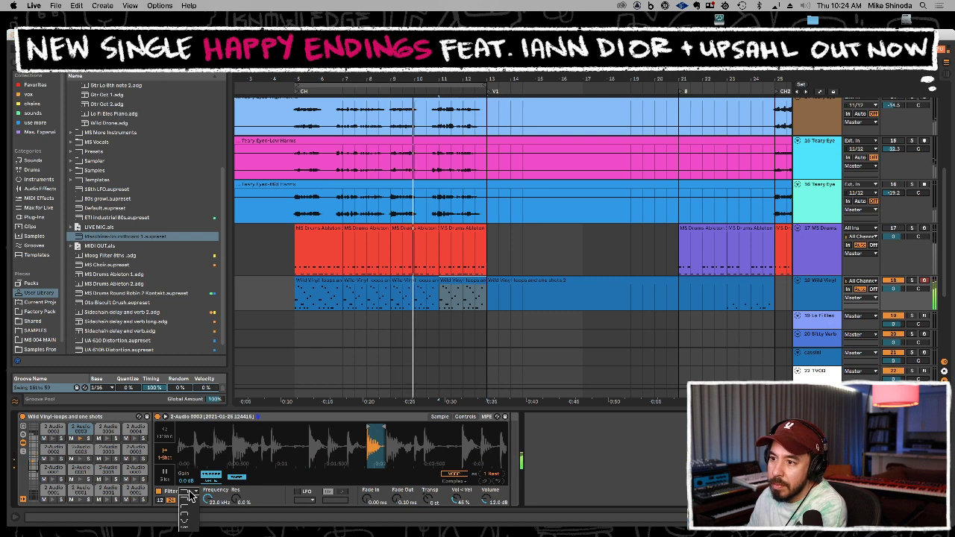
{"action": "left_click_drag", "start_coordinate": [208, 499], "coordinate": [207, 534]}
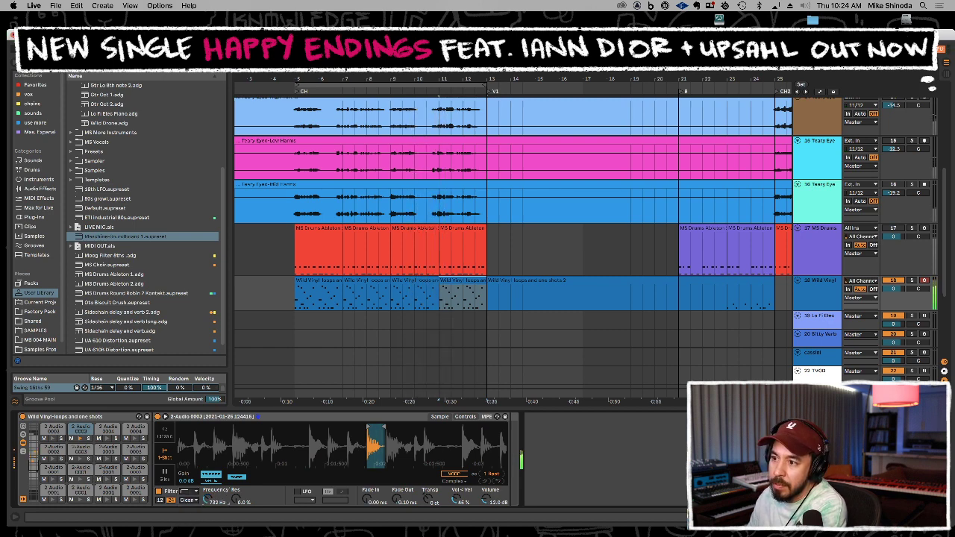
Enable a high-pass filter on the last pad in the second row of the Wild Vinyl rack and lower its cutoff frequency
{"action": "left_click", "coordinate": [167, 494]}
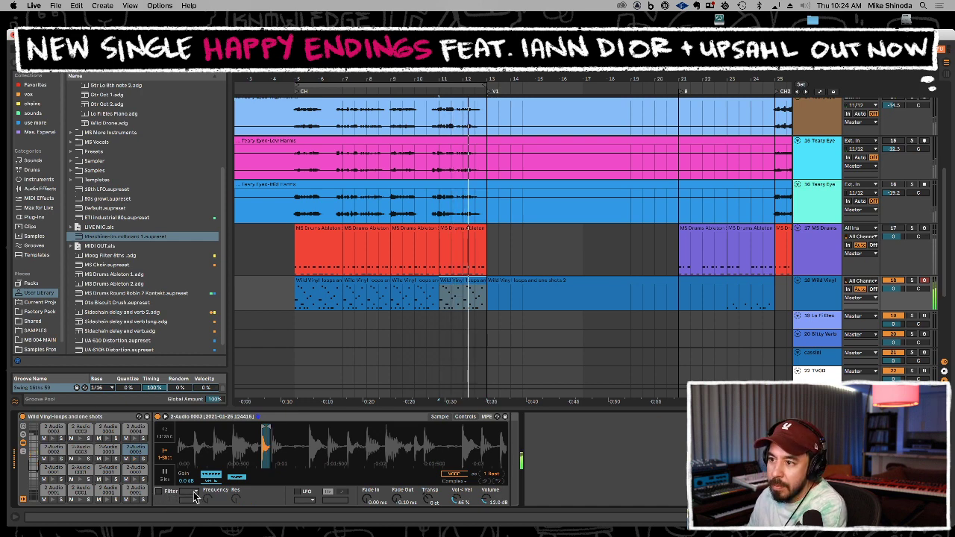
{"action": "left_click", "coordinate": [166, 492]}
{"action": "left_click", "coordinate": [190, 491]}
{"action": "left_click", "coordinate": [188, 507]}
{"action": "left_click_drag", "start_coordinate": [207, 500], "coordinate": [207, 530]}
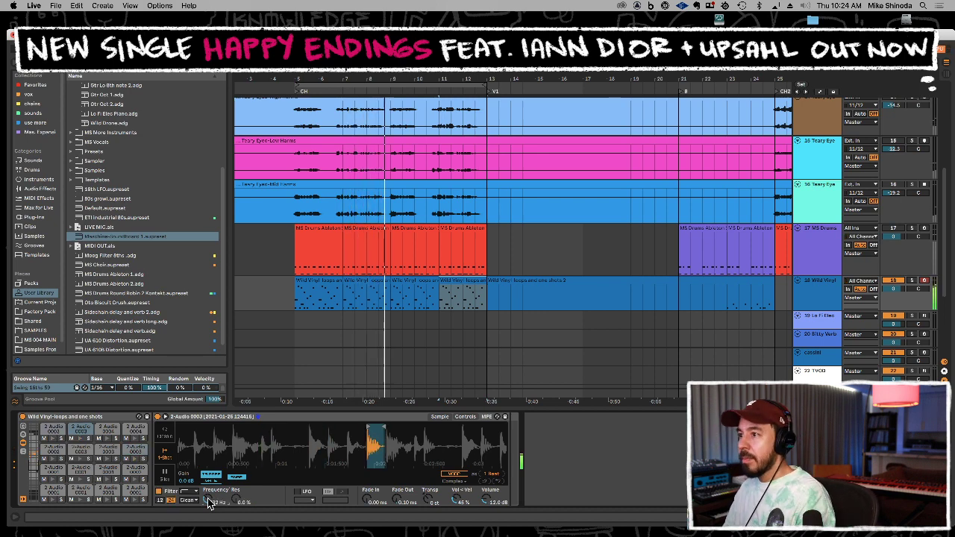
Record a new Wild Vinyl take over the looped chorus, covering bar 9 onward
{"action": "key", "text": "F9"}
{"action": "key", "text": "0"}
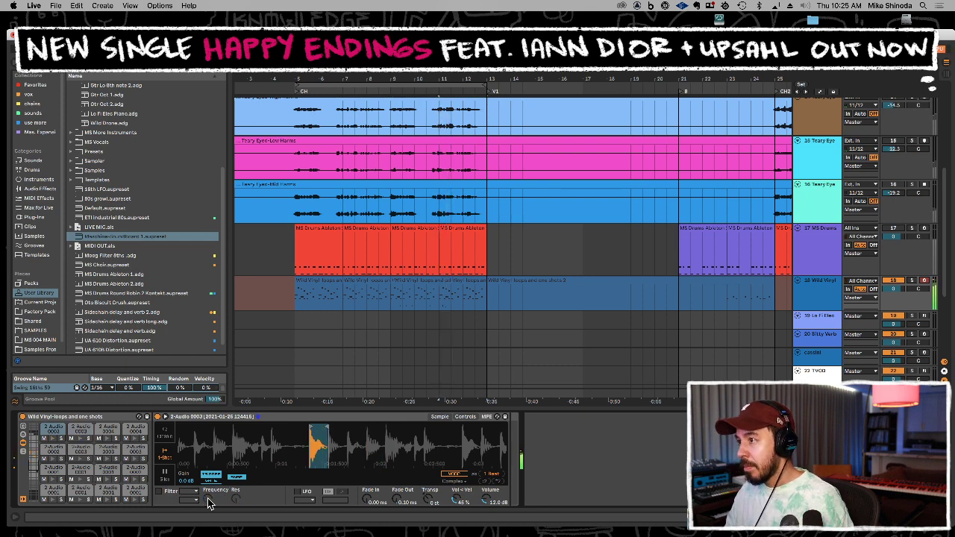
{"action": "key", "text": "0"}
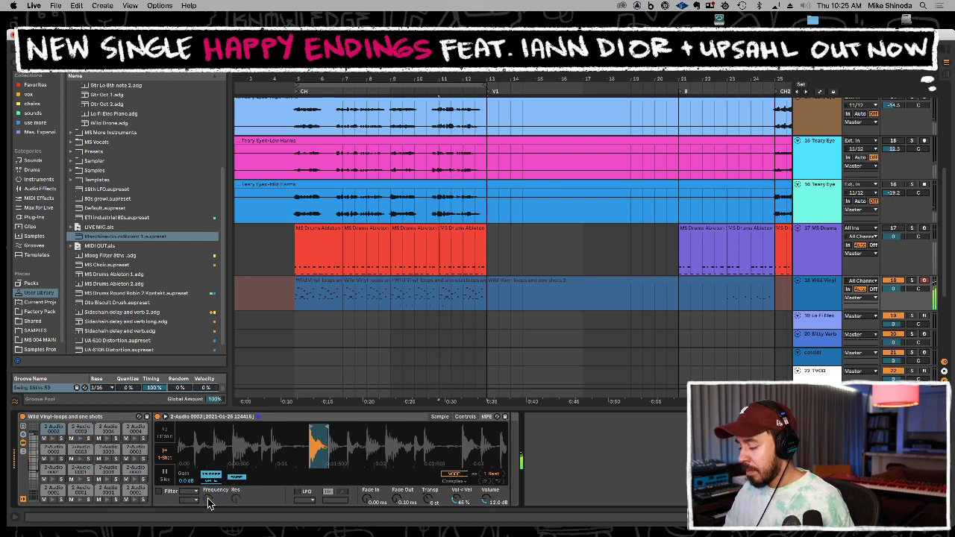
{"action": "key", "text": "F9"}
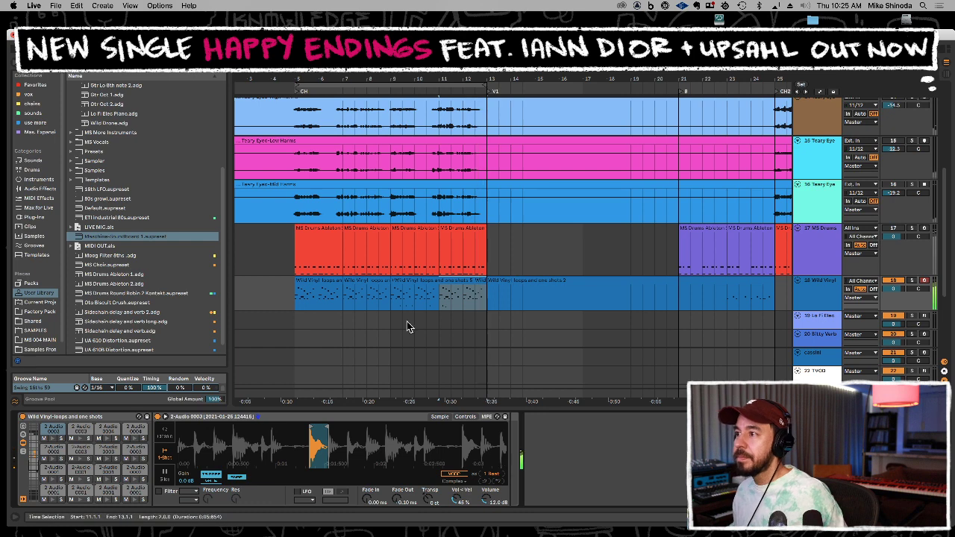
Trim the newly recorded Wild Vinyl clip to run from 9.1.1 to 11.1.1, and duplicate it to bar 11
{"action": "double_click", "coordinate": [414, 283]}
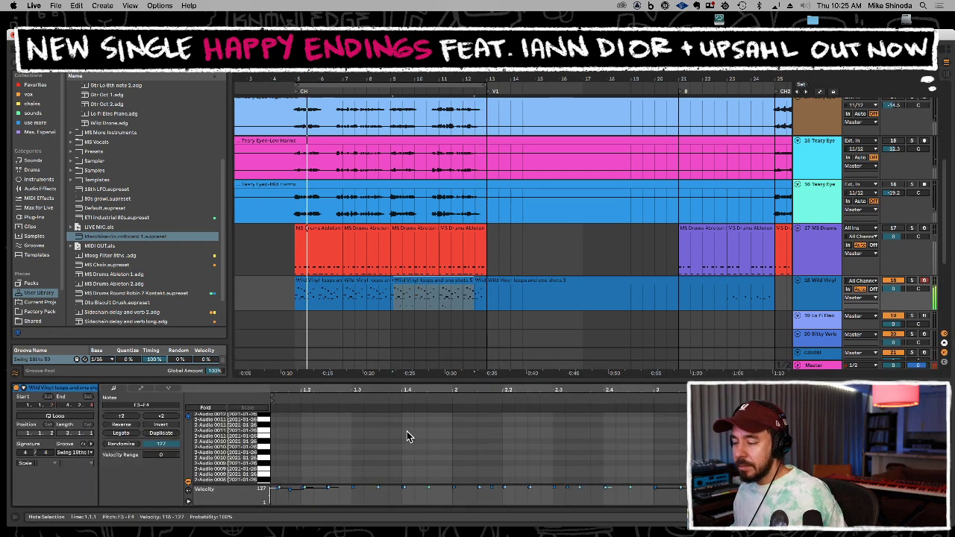
{"action": "key", "text": "super+a"}
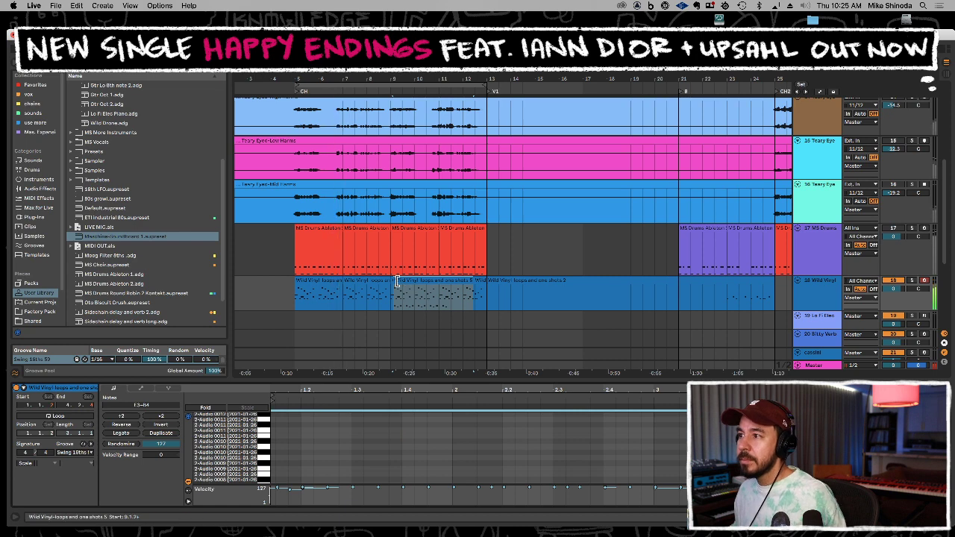
{"action": "left_click_drag", "start_coordinate": [397, 282], "coordinate": [391, 282]}
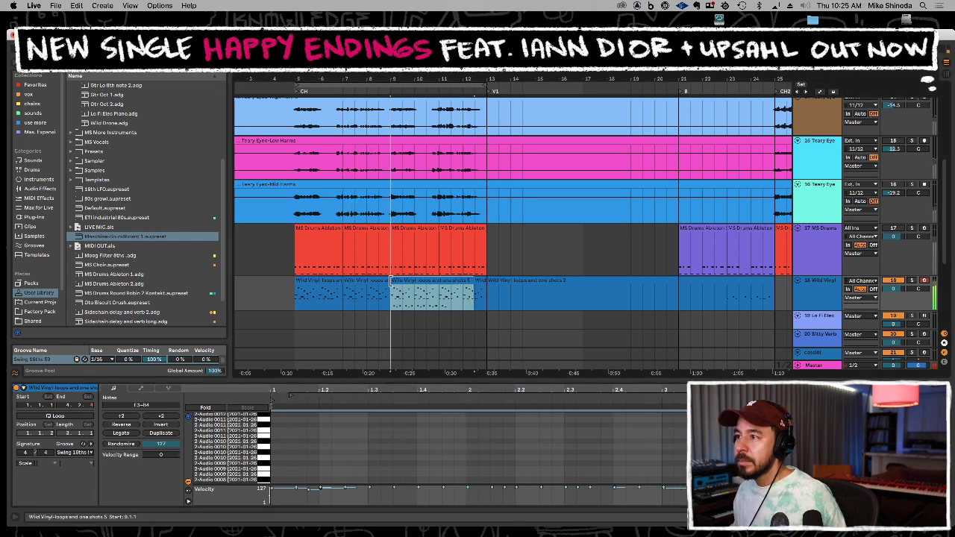
{"action": "left_click_drag", "start_coordinate": [464, 281], "coordinate": [439, 282]}
{"action": "key", "text": "super+c"}
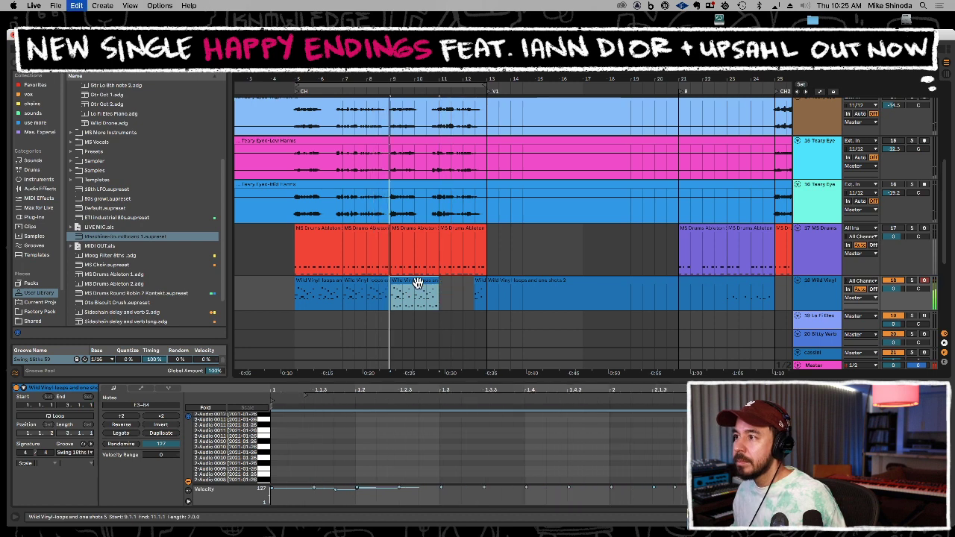
{"action": "key", "text": "super+d"}
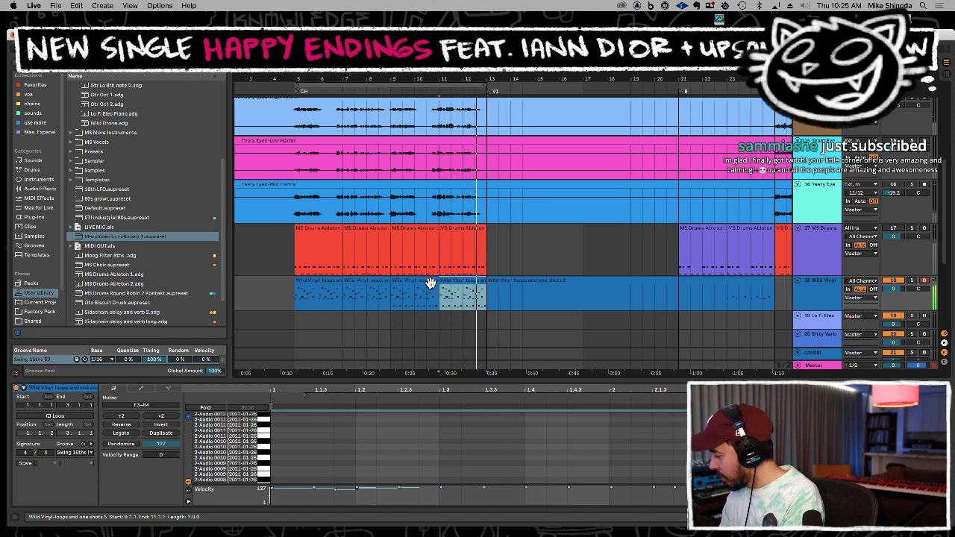
Restart playback and delete the long Wild Vinyl clip spanning bars 13 to 25
{"action": "key", "text": "space"}
{"action": "key", "text": "space"}
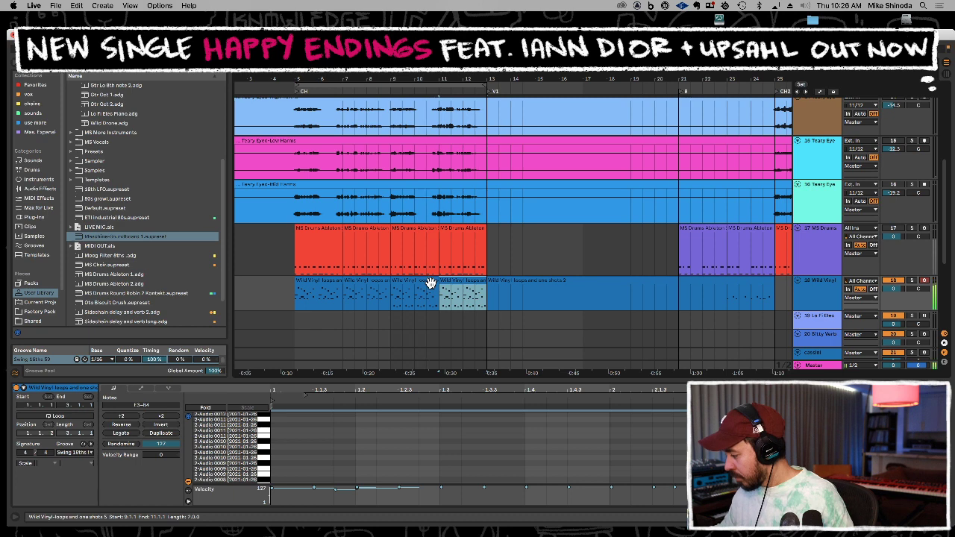
{"action": "left_click", "coordinate": [545, 279]}
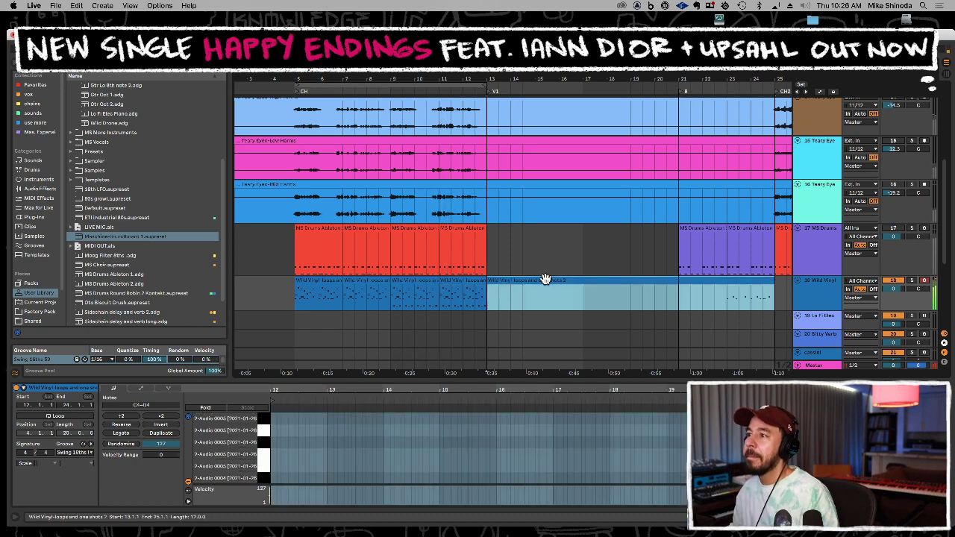
{"action": "key", "text": "Delete"}
Move the two Wild Vinyl clips at bars 9 and 11 to bar 25, at the start of the CH2 section
{"action": "left_click_drag", "start_coordinate": [469, 281], "coordinate": [427, 279]}
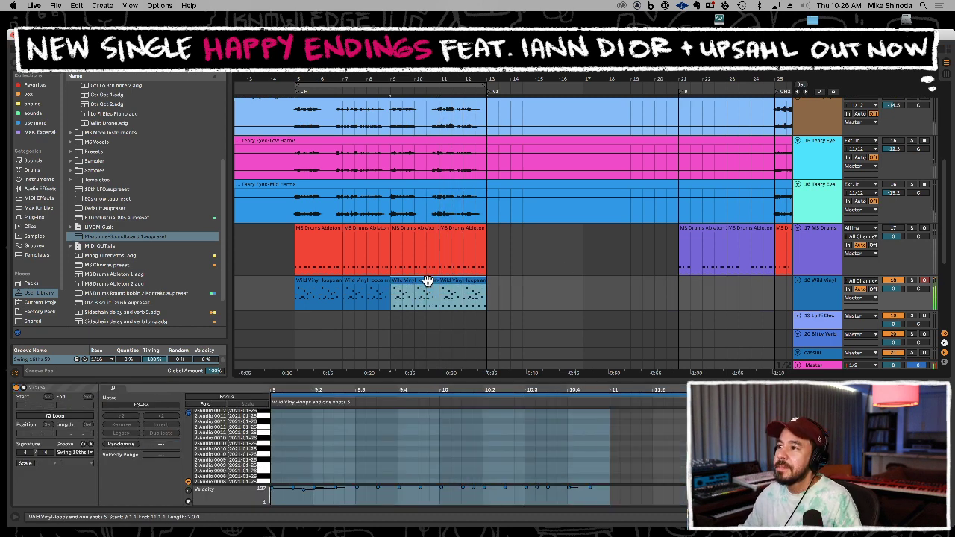
{"action": "left_click", "coordinate": [678, 291]}
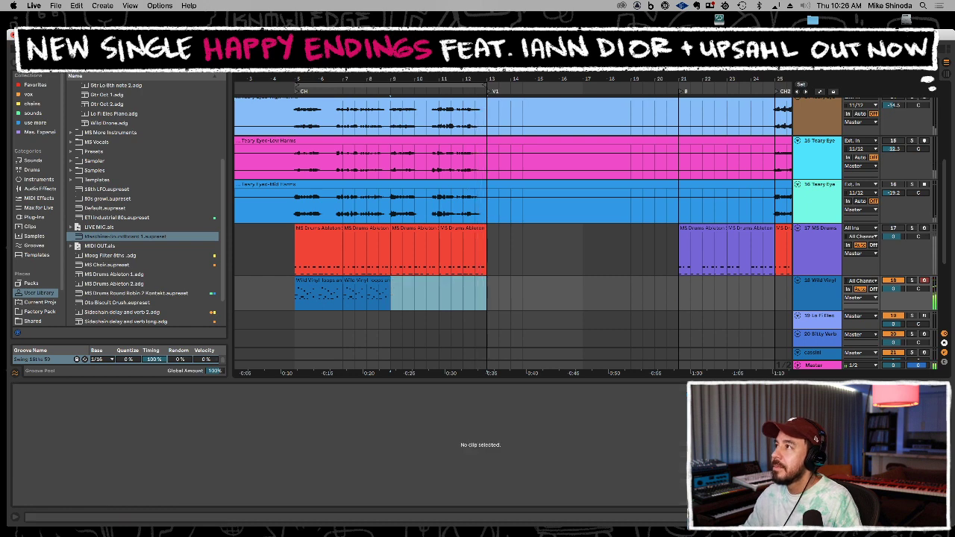
{"action": "key", "text": "minus"}
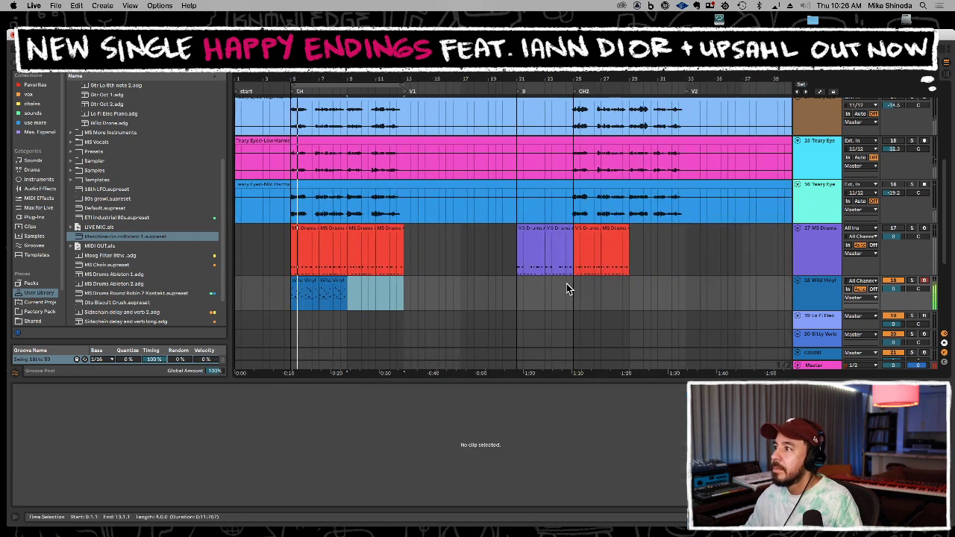
{"action": "left_click", "coordinate": [573, 291]}
{"action": "key", "text": "ctrl+v"}
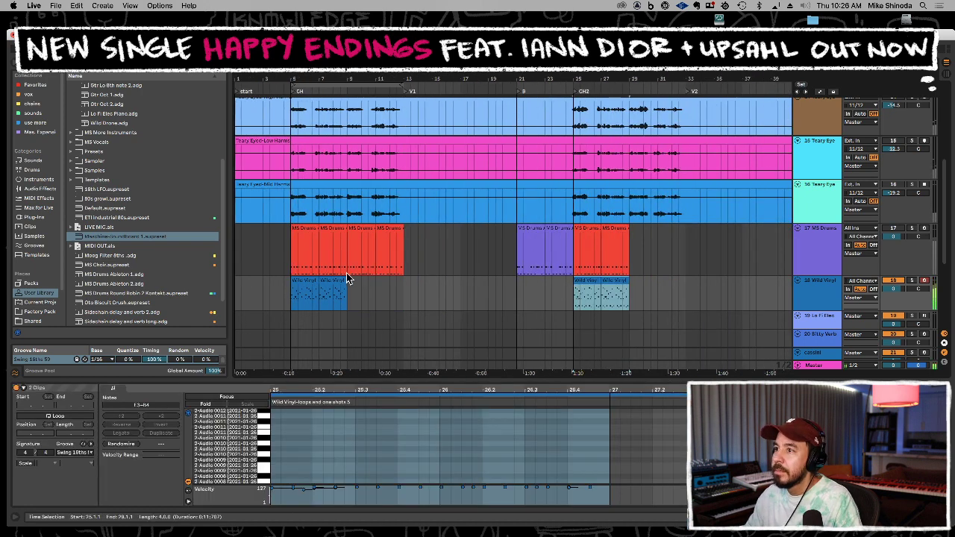
Duplicate the Wild Vinyl clip at bar 7 to bars 9 and 11
{"action": "left_click", "coordinate": [338, 279]}
{"action": "key", "text": "ctrl+d"}
{"action": "key", "text": "ctrl+d"}
{"action": "left_click", "coordinate": [316, 290]}
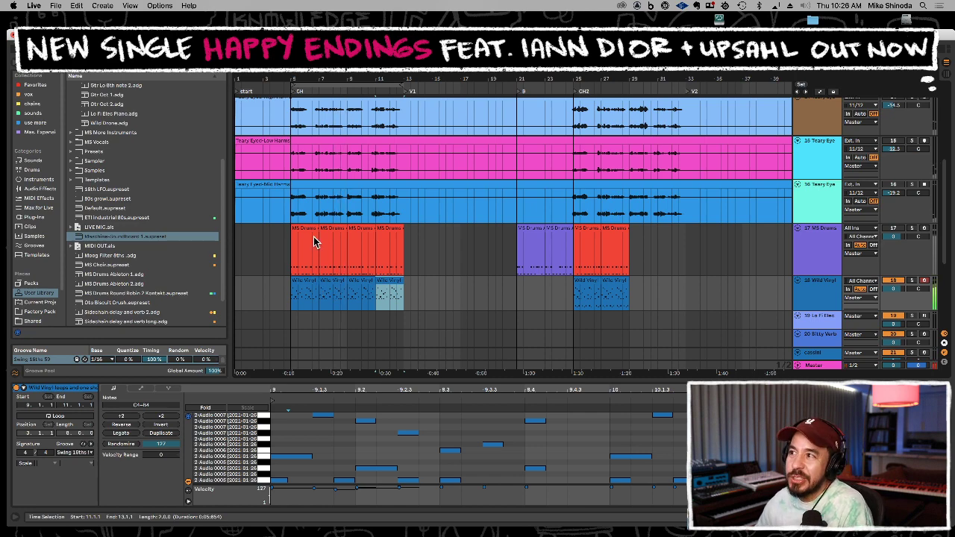
Briefly activate the MS Drums track to hear it together with the Wild Vinyl part
{"action": "scroll", "coordinate": [319, 225], "scroll_direction": "up", "scroll_amount": 4}
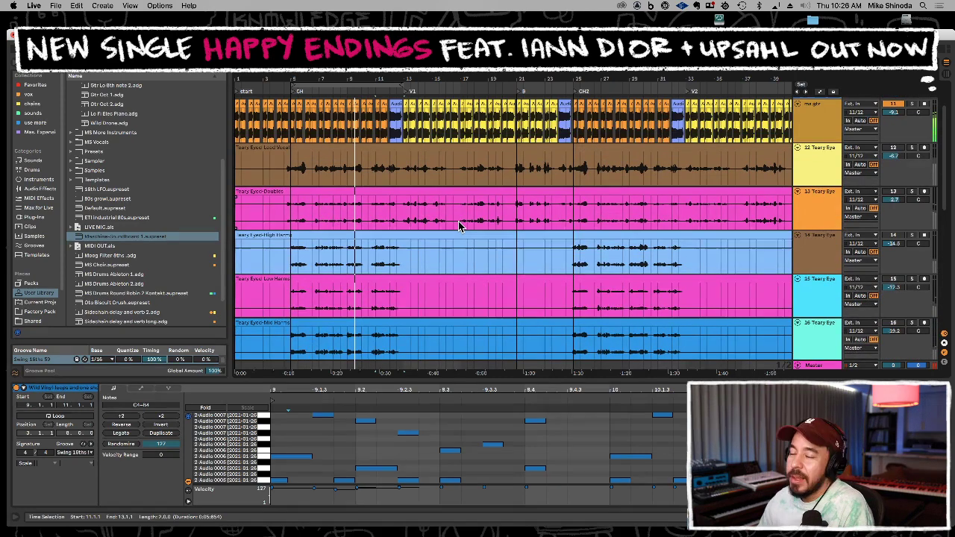
{"action": "scroll", "coordinate": [462, 220], "scroll_direction": "up", "scroll_amount": 2}
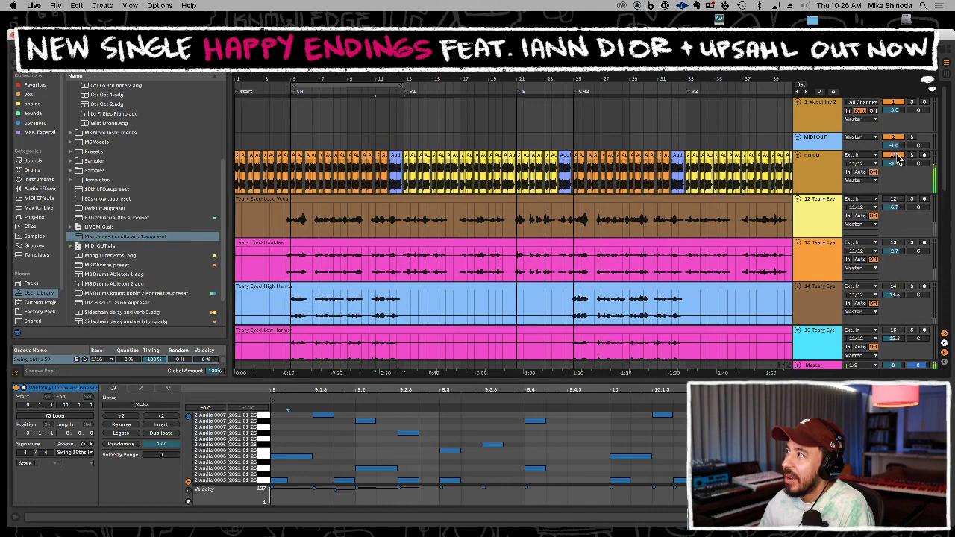
{"action": "scroll", "coordinate": [571, 224], "scroll_direction": "down", "scroll_amount": 6}
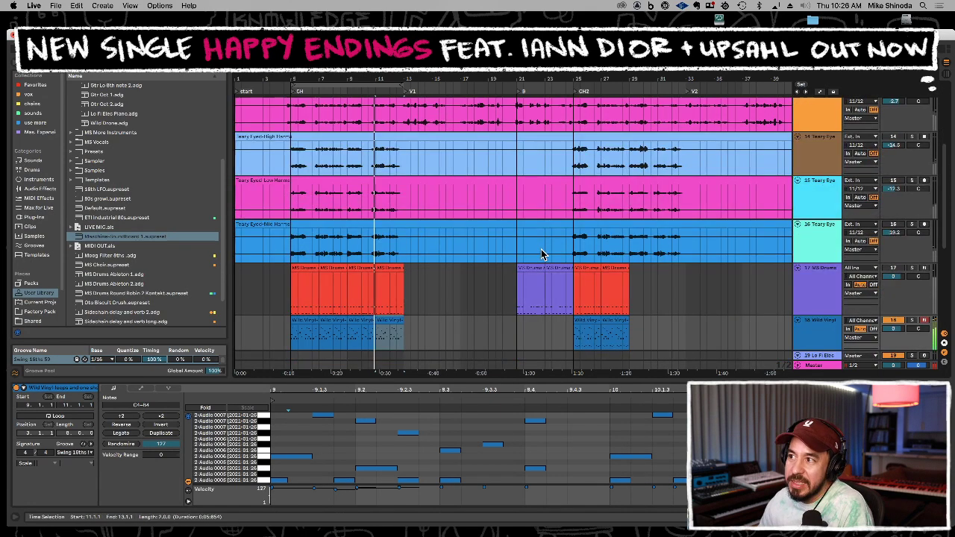
{"action": "left_click", "coordinate": [893, 269]}
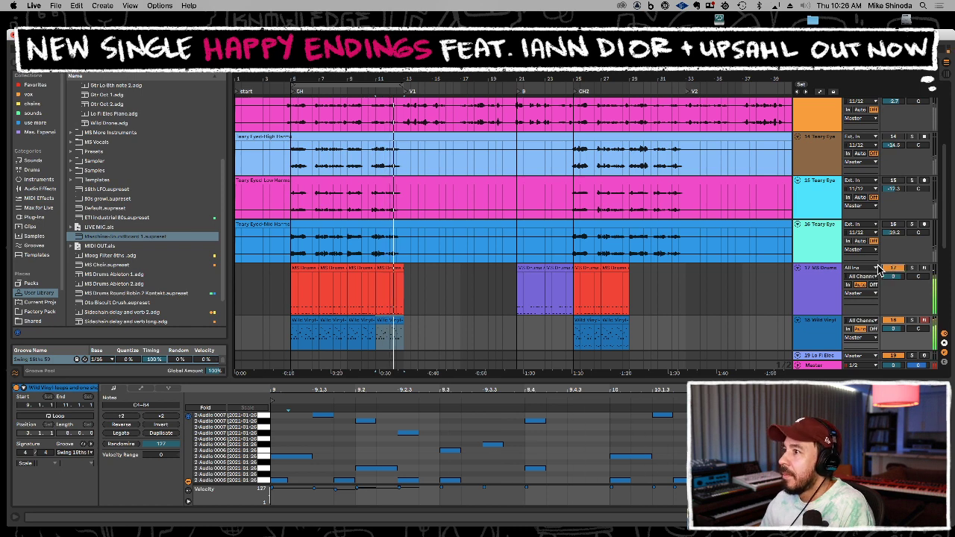
Audition the Lo Fi Elec, Bitty Verb, cassini and whistler instrument tracks against the beat
{"action": "scroll", "coordinate": [821, 276], "scroll_direction": "down", "scroll_amount": 2}
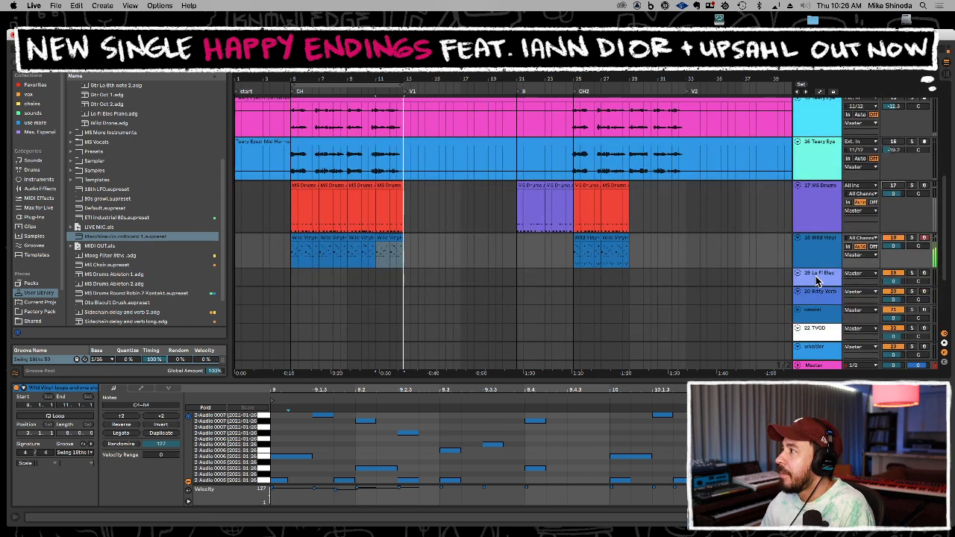
{"action": "left_click", "coordinate": [818, 278]}
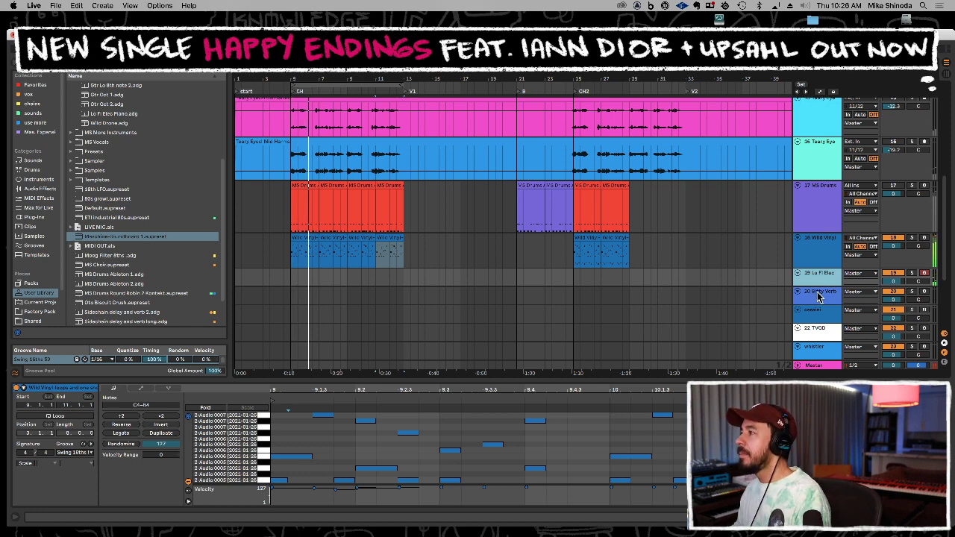
{"action": "left_click", "coordinate": [818, 294]}
{"action": "left_click", "coordinate": [817, 317]}
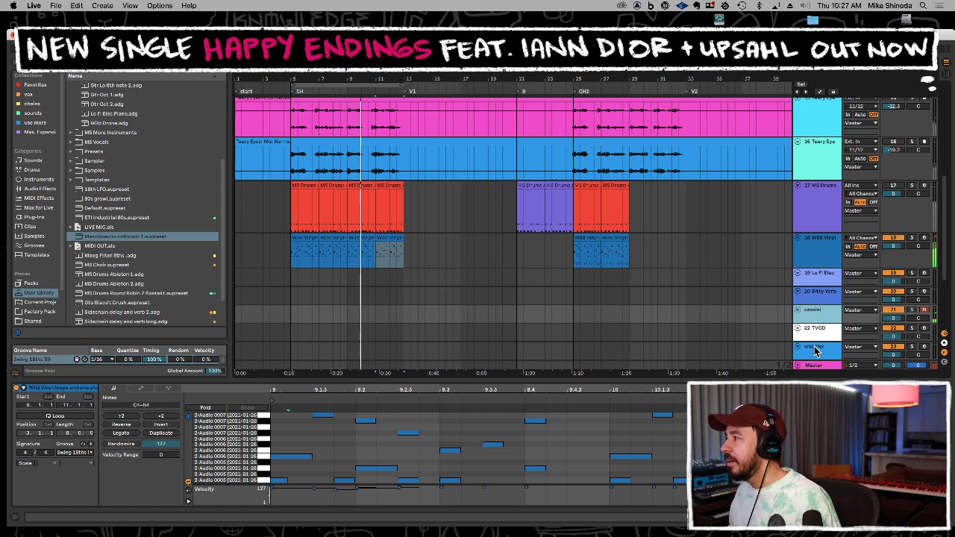
{"action": "scroll", "coordinate": [818, 328], "scroll_direction": "down", "scroll_amount": 3}
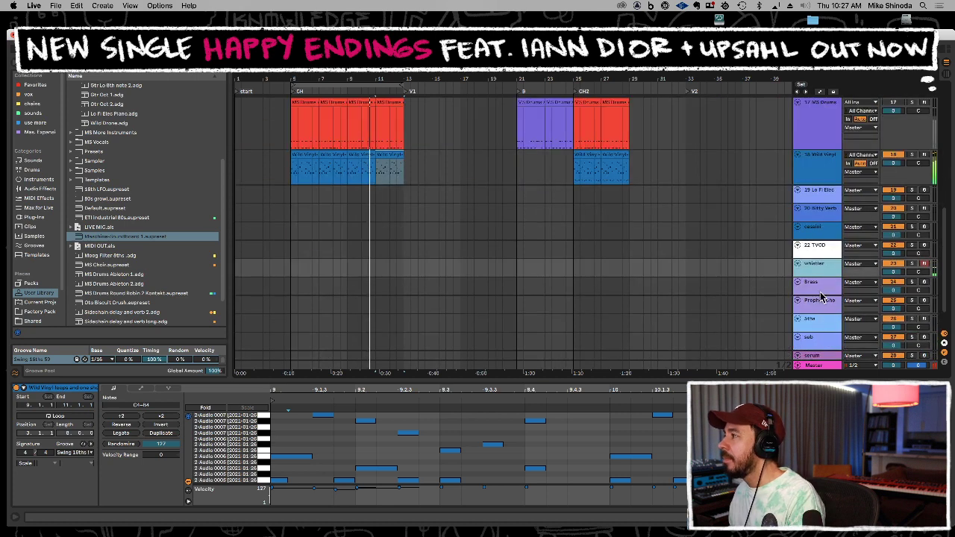
Select the Brass track, show its instrument rack and set the Release to 17.4 ms
{"action": "left_click", "coordinate": [822, 291]}
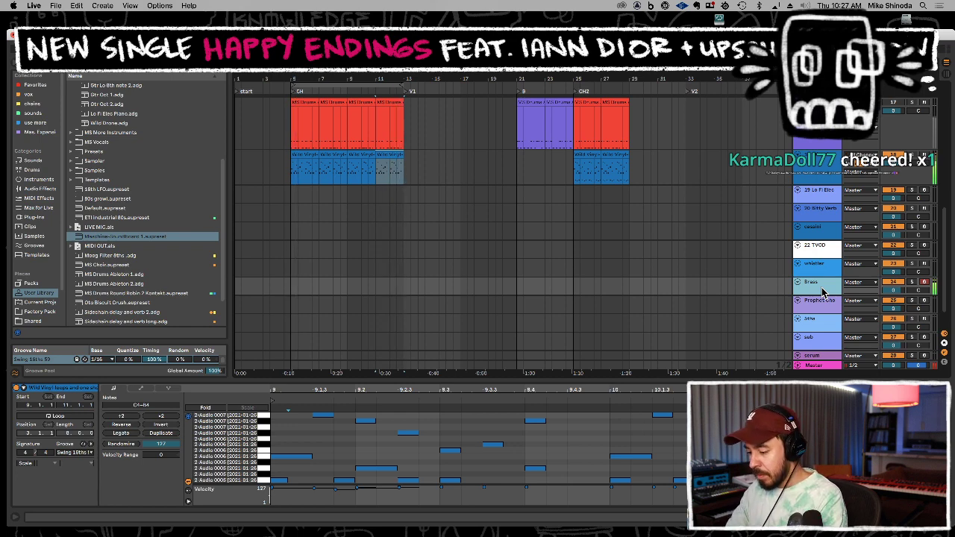
{"action": "left_click", "coordinate": [822, 287]}
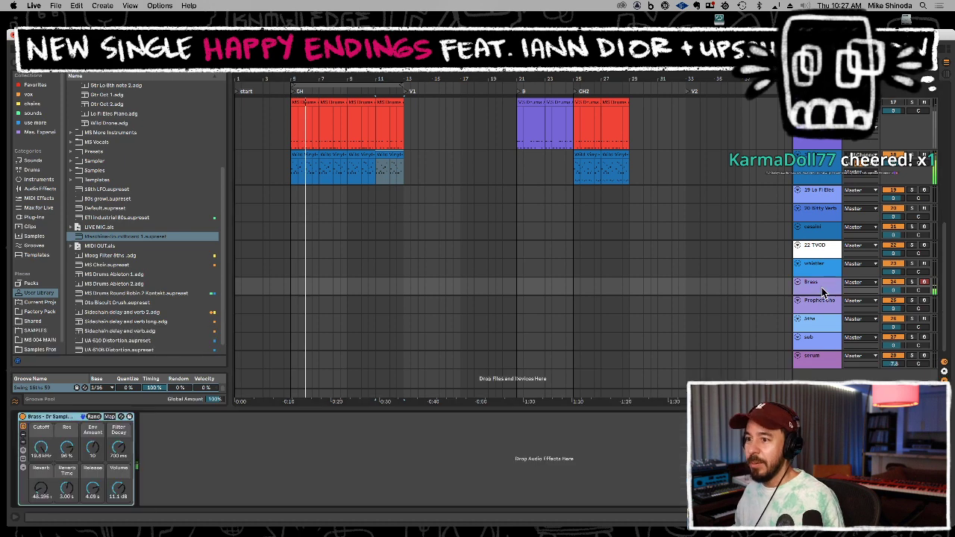
{"action": "left_click_drag", "start_coordinate": [91, 490], "coordinate": [91, 536]}
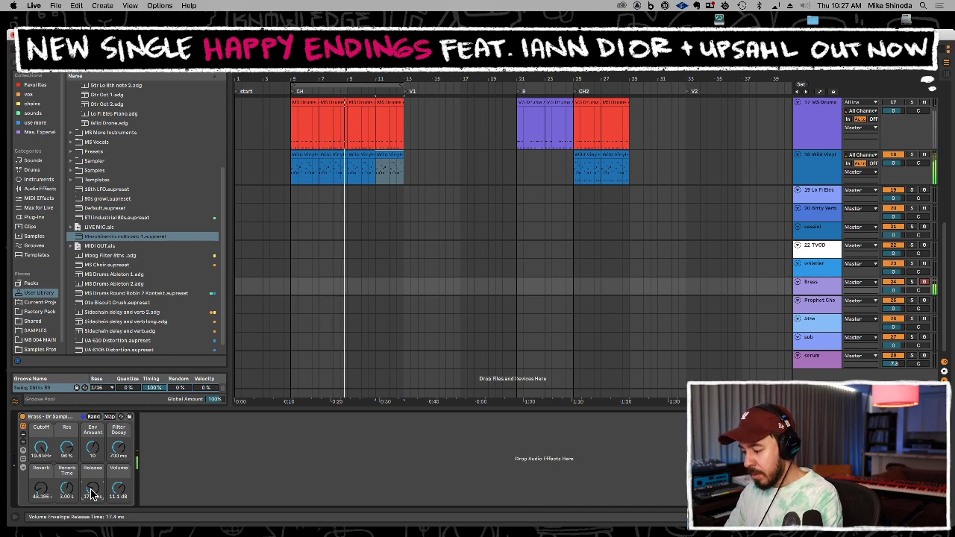
{"action": "key", "text": "space"}
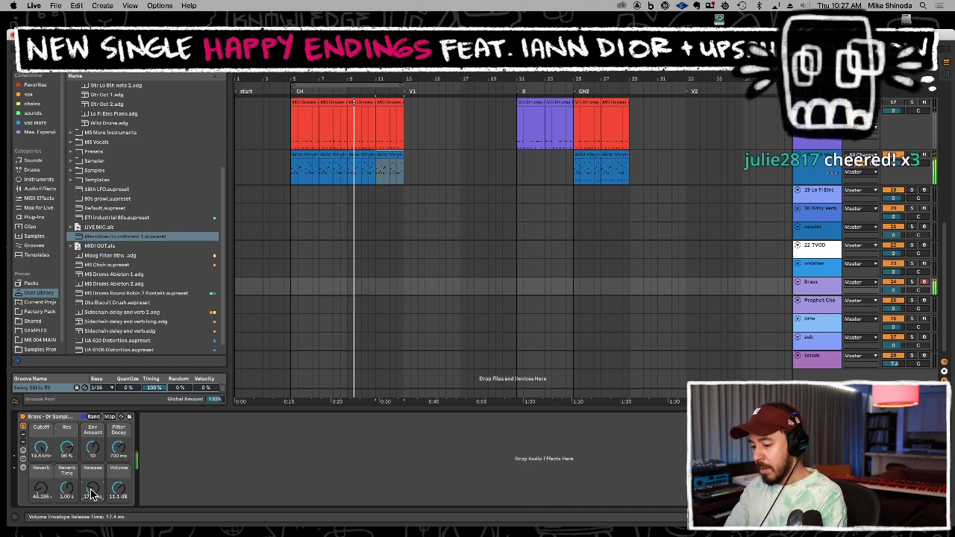
{"action": "key", "text": "space"}
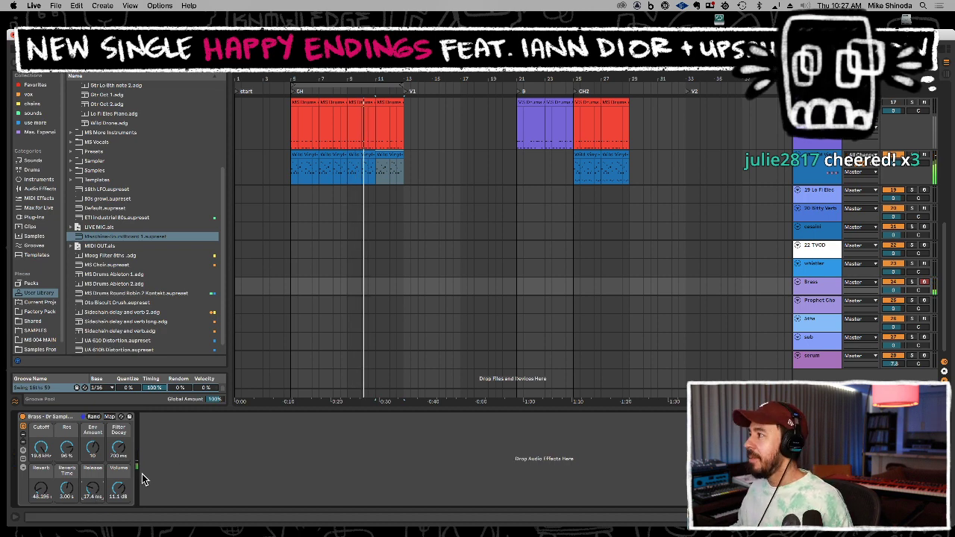
Record a Brass part over the looped first chorus
{"action": "left_click", "coordinate": [391, 294]}
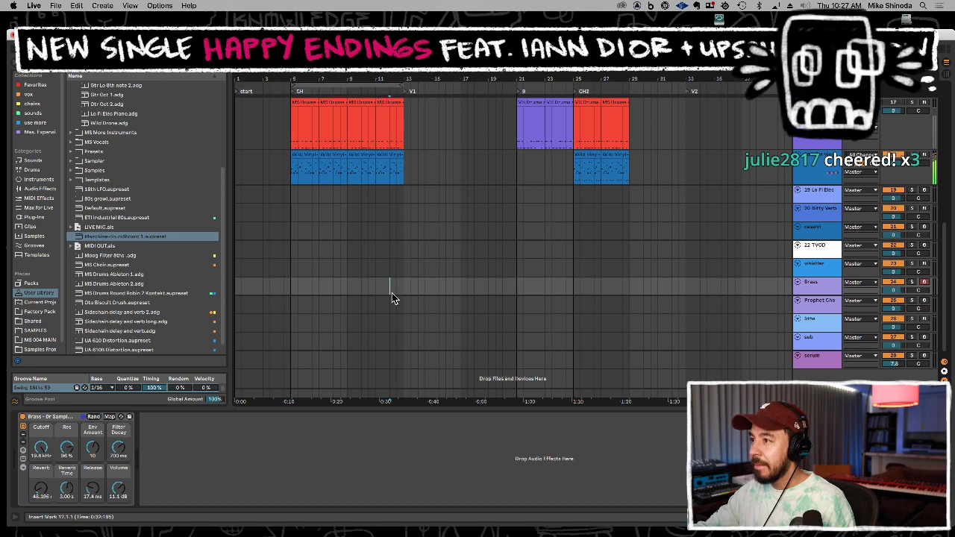
{"action": "key", "text": "F9"}
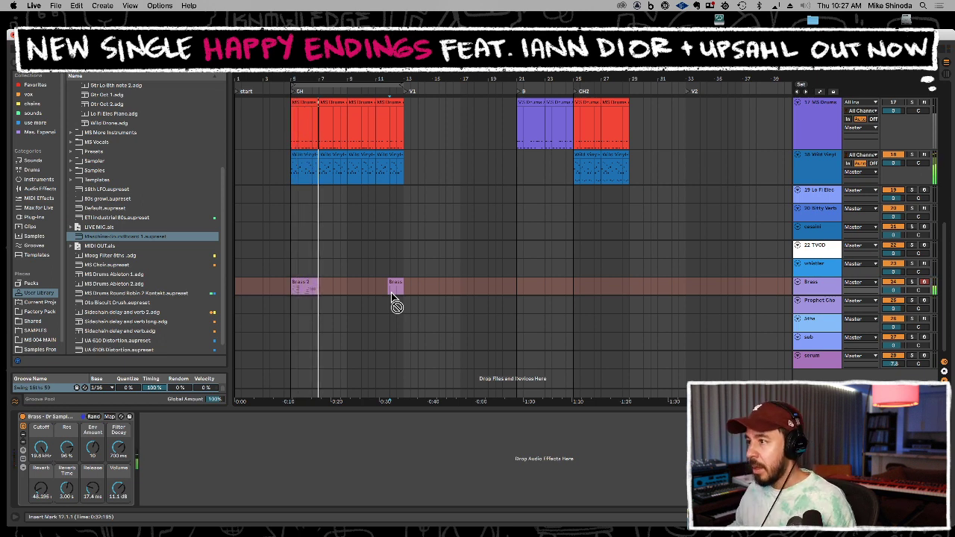
{"action": "key", "text": "space"}
Open the recorded Brass clip, quantize all its notes and play it back
{"action": "left_click", "coordinate": [310, 281]}
{"action": "double_click", "coordinate": [312, 283]}
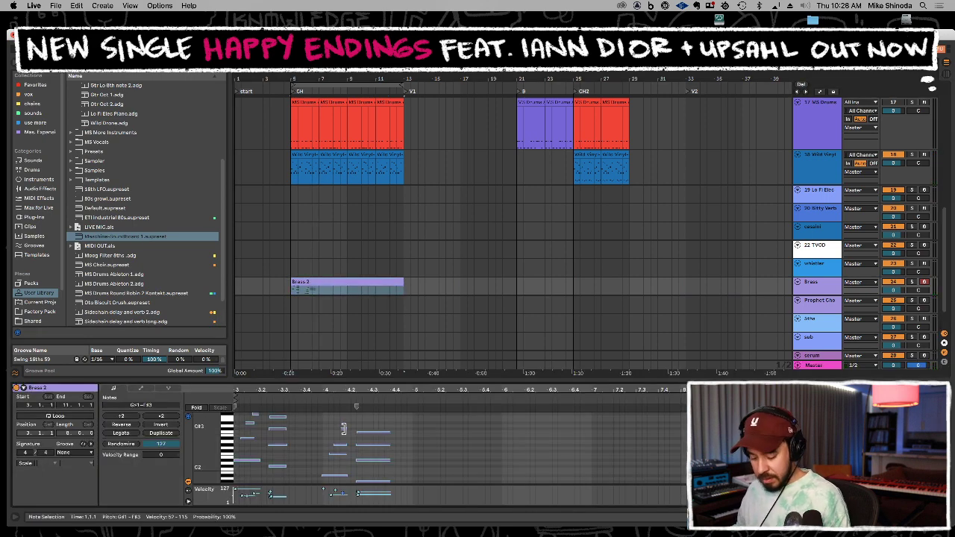
{"action": "key", "text": "super+u"}
{"action": "key", "text": "space"}
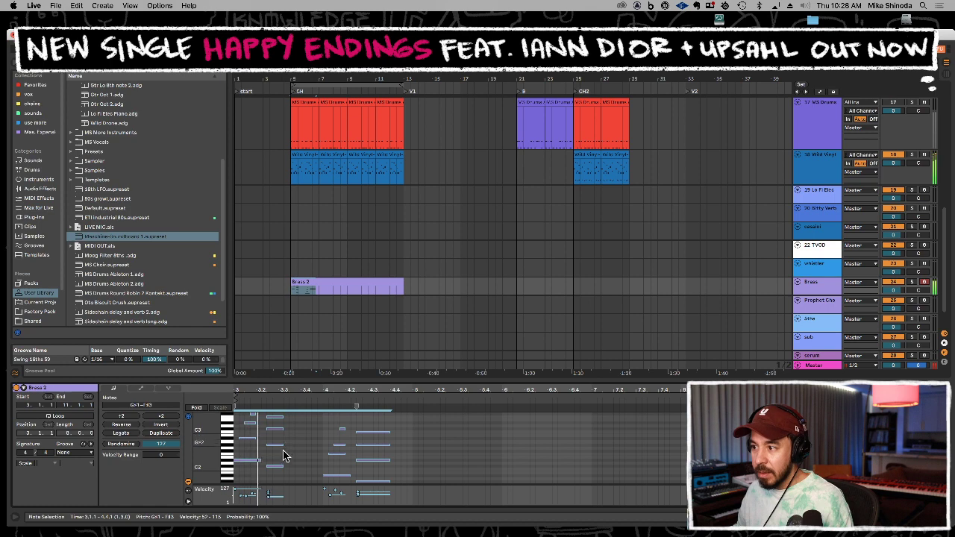
Lower the second Brass chord's bass note to A#1, and lengthen the notes of the first run and of that chord
{"action": "left_click", "coordinate": [280, 467]}
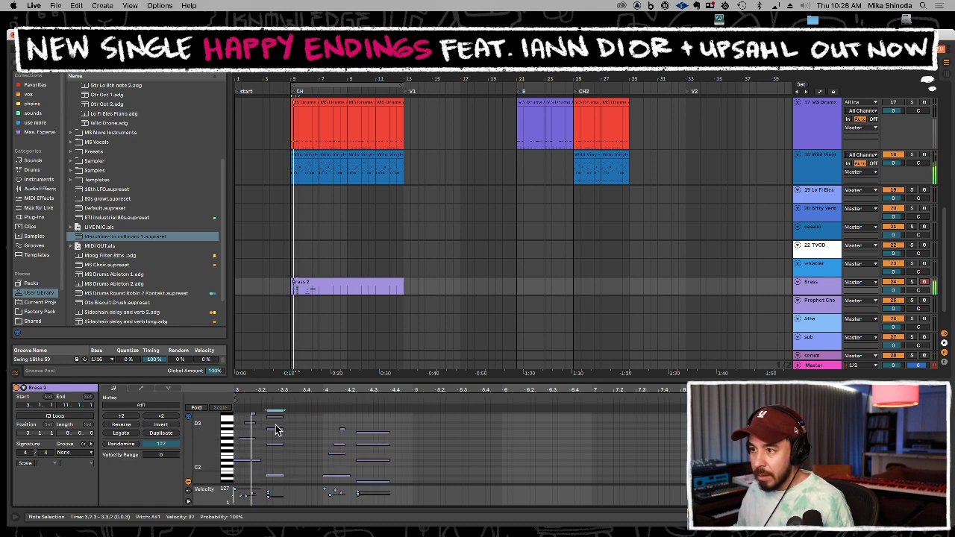
{"action": "left_click_drag", "start_coordinate": [283, 391], "coordinate": [358, 390]}
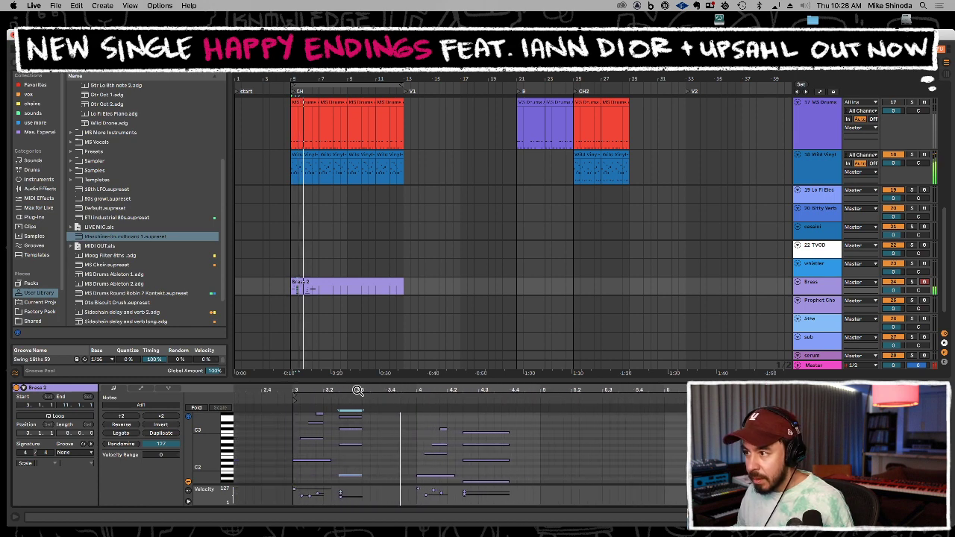
{"action": "left_click_drag", "start_coordinate": [315, 452], "coordinate": [332, 412]}
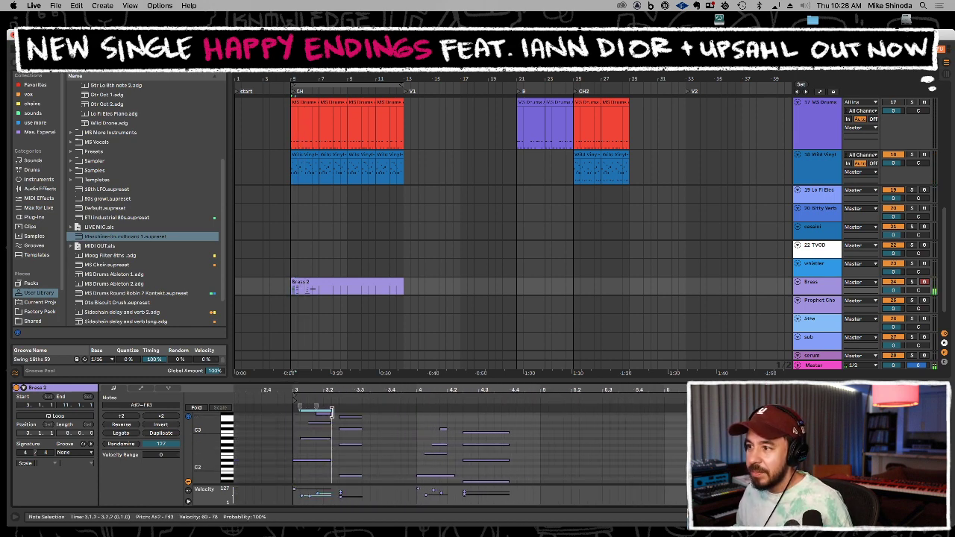
{"action": "left_click_drag", "start_coordinate": [328, 459], "coordinate": [385, 415]}
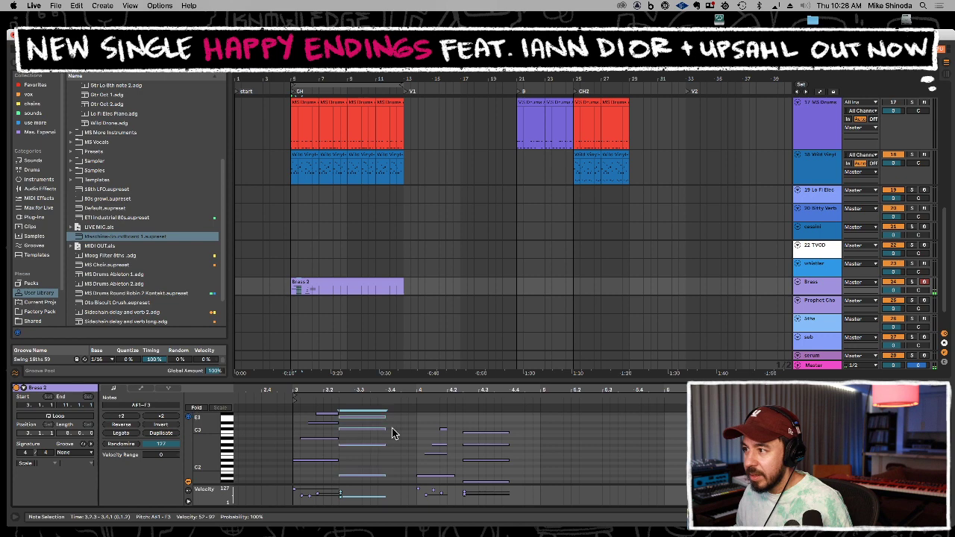
Extend the notes of the second rising run to the final chord at 4.2.3 and play the clip
{"action": "left_click_drag", "start_coordinate": [444, 421], "coordinate": [457, 453]}
{"action": "left_click", "coordinate": [452, 475]}
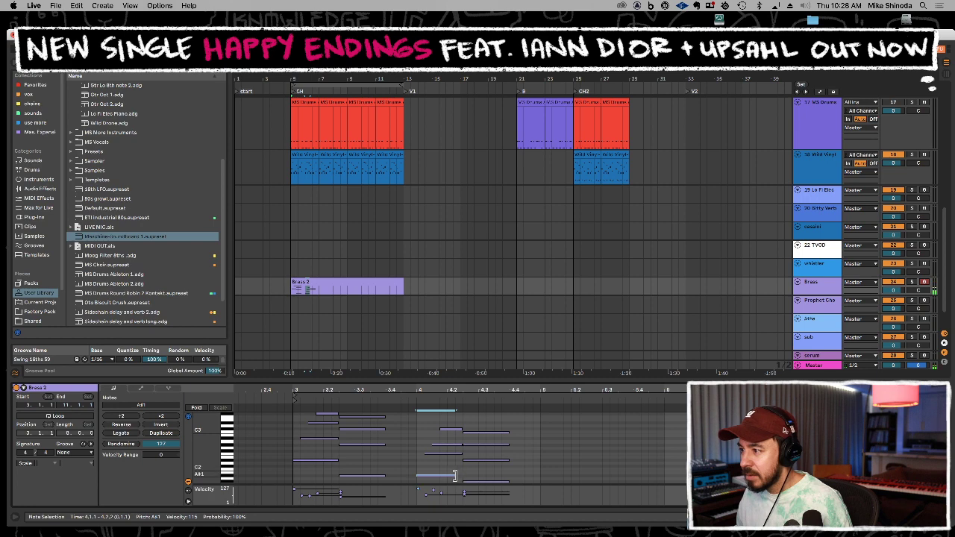
{"action": "key", "text": "space"}
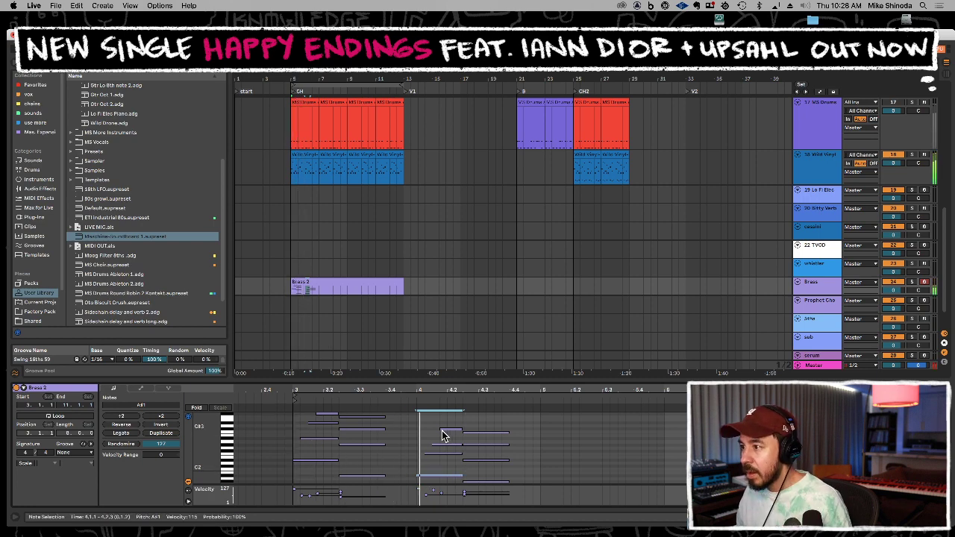
{"action": "key", "text": "space"}
Shorten the note ends of both rising runs slightly and apply the Swing 16ths 59 groove to the Brass clip
{"action": "left_click_drag", "start_coordinate": [447, 418], "coordinate": [455, 478]}
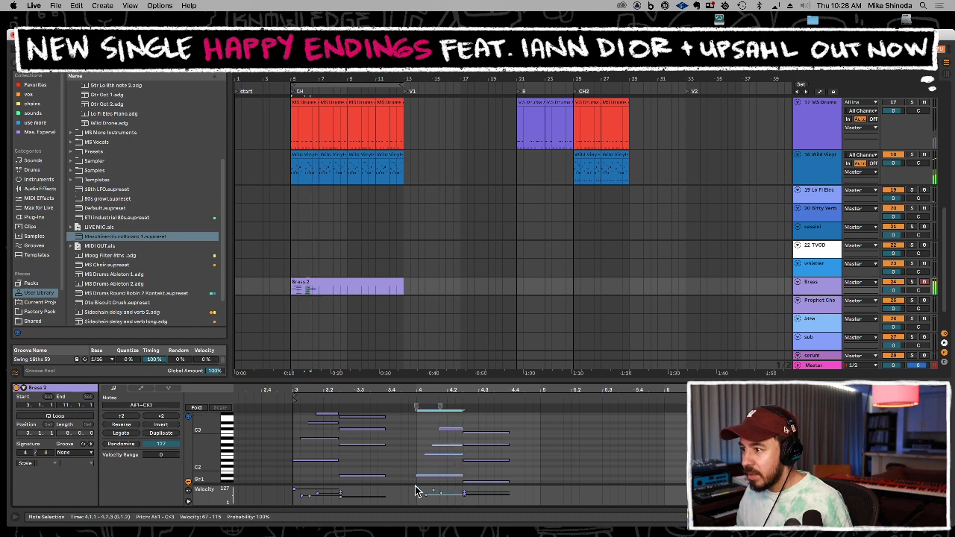
{"action": "left_click_drag", "start_coordinate": [333, 480], "coordinate": [334, 423]}
{"action": "key", "text": "space"}
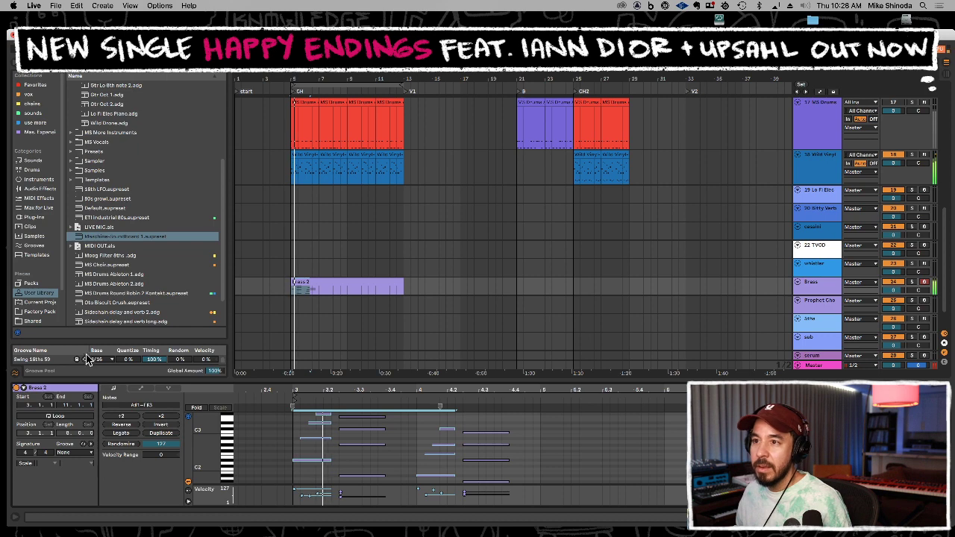
{"action": "left_click_drag", "start_coordinate": [56, 360], "coordinate": [74, 451]}
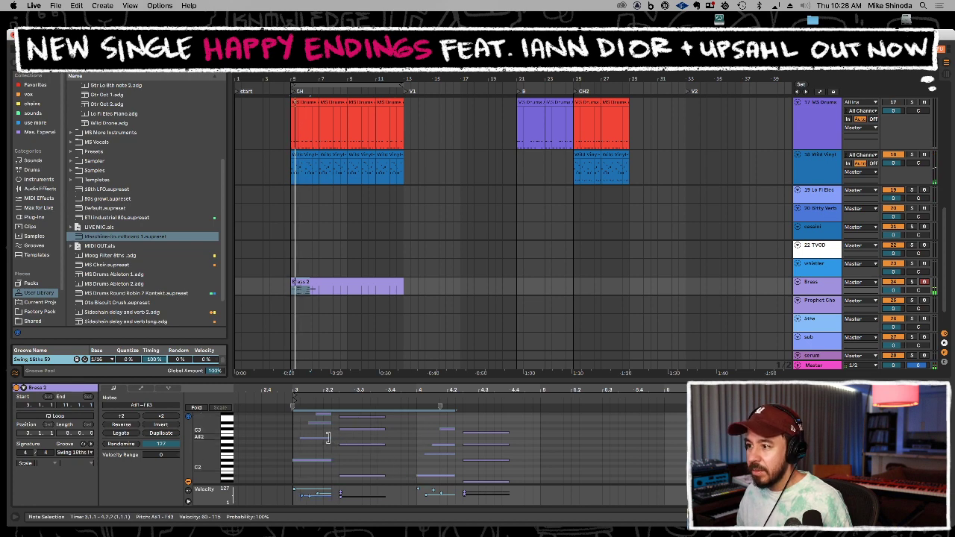
Fine-tune the note ends of both rising runs to leave a short gap before each chord
{"action": "left_click_drag", "start_coordinate": [326, 438], "coordinate": [322, 438]}
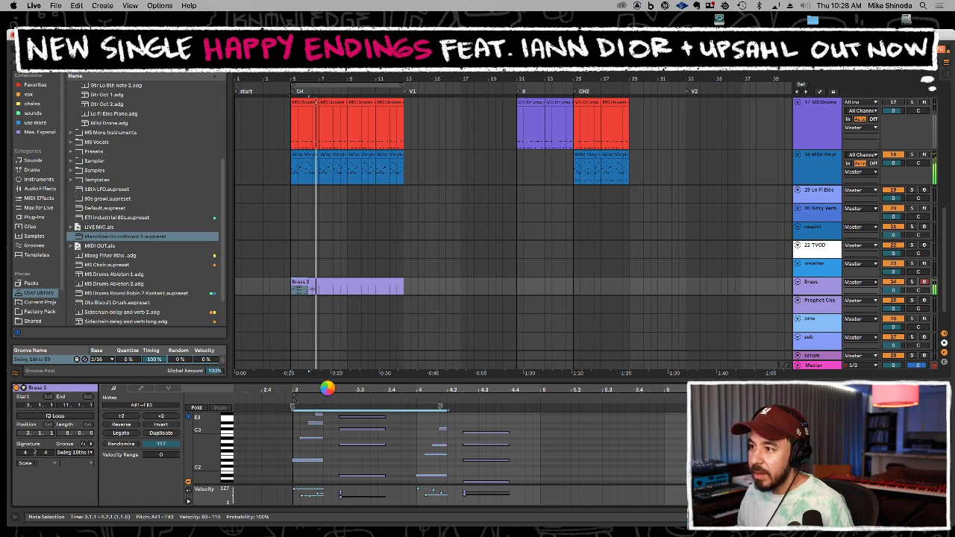
{"action": "left_click_drag", "start_coordinate": [327, 388], "coordinate": [324, 410]}
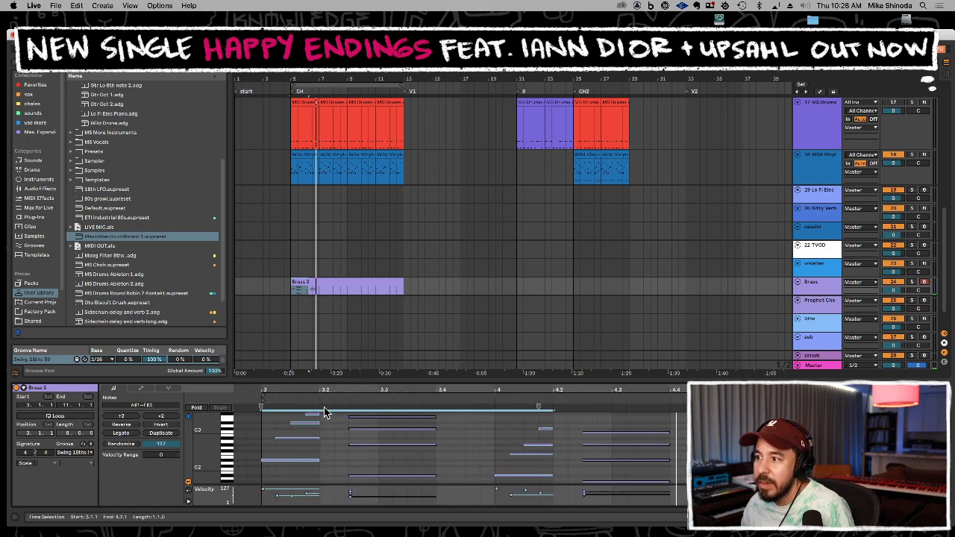
{"action": "left_click_drag", "start_coordinate": [317, 413], "coordinate": [327, 414]}
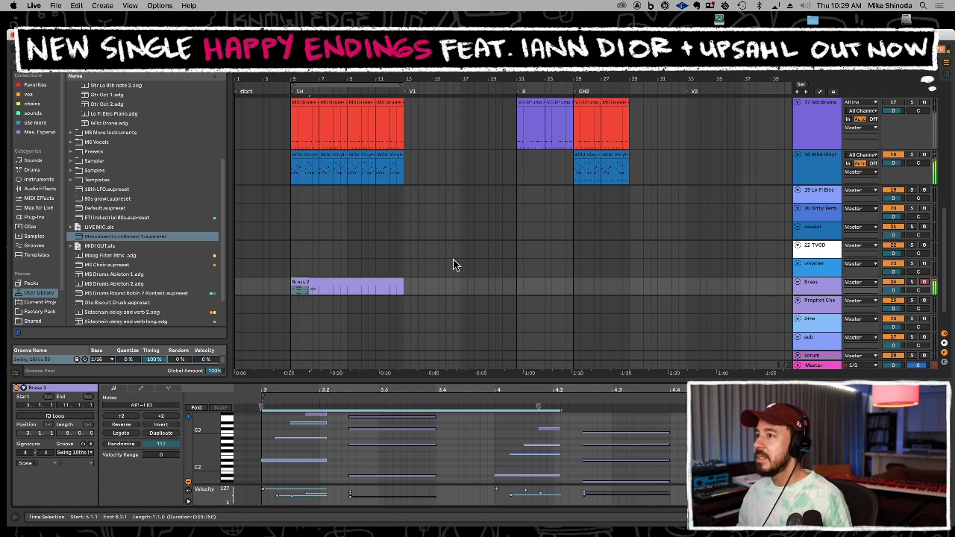
Duplicate the first two bars of the Brass clip three times to fill the first chorus
{"action": "left_click_drag", "start_coordinate": [318, 291], "coordinate": [291, 282]}
{"action": "key", "text": "super+c"}
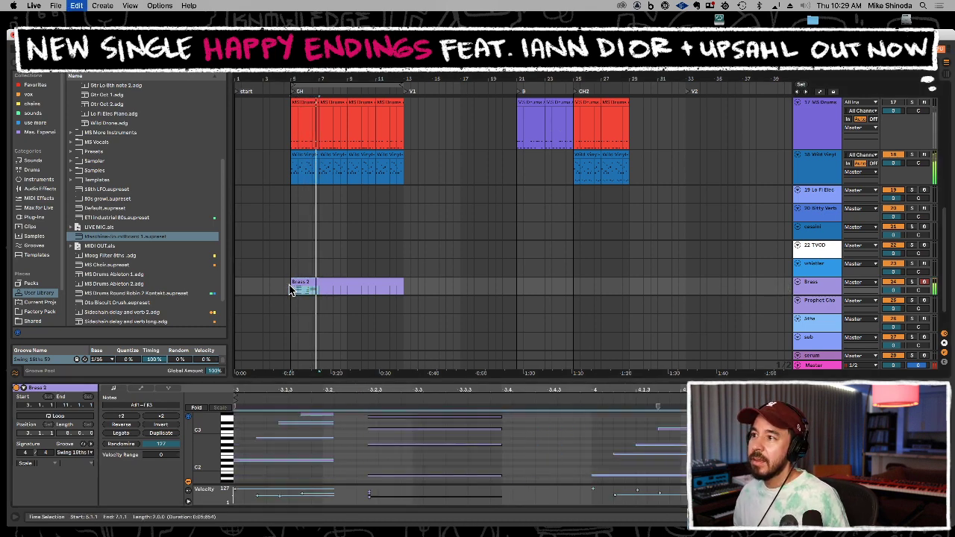
{"action": "key", "text": "ctrl+d"}
{"action": "key", "text": "ctrl+d"}
{"action": "key", "text": "ctrl+d"}
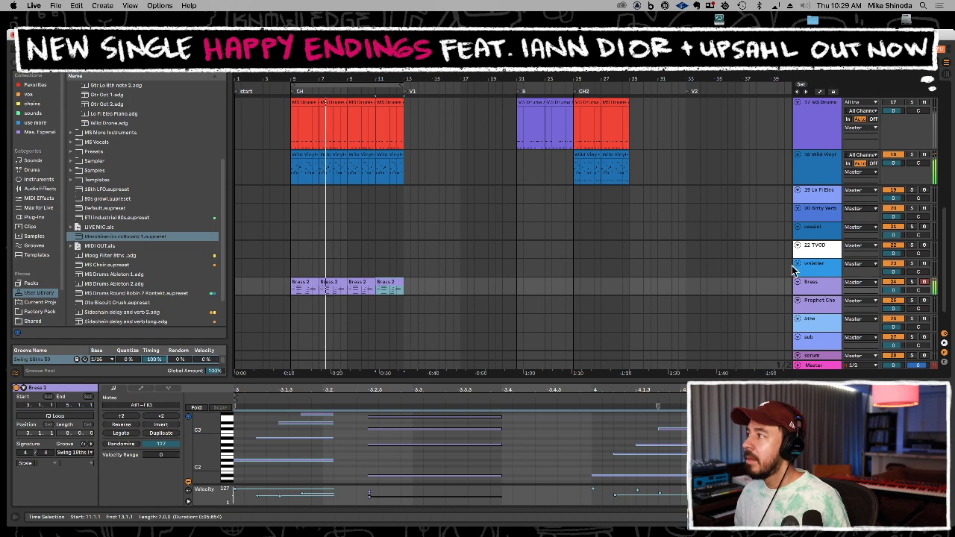
Set the Brass rack's Release to 469 ms and Reverb Time to 735 ms, raise its Reverb, and set the track volume to -7.3
{"action": "left_click", "coordinate": [798, 283]}
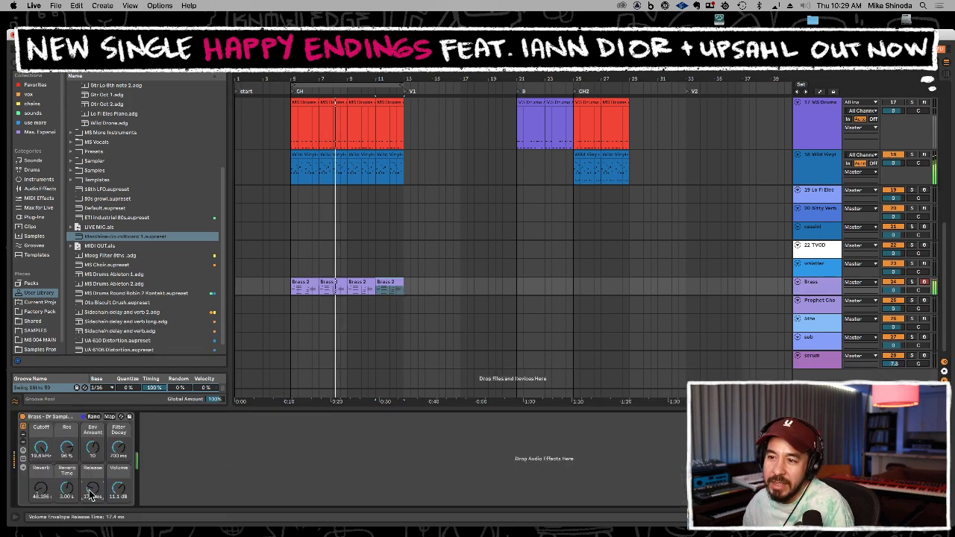
{"action": "left_click_drag", "start_coordinate": [92, 488], "coordinate": [92, 463]}
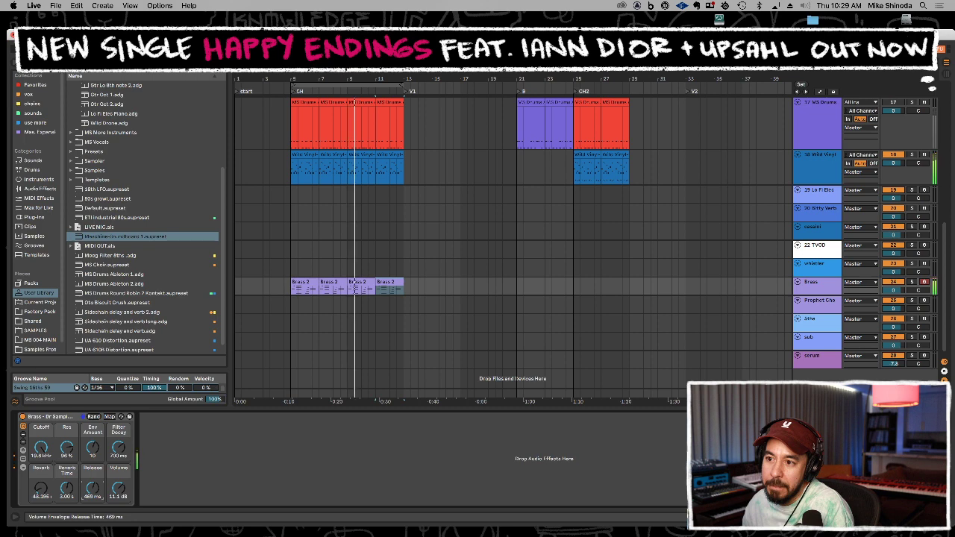
{"action": "mouse_move", "coordinate": [39, 489]}
{"action": "left_mouse_down"}
{"action": "mouse_move", "coordinate": [39, 469]}
{"action": "mouse_move", "coordinate": [41, 495]}
{"action": "left_mouse_up"}
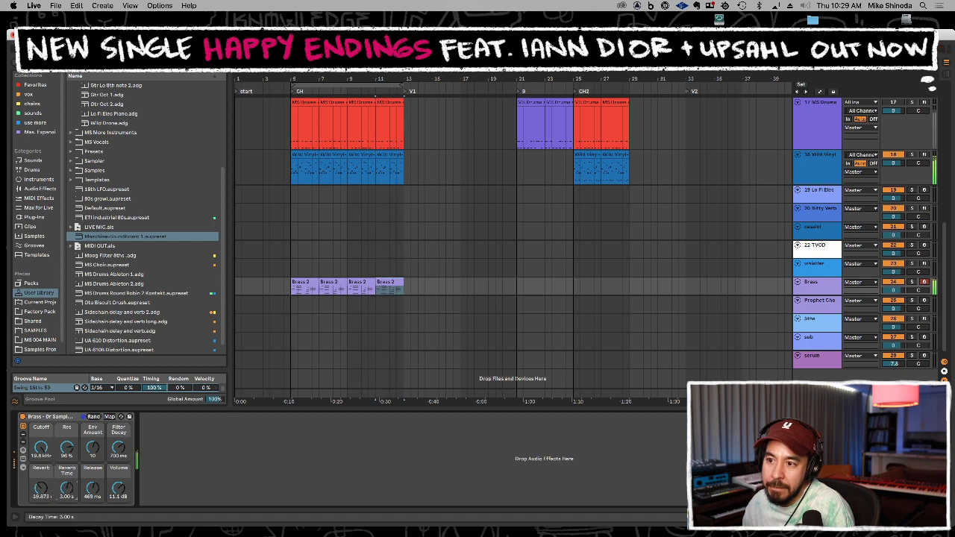
{"action": "left_click_drag", "start_coordinate": [65, 490], "coordinate": [40, 491]}
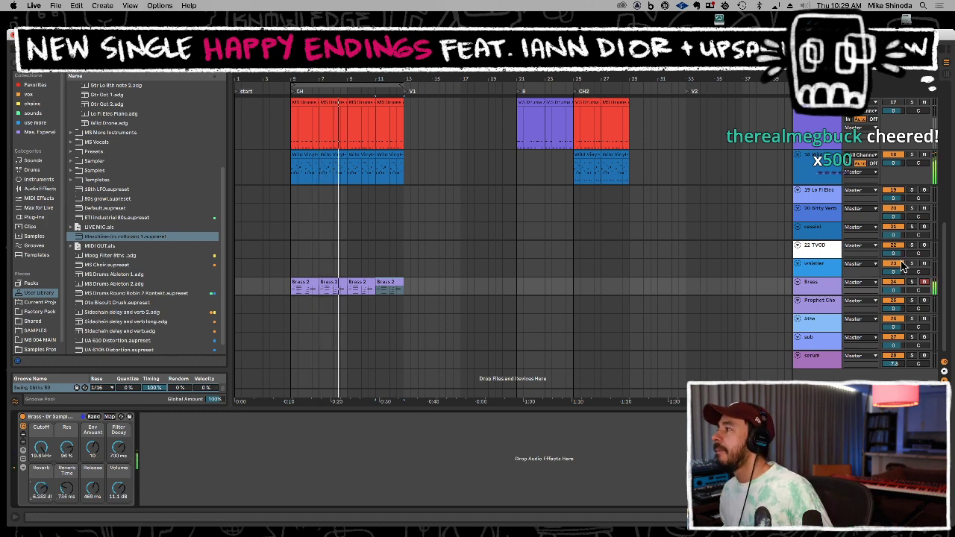
{"action": "mouse_move", "coordinate": [895, 290]}
{"action": "left_mouse_down"}
{"action": "mouse_move", "coordinate": [895, 299]}
{"action": "mouse_move", "coordinate": [894, 288]}
{"action": "left_mouse_up"}
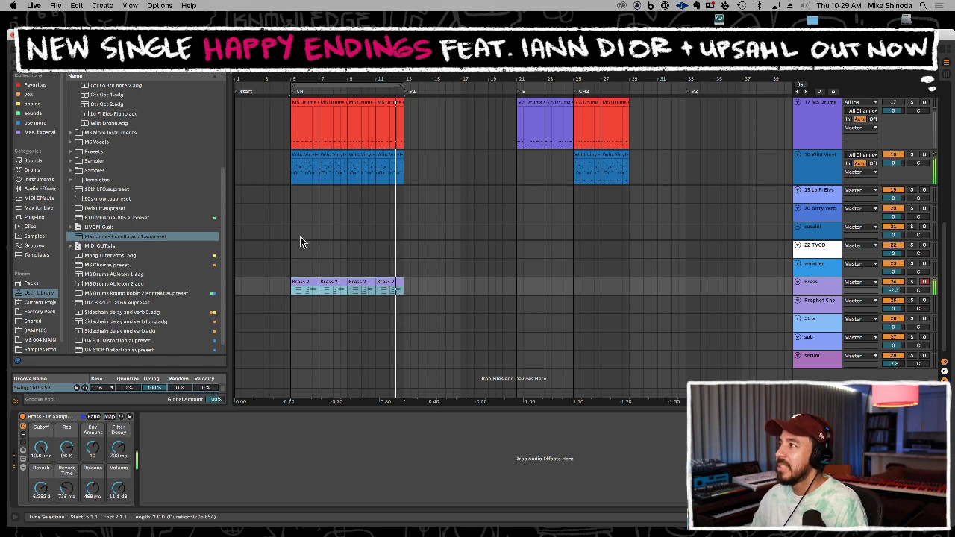
Copy the four Brass clips to the Lo Fi Elec track at the first chorus and consolidate them into one clip
{"action": "left_click", "coordinate": [295, 194]}
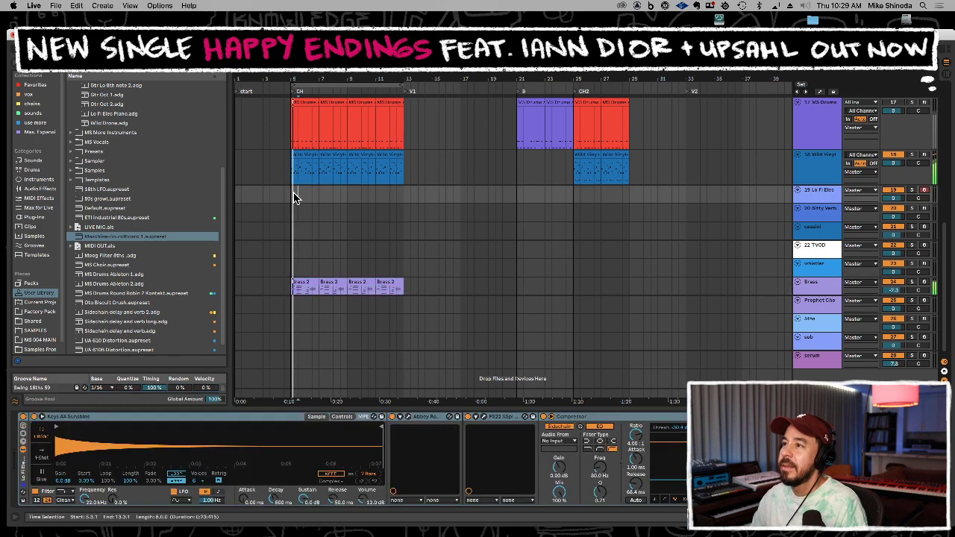
{"action": "key", "text": "super+v"}
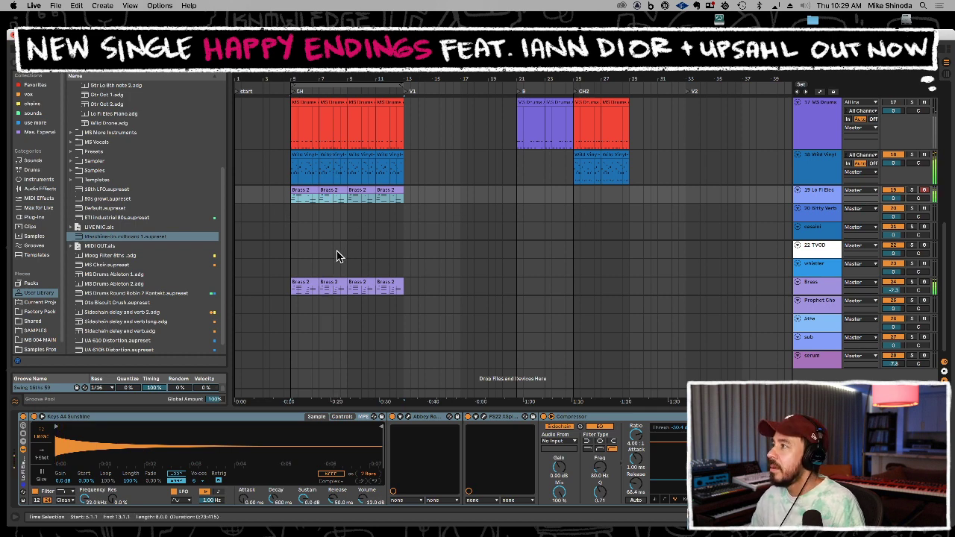
{"action": "key", "text": "space"}
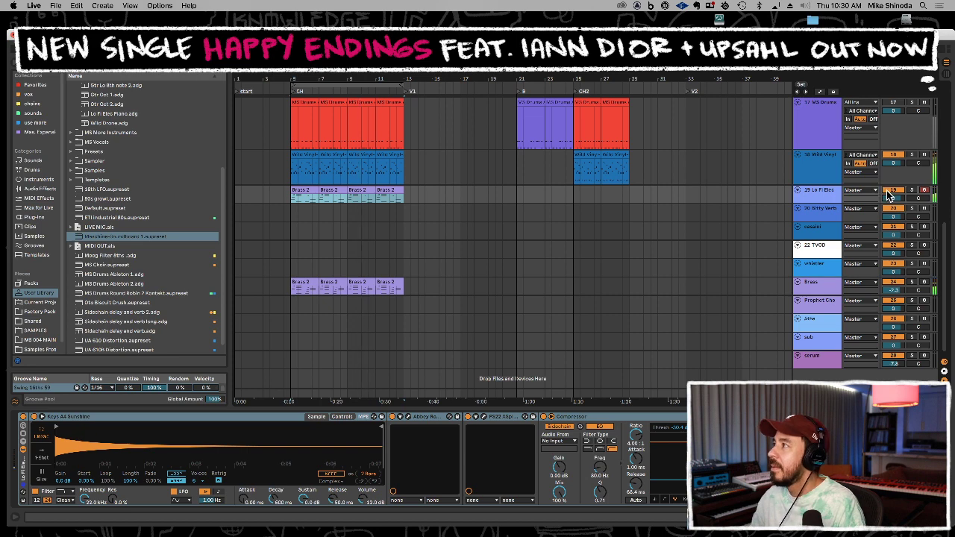
{"action": "left_click", "coordinate": [309, 192]}
{"action": "left_click", "coordinate": [388, 189], "text": "shift"}
{"action": "key", "text": "super+j"}
Try all notes of the consolidated Lo Fi Elec clip one octave lower, and bring them back up
{"action": "double_click", "coordinate": [388, 191]}
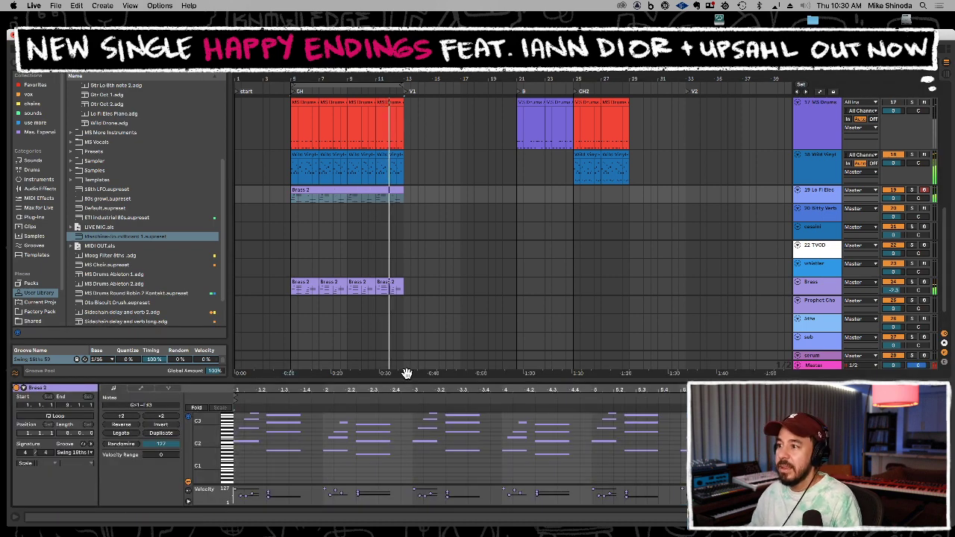
{"action": "left_click", "coordinate": [411, 427]}
{"action": "key", "text": "super+a"}
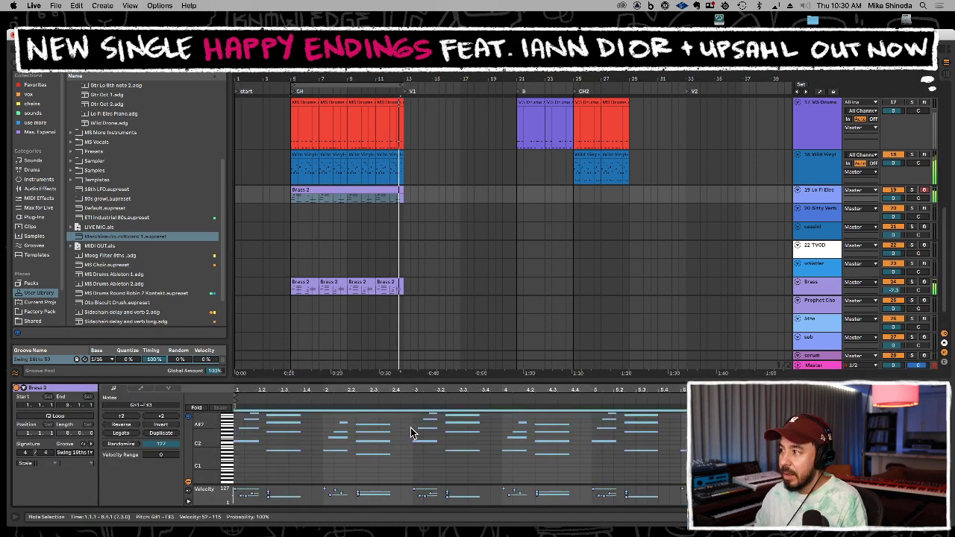
{"action": "key", "text": "shift+Down"}
{"action": "key", "text": "space"}
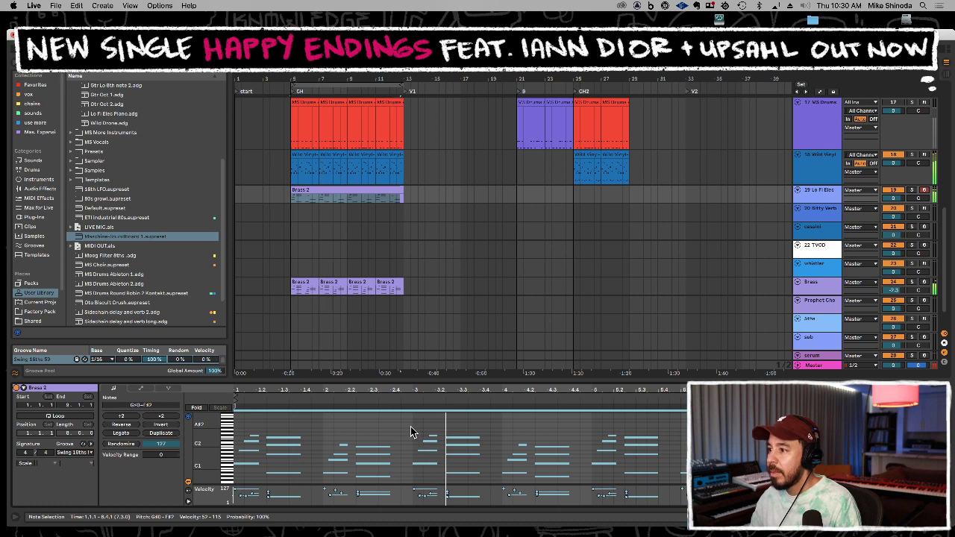
{"action": "key", "text": "shift+Up"}
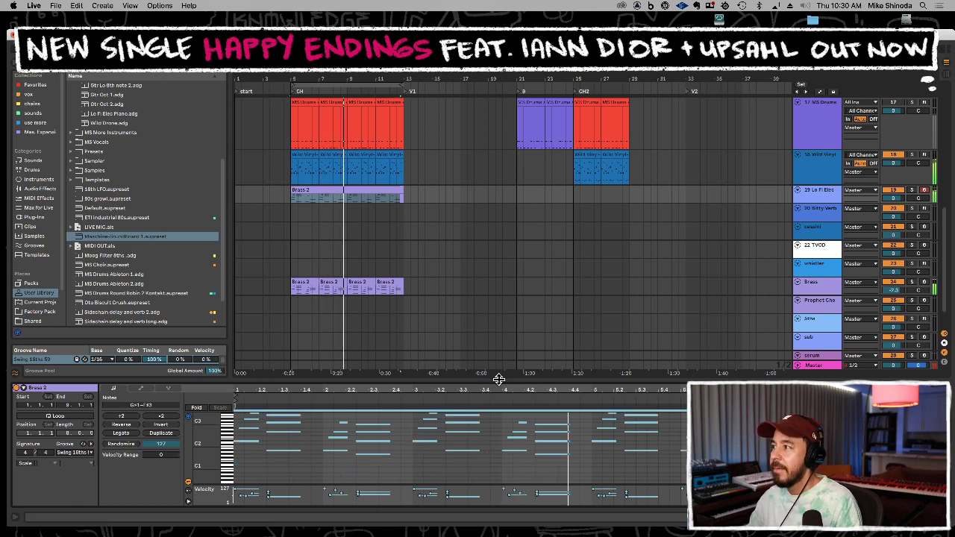
Copy the consolidated Lo Fi Elec clip to the Prophet Cho track at the start of the first chorus
{"action": "key", "text": "alt+super+l"}
{"action": "key", "text": "super+c"}
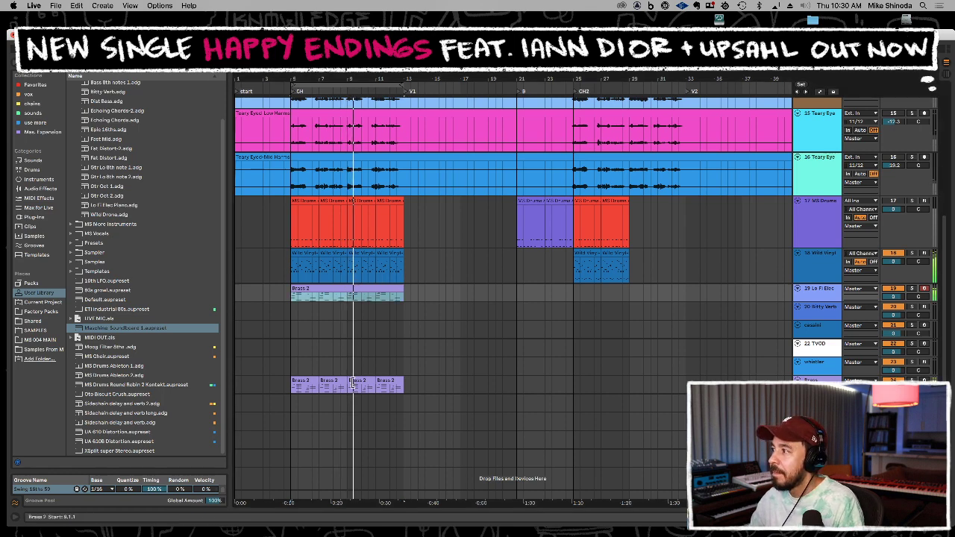
{"action": "left_click", "coordinate": [292, 406]}
{"action": "key", "text": "super+v"}
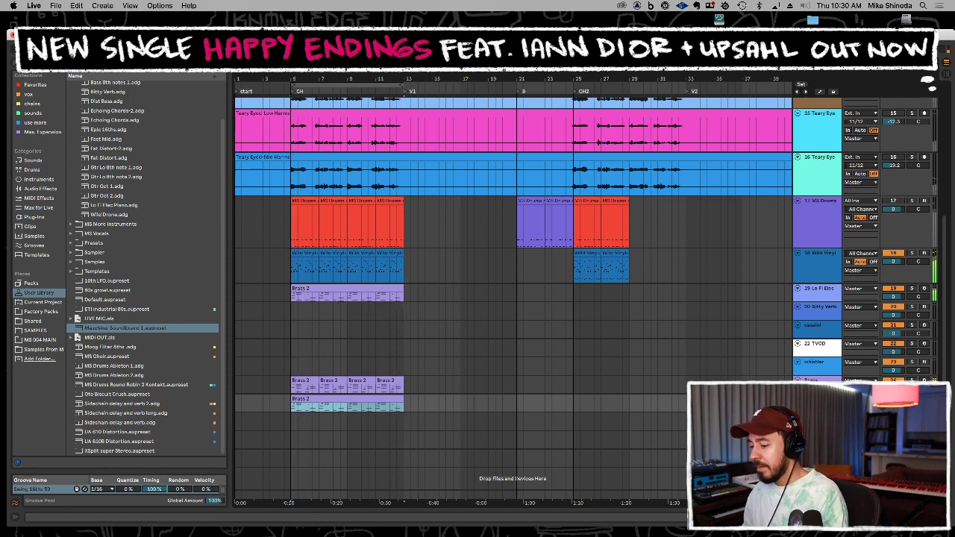
Select the serum track and record a part over the looped first chorus
{"action": "left_click", "coordinate": [817, 440]}
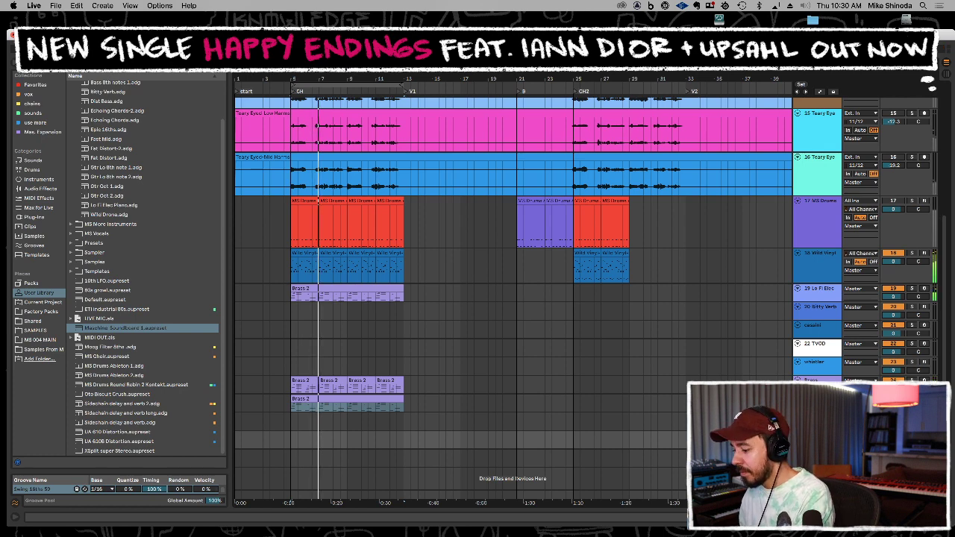
{"action": "left_click", "coordinate": [810, 292]}
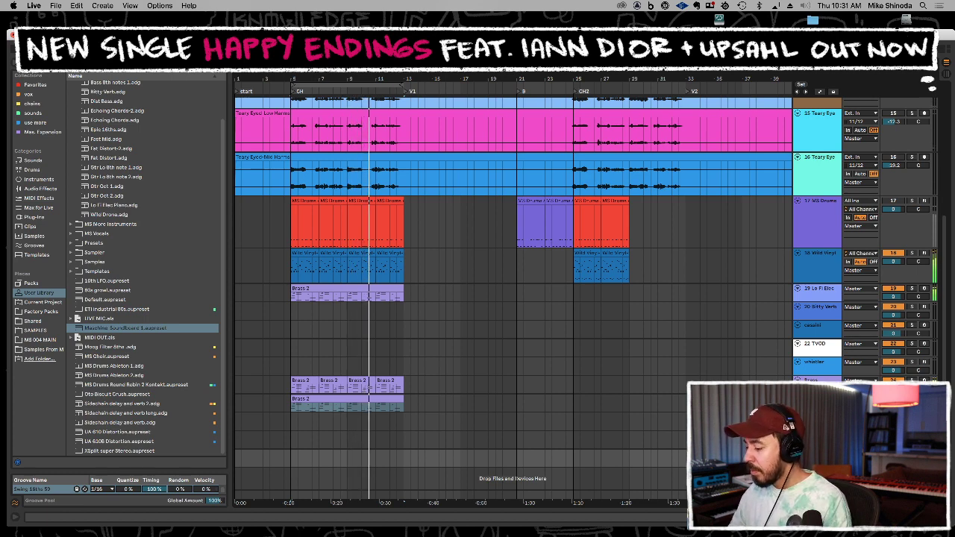
{"action": "key", "text": "space"}
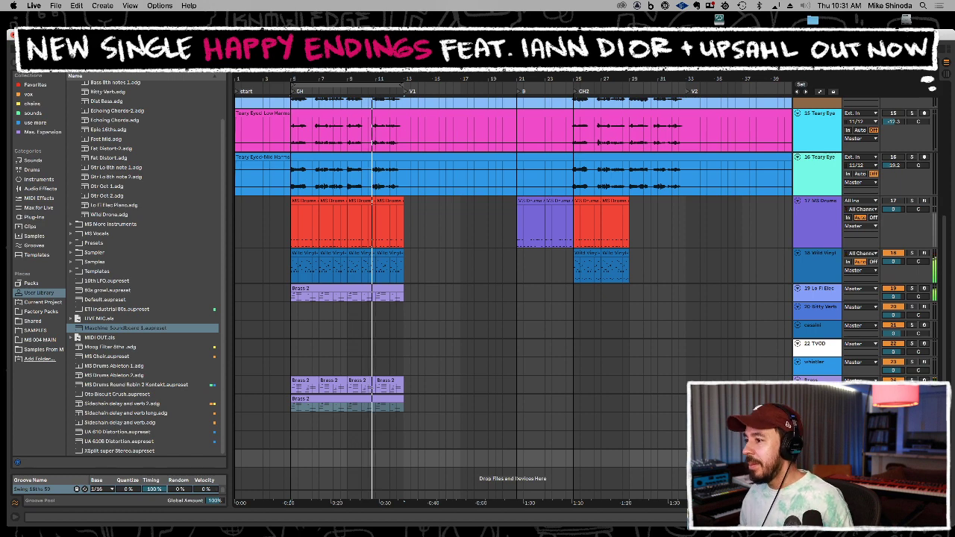
{"action": "key", "text": "F9"}
{"action": "key", "text": "space"}
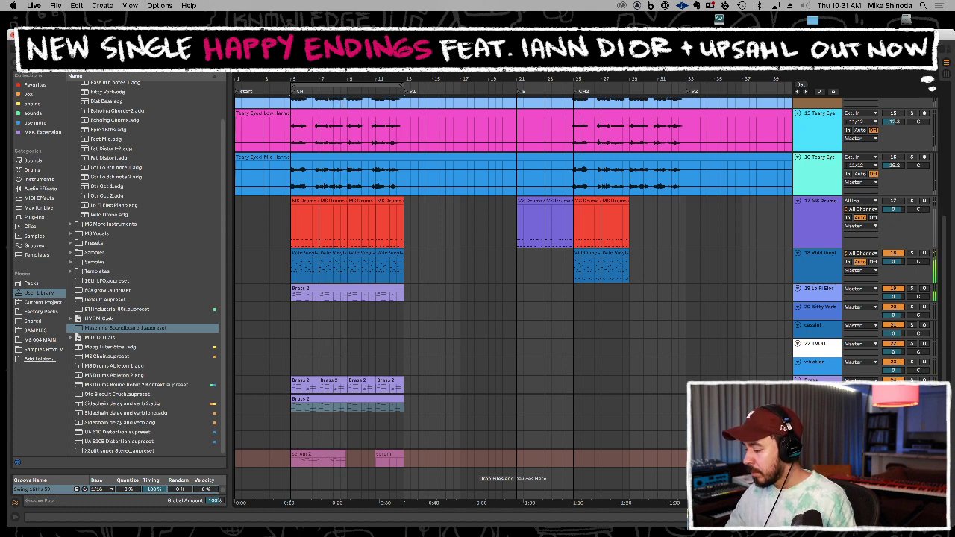
{"action": "key", "text": "F9"}
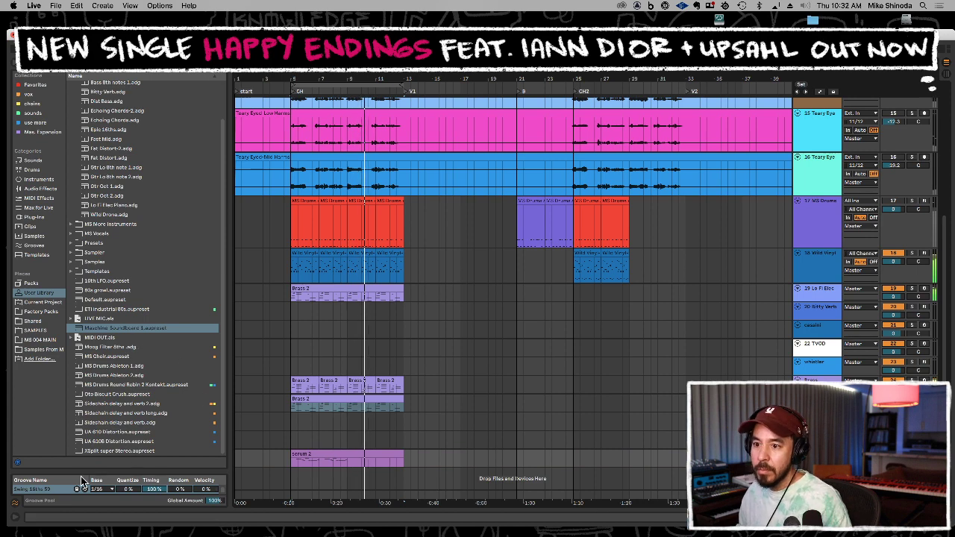
Apply the Swing 16ths 59 groove to the recorded serum clip and open its notes
{"action": "left_click_drag", "start_coordinate": [59, 487], "coordinate": [324, 456]}
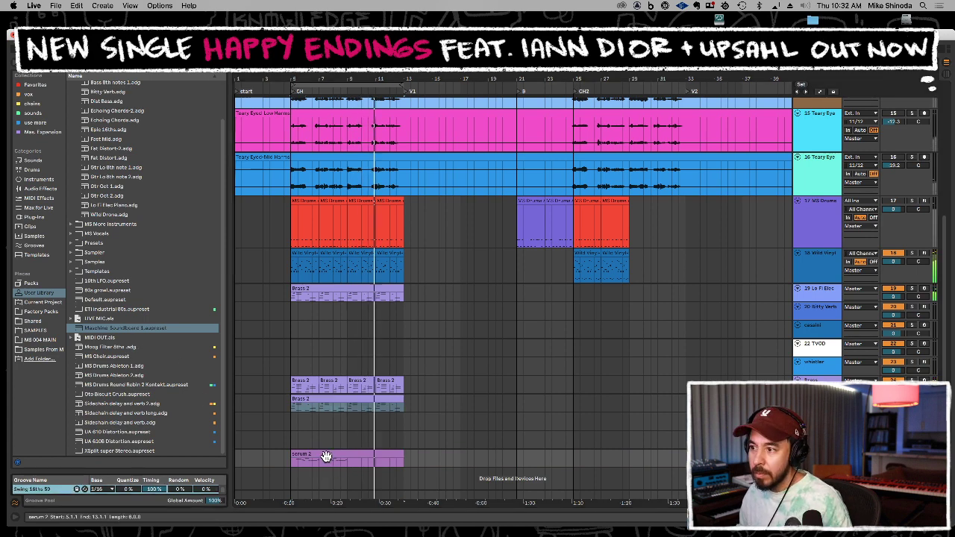
{"action": "double_click", "coordinate": [324, 456]}
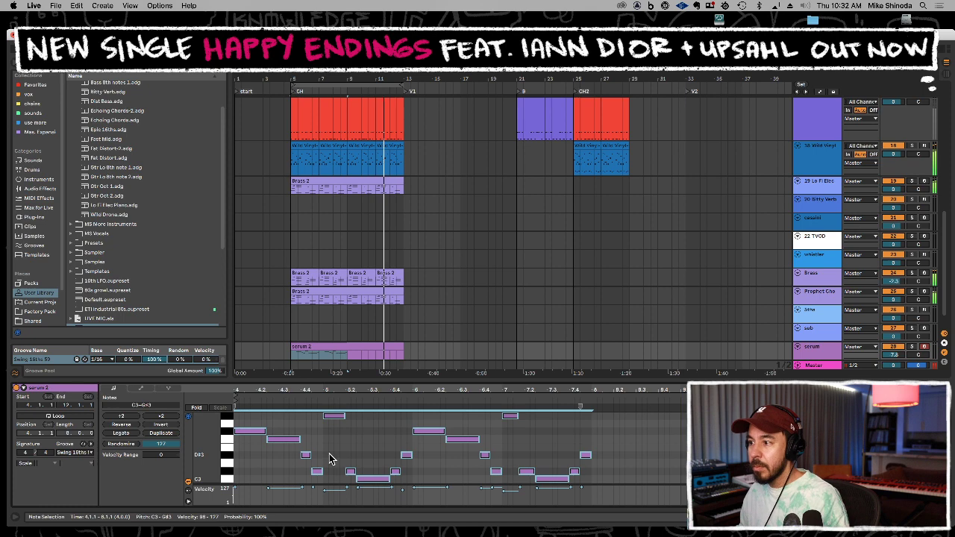
Copy the serum part's second two bars over its first two, and duplicate these four bars across the rest of the first chorus
{"action": "left_click_drag", "start_coordinate": [321, 357], "coordinate": [338, 359]}
{"action": "scroll", "coordinate": [341, 354], "scroll_direction": "down", "scroll_amount": 1}
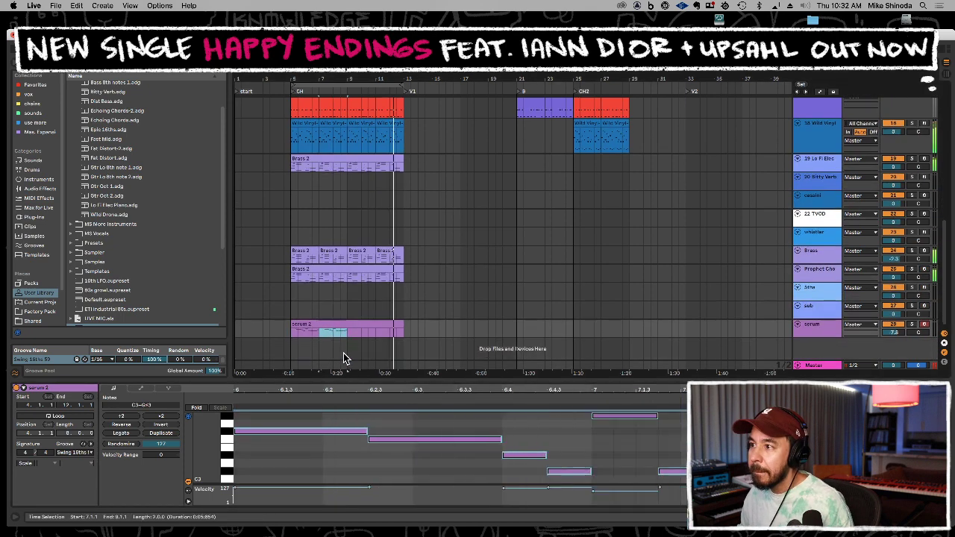
{"action": "left_click", "coordinate": [291, 334]}
{"action": "left_click_drag", "start_coordinate": [291, 334], "coordinate": [319, 335]}
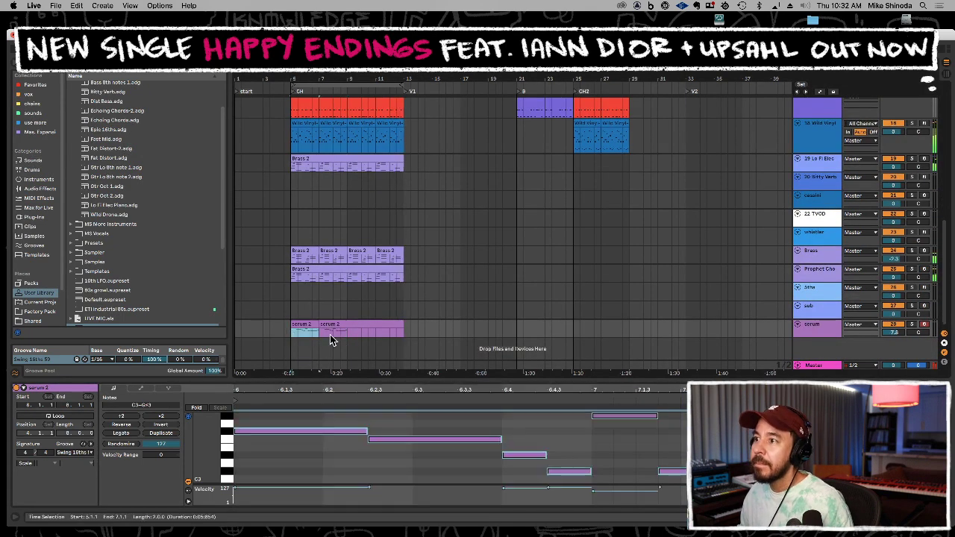
{"action": "left_click", "coordinate": [346, 333], "text": "shift"}
{"action": "key", "text": "super+d"}
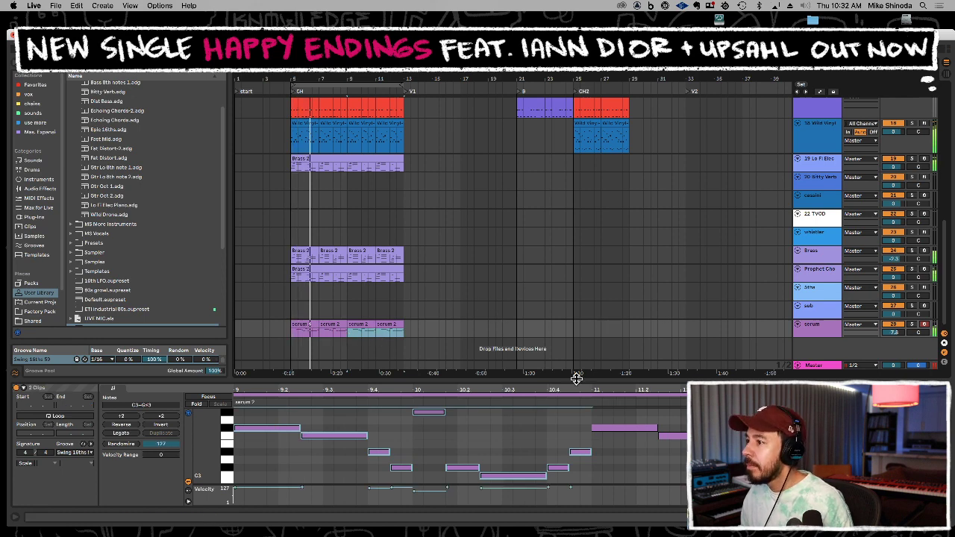
{"action": "key", "text": "super+alt+l"}
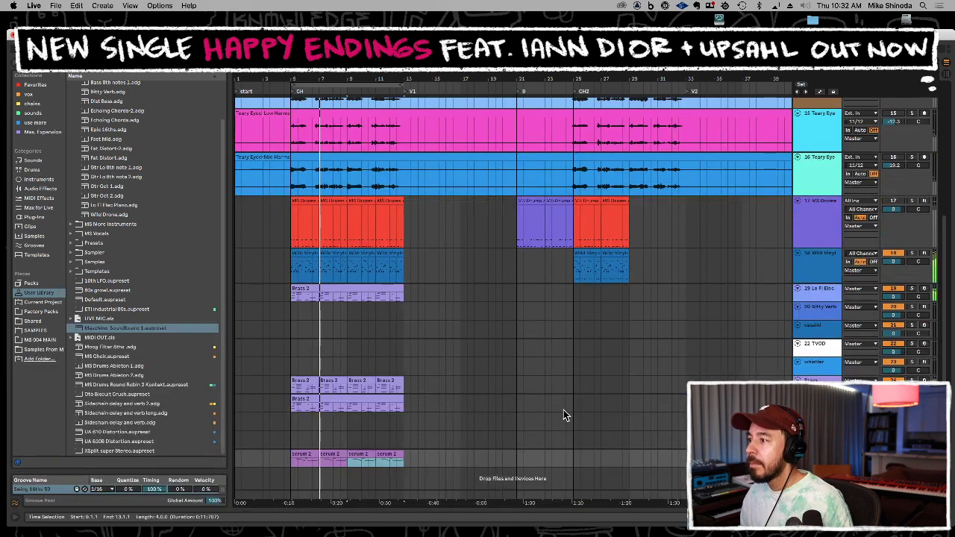
Lower the guitar track's volume to -10.3 dB while the first chorus loops
{"action": "scroll", "coordinate": [762, 273], "scroll_direction": "up", "scroll_amount": 10}
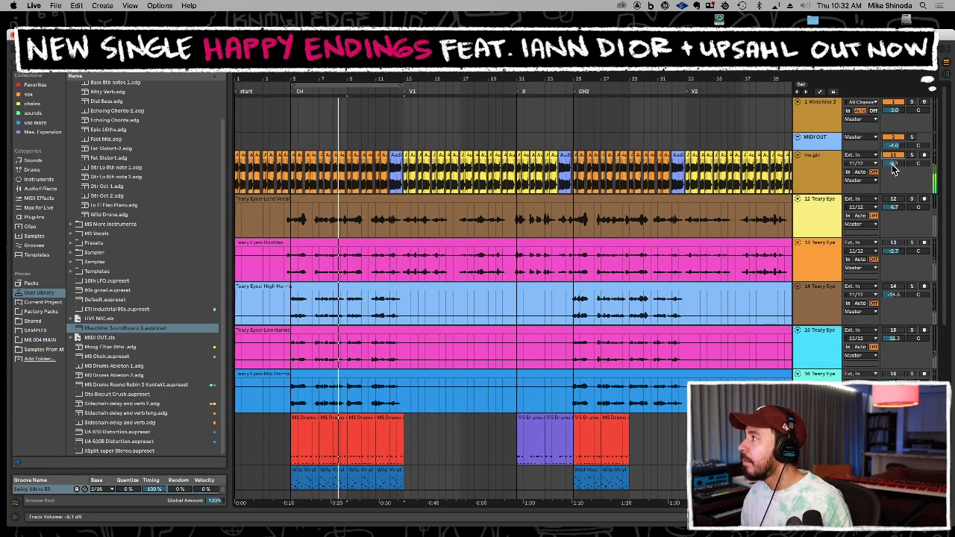
{"action": "left_click_drag", "start_coordinate": [894, 170], "coordinate": [894, 168]}
{"action": "scroll", "coordinate": [877, 259], "scroll_direction": "down", "scroll_amount": 5}
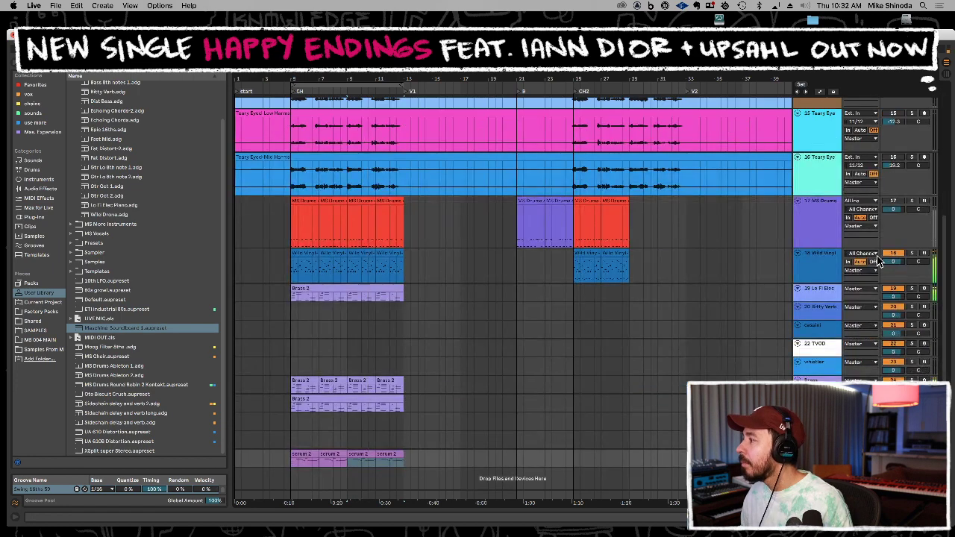
{"action": "scroll", "coordinate": [896, 202], "scroll_direction": "up", "scroll_amount": 5}
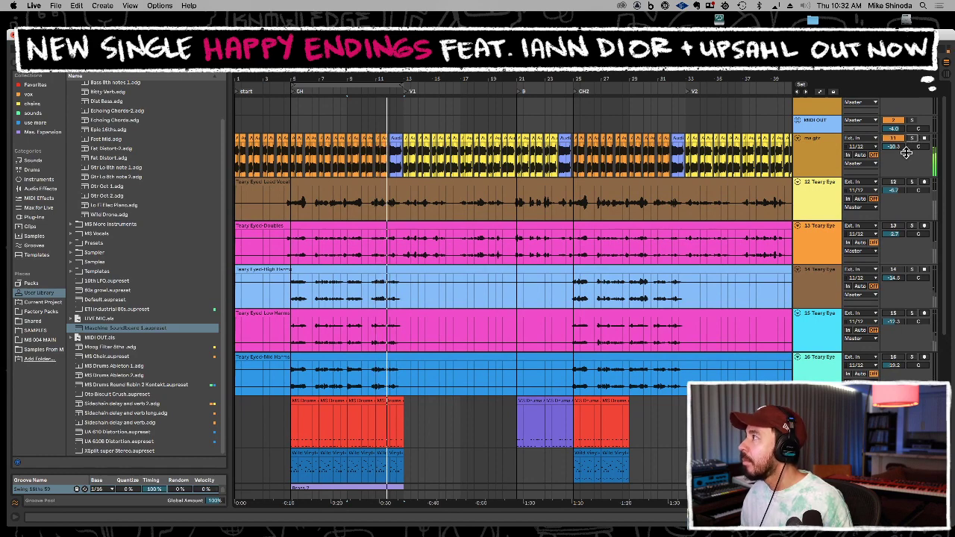
{"action": "scroll", "coordinate": [697, 262], "scroll_direction": "down", "scroll_amount": 5}
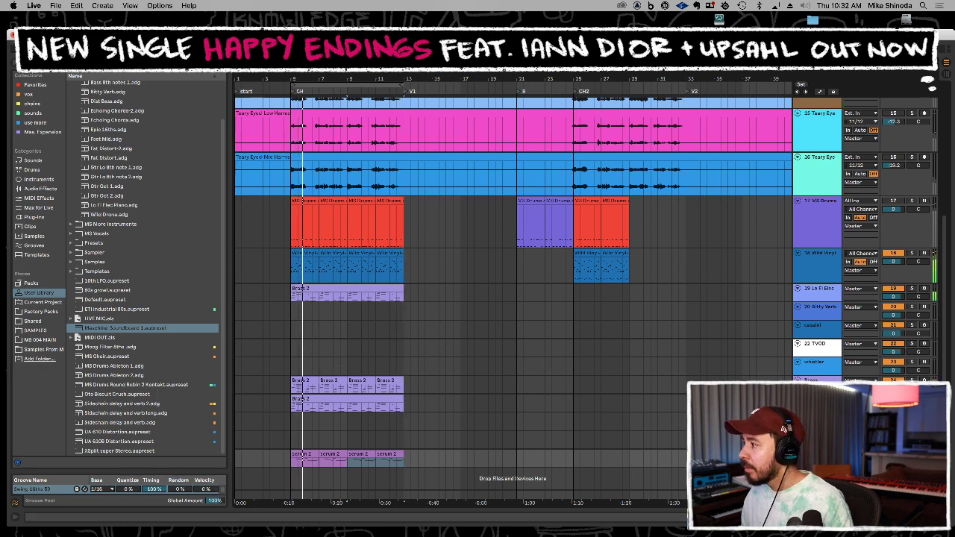
{"action": "key", "text": "Up"}
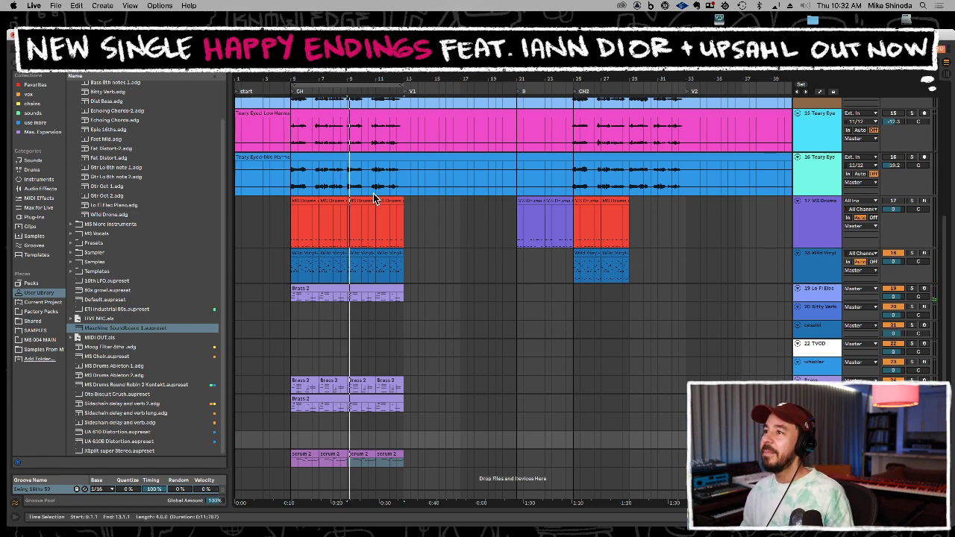
Park a deactivated copy of the first MS Drums chorus clip at the song's start, and clear the drum clips from the first chorus
{"action": "left_click", "coordinate": [337, 200]}
{"action": "left_click", "coordinate": [315, 202]}
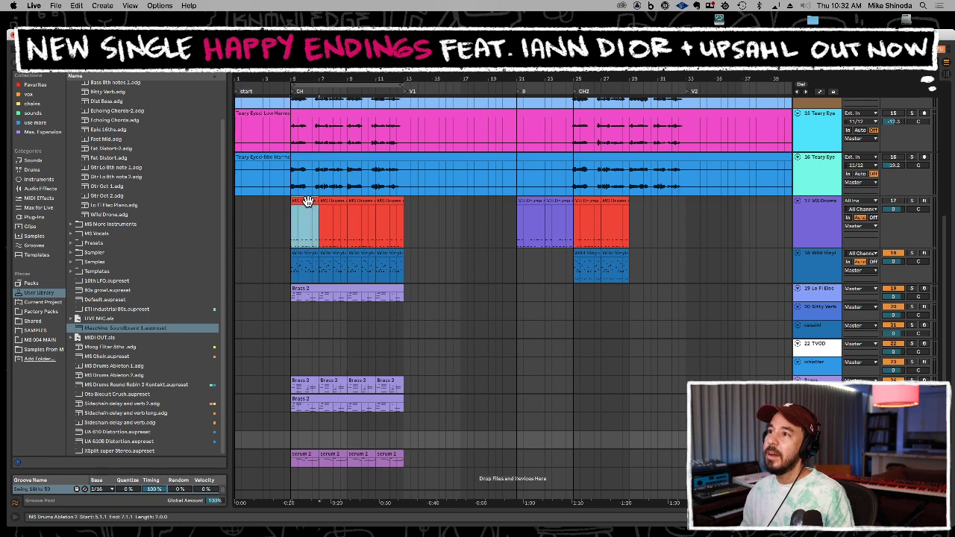
{"action": "key", "text": "super+c"}
{"action": "key", "text": "space"}
{"action": "left_click_drag", "start_coordinate": [256, 210], "coordinate": [223, 209]}
{"action": "key", "text": "super+v"}
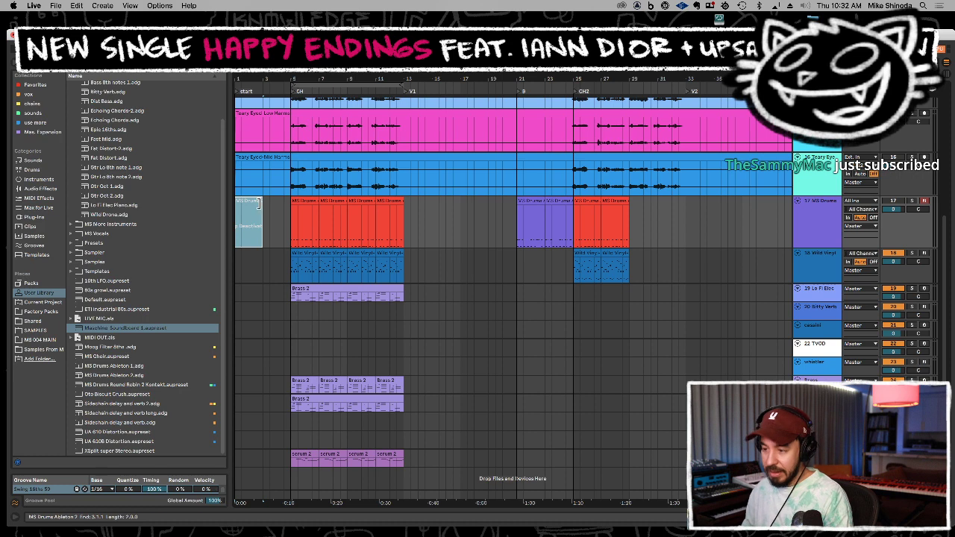
{"action": "left_click_drag", "start_coordinate": [309, 202], "coordinate": [390, 202]}
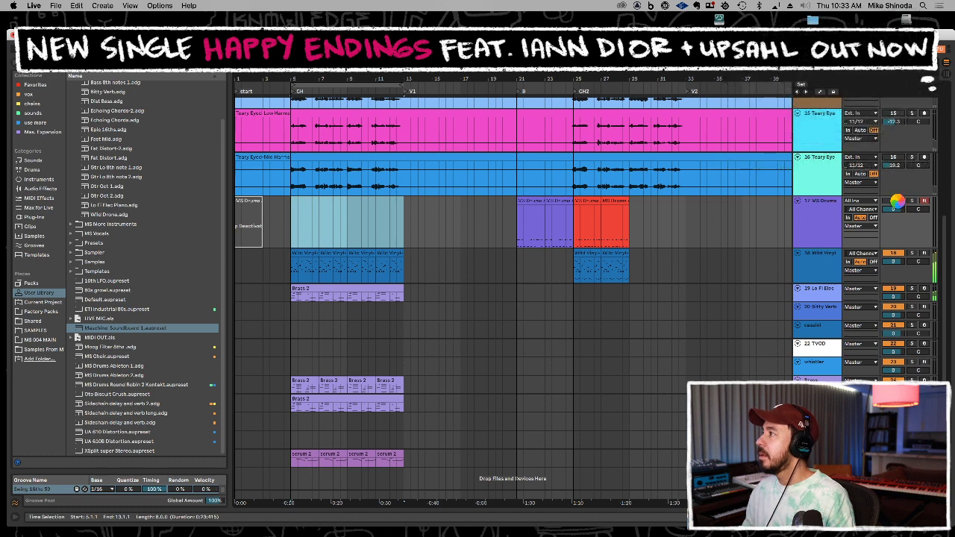
Activate the MS Drums track, and set the Wild Vinyl volume to -5.5 dB and the MS Drums volume to 2.3 dB
{"action": "left_click", "coordinate": [897, 201]}
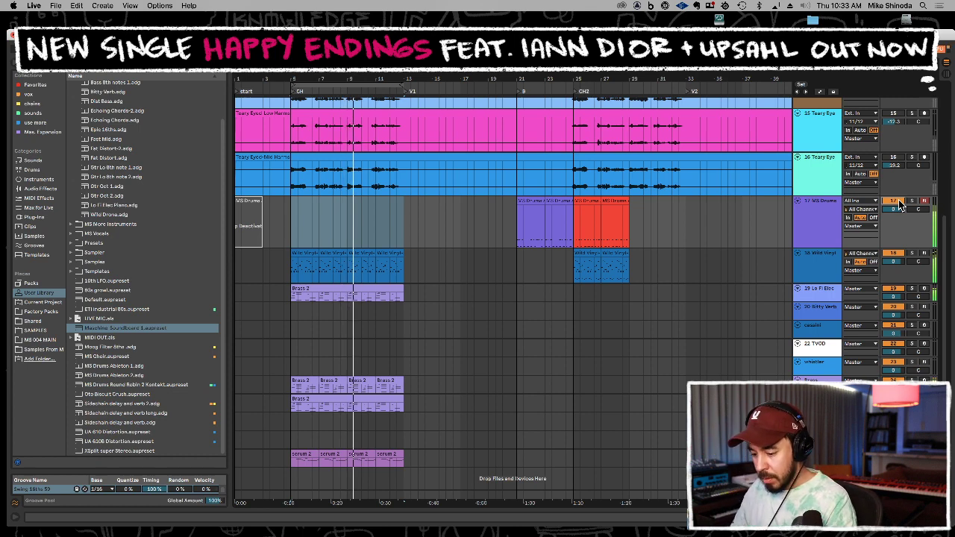
{"action": "left_click_drag", "start_coordinate": [894, 261], "coordinate": [893, 288]}
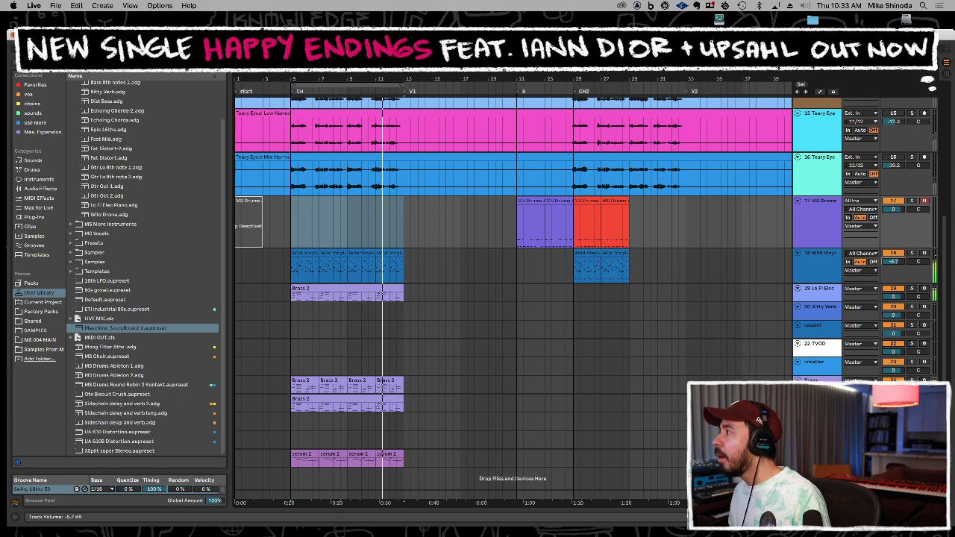
{"action": "left_click", "coordinate": [889, 212]}
{"action": "left_click_drag", "start_coordinate": [889, 212], "coordinate": [891, 210]}
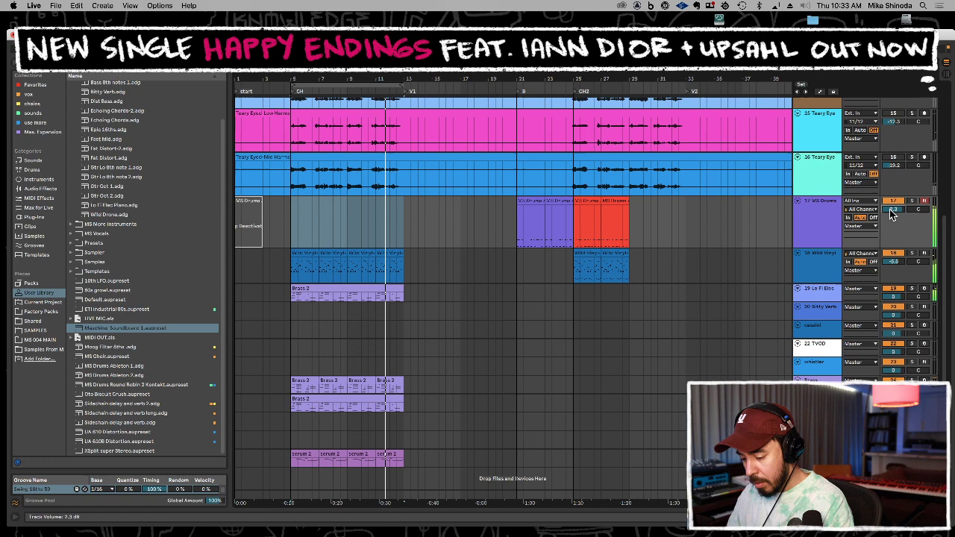
{"action": "key", "text": "space"}
{"action": "left_click", "coordinate": [891, 210]}
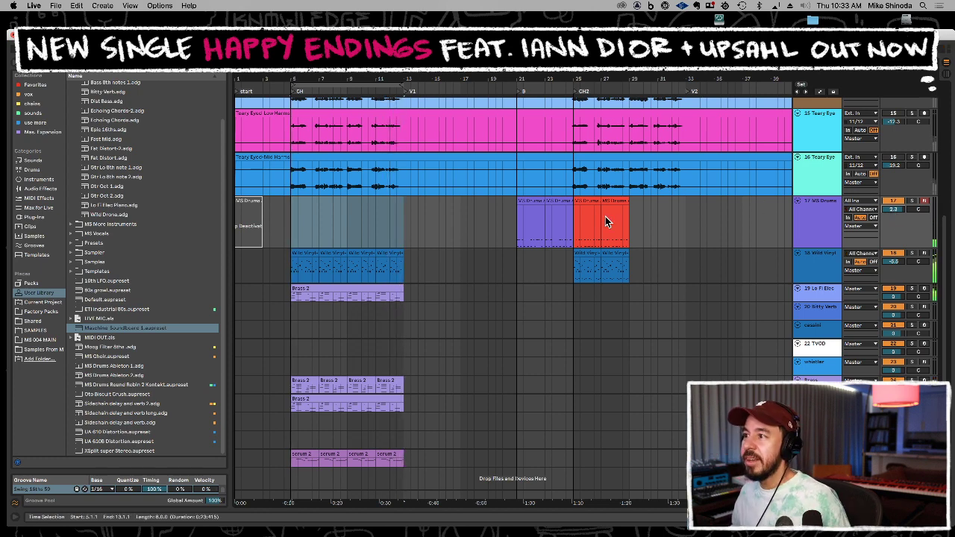
Solo the guitar track and listen to it near the end of the first chorus
{"action": "scroll", "coordinate": [480, 214], "scroll_direction": "up", "scroll_amount": 5}
{"action": "left_click", "coordinate": [379, 127]}
{"action": "key", "text": "space"}
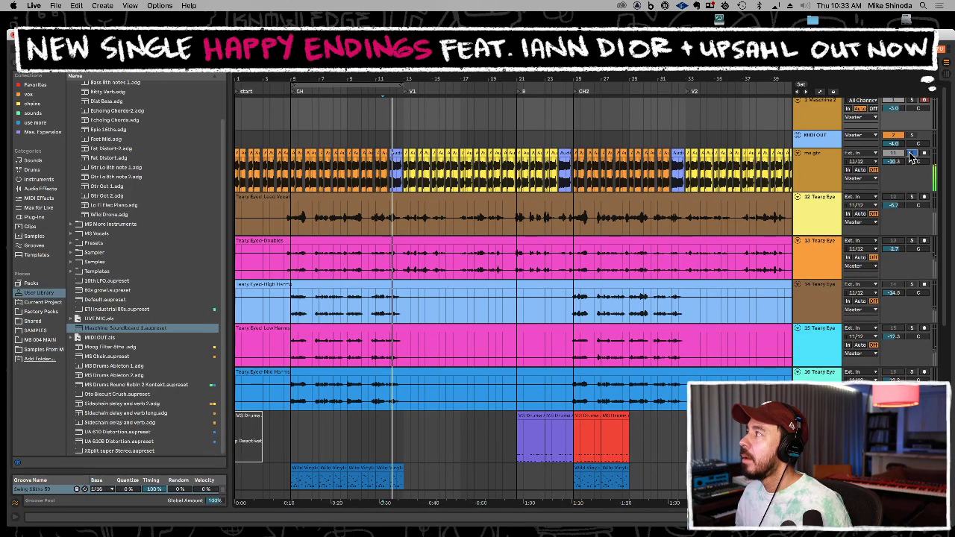
{"action": "scroll", "coordinate": [588, 252], "scroll_direction": "down", "scroll_amount": 5}
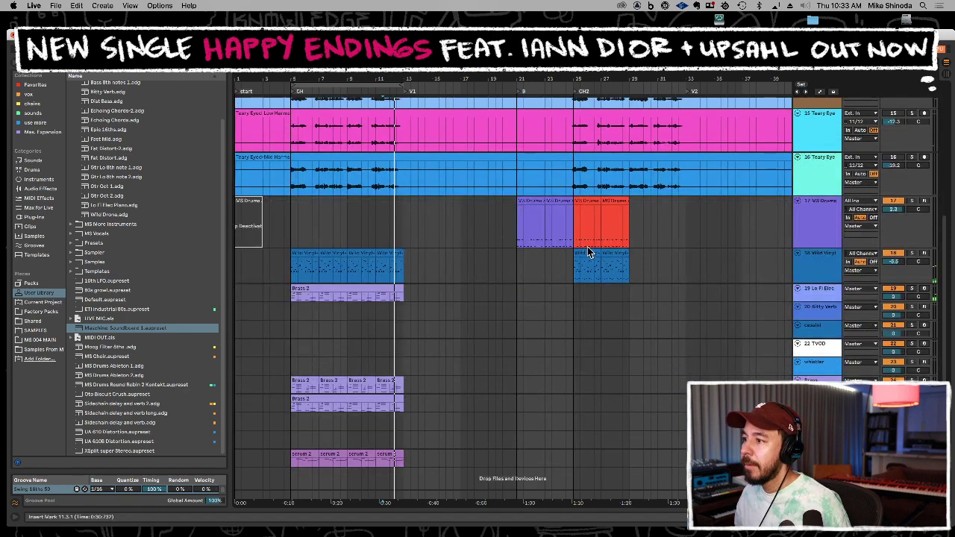
{"action": "key", "text": "space"}
Edit the notes in the last bar of the Lo Fi Elec clip and play the clip from the chorus start
{"action": "double_click", "coordinate": [393, 294]}
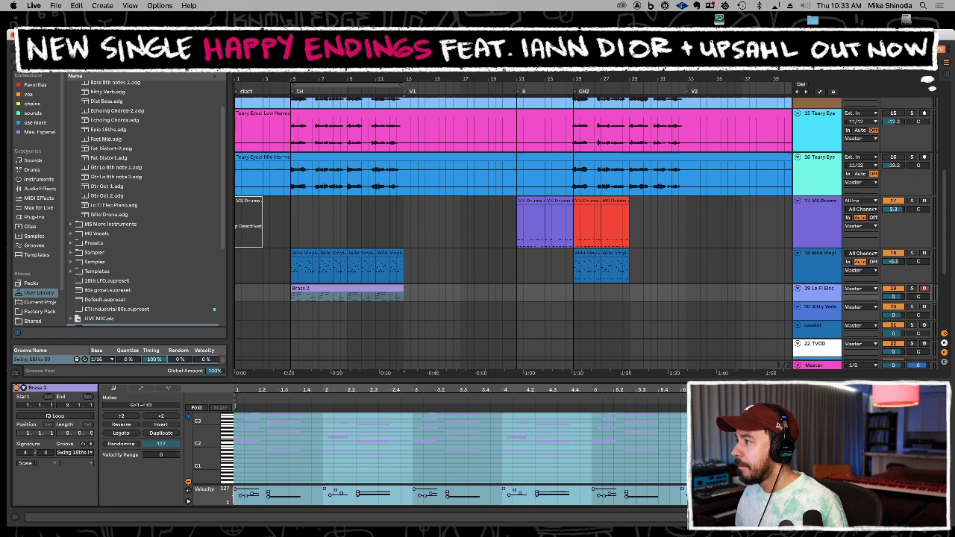
{"action": "left_click_drag", "start_coordinate": [692, 378], "coordinate": [689, 303]}
{"action": "mouse_move", "coordinate": [866, 356]}
{"action": "left_mouse_down"}
{"action": "mouse_move", "coordinate": [876, 378]}
{"action": "mouse_move", "coordinate": [944, 370]}
{"action": "left_mouse_up"}
{"action": "key", "text": "space"}
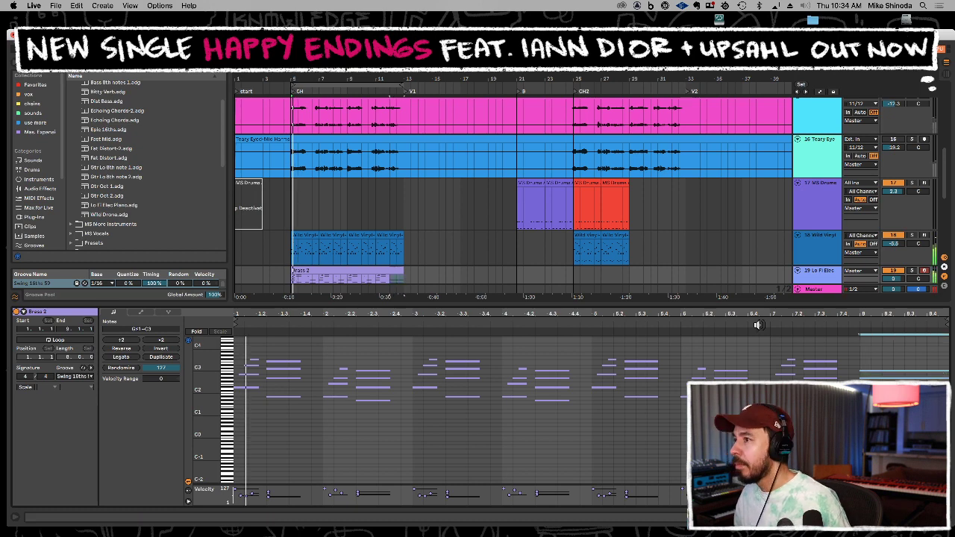
{"action": "double_click", "coordinate": [508, 305]}
Copy the edited Lo Fi Elec clip over the Brass and Prophet Cho parts in the first chorus
{"action": "left_click", "coordinate": [388, 289]}
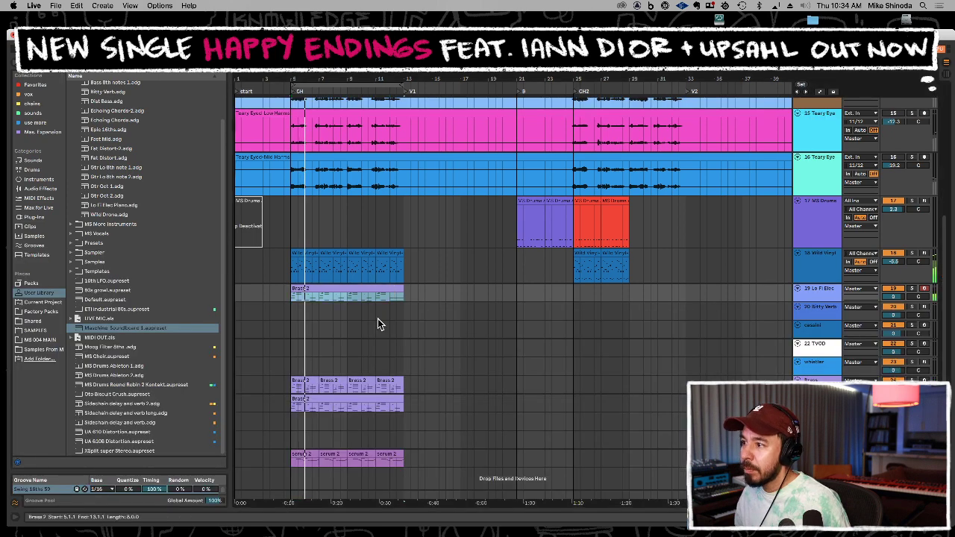
{"action": "left_click", "coordinate": [292, 390]}
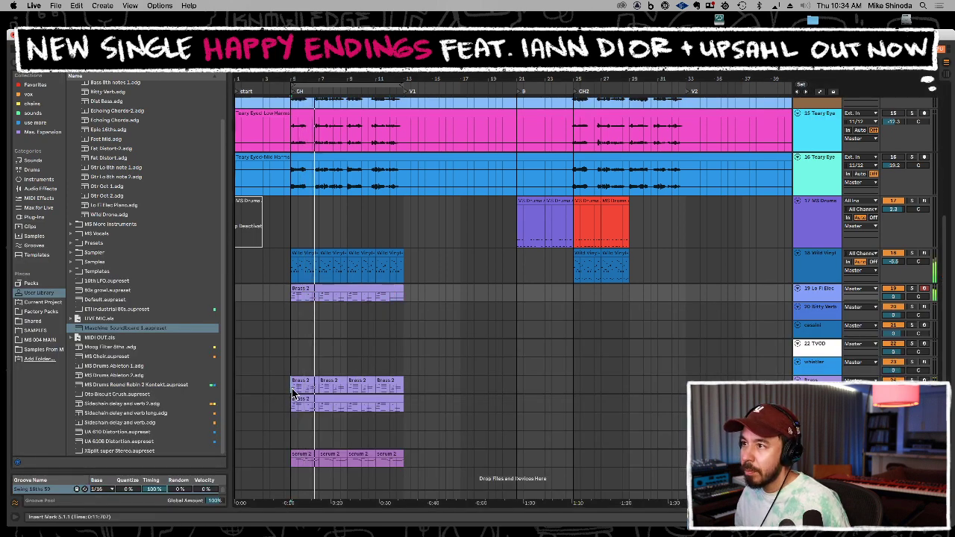
{"action": "key", "text": "super+v"}
{"action": "left_click", "coordinate": [292, 407]}
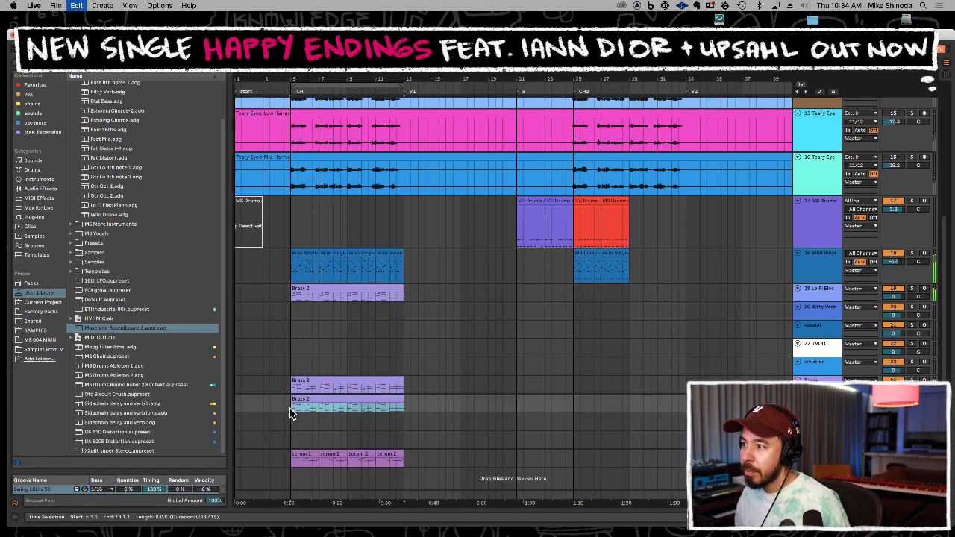
Delete the second-bar notes of the last serum clip in the first chorus
{"action": "left_click", "coordinate": [386, 352]}
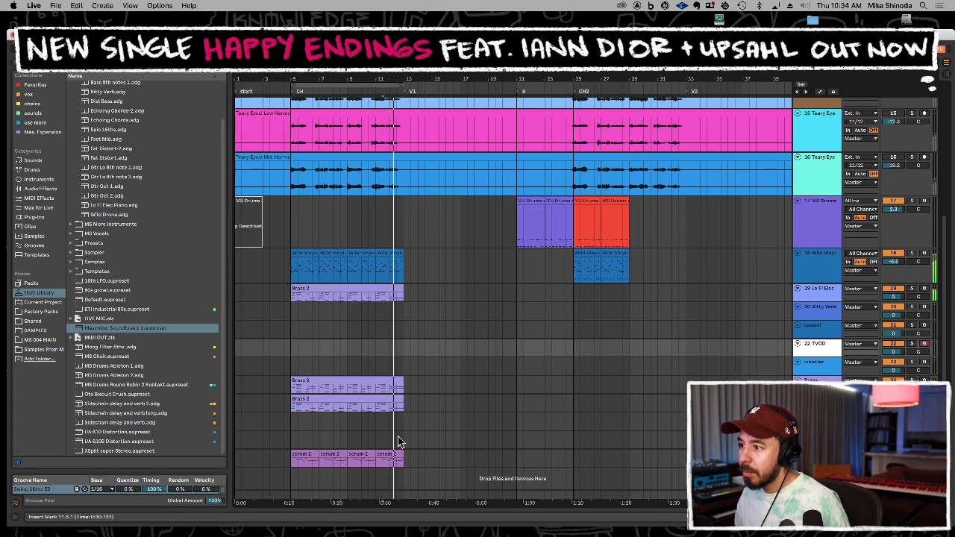
{"action": "left_click", "coordinate": [396, 455]}
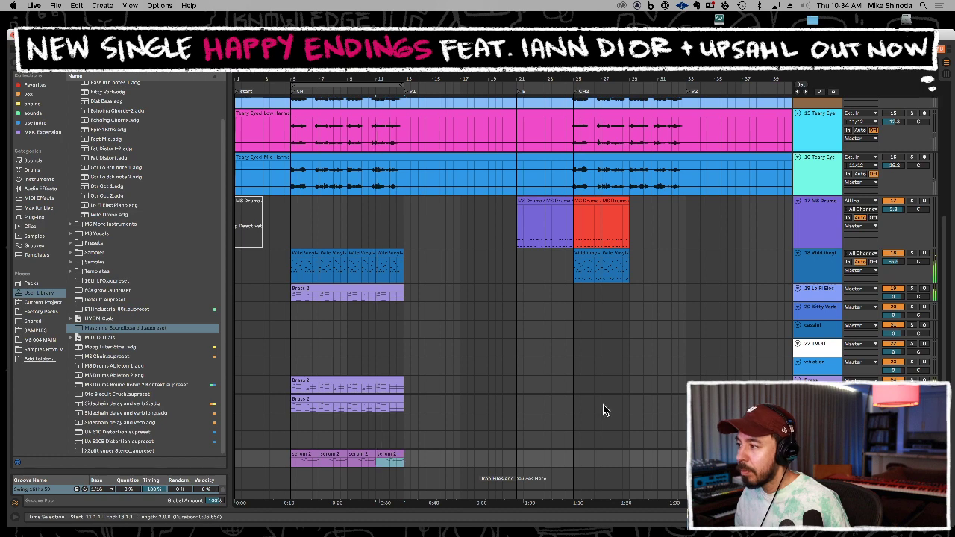
{"action": "double_click", "coordinate": [390, 457]}
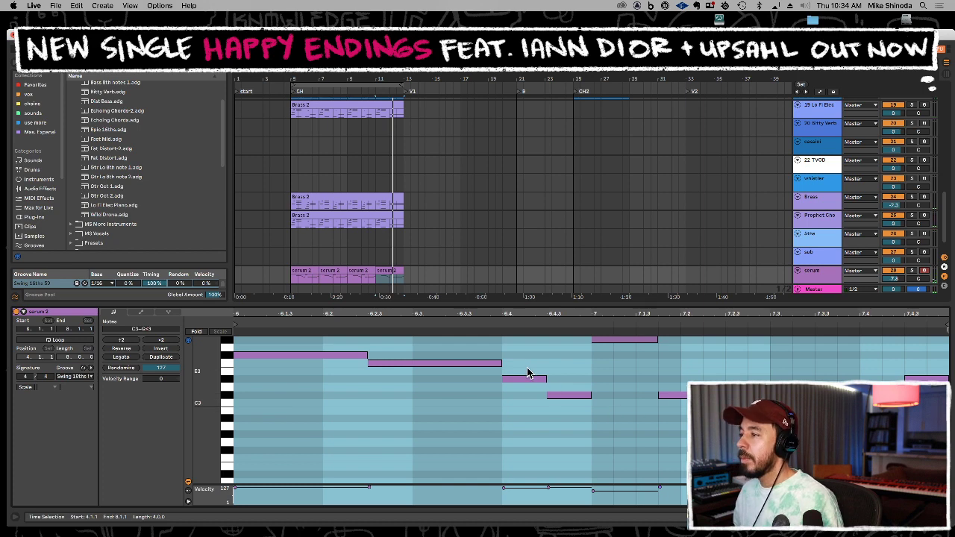
{"action": "left_click_drag", "start_coordinate": [614, 422], "coordinate": [806, 328]}
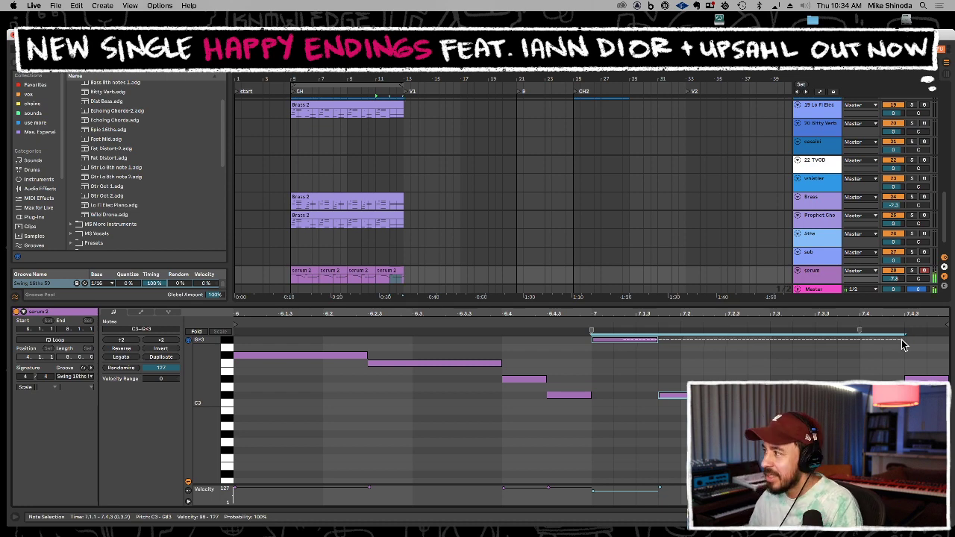
{"action": "key", "text": "Delete"}
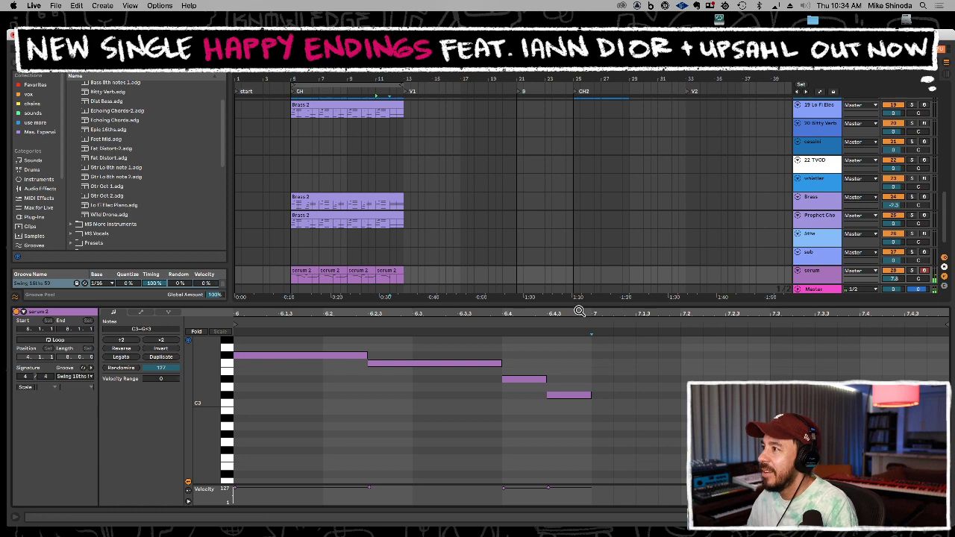
{"action": "left_click_drag", "start_coordinate": [579, 305], "coordinate": [572, 379]}
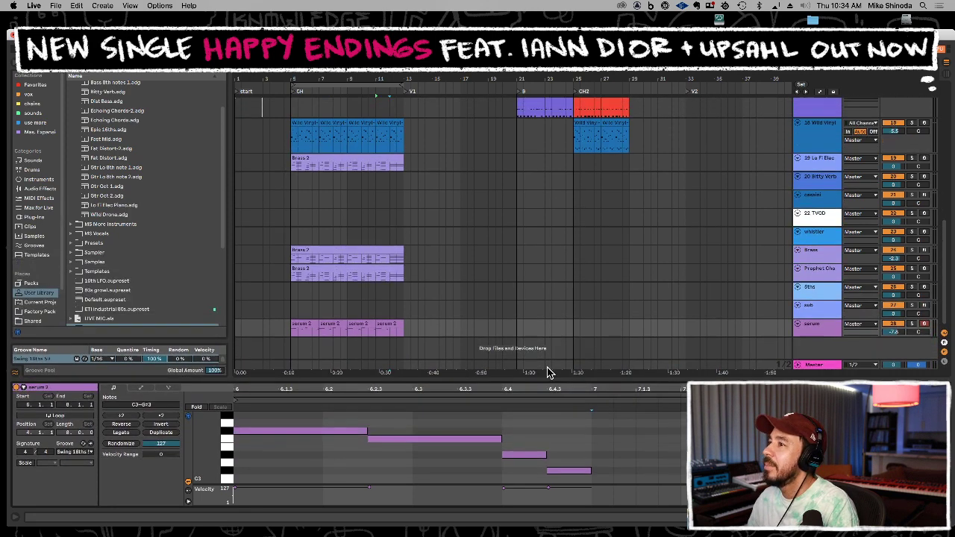
Play the end of the first chorus from bar 10 and again from bar 11 with the serum track selected
{"action": "left_click", "coordinate": [363, 237]}
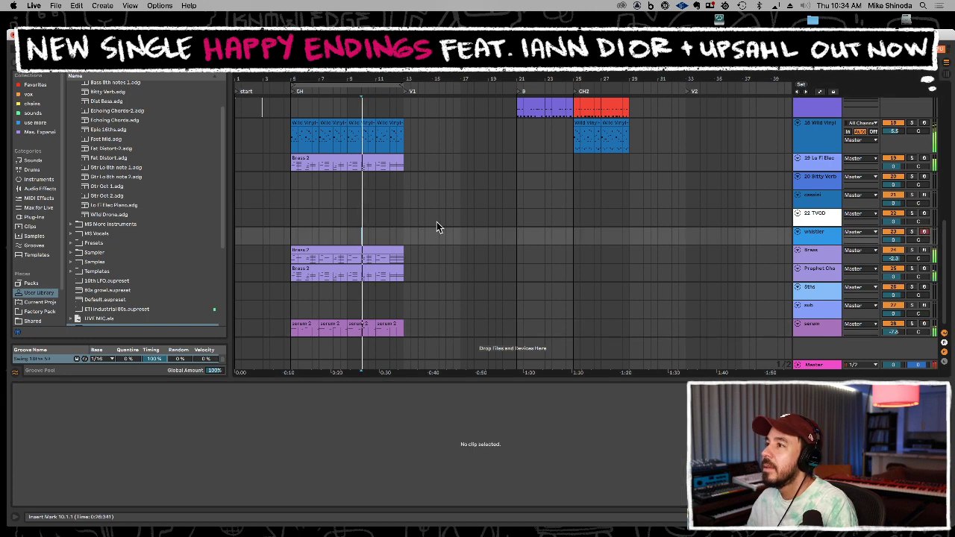
{"action": "key", "text": "space"}
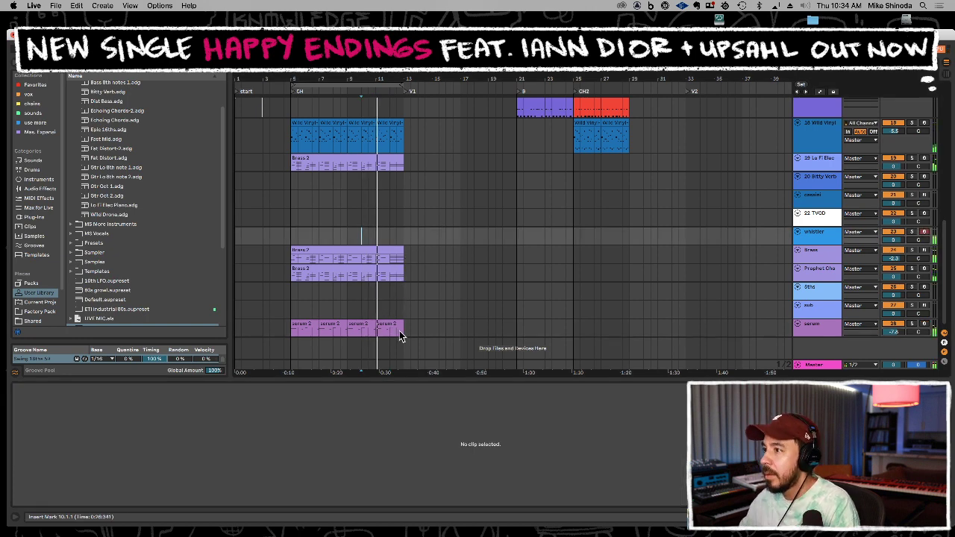
{"action": "key", "text": "space"}
{"action": "left_click", "coordinate": [376, 311]}
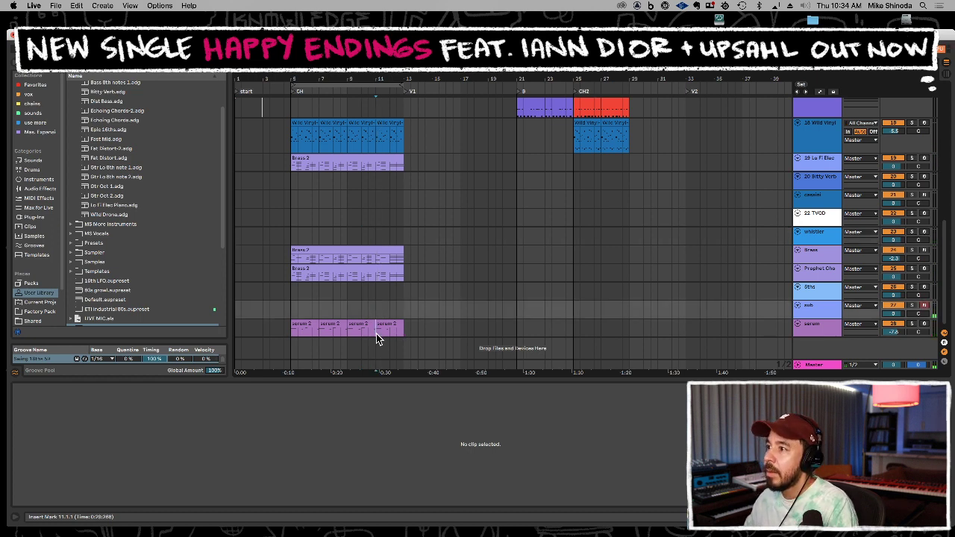
{"action": "left_click", "coordinate": [377, 333]}
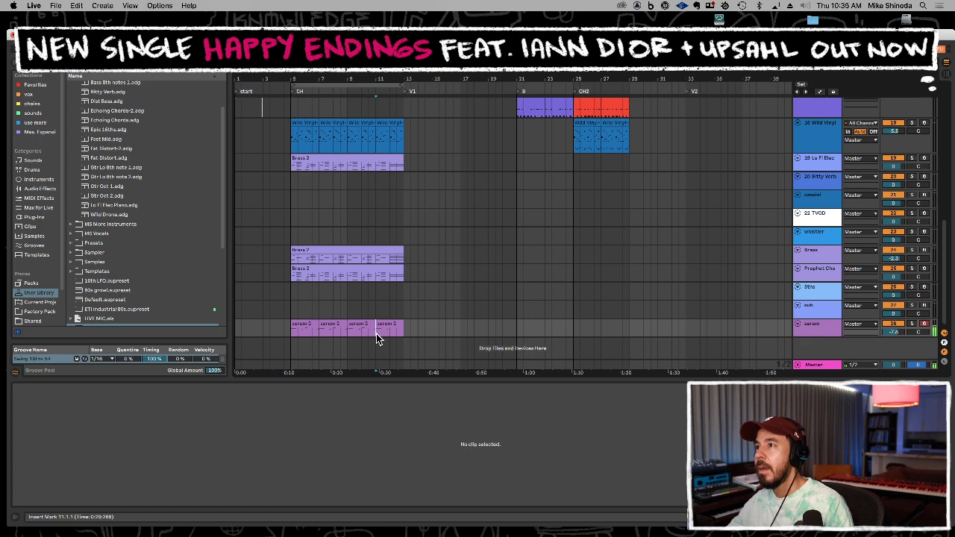
{"action": "key", "text": "space"}
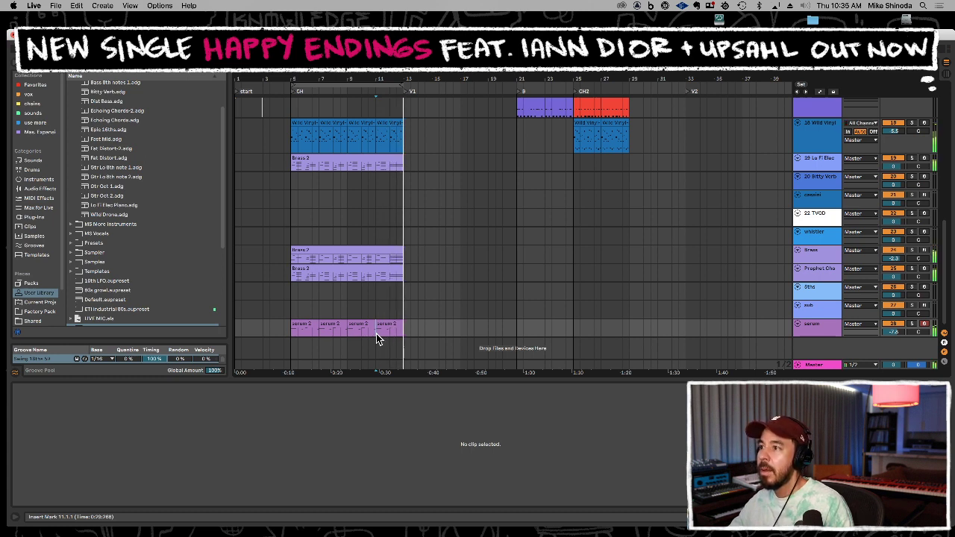
Copy the last note of the final serum clip to 7.1.1 as a C3 note extended to 7.4.4
{"action": "left_click", "coordinate": [392, 327]}
{"action": "left_click", "coordinate": [616, 436]}
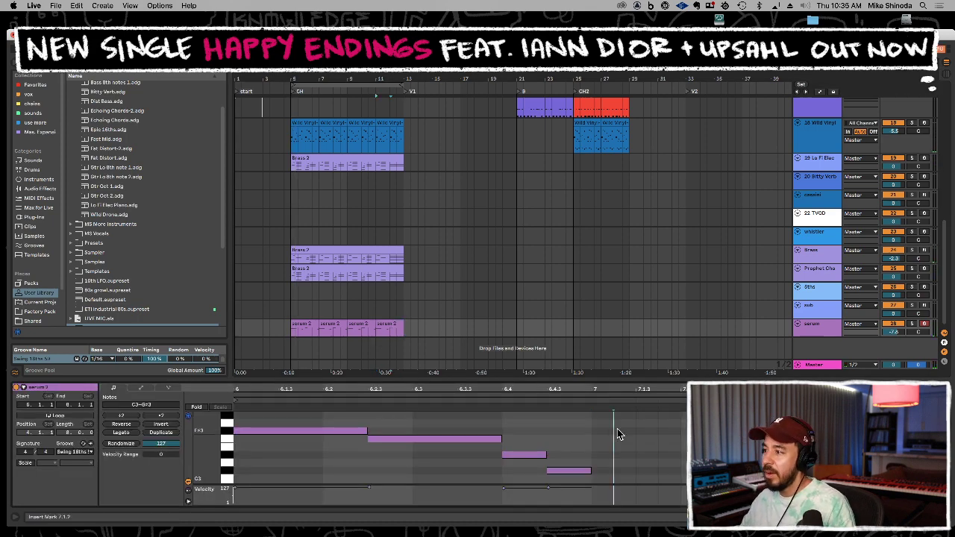
{"action": "scroll", "coordinate": [618, 444], "scroll_direction": "down", "scroll_amount": 2}
{"action": "left_click_drag", "start_coordinate": [580, 444], "coordinate": [634, 451]}
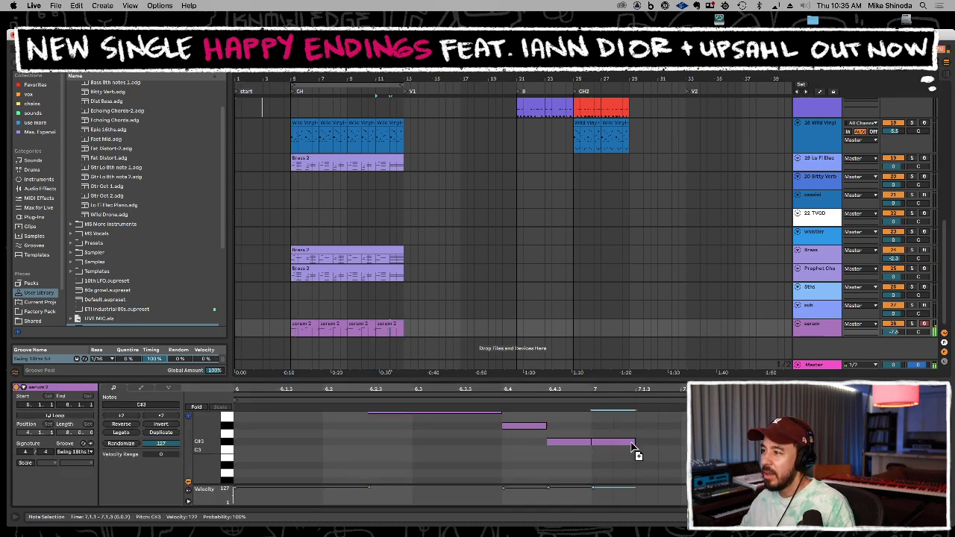
{"action": "left_click_drag", "start_coordinate": [631, 450], "coordinate": [698, 450]}
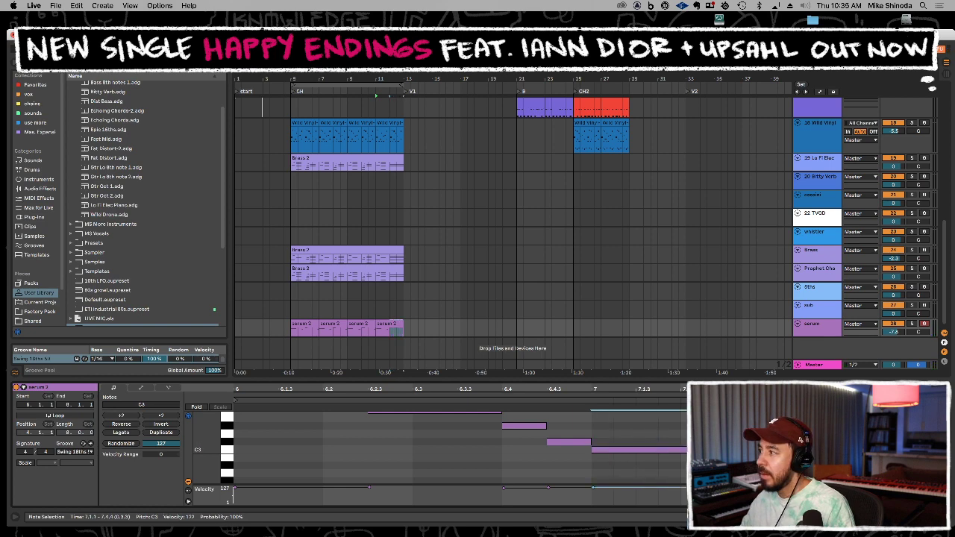
Play the end of the first chorus and consolidate its serum clips into one clip from bar 5 to 13
{"action": "key", "text": "space"}
{"action": "left_click_drag", "start_coordinate": [409, 334], "coordinate": [287, 332]}
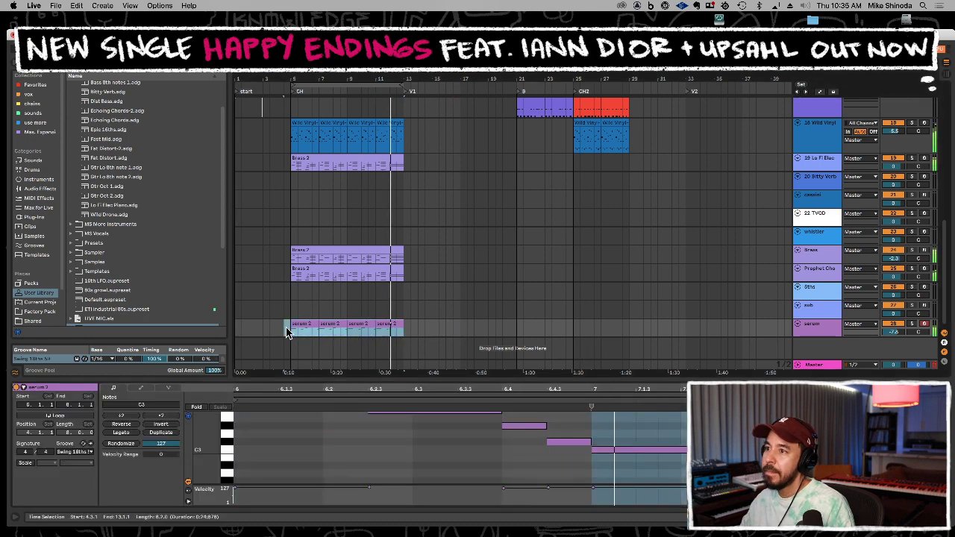
{"action": "key", "text": "super+j"}
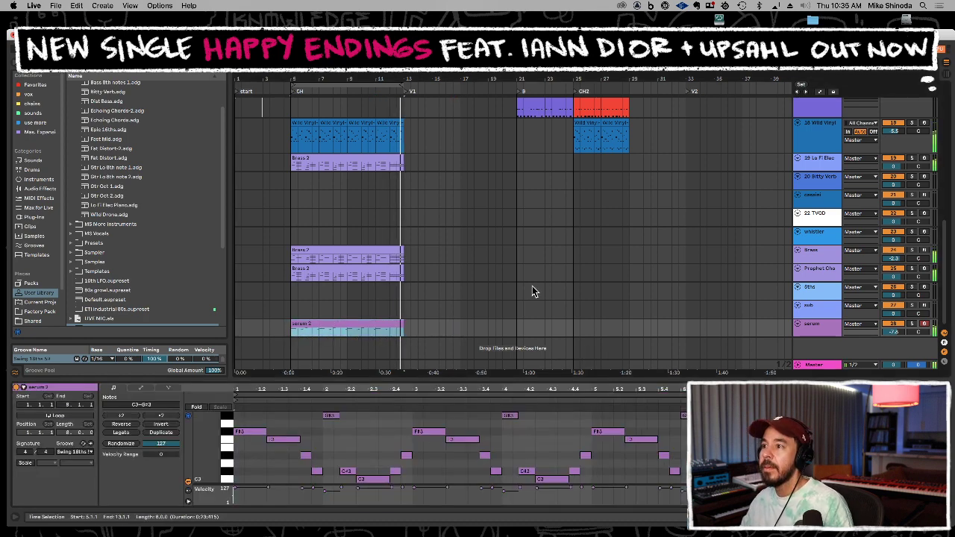
Rehearse and record a new drum part on the MS Drums track over the looping first chorus
{"action": "scroll", "coordinate": [532, 284], "scroll_direction": "up", "scroll_amount": 5}
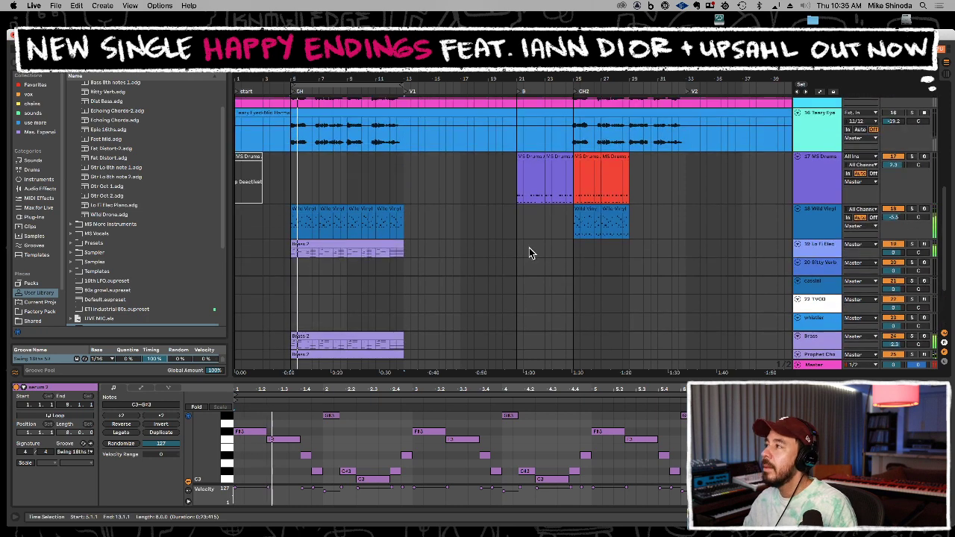
{"action": "left_click", "coordinate": [296, 183]}
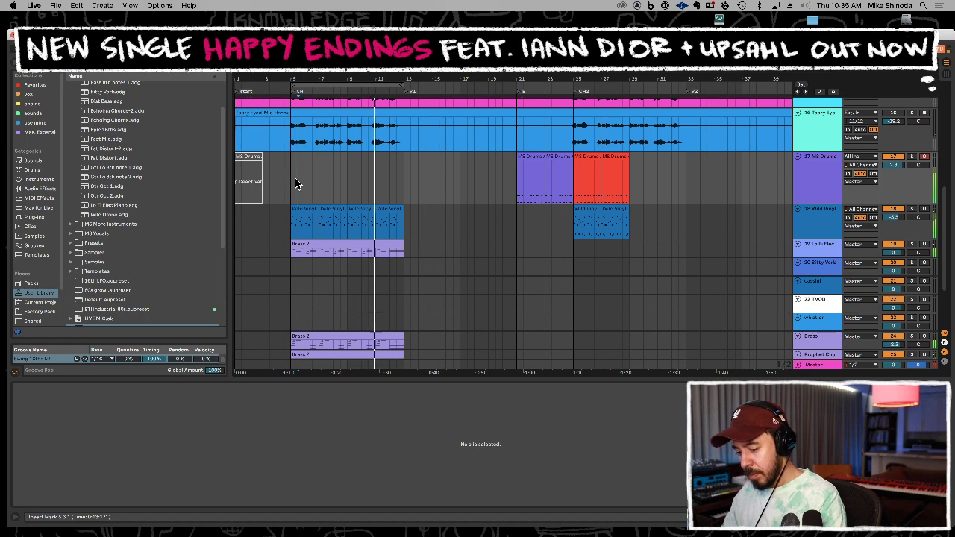
{"action": "key", "text": "space"}
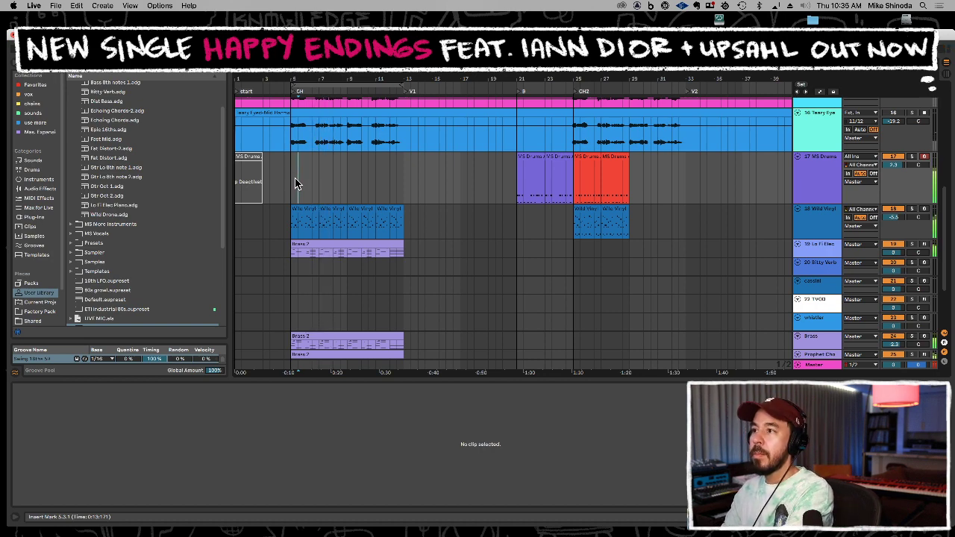
{"action": "key", "text": "space"}
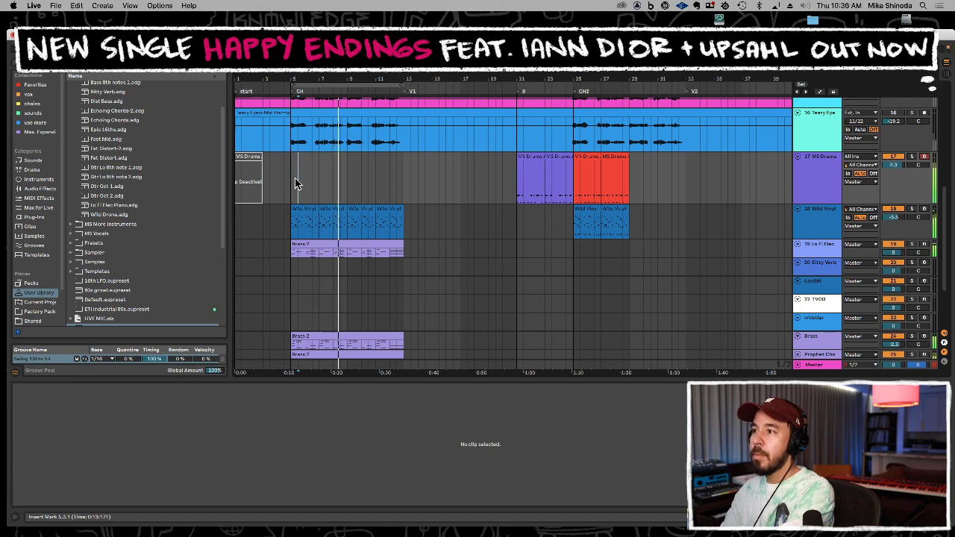
{"action": "key", "text": "F9"}
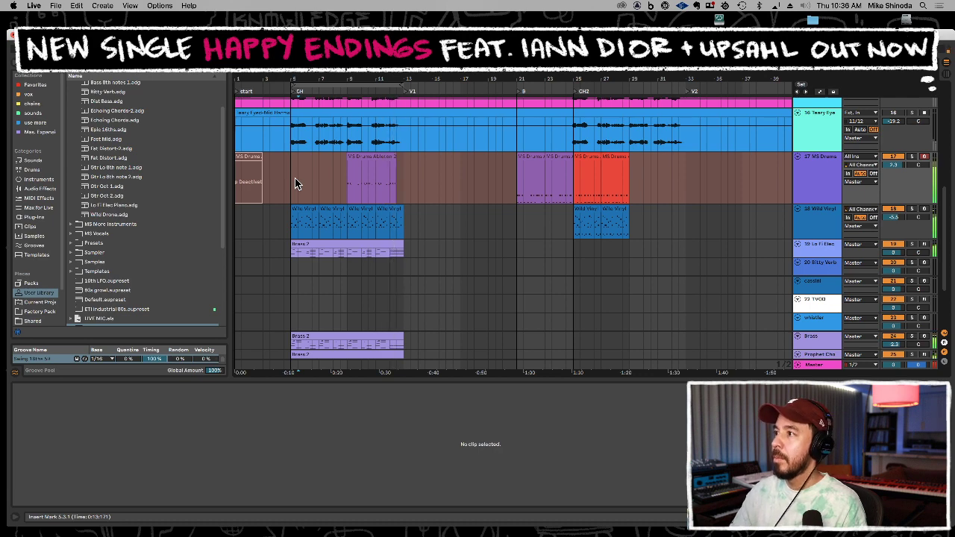
{"action": "key", "text": "space"}
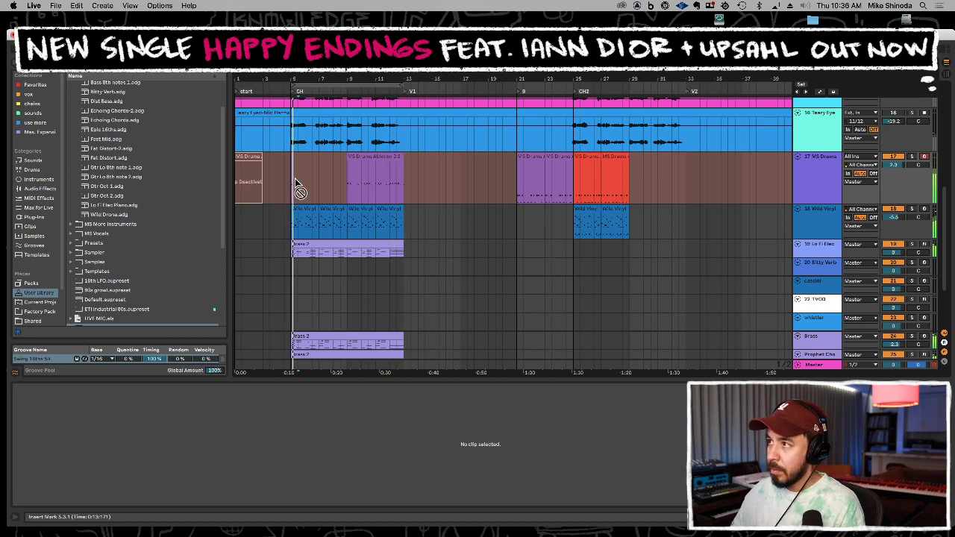
{"action": "left_click", "coordinate": [295, 181]}
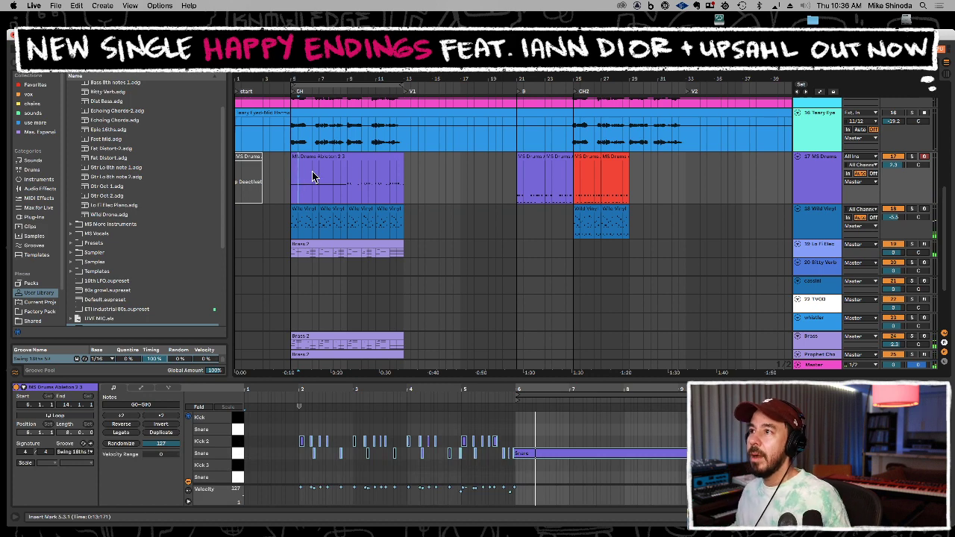
Split the new MS Drums clip at bar 9 and delete its first half
{"action": "key", "text": "super+e"}
{"action": "left_click", "coordinate": [340, 157]}
{"action": "key", "text": "BackSpace"}
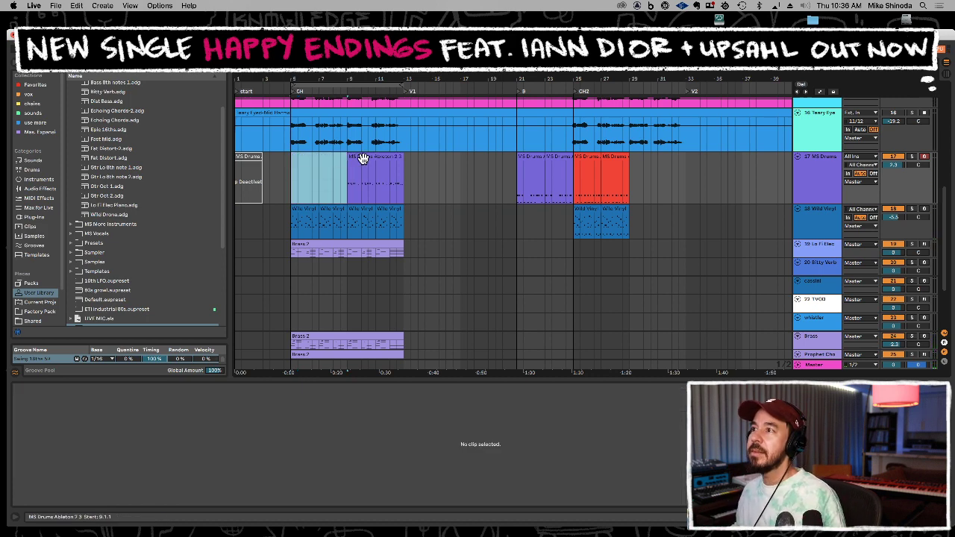
Quantize all notes of the remaining MS Drums clip and apply the Swing 16ths 59 groove to it
{"action": "left_click", "coordinate": [370, 157]}
{"action": "left_click", "coordinate": [385, 429]}
{"action": "key", "text": "super+a"}
{"action": "key", "text": "super+u"}
{"action": "left_click", "coordinate": [54, 358]}
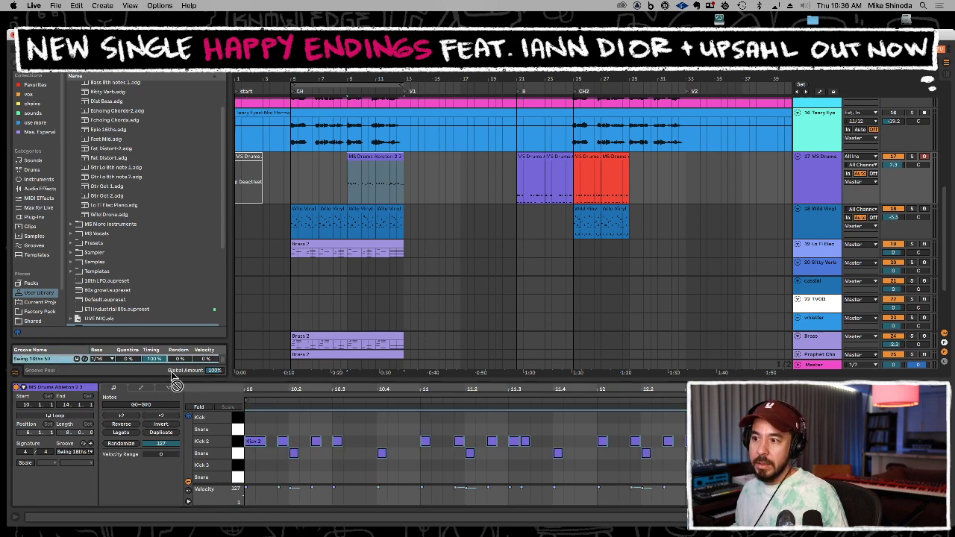
{"action": "left_click", "coordinate": [349, 192]}
Play the edited MS Drums clip and copy it to the start of the first chorus at bar 5
{"action": "key", "text": "space"}
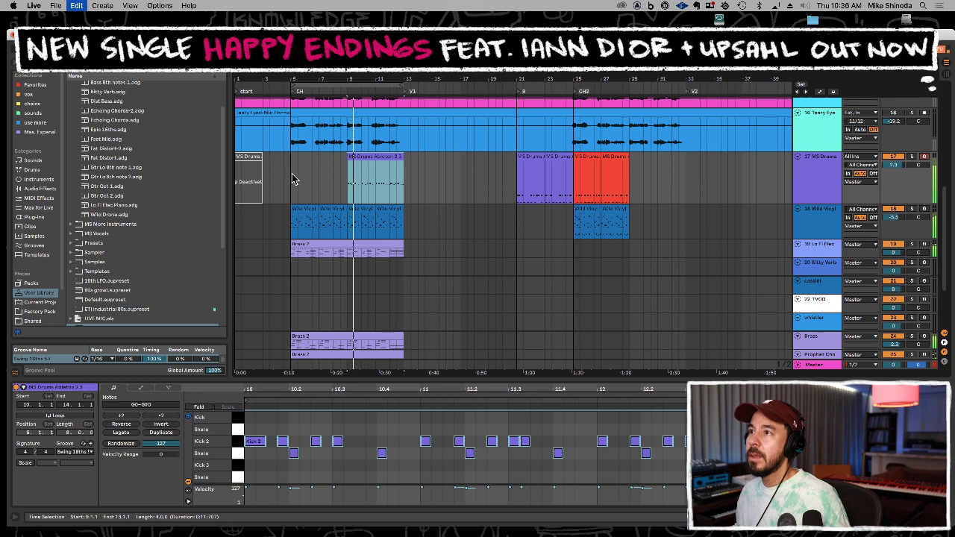
{"action": "left_click", "coordinate": [291, 173]}
{"action": "key", "text": "super+v"}
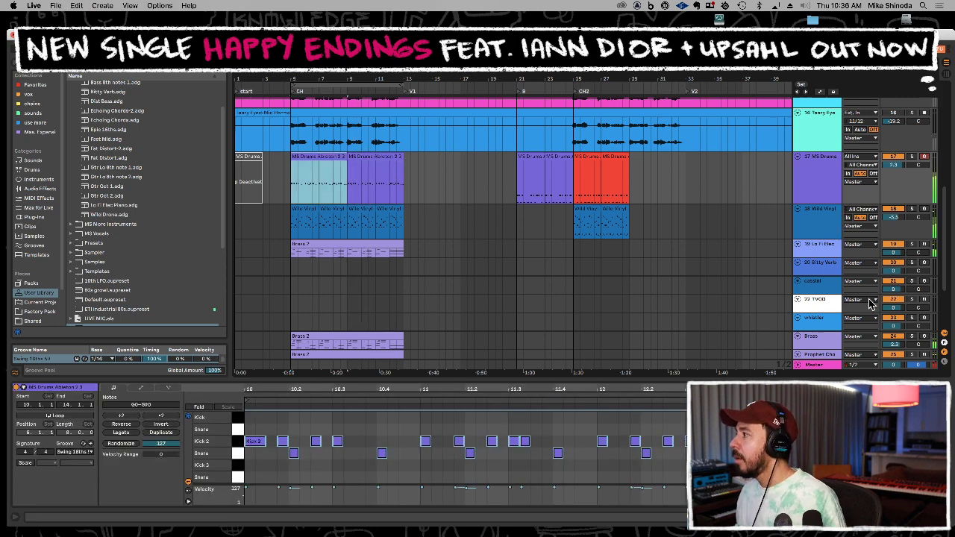
Lower the Brass track's volume while the chorus plays
{"action": "scroll", "coordinate": [661, 273], "scroll_direction": "down", "scroll_amount": 3}
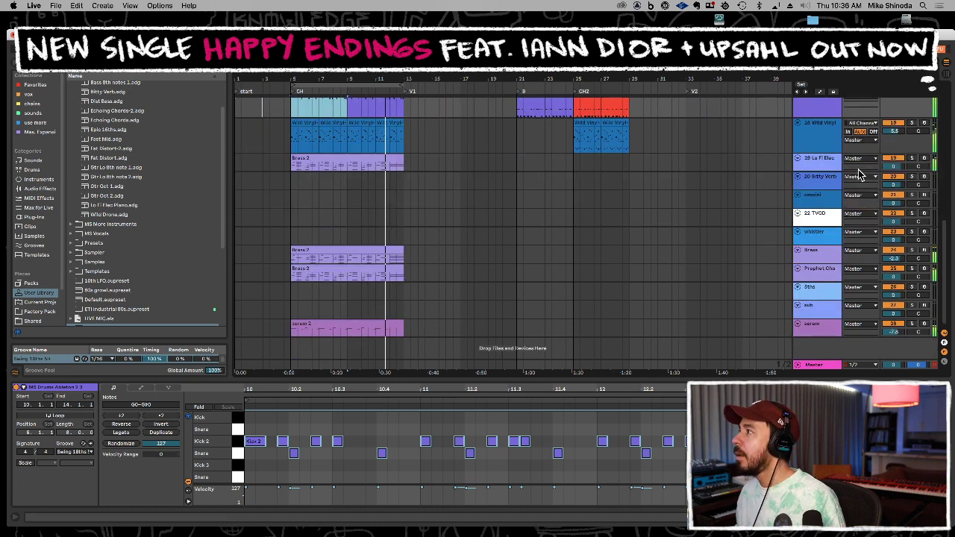
{"action": "left_click", "coordinate": [894, 250]}
{"action": "left_click_drag", "start_coordinate": [894, 260], "coordinate": [894, 281]}
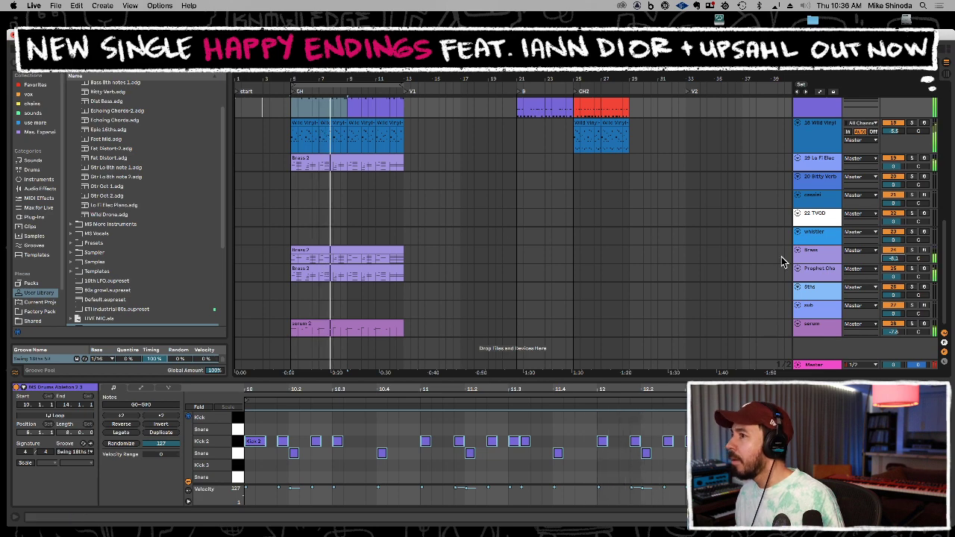
Try all notes of the Brass track's clip one octave lower and transpose them back up an octave
{"action": "left_click", "coordinate": [379, 249]}
{"action": "left_click", "coordinate": [391, 422]}
{"action": "key", "text": "super+a"}
{"action": "key", "text": "shift+Down"}
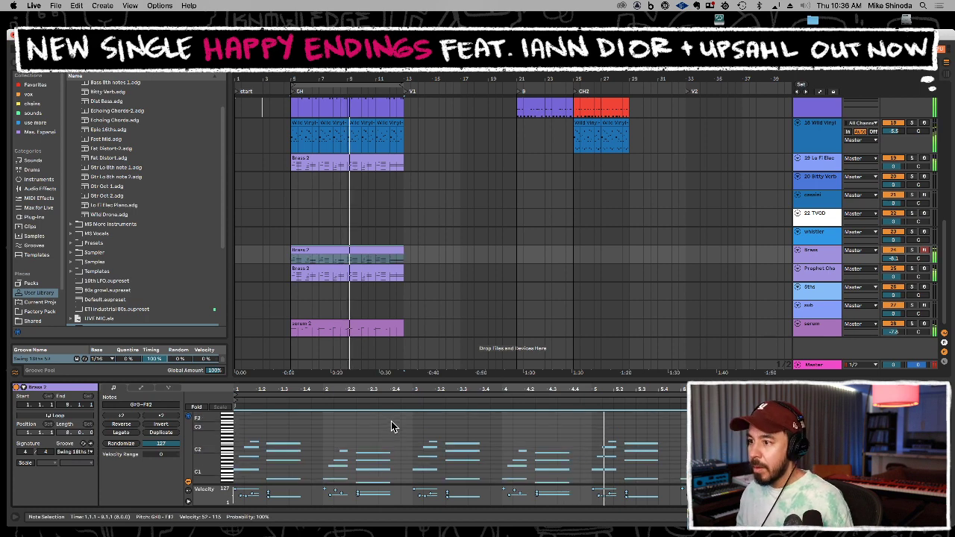
{"action": "key", "text": "shift+Up"}
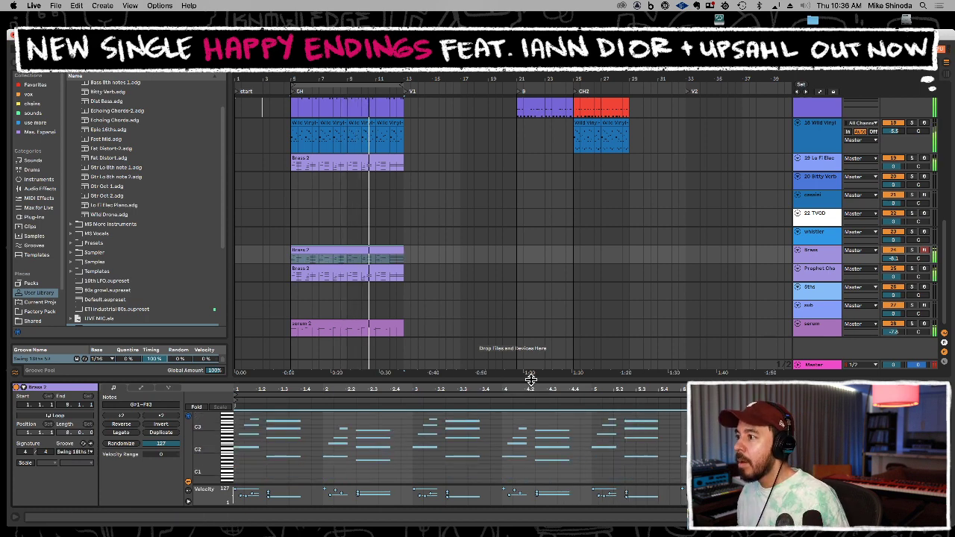
Hide the clip detail view and play the first chorus with the new drum part
{"action": "key", "text": "super+alt+l"}
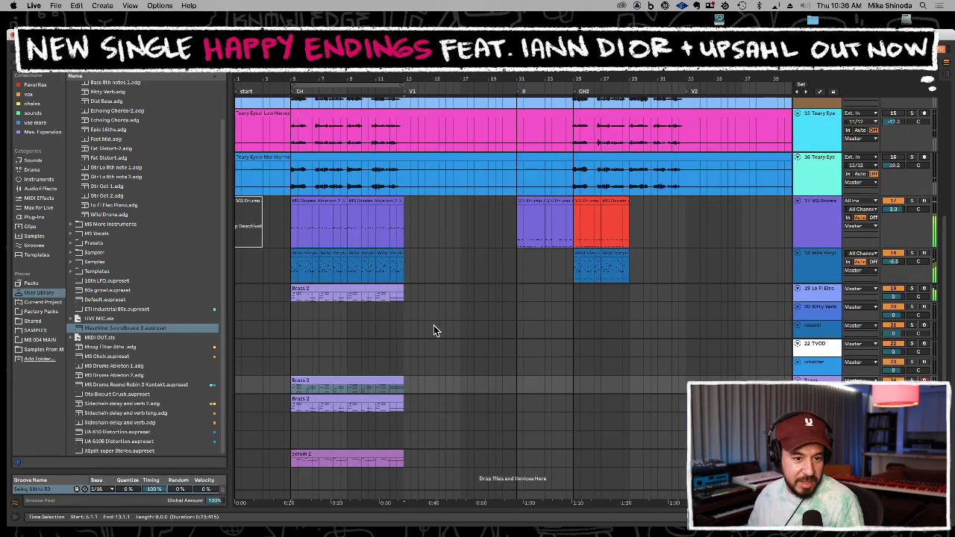
{"action": "key", "text": "space"}
{"action": "key", "text": "space"}
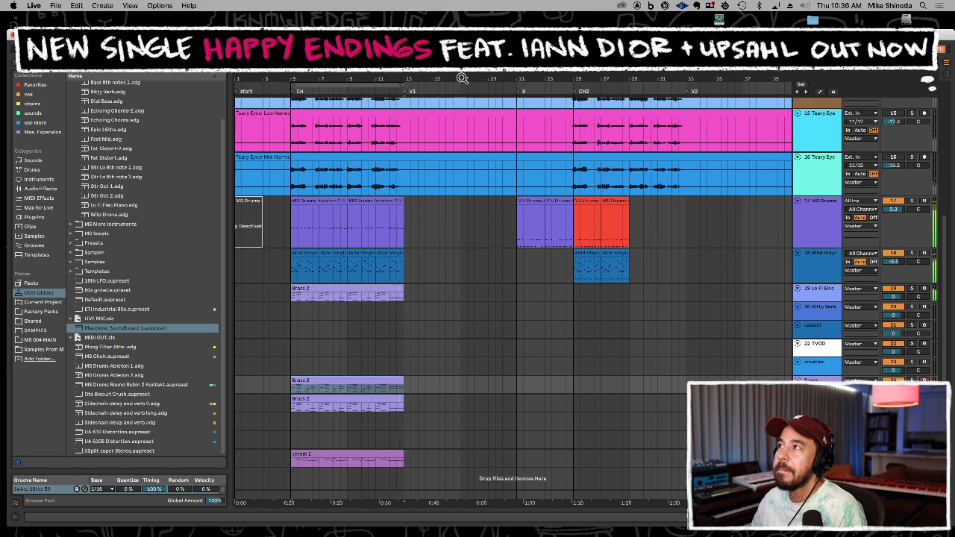
Activate the Teary Eye doubles and harmony vocal tracks 13 to 16 together
{"action": "scroll", "coordinate": [800, 139], "scroll_direction": "up", "scroll_amount": 3}
{"action": "scroll", "coordinate": [889, 129], "scroll_direction": "up", "scroll_amount": 1}
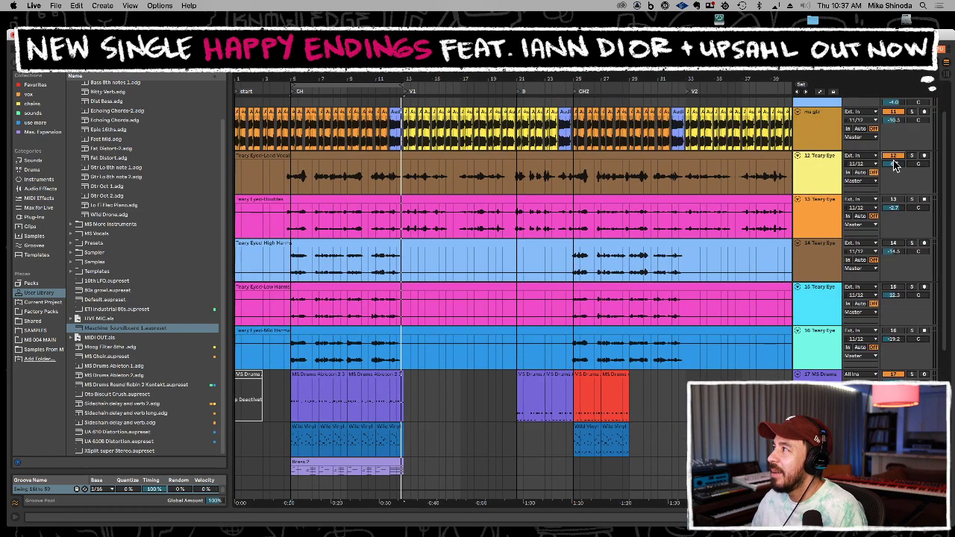
{"action": "left_click", "coordinate": [825, 207]}
{"action": "left_click", "coordinate": [826, 343], "text": "shift"}
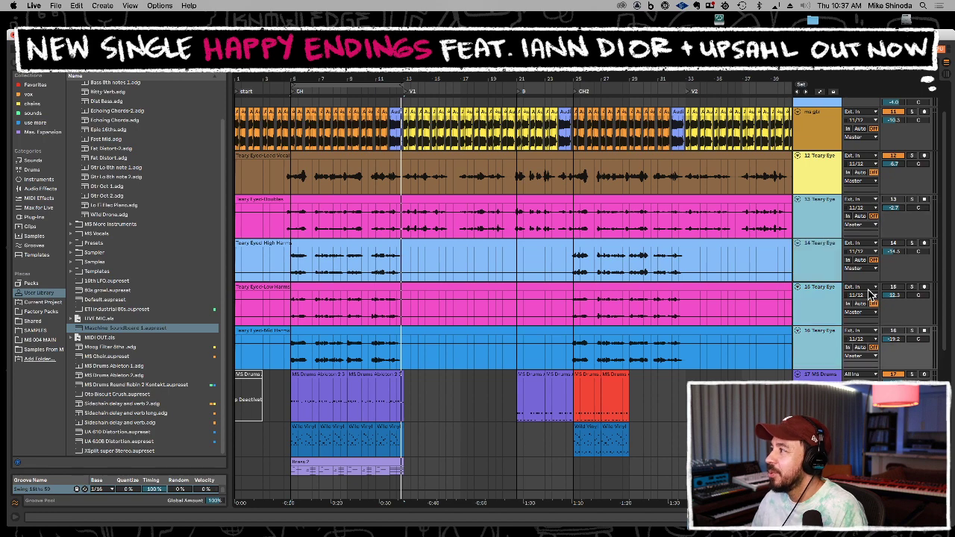
{"action": "left_click", "coordinate": [891, 287]}
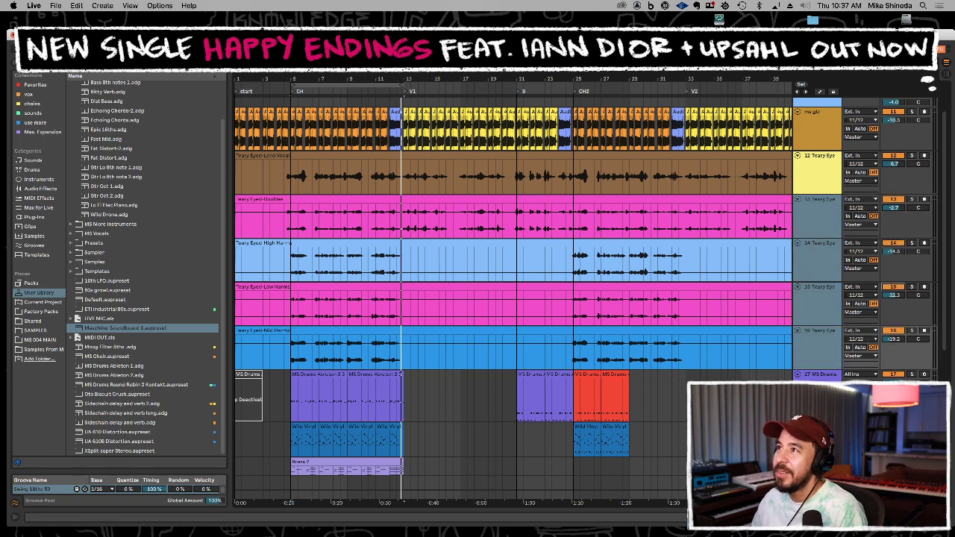
Zoom the timeline out to the third chorus and play the song from bar 3 with the vocals
{"action": "left_click_drag", "start_coordinate": [362, 76], "coordinate": [362, 53]}
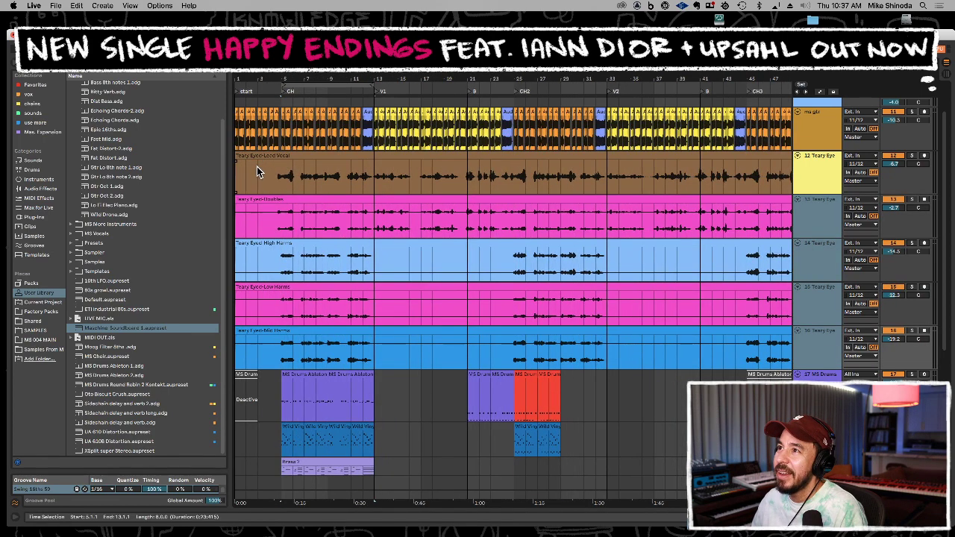
{"action": "left_click", "coordinate": [257, 174]}
{"action": "key", "text": "space"}
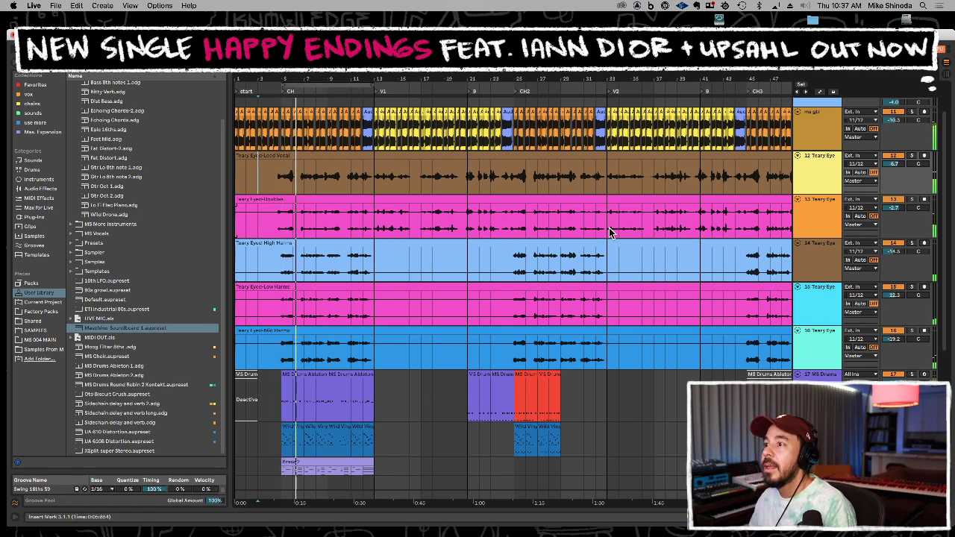
Deactivate the serum clip in the first chorus while the song plays
{"action": "scroll", "coordinate": [610, 232], "scroll_direction": "down", "scroll_amount": 5}
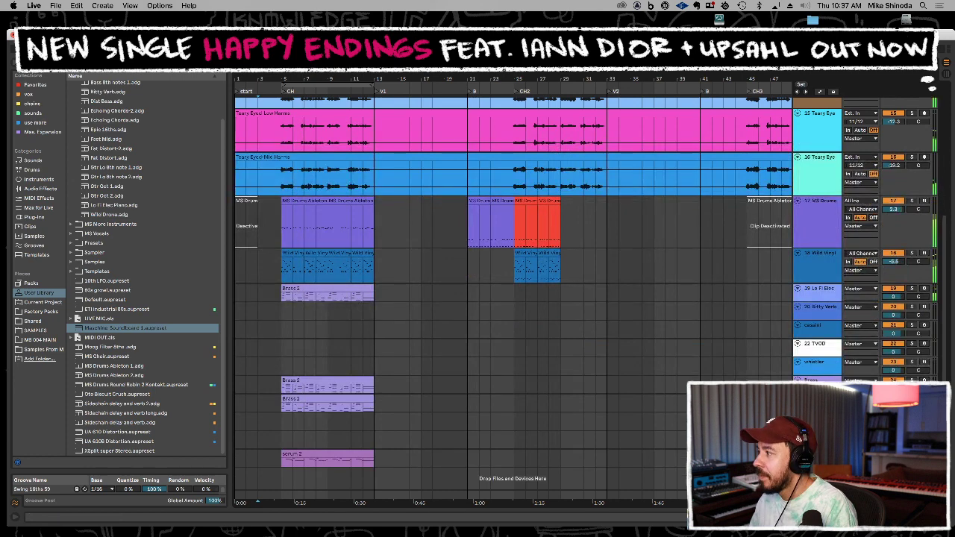
{"action": "left_click", "coordinate": [348, 455]}
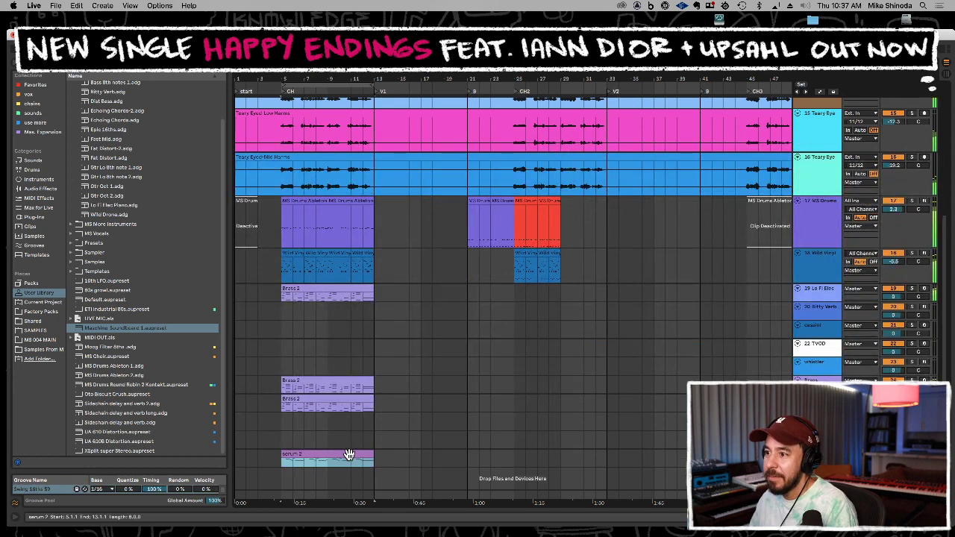
{"action": "key", "text": "0"}
{"action": "left_click", "coordinate": [355, 393]}
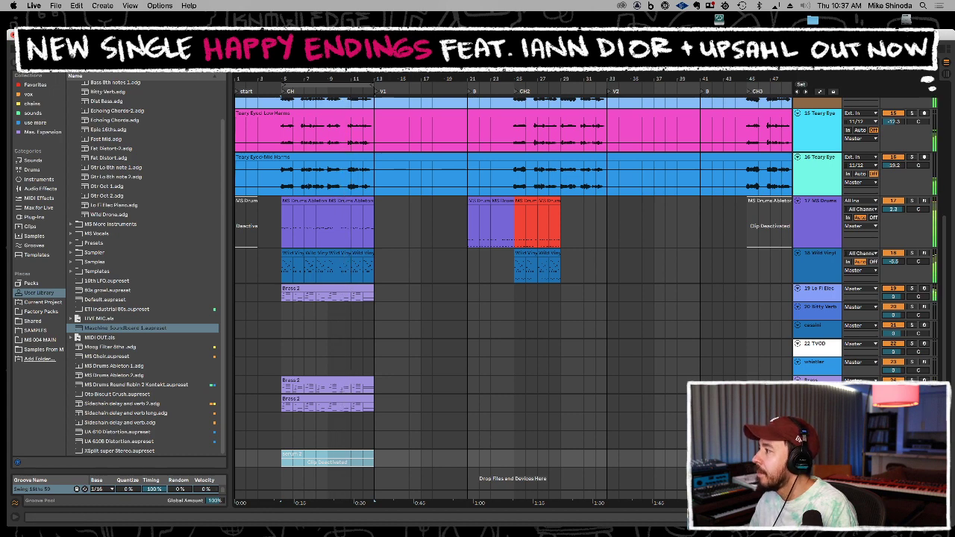
{"action": "left_click", "coordinate": [894, 462]}
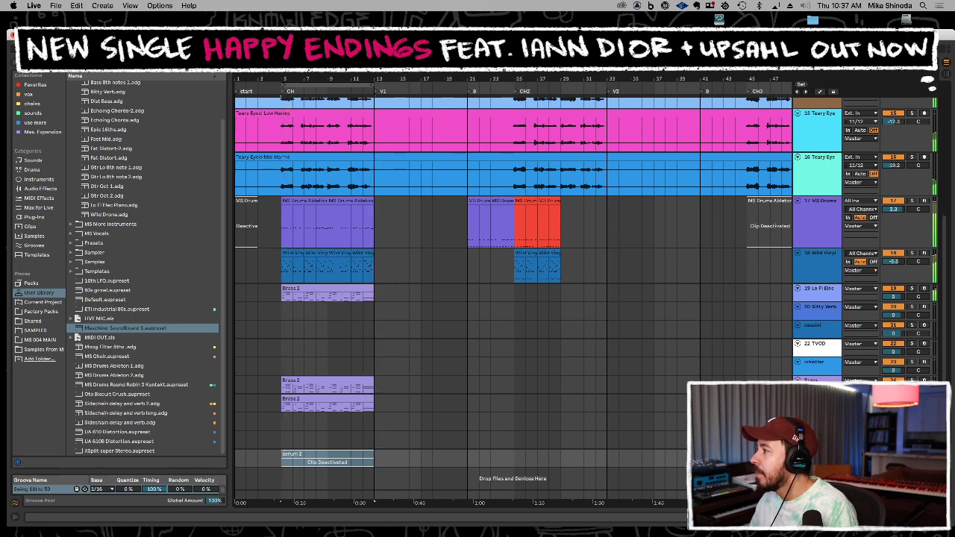
Open the Prophet Chorus instrument, set its filter decay to 45.7 ms and raise its filter envelope amount
{"action": "double_click", "coordinate": [817, 398]}
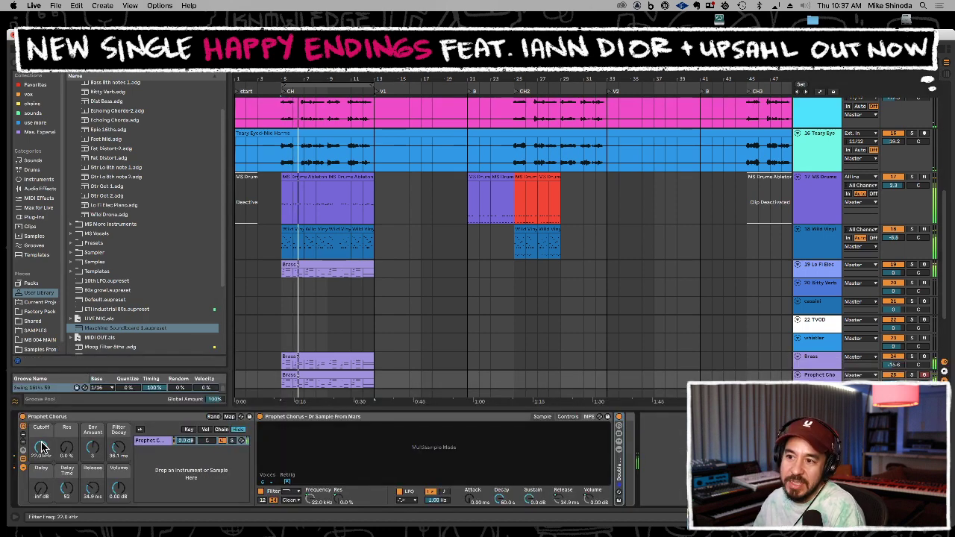
{"action": "mouse_move", "coordinate": [118, 447]}
{"action": "left_mouse_down"}
{"action": "mouse_move", "coordinate": [118, 426]}
{"action": "mouse_move", "coordinate": [118, 445]}
{"action": "left_mouse_up"}
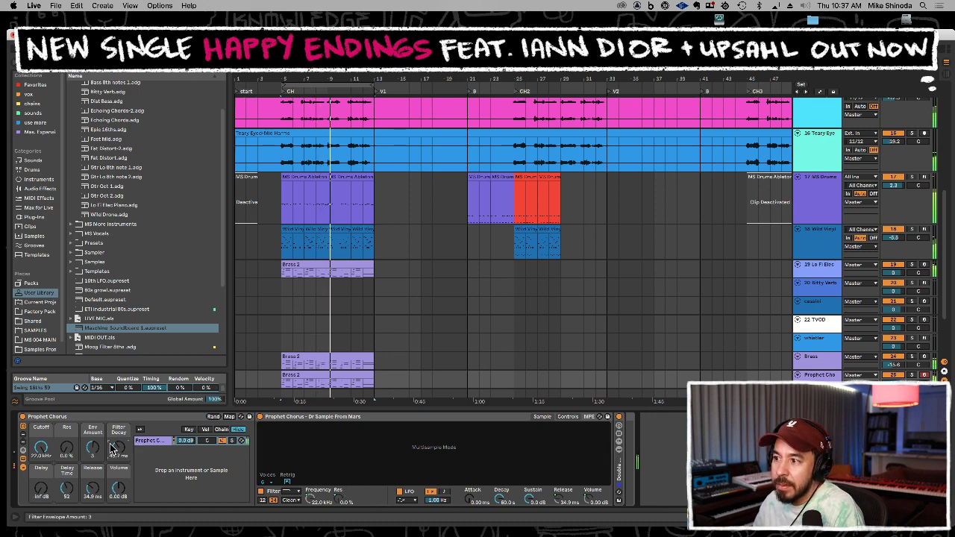
{"action": "left_click_drag", "start_coordinate": [101, 457], "coordinate": [101, 446]}
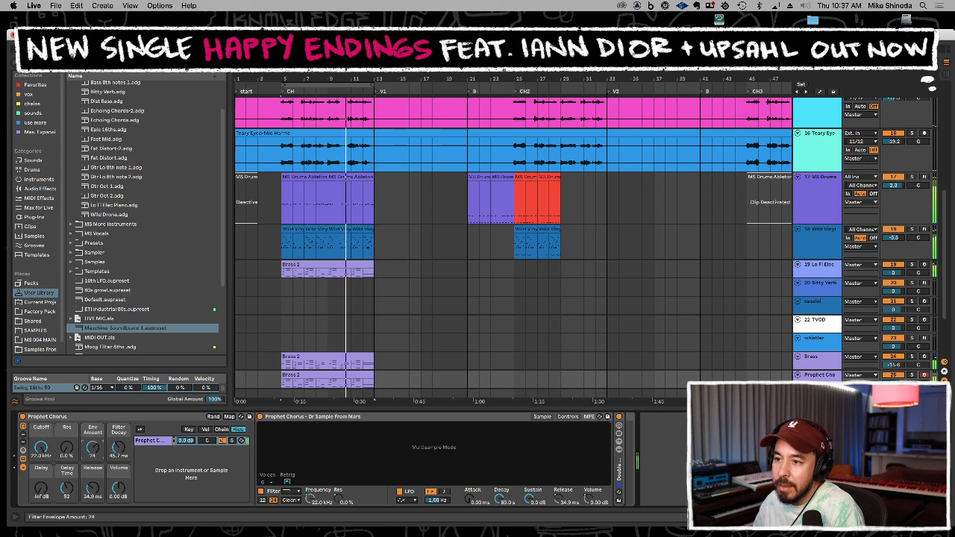
{"action": "mouse_move", "coordinate": [93, 448]}
{"action": "left_mouse_down"}
{"action": "mouse_move", "coordinate": [92, 485]}
{"action": "mouse_move", "coordinate": [93, 457]}
{"action": "left_mouse_up"}
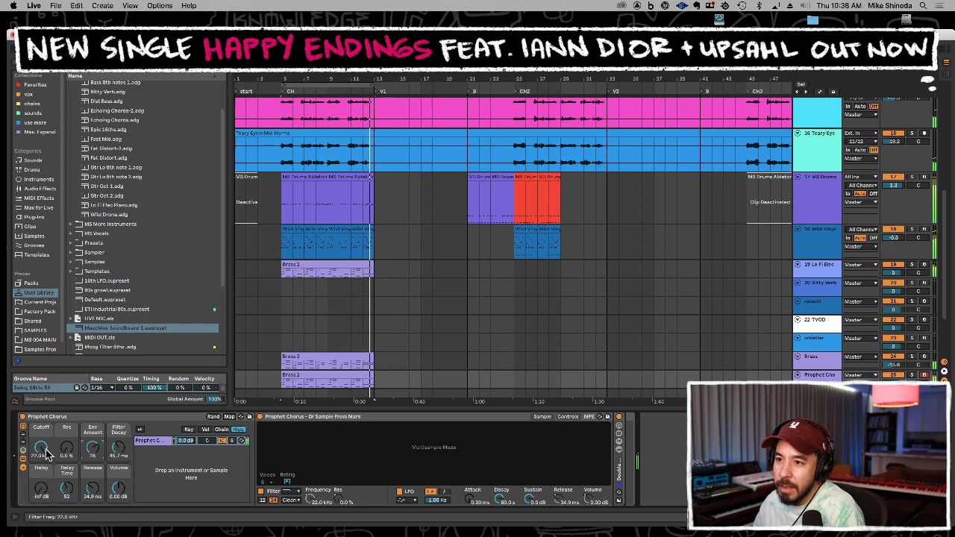
Raise the Prophet Chorus instrument's filter resonance to 71 % and listen to the first chorus with it
{"action": "left_click_drag", "start_coordinate": [66, 447], "coordinate": [66, 414]}
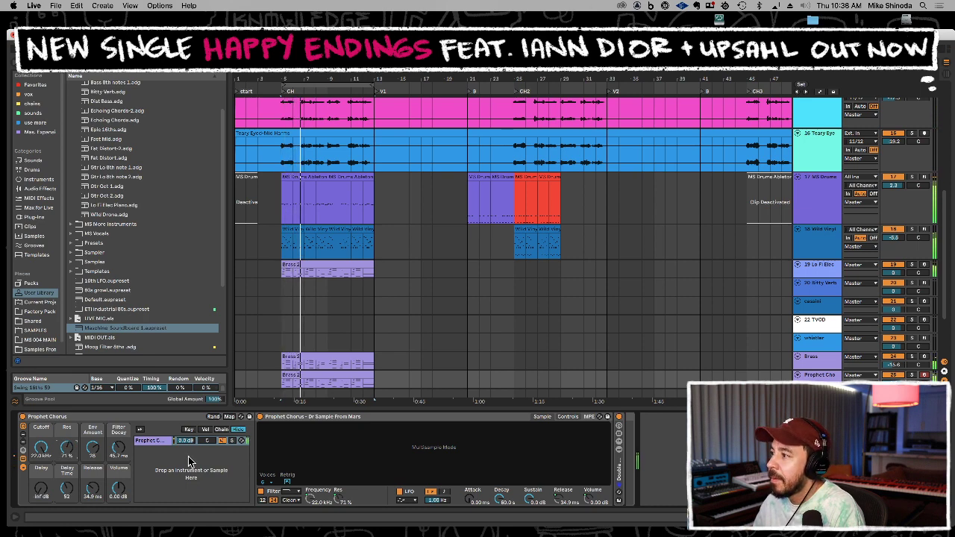
{"action": "left_click", "coordinate": [568, 417]}
{"action": "key", "text": "space"}
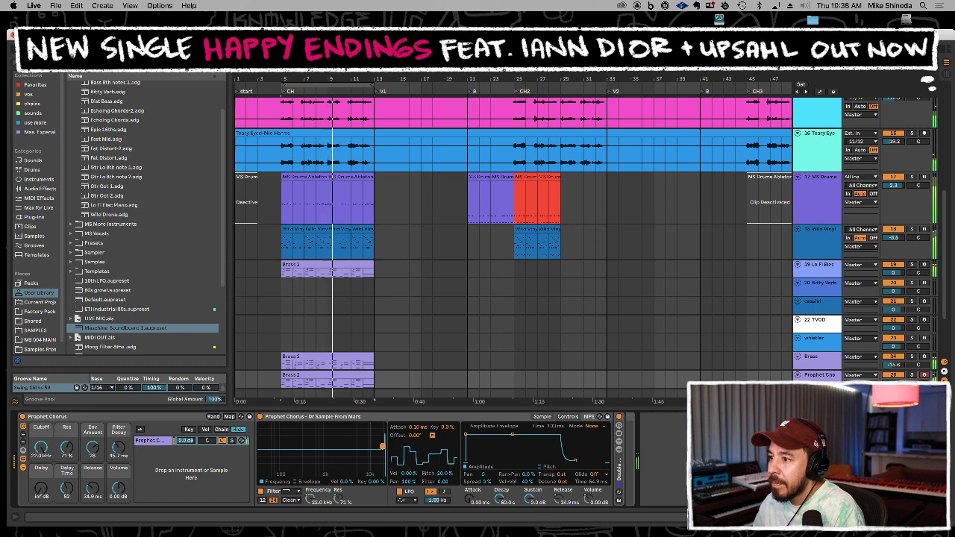
{"action": "key", "text": "space"}
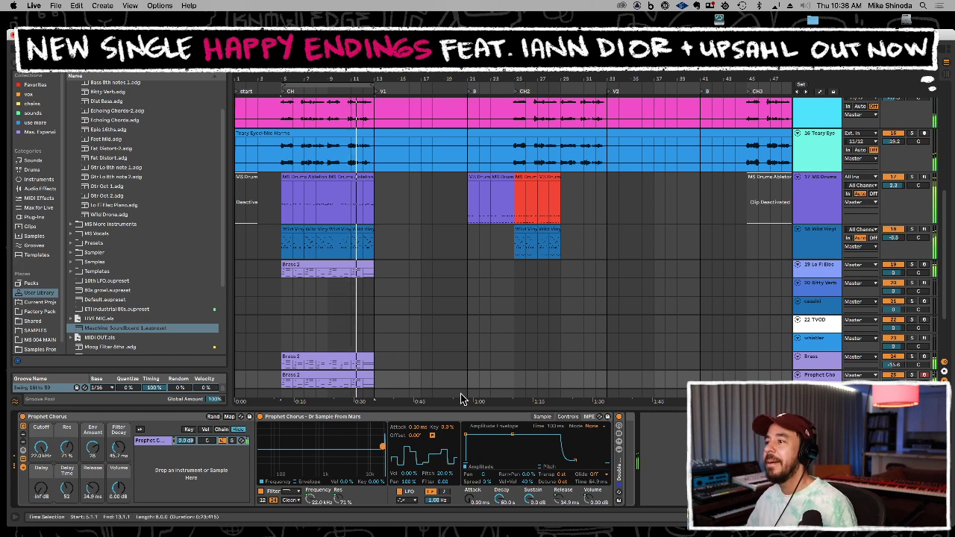
{"action": "left_click_drag", "start_coordinate": [463, 407], "coordinate": [464, 410]}
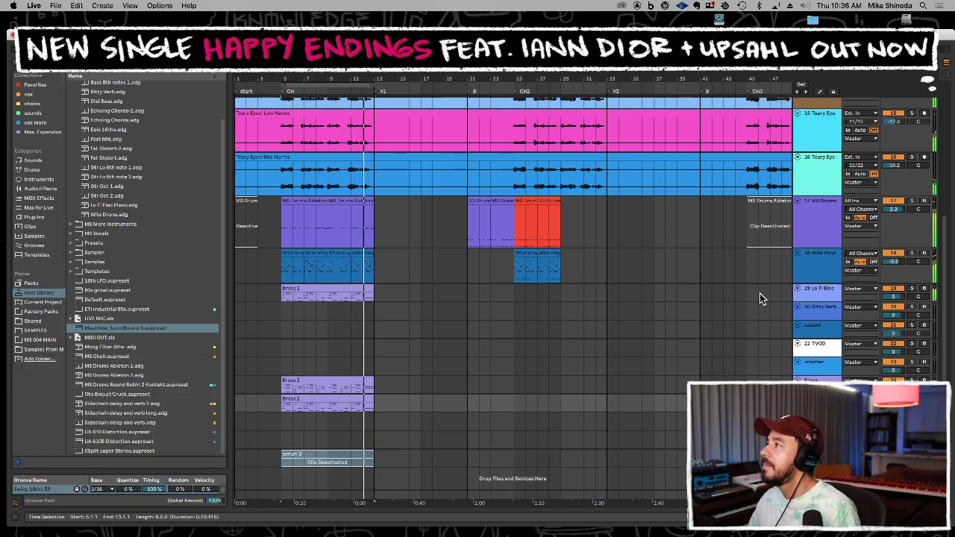
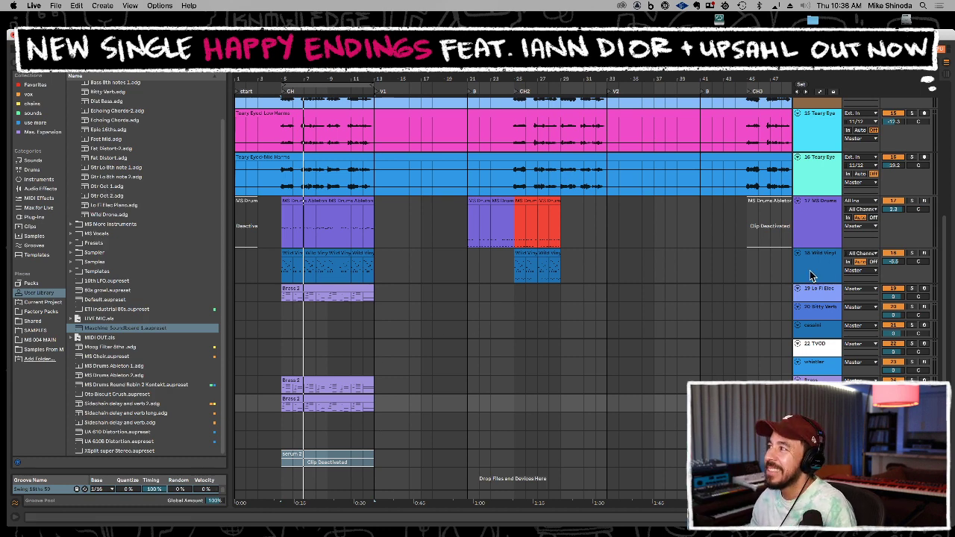
Mute the Wild Vinyl and MS Drums tracks and play the first chorus from bar 5
{"action": "left_click", "coordinate": [899, 258]}
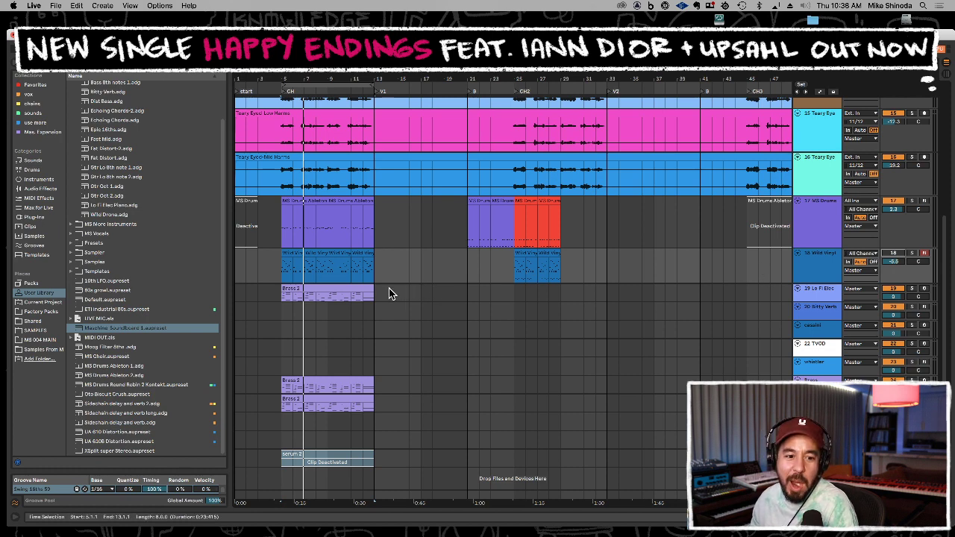
{"action": "scroll", "coordinate": [389, 293], "scroll_direction": "up", "scroll_amount": 2}
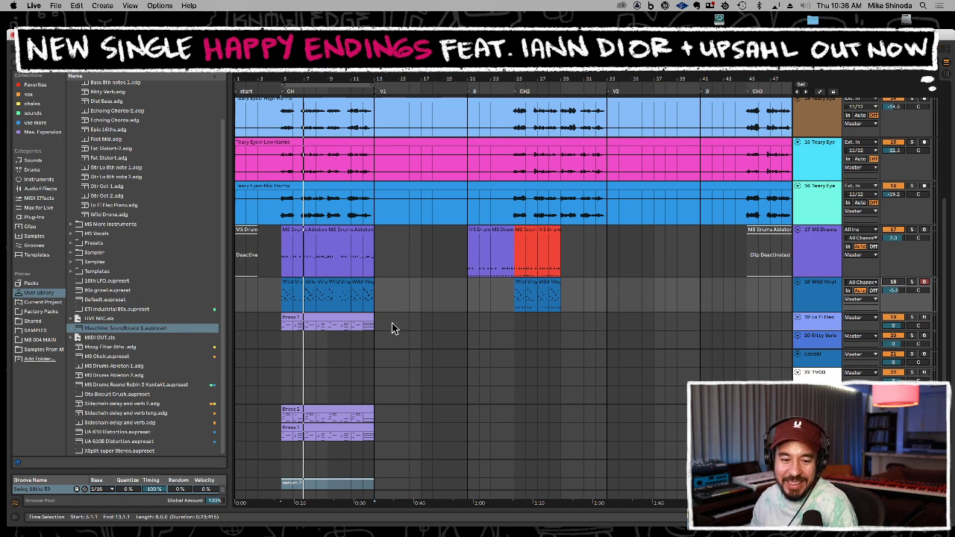
{"action": "scroll", "coordinate": [371, 326], "scroll_direction": "down", "scroll_amount": 2}
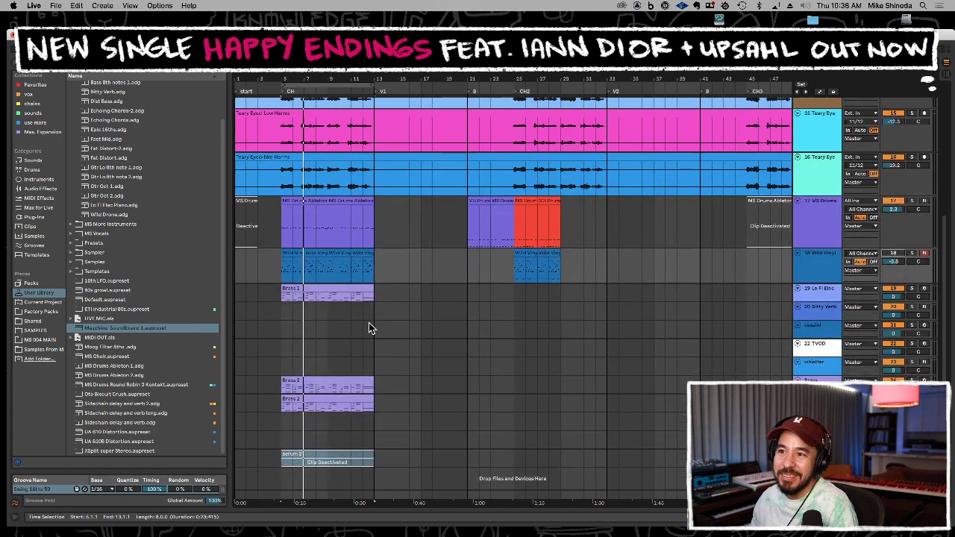
{"action": "left_click", "coordinate": [283, 315]}
{"action": "key", "text": "space"}
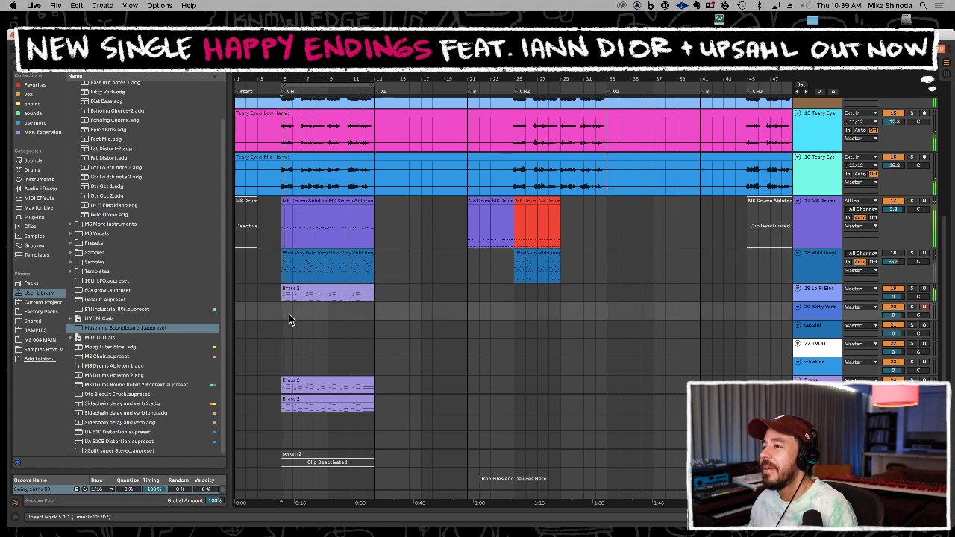
{"action": "left_click", "coordinate": [899, 200]}
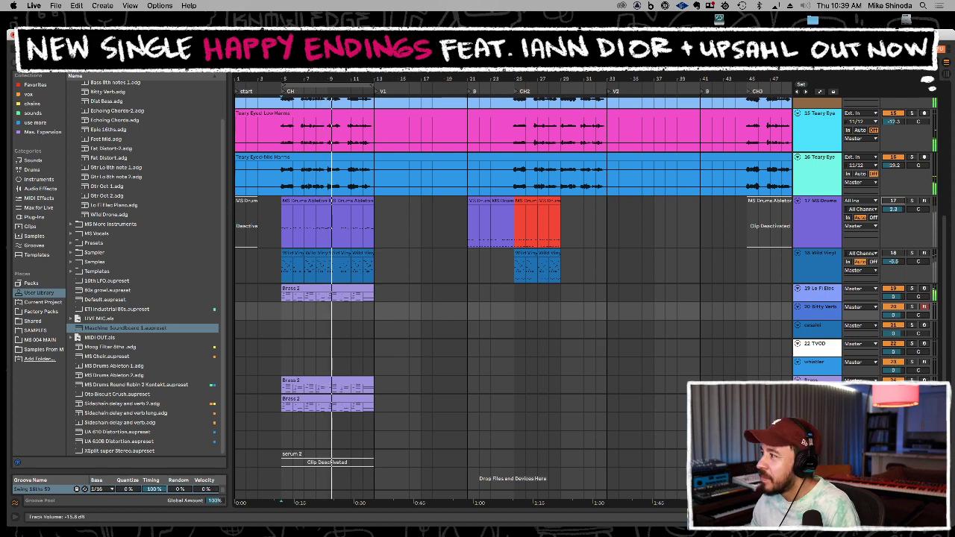
Arm the sub track and record a bass part over the first chorus
{"action": "left_click", "coordinate": [924, 440]}
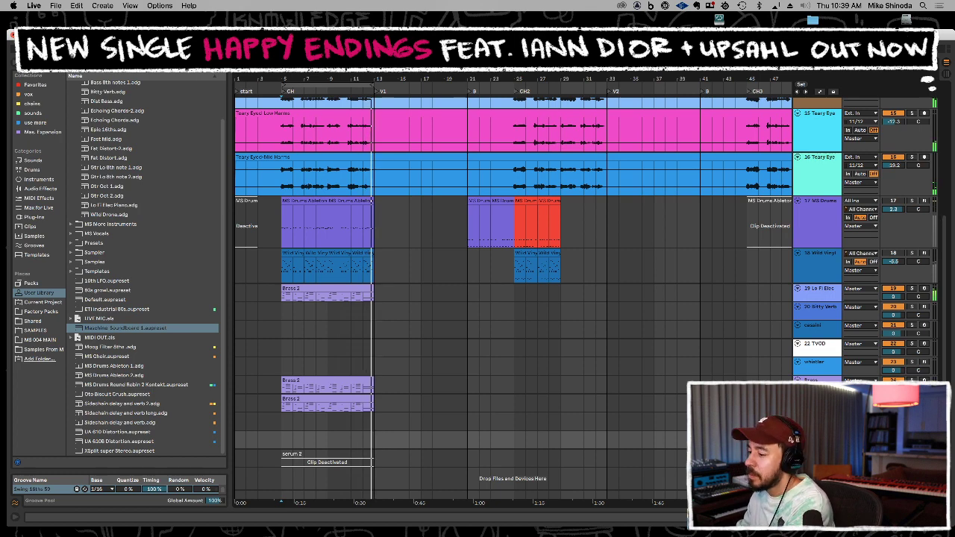
{"action": "key", "text": "F9"}
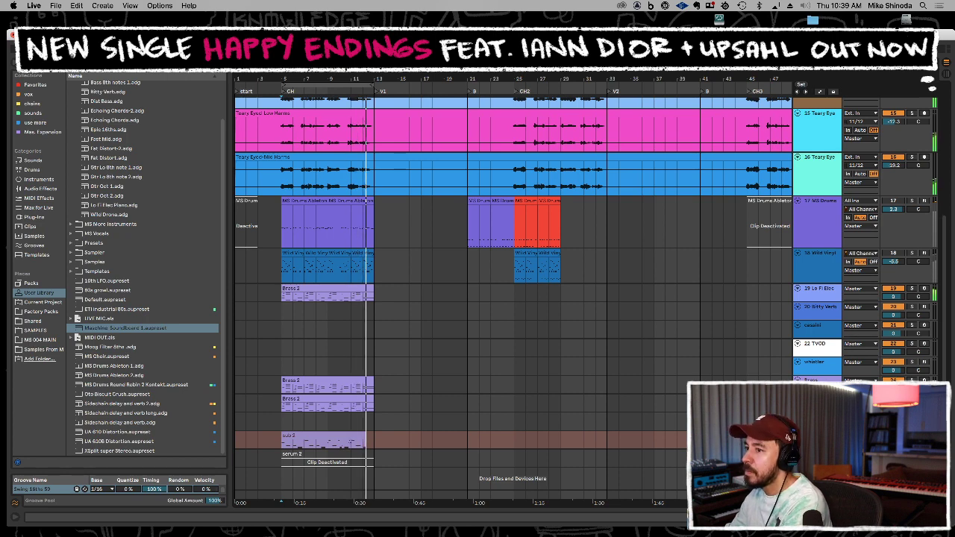
{"action": "key", "text": "space"}
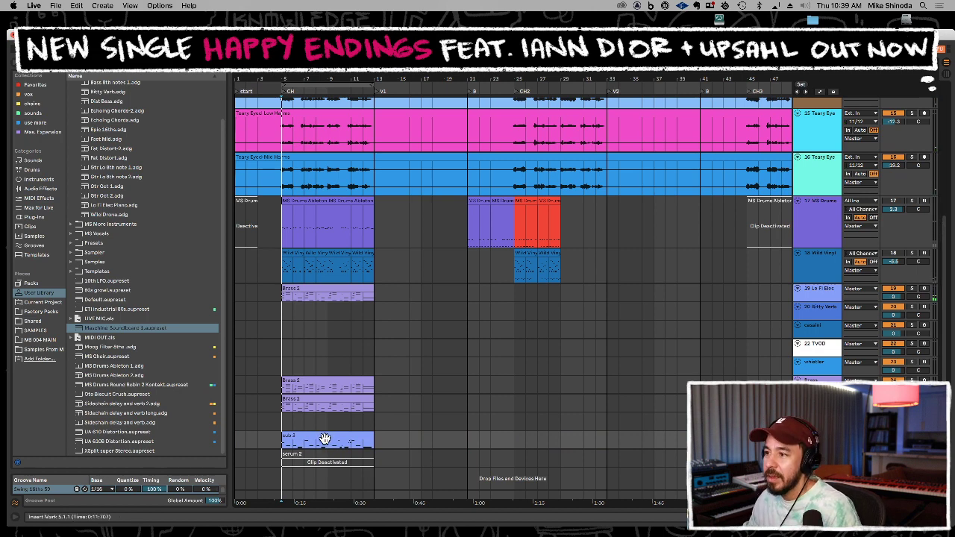
Apply the Swing 16ths 59 groove to the recorded sub clip and slightly lengthen its D#3 note at clip bar 12
{"action": "double_click", "coordinate": [325, 438]}
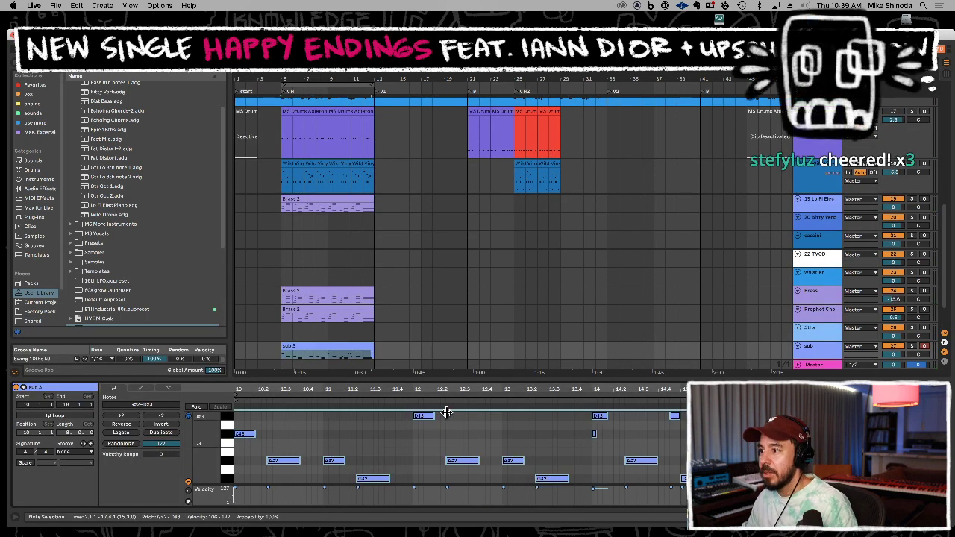
{"action": "left_click_drag", "start_coordinate": [71, 359], "coordinate": [322, 415]}
{"action": "left_click_drag", "start_coordinate": [327, 359], "coordinate": [303, 319]}
{"action": "left_click", "coordinate": [341, 461]}
{"action": "left_click", "coordinate": [302, 416]}
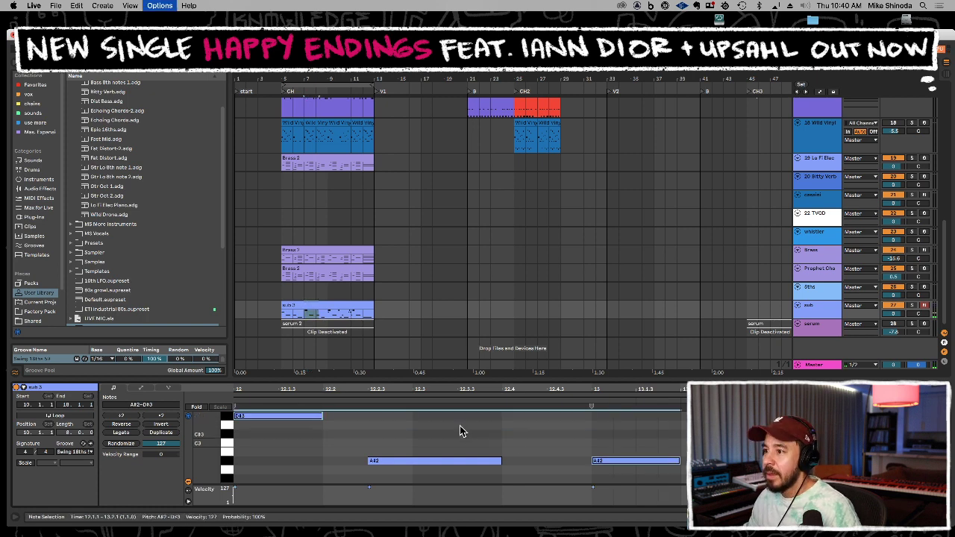
{"action": "left_click_drag", "start_coordinate": [320, 416], "coordinate": [332, 416]}
Split the sub clip in the first chorus at bars 7, 9, 11 and 12
{"action": "left_click_drag", "start_coordinate": [317, 314], "coordinate": [305, 313]}
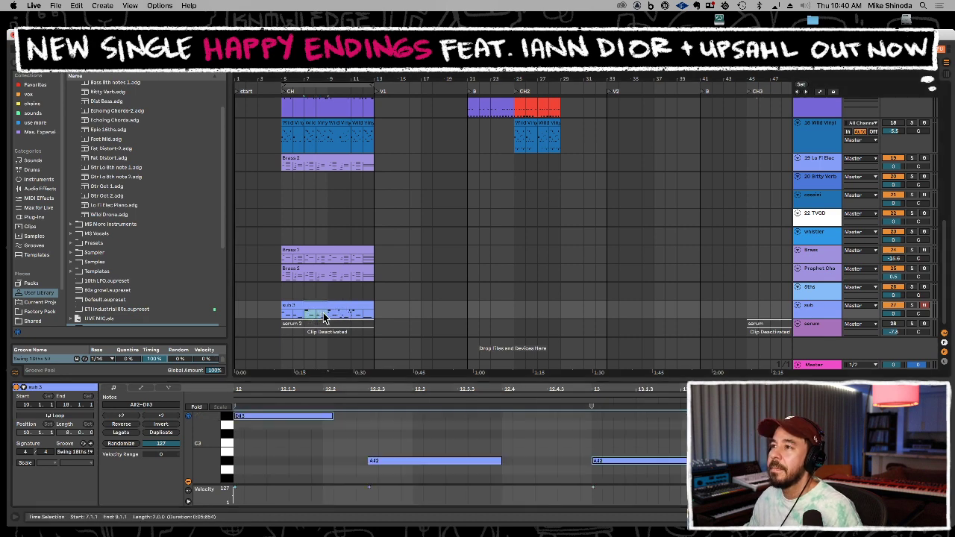
{"action": "key", "text": "super+e"}
{"action": "left_click", "coordinate": [335, 319]}
{"action": "key", "text": "super+e"}
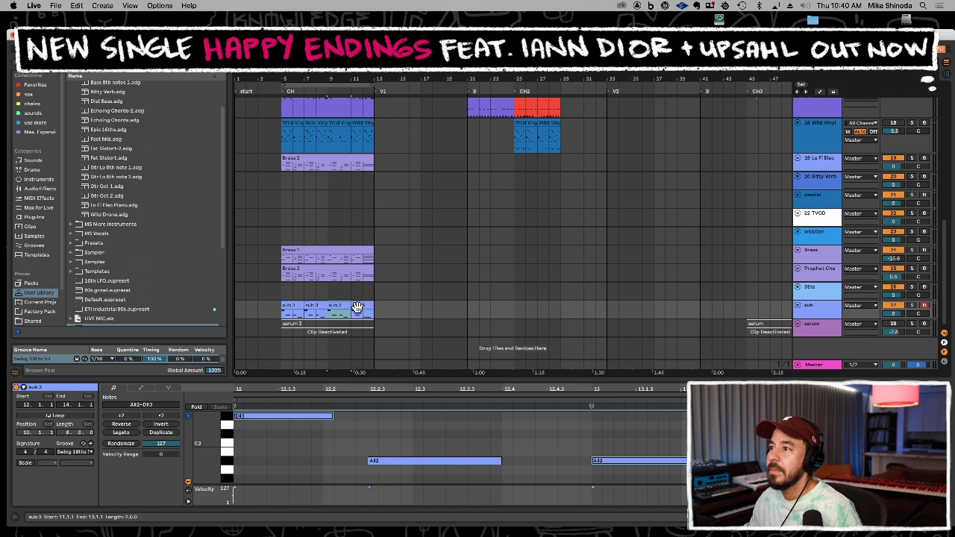
{"action": "left_click_drag", "start_coordinate": [340, 316], "coordinate": [363, 312]}
{"action": "key", "text": "super+c"}
{"action": "key", "text": "super+e"}
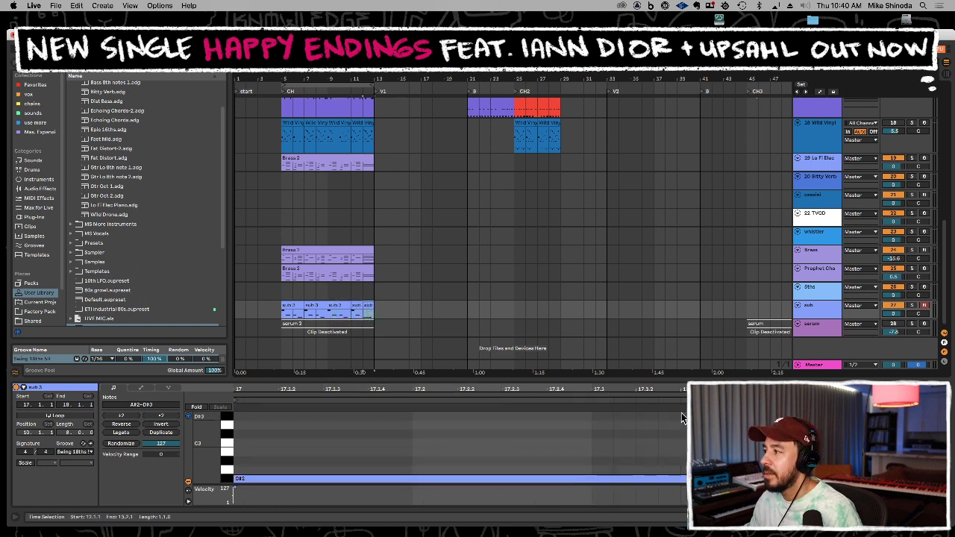
Shorten the last chord, in bar 8 of the Prophet Chorus track's Brass 2 clip, to three beats
{"action": "left_click", "coordinate": [368, 268]}
{"action": "left_click_drag", "start_coordinate": [947, 430], "coordinate": [950, 505]}
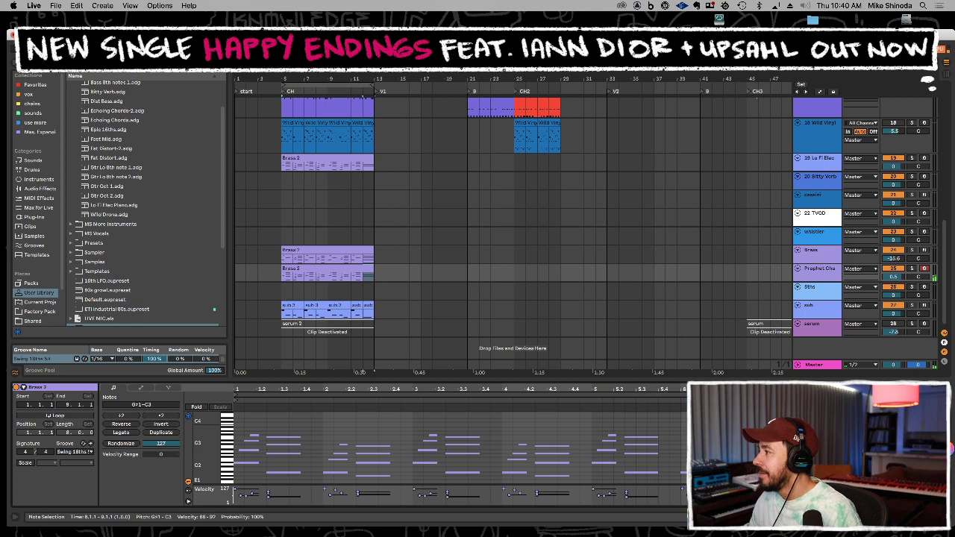
{"action": "left_click", "coordinate": [951, 446]}
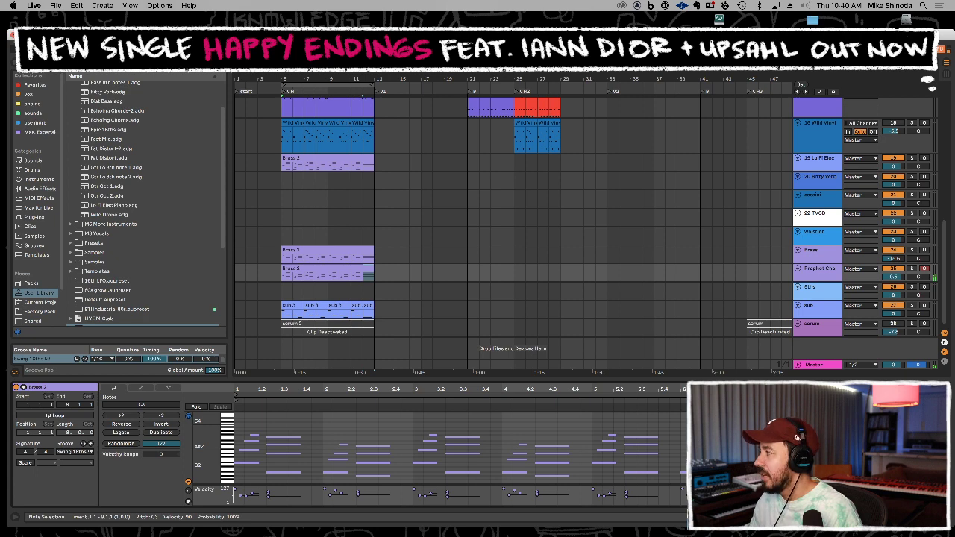
{"action": "left_click_drag", "start_coordinate": [951, 436], "coordinate": [881, 477]}
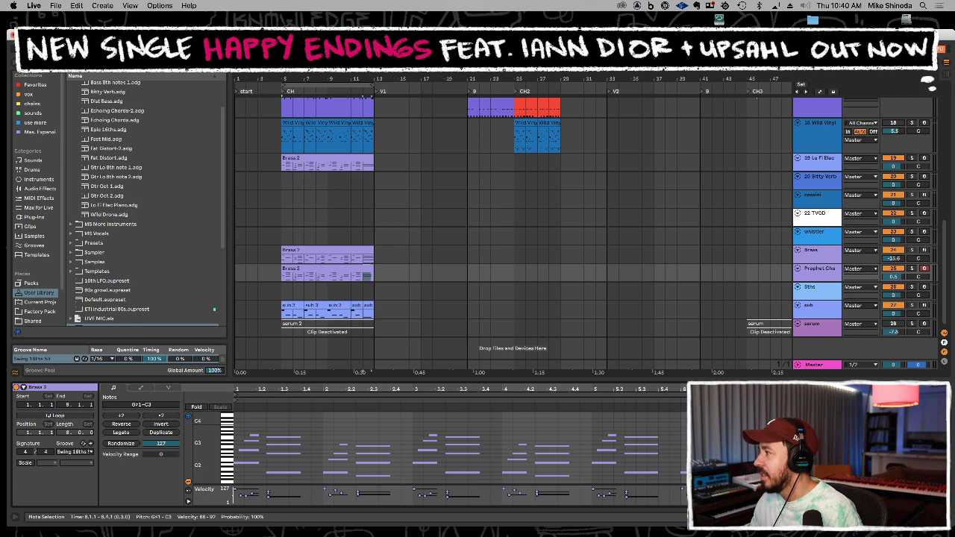
Copy the edited Prophet Chorus clip over the first-chorus clips on the Brass and Lo Fi Elec tracks
{"action": "left_click", "coordinate": [367, 271]}
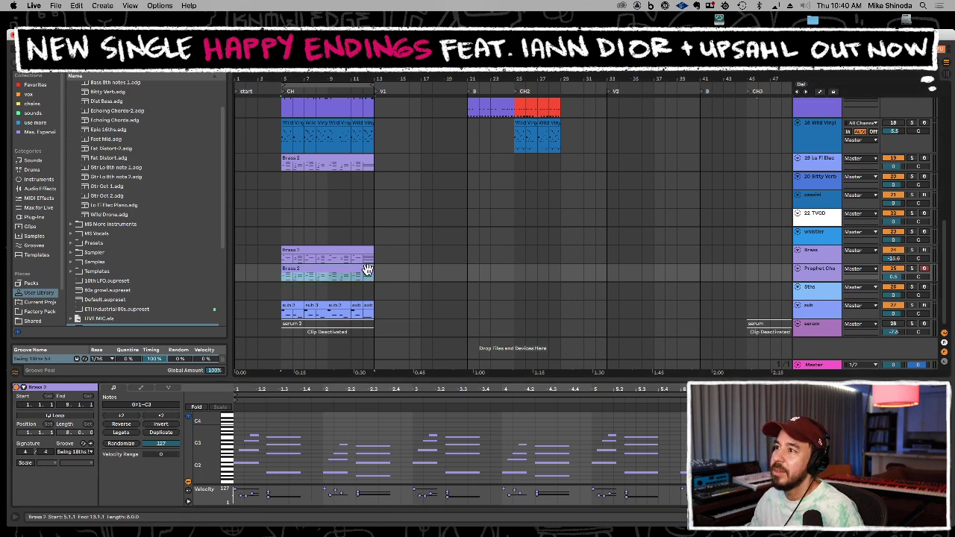
{"action": "left_click", "coordinate": [362, 254]}
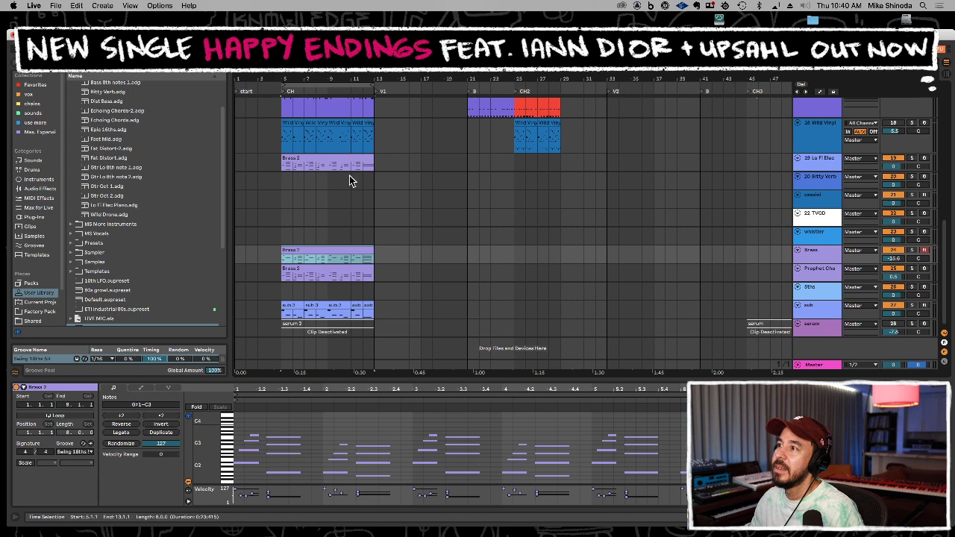
{"action": "left_click", "coordinate": [353, 156]}
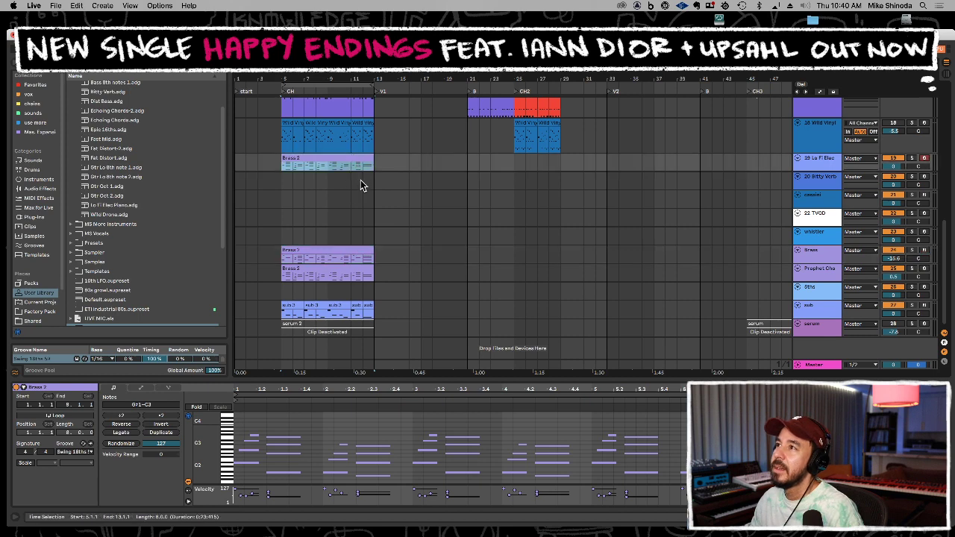
Play the first chorus to hear the sub part together with the Brass, Prophet and Lo Fi Elec clips
{"action": "left_click", "coordinate": [360, 180]}
{"action": "key", "text": "space"}
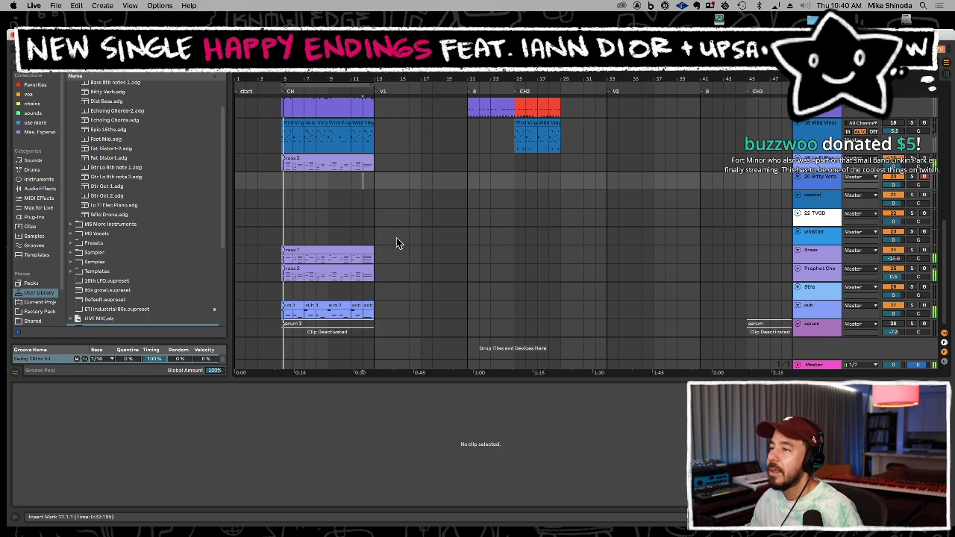
{"action": "left_click", "coordinate": [361, 252]}
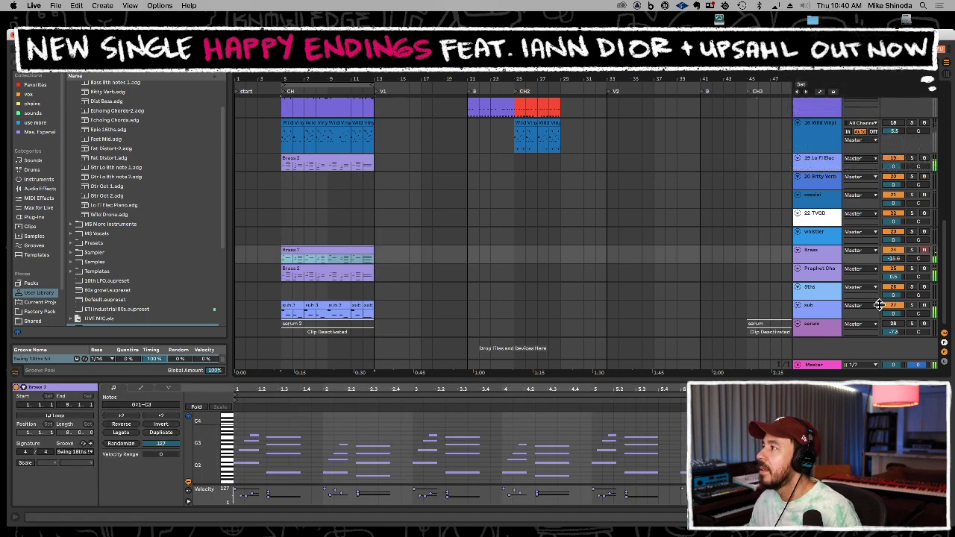
{"action": "scroll", "coordinate": [637, 251], "scroll_direction": "up", "scroll_amount": 3}
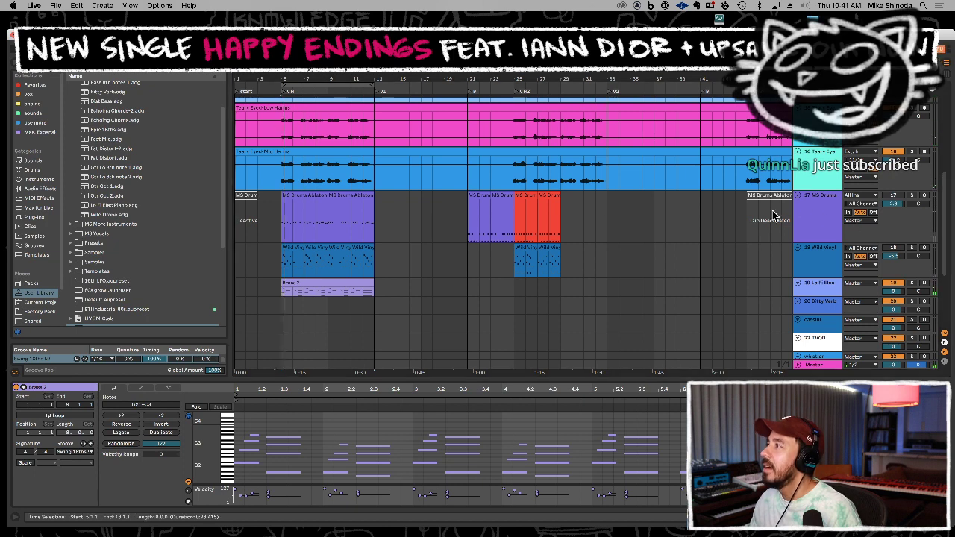
Freeze the MS Drums and Wild Vinyl tracks and check the CPU meter
{"action": "right_click", "coordinate": [636, 225]}
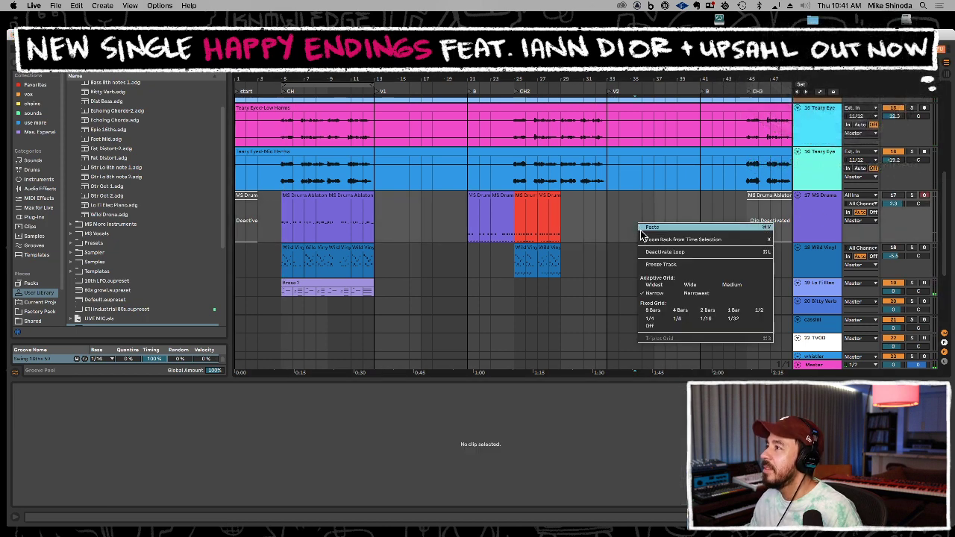
{"action": "left_click", "coordinate": [660, 265]}
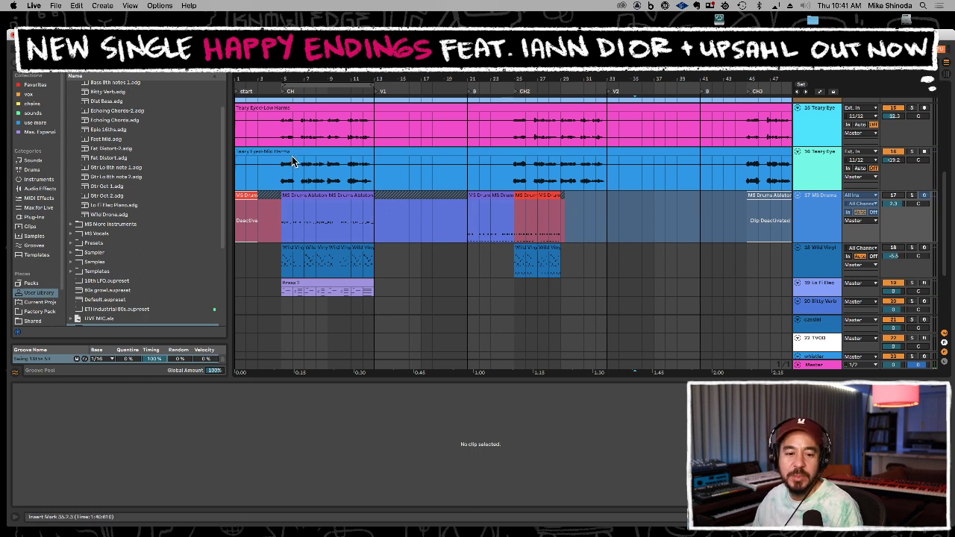
{"action": "key", "text": "space"}
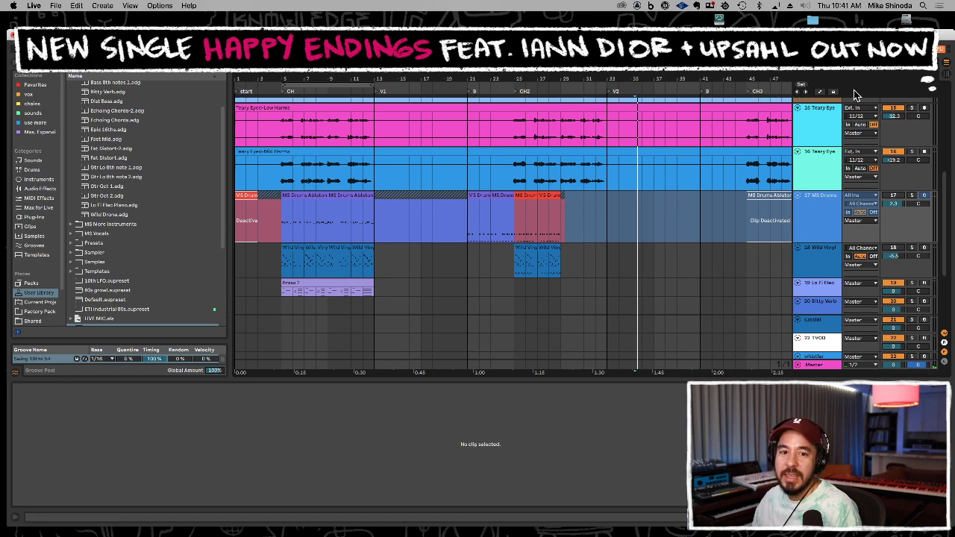
{"action": "left_click_drag", "start_coordinate": [876, 32], "coordinate": [877, 14]}
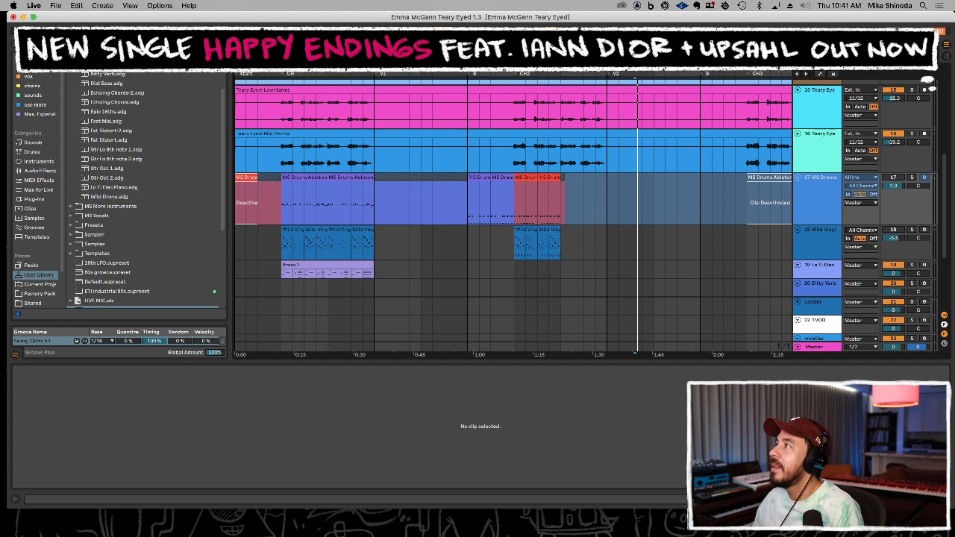
{"action": "right_click", "coordinate": [592, 242]}
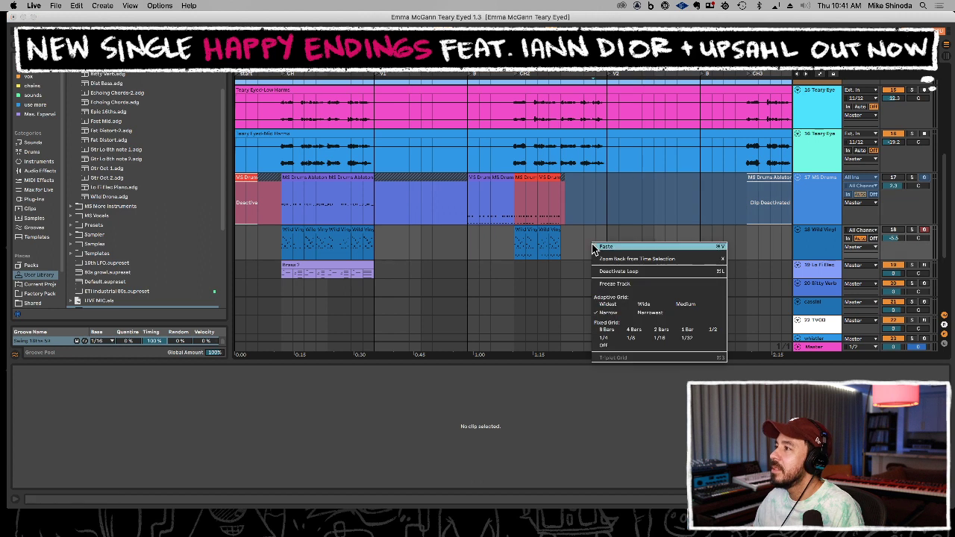
{"action": "left_click", "coordinate": [608, 285]}
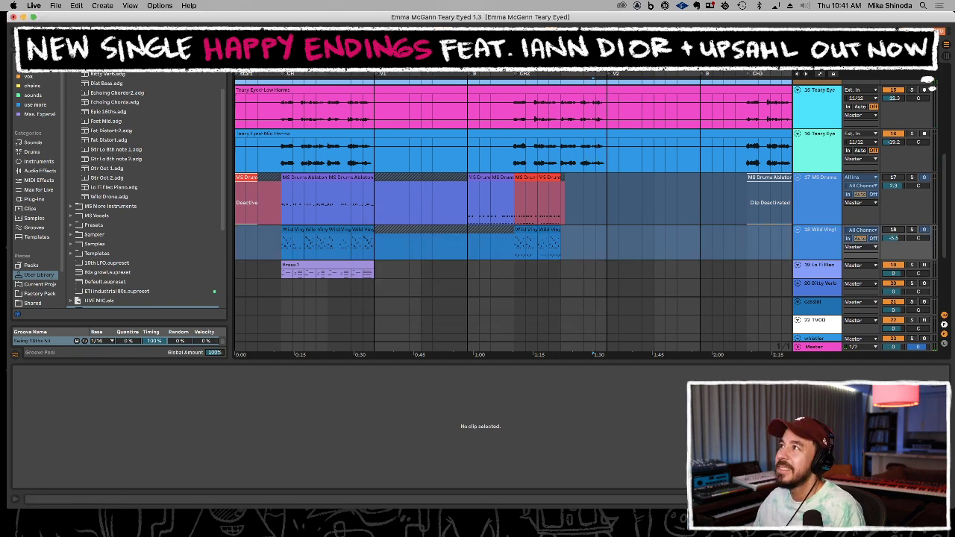
{"action": "left_click_drag", "start_coordinate": [627, 20], "coordinate": [613, 175]}
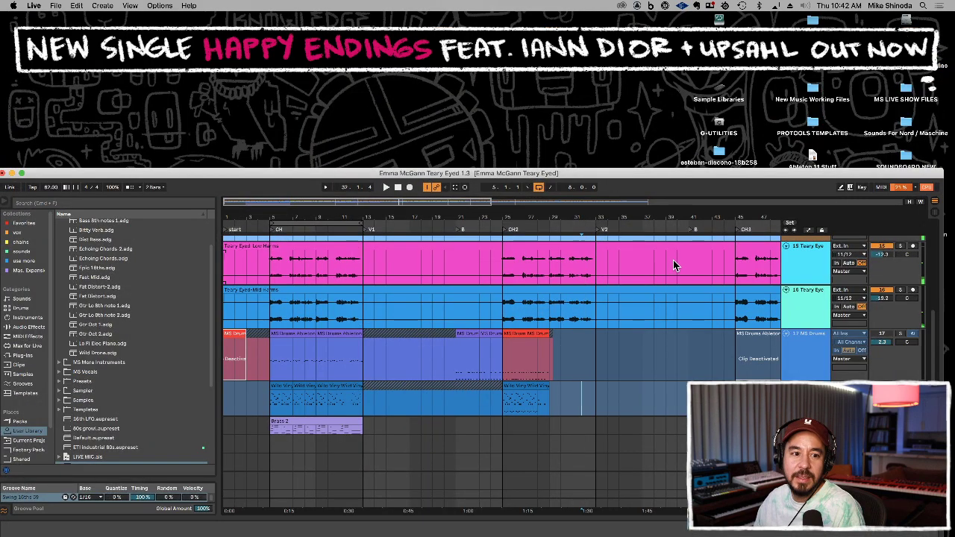
{"action": "double_click", "coordinate": [676, 172]}
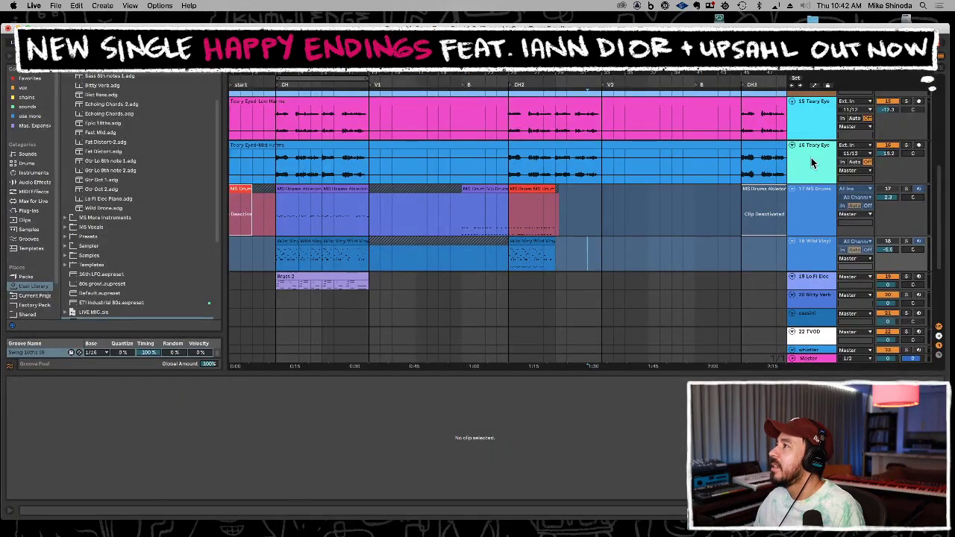
Examine the instrument devices on the Prophet Chorus and Brass tracks, including the Prophet Chorus sampler's Sample view
{"action": "scroll", "coordinate": [687, 314], "scroll_direction": "down", "scroll_amount": 5}
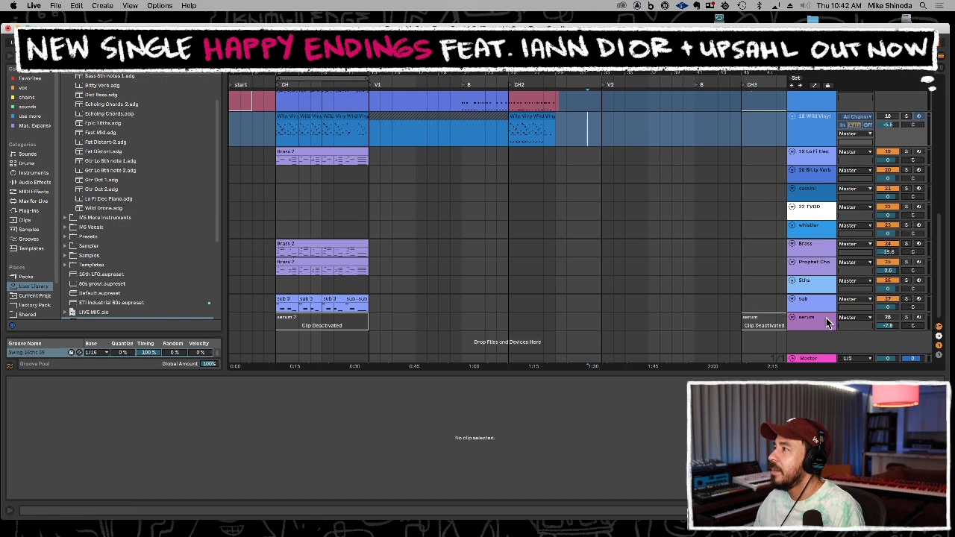
{"action": "left_click", "coordinate": [815, 268]}
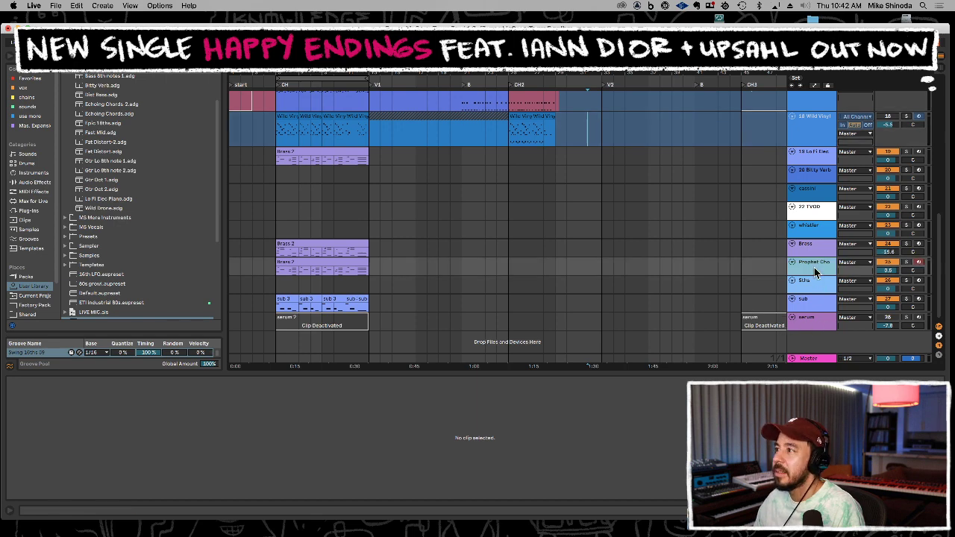
{"action": "double_click", "coordinate": [814, 267]}
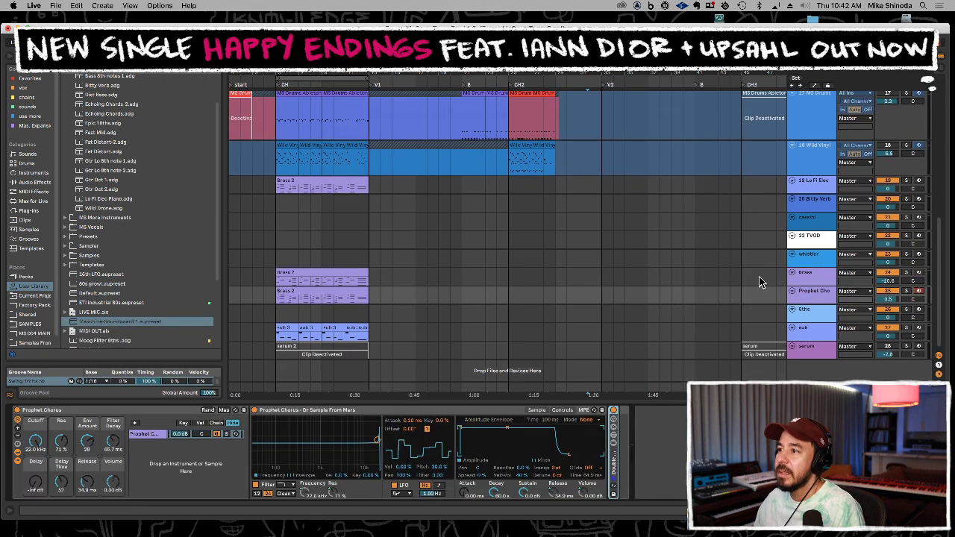
{"action": "left_click", "coordinate": [535, 411]}
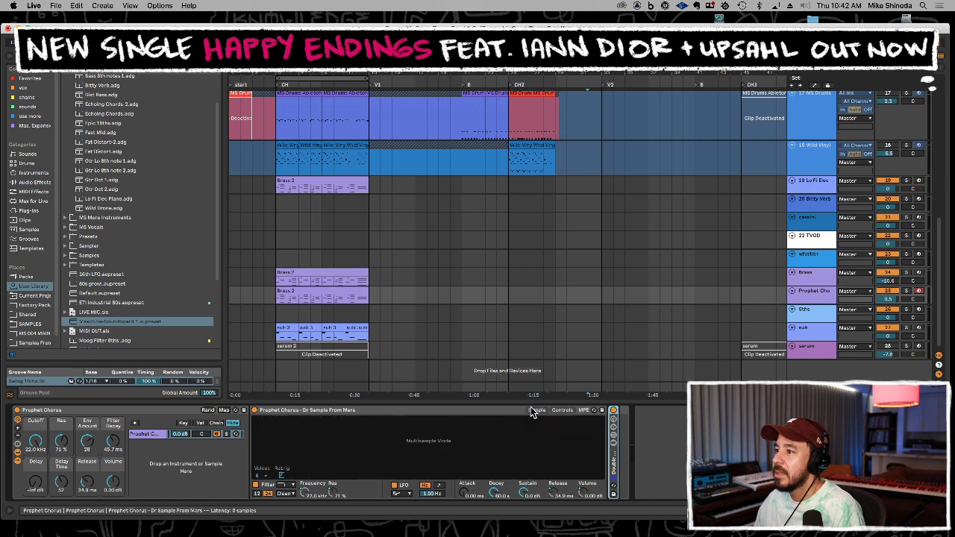
{"action": "left_click", "coordinate": [815, 277]}
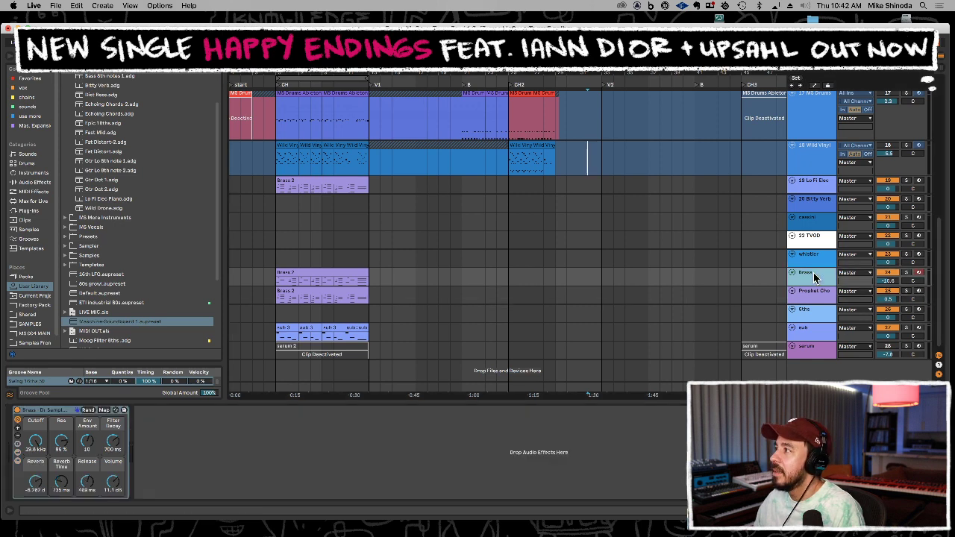
{"action": "left_click", "coordinate": [812, 298]}
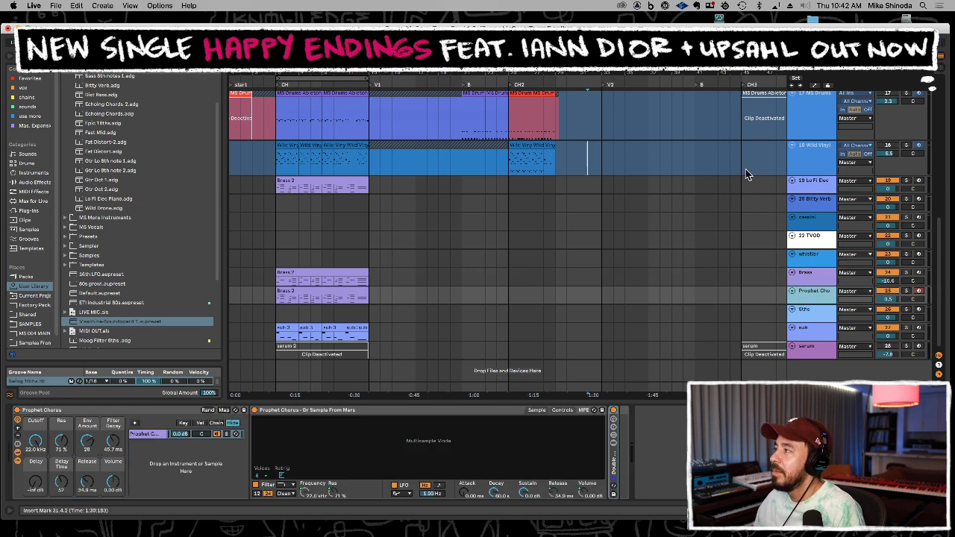
Play the song from bar 4, leading into the first chorus
{"action": "scroll", "coordinate": [747, 172], "scroll_direction": "up", "scroll_amount": 1}
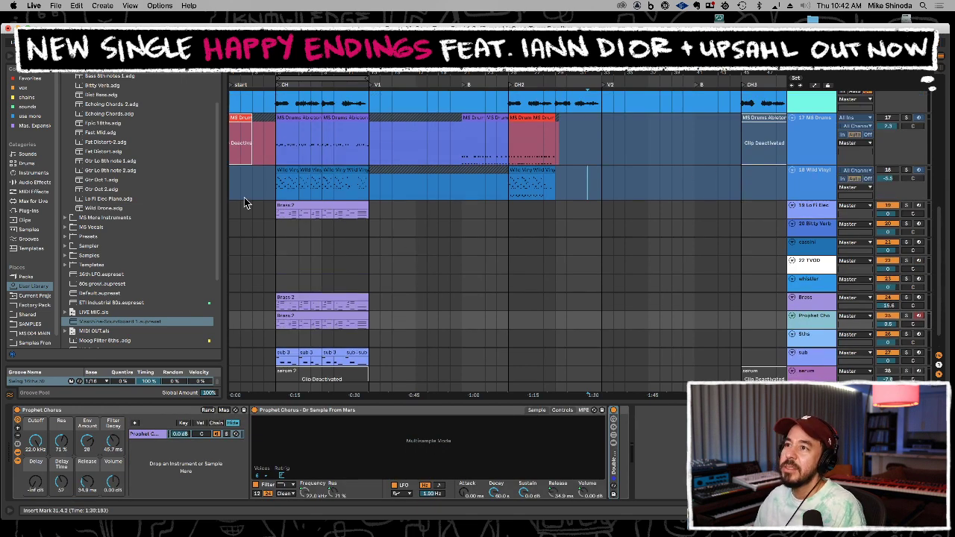
{"action": "left_click", "coordinate": [267, 231]}
{"action": "key", "text": "space"}
{"action": "left_click_drag", "start_coordinate": [345, 75], "coordinate": [355, 80]}
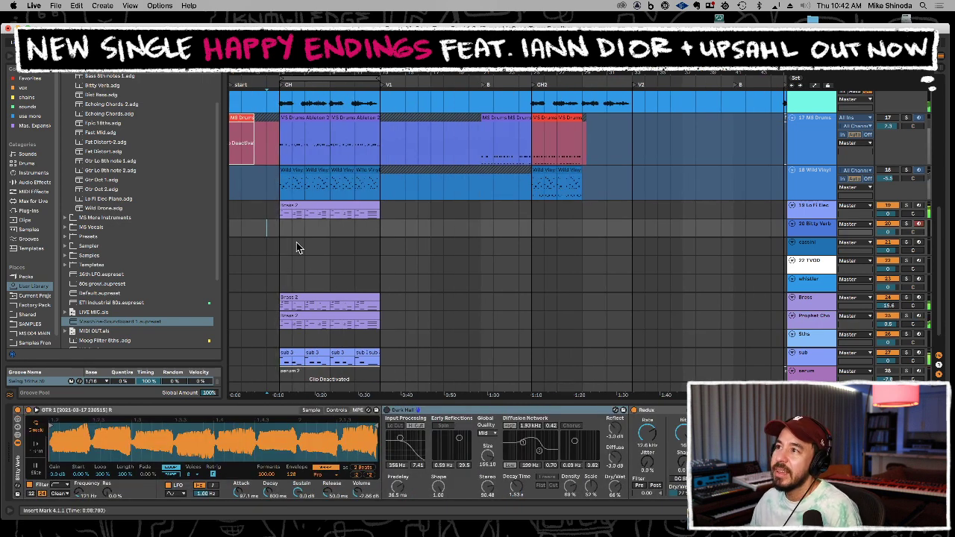
Try copying the first four bars of the Brass track's chorus clip to the song's start
{"action": "left_click_drag", "start_coordinate": [282, 311], "coordinate": [329, 314]}
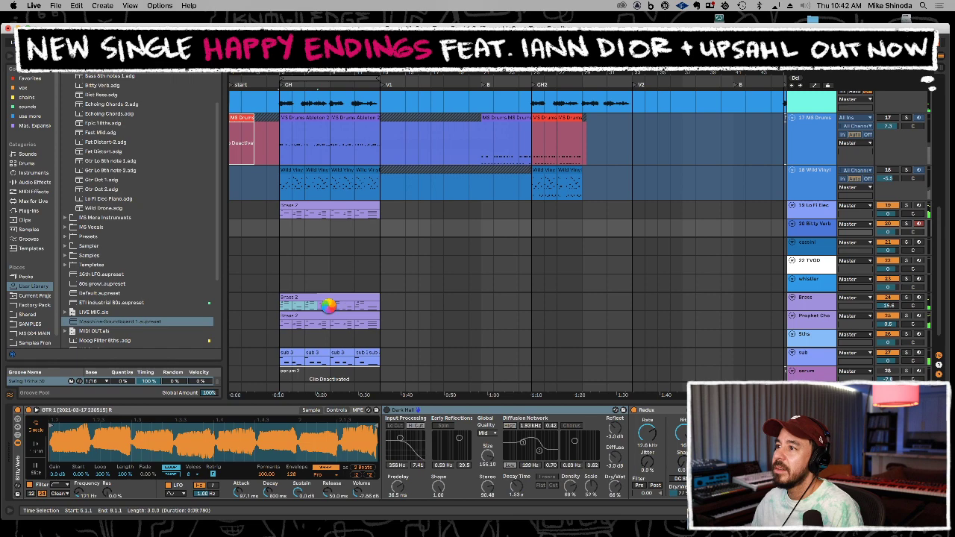
{"action": "left_click_drag", "start_coordinate": [329, 306], "coordinate": [154, 210]}
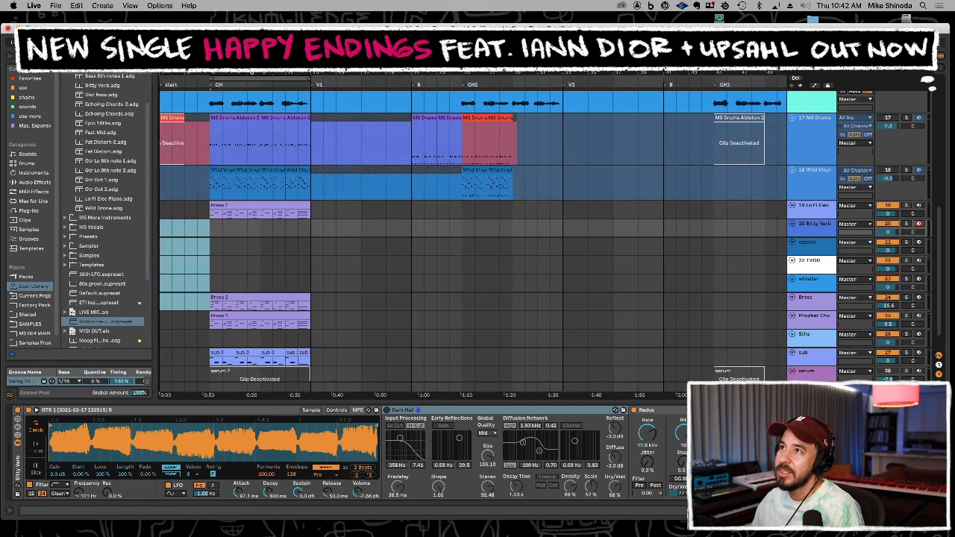
{"action": "left_click_drag", "start_coordinate": [214, 306], "coordinate": [261, 308]}
{"action": "key", "text": "super+c"}
{"action": "left_click_drag", "start_coordinate": [185, 303], "coordinate": [155, 301]}
{"action": "key", "text": "super+v"}
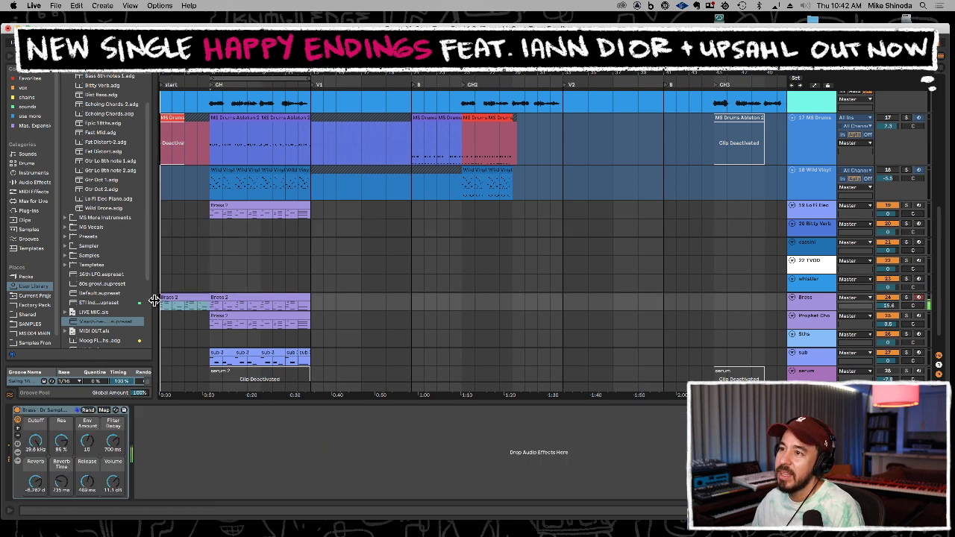
{"action": "key", "text": "super+z"}
Copy the first four bars of the Prophet Chorus track's chorus clip to the song's start and play the intro
{"action": "left_click", "coordinate": [211, 326]}
{"action": "key", "text": "space"}
{"action": "left_click_drag", "start_coordinate": [211, 326], "coordinate": [259, 325]}
{"action": "key", "text": "super+c"}
{"action": "left_click_drag", "start_coordinate": [200, 320], "coordinate": [149, 315]}
{"action": "key", "text": "super+v"}
{"action": "key", "text": "space"}
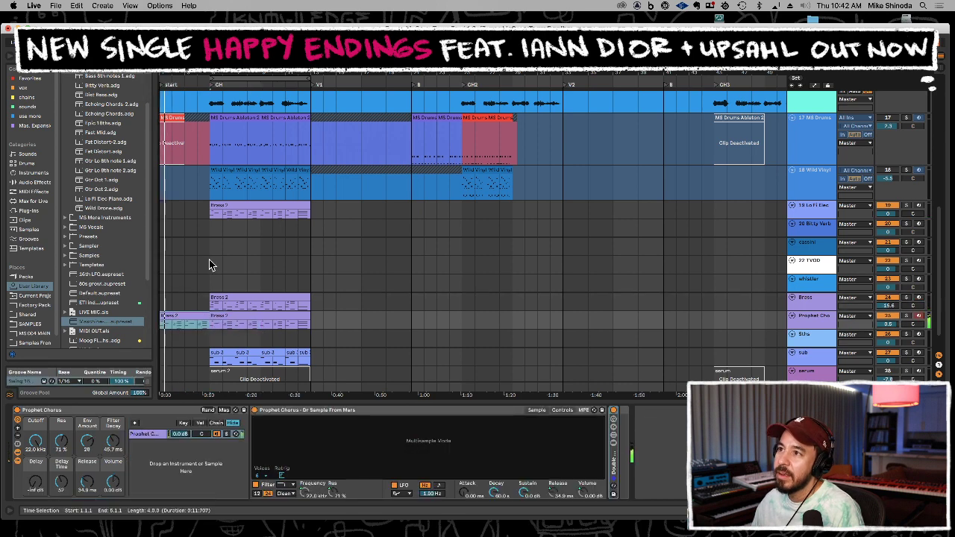
Move the guitar audio track down between the Wild Vinyl and Lo Fi Elec tracks
{"action": "scroll", "coordinate": [210, 212], "scroll_direction": "up", "scroll_amount": 5}
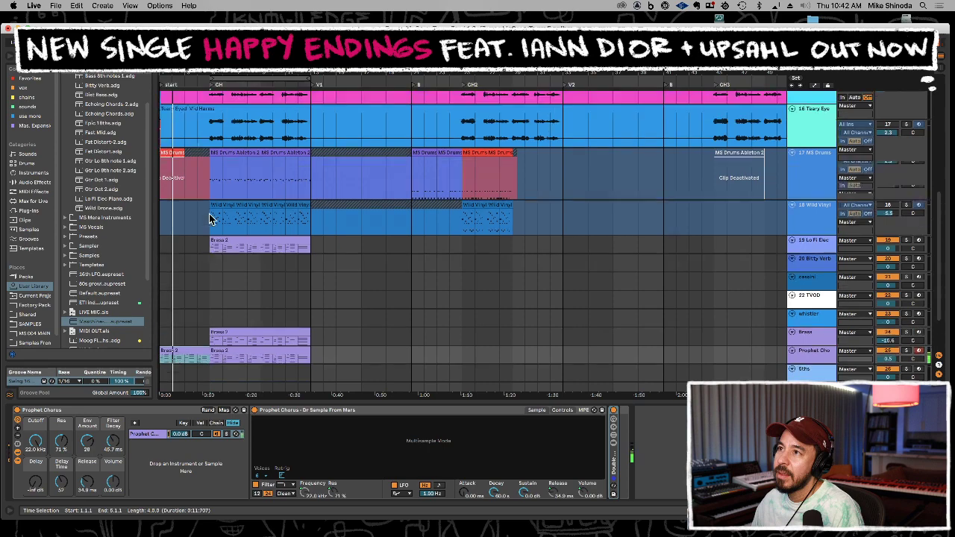
{"action": "scroll", "coordinate": [532, 164], "scroll_direction": "up", "scroll_amount": 3}
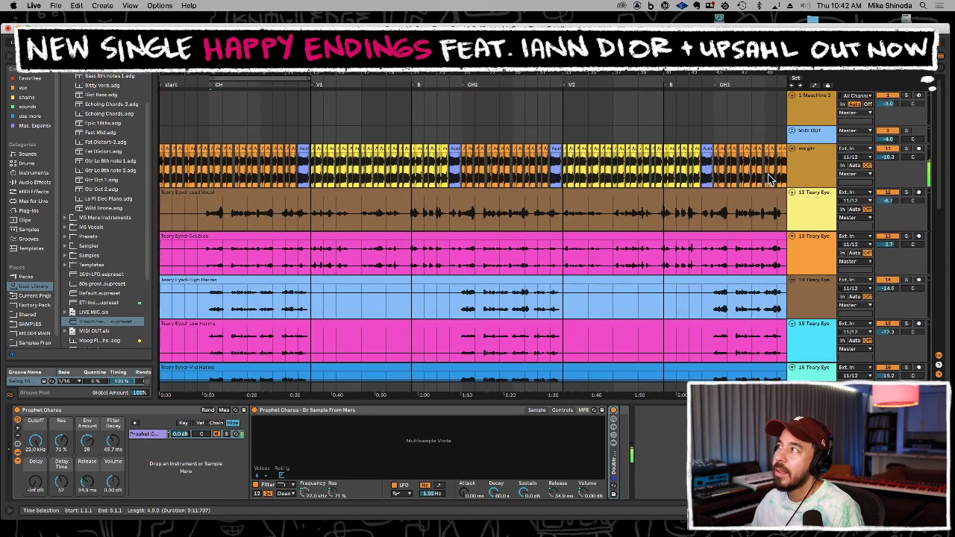
{"action": "left_click", "coordinate": [817, 154]}
{"action": "scroll", "coordinate": [810, 284], "scroll_direction": "down", "scroll_amount": 2}
{"action": "scroll", "coordinate": [809, 299], "scroll_direction": "down", "scroll_amount": 6}
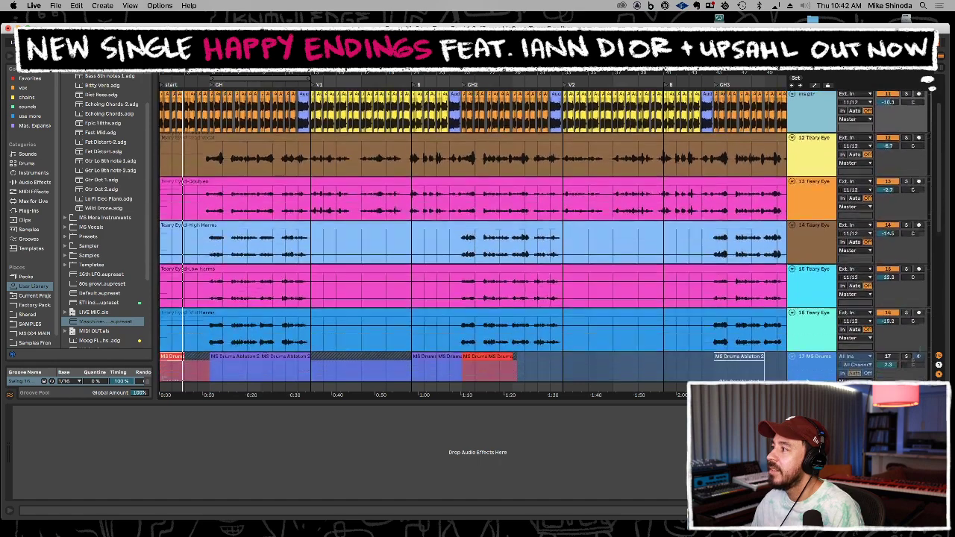
{"action": "scroll", "coordinate": [775, 348], "scroll_direction": "down", "scroll_amount": 2}
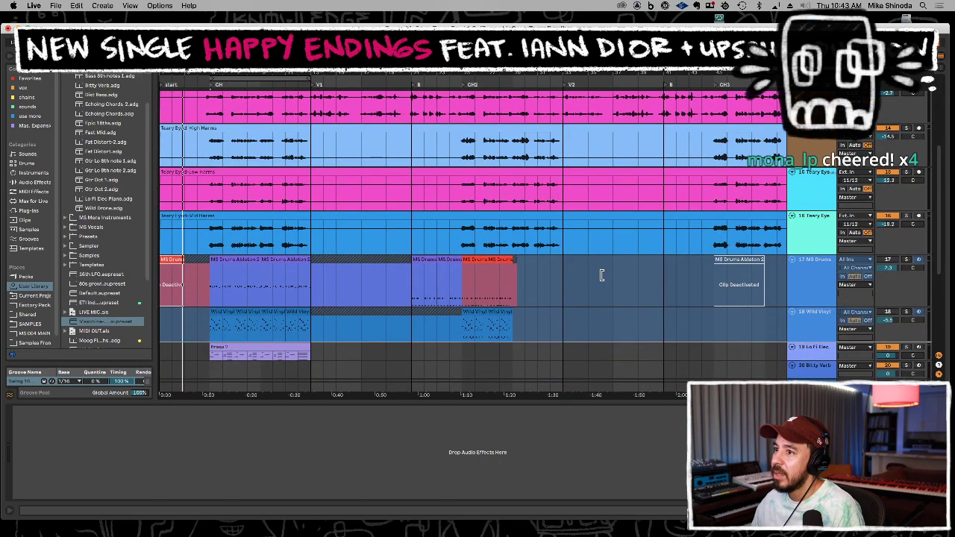
{"action": "scroll", "coordinate": [559, 282], "scroll_direction": "down", "scroll_amount": 9}
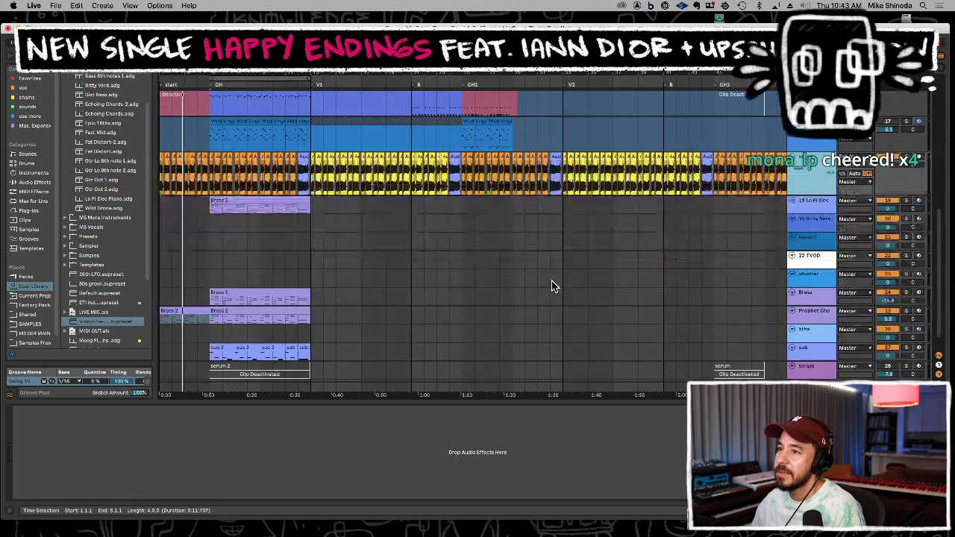
Deactivate the guitar clips in bars 1 to 4, then add a four-bar Brass 2 clip there on the Lo Fi Elec track and play it
{"action": "left_click_drag", "start_coordinate": [161, 168], "coordinate": [213, 165]}
{"action": "key", "text": "0"}
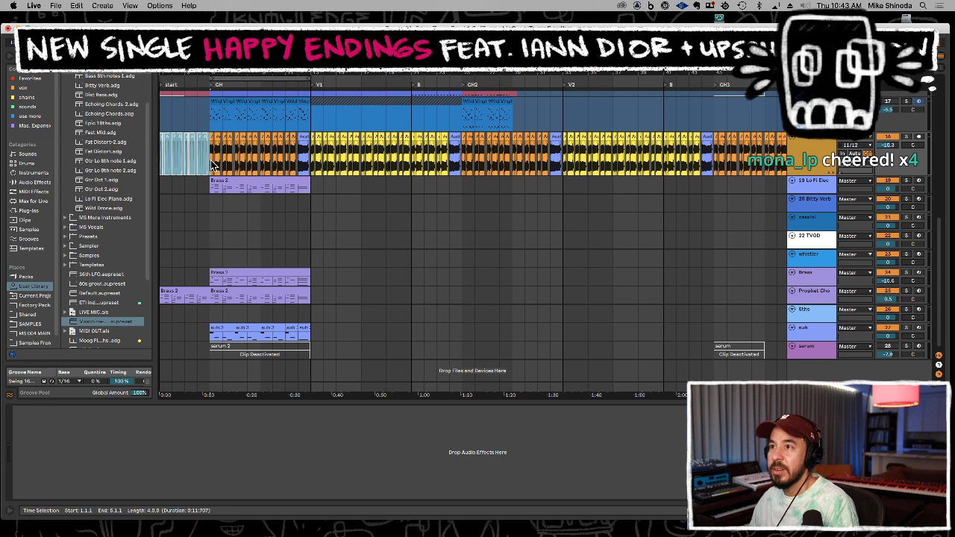
{"action": "left_click_drag", "start_coordinate": [210, 188], "coordinate": [160, 185]}
{"action": "key", "text": "space"}
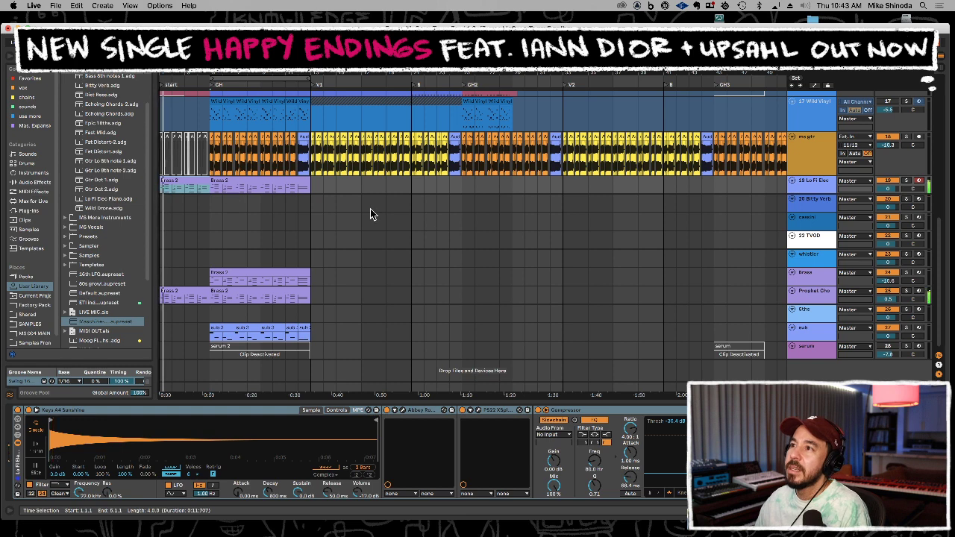
Check the Abbey Road vinyl plug-in's settings on the Lo Fi Elec track during playback
{"action": "left_click", "coordinate": [814, 184]}
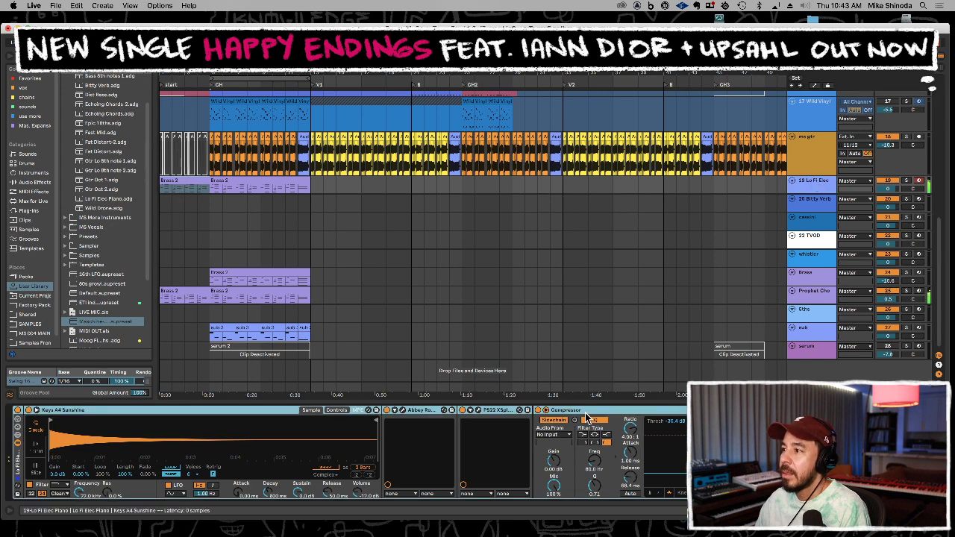
{"action": "left_click", "coordinate": [403, 410]}
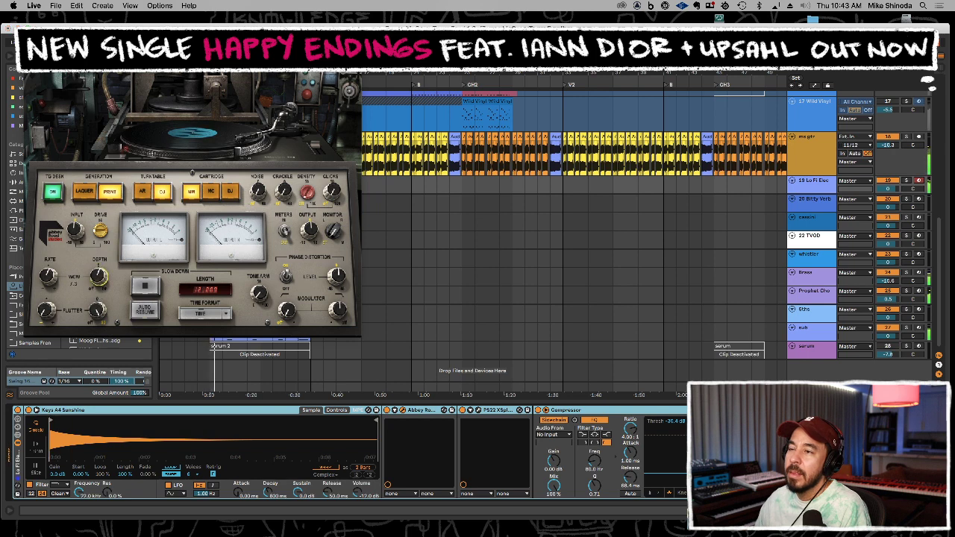
{"action": "left_click", "coordinate": [30, 65]}
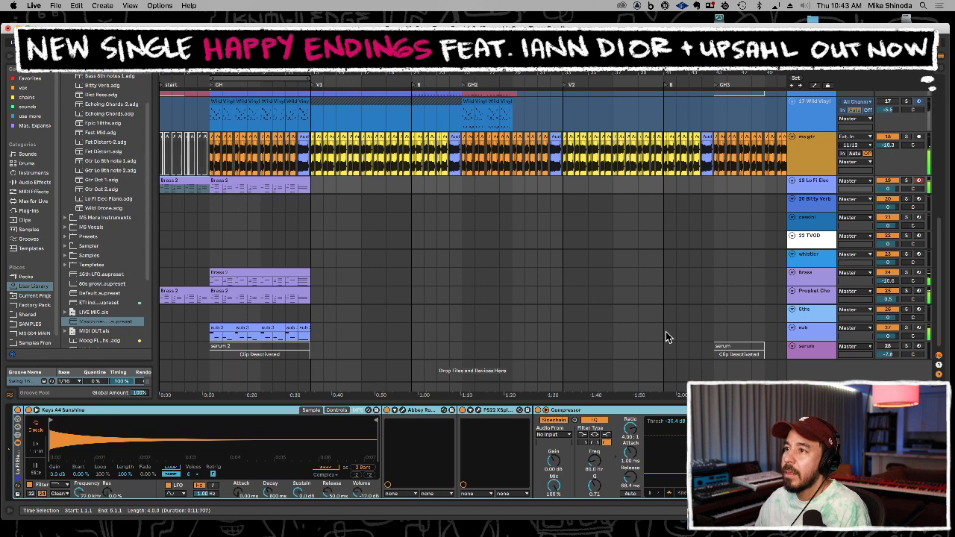
Move the Brass, Prophet Chorus and sub tracks directly below the Lo Fi Elec track and save the set
{"action": "left_click", "coordinate": [821, 329]}
{"action": "left_click", "coordinate": [815, 299]}
{"action": "left_click_drag", "start_coordinate": [812, 275], "coordinate": [809, 191]}
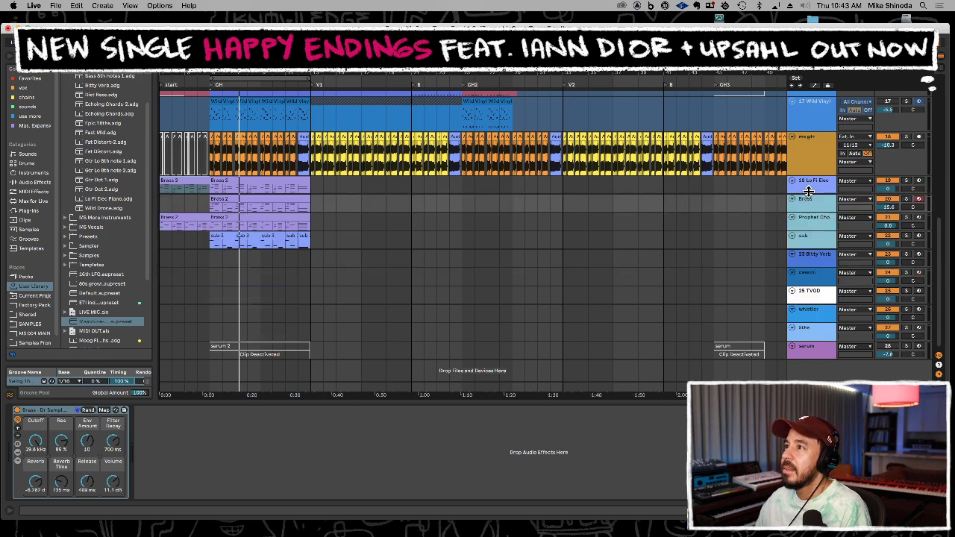
{"action": "key", "text": "super+s"}
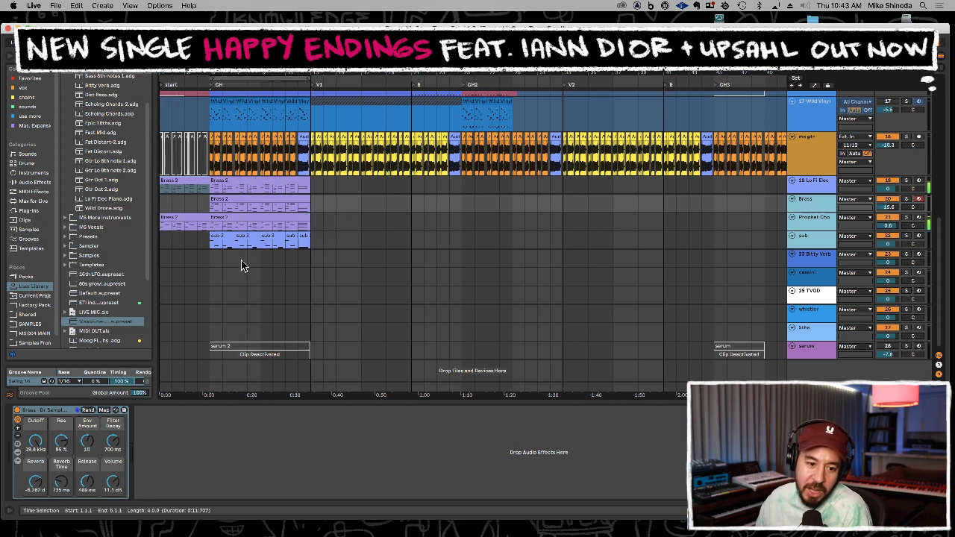
Play from bar 4 into the first chorus and set the sub track's volume to -1.1 dB
{"action": "left_click", "coordinate": [200, 262]}
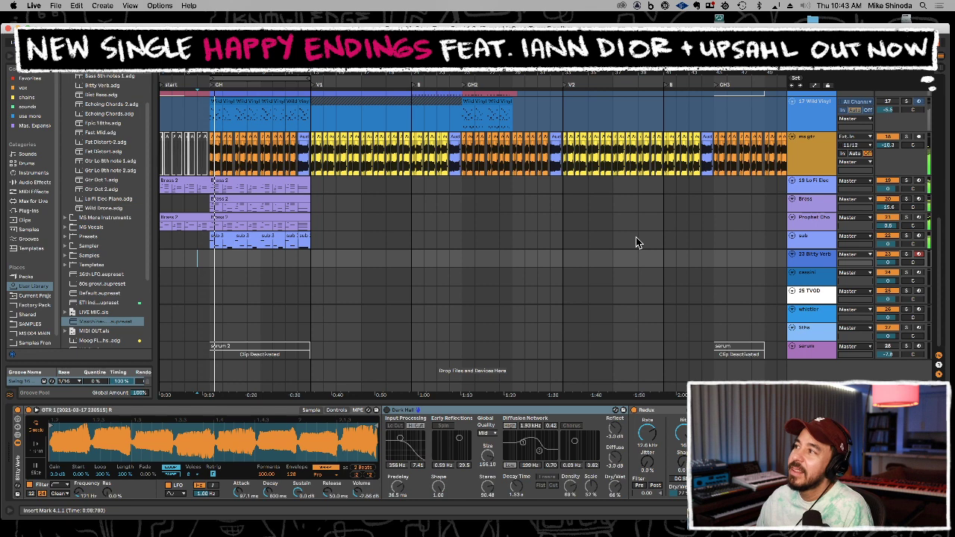
{"action": "left_click", "coordinate": [830, 242]}
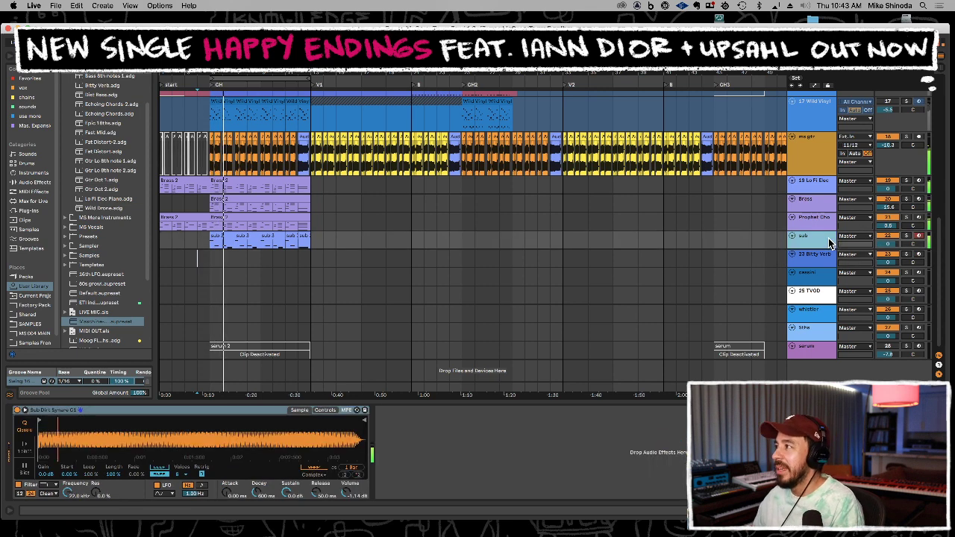
{"action": "key", "text": "Down"}
{"action": "key", "text": "Down"}
{"action": "key", "text": "Down"}
{"action": "key", "text": "Up"}
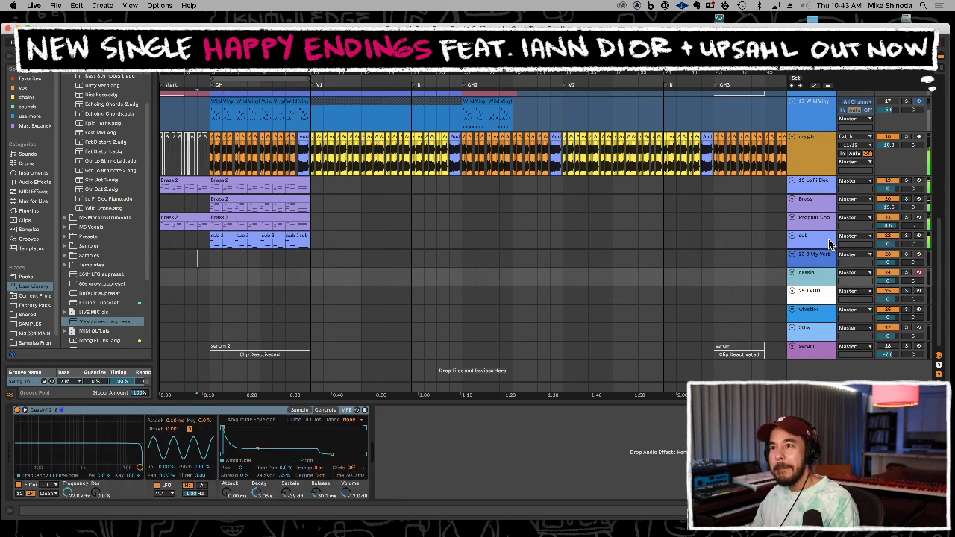
{"action": "left_click_drag", "start_coordinate": [888, 244], "coordinate": [888, 239]}
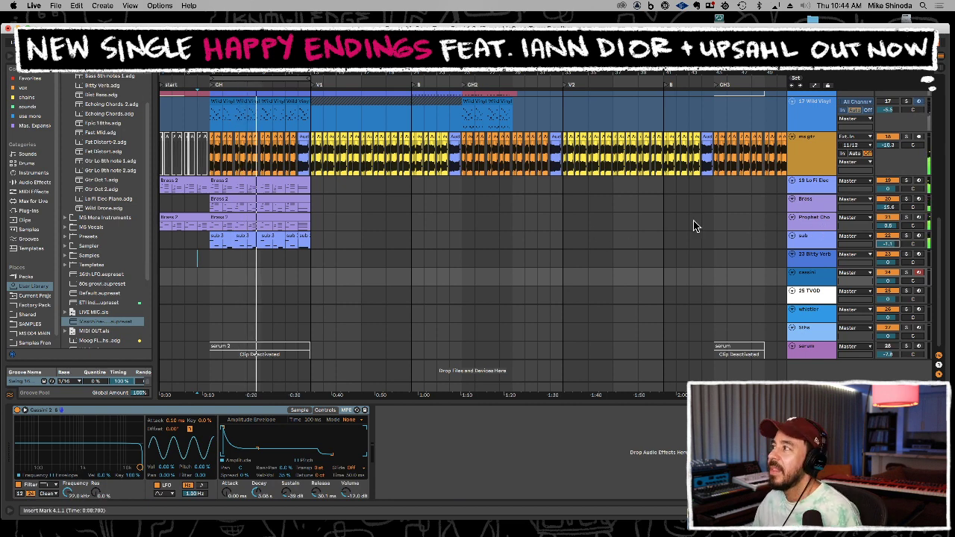
Group the Lo Fi Elec, Brass, Prophet Chorus and sub tracks
{"action": "left_click", "coordinate": [811, 241]}
{"action": "left_click", "coordinate": [819, 188]}
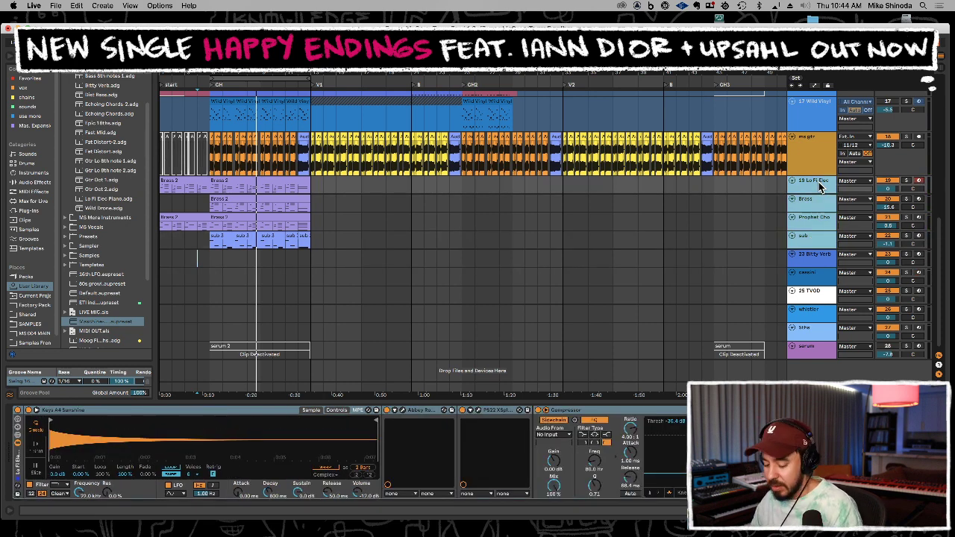
{"action": "key", "text": "super+d"}
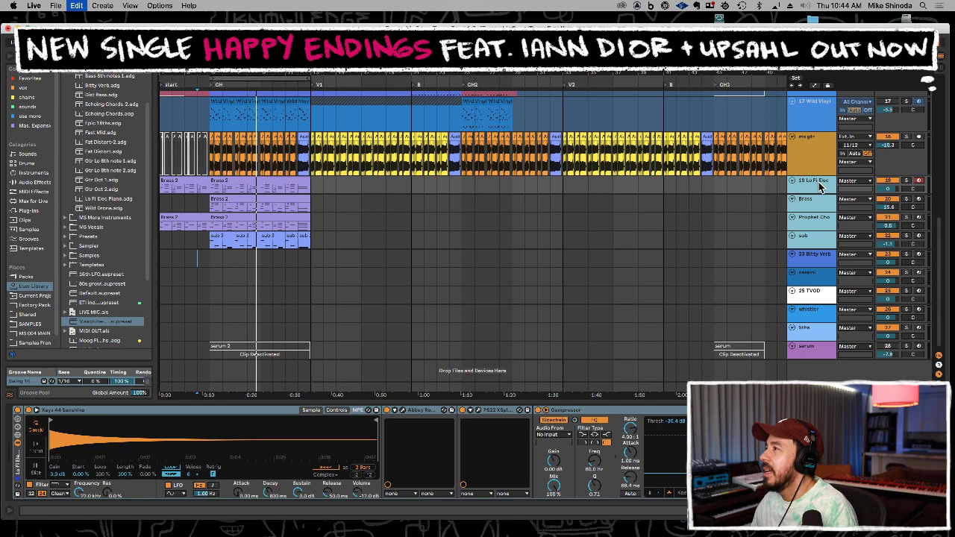
{"action": "key", "text": "super+g"}
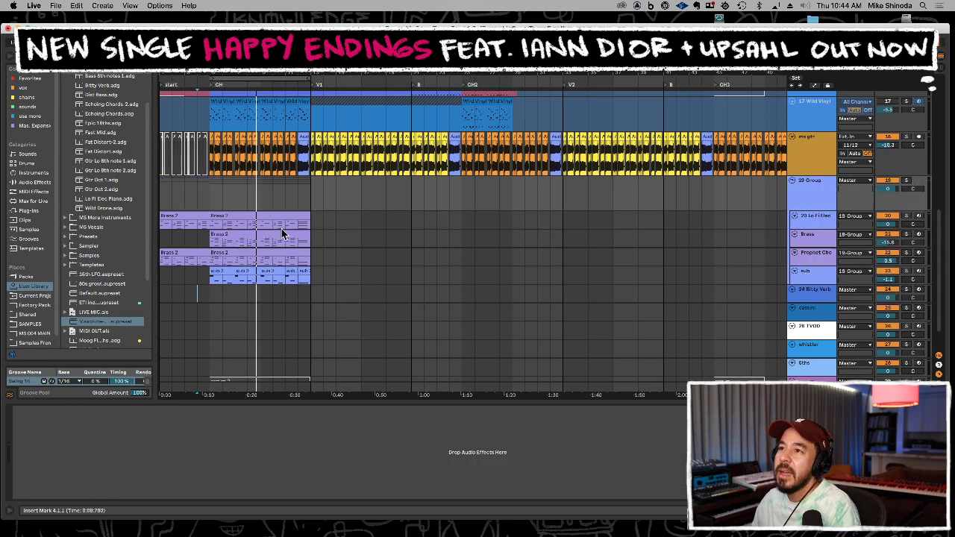
Find the Xfer Records LFOTool plug-in and add it to the new track group
{"action": "scroll", "coordinate": [146, 284], "scroll_direction": "down", "scroll_amount": 3}
{"action": "scroll", "coordinate": [146, 291], "scroll_direction": "down", "scroll_amount": 2}
{"action": "scroll", "coordinate": [147, 303], "scroll_direction": "up", "scroll_amount": 5}
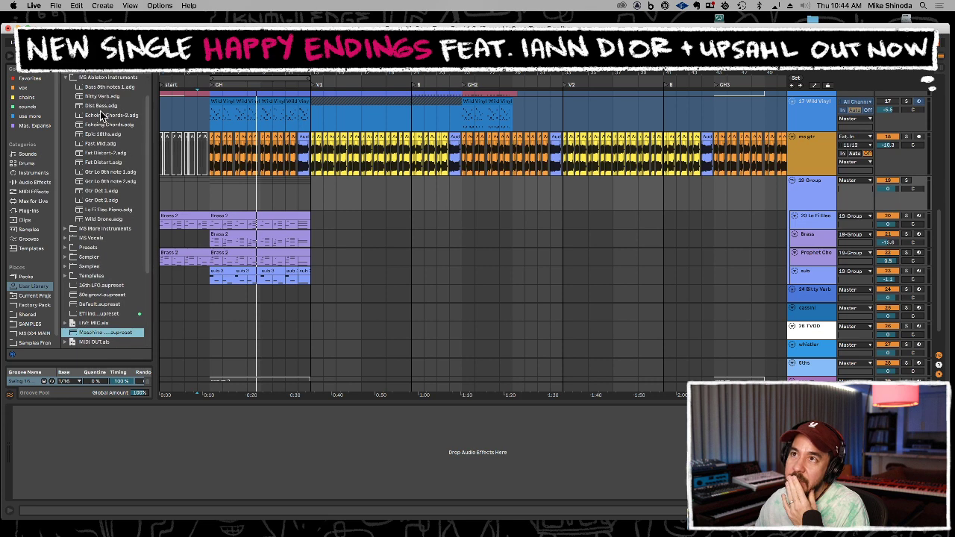
{"action": "left_click", "coordinate": [30, 211]}
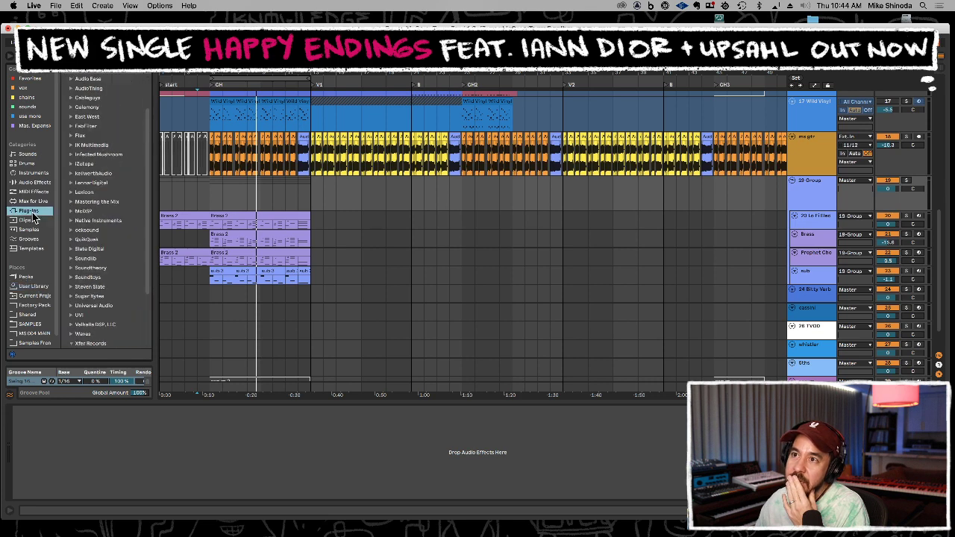
{"action": "scroll", "coordinate": [109, 287], "scroll_direction": "down", "scroll_amount": 3}
{"action": "left_click", "coordinate": [102, 277]}
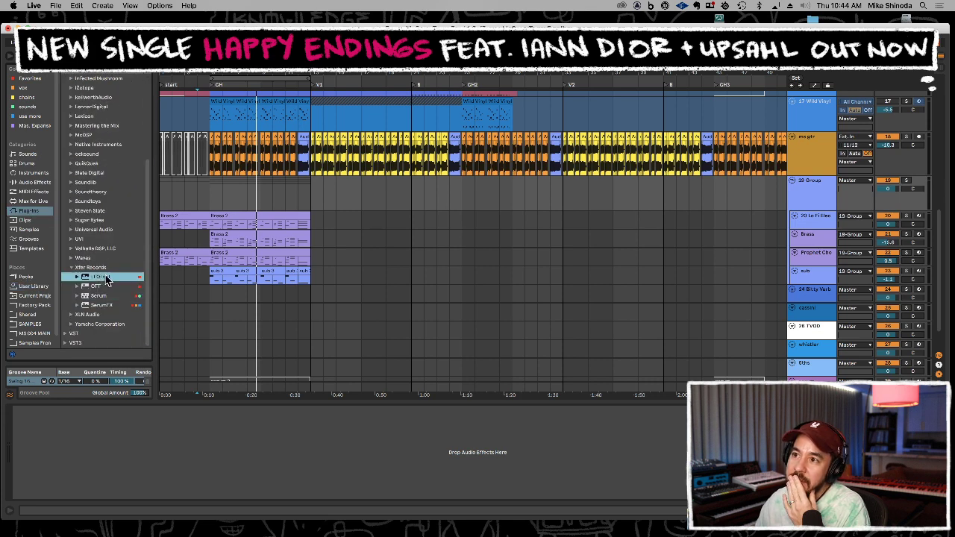
{"action": "left_click_drag", "start_coordinate": [347, 447], "coordinate": [346, 444]}
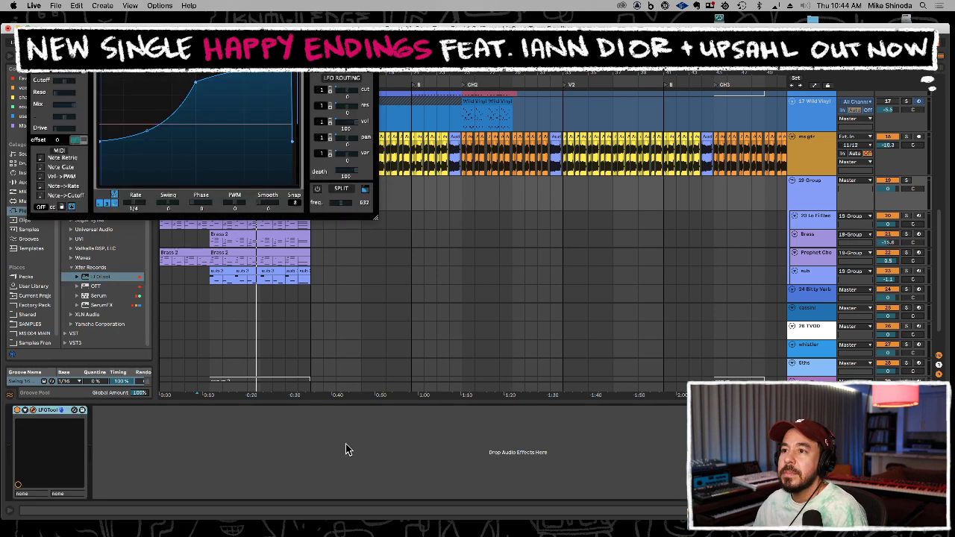
Shape the LFOTool volume curve during playback, lowering its start point to about the bottom and raising the middle point, and close the plug-in window
{"action": "left_click_drag", "start_coordinate": [102, 147], "coordinate": [101, 166]}
{"action": "key", "text": "space"}
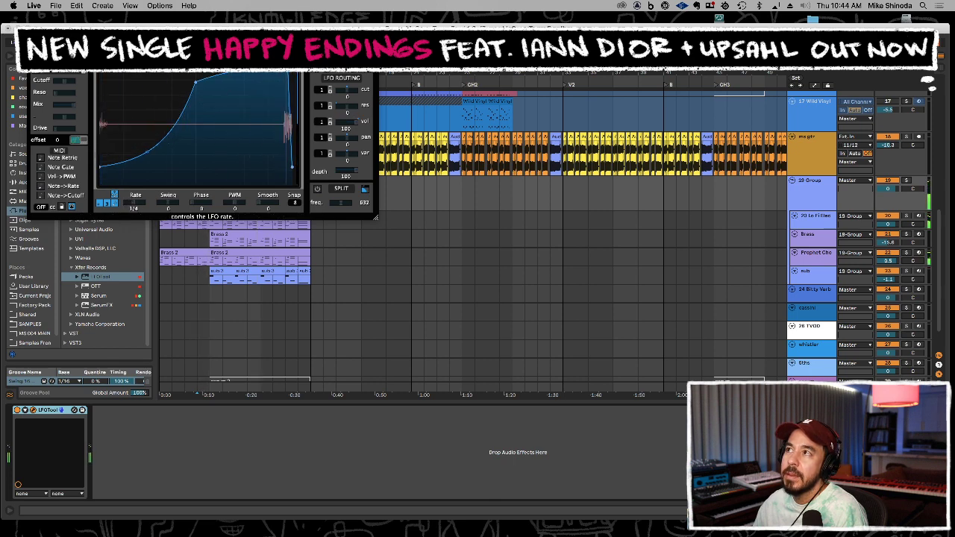
{"action": "left_click_drag", "start_coordinate": [196, 82], "coordinate": [196, 75]}
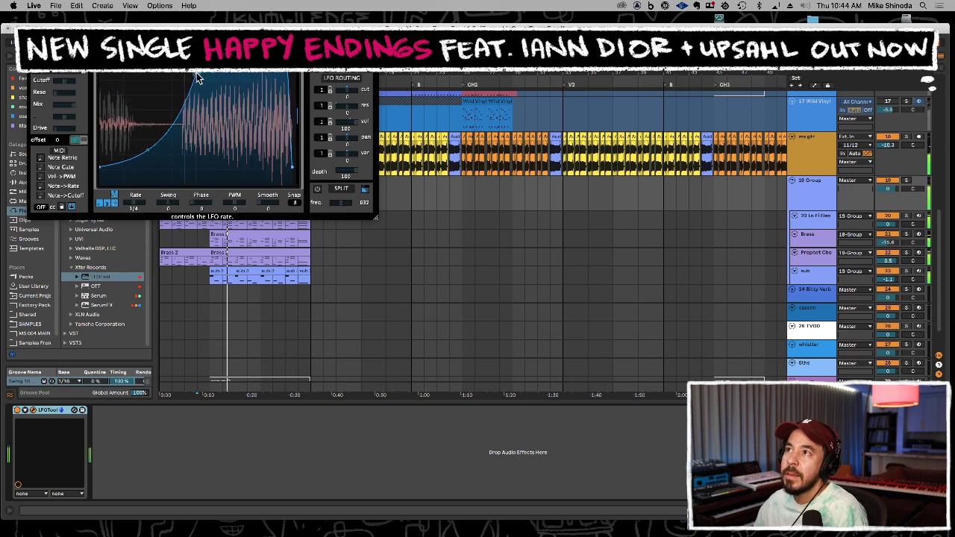
{"action": "left_click", "coordinate": [33, 34]}
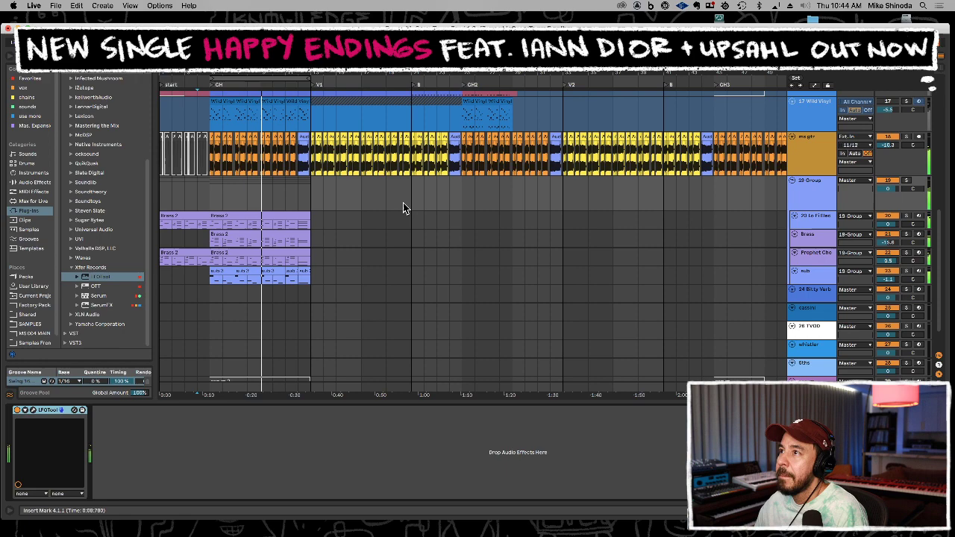
Listen to the new track group on its own, followed by the Lo Fi Elec track alone, and return to the full mix
{"action": "scroll", "coordinate": [571, 214], "scroll_direction": "up", "scroll_amount": 3}
{"action": "scroll", "coordinate": [571, 212], "scroll_direction": "up", "scroll_amount": 5}
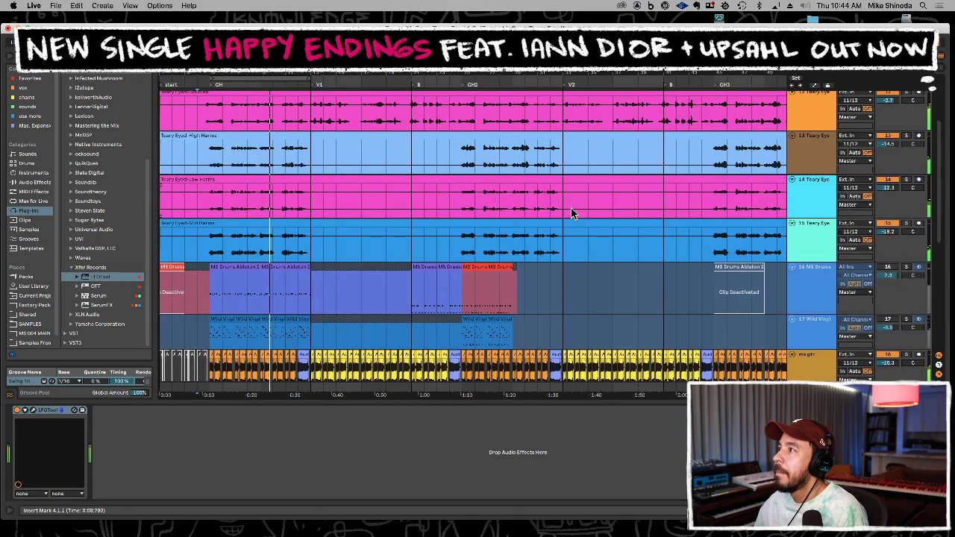
{"action": "scroll", "coordinate": [609, 287], "scroll_direction": "down", "scroll_amount": 7}
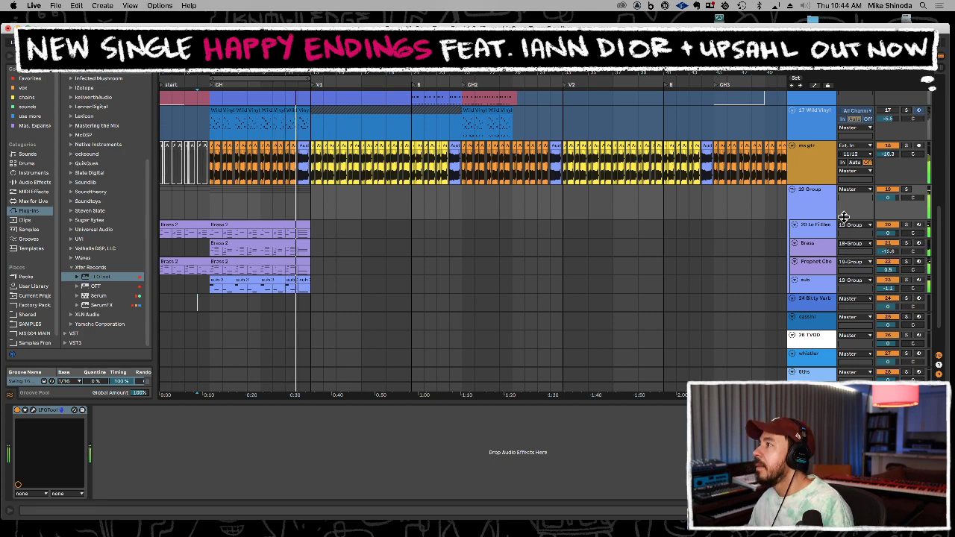
{"action": "left_click", "coordinate": [907, 191]}
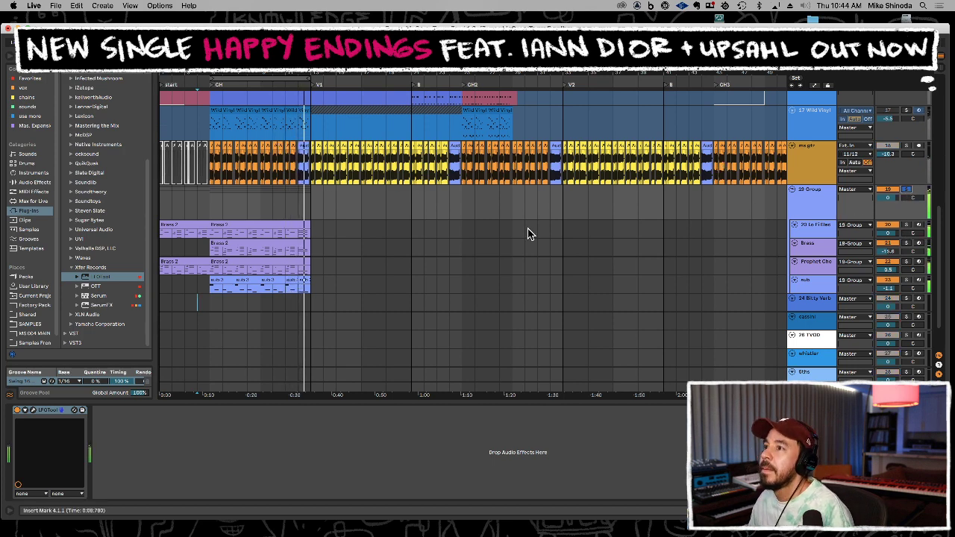
{"action": "left_click", "coordinate": [812, 228]}
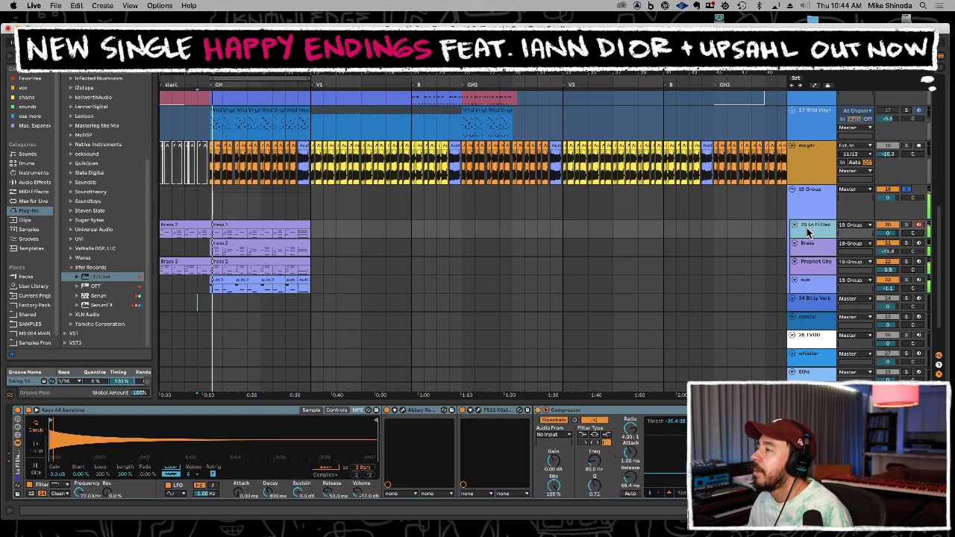
{"action": "left_click", "coordinate": [905, 225]}
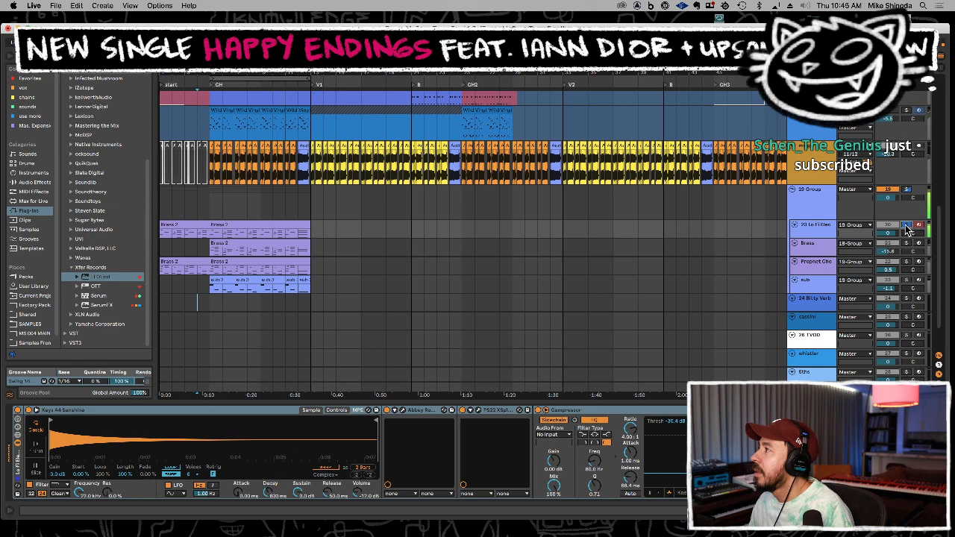
{"action": "left_click", "coordinate": [903, 225]}
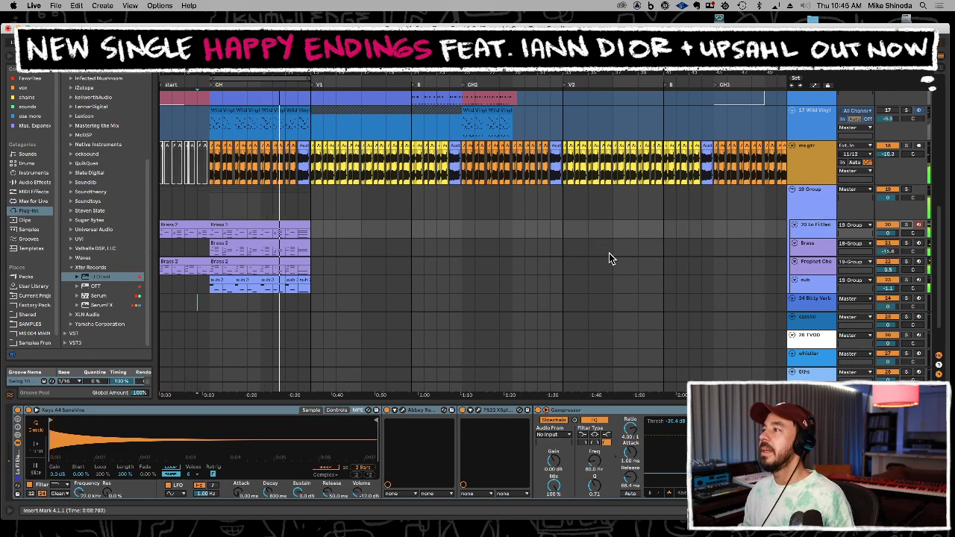
Check the unused instrument tracks below the group and delete the 5ths and Bitty Verb tracks
{"action": "scroll", "coordinate": [726, 317], "scroll_direction": "down", "scroll_amount": 3}
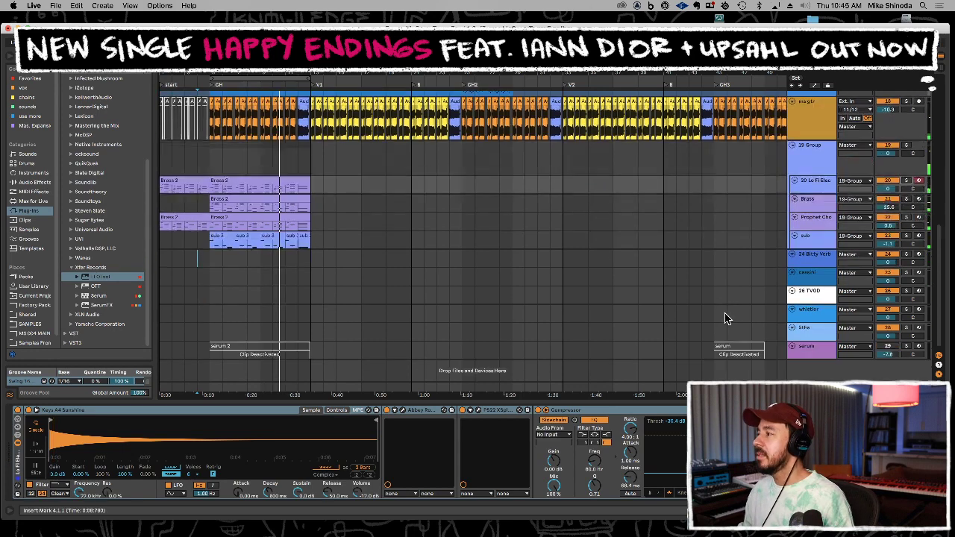
{"action": "left_click", "coordinate": [818, 350]}
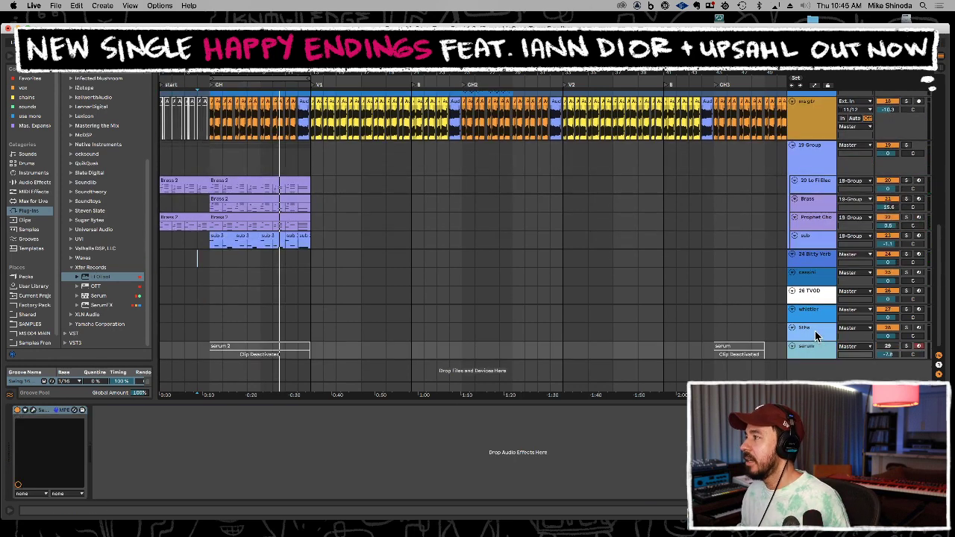
{"action": "left_click", "coordinate": [815, 330]}
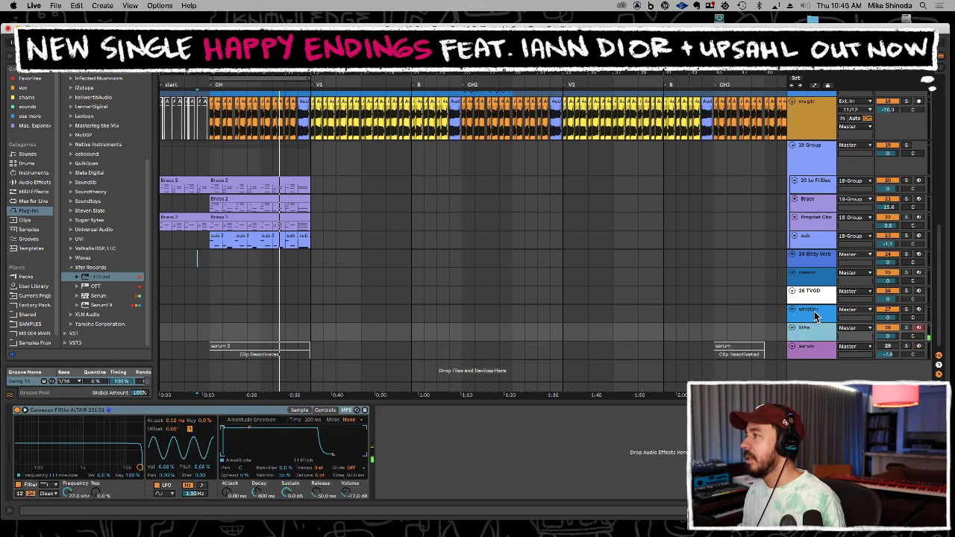
{"action": "key", "text": "Delete"}
{"action": "left_click", "coordinate": [814, 297]}
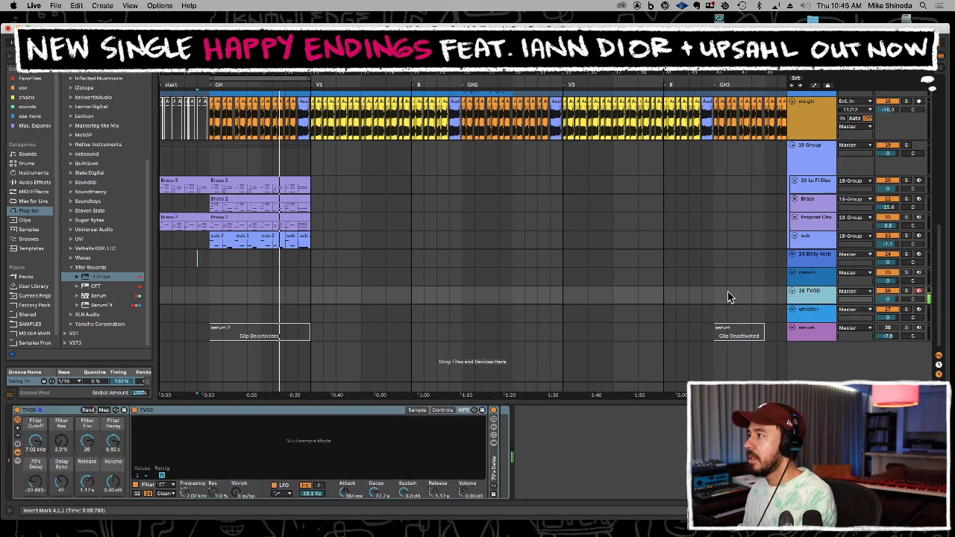
{"action": "left_click", "coordinate": [823, 278]}
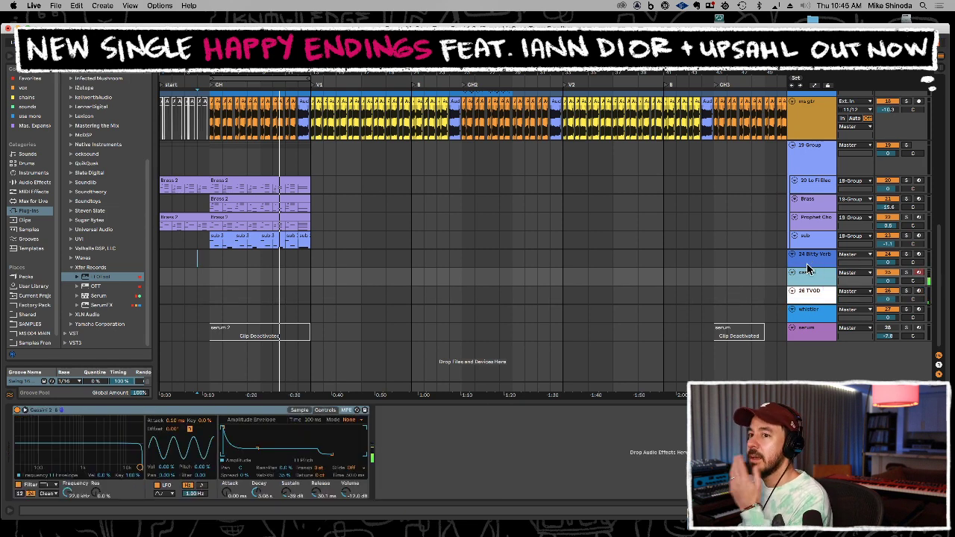
{"action": "left_click", "coordinate": [812, 254]}
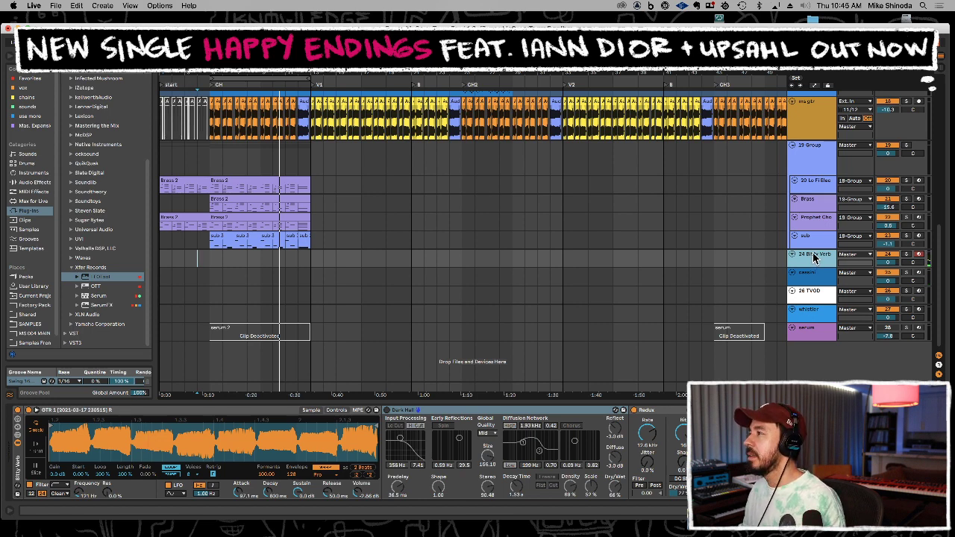
{"action": "key", "text": "Delete"}
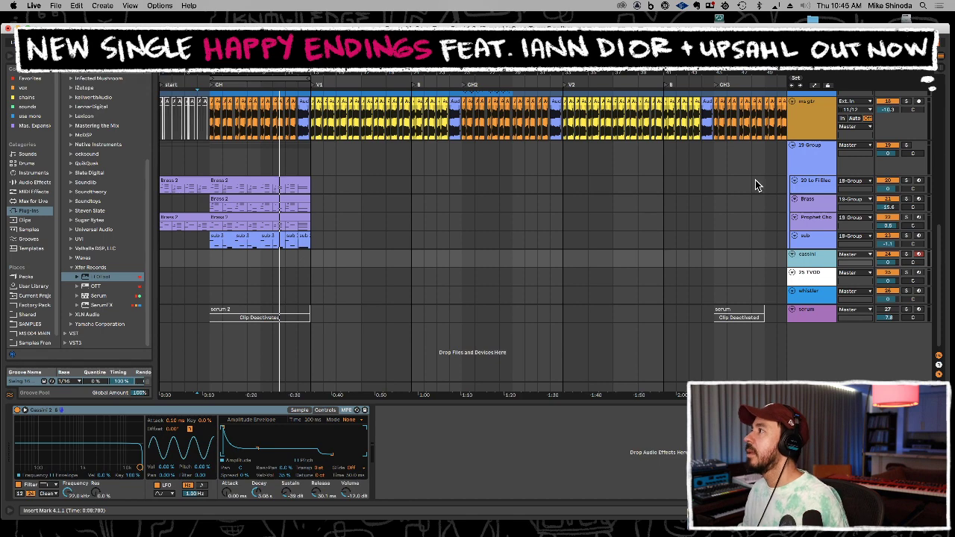
Delete the deactivated MS Drums track and play the arrangement from the start of the first chorus
{"action": "scroll", "coordinate": [783, 163], "scroll_direction": "up", "scroll_amount": 5}
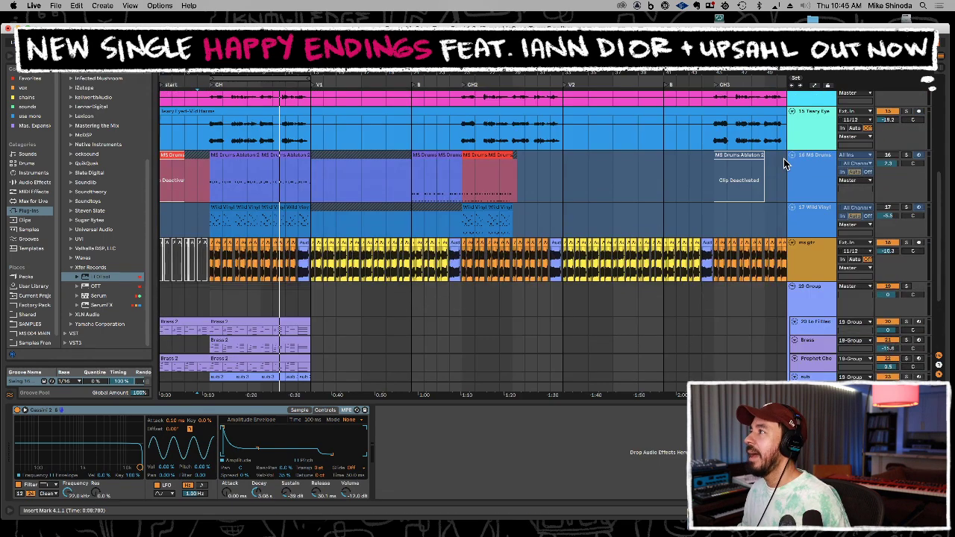
{"action": "left_click", "coordinate": [814, 168]}
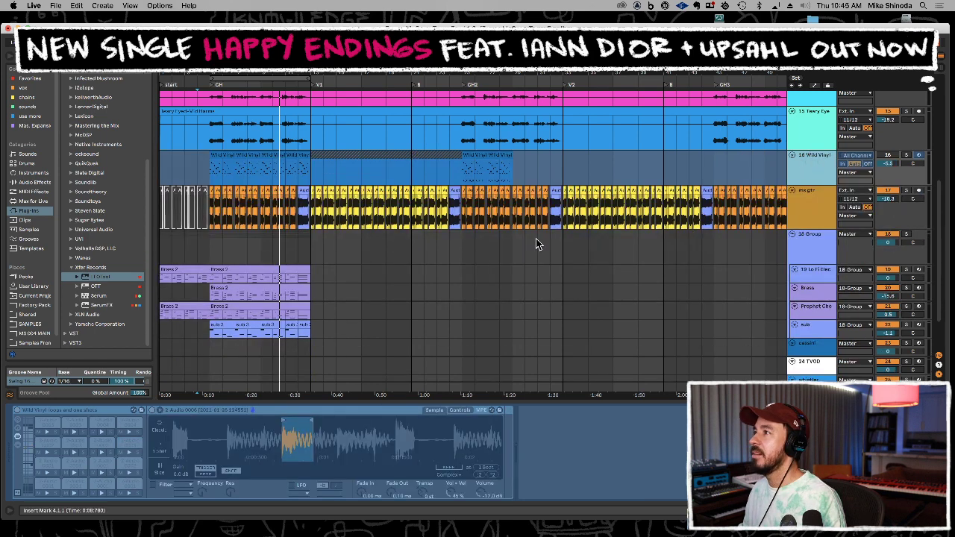
{"action": "left_click", "coordinate": [210, 174]}
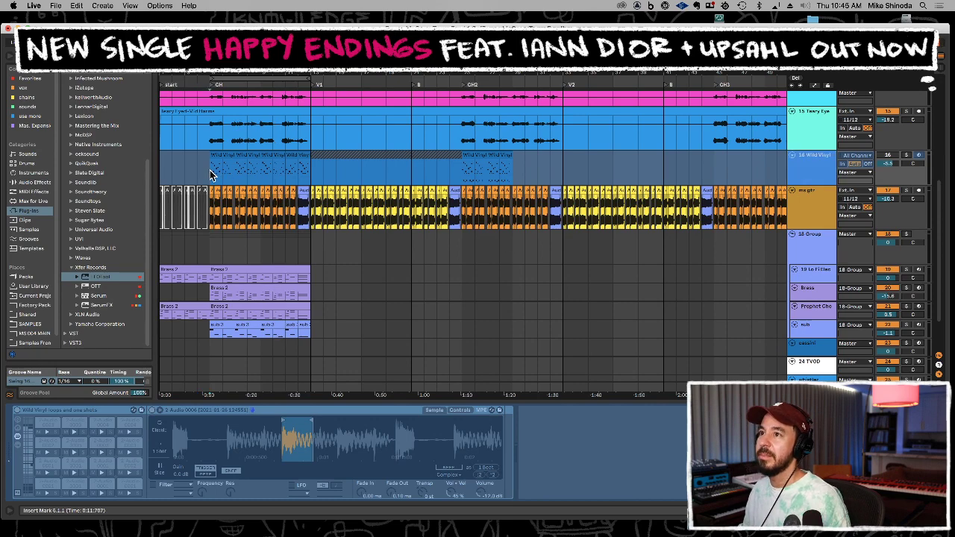
{"action": "scroll", "coordinate": [458, 280], "scroll_direction": "down", "scroll_amount": 3}
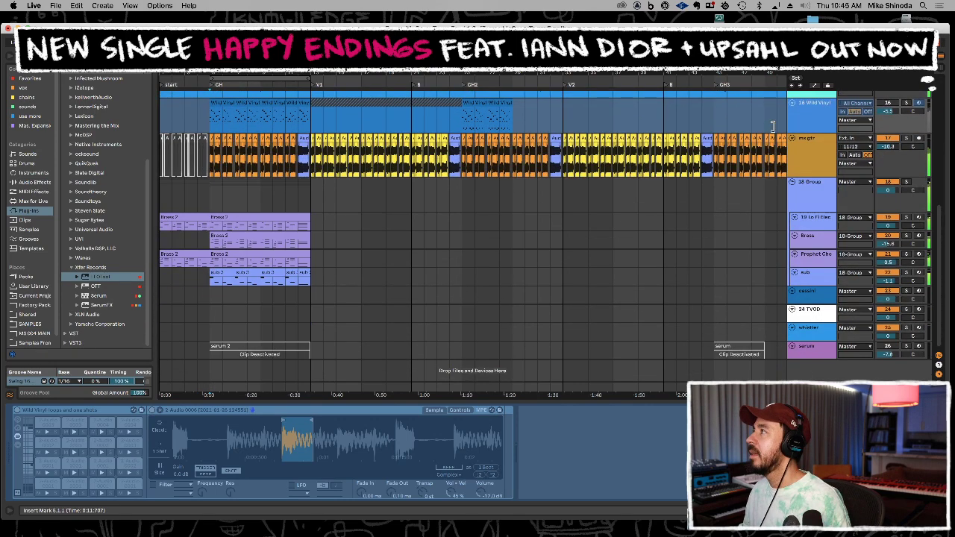
{"action": "left_click", "coordinate": [728, 246]}
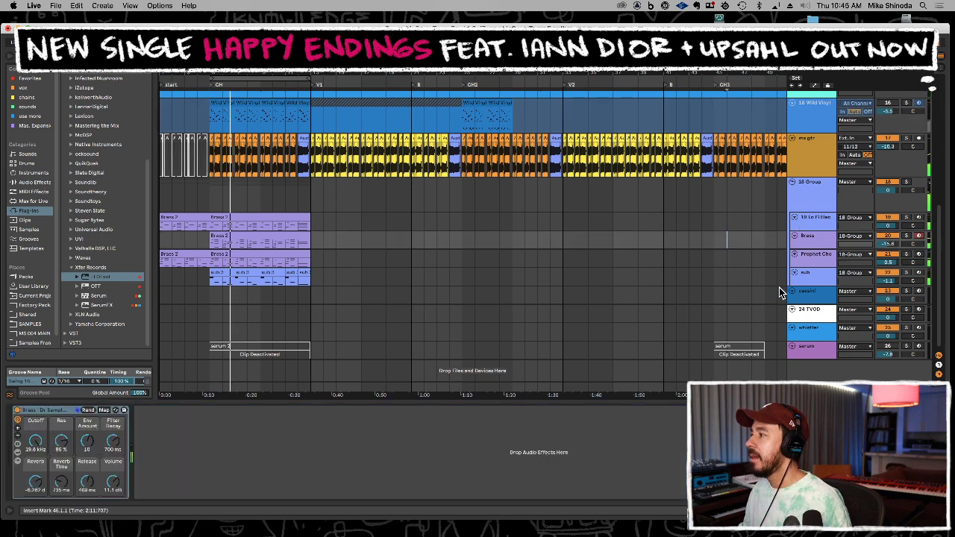
{"action": "left_click", "coordinate": [811, 387]}
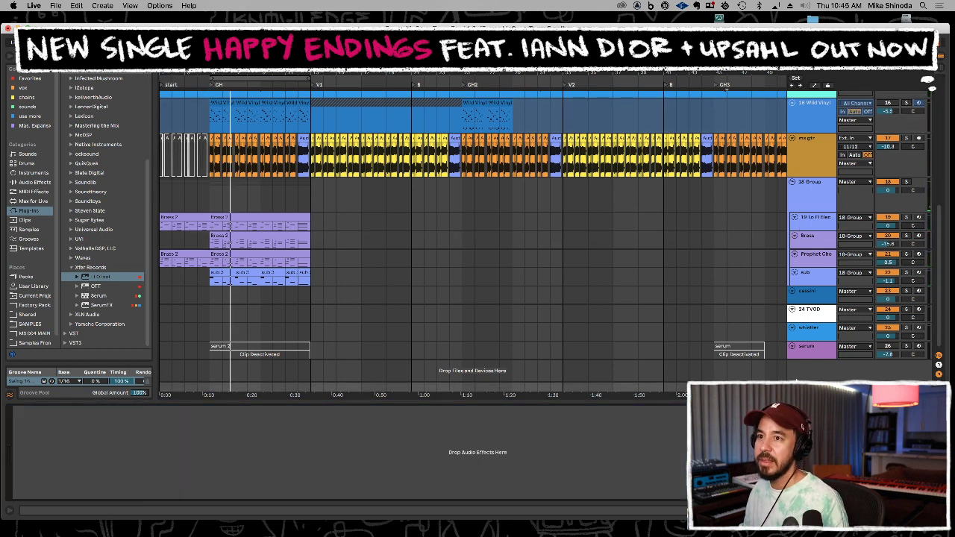
Solo the Lo Fi Elec track from the first chorus and set its sampler's attack to 12.7 ms and release to 1.00 ms
{"action": "left_click", "coordinate": [213, 205]}
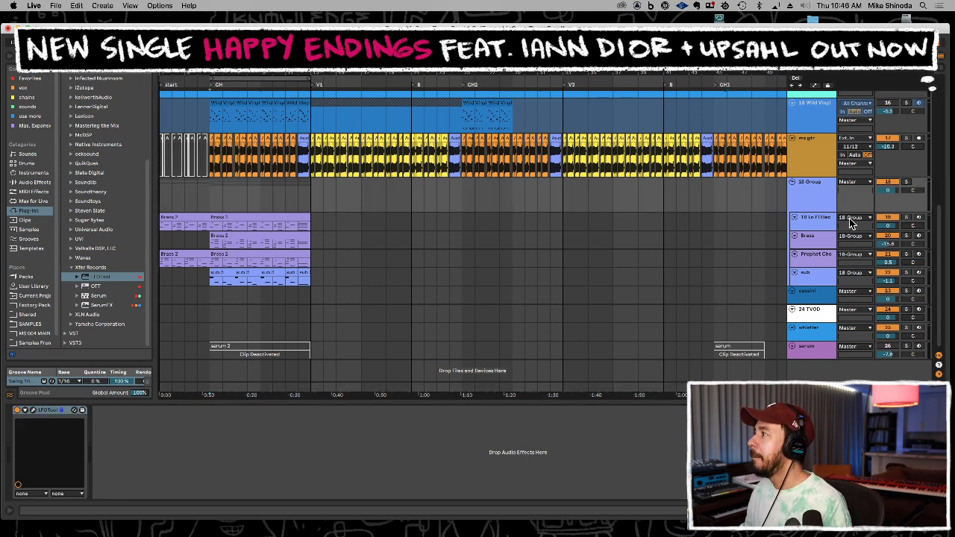
{"action": "left_click", "coordinate": [906, 217]}
{"action": "key", "text": "space"}
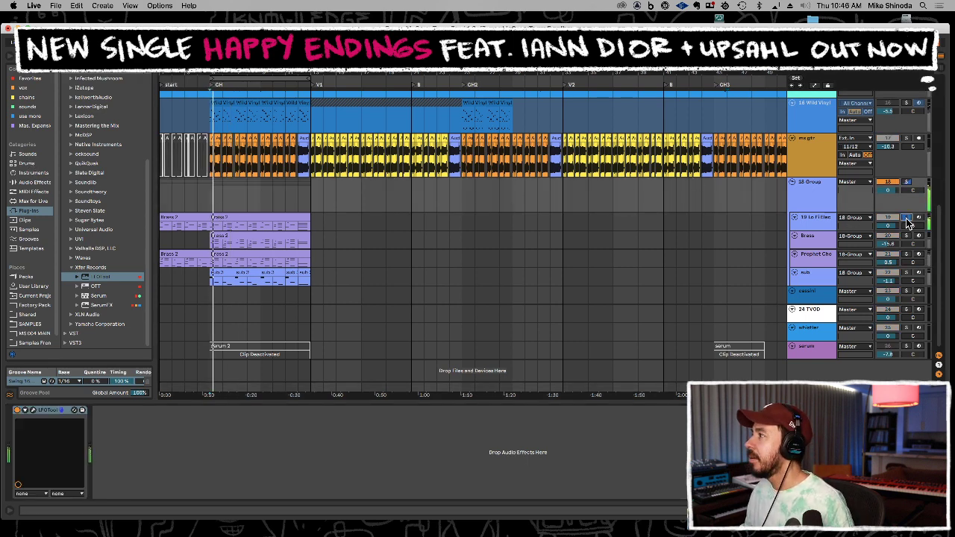
{"action": "left_click", "coordinate": [818, 218]}
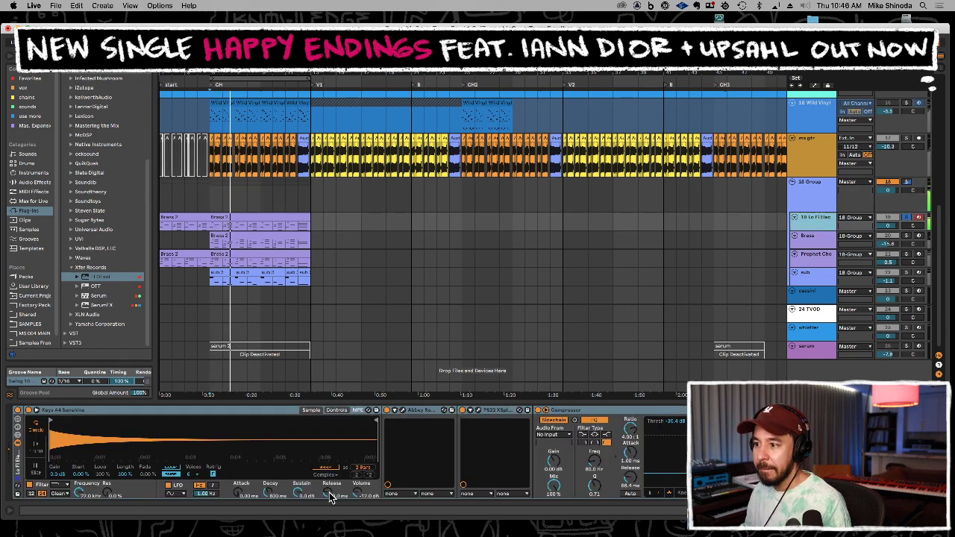
{"action": "left_click_drag", "start_coordinate": [331, 492], "coordinate": [330, 523]}
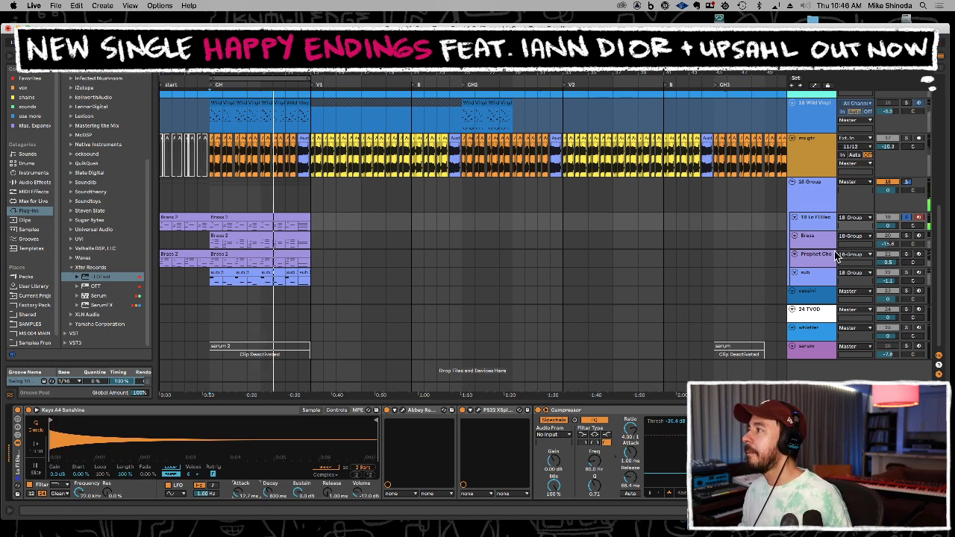
Listen to the Brass track alone and switch the solo to the Prophet Chorus track
{"action": "left_click", "coordinate": [818, 238]}
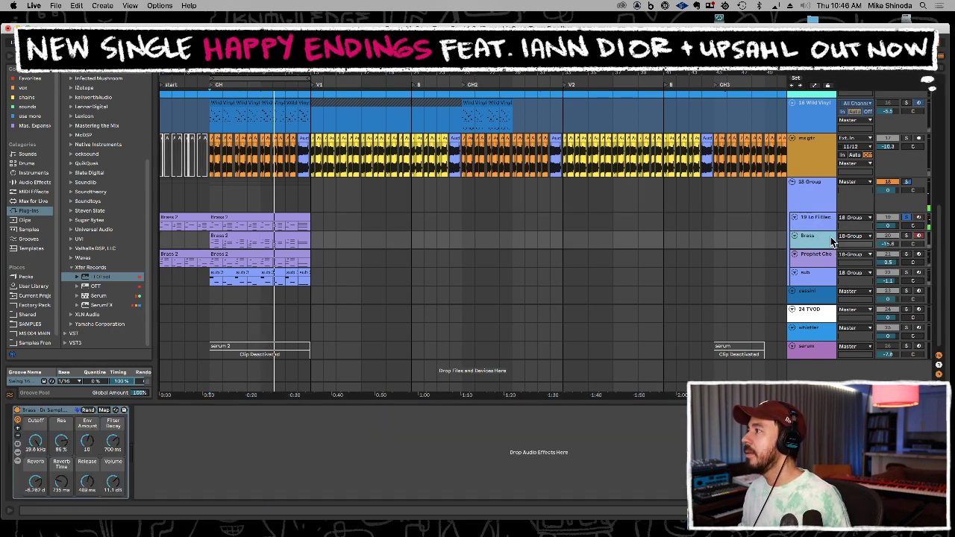
{"action": "left_click", "coordinate": [907, 236]}
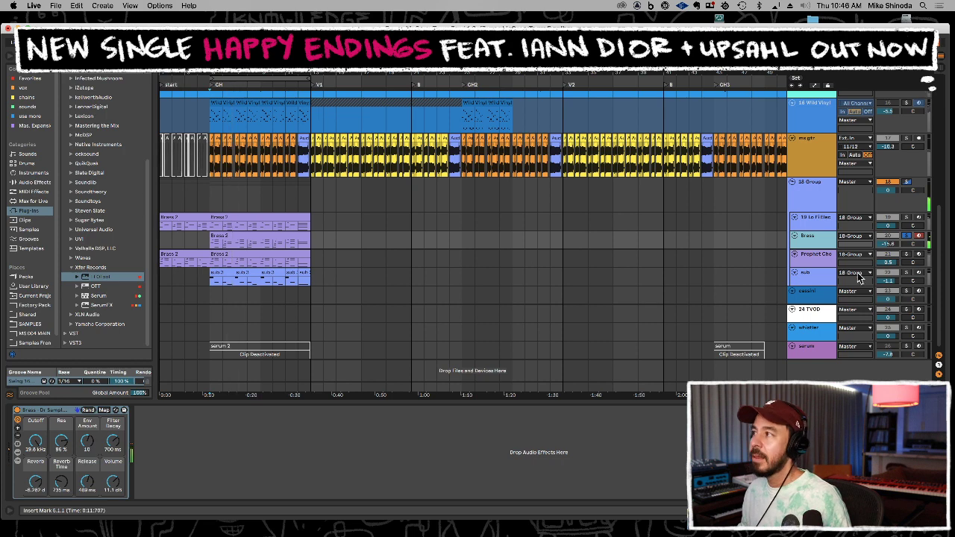
{"action": "left_click", "coordinate": [907, 254]}
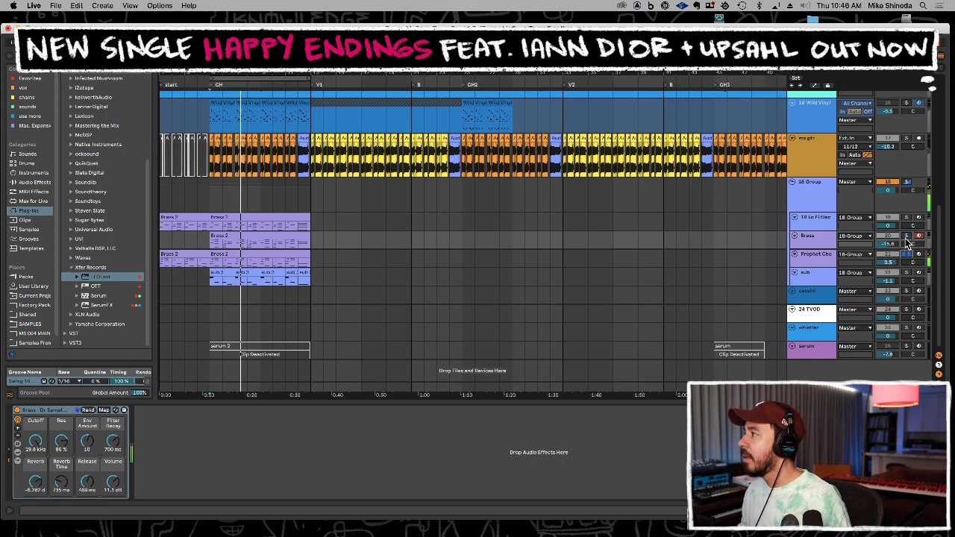
Add the Aberrant DSP ShapeShifter plug-in to the end of the Prophet Chorus track's device chain and remove its Double Delay device
{"action": "left_click", "coordinate": [816, 258]}
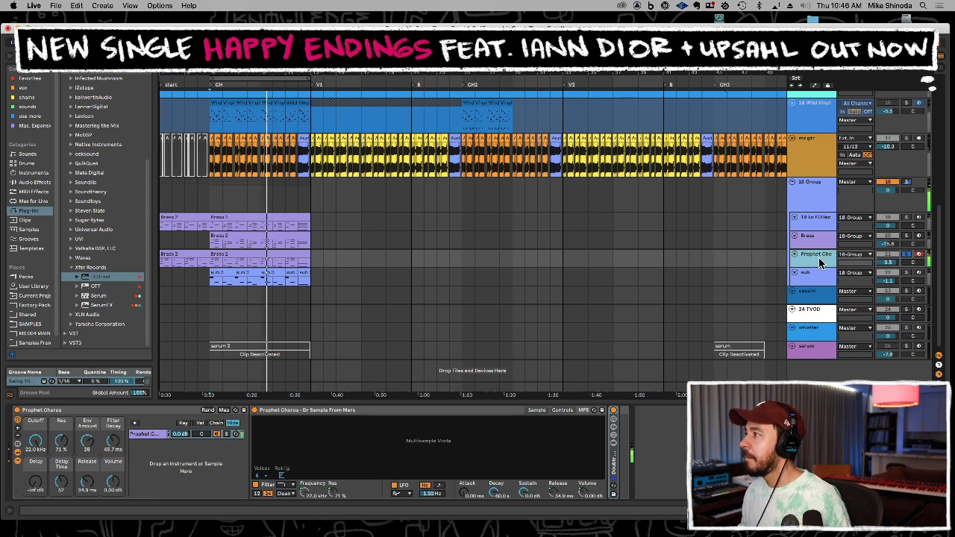
{"action": "left_click", "coordinate": [30, 173]}
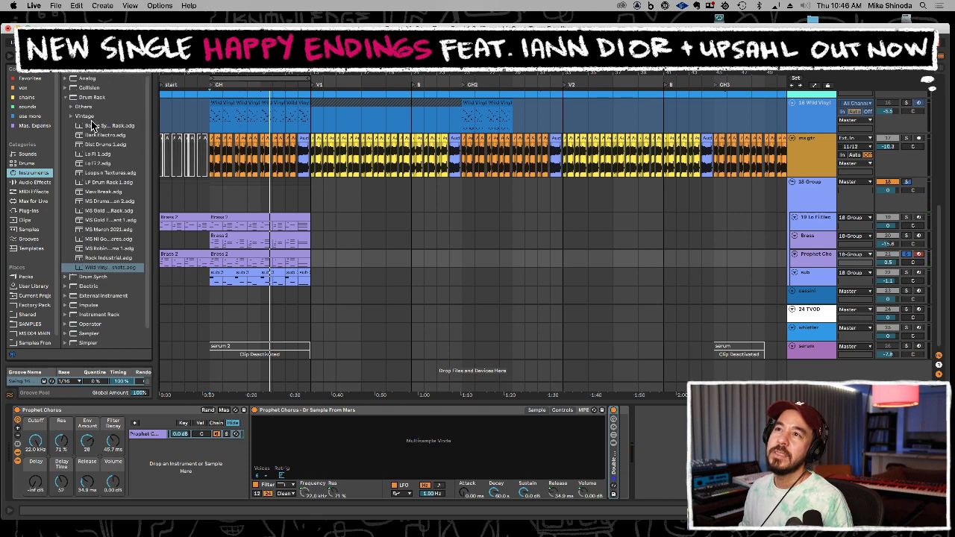
{"action": "left_click", "coordinate": [30, 211]}
{"action": "scroll", "coordinate": [114, 142], "scroll_direction": "up", "scroll_amount": 2}
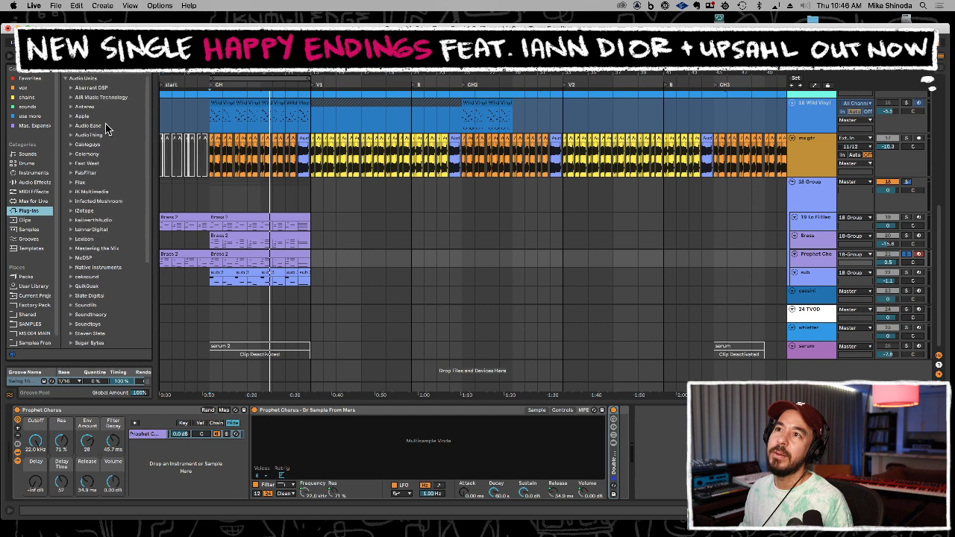
{"action": "left_click", "coordinate": [94, 88]}
{"action": "mouse_move", "coordinate": [102, 101]}
{"action": "left_mouse_down"}
{"action": "mouse_move", "coordinate": [425, 284]}
{"action": "mouse_move", "coordinate": [650, 390]}
{"action": "mouse_move", "coordinate": [638, 429]}
{"action": "mouse_move", "coordinate": [631, 424]}
{"action": "left_mouse_up"}
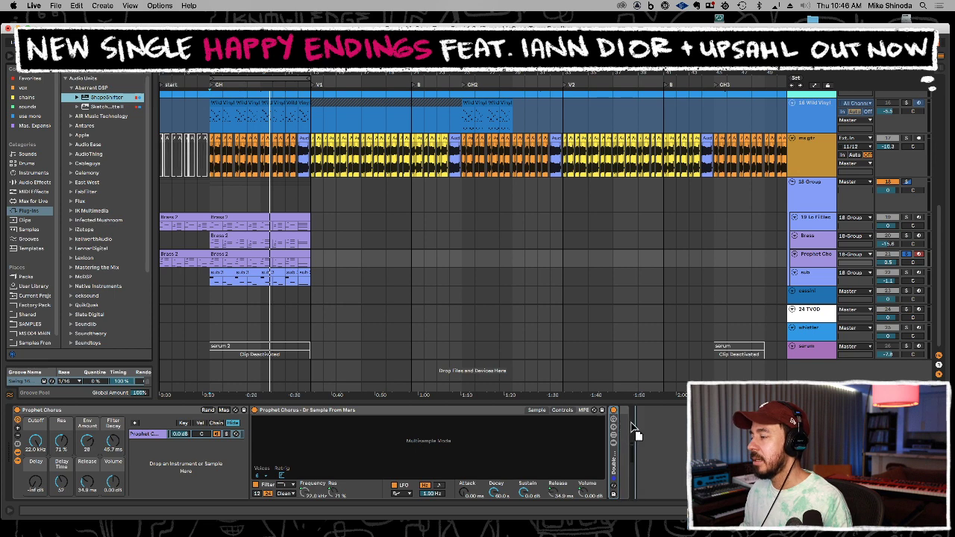
{"action": "left_click_drag", "start_coordinate": [631, 423], "coordinate": [633, 427]}
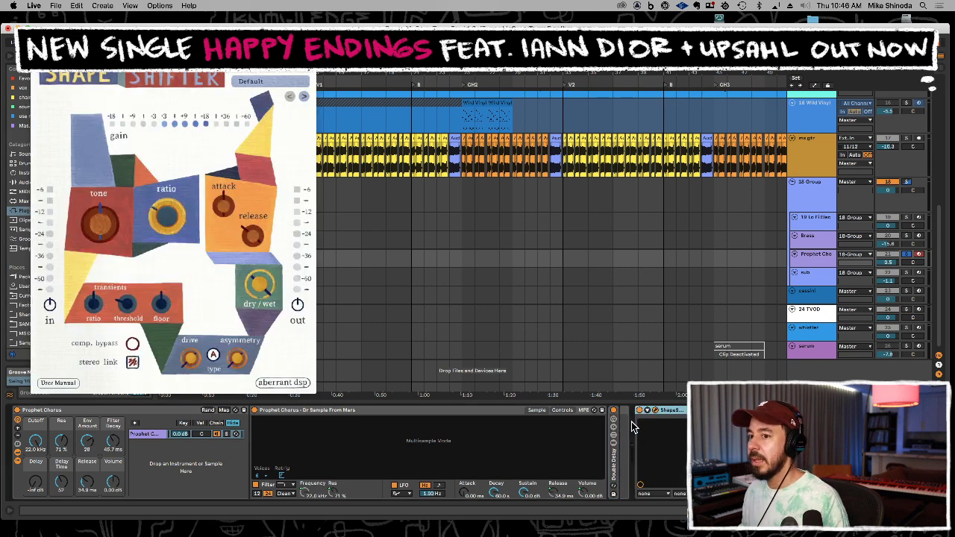
{"action": "left_click", "coordinate": [612, 471]}
{"action": "left_click", "coordinate": [613, 468]}
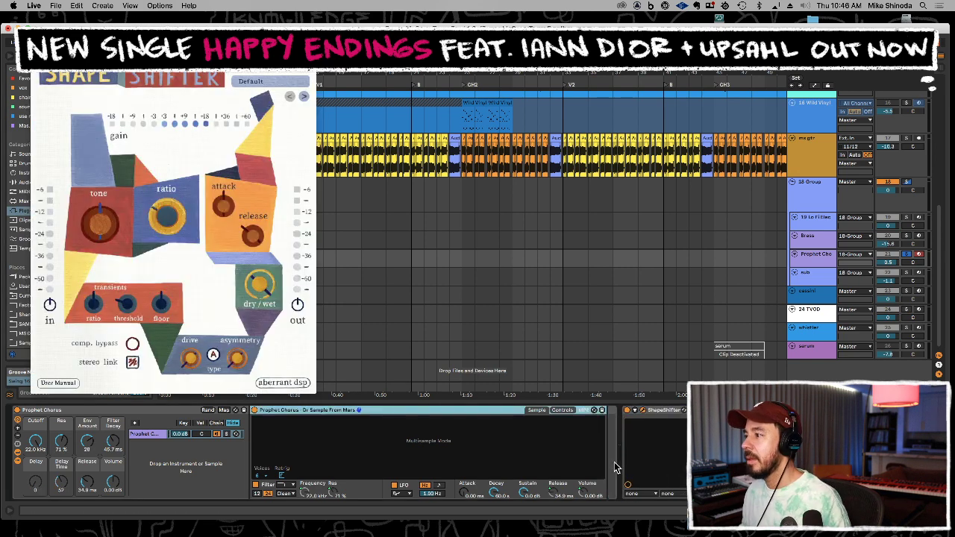
Play the soloed Prophet Chorus track and audition the ShapeShifter presets one after another, ending on NR Comp
{"action": "key", "text": "space"}
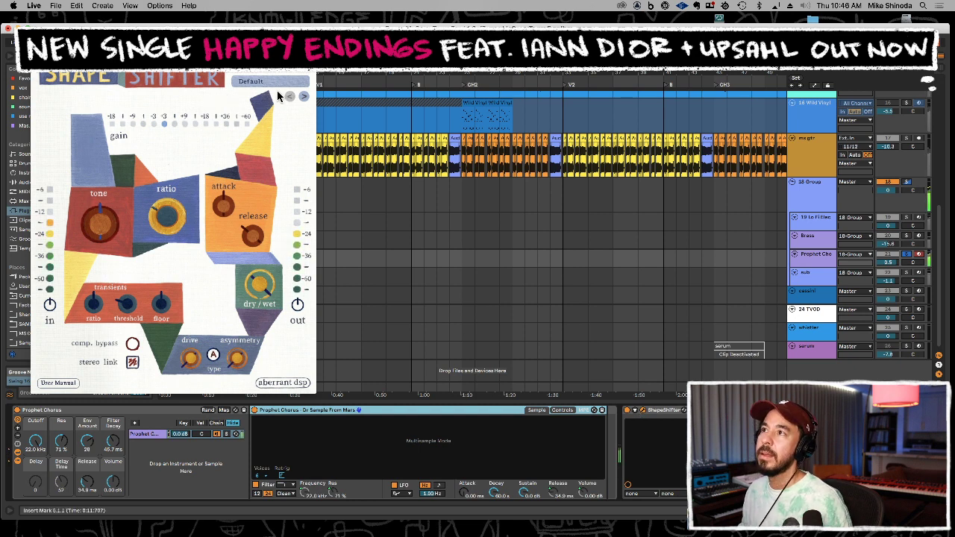
{"action": "left_click", "coordinate": [302, 97]}
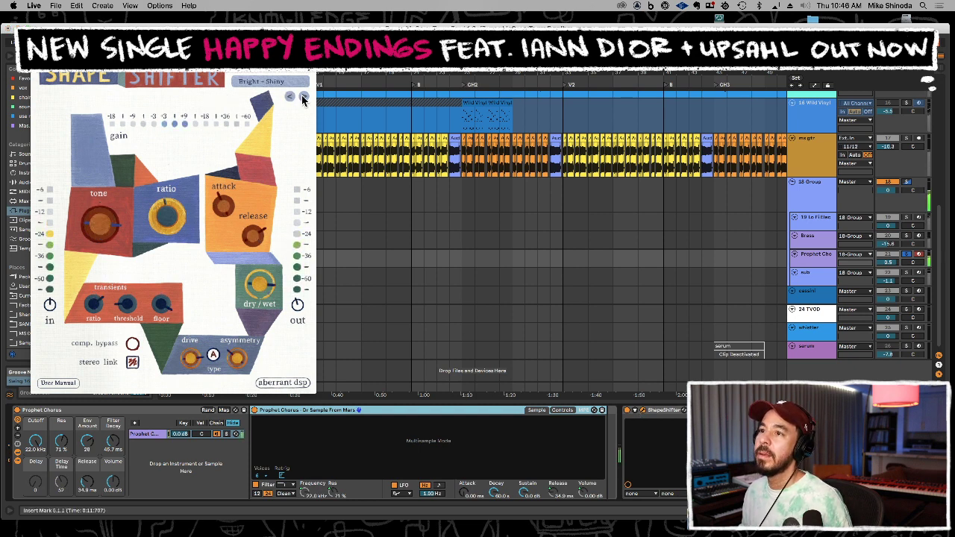
{"action": "left_click", "coordinate": [302, 97]}
{"action": "left_click", "coordinate": [303, 98]}
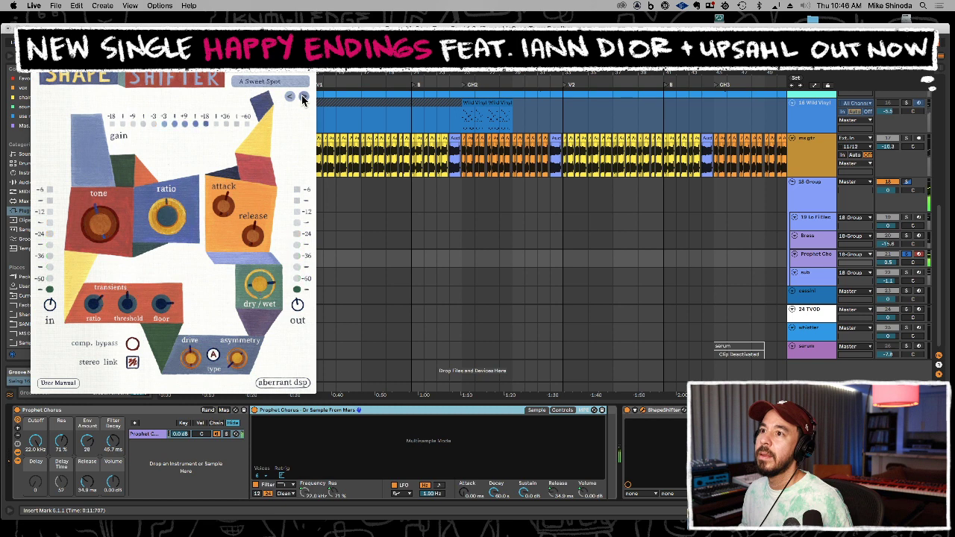
{"action": "left_click", "coordinate": [302, 97]}
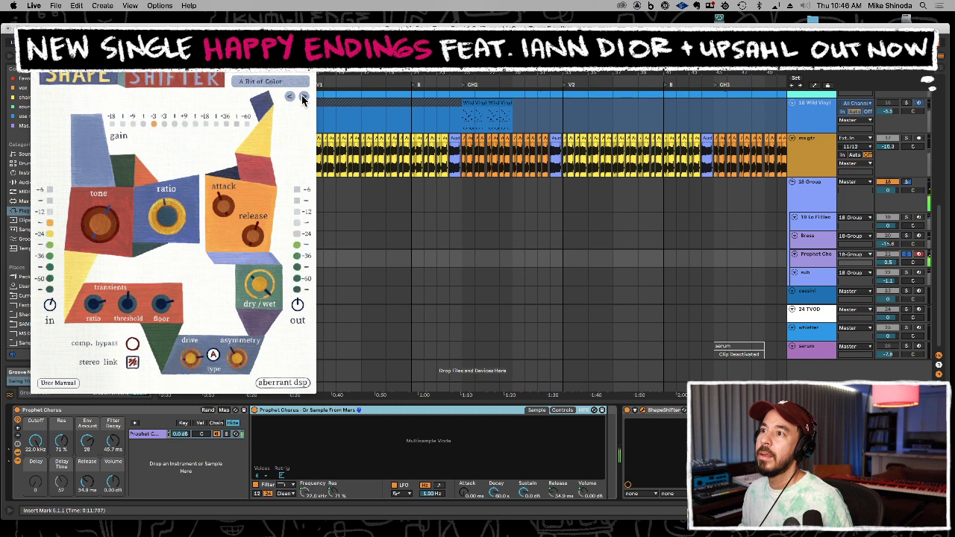
{"action": "left_click", "coordinate": [302, 98]}
{"action": "left_click", "coordinate": [302, 97]}
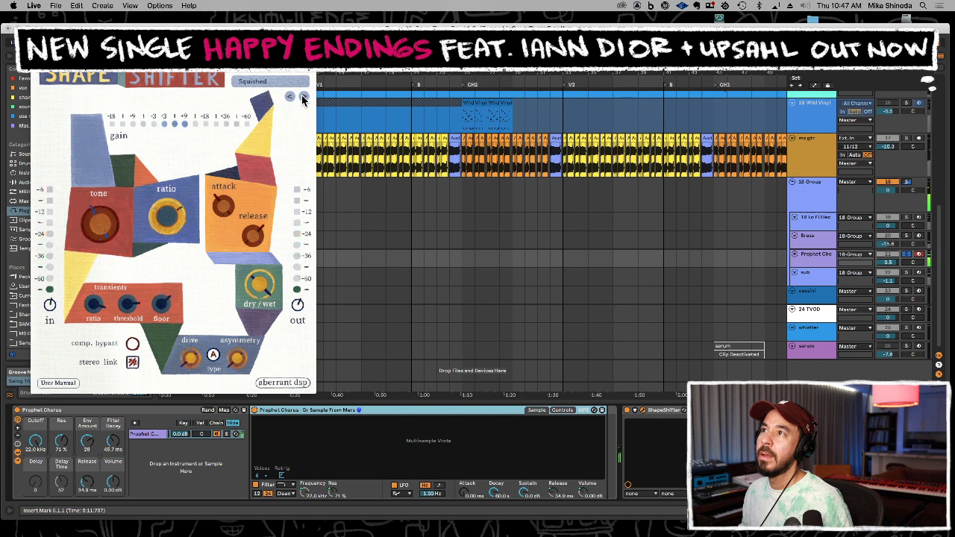
{"action": "left_click", "coordinate": [302, 98]}
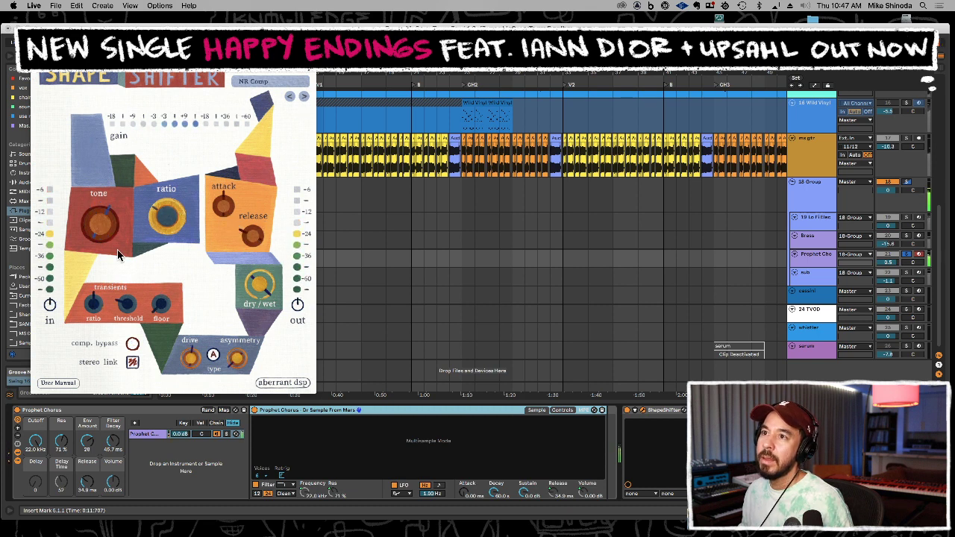
Set the Prophet Chorus sampler's attack to 41.5 ms and adjust ShapeShifter's tone, attack and ratio by ear
{"action": "mouse_move", "coordinate": [173, 217]}
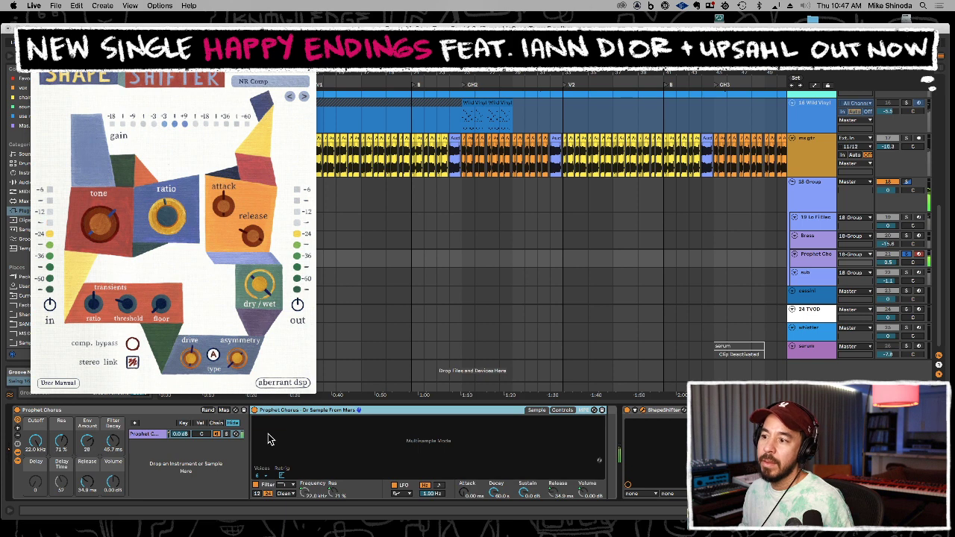
{"action": "mouse_move", "coordinate": [470, 499]}
{"action": "left_mouse_down"}
{"action": "mouse_move", "coordinate": [470, 467]}
{"action": "mouse_move", "coordinate": [470, 482]}
{"action": "left_mouse_up"}
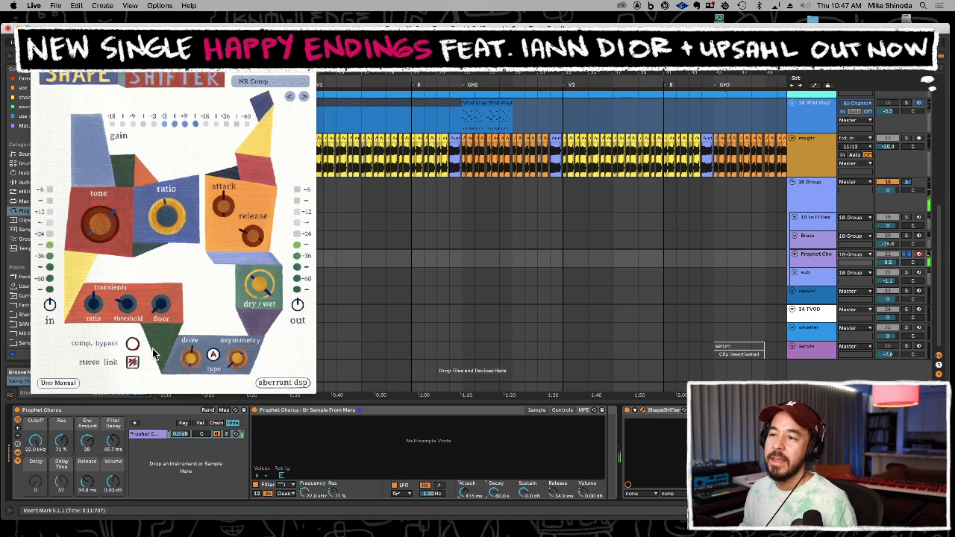
{"action": "left_click_drag", "start_coordinate": [107, 235], "coordinate": [109, 262]}
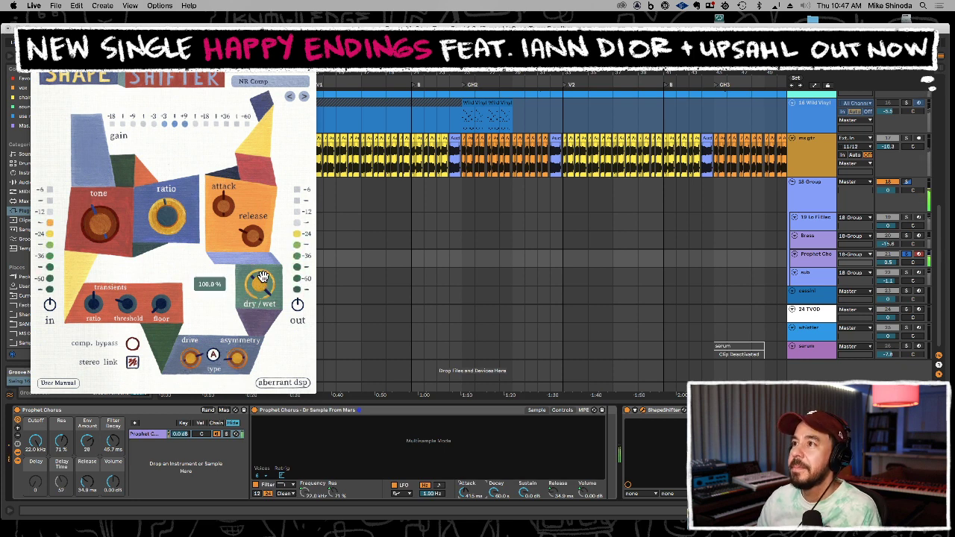
{"action": "left_click_drag", "start_coordinate": [225, 198], "coordinate": [231, 216]}
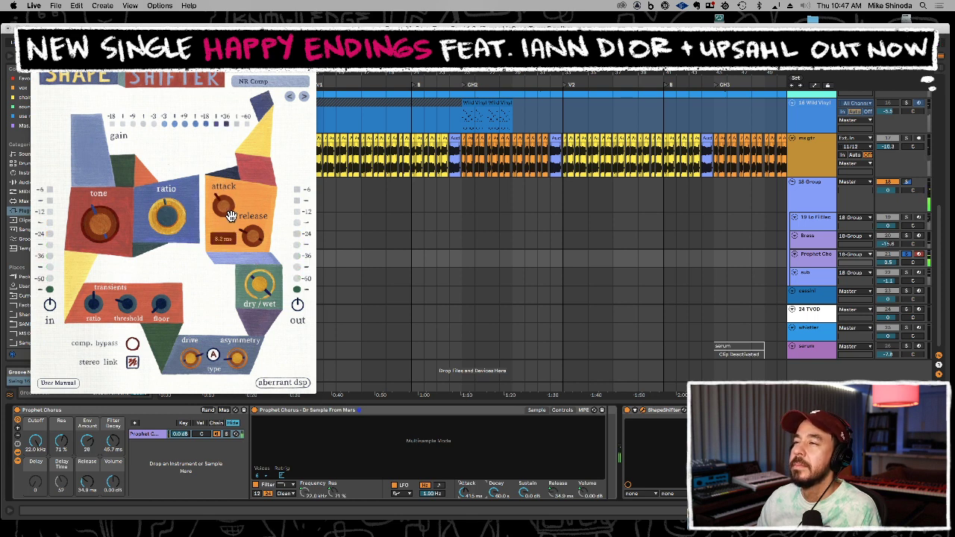
{"action": "left_click_drag", "start_coordinate": [159, 216], "coordinate": [160, 209]}
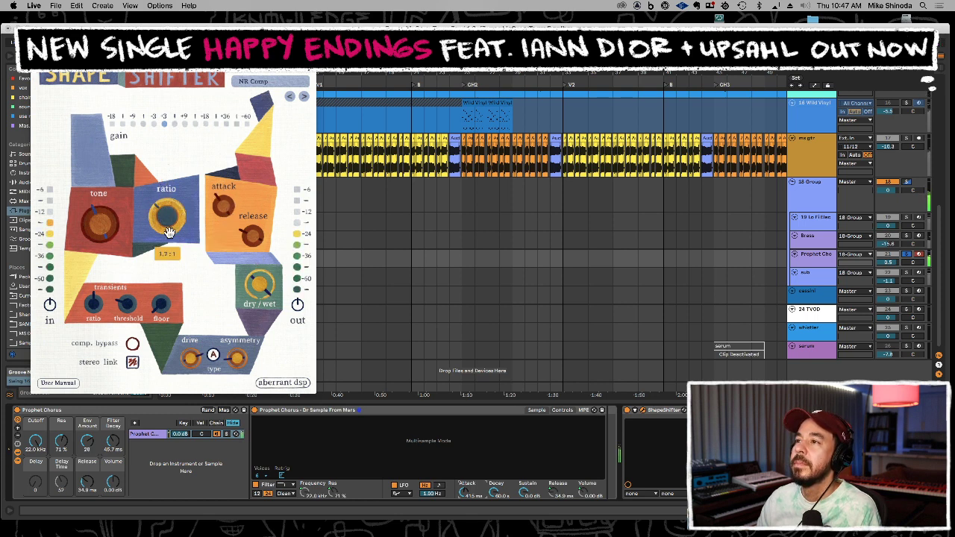
{"action": "left_click_drag", "start_coordinate": [124, 217], "coordinate": [177, 200]}
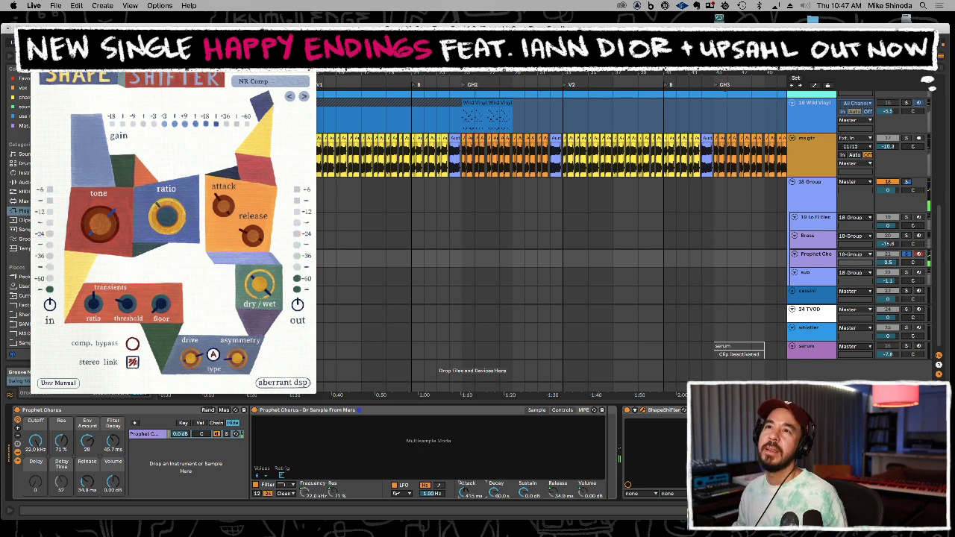
{"action": "left_click", "coordinate": [38, 62]}
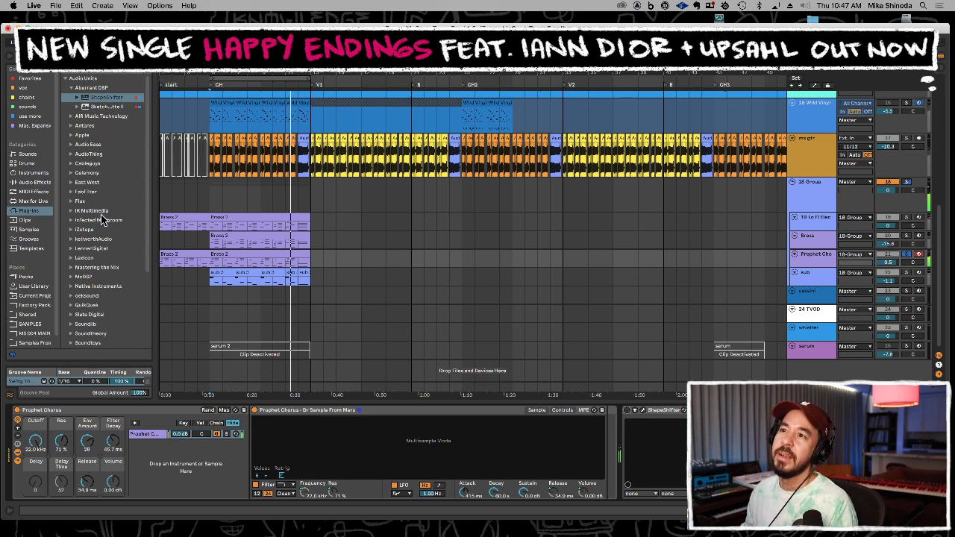
Find XLN Audio's RC-20 Retro Color in the plug-in library and load it on the Prophet Chorus track
{"action": "scroll", "coordinate": [103, 291], "scroll_direction": "down", "scroll_amount": 4}
{"action": "left_click", "coordinate": [95, 323]}
{"action": "left_click", "coordinate": [96, 318]}
{"action": "key", "text": "Right"}
{"action": "key", "text": "Down"}
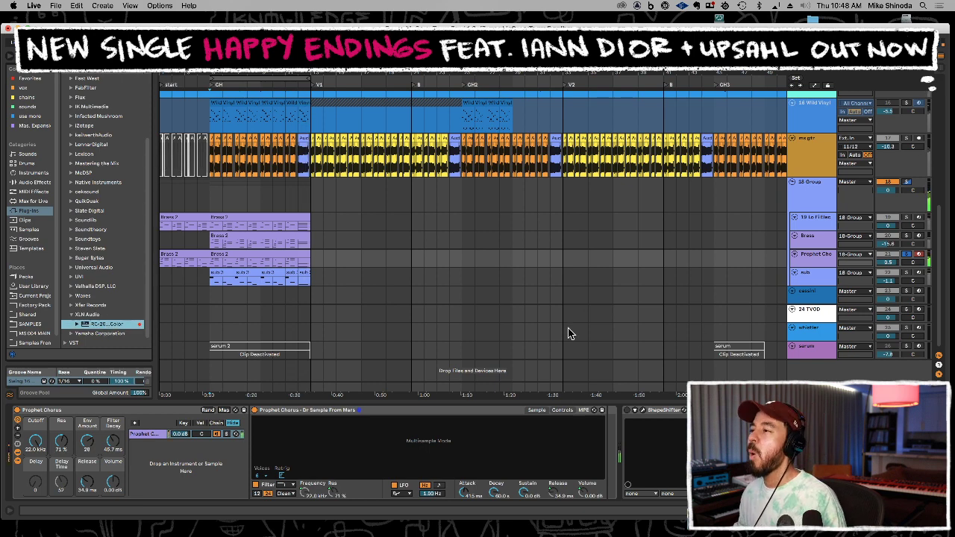
{"action": "left_click", "coordinate": [362, 255]}
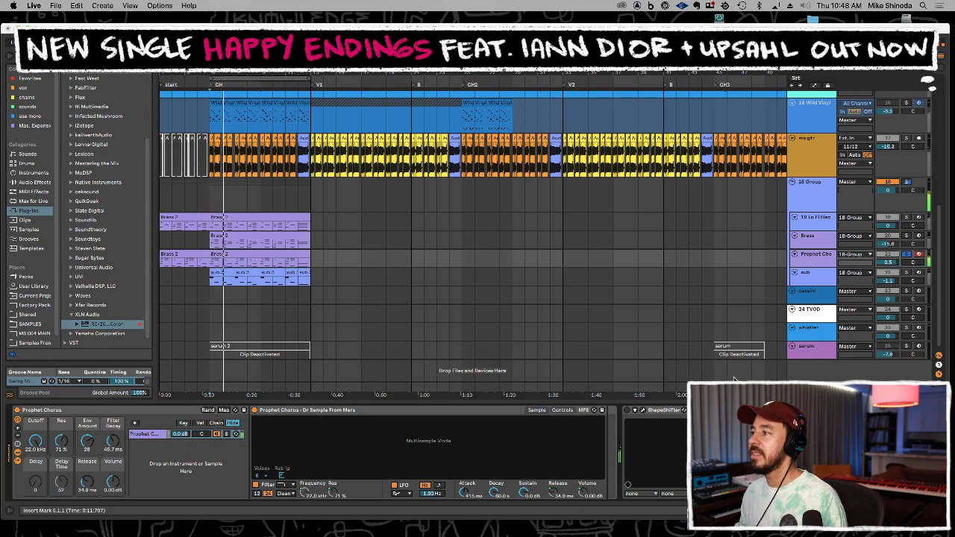
Disable the Noise module in RC-20 and raise the Distort amount to 51%
{"action": "left_click", "coordinate": [50, 260]}
{"action": "mouse_move", "coordinate": [203, 277]}
{"action": "left_click_drag", "start_coordinate": [204, 260], "coordinate": [206, 251]}
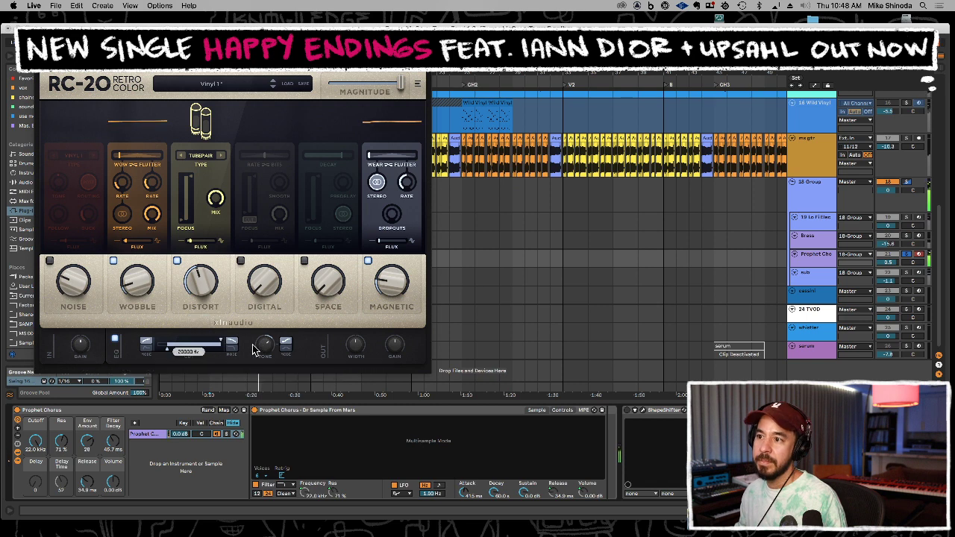
{"action": "mouse_move", "coordinate": [272, 336]}
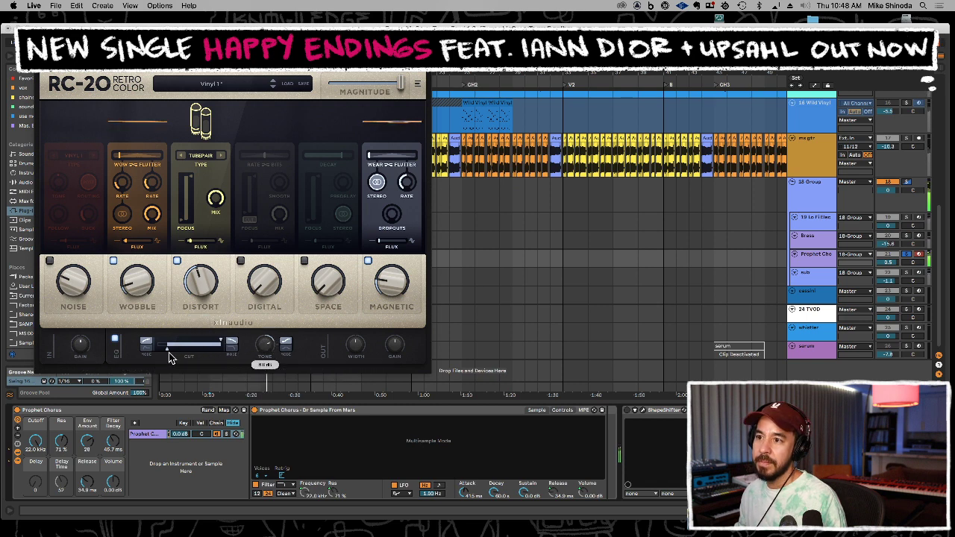
{"action": "mouse_move", "coordinate": [199, 276]}
{"action": "left_mouse_down"}
{"action": "mouse_move", "coordinate": [202, 252]}
{"action": "mouse_move", "coordinate": [200, 267]}
{"action": "left_mouse_up"}
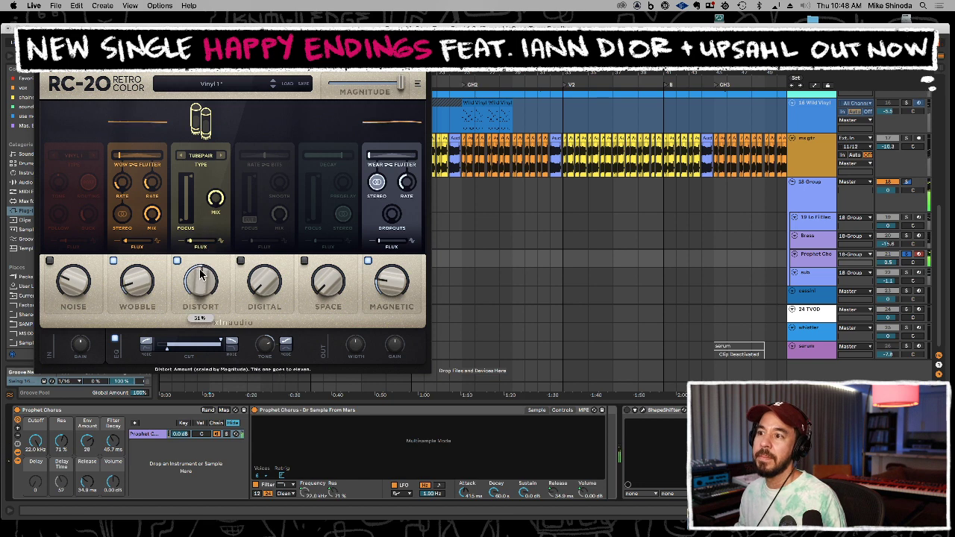
Audition RC-20's distortion types, return to TubePair and set the distortion focus to about 532 Hz
{"action": "left_click", "coordinate": [221, 156]}
{"action": "left_click", "coordinate": [220, 156]}
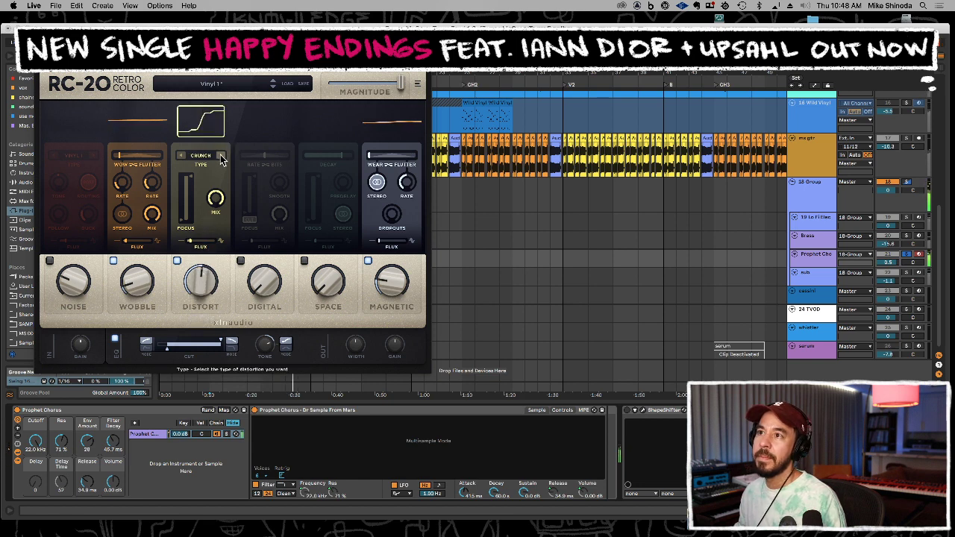
{"action": "left_click", "coordinate": [221, 156]}
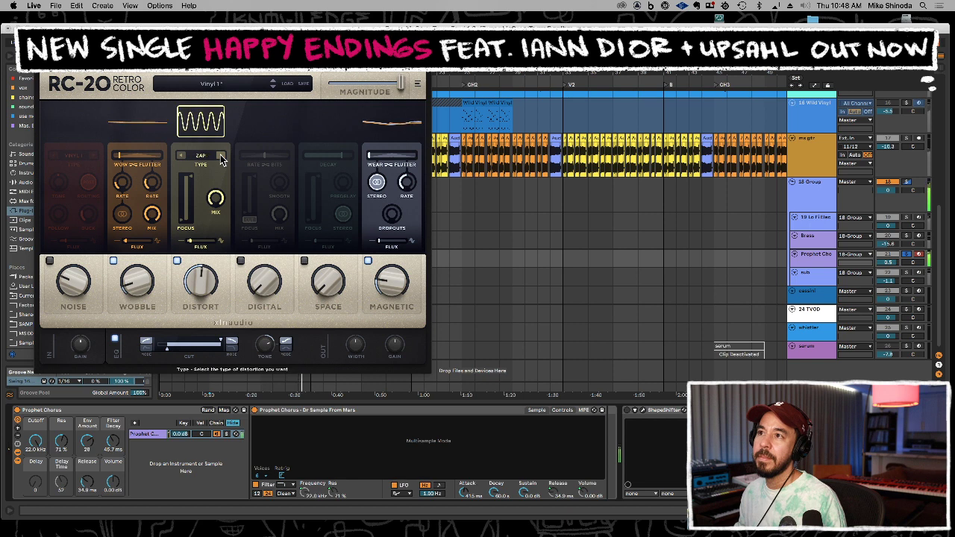
{"action": "left_click", "coordinate": [221, 156]}
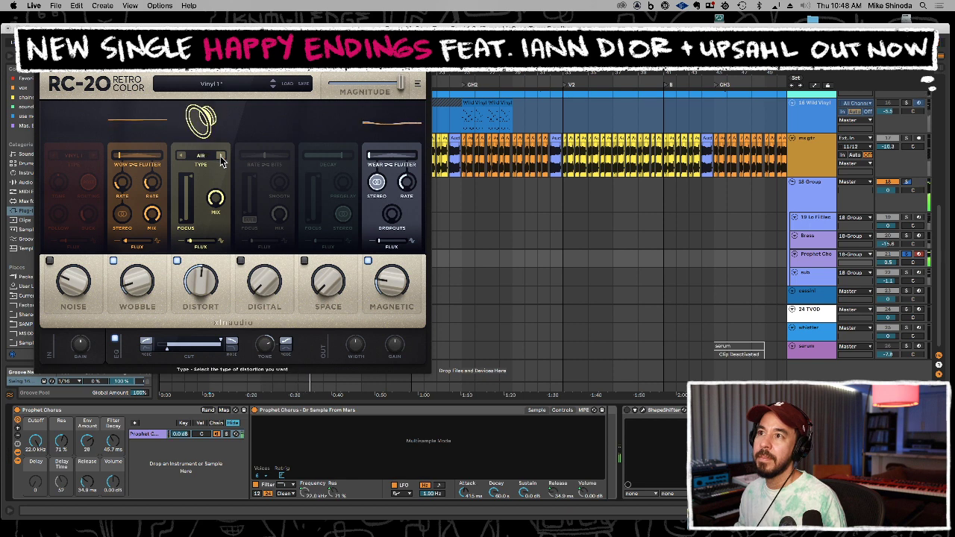
{"action": "left_click", "coordinate": [221, 156]}
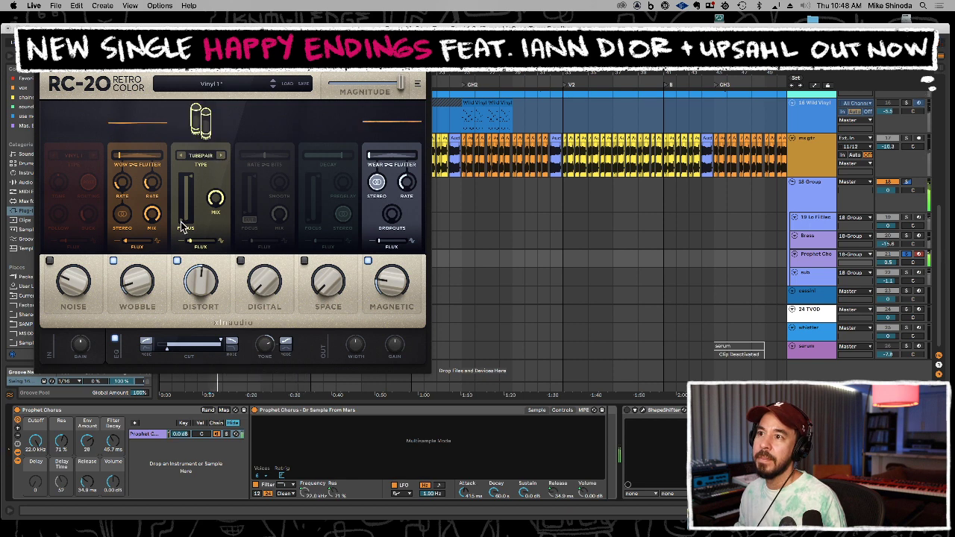
{"action": "left_click_drag", "start_coordinate": [187, 191], "coordinate": [188, 206]}
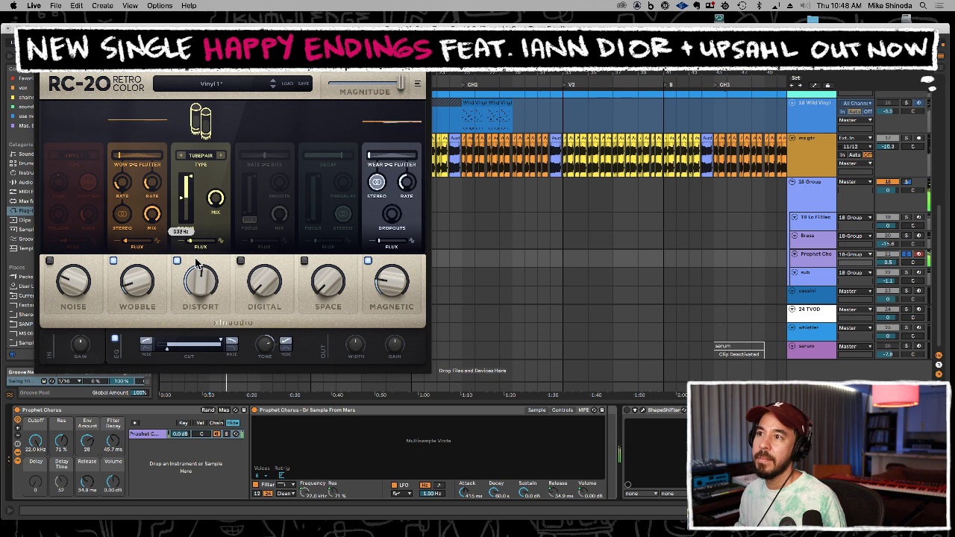
Switch the distortion type to Crunch, lower its focus and reduce the Distort amount
{"action": "left_click", "coordinate": [221, 156]}
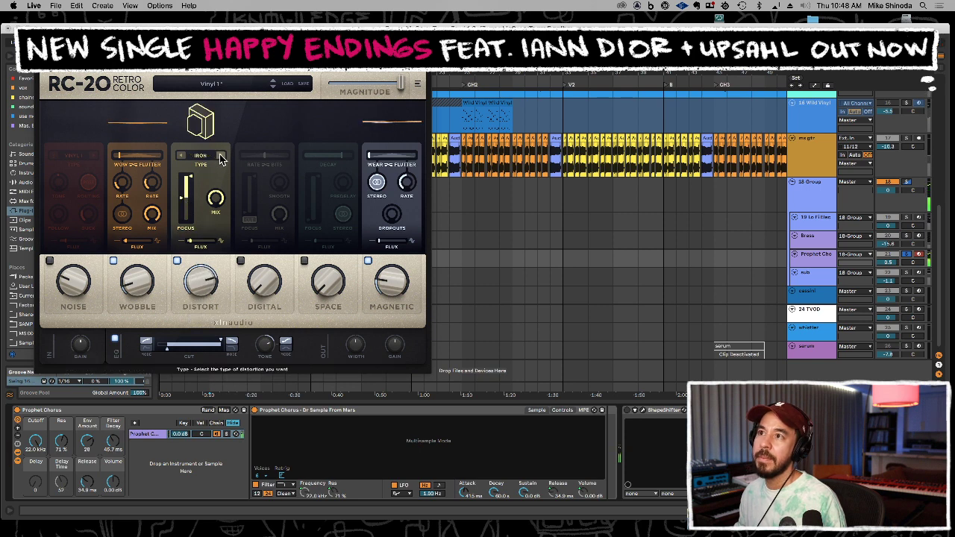
{"action": "left_click", "coordinate": [221, 156]}
{"action": "left_click_drag", "start_coordinate": [185, 191], "coordinate": [182, 214]}
{"action": "left_click_drag", "start_coordinate": [192, 290], "coordinate": [196, 347]}
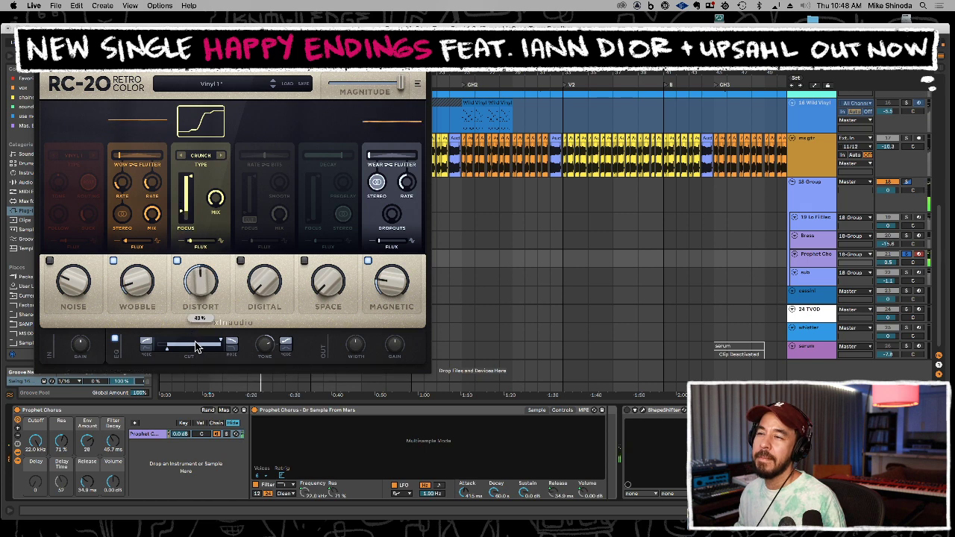
Enable RC-20's Digital module, raise its amount slightly and adjust its mix by ear
{"action": "left_click", "coordinate": [240, 260]}
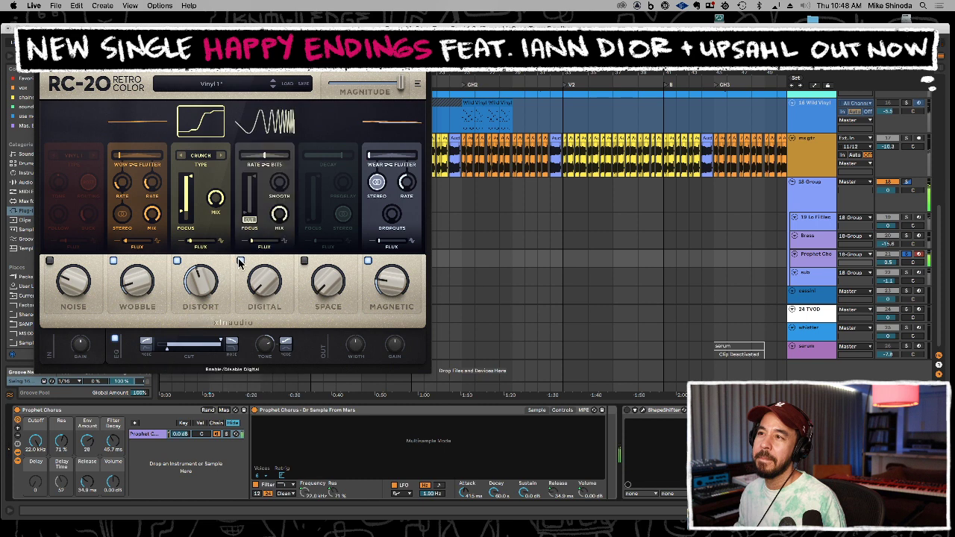
{"action": "left_click_drag", "start_coordinate": [269, 282], "coordinate": [270, 260]}
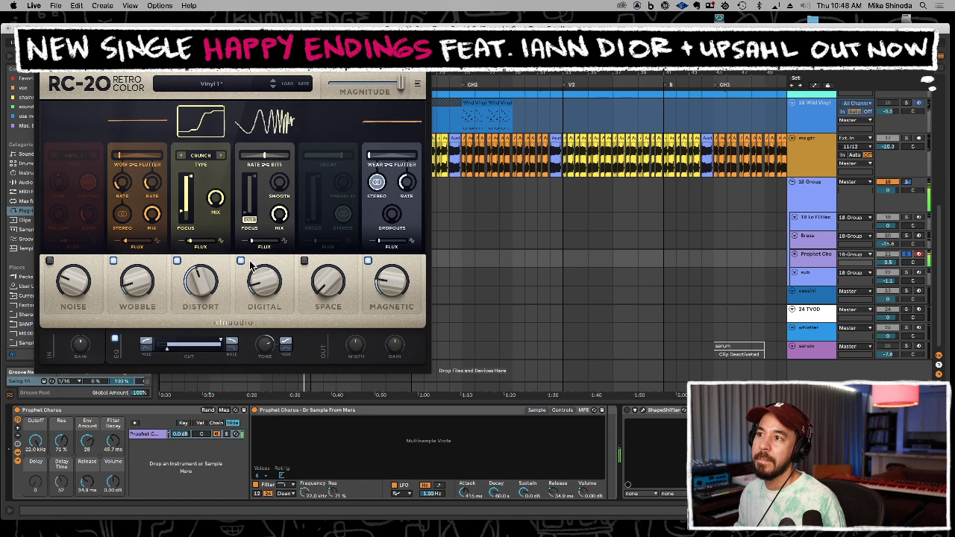
{"action": "left_click_drag", "start_coordinate": [277, 218], "coordinate": [272, 273]}
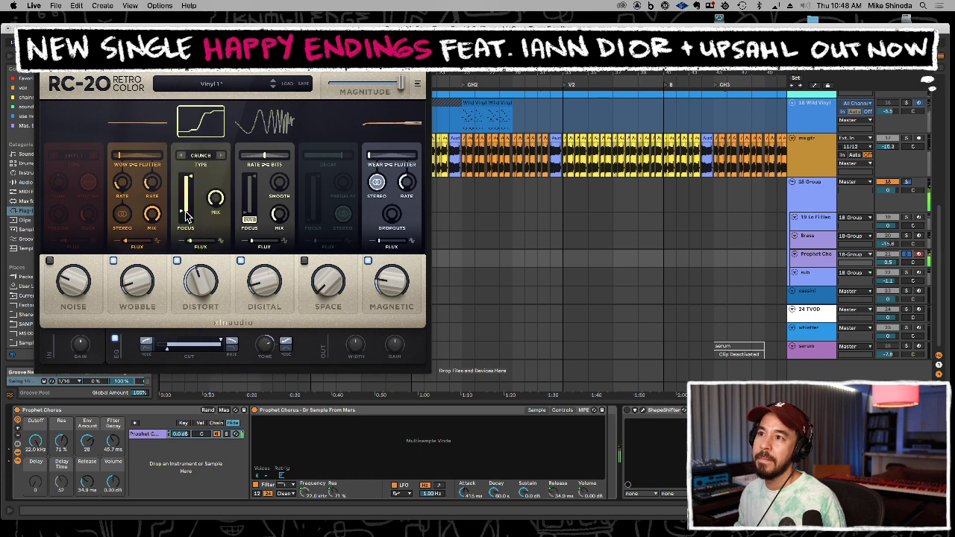
Change RC-20's distortion type from Crunch to TubePair
{"action": "left_click", "coordinate": [211, 158]}
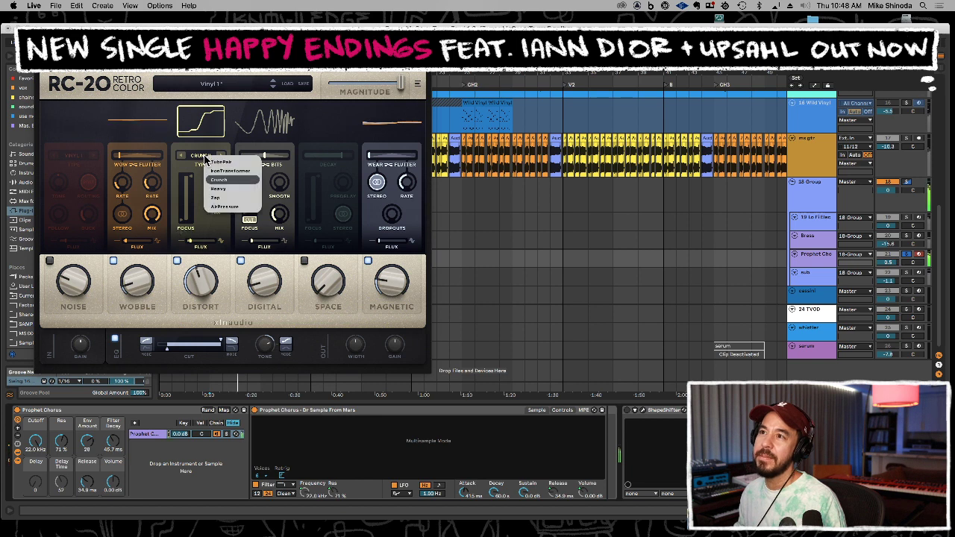
{"action": "left_click", "coordinate": [215, 162]}
{"action": "mouse_move", "coordinate": [208, 281]}
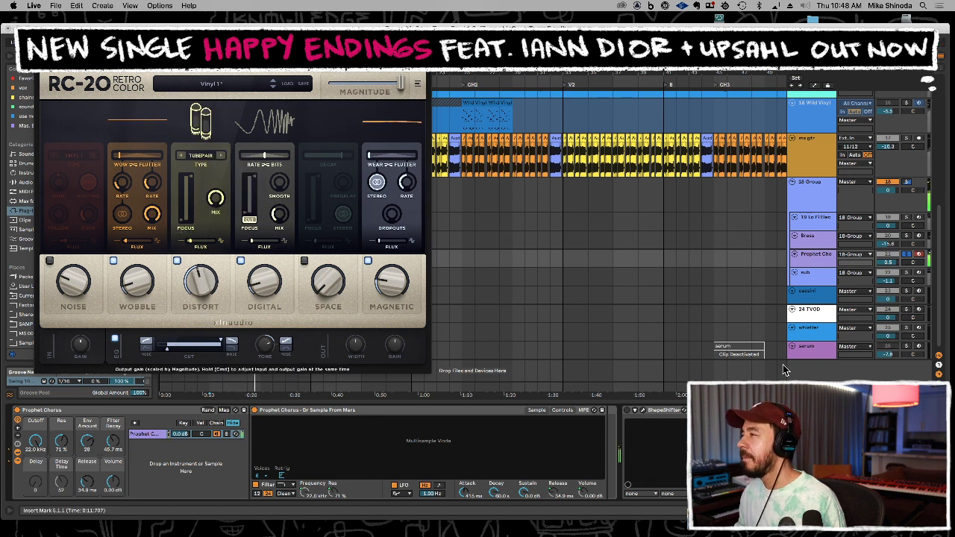
Unsolo the Prophet Chorus track, close RC-20 and lower the Lo Fi Elec track's volume to -7.0 dB during playback
{"action": "left_click", "coordinate": [908, 254]}
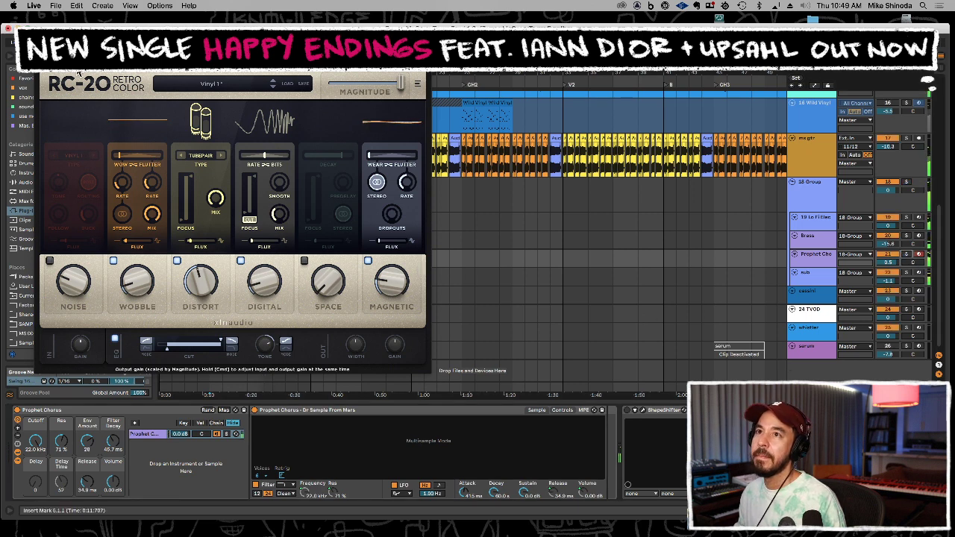
{"action": "left_click", "coordinate": [42, 65]}
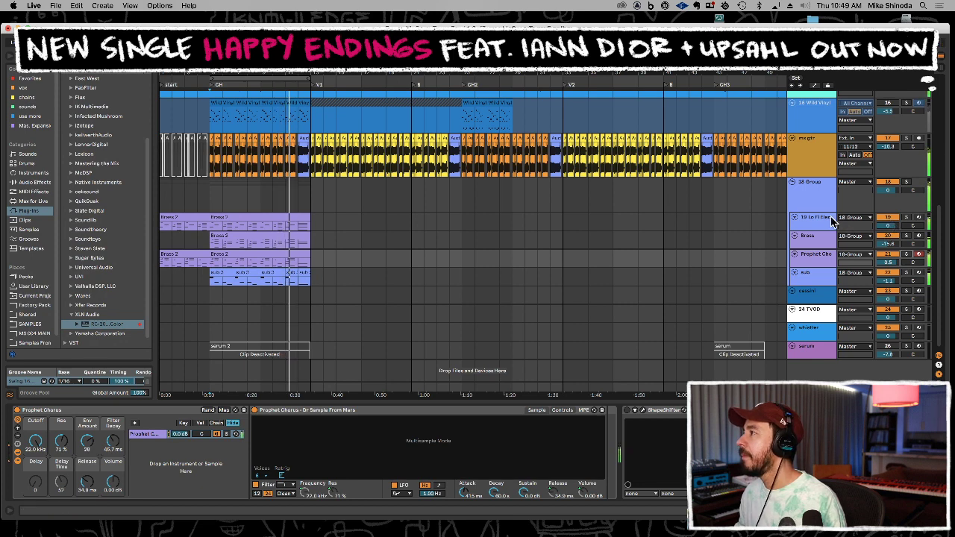
{"action": "left_click_drag", "start_coordinate": [888, 221], "coordinate": [896, 236]}
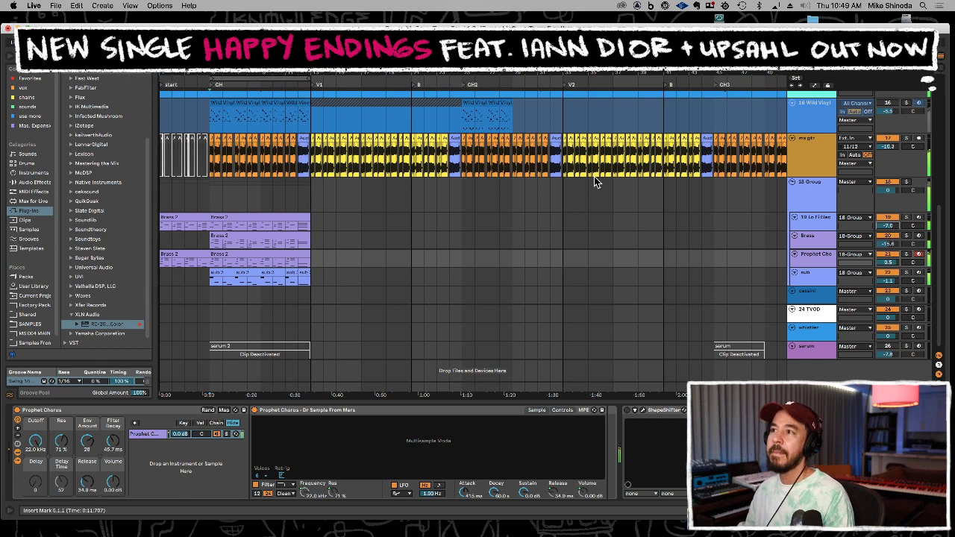
{"action": "key", "text": "space"}
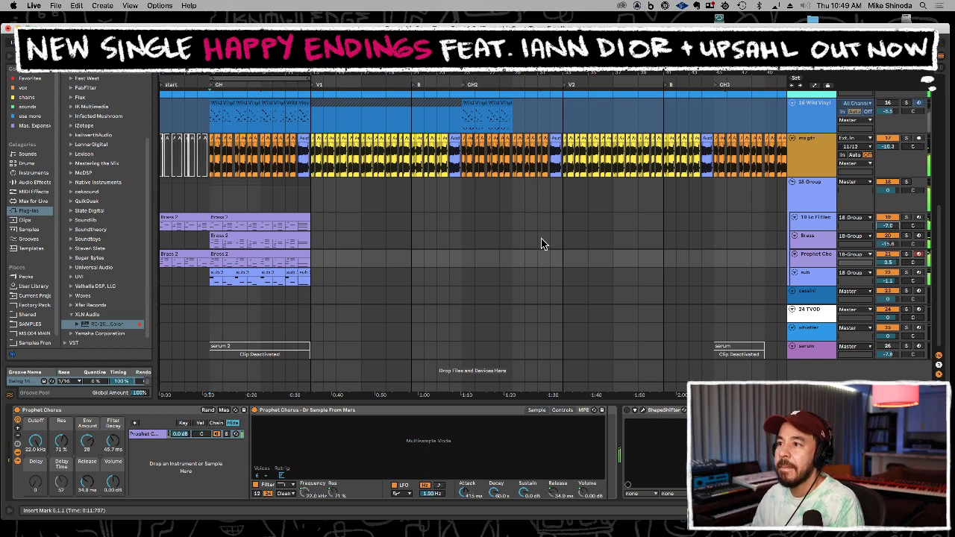
{"action": "key", "text": "space"}
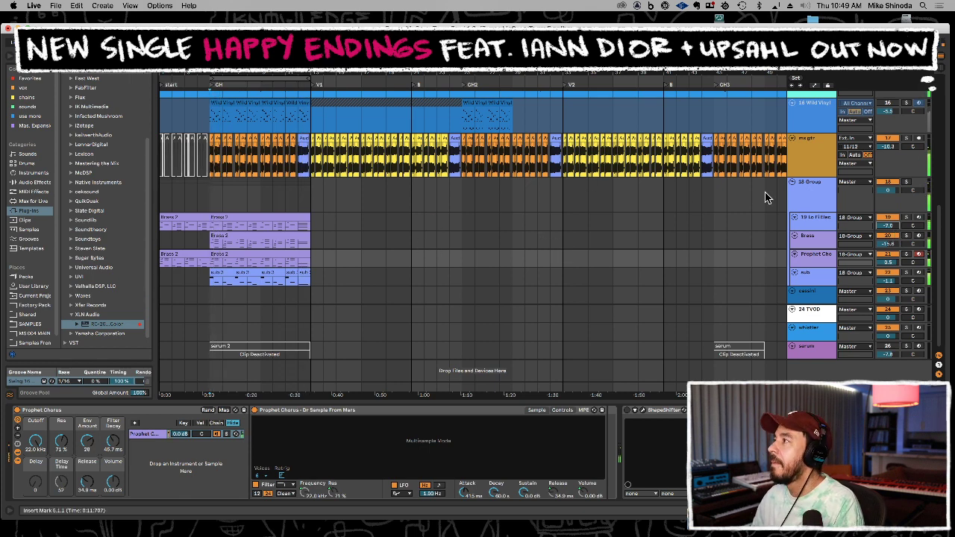
Rehearse a part on the cassini track over playback of the first CH section, and record it there as a MIDI clip
{"action": "left_click", "coordinate": [814, 291]}
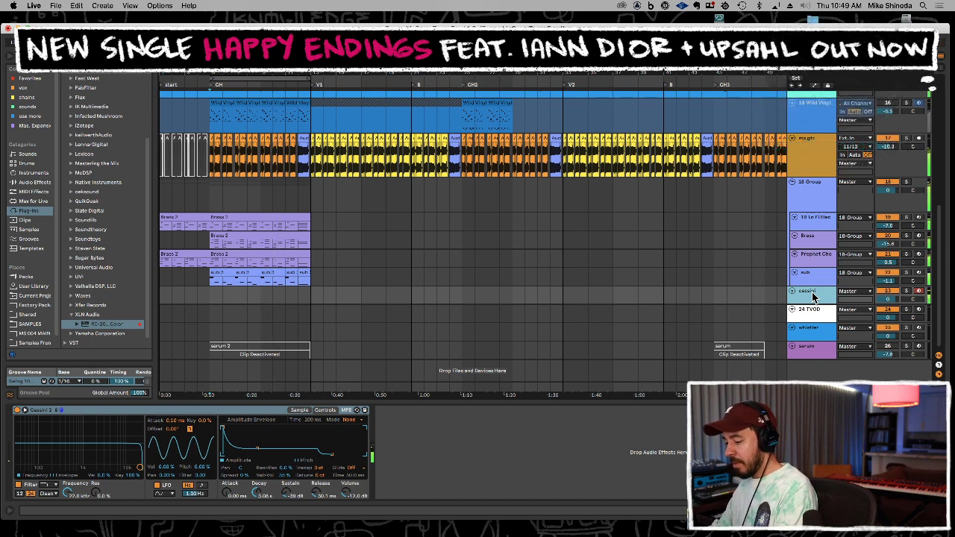
{"action": "key", "text": "space"}
{"action": "key", "text": "space"}
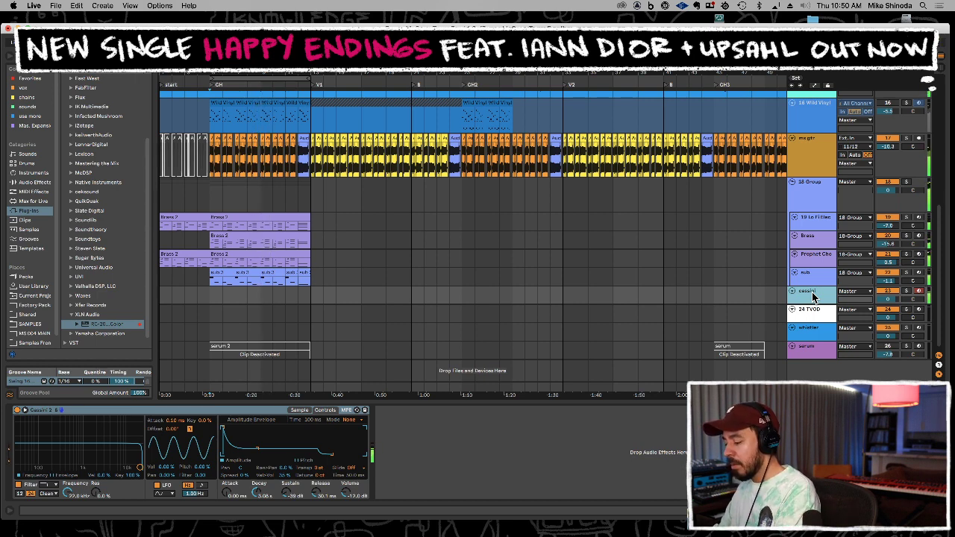
{"action": "key", "text": "space"}
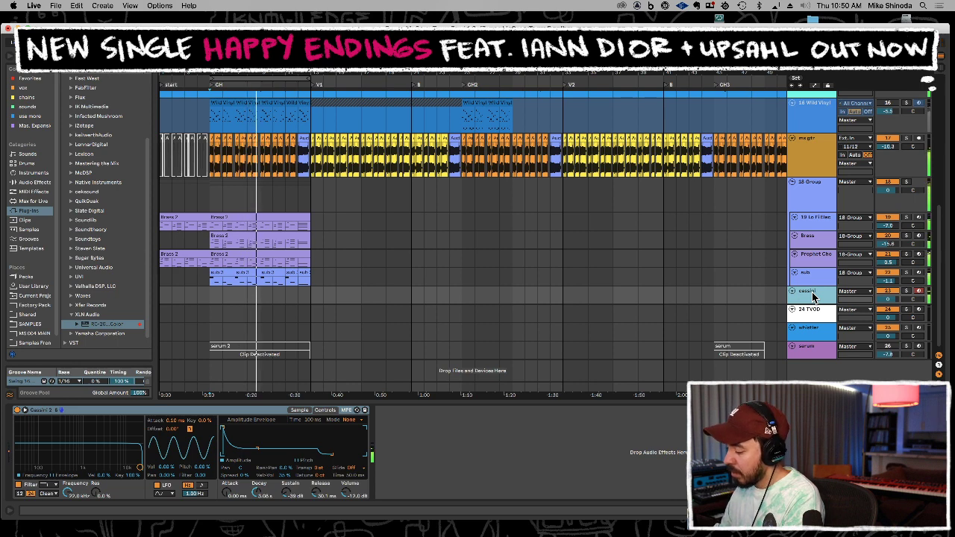
{"action": "key", "text": "space"}
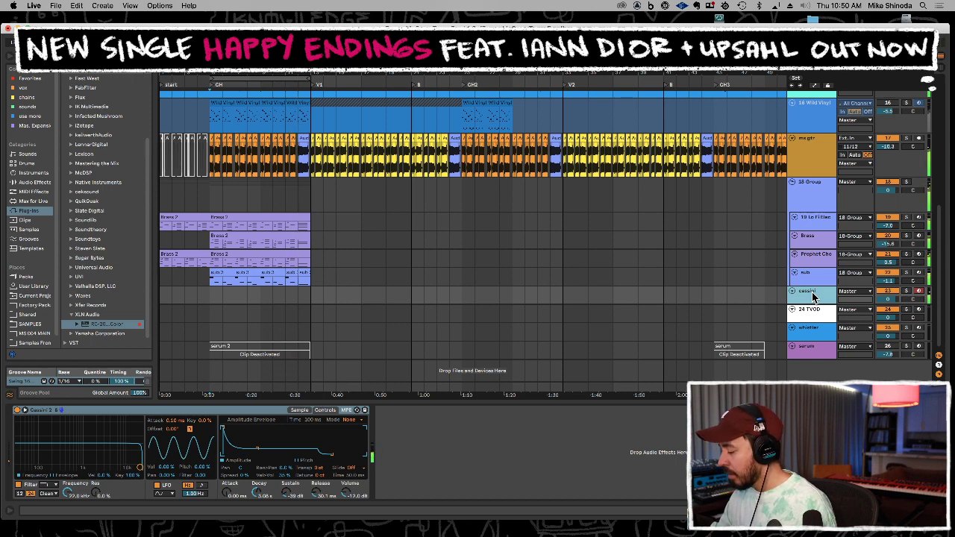
{"action": "key", "text": "space"}
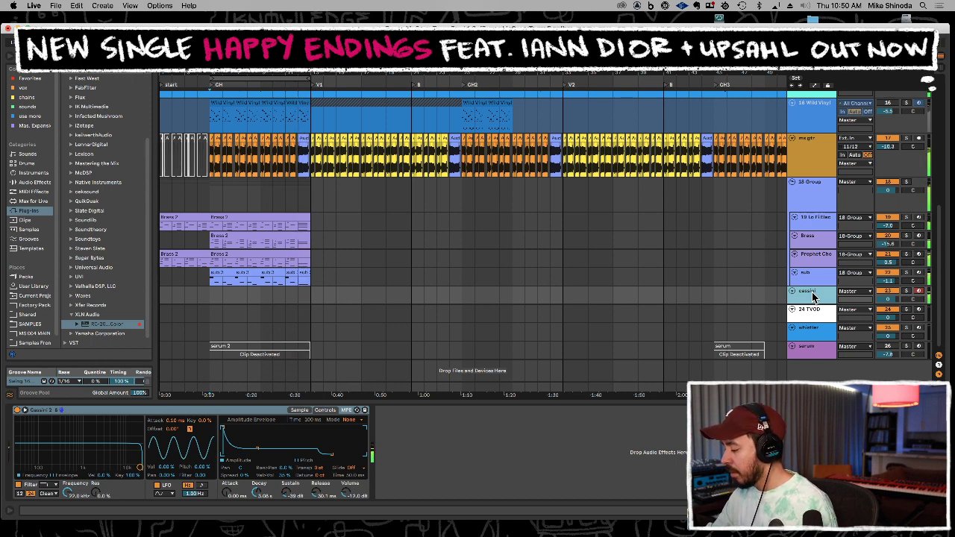
{"action": "key", "text": "space"}
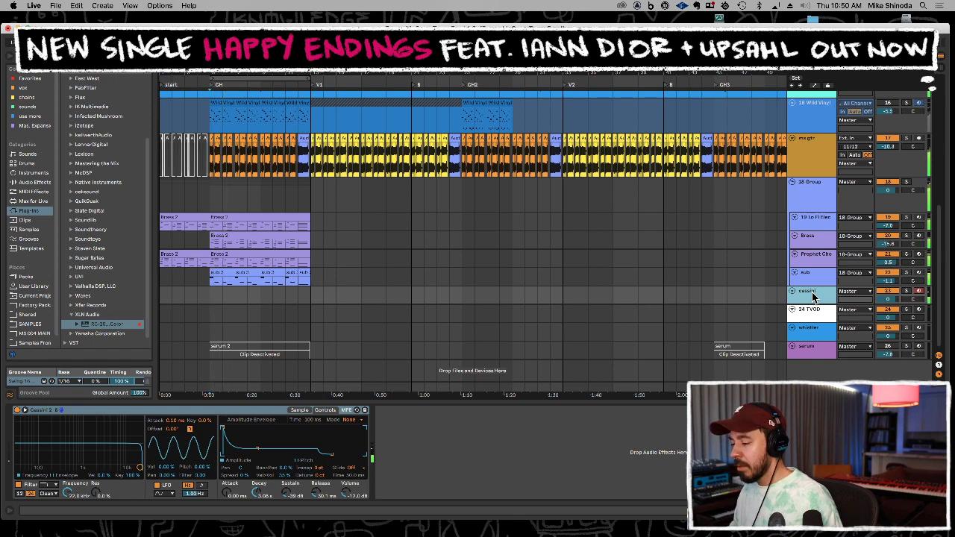
{"action": "key", "text": "space"}
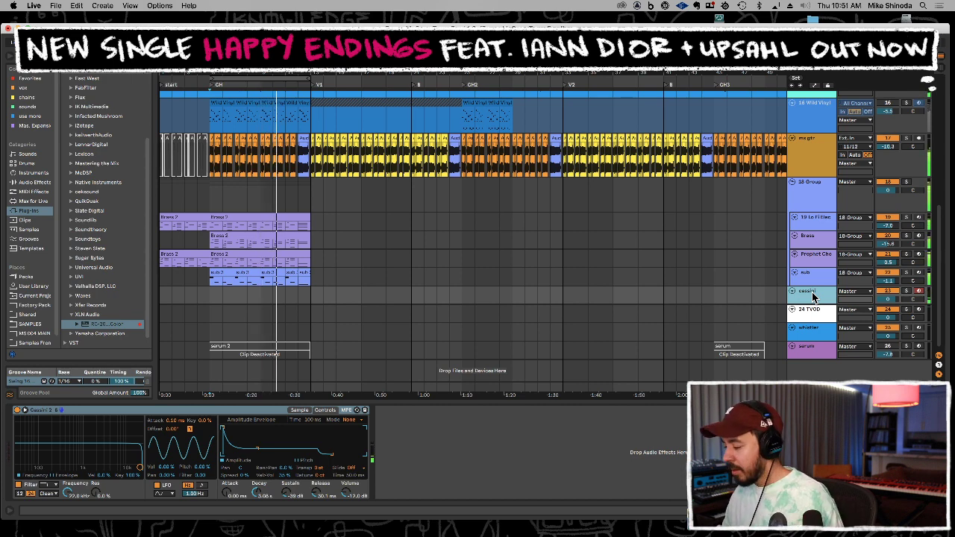
{"action": "key", "text": "space"}
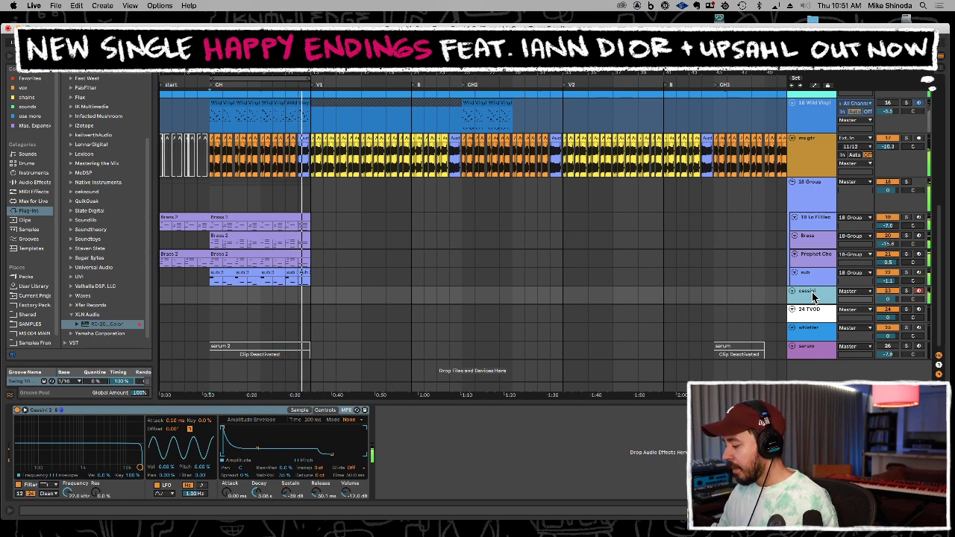
{"action": "key", "text": "F9"}
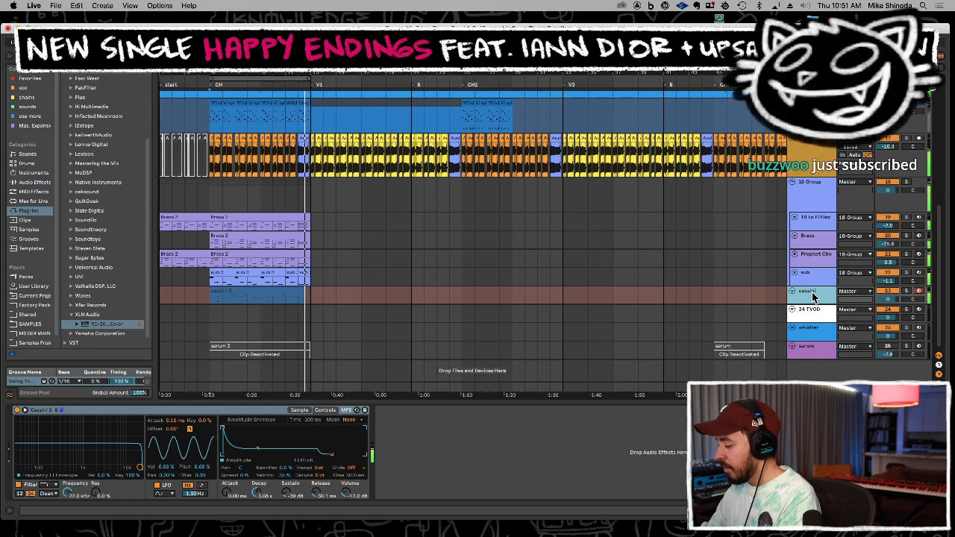
Quantize all notes in the cassini clip and apply the Swing 16 groove to it
{"action": "key", "text": "space"}
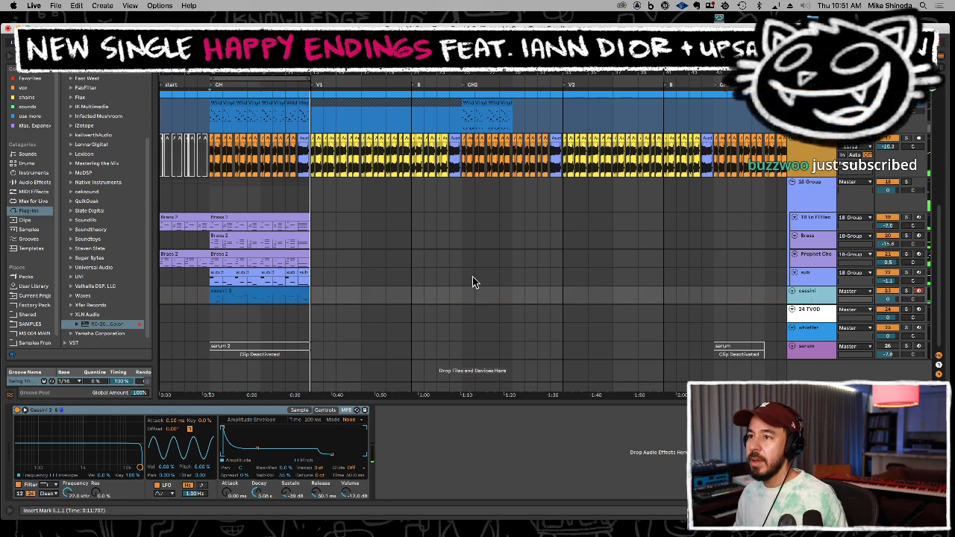
{"action": "double_click", "coordinate": [291, 299]}
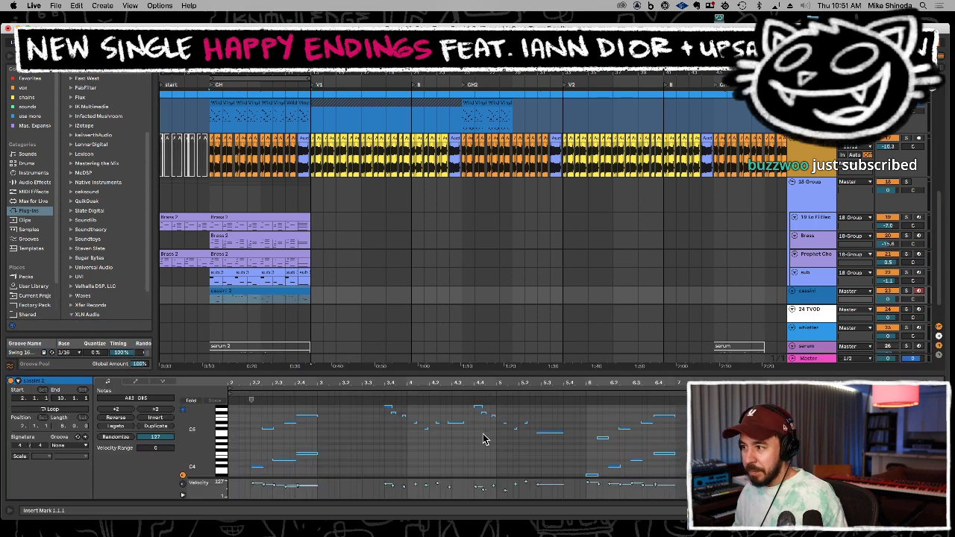
{"action": "key", "text": "super+u"}
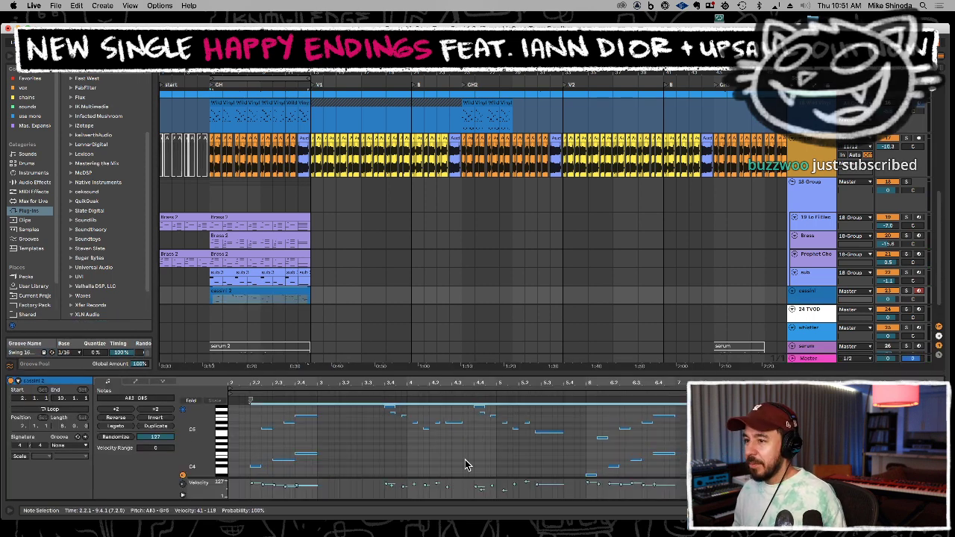
{"action": "left_click", "coordinate": [33, 353]}
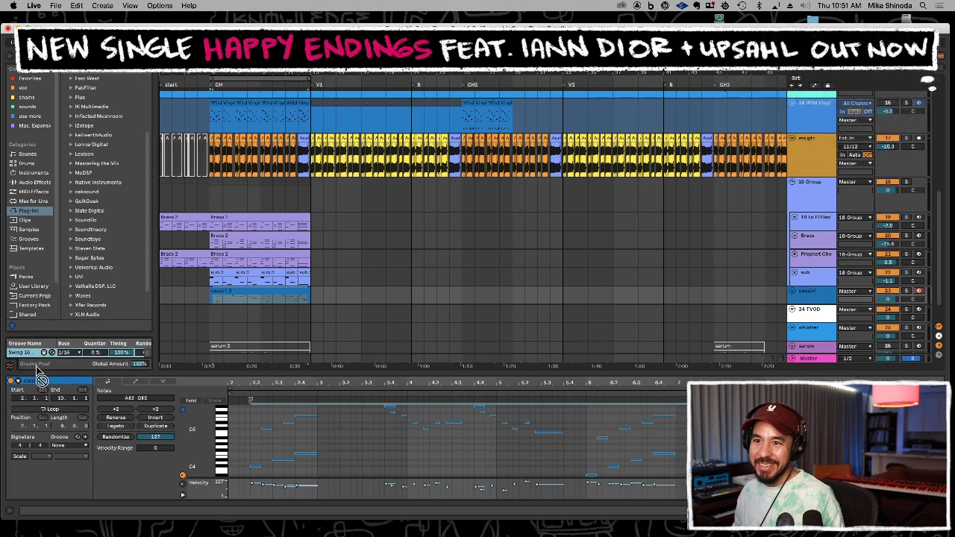
{"action": "left_click_drag", "start_coordinate": [275, 436], "coordinate": [275, 436]}
{"action": "key", "text": "space"}
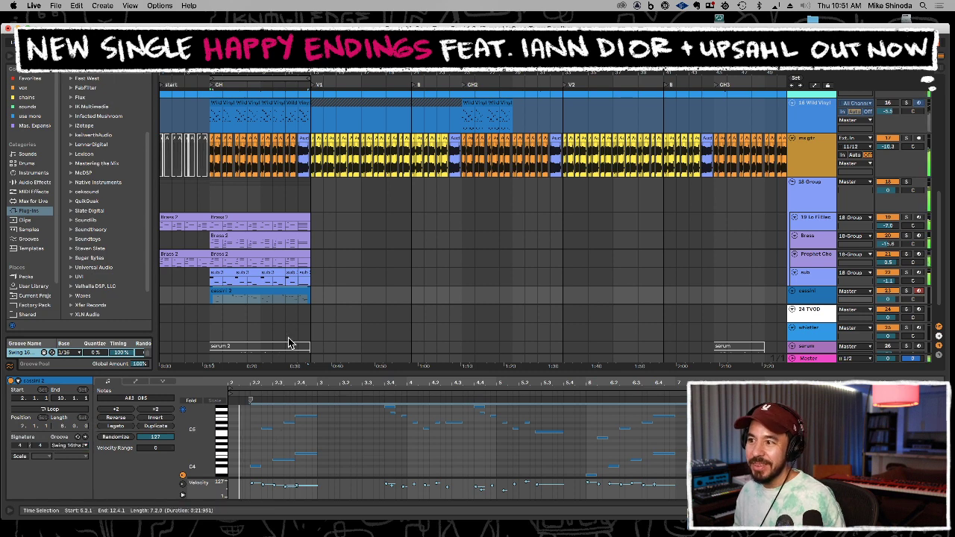
Copy the one-bar section starting at bar 9 of the cassini clip over its first bar at 5.1.1
{"action": "left_click", "coordinate": [593, 412]}
{"action": "left_click", "coordinate": [262, 302]}
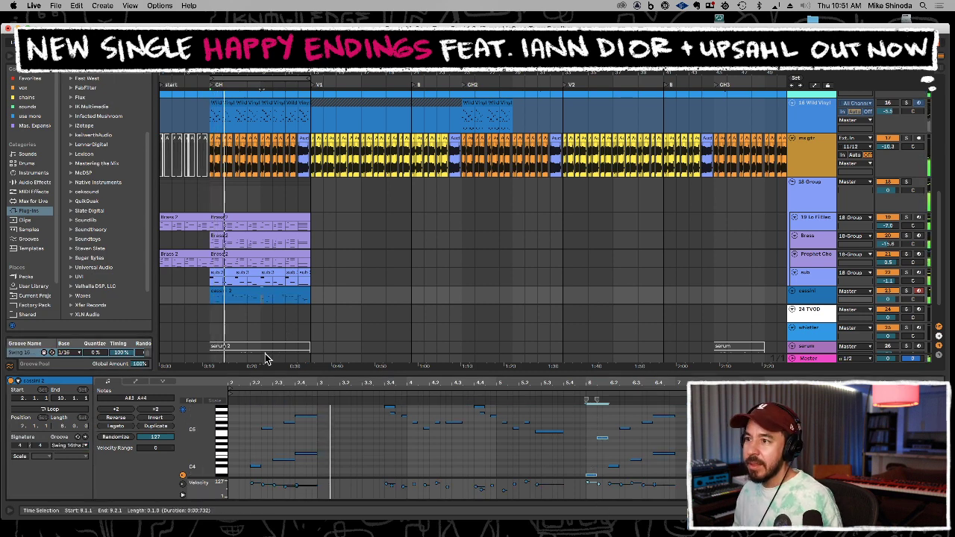
{"action": "left_click", "coordinate": [270, 298]}
{"action": "left_click", "coordinate": [212, 301]}
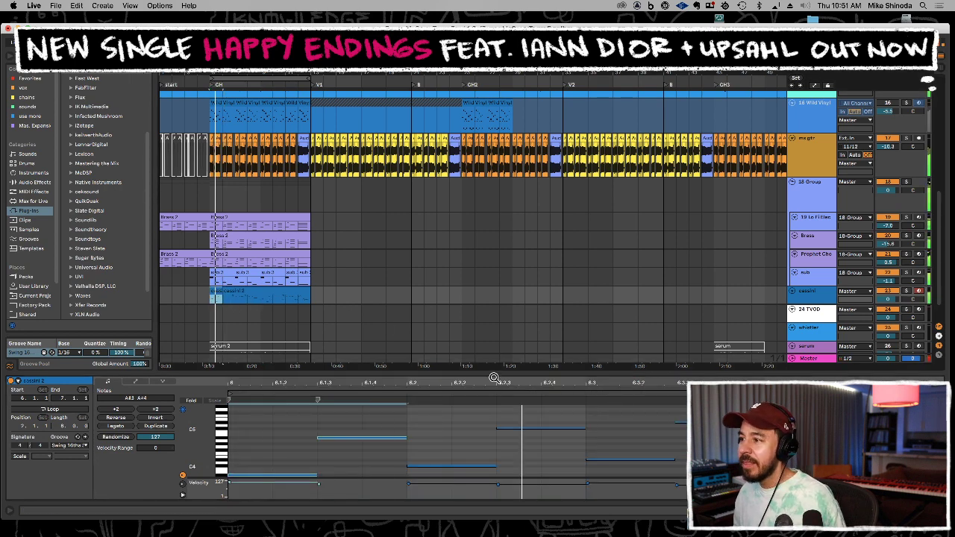
{"action": "key", "text": "super+alt+l"}
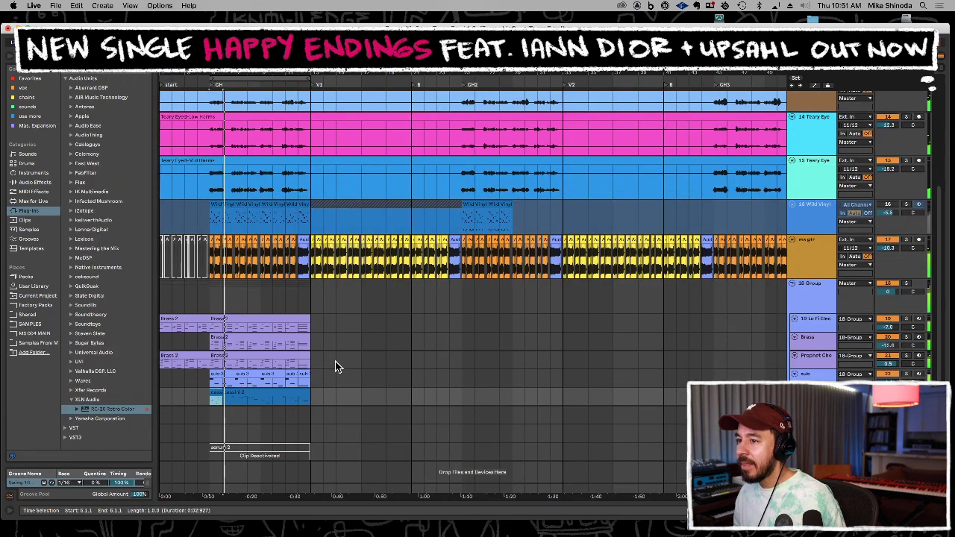
Add an F5 note at 5.4.1 in the longer cassini clip and extend it to end at 6.1.1
{"action": "double_click", "coordinate": [259, 394]}
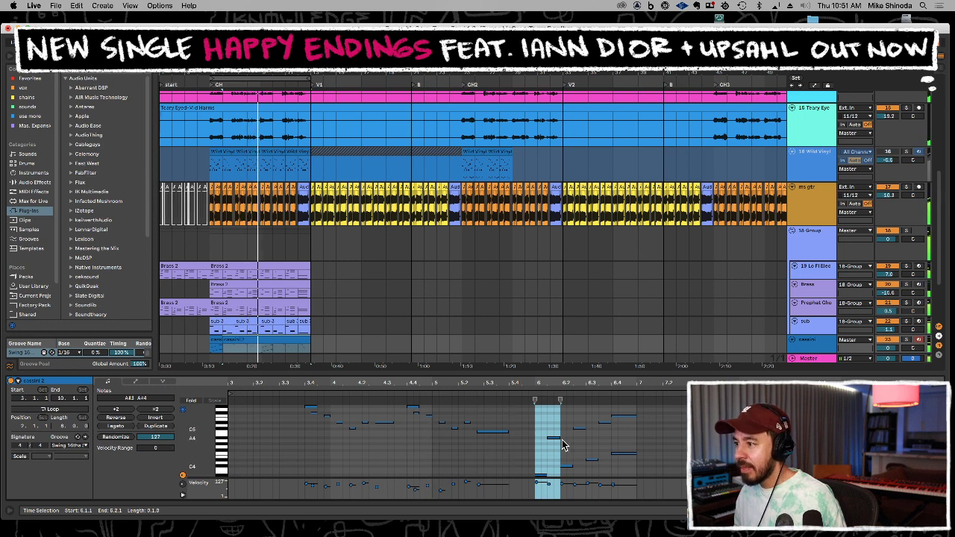
{"action": "left_click", "coordinate": [523, 439]}
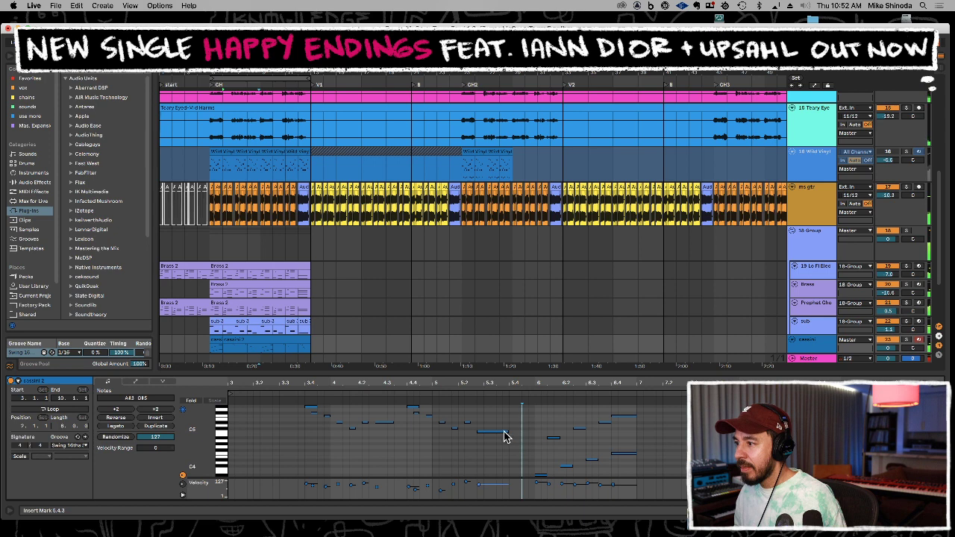
{"action": "left_click_drag", "start_coordinate": [559, 438], "coordinate": [520, 415]}
{"action": "key", "text": "space"}
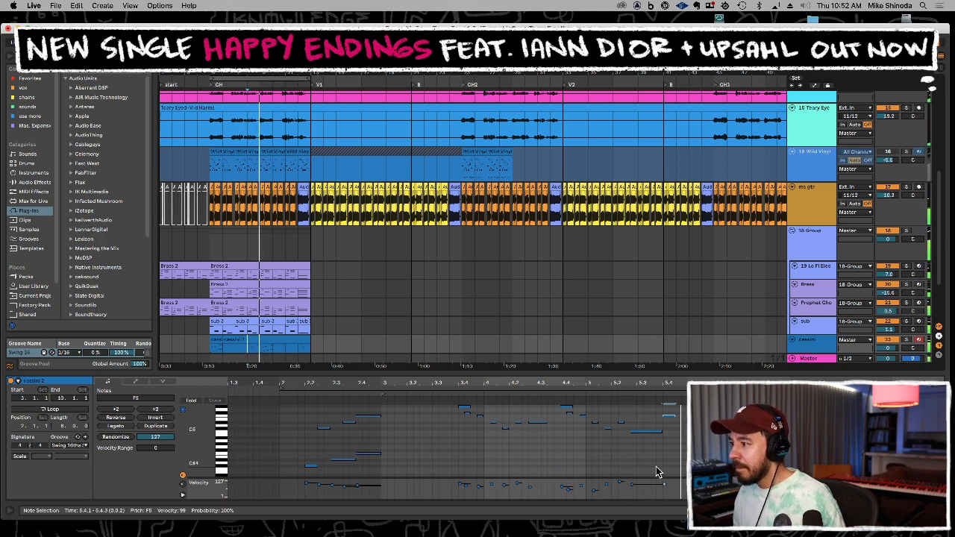
{"action": "left_click_drag", "start_coordinate": [670, 415], "coordinate": [685, 414]}
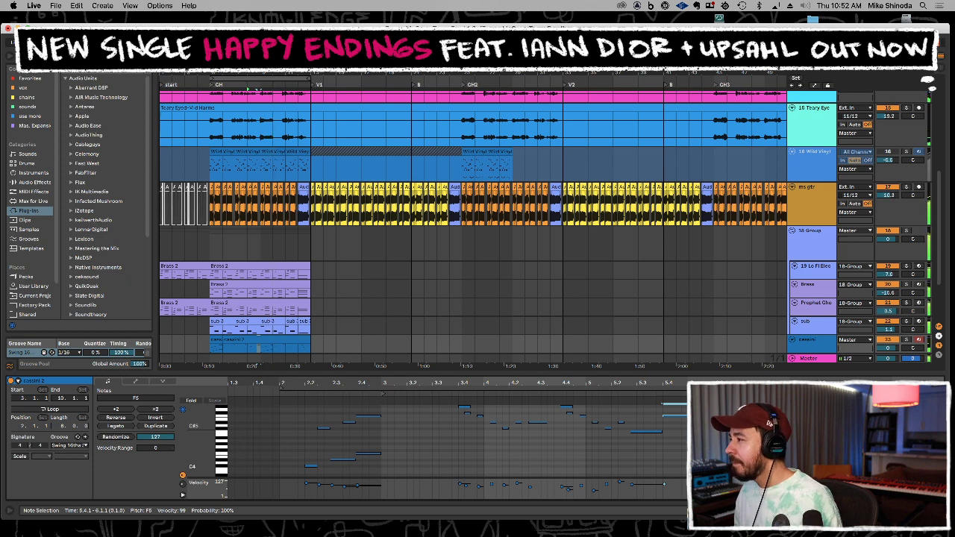
{"action": "left_click_drag", "start_coordinate": [850, 382], "coordinate": [721, 375]}
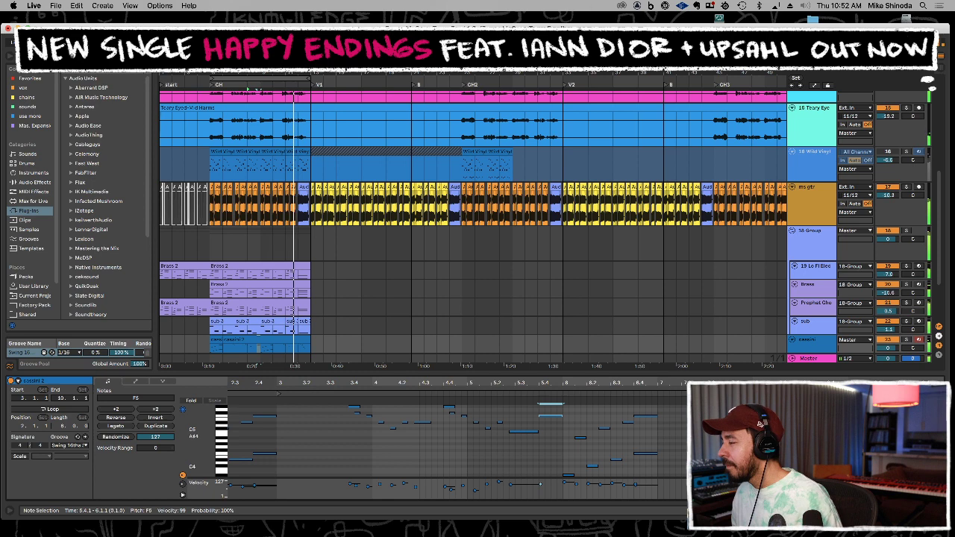
Audition the end of the cassini melody and move its A#4 note at 8.4.3 to 8.4.2
{"action": "key", "text": "space"}
{"action": "left_click", "coordinate": [580, 438]}
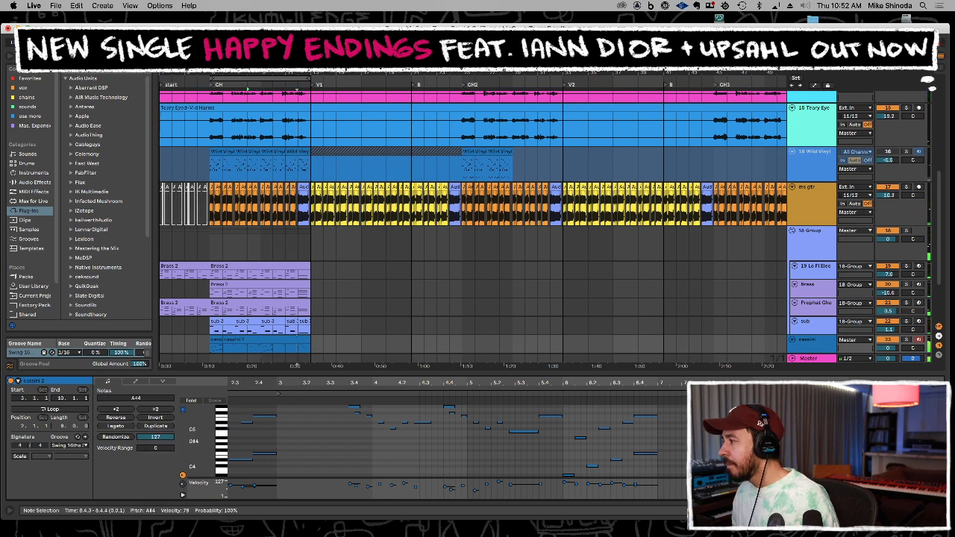
{"action": "key", "text": "space"}
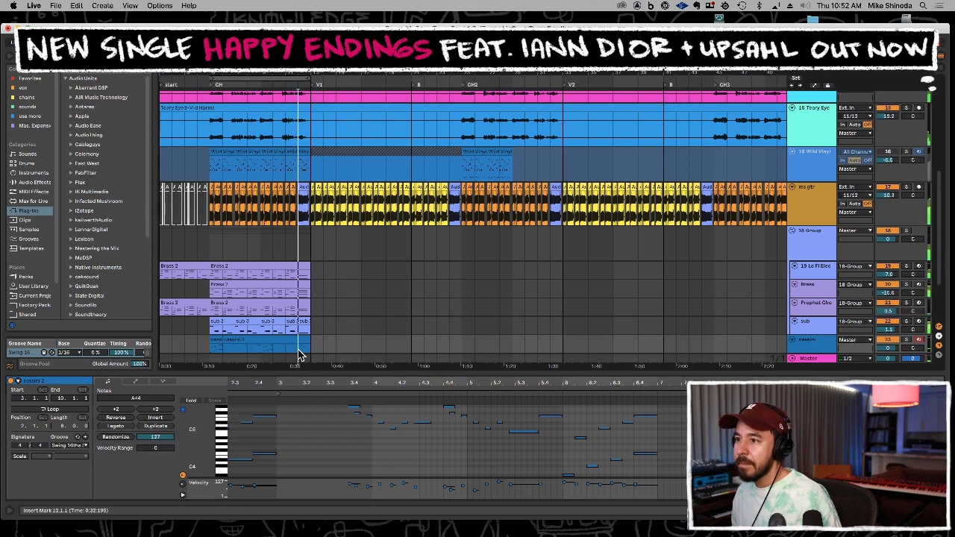
{"action": "key", "text": "space"}
{"action": "left_click", "coordinate": [287, 353]}
{"action": "key", "text": "space"}
{"action": "key", "text": "space"}
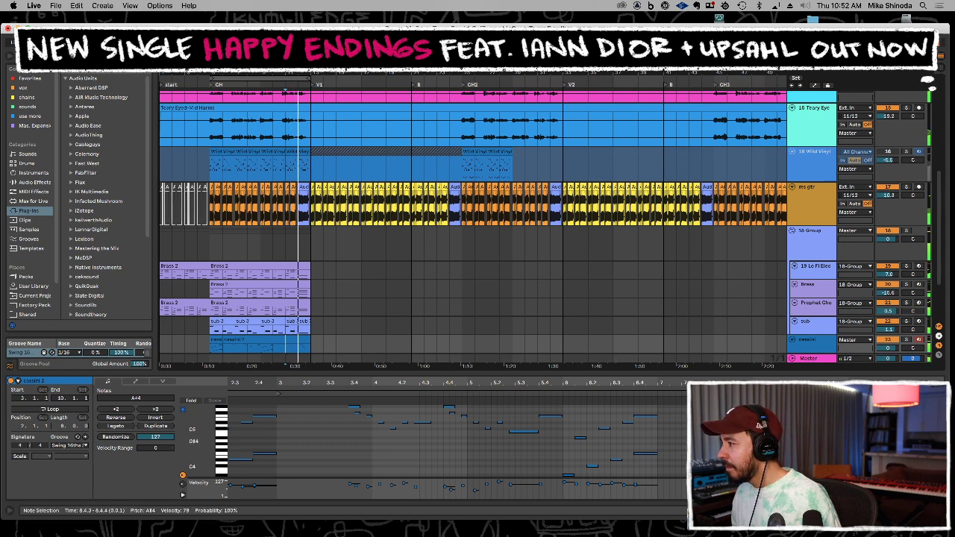
{"action": "key", "text": "space"}
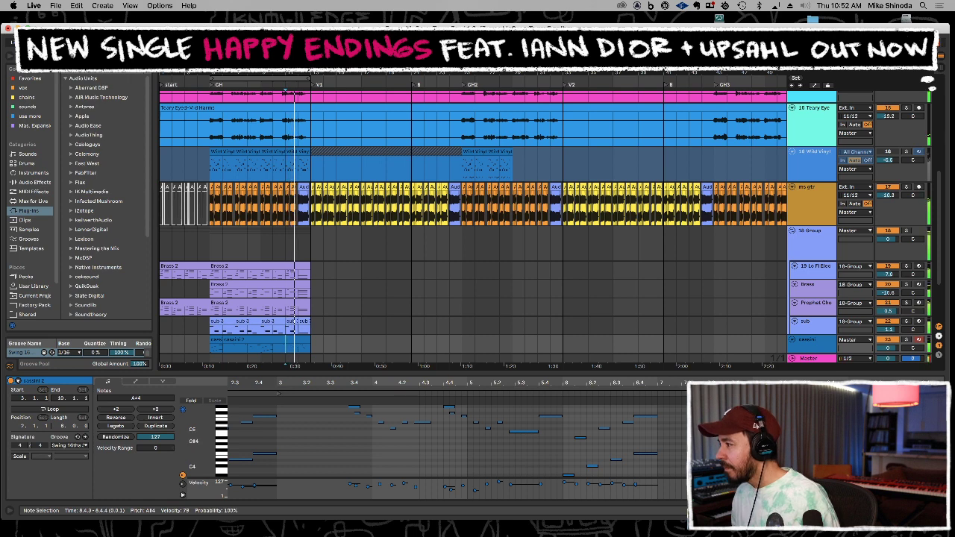
{"action": "key", "text": "space"}
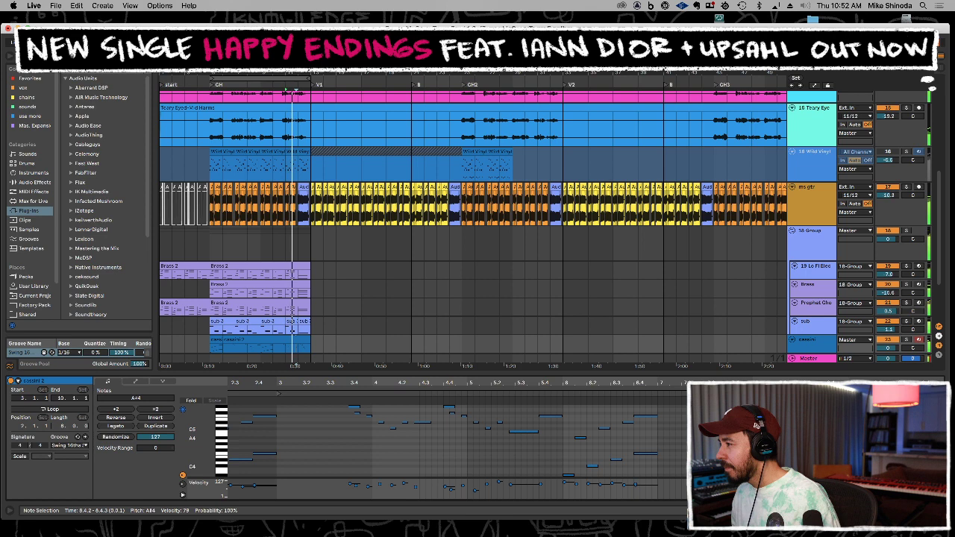
Raise the cassini note at 8.4.4 to F5 and audition the closing phrase through the F5 note at 9.1.4
{"action": "left_click", "coordinate": [850, 420]}
{"action": "key", "text": "space"}
{"action": "key", "text": "Up"}
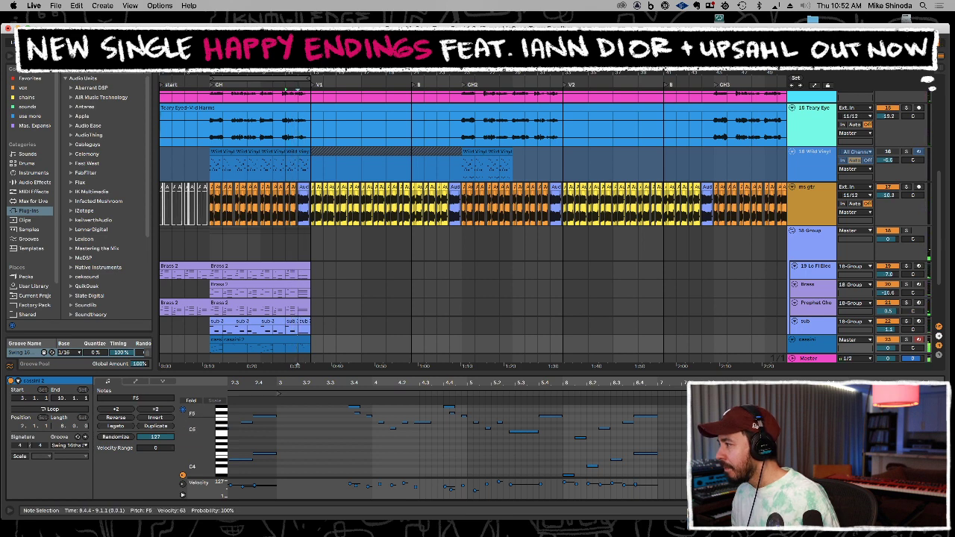
{"action": "key", "text": "space"}
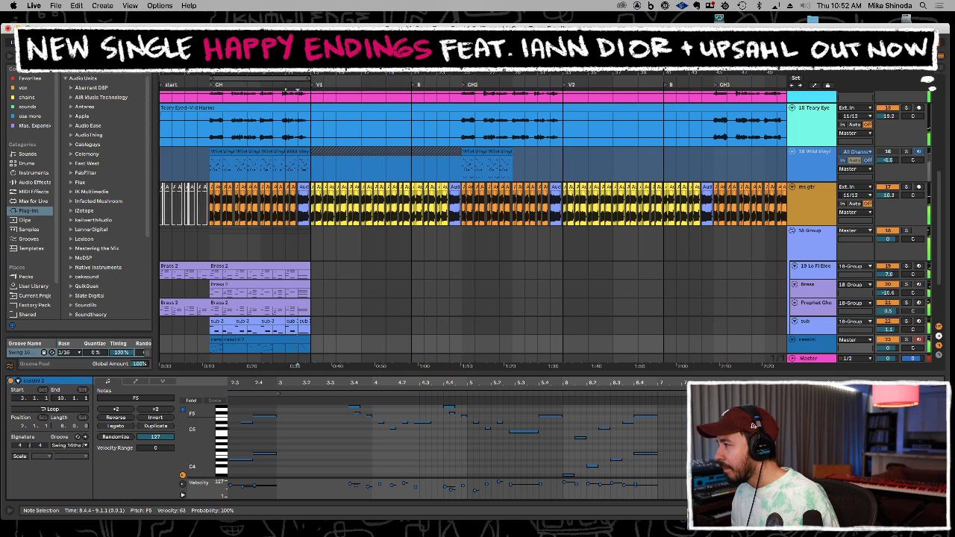
{"action": "left_click", "coordinate": [865, 411]}
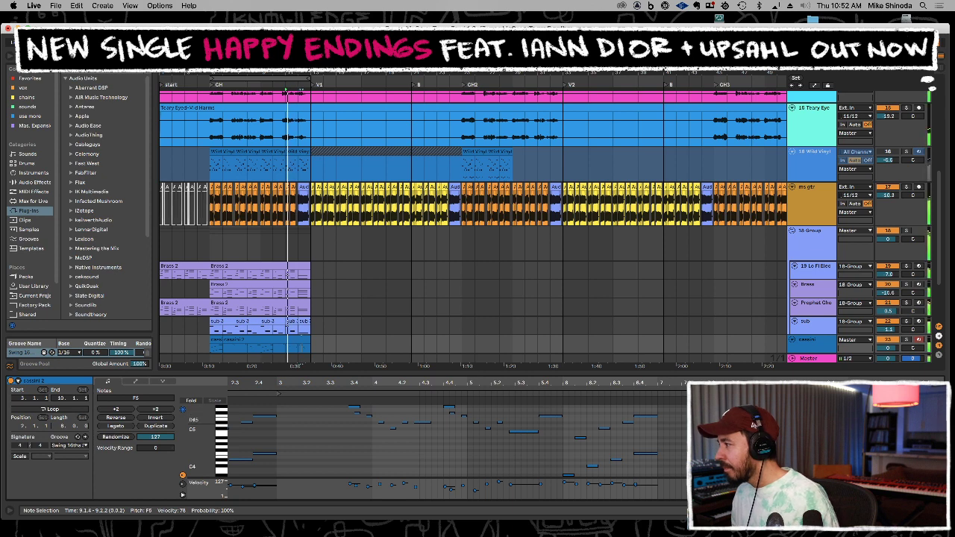
{"action": "left_click", "coordinate": [897, 441]}
{"action": "key", "text": "space"}
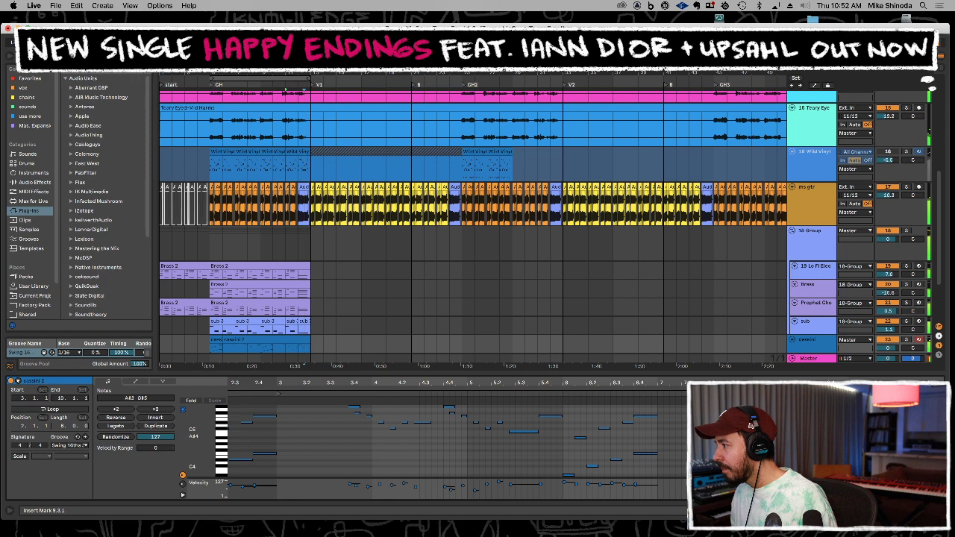
{"action": "key", "text": "space"}
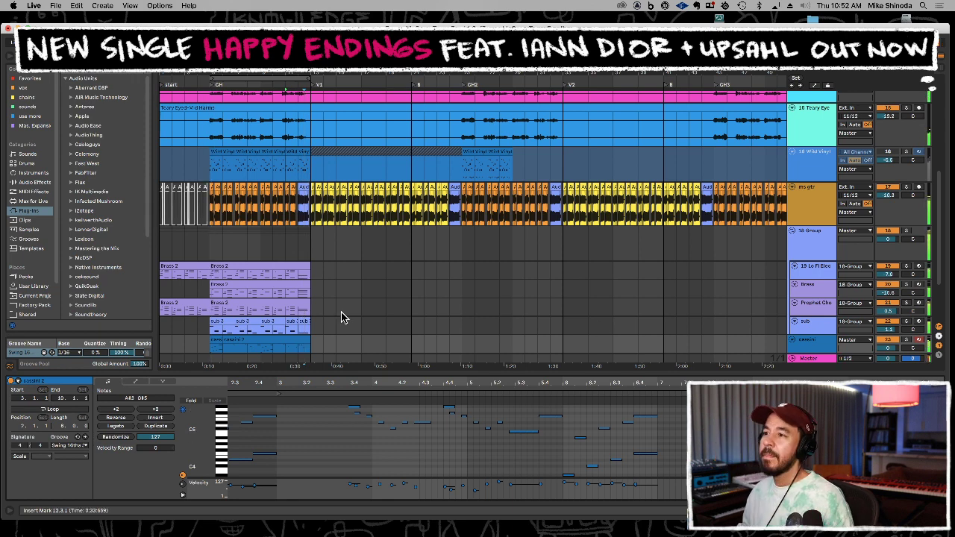
Add the ValhallaRoom reverb from the Valhalla DSP plug-ins to the cassini track and restart playback
{"action": "left_click_drag", "start_coordinate": [385, 372], "coordinate": [388, 378]}
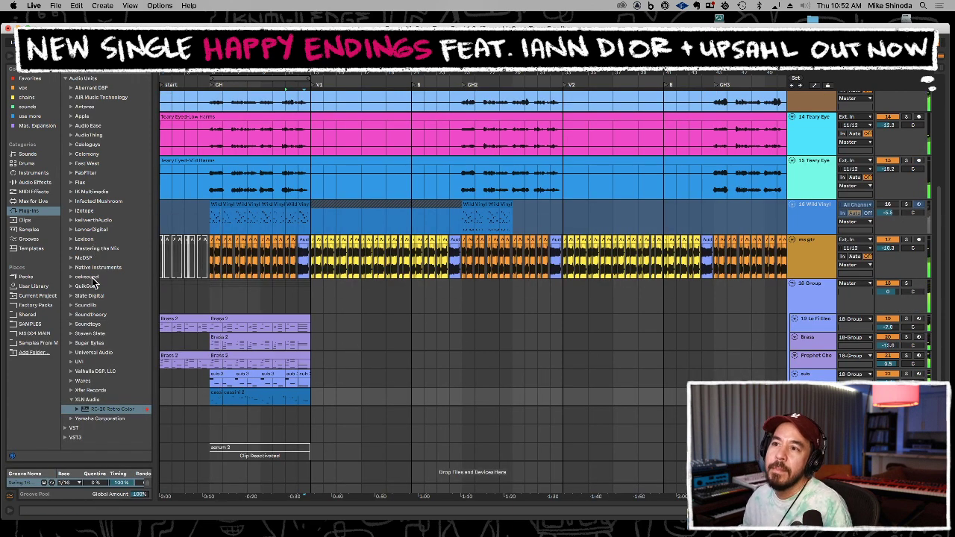
{"action": "left_click", "coordinate": [91, 324]}
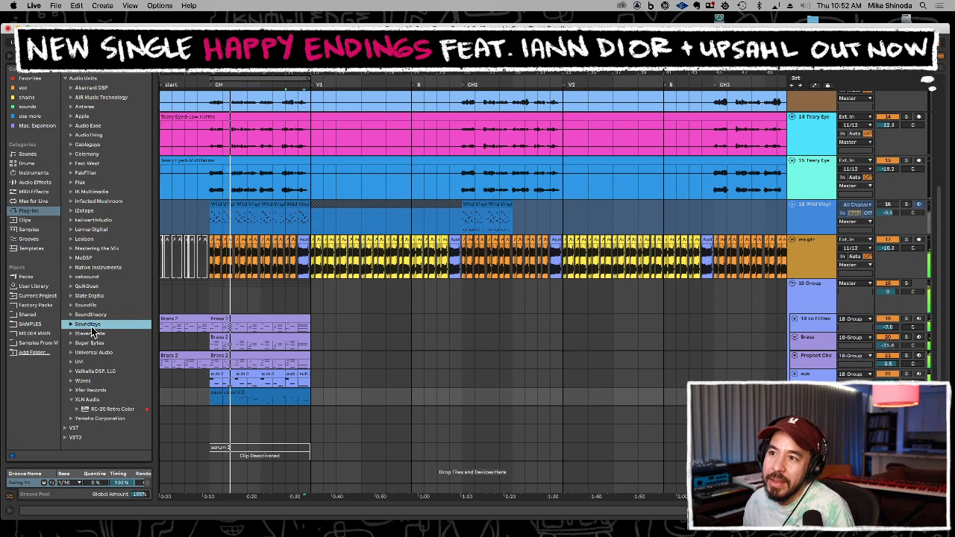
{"action": "left_click", "coordinate": [89, 371]}
{"action": "scroll", "coordinate": [88, 377], "scroll_direction": "down", "scroll_amount": 3}
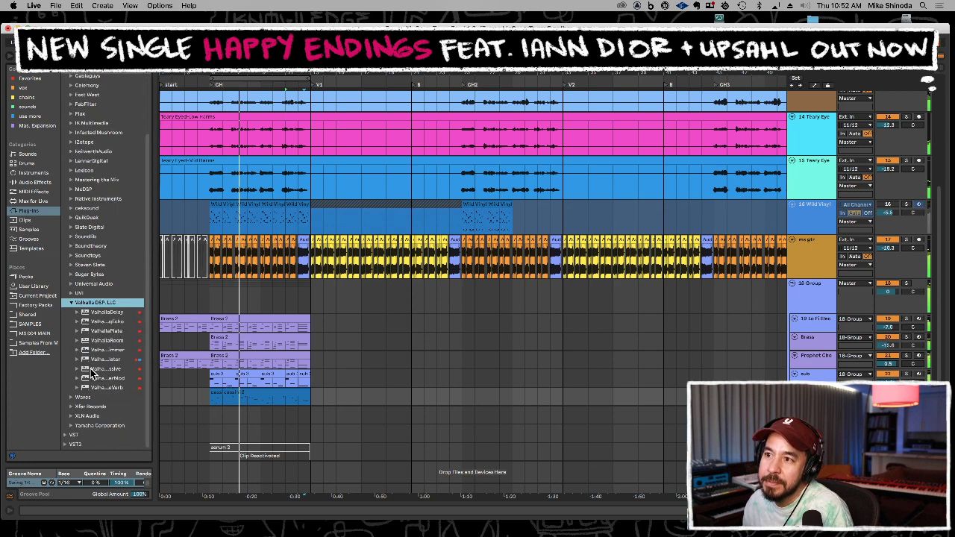
{"action": "left_click", "coordinate": [99, 340]}
{"action": "left_click_drag", "start_coordinate": [303, 347], "coordinate": [359, 344]}
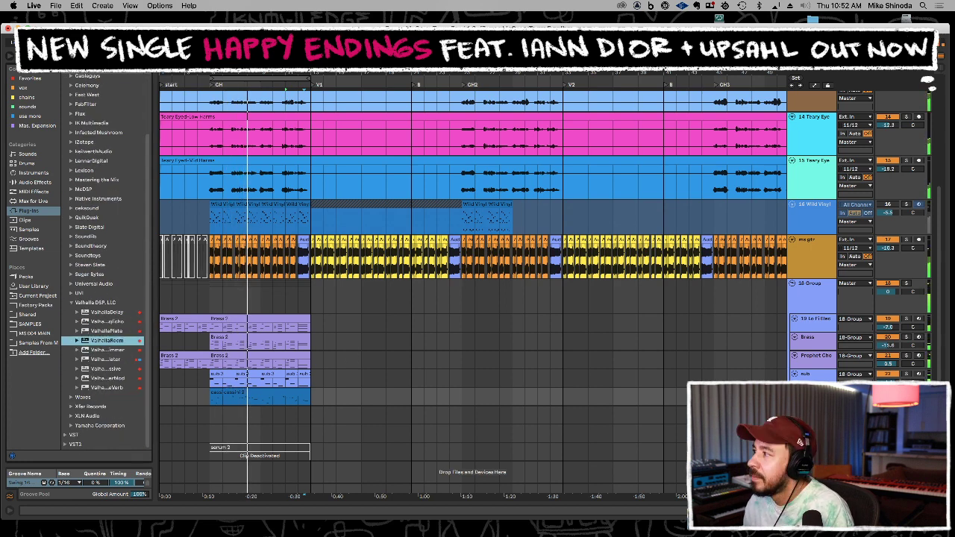
{"action": "key", "text": "Return"}
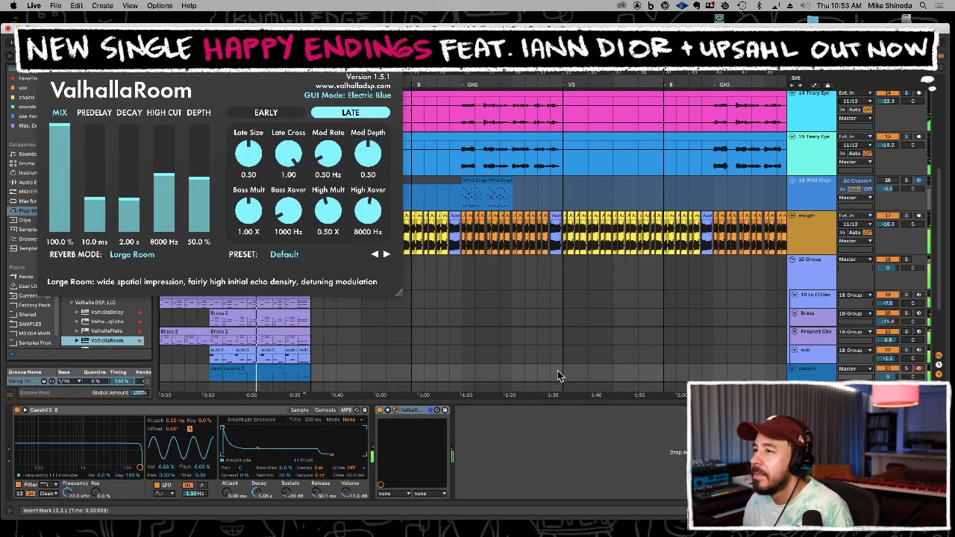
{"action": "left_click", "coordinate": [812, 374]}
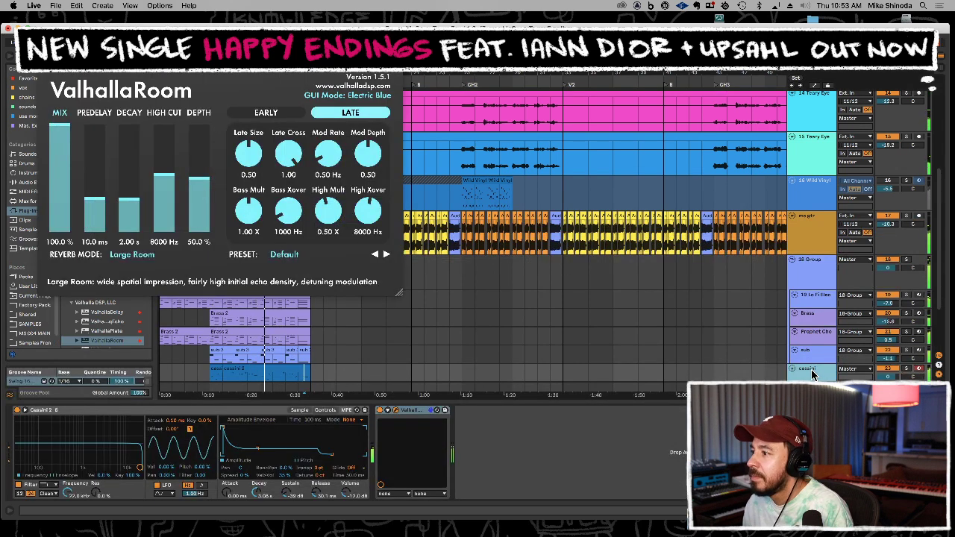
{"action": "key", "text": "space"}
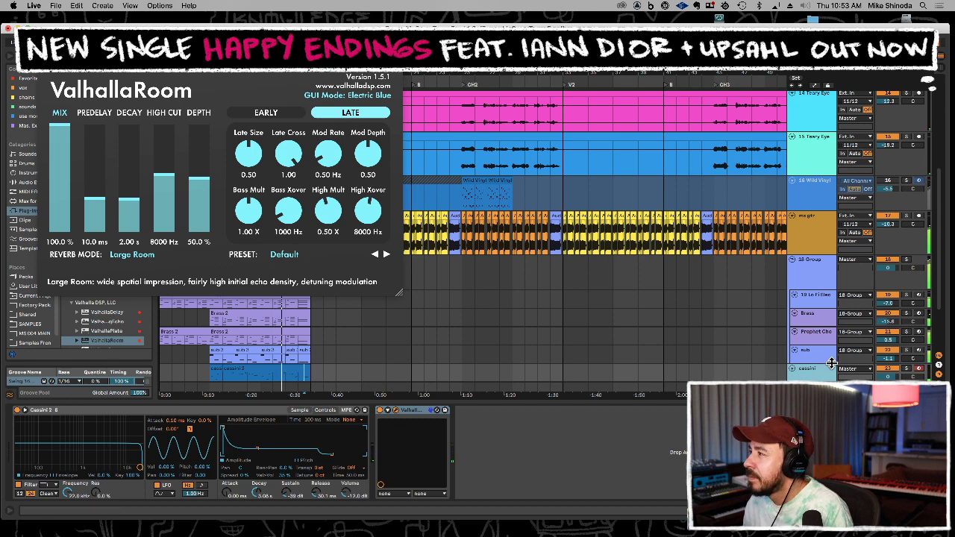
{"action": "key", "text": "space"}
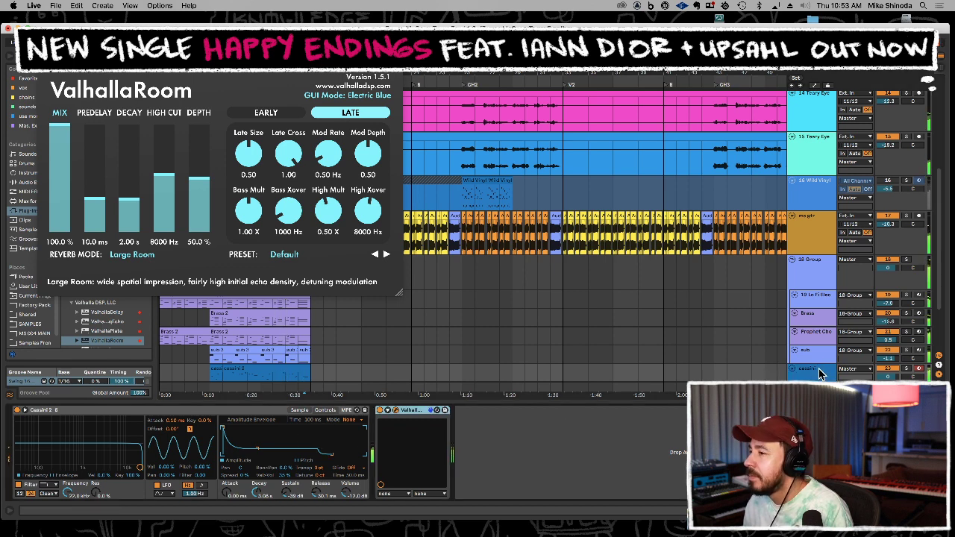
Set ValhallaRoom's high cut to 5320 Hz, decay to 0.59 s, predelay to 181.1 ms and mix to 53.9 %
{"action": "left_click_drag", "start_coordinate": [156, 196], "coordinate": [167, 201]}
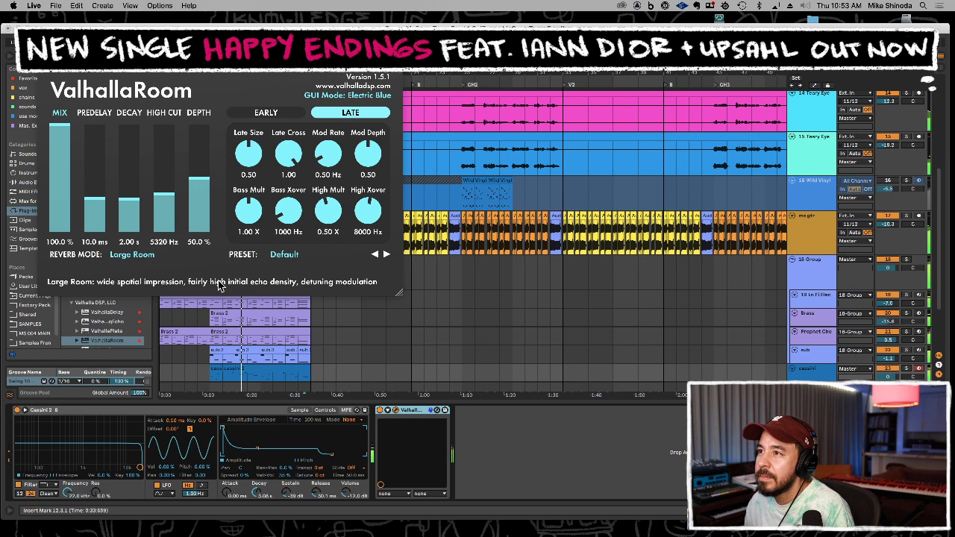
{"action": "left_click_drag", "start_coordinate": [126, 200], "coordinate": [131, 211]}
{"action": "left_click_drag", "start_coordinate": [57, 153], "coordinate": [62, 166]}
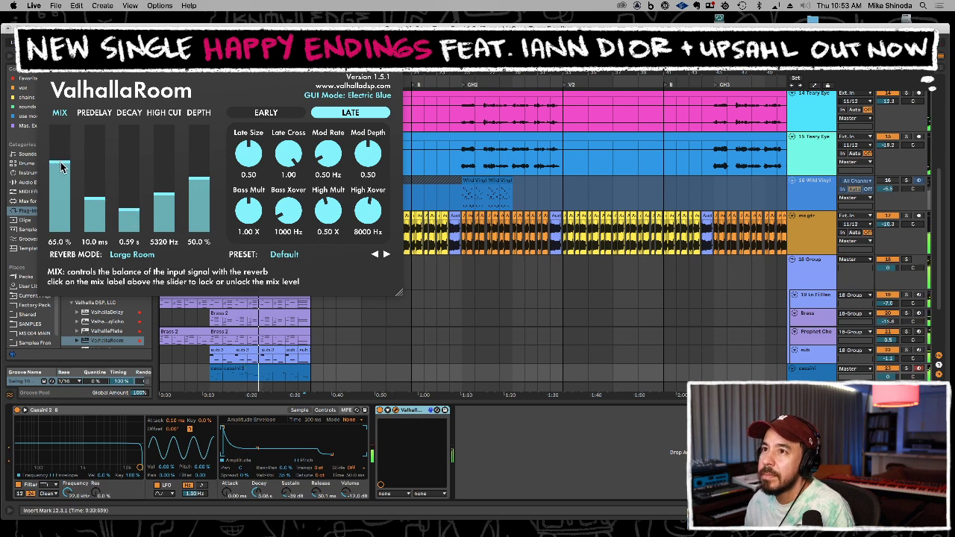
{"action": "left_click_drag", "start_coordinate": [94, 173], "coordinate": [98, 162]}
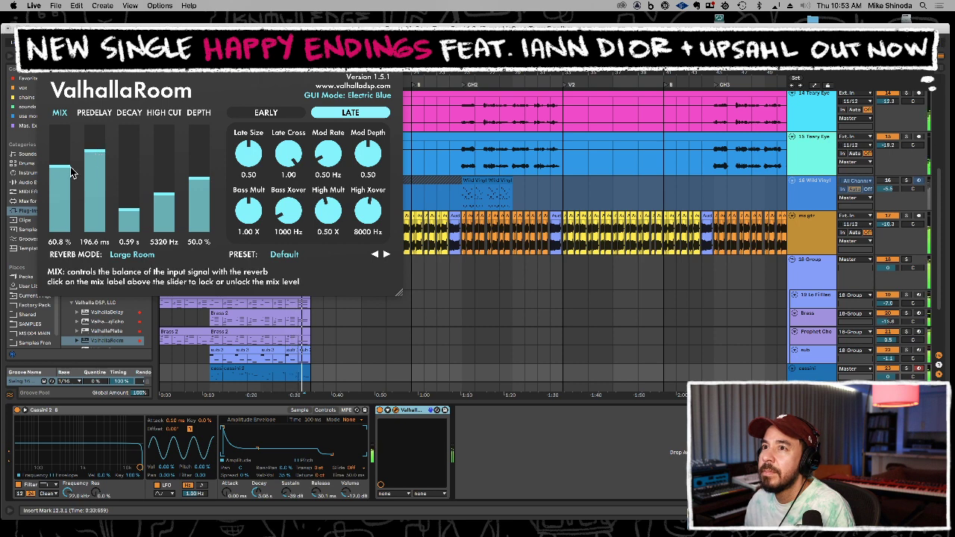
{"action": "left_click_drag", "start_coordinate": [73, 170], "coordinate": [62, 179]}
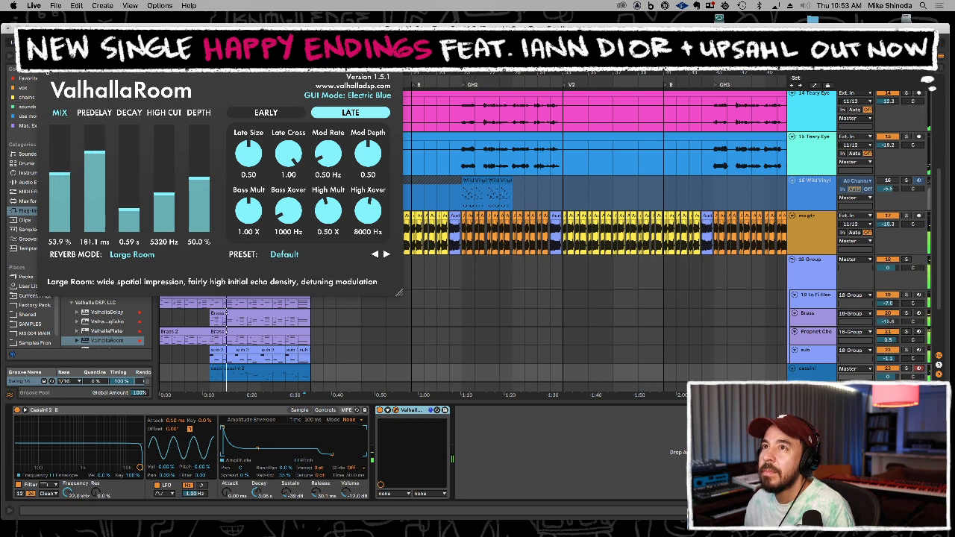
Close the ValhallaRoom window and turn the cassini track's volume down slightly
{"action": "left_click", "coordinate": [42, 66]}
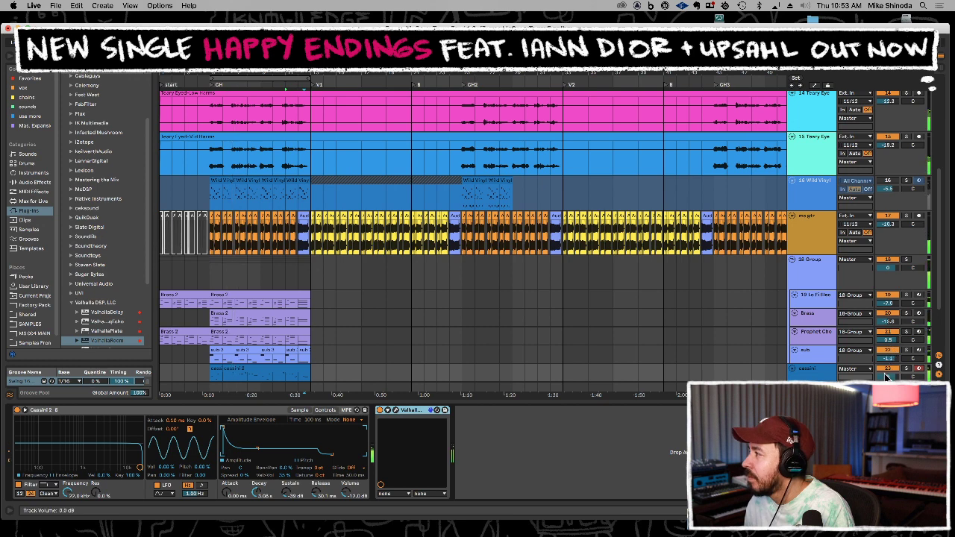
{"action": "mouse_move", "coordinate": [886, 376]}
{"action": "left_mouse_down"}
{"action": "mouse_move", "coordinate": [886, 385]}
{"action": "mouse_move", "coordinate": [886, 377]}
{"action": "left_mouse_up"}
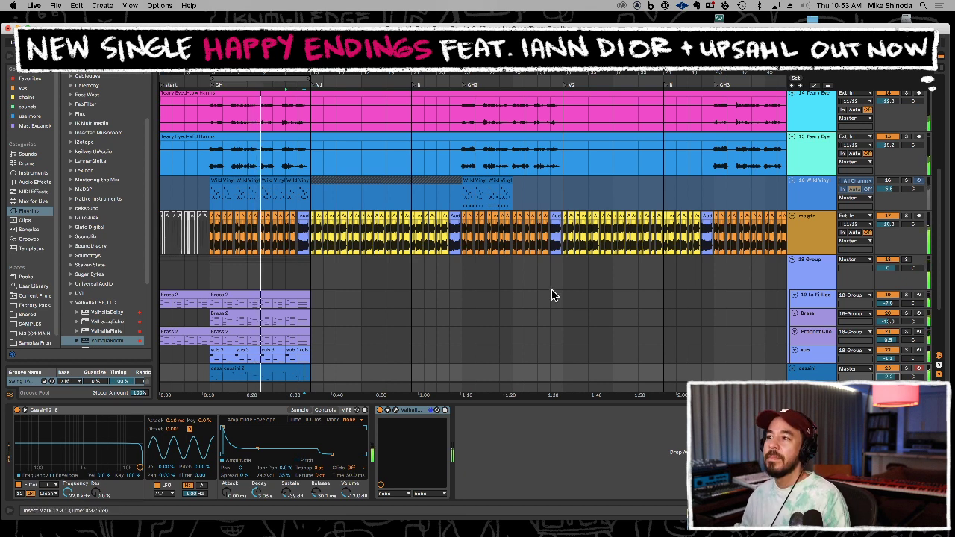
Duplicate the Lo Fi, Brass, Prophet and sub clips of the first chorus (bars 5 to 13) into verse V1
{"action": "scroll", "coordinate": [567, 325], "scroll_direction": "down", "scroll_amount": 3}
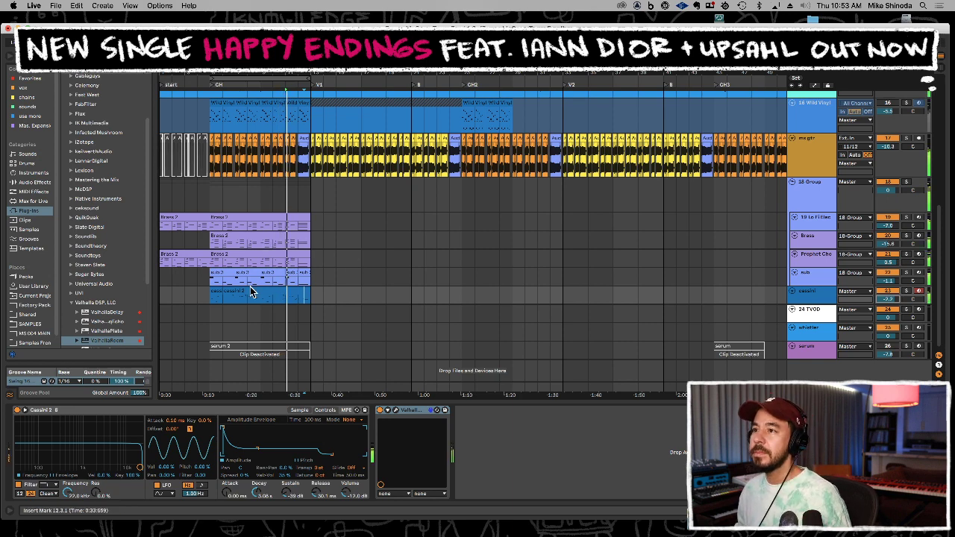
{"action": "left_click_drag", "start_coordinate": [210, 229], "coordinate": [312, 275]}
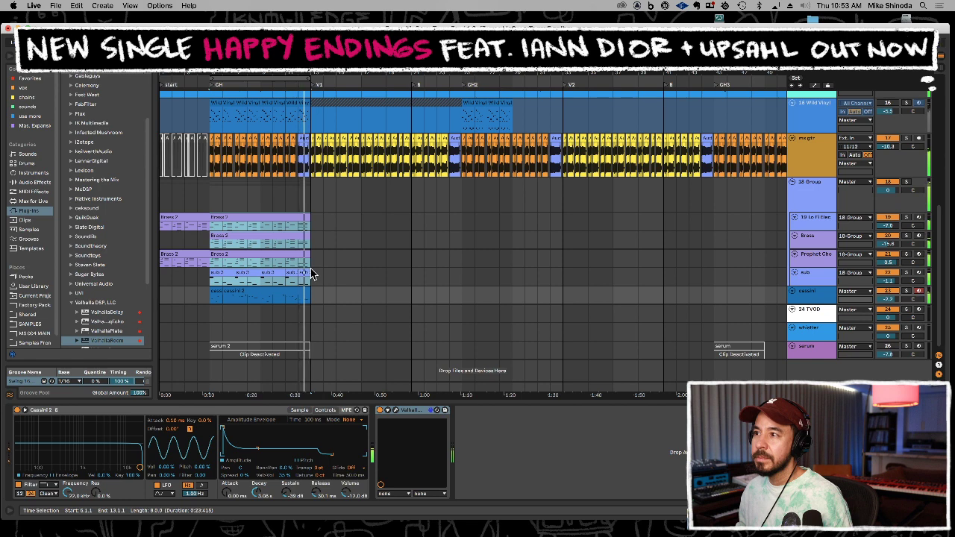
{"action": "key", "text": "super+d"}
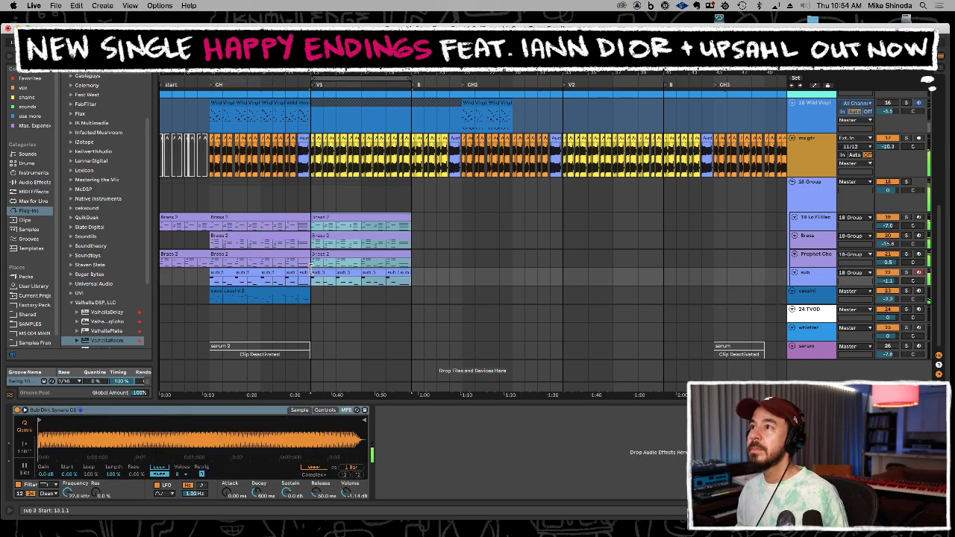
In the duplicated Lo Fi clip in V1, transpose the opening run at 1.1.1 down to span F#1 to A2 and audition it
{"action": "left_click", "coordinate": [331, 220]}
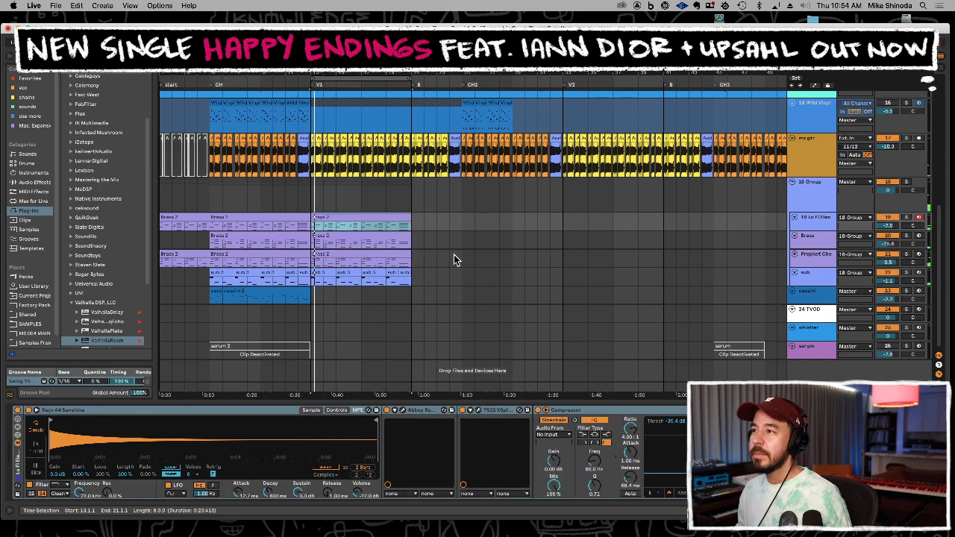
{"action": "double_click", "coordinate": [399, 220]}
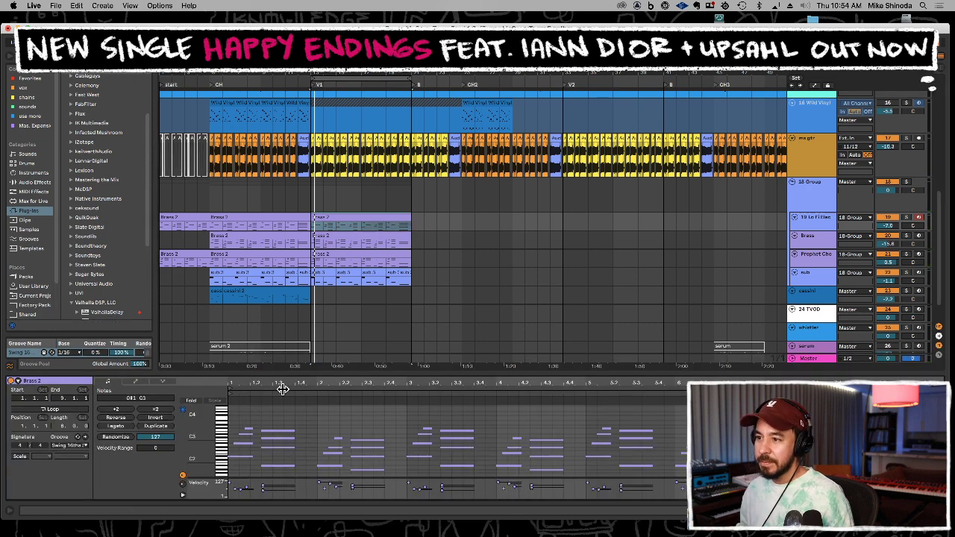
{"action": "left_click_drag", "start_coordinate": [256, 416], "coordinate": [245, 459]}
{"action": "key", "text": "Down"}
{"action": "key", "text": "Down"}
{"action": "key", "text": "Down"}
{"action": "key", "text": "Down"}
{"action": "key", "text": "Down"}
{"action": "key", "text": "Down"}
{"action": "key", "text": "Down"}
{"action": "key", "text": "Down"}
{"action": "key", "text": "Down"}
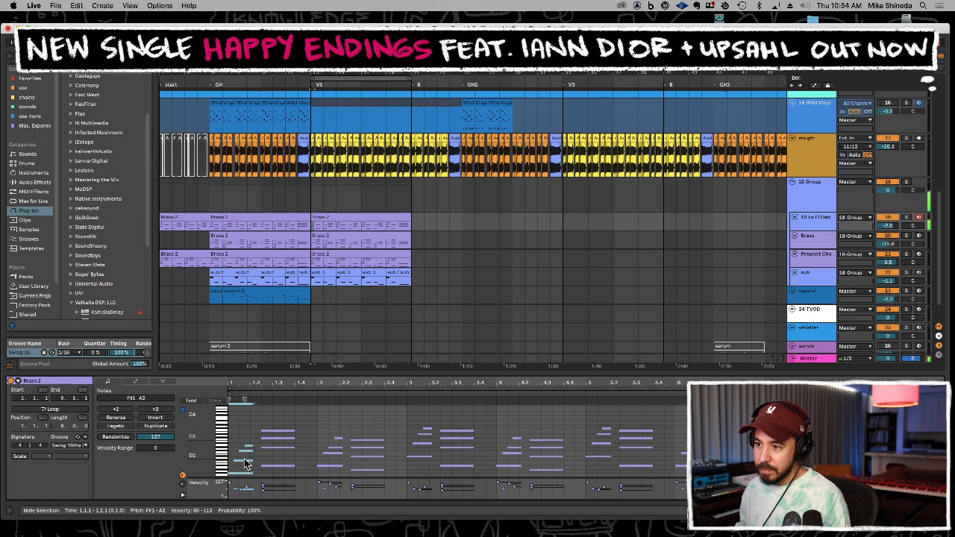
{"action": "scroll", "coordinate": [244, 458], "scroll_direction": "down", "scroll_amount": 4}
{"action": "key", "text": "space"}
{"action": "scroll", "coordinate": [245, 456], "scroll_direction": "up", "scroll_amount": 3}
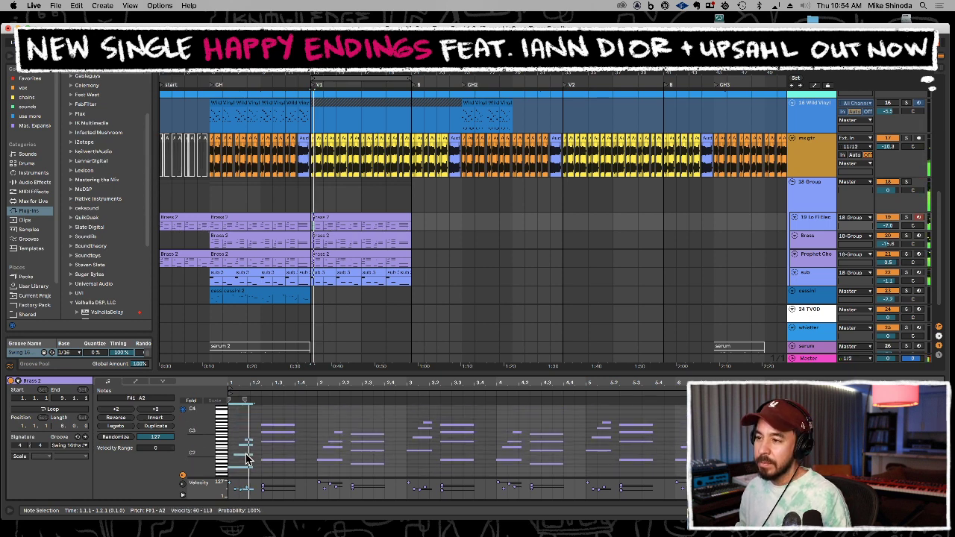
Solo the Lo Fi track, raise the top note of the opening run to A#2 and play it back
{"action": "left_click", "coordinate": [906, 218]}
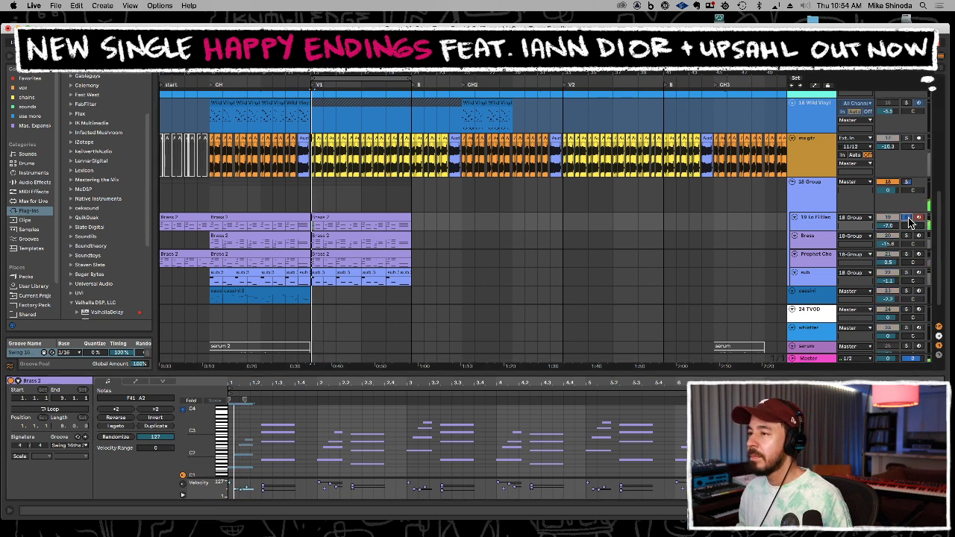
{"action": "left_click", "coordinate": [250, 439]}
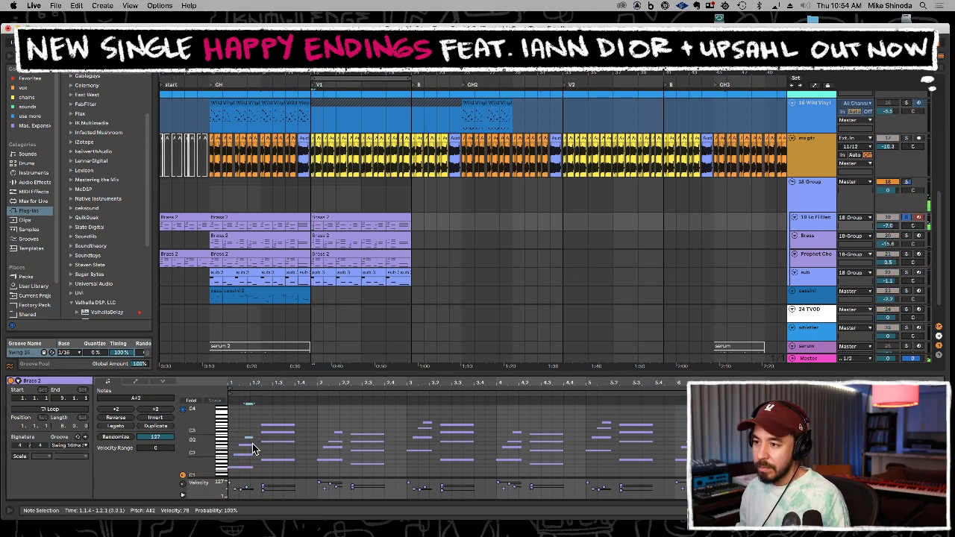
{"action": "key", "text": "space"}
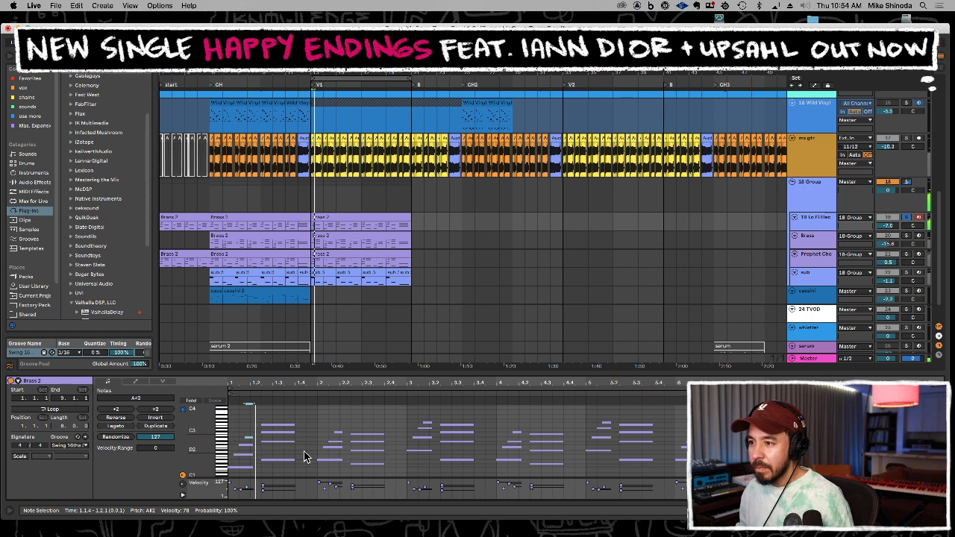
Lower one note of the sustained chord following the opening run to F2
{"action": "left_click", "coordinate": [293, 431]}
{"action": "key", "text": "Down"}
{"action": "key", "text": "Down"}
{"action": "key", "text": "Down"}
{"action": "key", "text": "Down"}
{"action": "key", "text": "Down"}
{"action": "key", "text": "Down"}
{"action": "key", "text": "Down"}
Duplicate the edited first two bars of the V1 Lo Fi clip twice, filling bars 15 to 19
{"action": "left_click", "coordinate": [318, 236]}
{"action": "left_click_drag", "start_coordinate": [312, 230], "coordinate": [335, 230]}
{"action": "key", "text": "super+d"}
{"action": "key", "text": "super+d"}
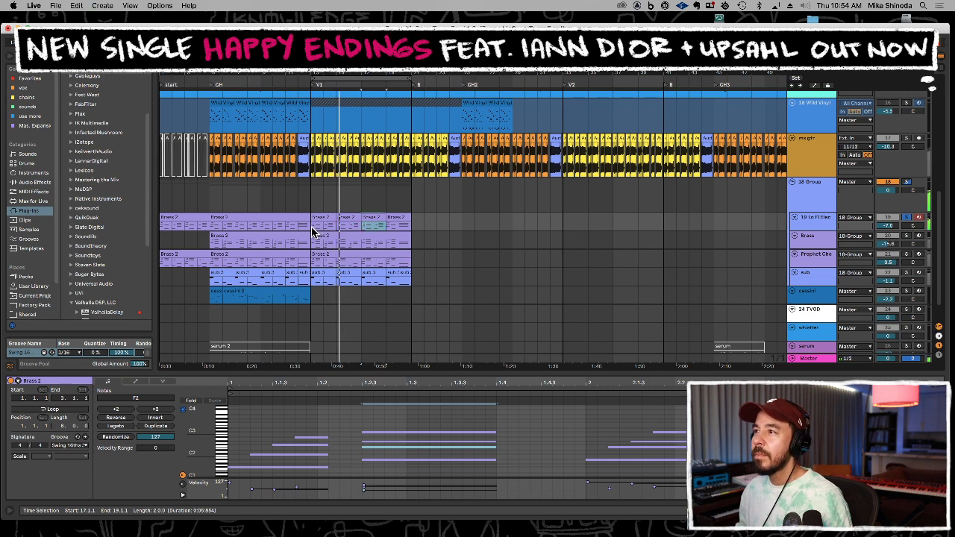
Color the remaining Lo Fi clip at bars 19 to 21 green and copy the pattern's first bar over bar 19
{"action": "right_click", "coordinate": [402, 221]}
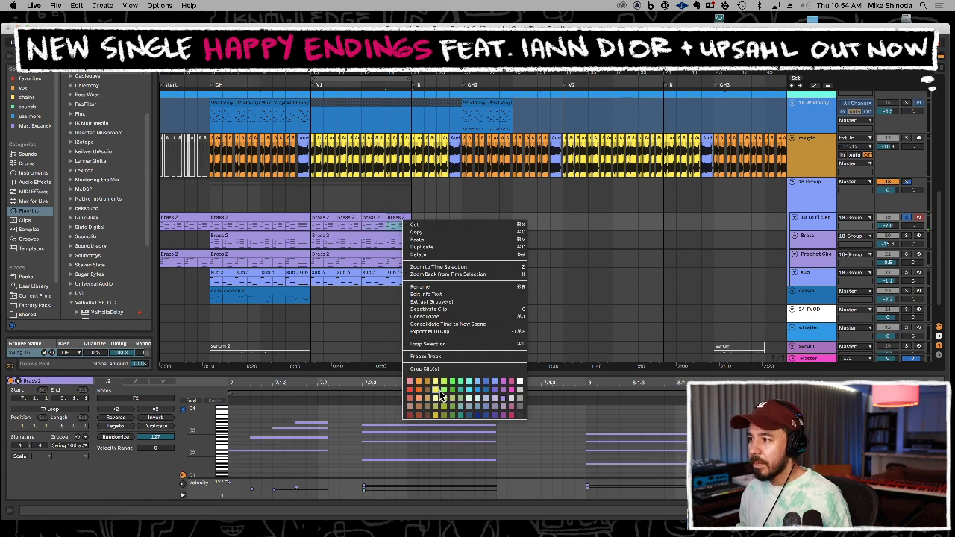
{"action": "left_click", "coordinate": [440, 393]}
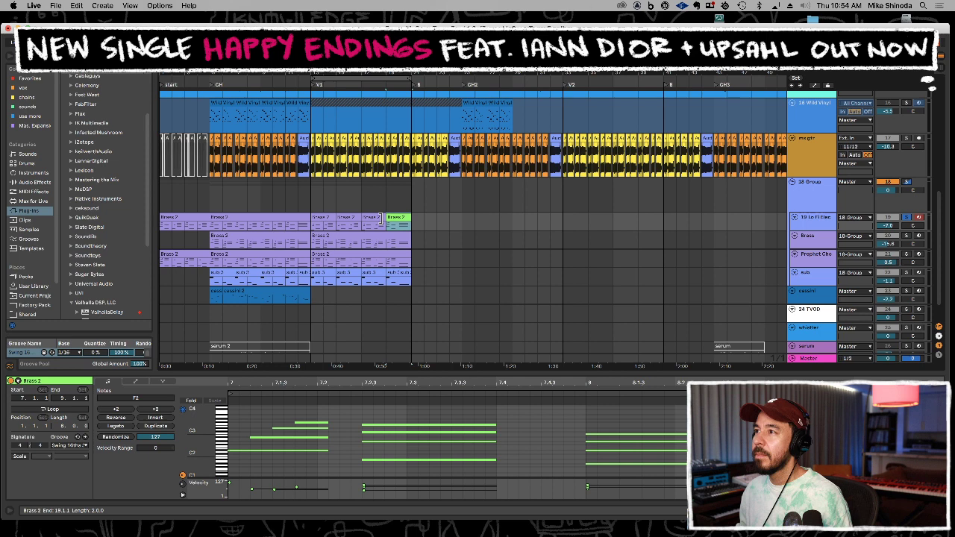
{"action": "left_click", "coordinate": [364, 229]}
{"action": "key", "text": "super+d"}
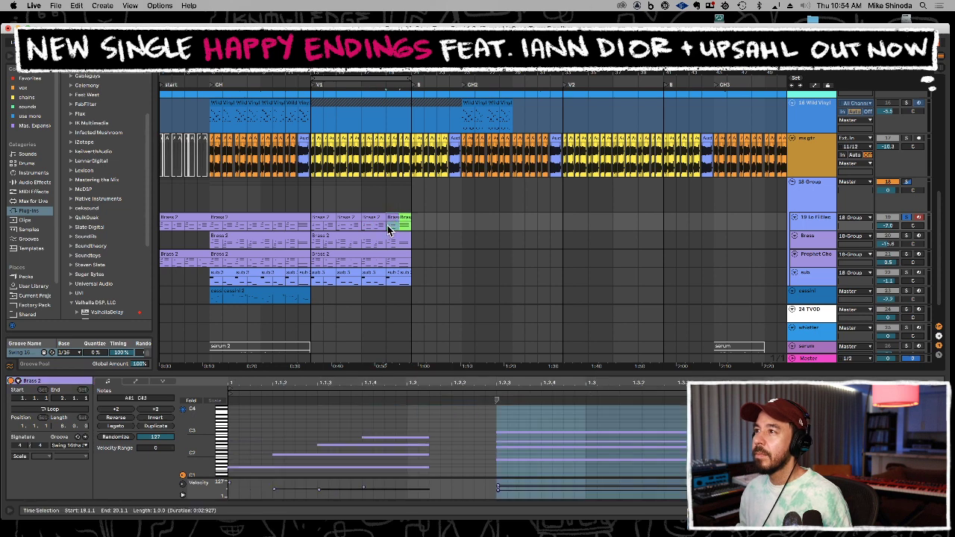
Recolor the edited Lo Fi clips from bar 13 up to the green clip magenta-purple
{"action": "left_click", "coordinate": [314, 225]}
{"action": "right_click", "coordinate": [321, 221]}
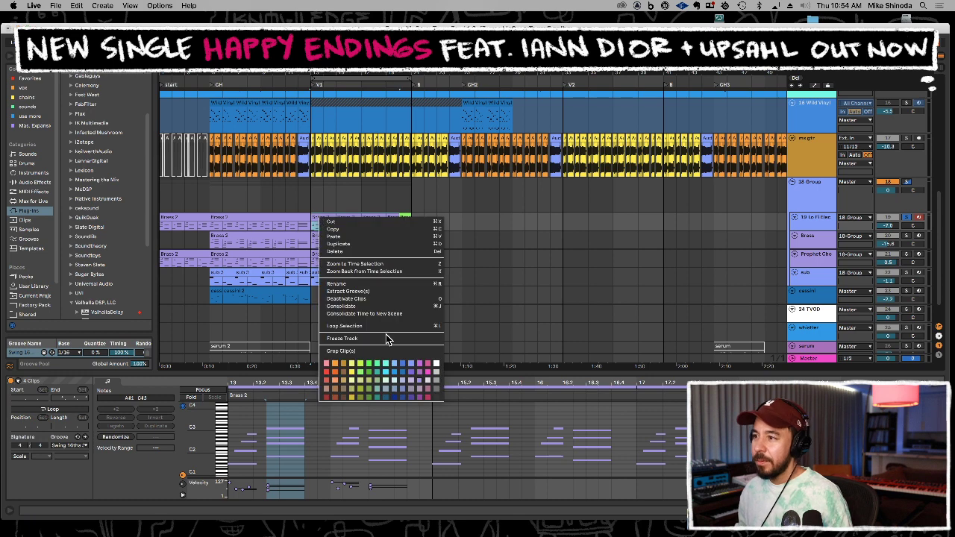
{"action": "left_click", "coordinate": [423, 376]}
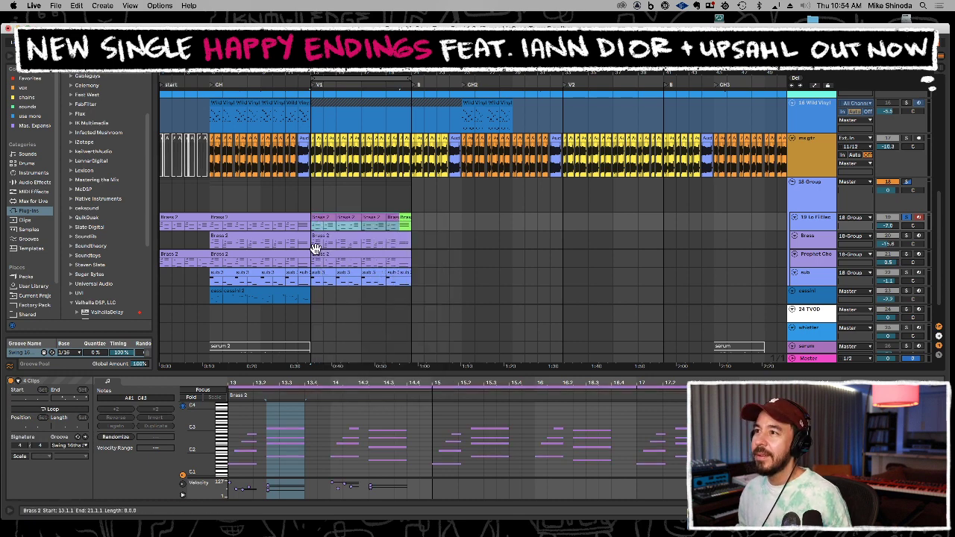
Duplicate the Lo Fi ending with its green clip through bar 25, then fill bars 19 to 21 with the two-bar pattern
{"action": "left_click", "coordinate": [409, 224]}
{"action": "key", "text": "super+d"}
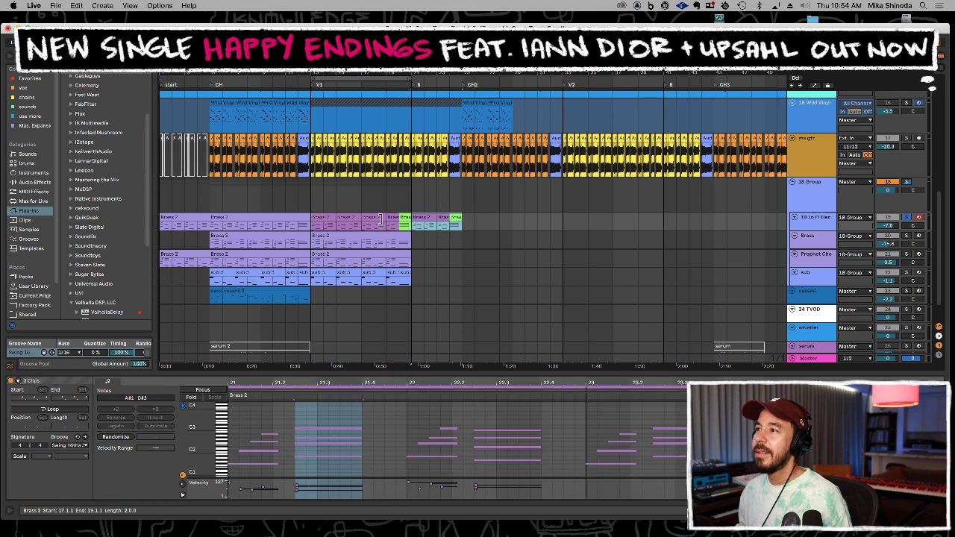
{"action": "left_click", "coordinate": [380, 219]}
{"action": "key", "text": "super+d"}
Copy the Lo Fi clips from bars 13 to 25 onto the Brass and Prophet tracks at the same position
{"action": "left_click_drag", "start_coordinate": [314, 229], "coordinate": [451, 228]}
{"action": "key", "text": "super+c"}
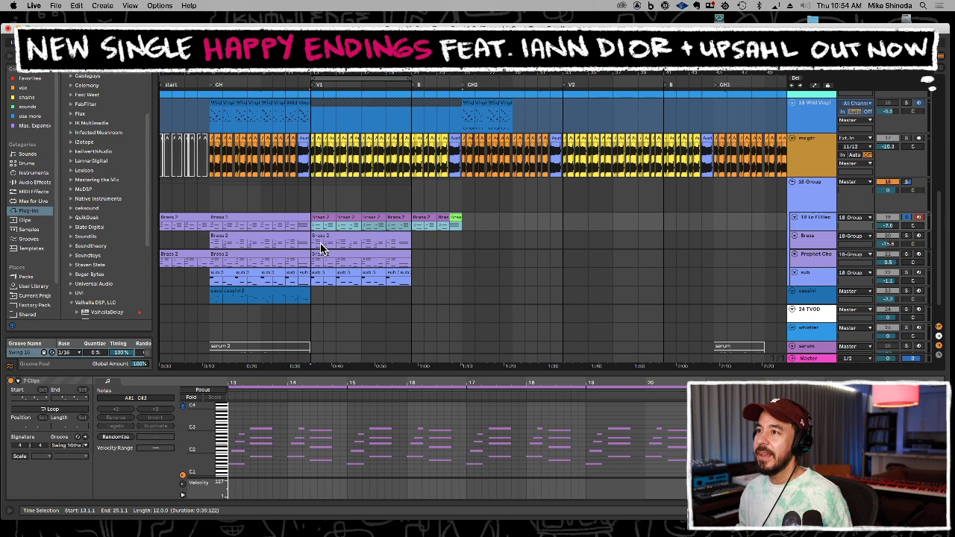
{"action": "key", "text": "Down"}
{"action": "key", "text": "super+d"}
{"action": "key", "text": "Down"}
{"action": "key", "text": "super+d"}
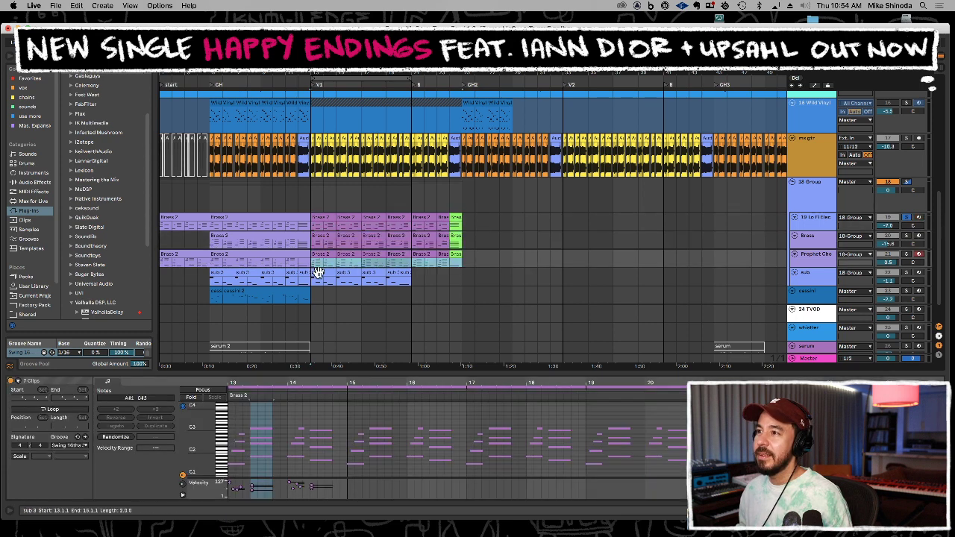
Lower the D#3 note opening the first V1 sub clip to F#2 and audition it with the sub track soloed
{"action": "left_click", "coordinate": [318, 273]}
{"action": "left_click", "coordinate": [304, 419]}
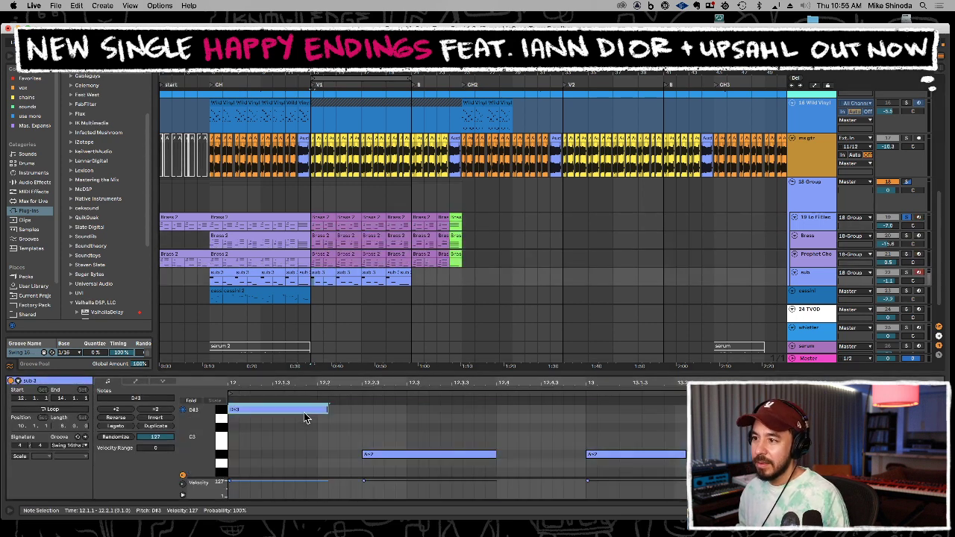
{"action": "left_click", "coordinate": [239, 410]}
{"action": "left_click_drag", "start_coordinate": [239, 431], "coordinate": [239, 455]}
{"action": "key", "text": "Down"}
{"action": "key", "text": "Down"}
{"action": "scroll", "coordinate": [279, 450], "scroll_direction": "down", "scroll_amount": 3}
{"action": "scroll", "coordinate": [279, 450], "scroll_direction": "up", "scroll_amount": 1}
{"action": "key", "text": "Down"}
{"action": "key", "text": "Down"}
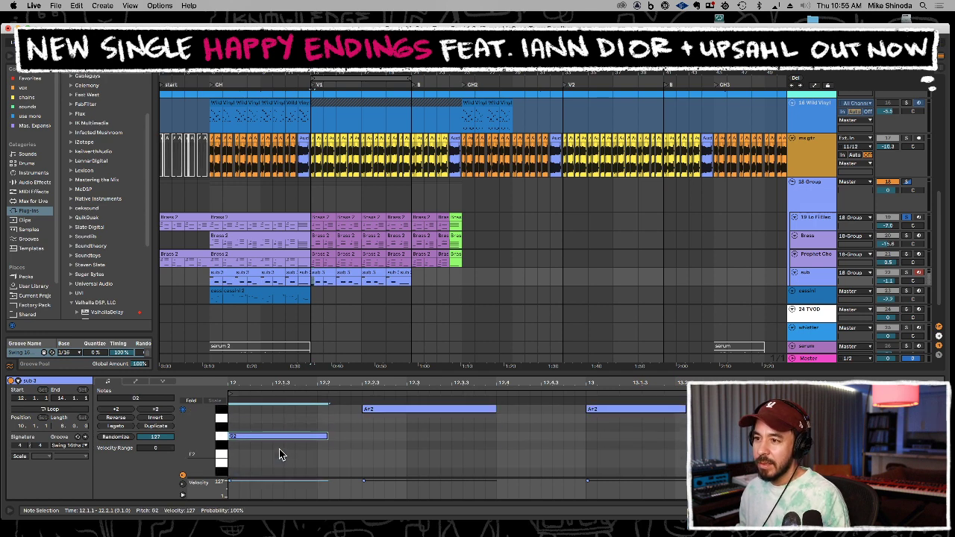
{"action": "key", "text": "space"}
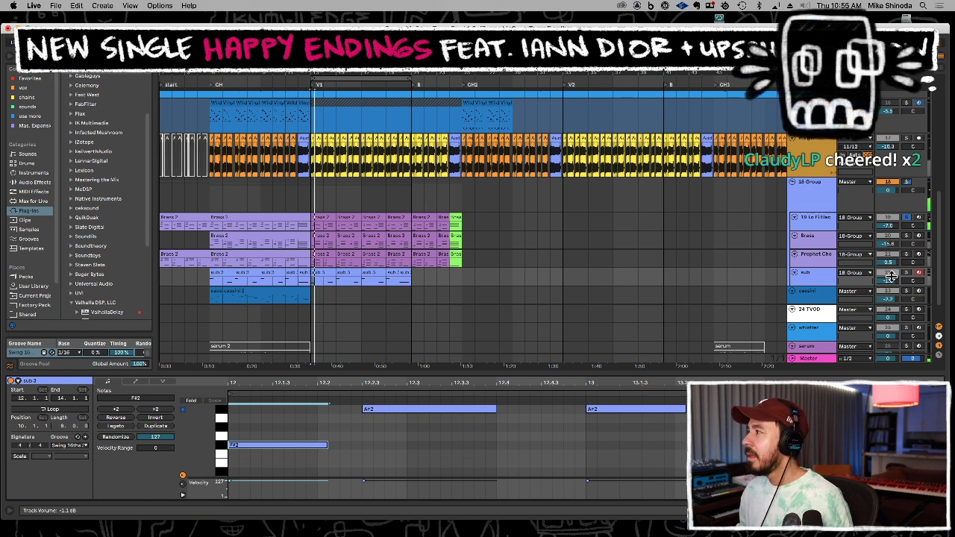
{"action": "left_click", "coordinate": [908, 274]}
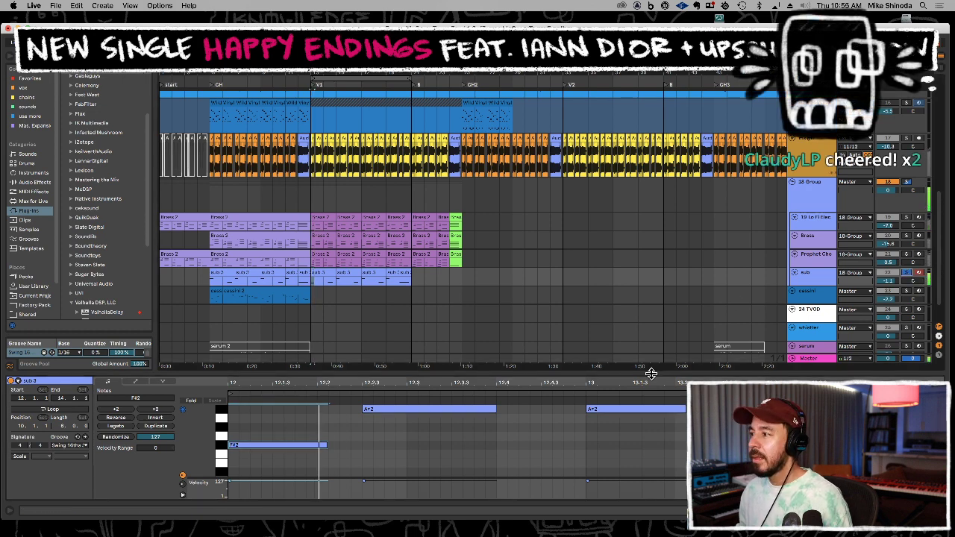
Color the edited V1 sub clip blue and duplicate it repeatedly through the verse and B section
{"action": "right_click", "coordinate": [332, 276]}
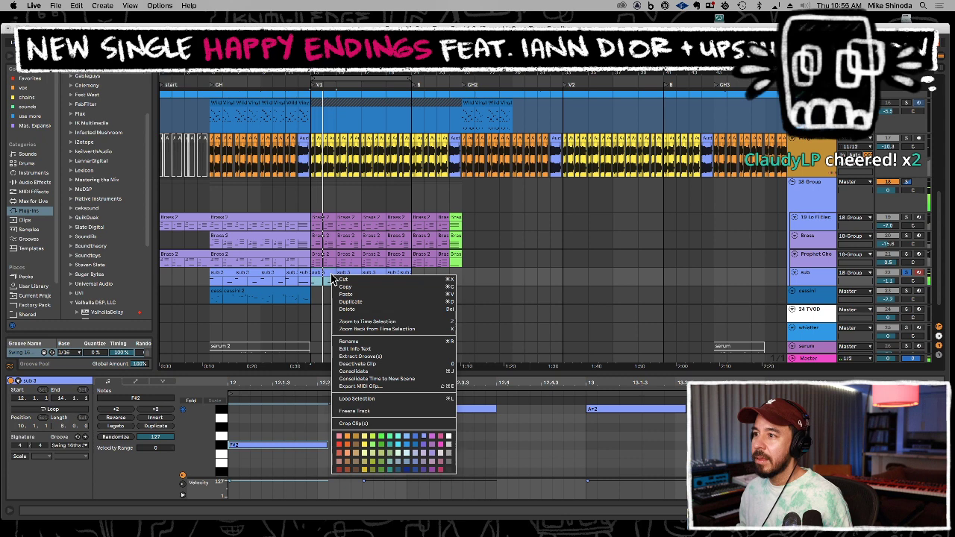
{"action": "left_click", "coordinate": [420, 450]}
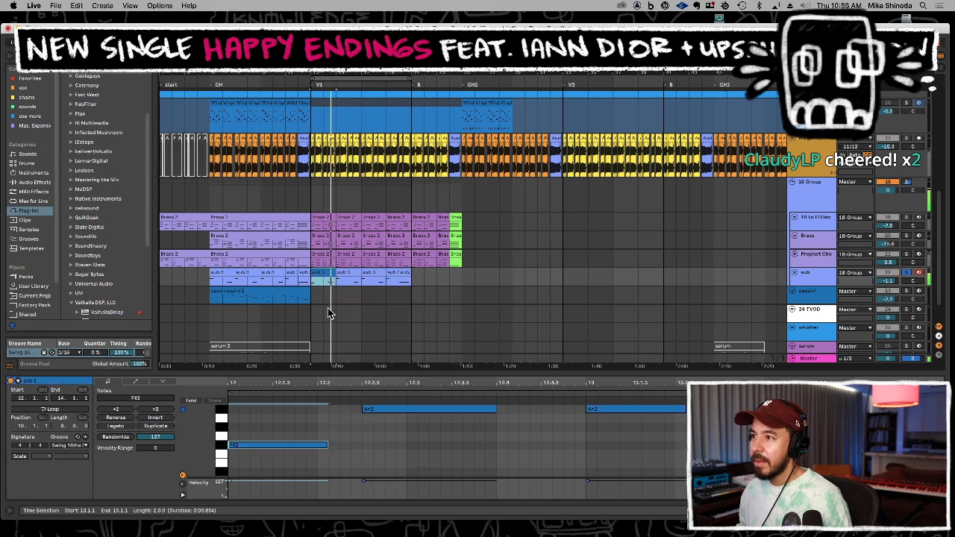
{"action": "key", "text": "super+d"}
{"action": "key", "text": "super+d"}
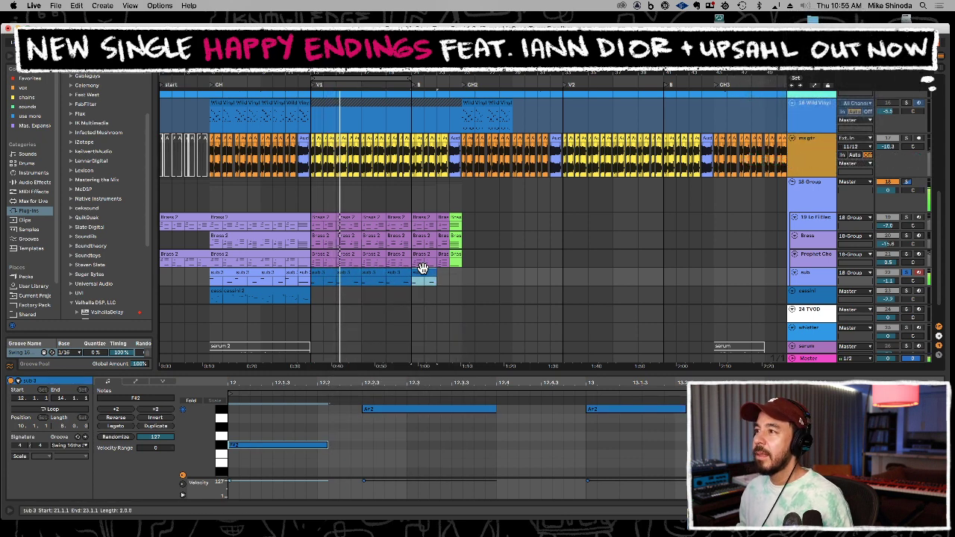
Copy the chorus's last one-bar sub clip from bar 12 and paste it at bar 24
{"action": "left_click_drag", "start_coordinate": [303, 282], "coordinate": [309, 283]}
{"action": "key", "text": "super+c"}
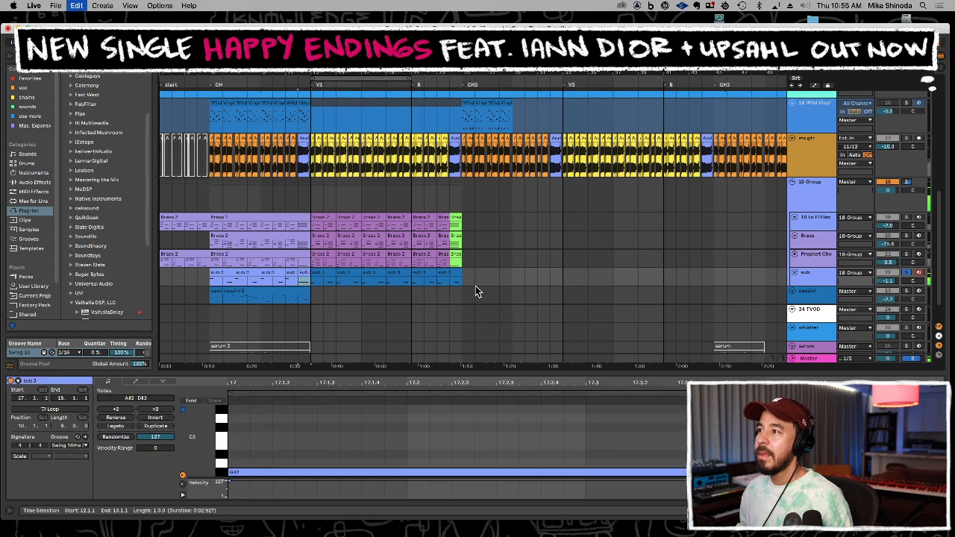
{"action": "left_click", "coordinate": [450, 281]}
{"action": "left_click", "coordinate": [453, 286]}
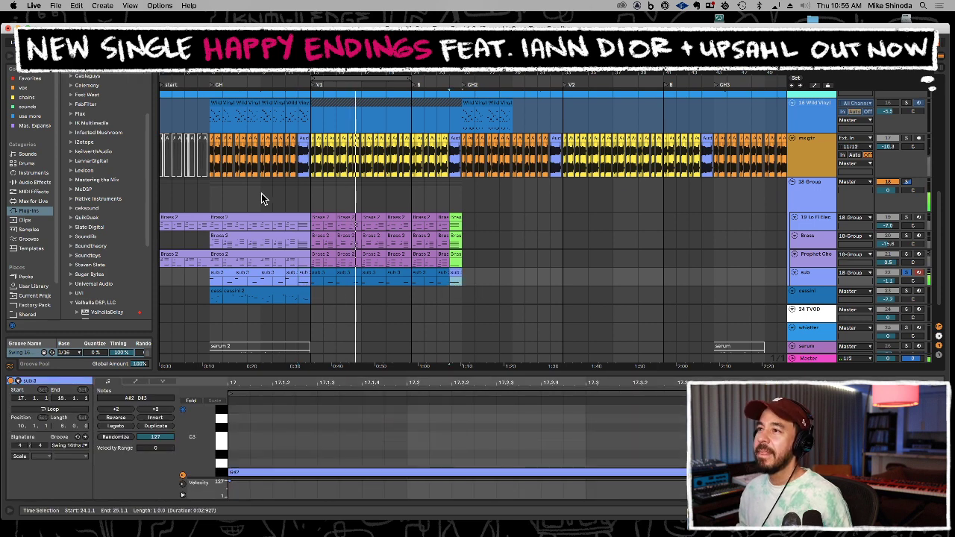
Select bars 5 to 25 across the 18 Group, solo the group and play the section
{"action": "left_click_drag", "start_coordinate": [210, 202], "coordinate": [459, 198]}
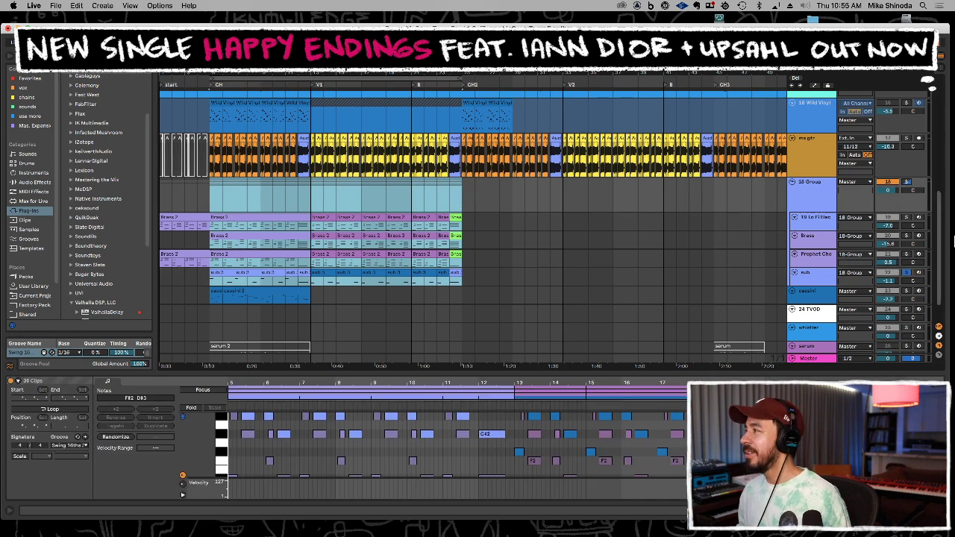
{"action": "left_click", "coordinate": [907, 181]}
{"action": "key", "text": "space"}
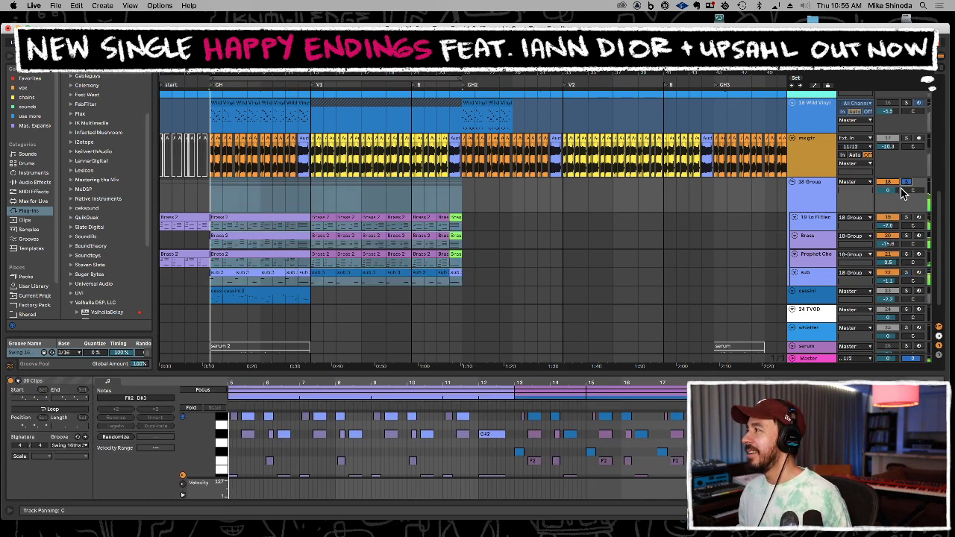
Lower the cassini track's volume further against the full mix and return to the vocal tracks
{"action": "scroll", "coordinate": [573, 265], "scroll_direction": "down", "scroll_amount": 2}
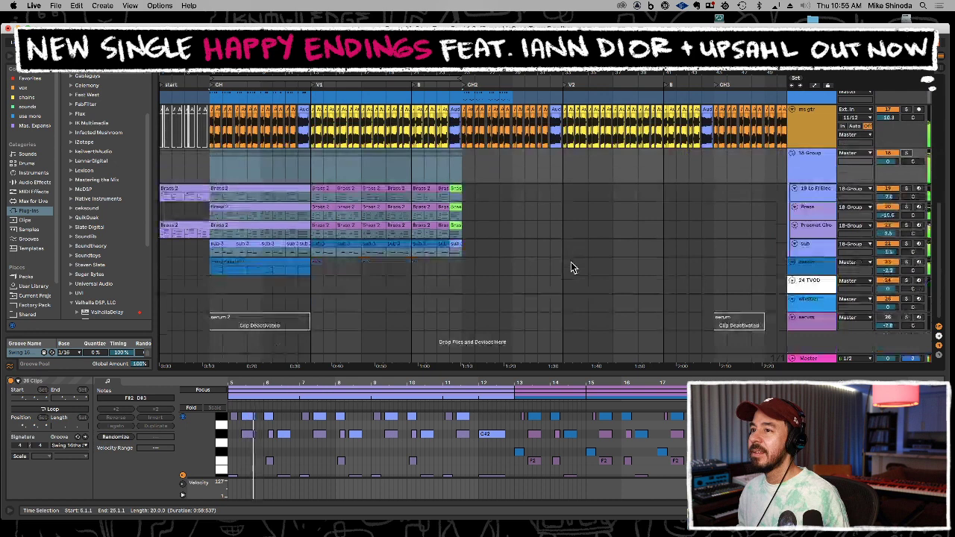
{"action": "mouse_move", "coordinate": [873, 266]}
{"action": "left_mouse_down"}
{"action": "mouse_move", "coordinate": [873, 299]}
{"action": "mouse_move", "coordinate": [888, 260]}
{"action": "mouse_move", "coordinate": [873, 288]}
{"action": "mouse_move", "coordinate": [873, 279]}
{"action": "left_mouse_up"}
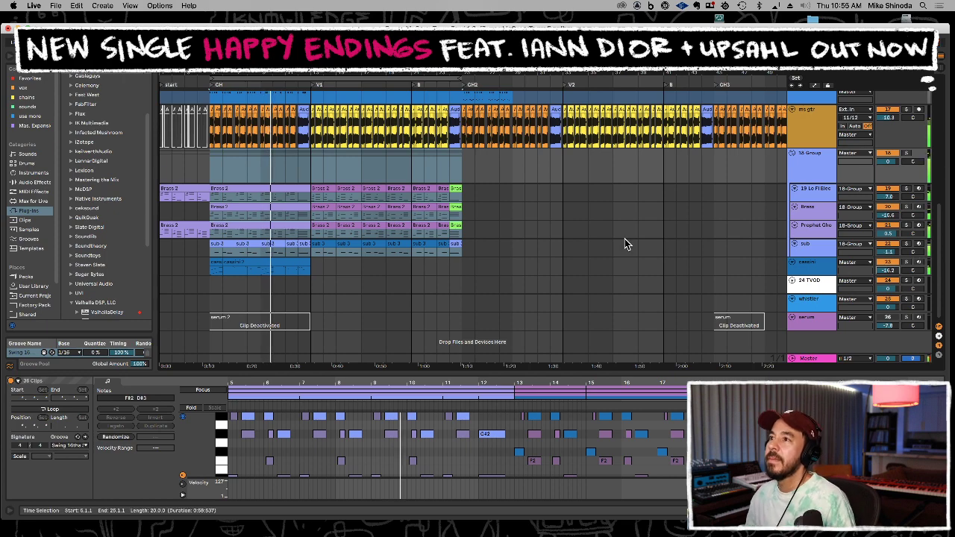
{"action": "scroll", "coordinate": [625, 239], "scroll_direction": "up", "scroll_amount": 5}
{"action": "scroll", "coordinate": [624, 243], "scroll_direction": "up", "scroll_amount": 5}
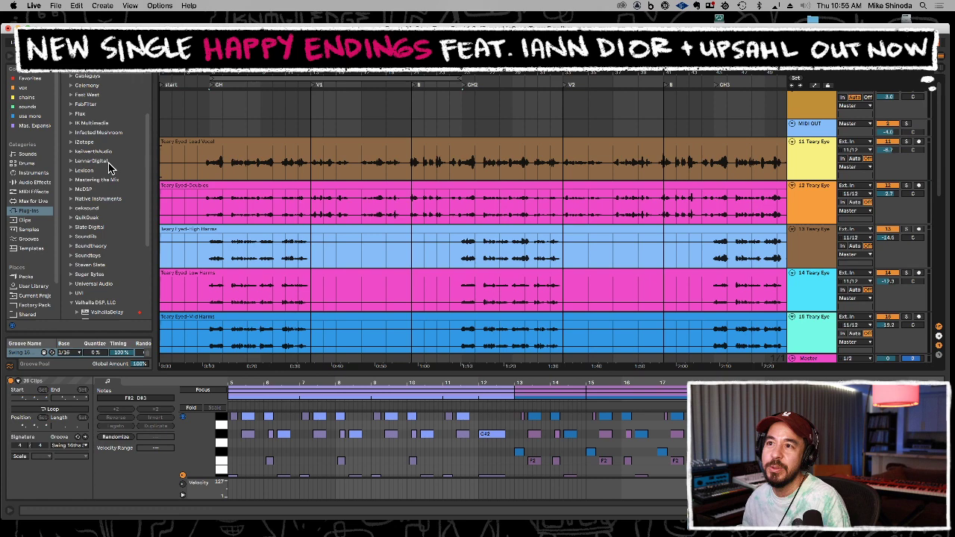
Load the Vocal EQ and C NEW MS.adg rack from the vox collection and place it on the Lead Vocal track
{"action": "left_click", "coordinate": [35, 98]}
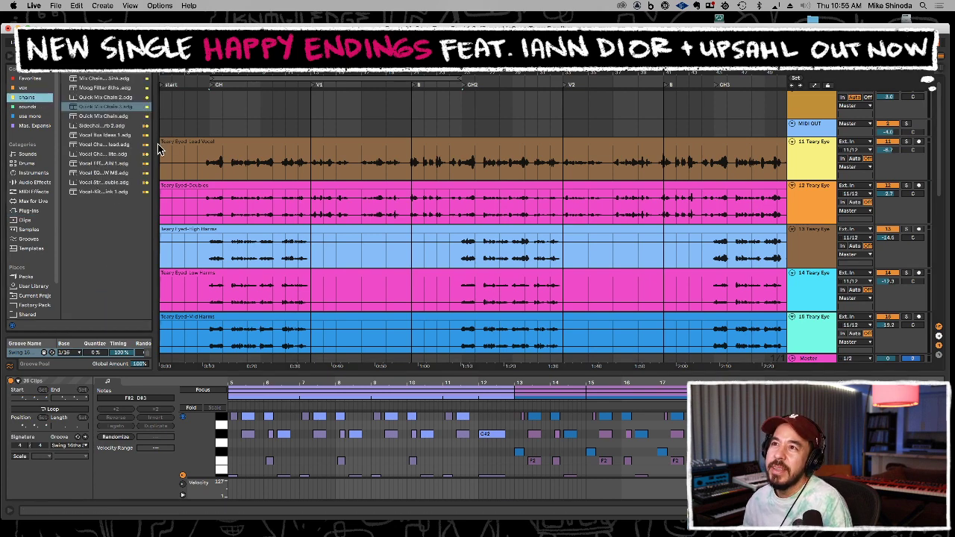
{"action": "left_click_drag", "start_coordinate": [154, 147], "coordinate": [190, 148]}
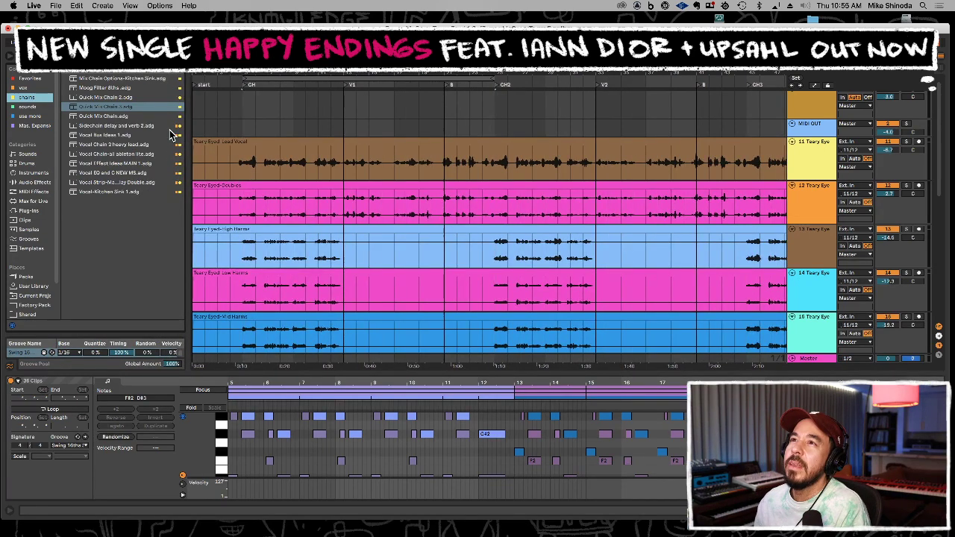
{"action": "key", "text": "Up"}
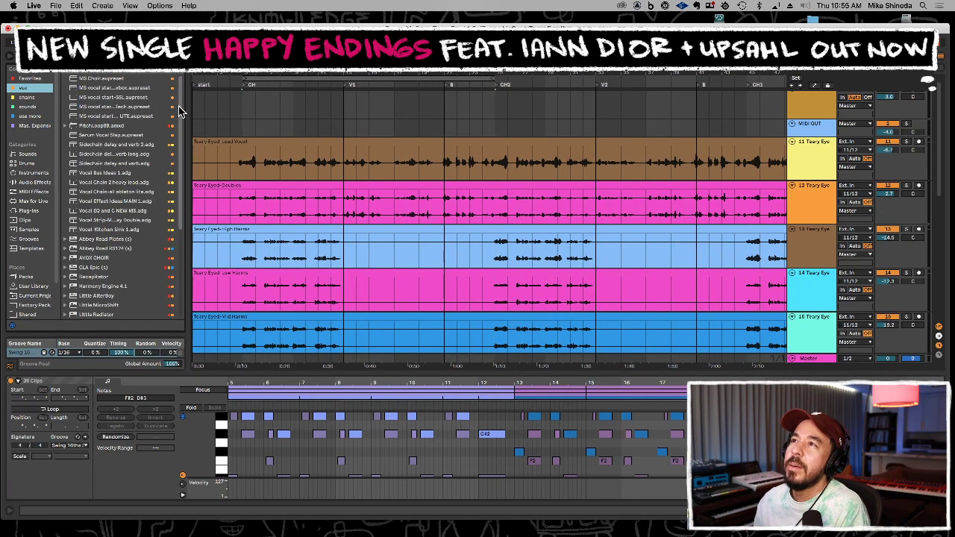
{"action": "left_click_drag", "start_coordinate": [187, 105], "coordinate": [220, 108]}
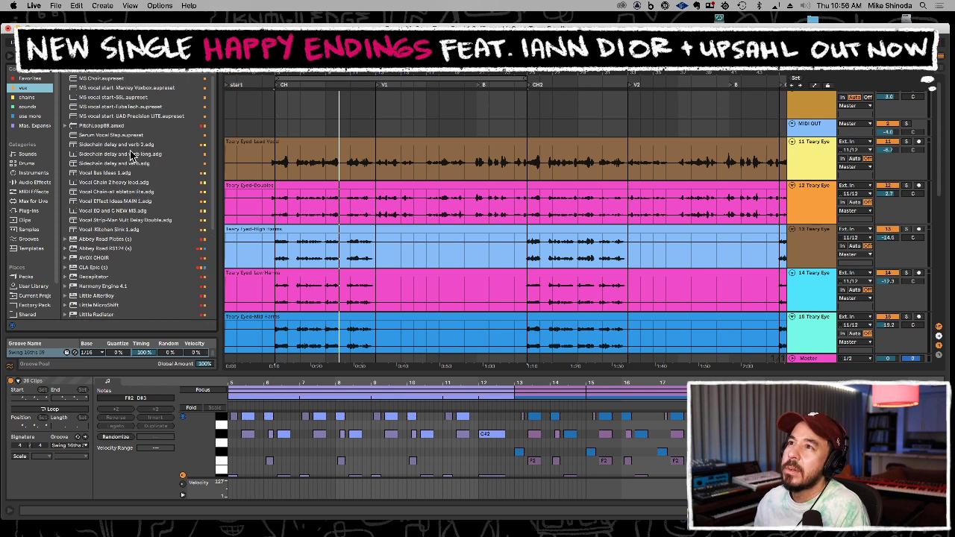
{"action": "left_click", "coordinate": [107, 214]}
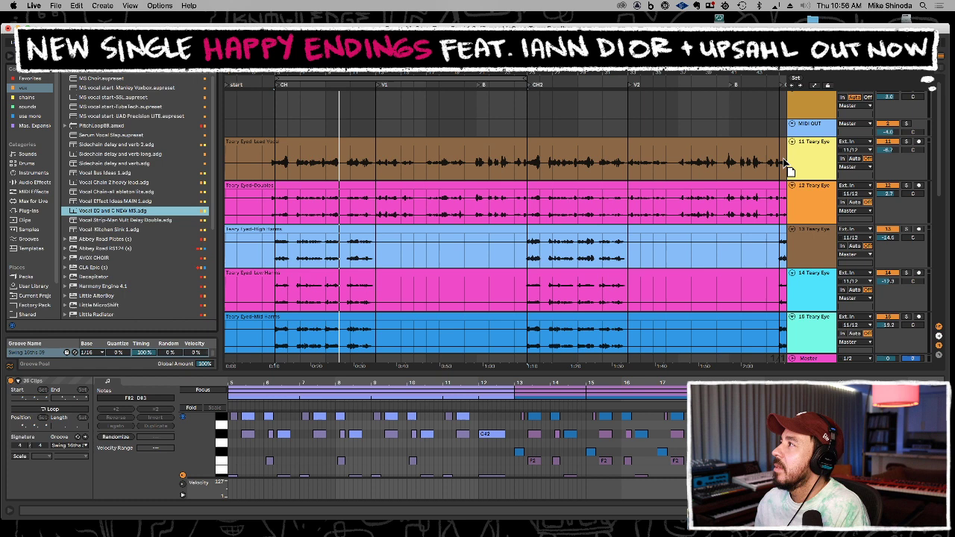
{"action": "left_click", "coordinate": [812, 203]}
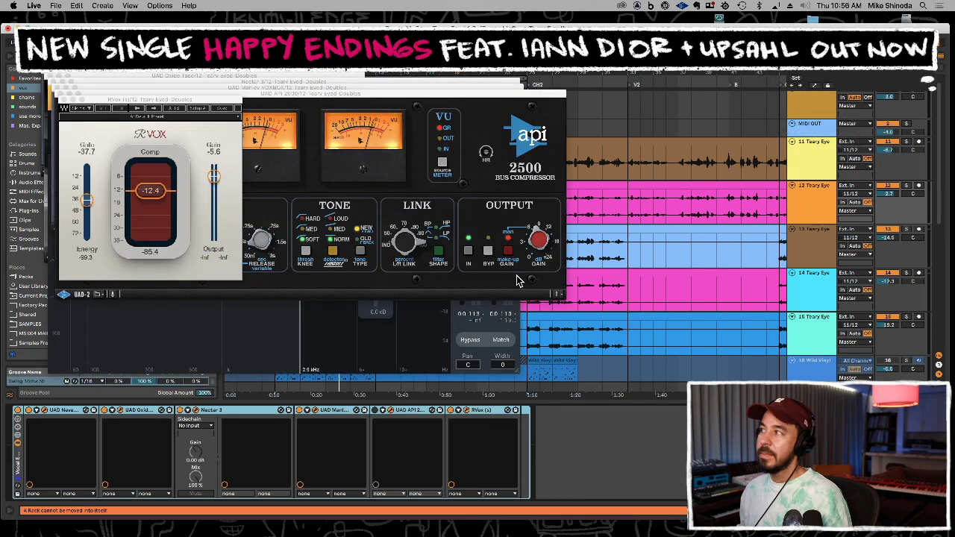
{"action": "left_click", "coordinate": [821, 159]}
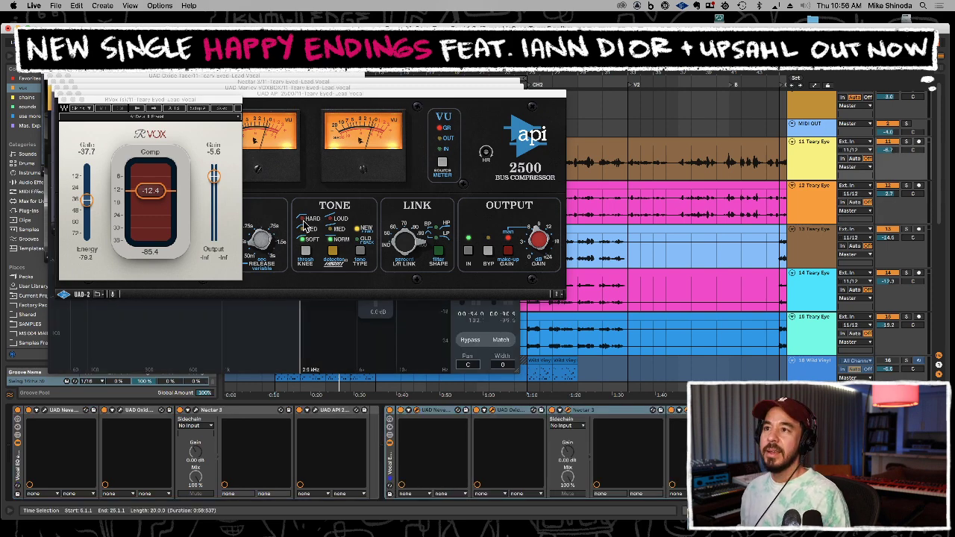
Close the open plug-in windows and delete the first of the two effect racks on the Lead Vocal track
{"action": "left_click", "coordinate": [64, 100]}
{"action": "left_click", "coordinate": [60, 94]}
{"action": "left_click", "coordinate": [57, 88]}
{"action": "left_click", "coordinate": [55, 82]}
{"action": "left_click", "coordinate": [51, 76]}
{"action": "left_click", "coordinate": [48, 73]}
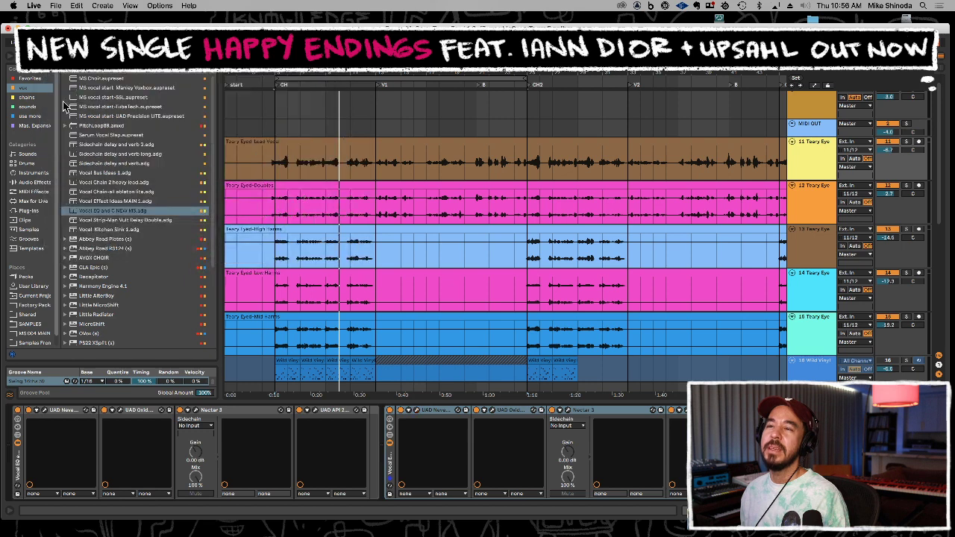
{"action": "left_click", "coordinate": [18, 467]}
{"action": "key", "text": "Delete"}
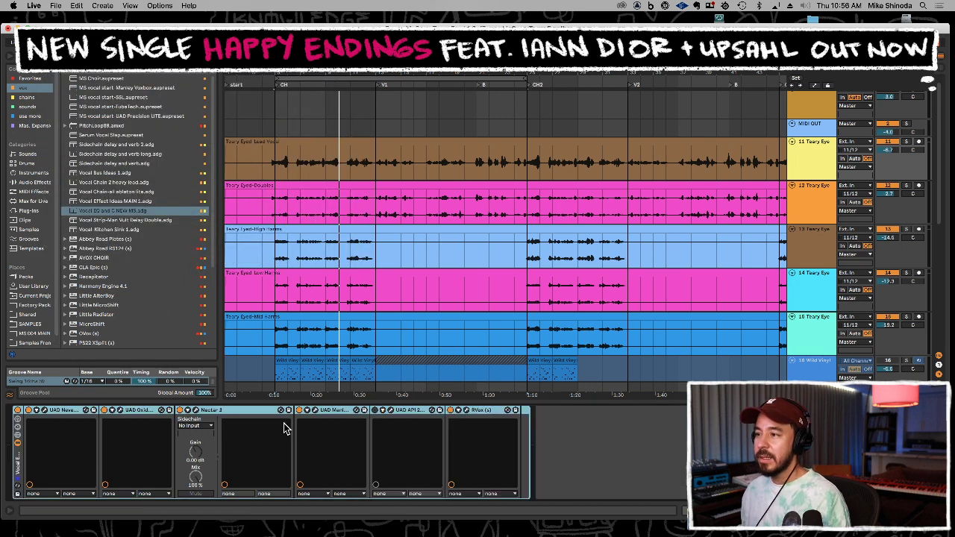
Solo the lead vocal and audition its rack in playback, bypassing the UAD Manley and RVox and enabling the UAD API 2500
{"action": "left_click", "coordinate": [906, 141]}
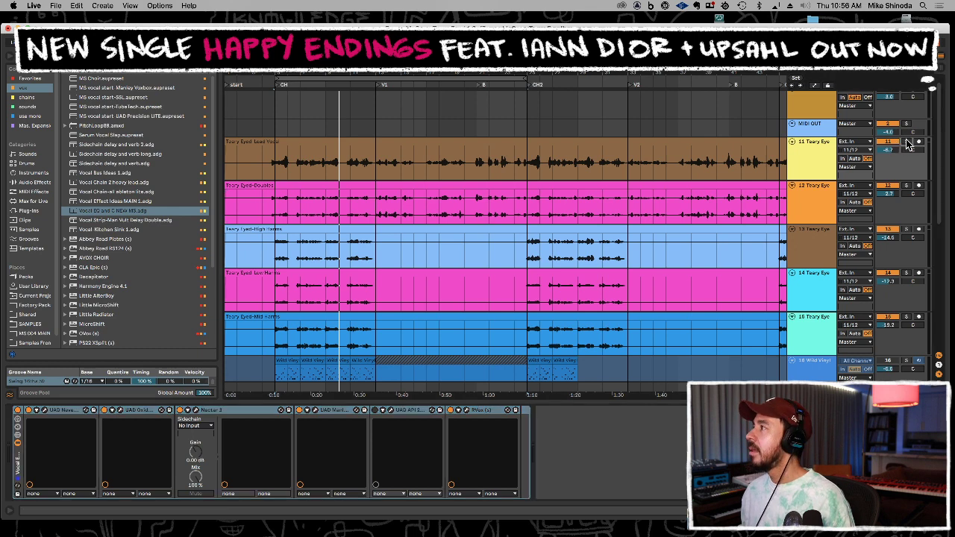
{"action": "key", "text": "space"}
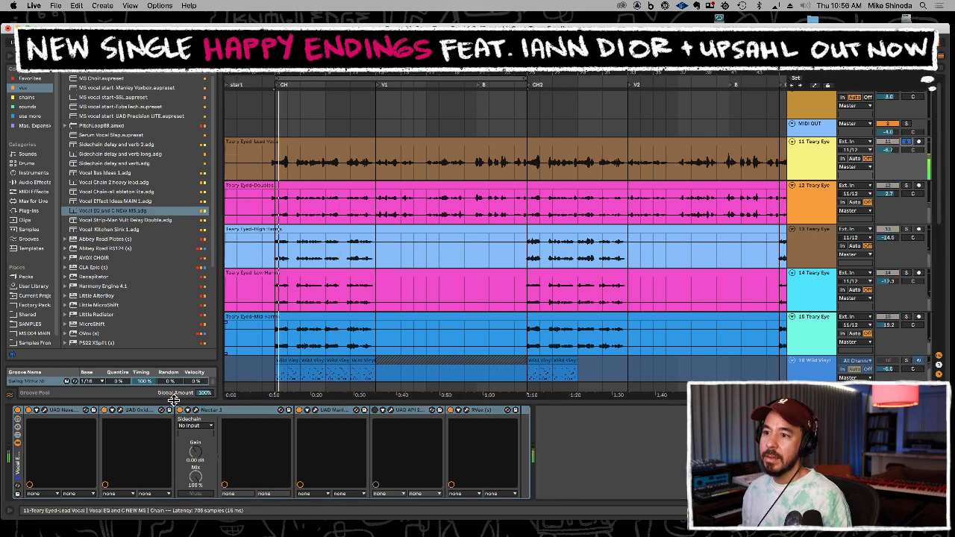
{"action": "left_click", "coordinate": [299, 411]}
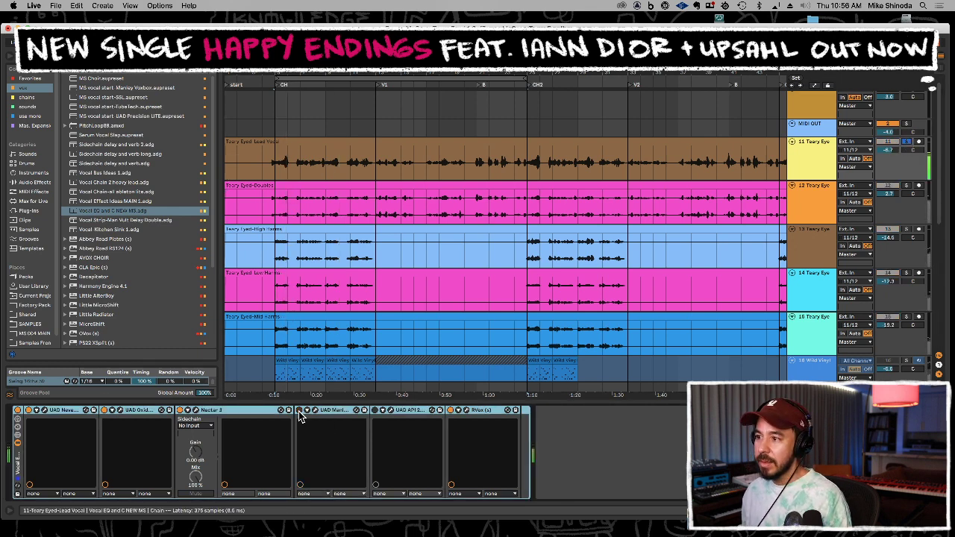
{"action": "left_click", "coordinate": [180, 410]}
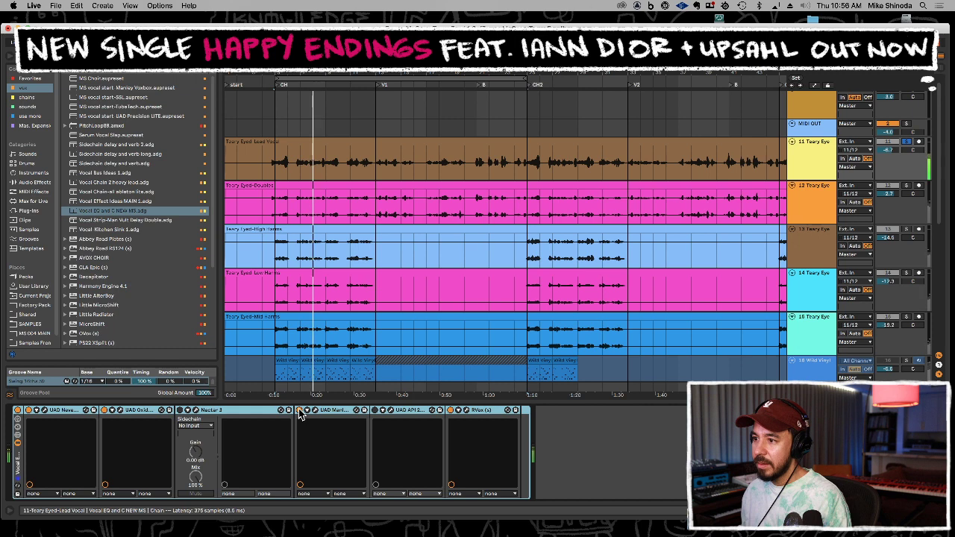
{"action": "left_click", "coordinate": [226, 413]}
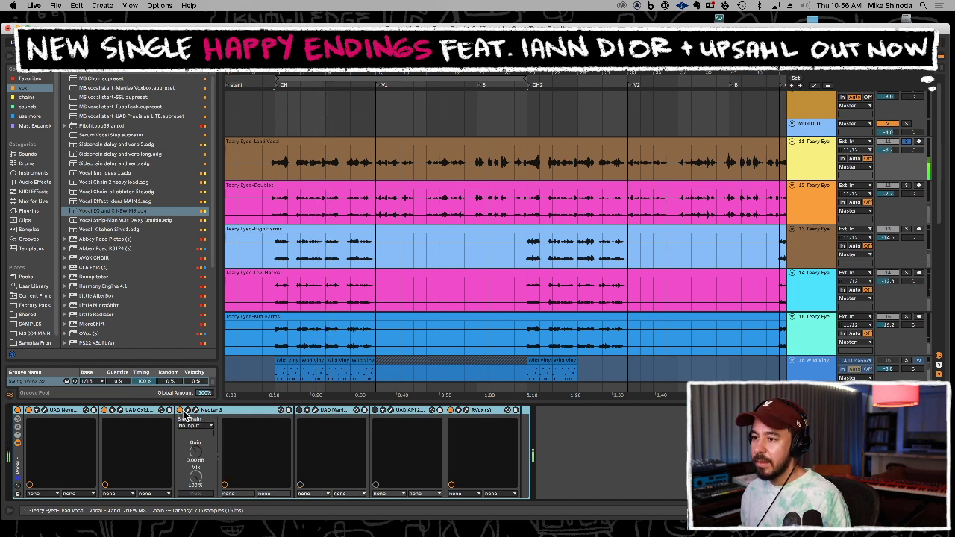
{"action": "left_click", "coordinate": [375, 409]}
{"action": "left_click", "coordinate": [449, 412]}
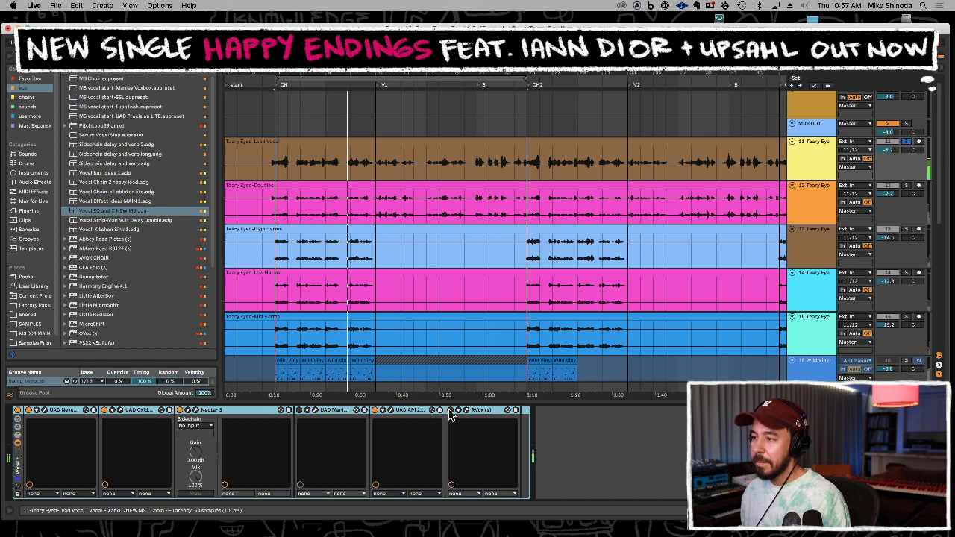
In the lead vocal's Nectar 3 EQ, set the high shelf to about 1.3 dB and move band 3 down to a low-mid cut
{"action": "left_click", "coordinate": [196, 411]}
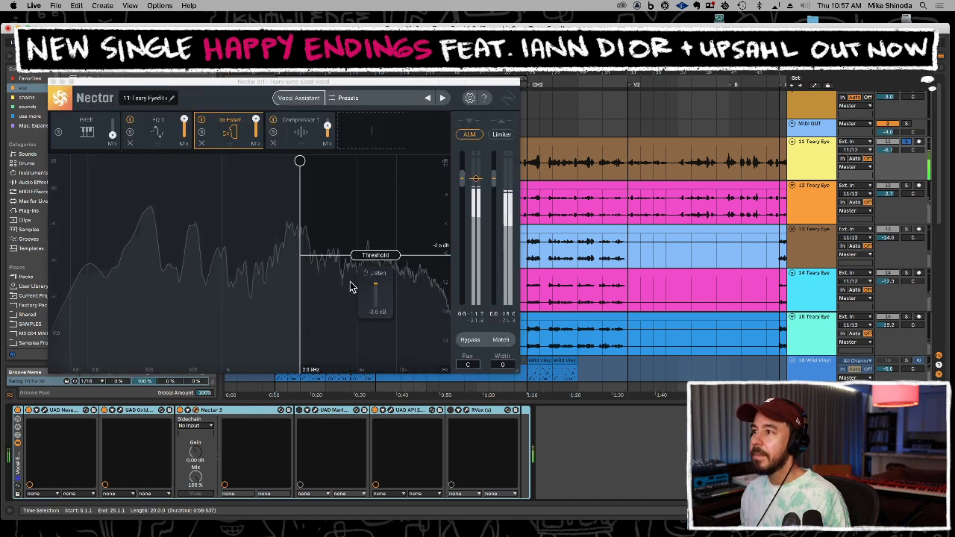
{"action": "left_click", "coordinate": [157, 132]}
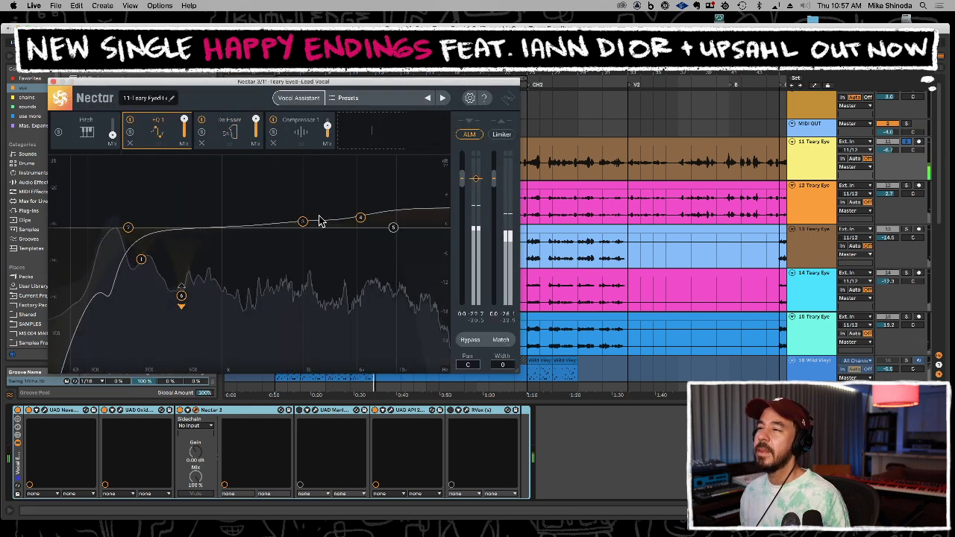
{"action": "mouse_move", "coordinate": [361, 221]}
{"action": "left_click_drag", "start_coordinate": [362, 221], "coordinate": [363, 222]}
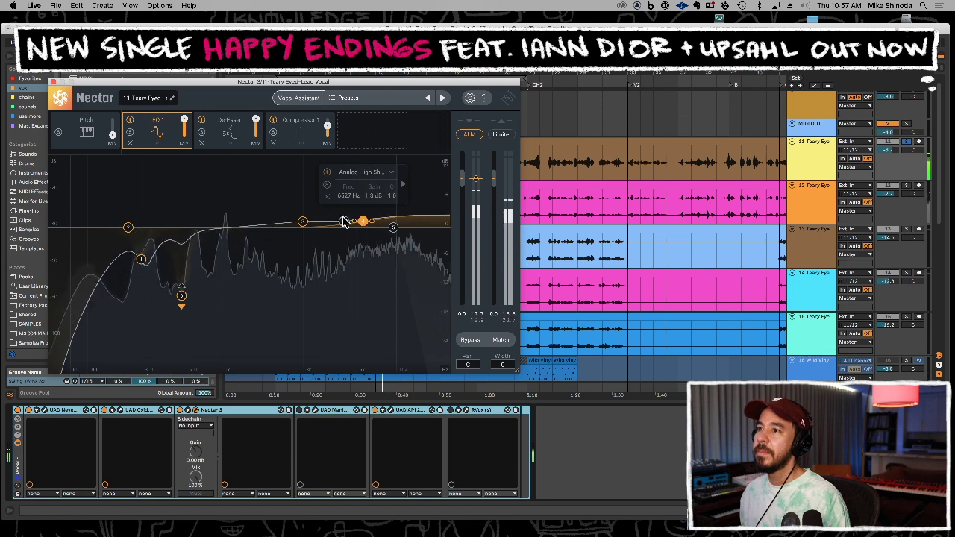
{"action": "left_click", "coordinate": [303, 222]}
{"action": "left_click_drag", "start_coordinate": [303, 223], "coordinate": [226, 241]}
Reduce the lead vocal's dynamic EQ cut to about -6 dB near 581 Hz and fine-tune the high shelf
{"action": "key", "text": "space"}
{"action": "left_click_drag", "start_coordinate": [179, 295], "coordinate": [184, 261]}
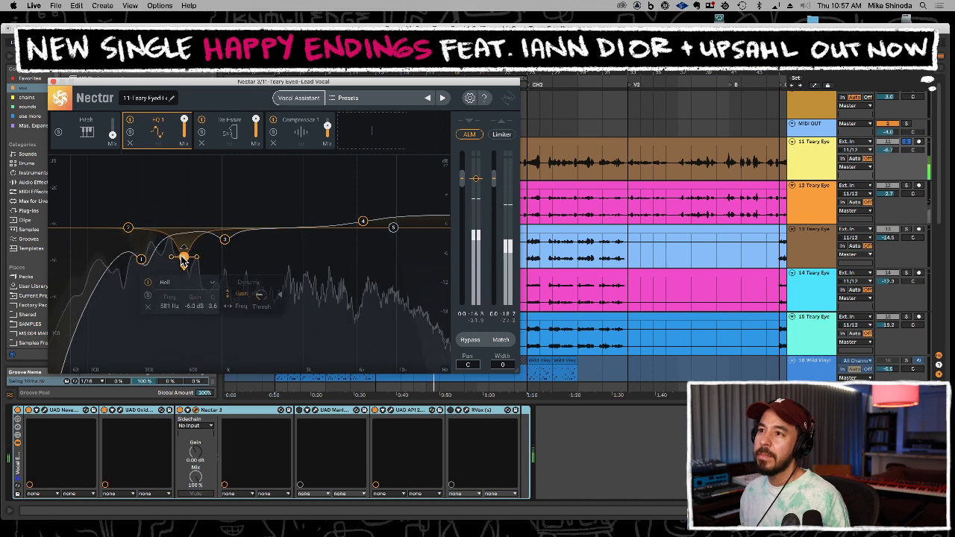
{"action": "left_click", "coordinate": [364, 223]}
{"action": "left_click_drag", "start_coordinate": [362, 226], "coordinate": [367, 224]}
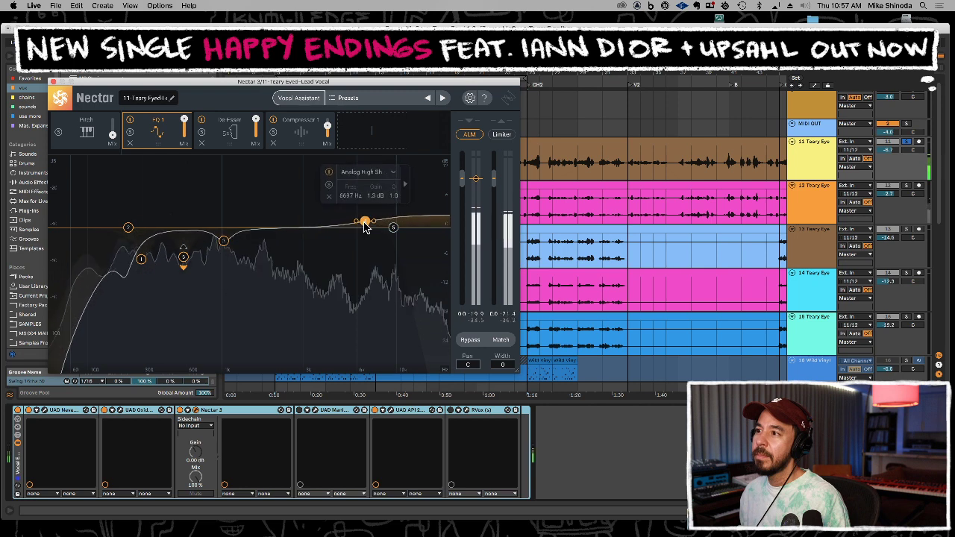
Raise the mix of the lead vocal's Nectar compressor slightly, set its threshold to about -21.5 dB, and close the plug-in
{"action": "left_click", "coordinate": [230, 134]}
{"action": "left_click", "coordinate": [303, 139]}
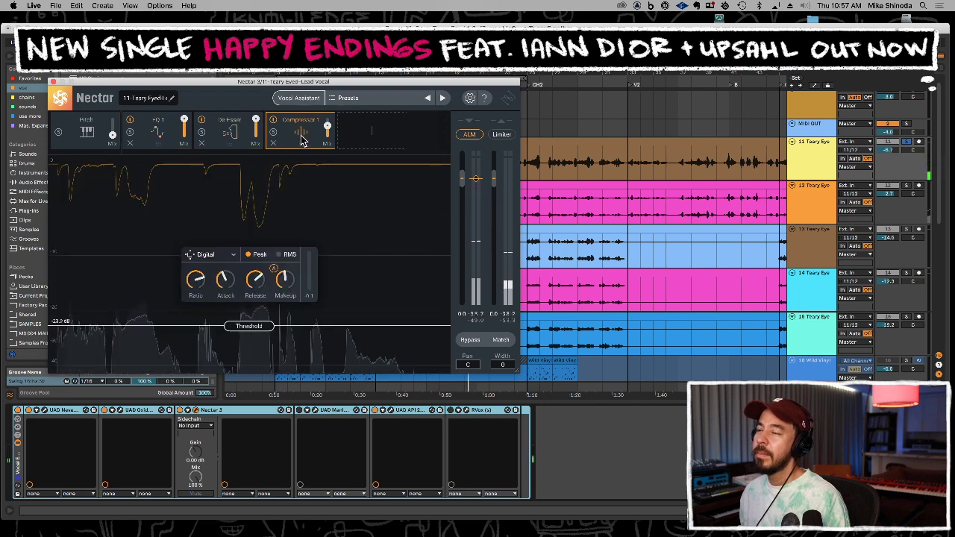
{"action": "left_click_drag", "start_coordinate": [328, 125], "coordinate": [327, 110]}
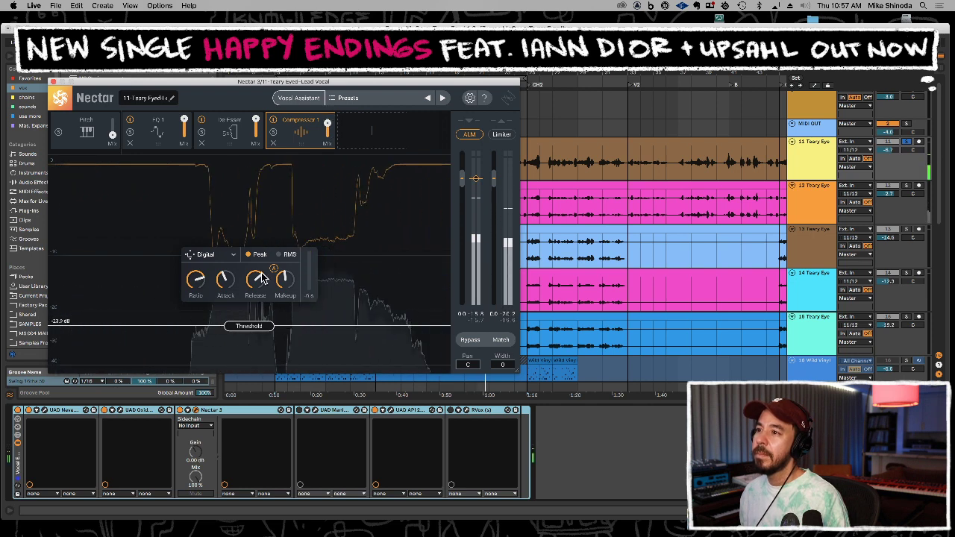
{"action": "left_click_drag", "start_coordinate": [248, 326], "coordinate": [246, 318]}
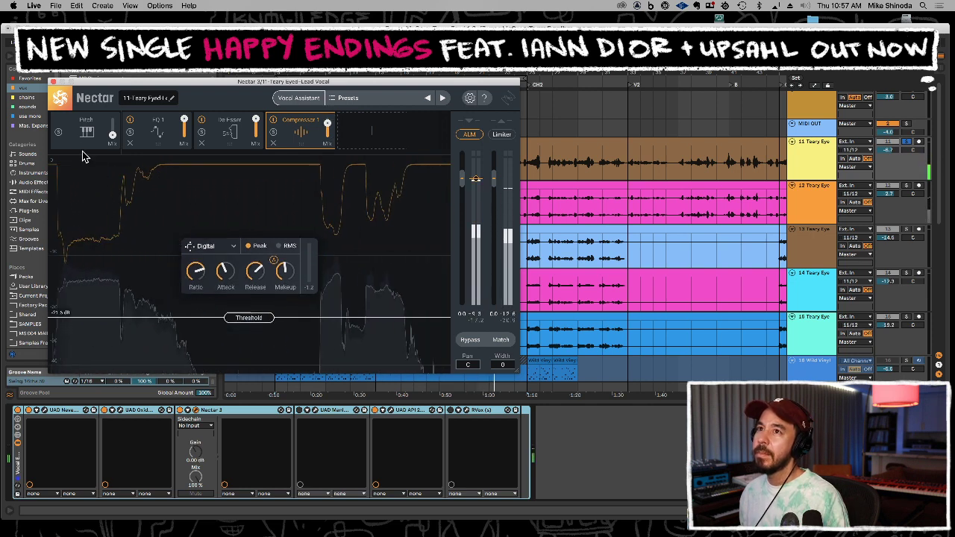
{"action": "left_click", "coordinate": [53, 81]}
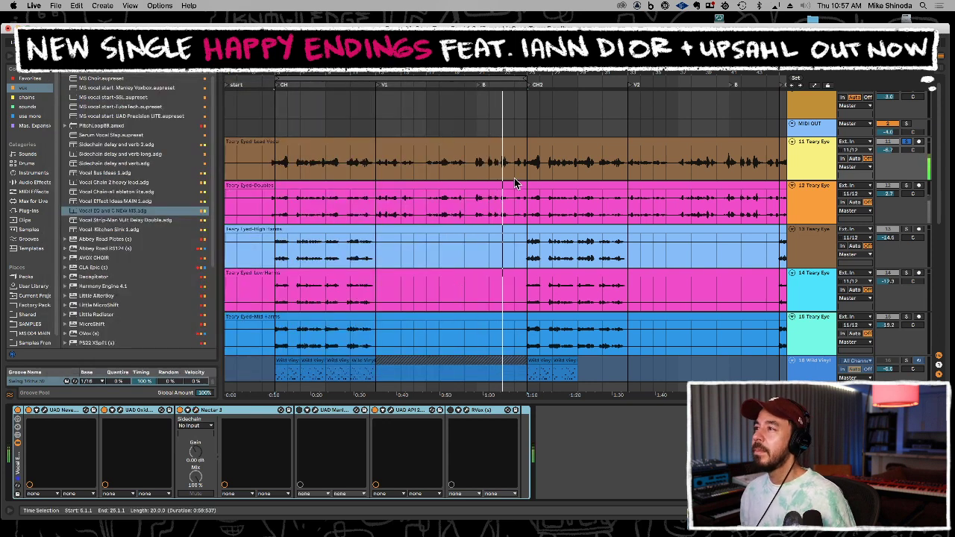
Remove the UAD Manley device from the lead vocal rack and paste a copy of its Nectar 3 onto the Doubles track
{"action": "left_click", "coordinate": [329, 411]}
{"action": "key", "text": "Delete"}
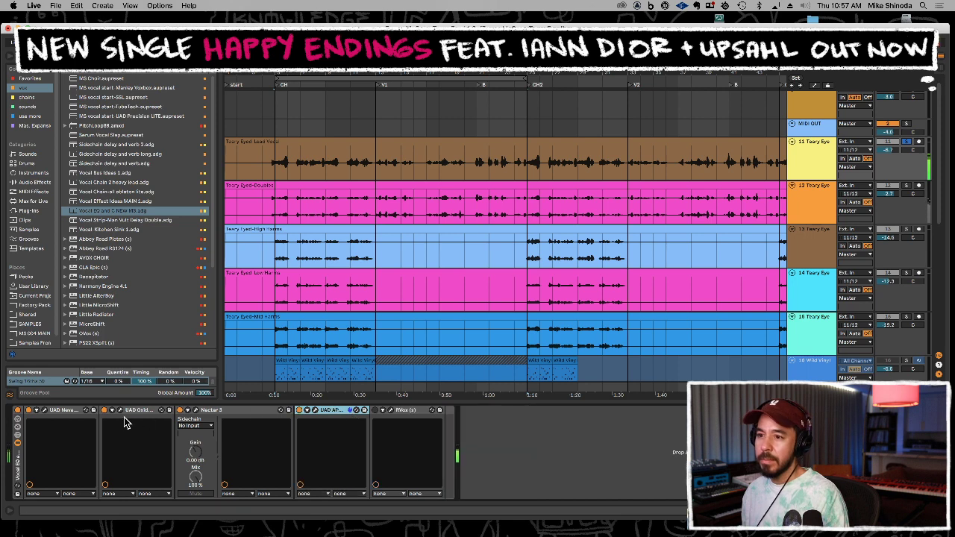
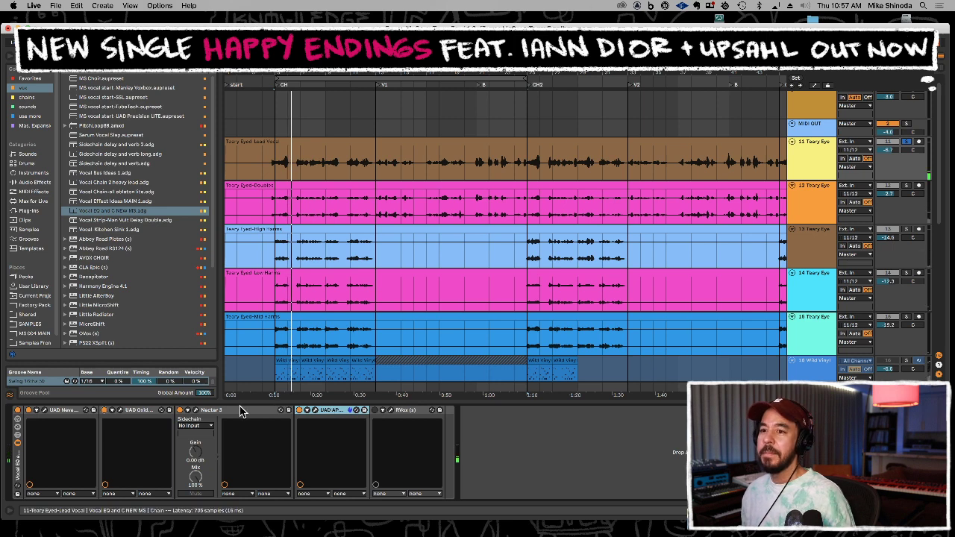
{"action": "left_click", "coordinate": [820, 213]}
{"action": "left_click", "coordinate": [177, 462]}
{"action": "key", "text": "super+v"}
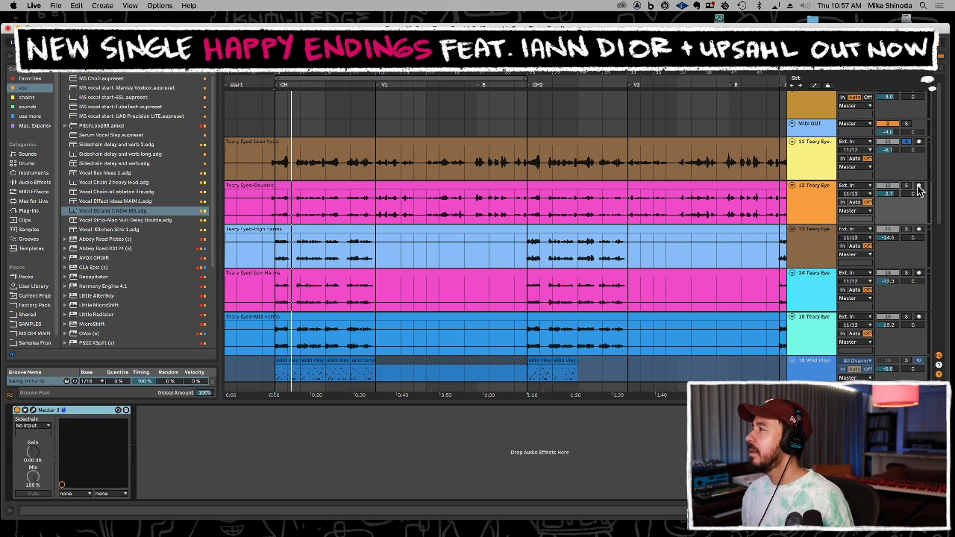
Play the soloed doubles with the lead, dip the high shelf in the doubles' Nectar EQ, and enable its 9646 Hz low-pass
{"action": "left_click", "coordinate": [907, 185]}
{"action": "key", "text": "space"}
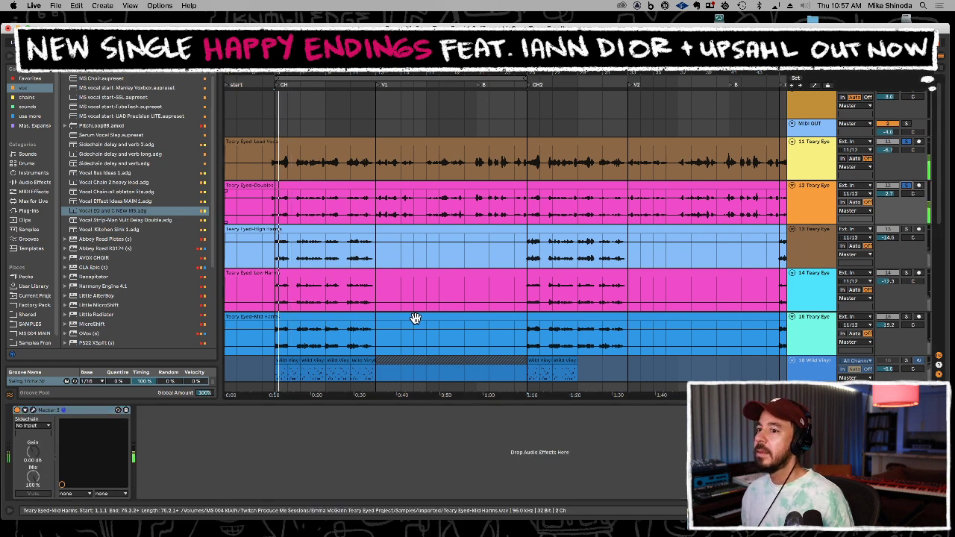
{"action": "left_click", "coordinate": [33, 411]}
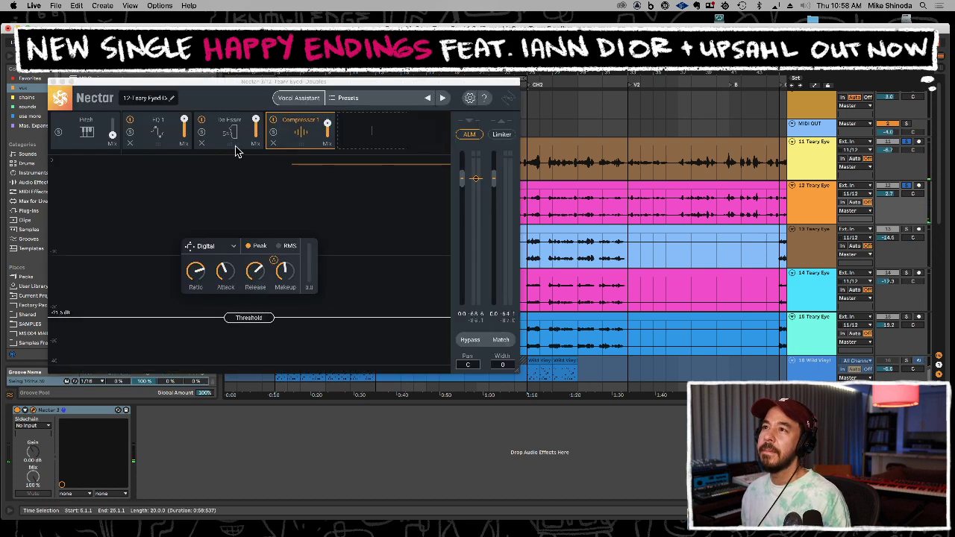
{"action": "left_click", "coordinate": [177, 135]}
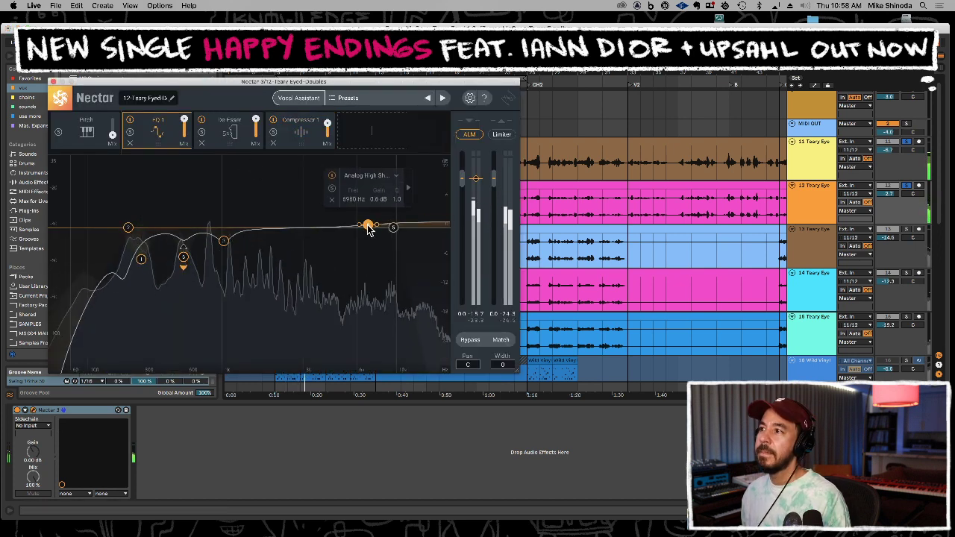
{"action": "left_click", "coordinate": [393, 228]}
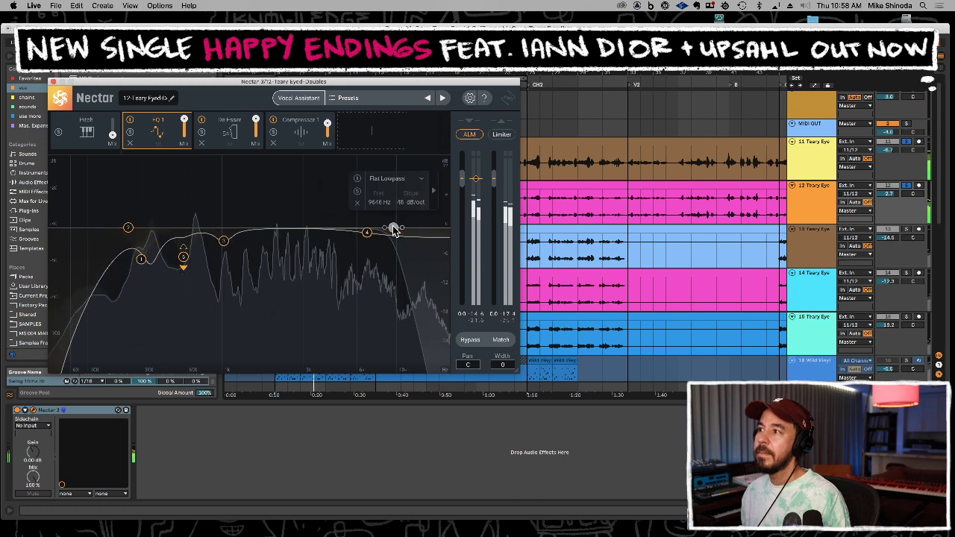
Enable the doubles' high-pass filter at about 354 Hz, lower the high shelf to about -3.0 dB, and close Nectar 3
{"action": "left_click", "coordinate": [129, 227]}
{"action": "left_click_drag", "start_coordinate": [129, 227], "coordinate": [151, 228]}
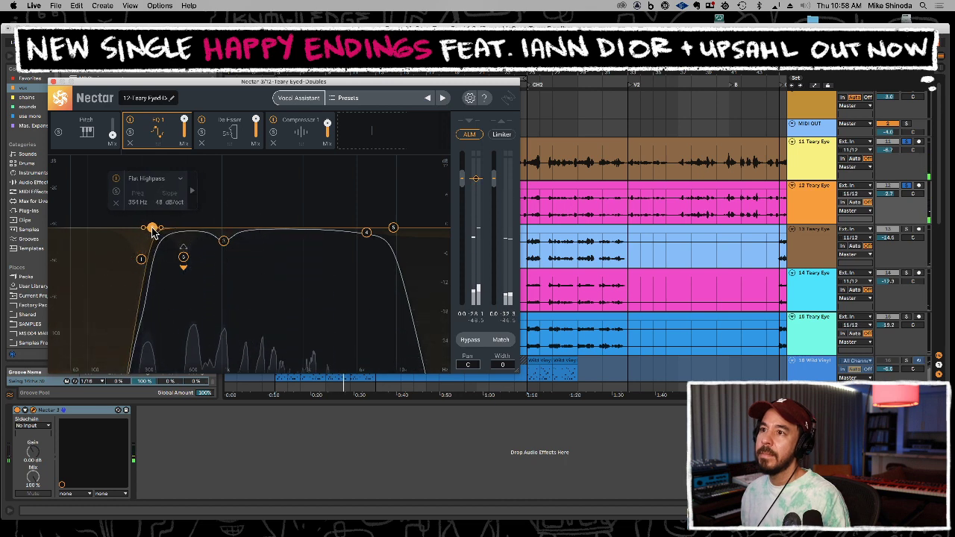
{"action": "left_click", "coordinate": [366, 233]}
{"action": "left_click_drag", "start_coordinate": [365, 235], "coordinate": [365, 241]}
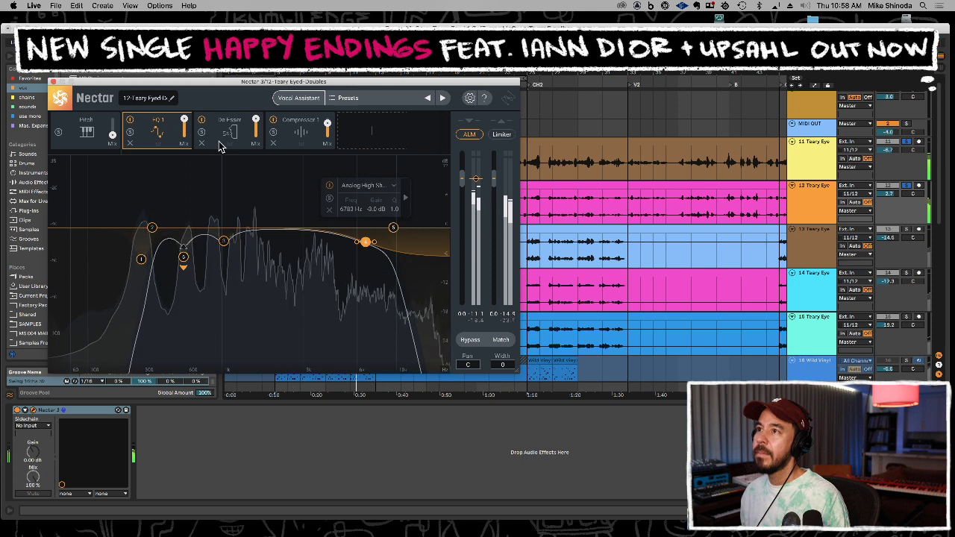
{"action": "left_click", "coordinate": [53, 81]}
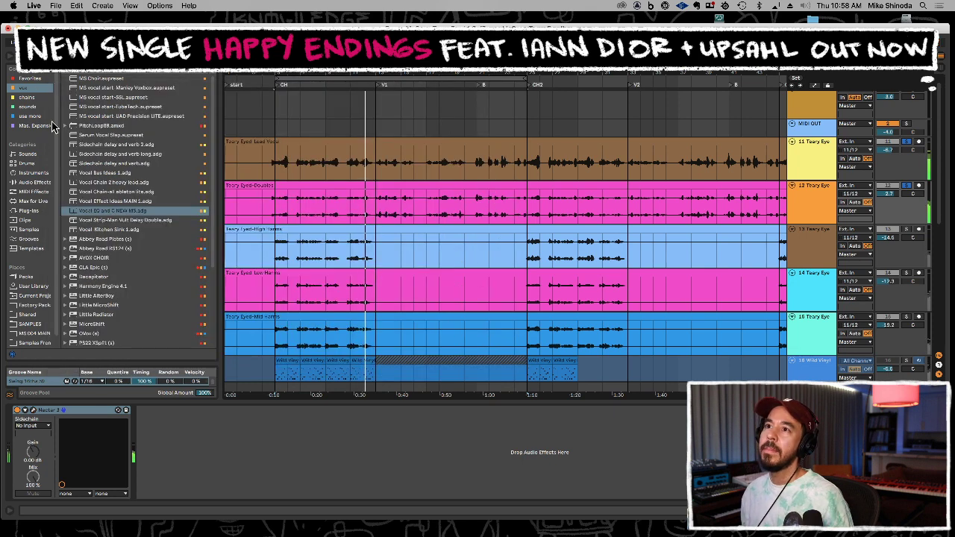
Find UAD Auto-Tune Realtime Advanced among the Universal Audio plug-ins and insert it before Nectar 3 on the Doubles track
{"action": "left_click", "coordinate": [28, 210]}
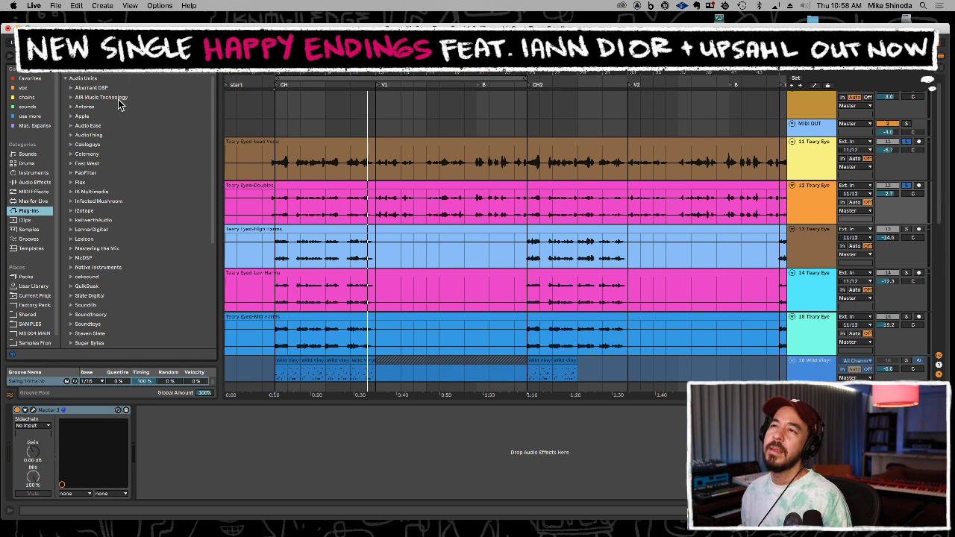
{"action": "double_click", "coordinate": [111, 106]}
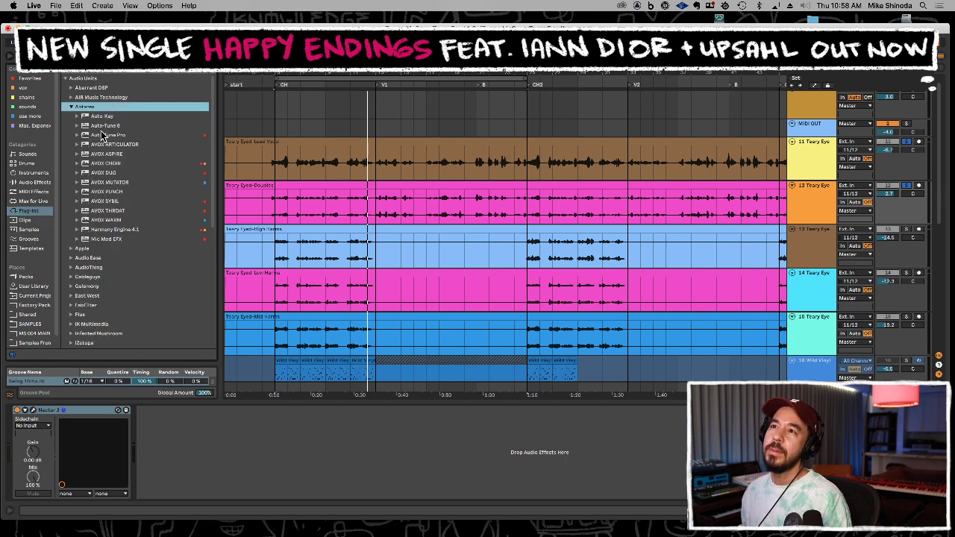
{"action": "left_click", "coordinate": [87, 135]}
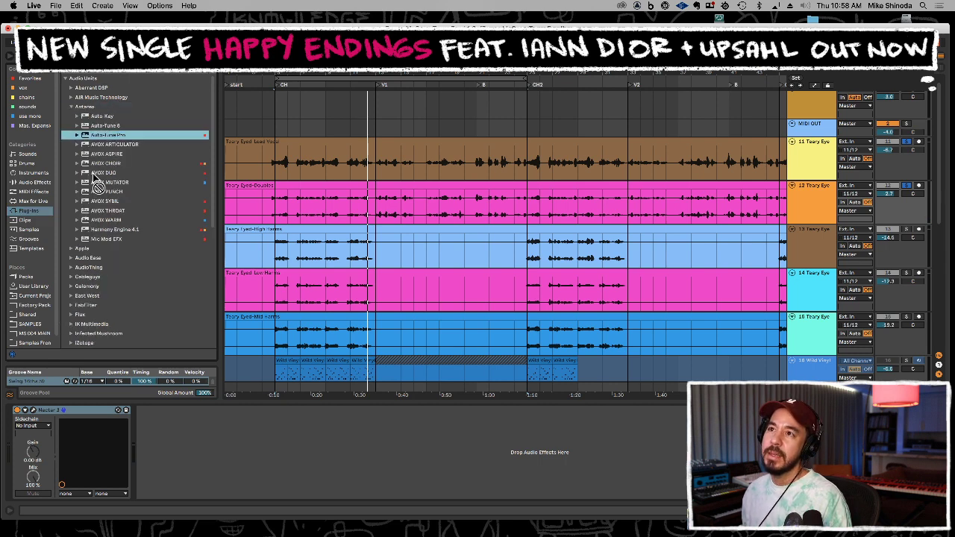
{"action": "scroll", "coordinate": [126, 214], "scroll_direction": "down", "scroll_amount": 6}
{"action": "left_click", "coordinate": [99, 287]}
{"action": "left_click", "coordinate": [103, 269]}
{"action": "key", "text": "Right"}
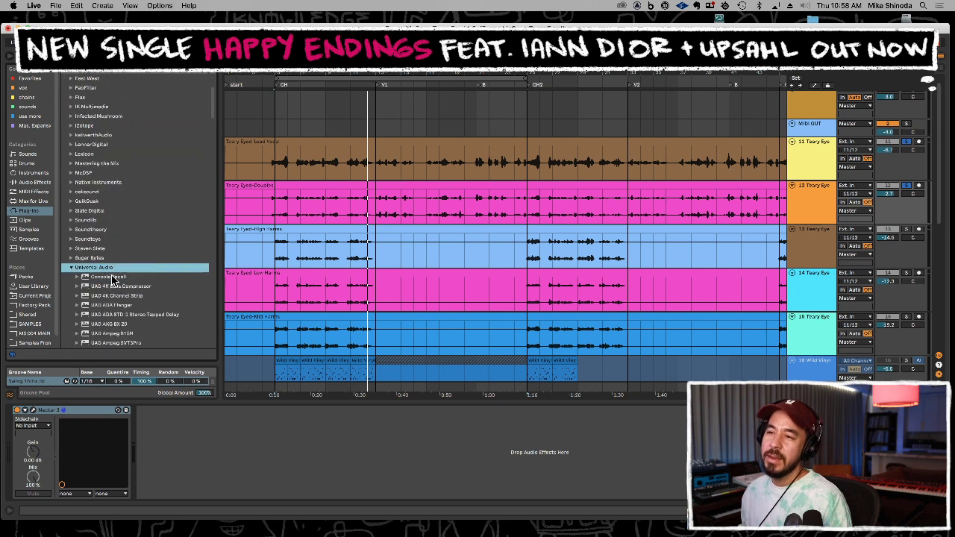
{"action": "scroll", "coordinate": [112, 280], "scroll_direction": "down", "scroll_amount": 6}
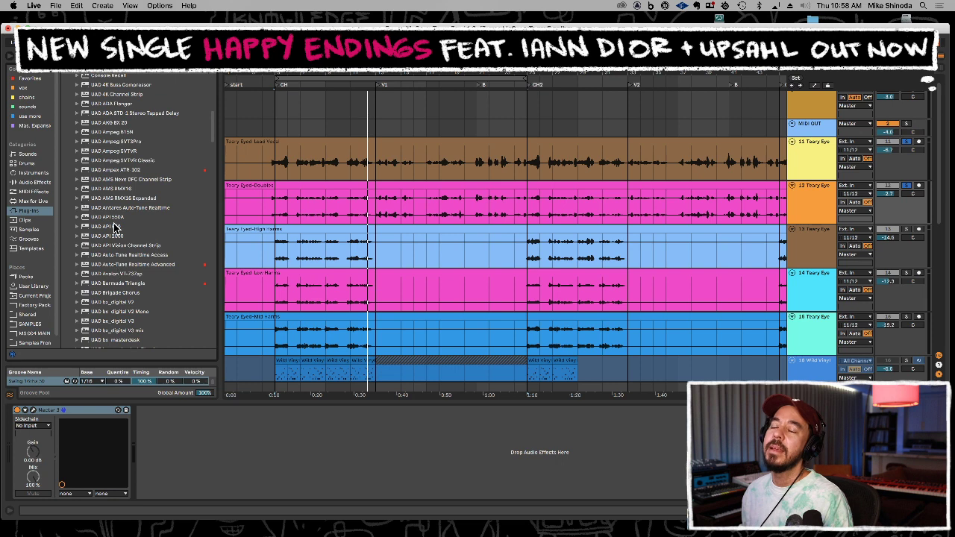
{"action": "left_click_drag", "start_coordinate": [115, 270], "coordinate": [34, 425]}
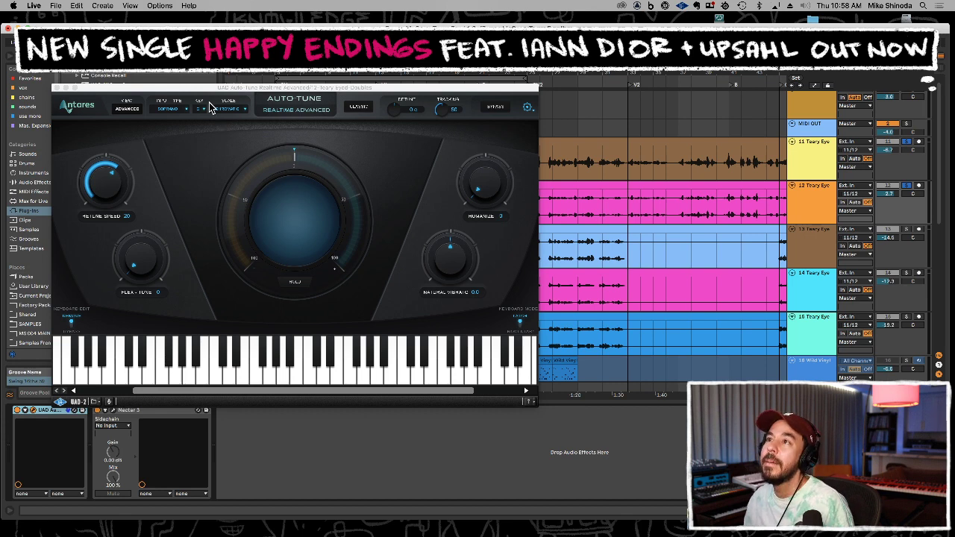
Set the doubles' Auto-Tune key to A# and scale to Minor, set Retune Speed to about 2, and close the plug-in
{"action": "left_click", "coordinate": [200, 110]}
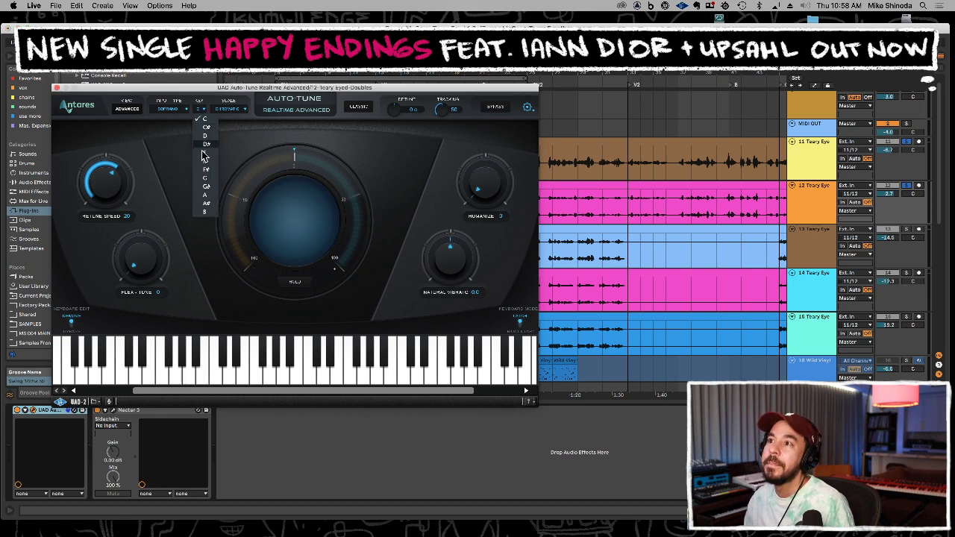
{"action": "left_click", "coordinate": [206, 208]}
{"action": "left_click", "coordinate": [234, 110]}
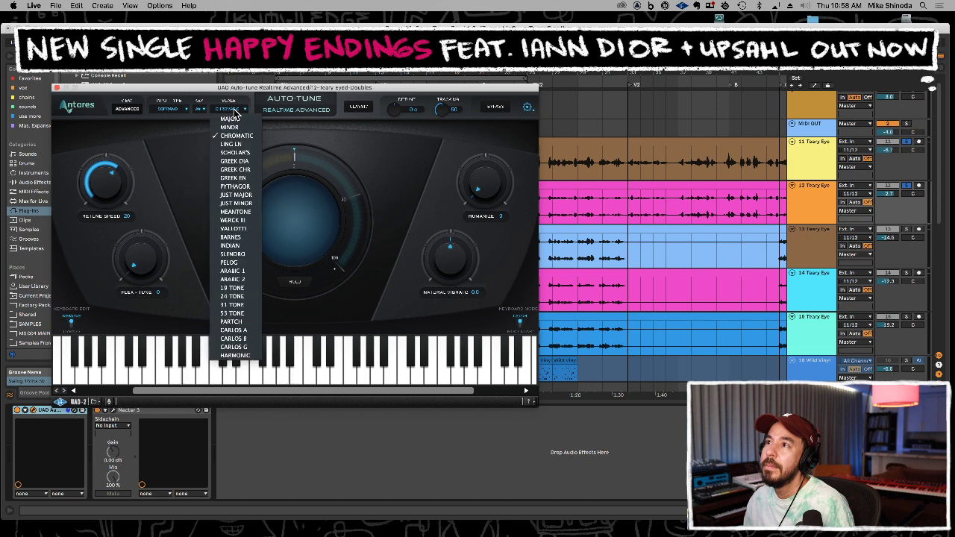
{"action": "left_click", "coordinate": [234, 132]}
{"action": "left_click_drag", "start_coordinate": [123, 174], "coordinate": [110, 181]}
{"action": "left_click", "coordinate": [168, 110]}
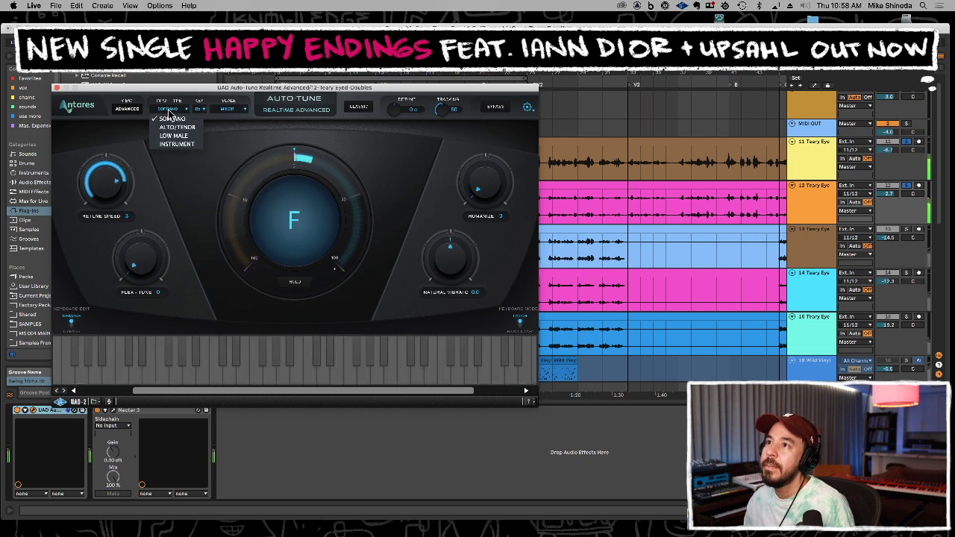
{"action": "left_click", "coordinate": [136, 173]}
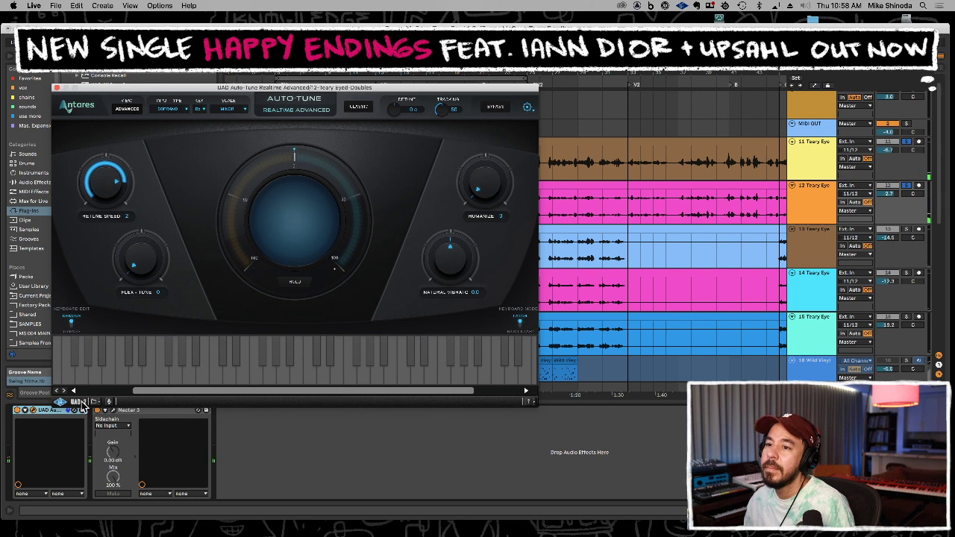
{"action": "left_click", "coordinate": [58, 88]}
Paste a copy of the doubles' Auto-Tune onto the lead vocal and move it to the front of the vocal rack
{"action": "left_click", "coordinate": [587, 330]}
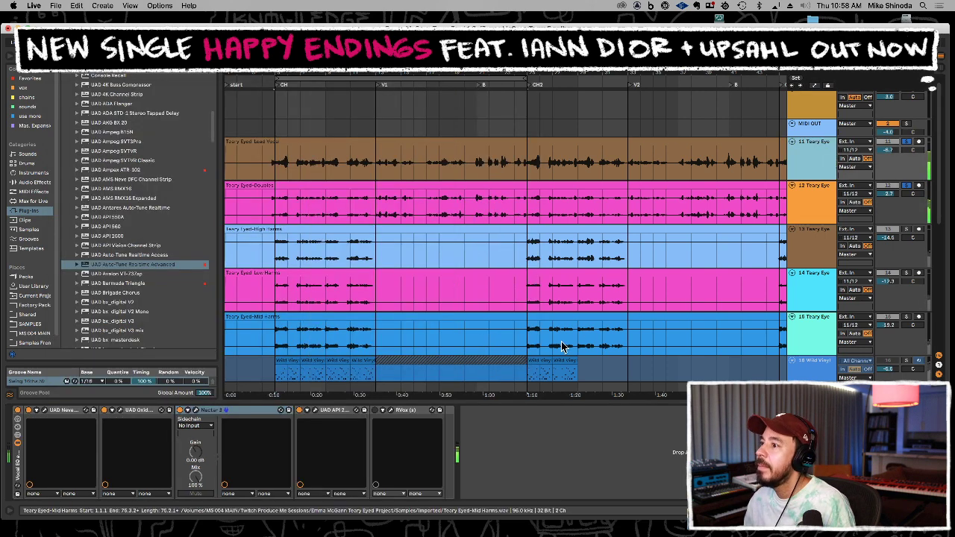
{"action": "left_click", "coordinate": [489, 465]}
{"action": "key", "text": "super+v"}
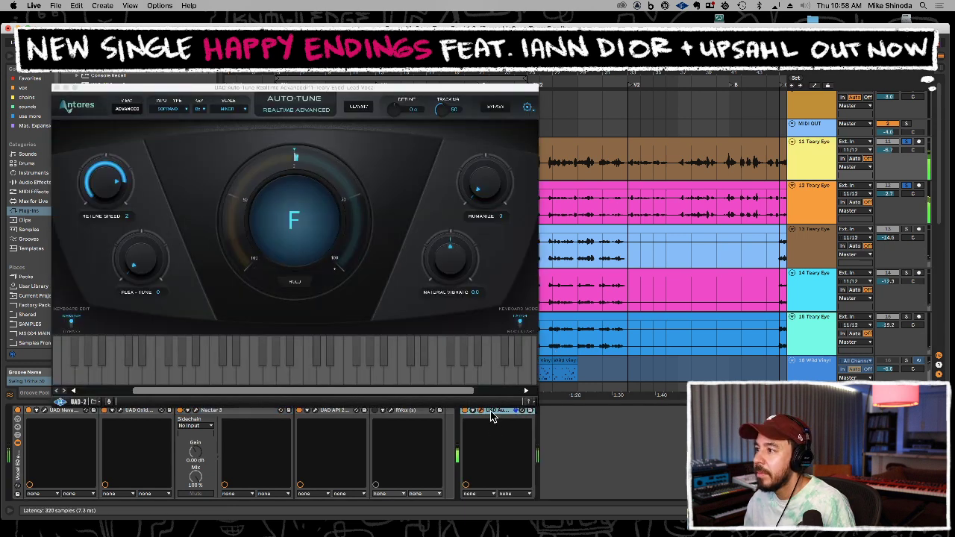
{"action": "left_click_drag", "start_coordinate": [490, 411], "coordinate": [32, 425]}
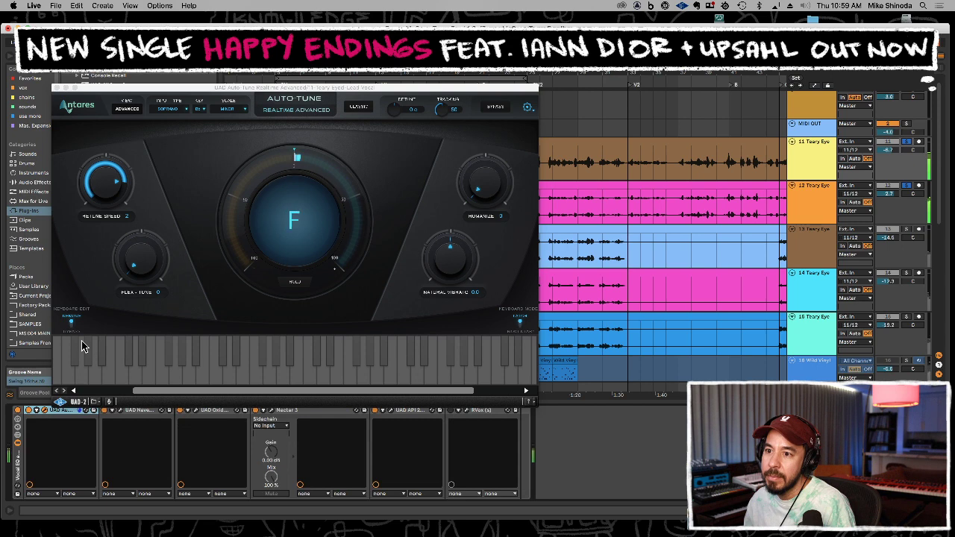
Set the lead vocal Auto-Tune's Retune Speed to about 36 and Flex-Tune to about 12, and close the plug-in
{"action": "left_click_drag", "start_coordinate": [113, 180], "coordinate": [112, 211]}
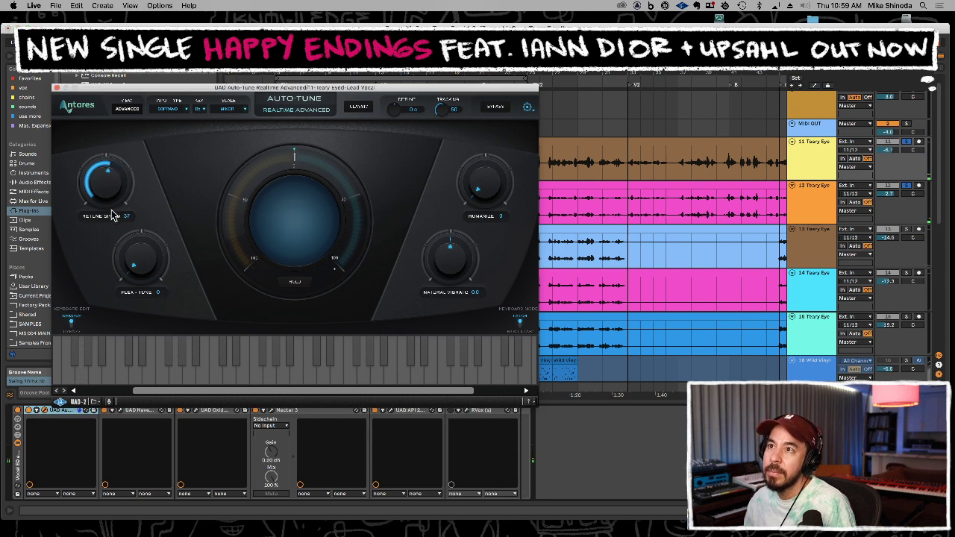
{"action": "left_click_drag", "start_coordinate": [134, 264], "coordinate": [136, 247]}
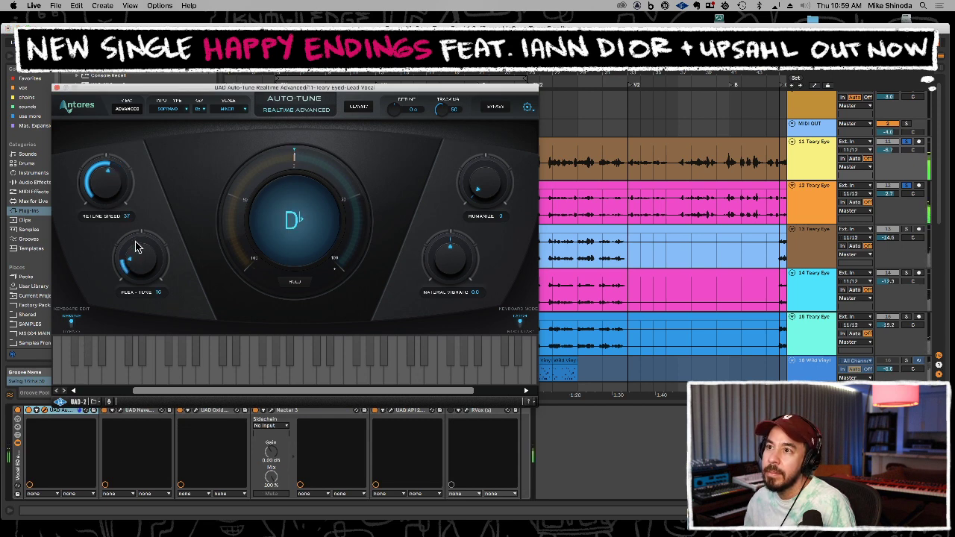
{"action": "left_click_drag", "start_coordinate": [108, 196], "coordinate": [109, 192]}
{"action": "left_click_drag", "start_coordinate": [128, 246], "coordinate": [139, 269]}
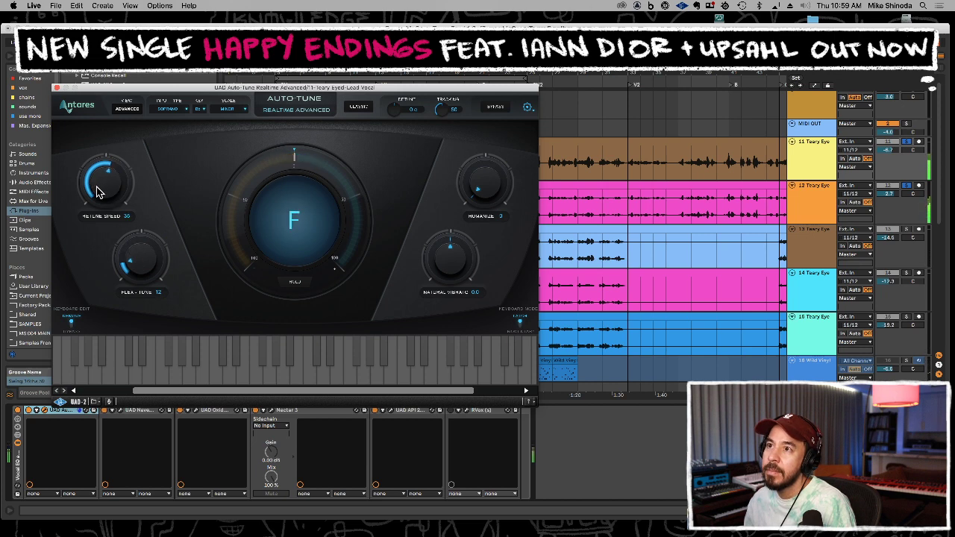
{"action": "left_click", "coordinate": [57, 88]}
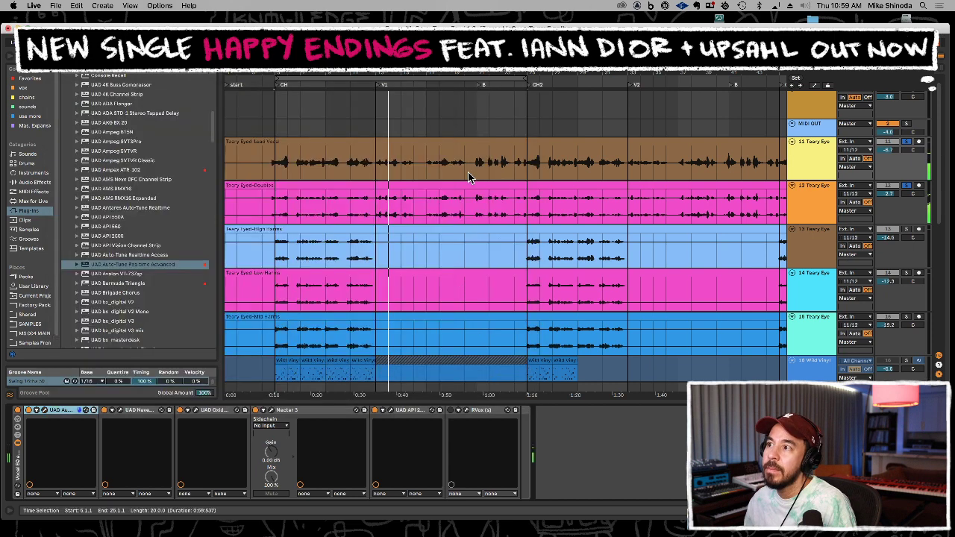
Bypass Auto-Tune on the Doubles track during playback, and delete it from the chain
{"action": "left_click", "coordinate": [806, 242]}
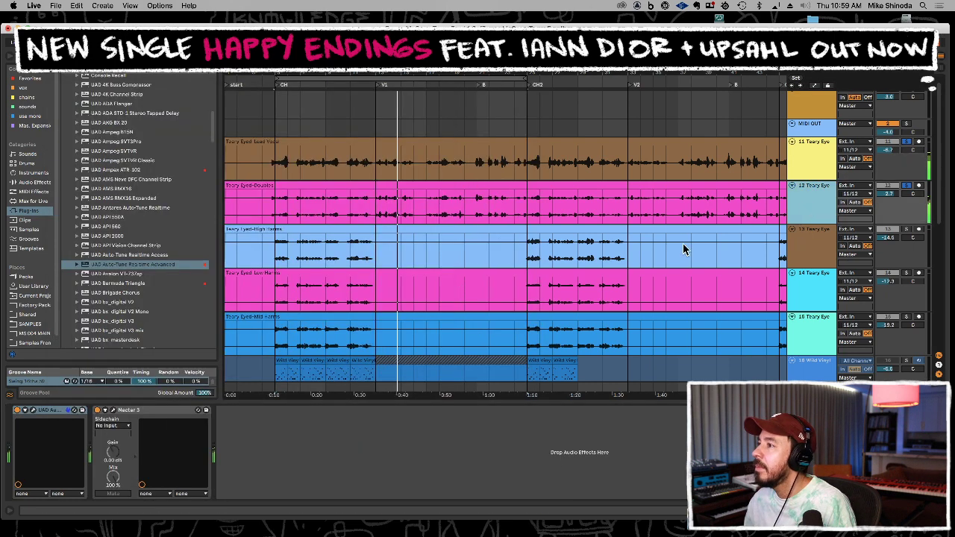
{"action": "left_click", "coordinate": [18, 411]}
{"action": "key", "text": "space"}
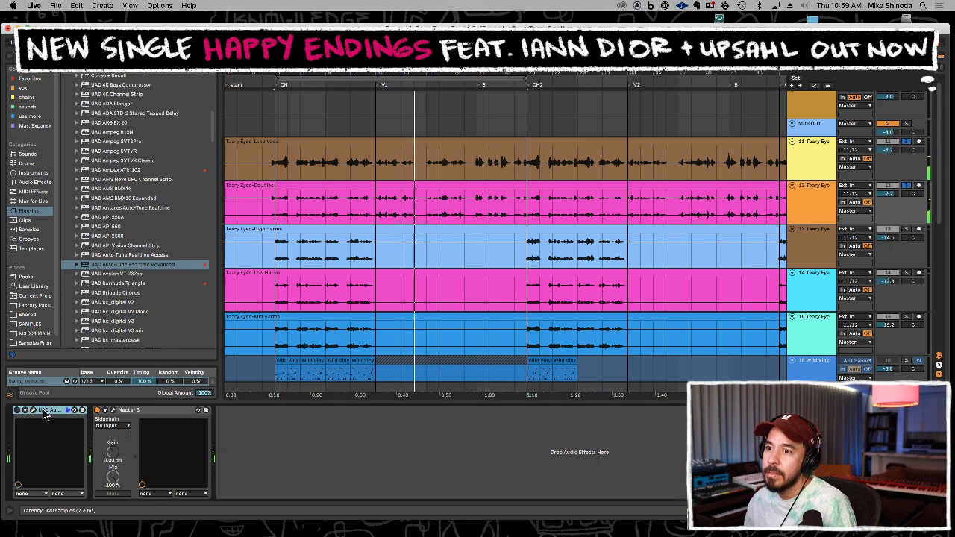
{"action": "key", "text": "Delete"}
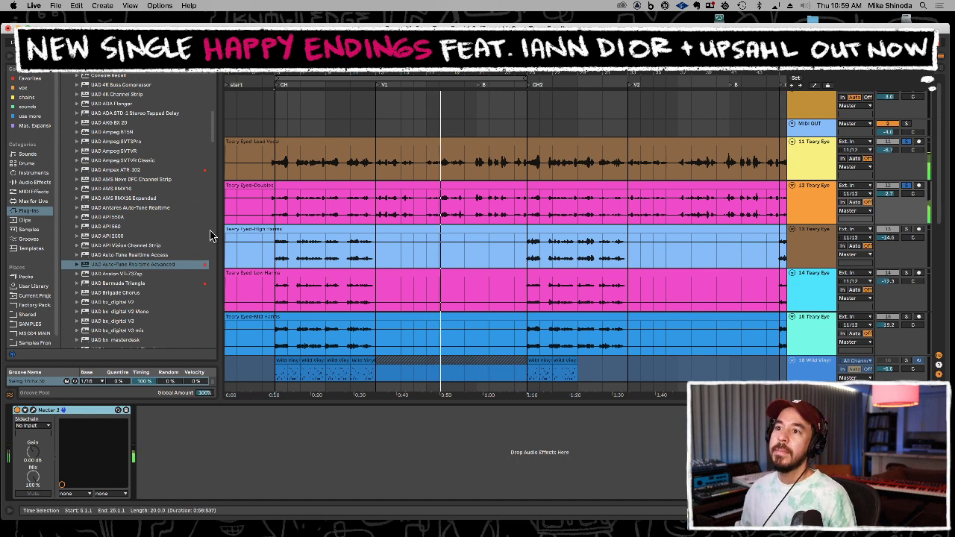
Browse the vocal presets and add Serum Vocal Slap from the User Library's MS Vocals folder after Nectar 3 on the Doubles track
{"action": "left_click_drag", "start_coordinate": [211, 132], "coordinate": [204, 185]}
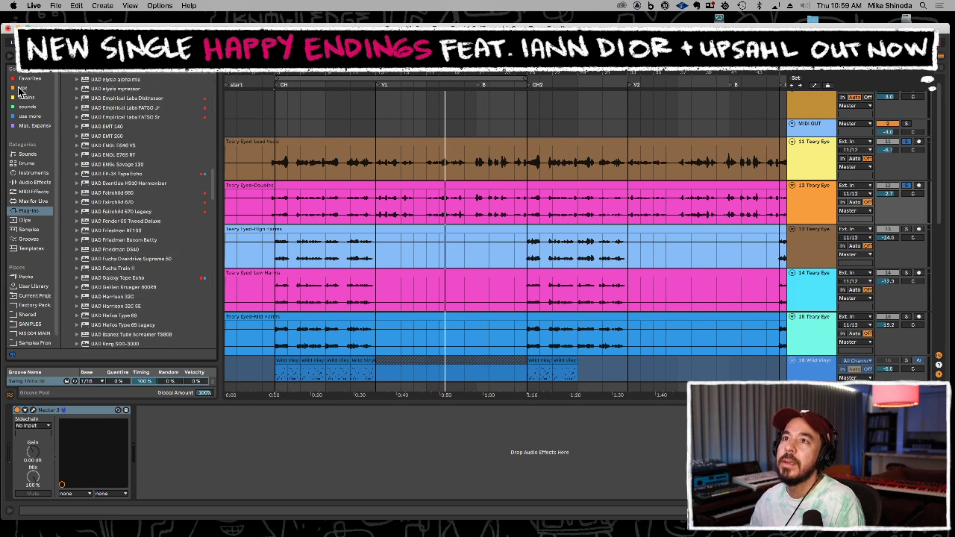
{"action": "left_click", "coordinate": [23, 88]}
{"action": "scroll", "coordinate": [145, 203], "scroll_direction": "down", "scroll_amount": 4}
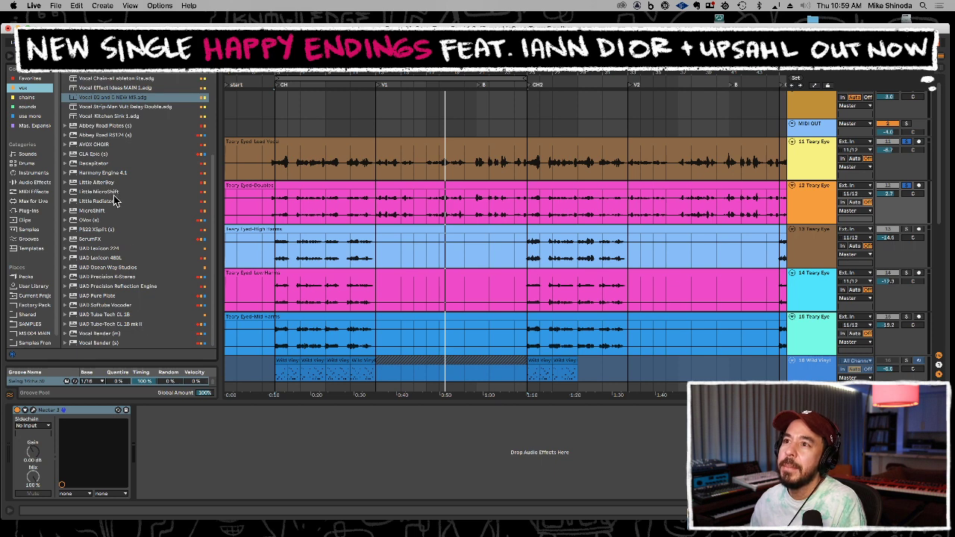
{"action": "scroll", "coordinate": [114, 191], "scroll_direction": "up", "scroll_amount": 4}
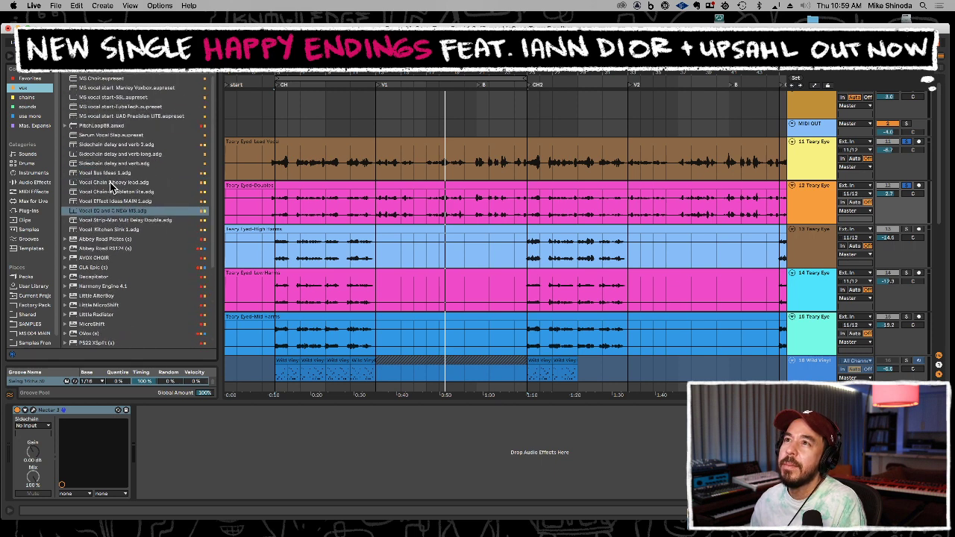
{"action": "scroll", "coordinate": [110, 186], "scroll_direction": "down", "scroll_amount": 4}
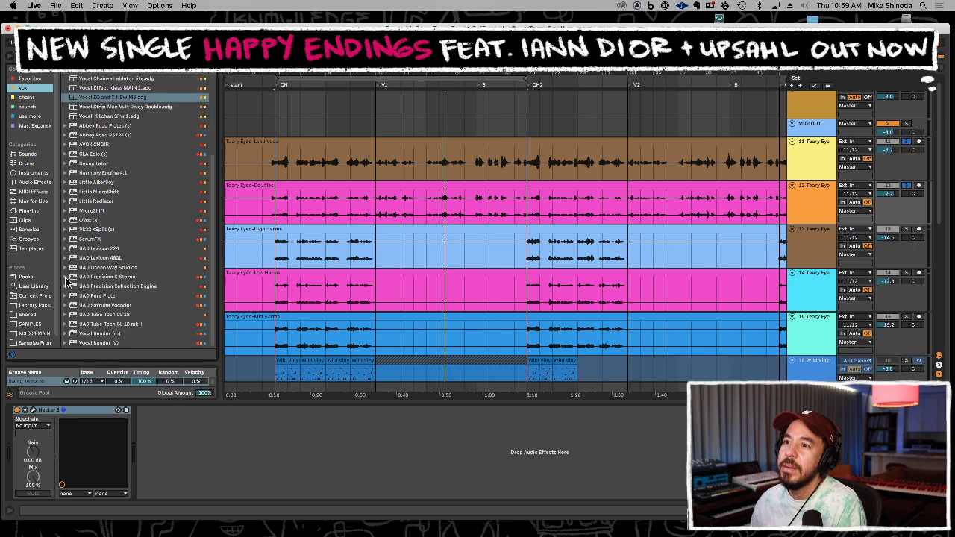
{"action": "left_click", "coordinate": [35, 288]}
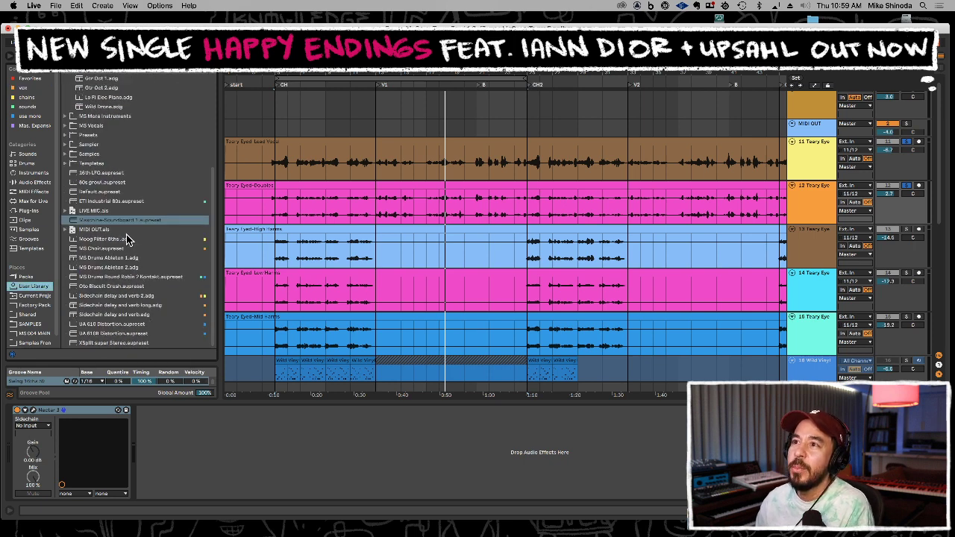
{"action": "scroll", "coordinate": [122, 233], "scroll_direction": "up", "scroll_amount": 3}
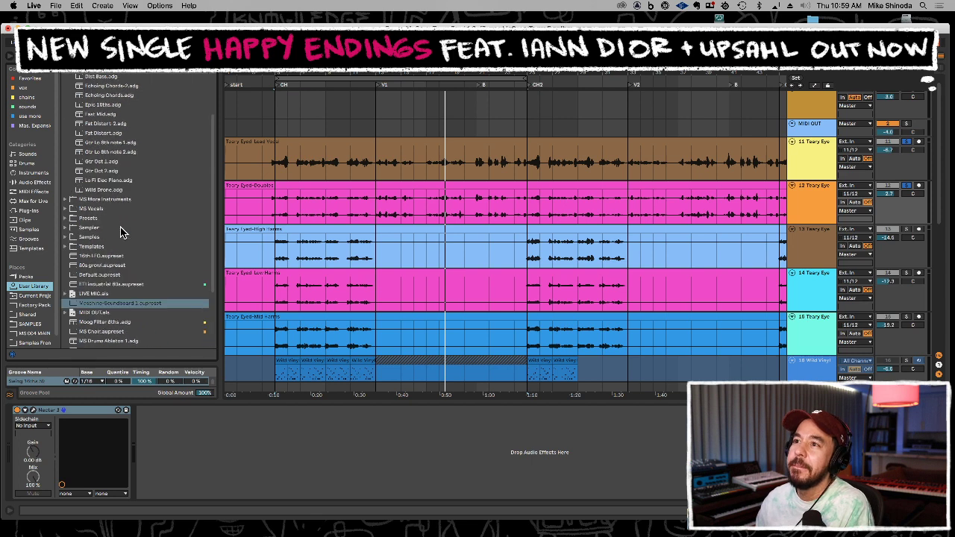
{"action": "double_click", "coordinate": [110, 210]}
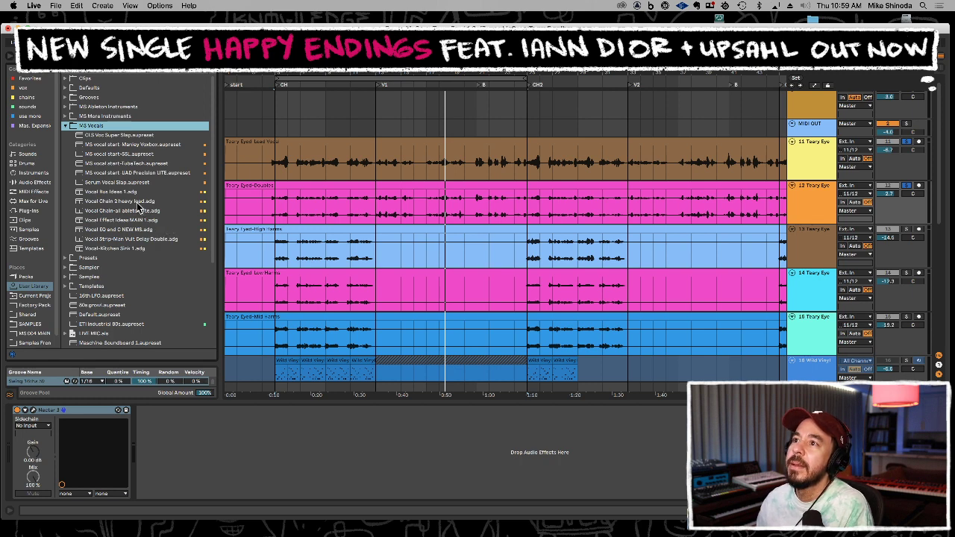
{"action": "left_click_drag", "start_coordinate": [116, 184], "coordinate": [266, 463]}
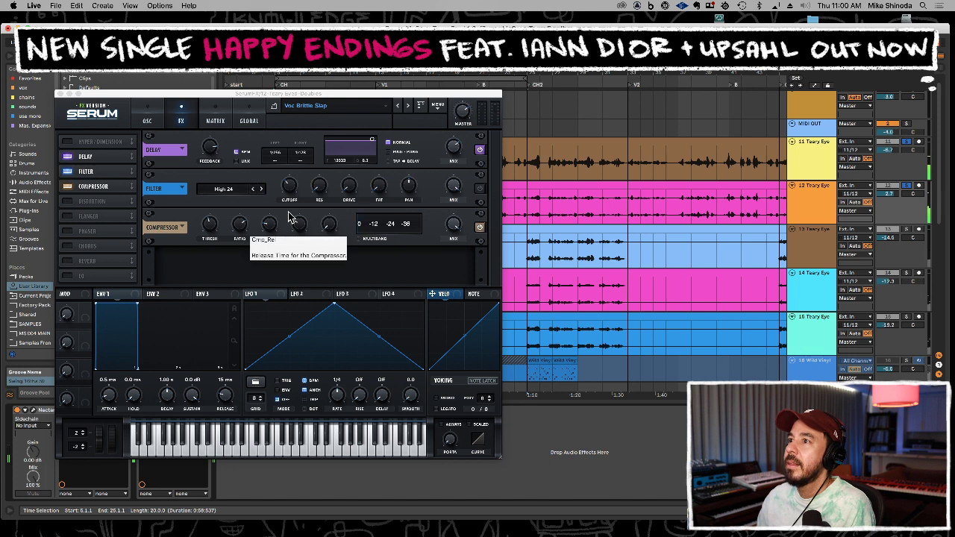
Check the delay feedback in the doubles' SerumFX, and play the full mix with the lead and doubles unsoloed
{"action": "left_click_drag", "start_coordinate": [211, 148], "coordinate": [212, 160]}
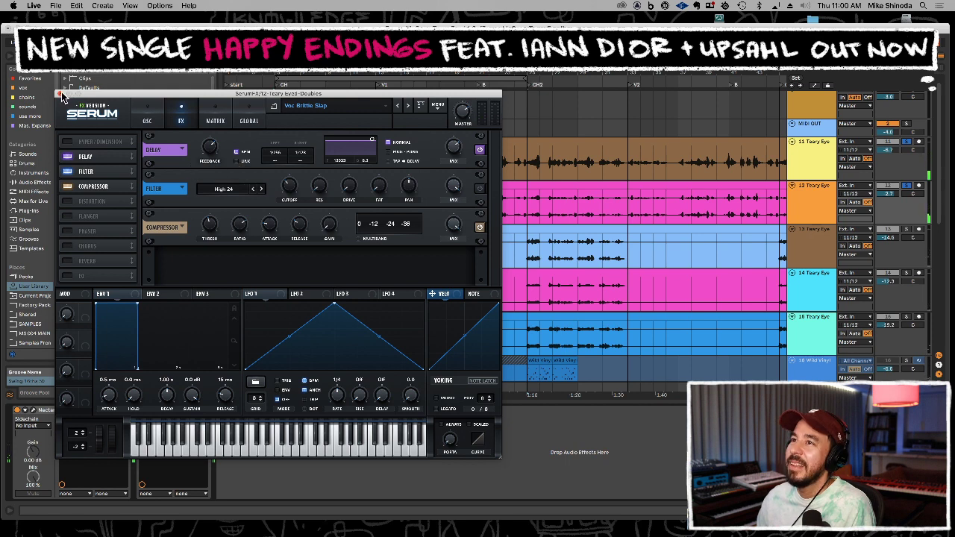
{"action": "left_click", "coordinate": [60, 94]}
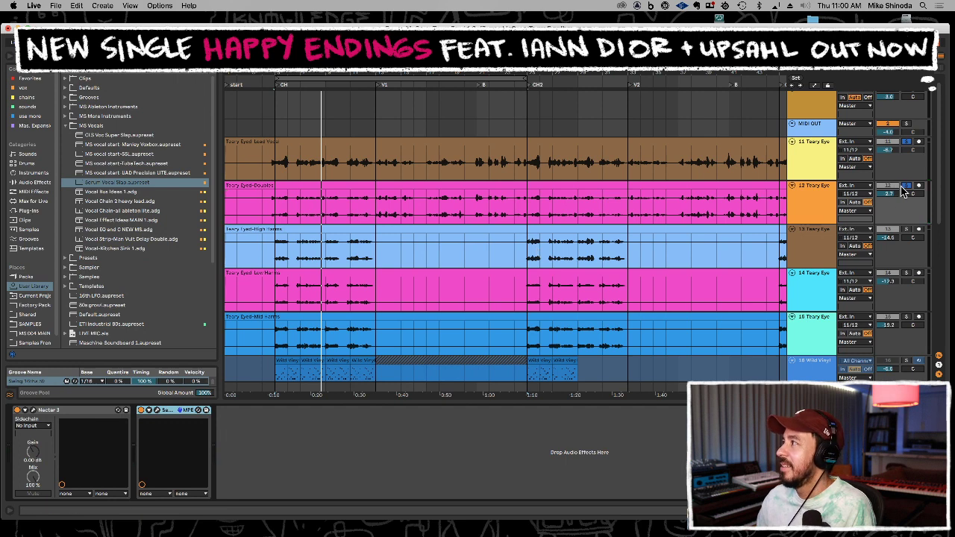
{"action": "key", "text": "space"}
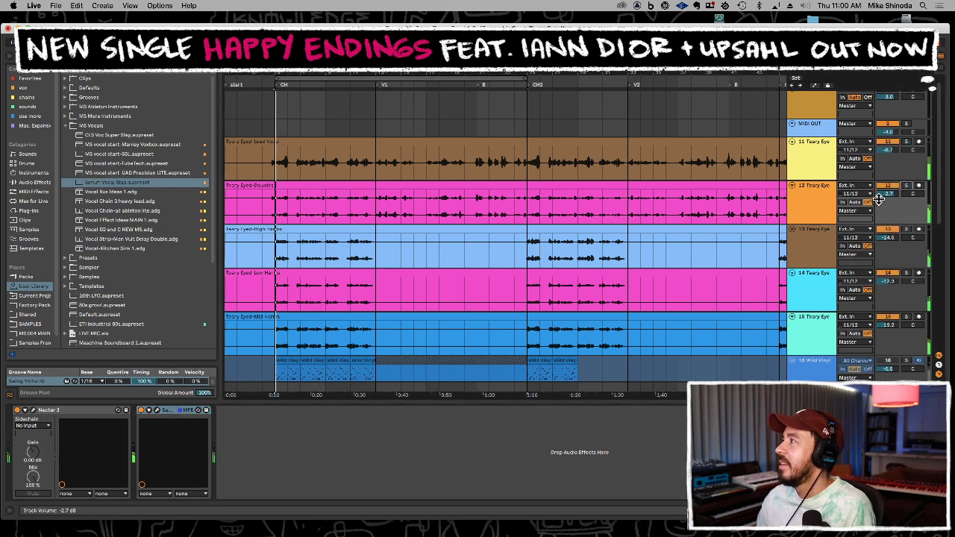
{"action": "left_click", "coordinate": [151, 410]}
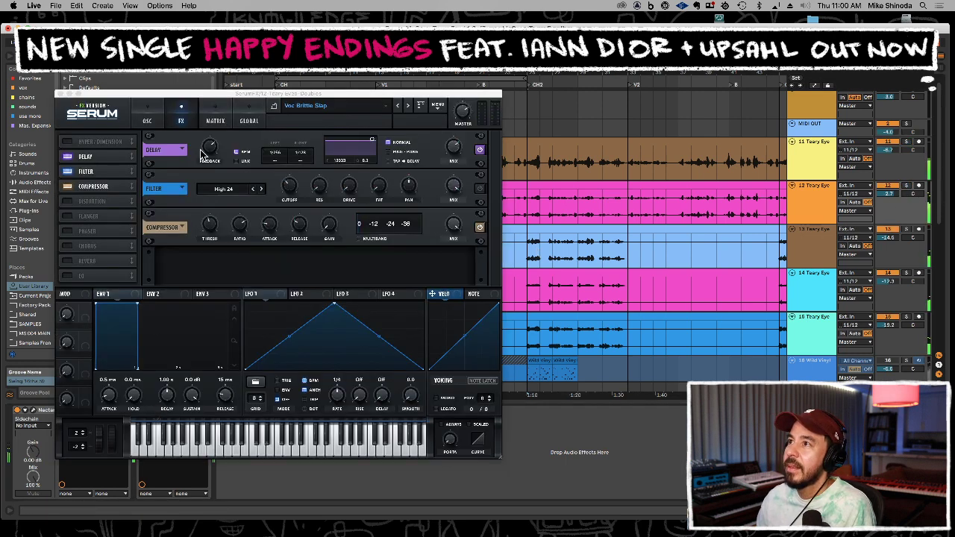
{"action": "mouse_move", "coordinate": [209, 151]}
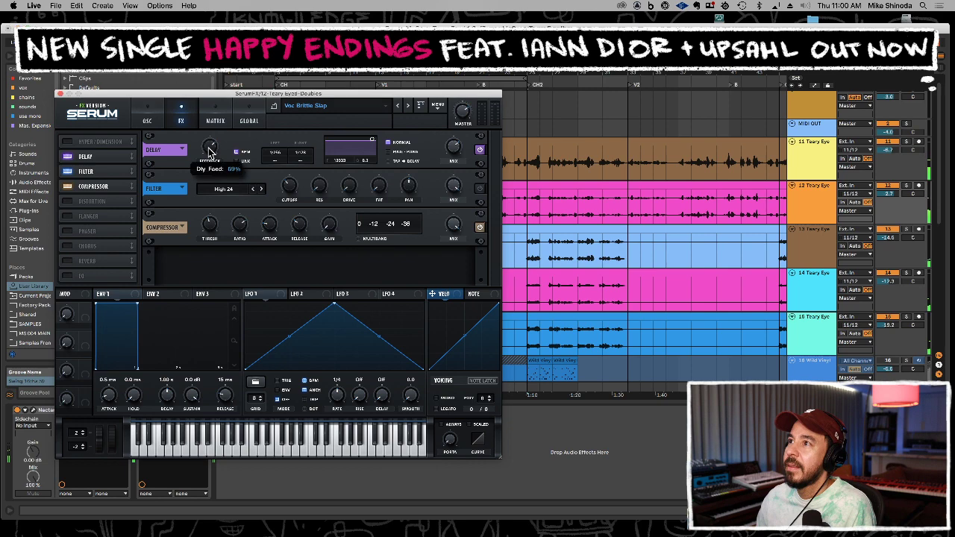
{"action": "left_click", "coordinate": [60, 95]}
Select bars 5 to 13 of the chorus on the Maschine 2 track and loop that section
{"action": "scroll", "coordinate": [330, 212], "scroll_direction": "down", "scroll_amount": 5}
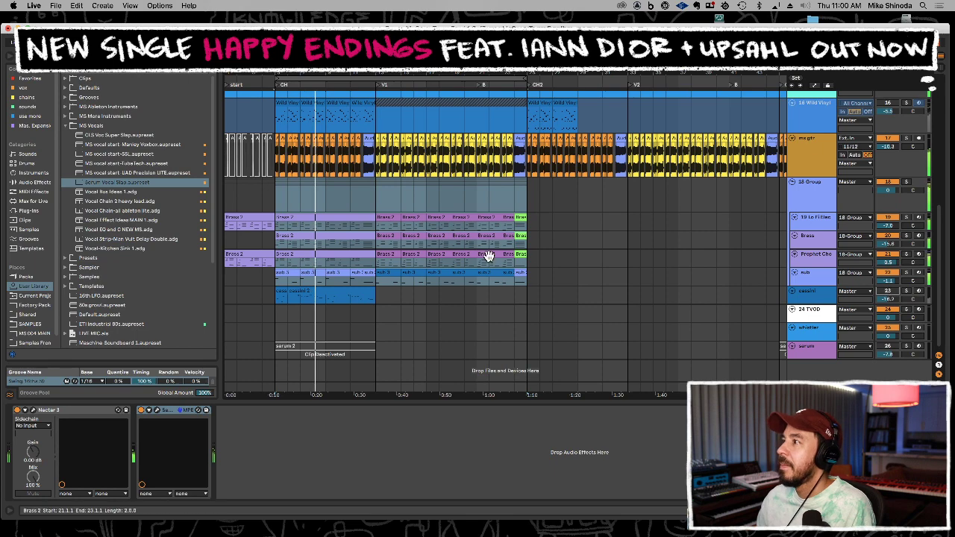
{"action": "scroll", "coordinate": [487, 256], "scroll_direction": "up", "scroll_amount": 8}
{"action": "mouse_move", "coordinate": [375, 122]}
{"action": "left_mouse_down"}
{"action": "mouse_move", "coordinate": [263, 106]}
{"action": "mouse_move", "coordinate": [374, 107]}
{"action": "left_mouse_up"}
{"action": "left_click", "coordinate": [263, 106]}
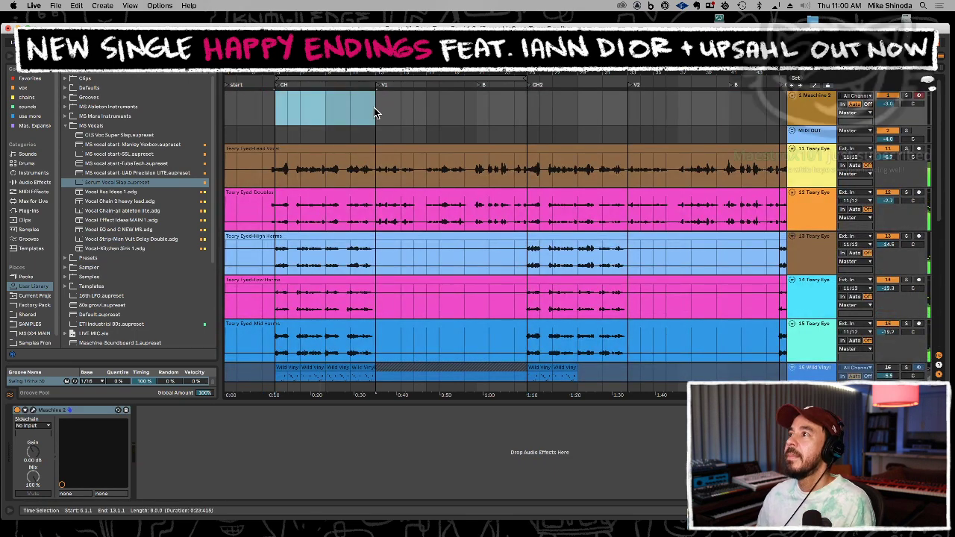
{"action": "key", "text": "super+l"}
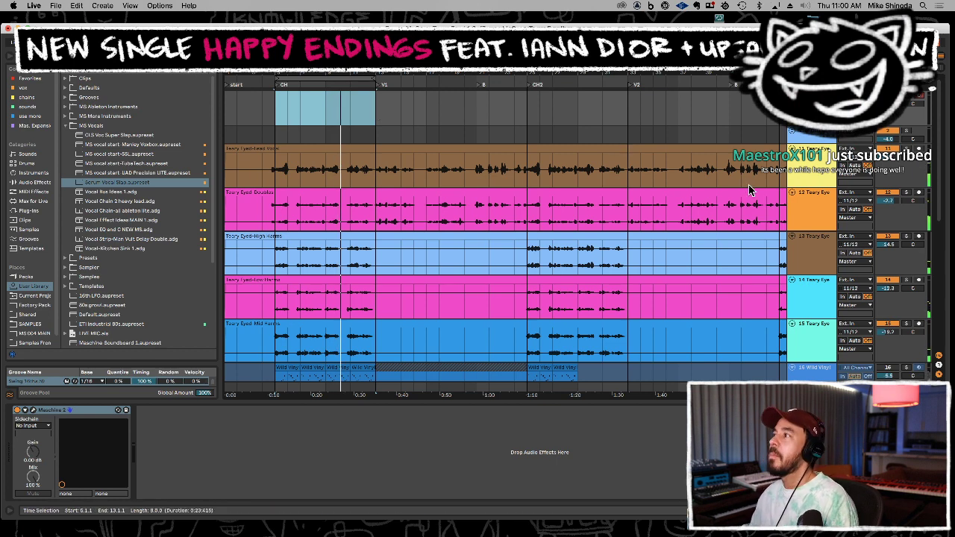
Remove the SerumFX slap delay from the Doubles track's device chain
{"action": "left_click", "coordinate": [813, 207]}
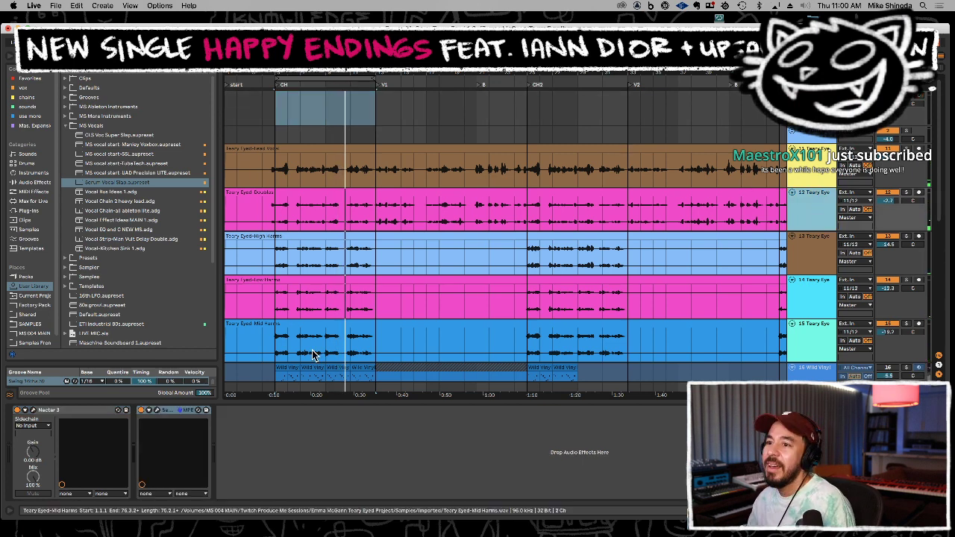
{"action": "left_click", "coordinate": [172, 415]}
{"action": "key", "text": "Delete"}
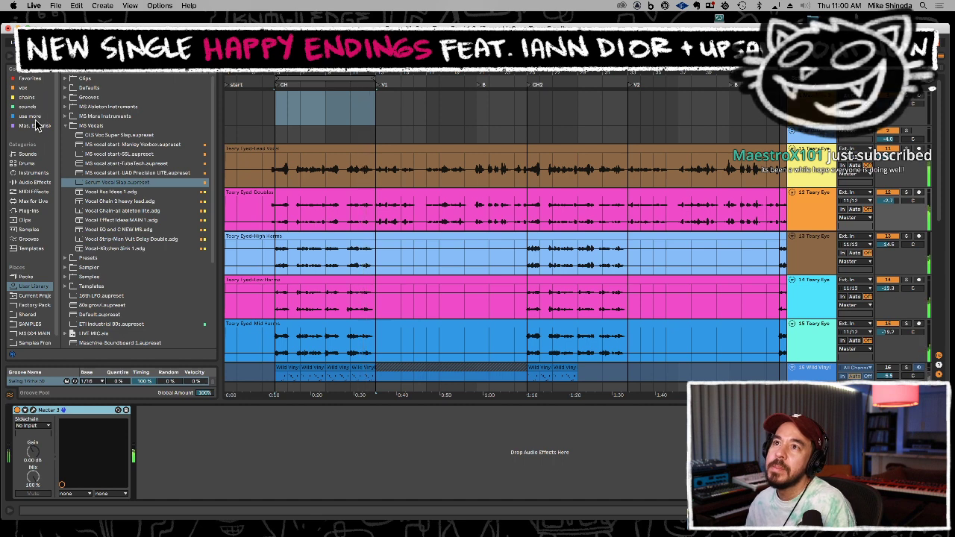
Look through the chains and Favorites collections, and the plug-in makers' folders such as Soundtheory and Sugar Bytes, for a vocal effect
{"action": "left_click", "coordinate": [27, 97]}
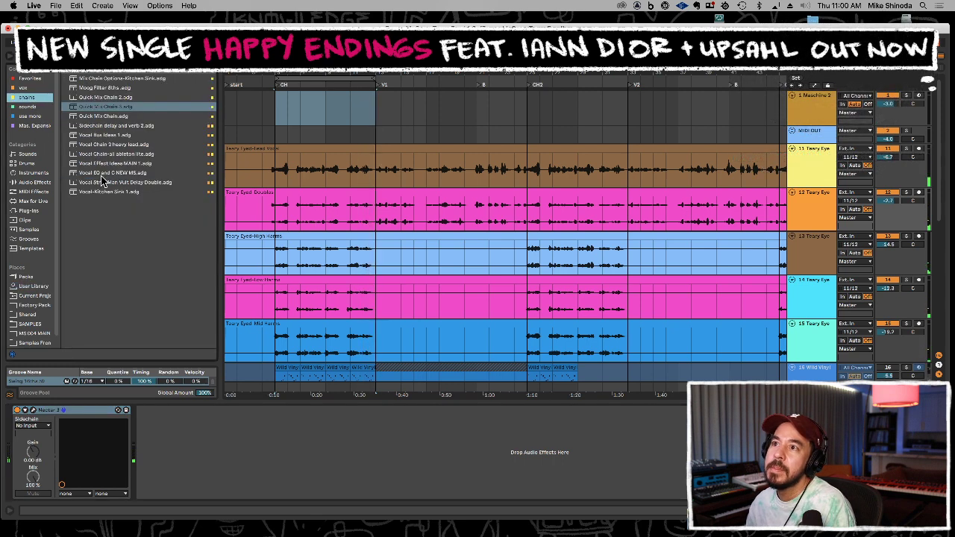
{"action": "left_click", "coordinate": [29, 78]}
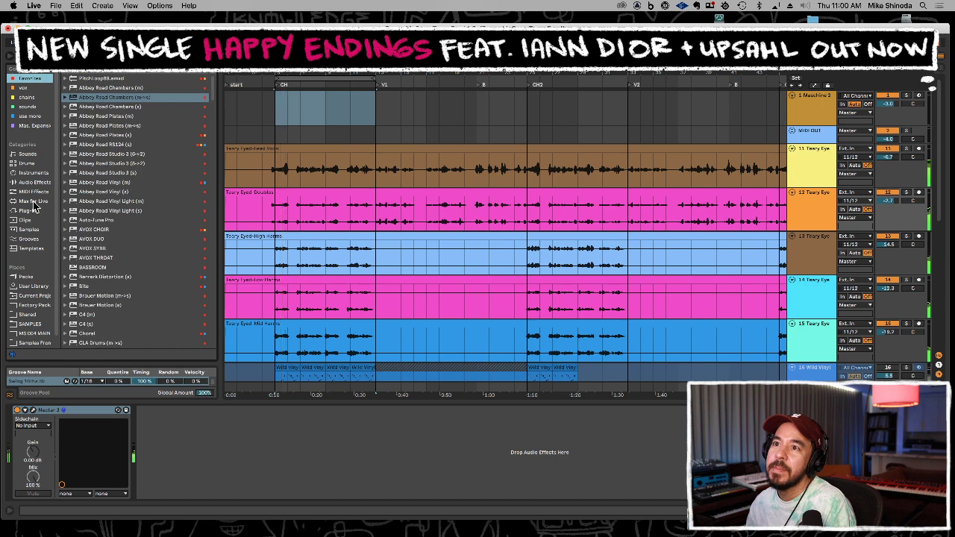
{"action": "left_click", "coordinate": [30, 210]}
{"action": "left_click", "coordinate": [158, 193]}
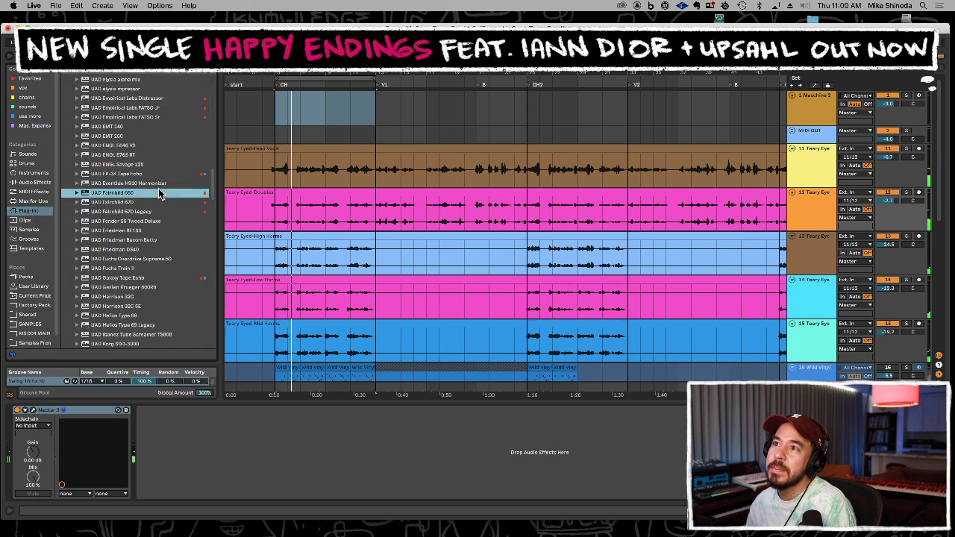
{"action": "key", "text": "Left"}
{"action": "left_click", "coordinate": [147, 230]}
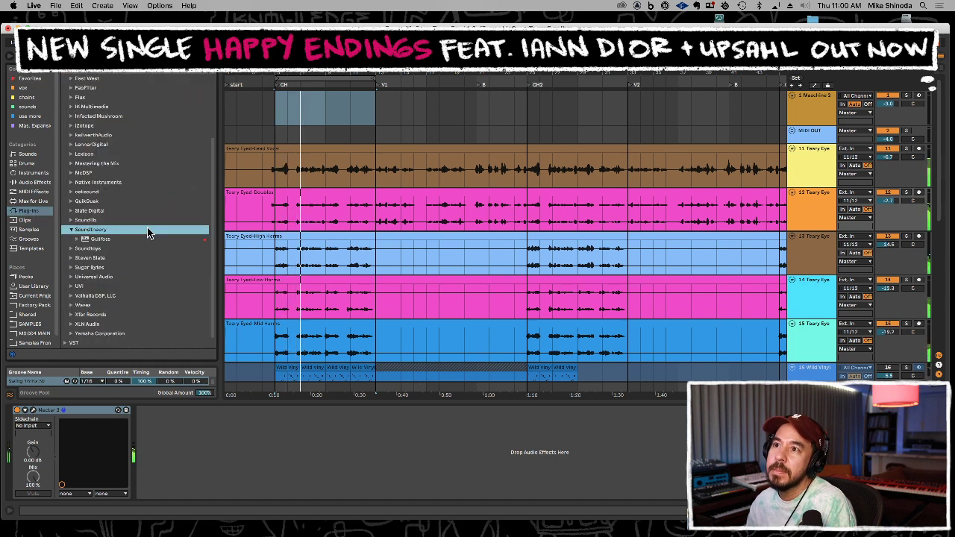
{"action": "key", "text": "Up"}
{"action": "key", "text": "Right"}
{"action": "key", "text": "Down"}
{"action": "key", "text": "Down"}
{"action": "key", "text": "Down"}
{"action": "key", "text": "Down"}
{"action": "key", "text": "Right"}
{"action": "scroll", "coordinate": [137, 239], "scroll_direction": "down", "scroll_amount": 6}
{"action": "left_click", "coordinate": [135, 249]}
{"action": "double_click", "coordinate": [133, 259]}
{"action": "scroll", "coordinate": [134, 259], "scroll_direction": "down", "scroll_amount": 6}
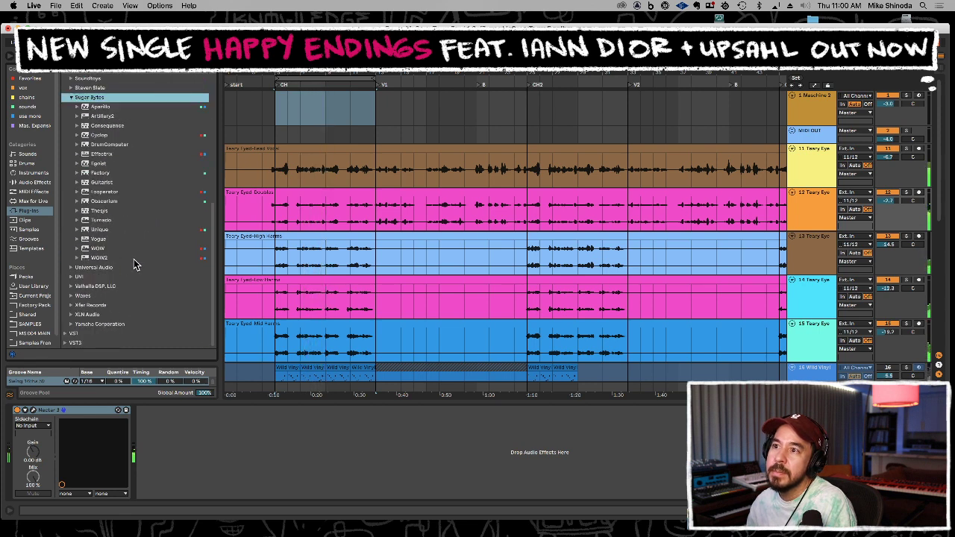
Add iZotope VocalSynth from the iZotope plug-ins after Nectar 3 on the Doubles track
{"action": "scroll", "coordinate": [132, 266], "scroll_direction": "up", "scroll_amount": 6}
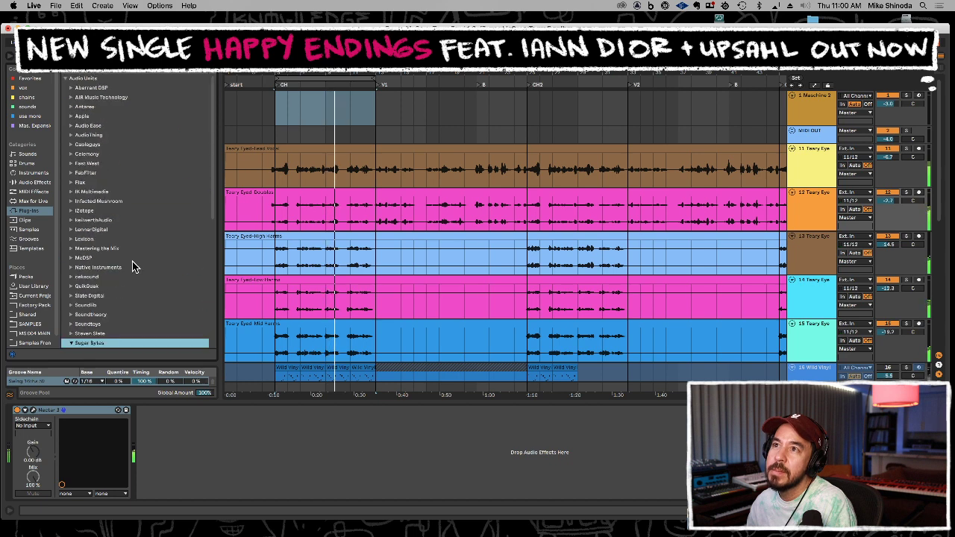
{"action": "left_click", "coordinate": [131, 212]}
{"action": "key", "text": "Right"}
{"action": "scroll", "coordinate": [131, 206], "scroll_direction": "down", "scroll_amount": 5}
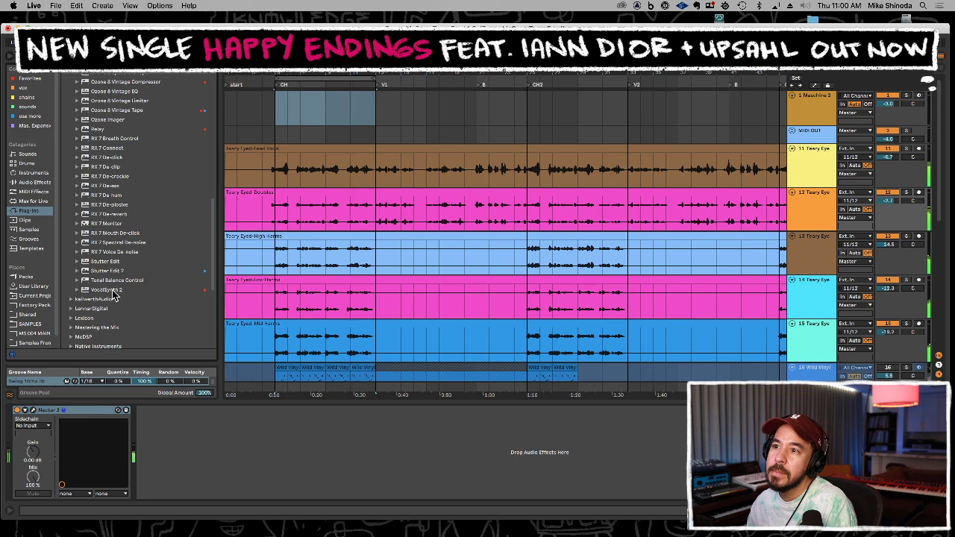
{"action": "scroll", "coordinate": [113, 295], "scroll_direction": "up", "scroll_amount": 3}
{"action": "scroll", "coordinate": [113, 294], "scroll_direction": "up", "scroll_amount": 7}
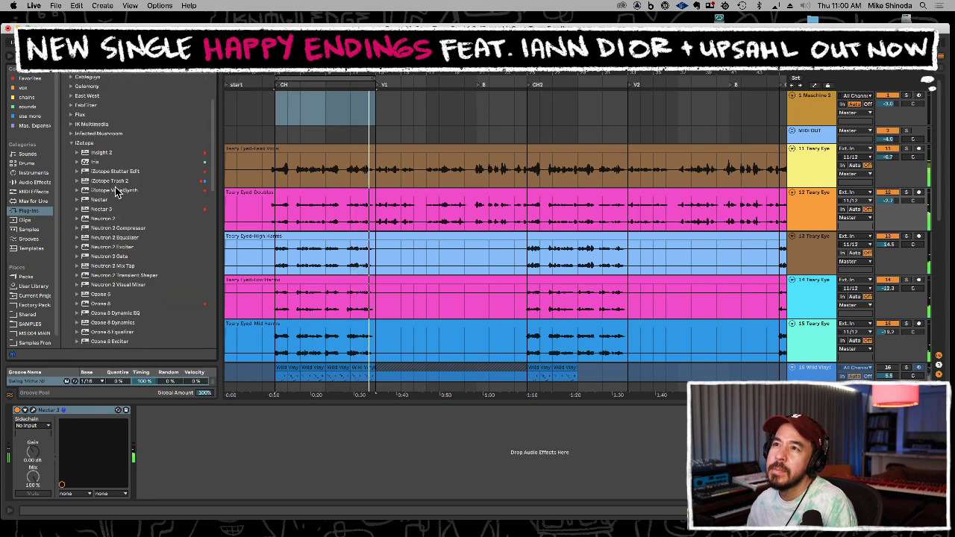
{"action": "mouse_move", "coordinate": [116, 192]}
{"action": "left_mouse_down"}
{"action": "mouse_move", "coordinate": [190, 463]}
{"action": "mouse_move", "coordinate": [194, 449]}
{"action": "left_mouse_up"}
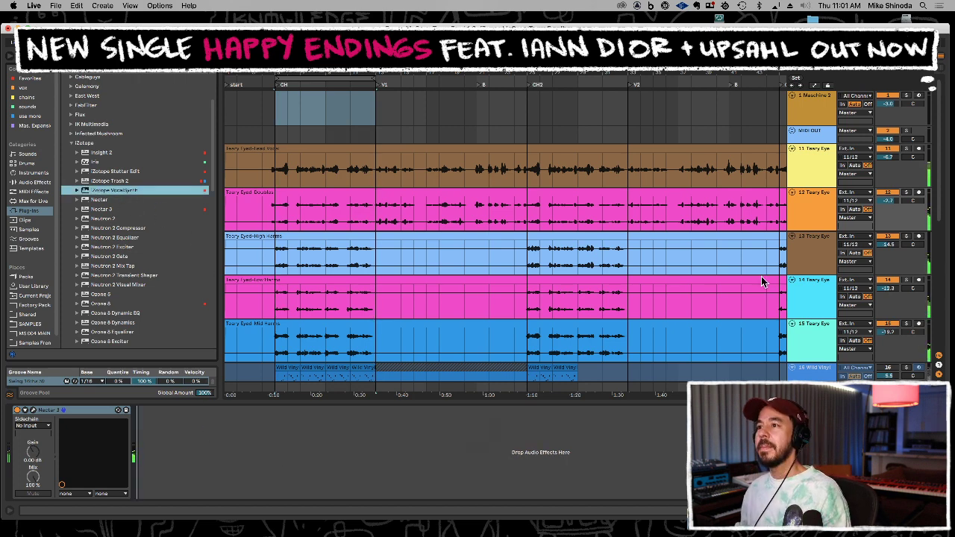
Solo the Doubles track and load the MS VOcoder 1 preset in VocalSynth
{"action": "left_click", "coordinate": [906, 192]}
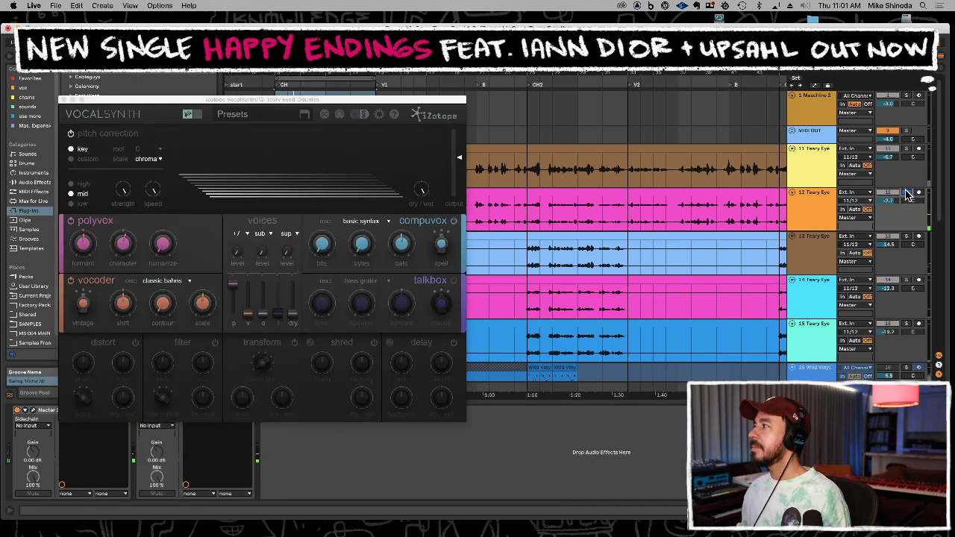
{"action": "left_click", "coordinate": [906, 192]}
{"action": "left_click", "coordinate": [232, 114]}
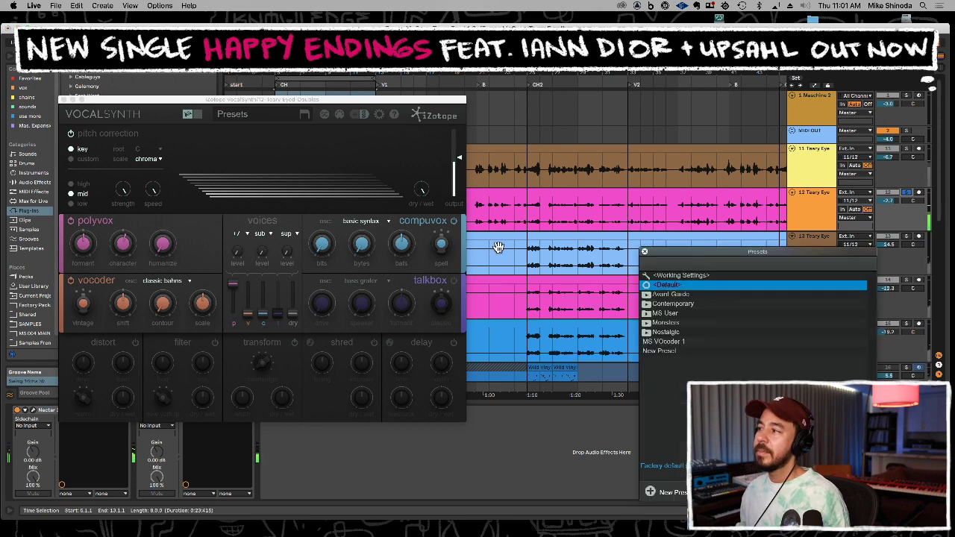
{"action": "left_click", "coordinate": [663, 343]}
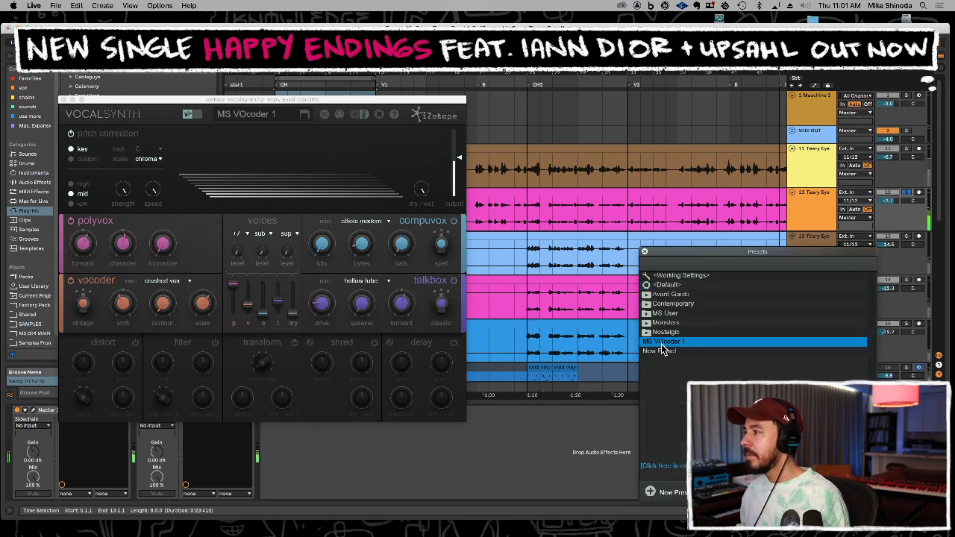
{"action": "left_click", "coordinate": [645, 253]}
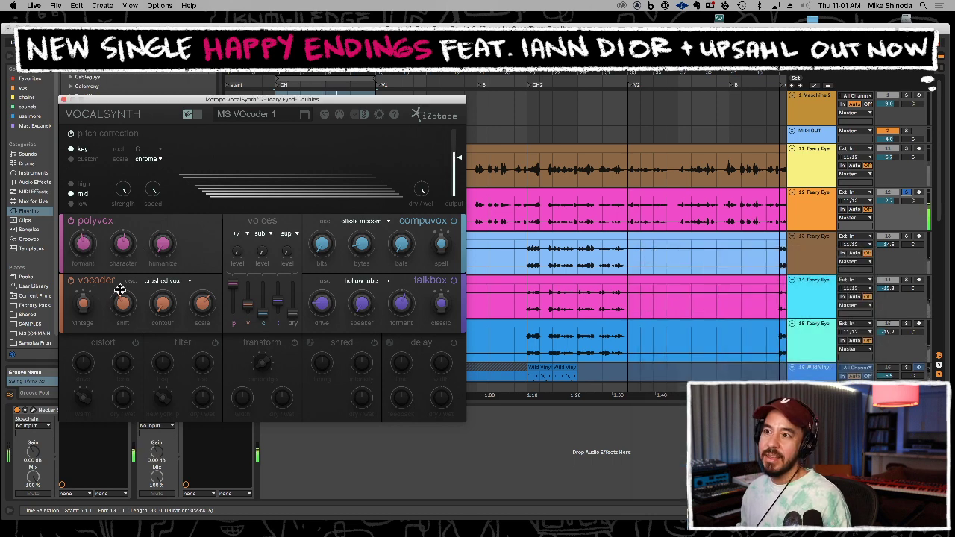
Switch VocalSynth's vocoder oscillator to classic bahns and raise the vocoder voice level
{"action": "left_click", "coordinate": [169, 286]}
{"action": "left_click", "coordinate": [172, 299]}
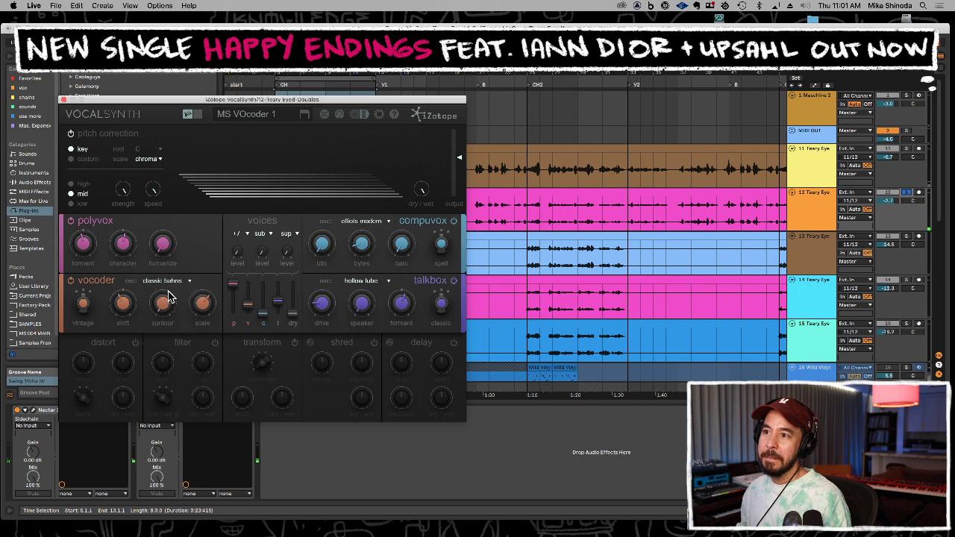
{"action": "left_click_drag", "start_coordinate": [247, 307], "coordinate": [271, 279]}
Audition the compuvox oscillators basic syntax, epoxy house, faulty joints and math blaster, and settle on plastic astros
{"action": "left_click", "coordinate": [366, 222]}
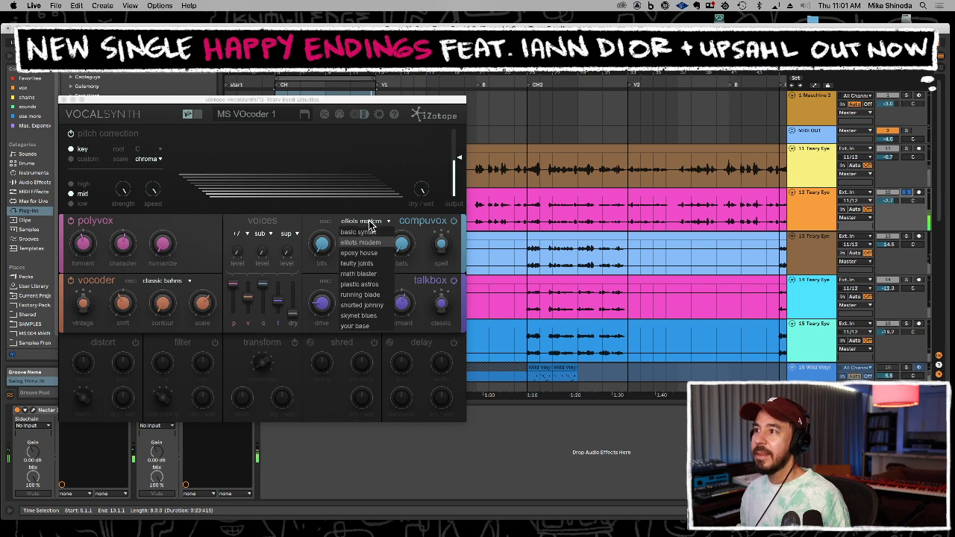
{"action": "left_click", "coordinate": [362, 231]}
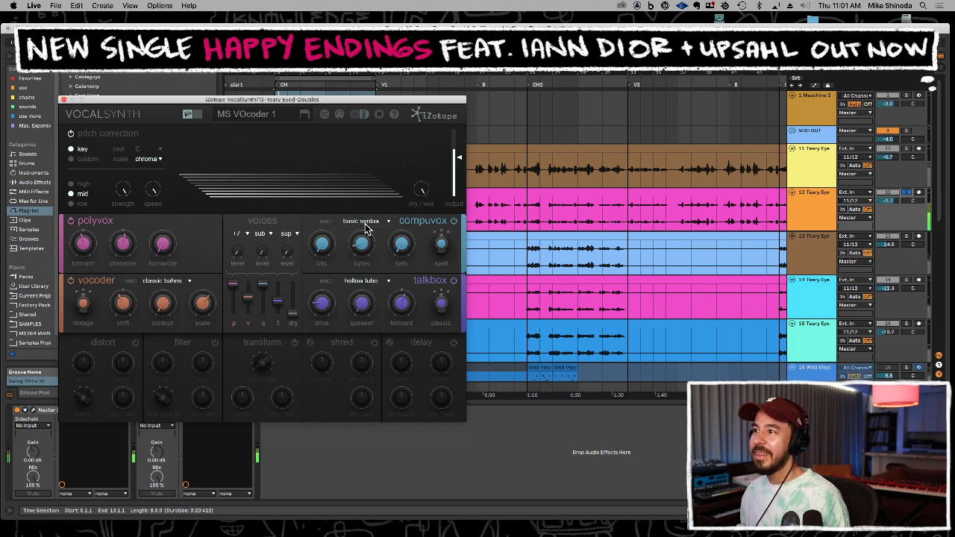
{"action": "left_click", "coordinate": [366, 223]}
{"action": "left_click", "coordinate": [363, 257]}
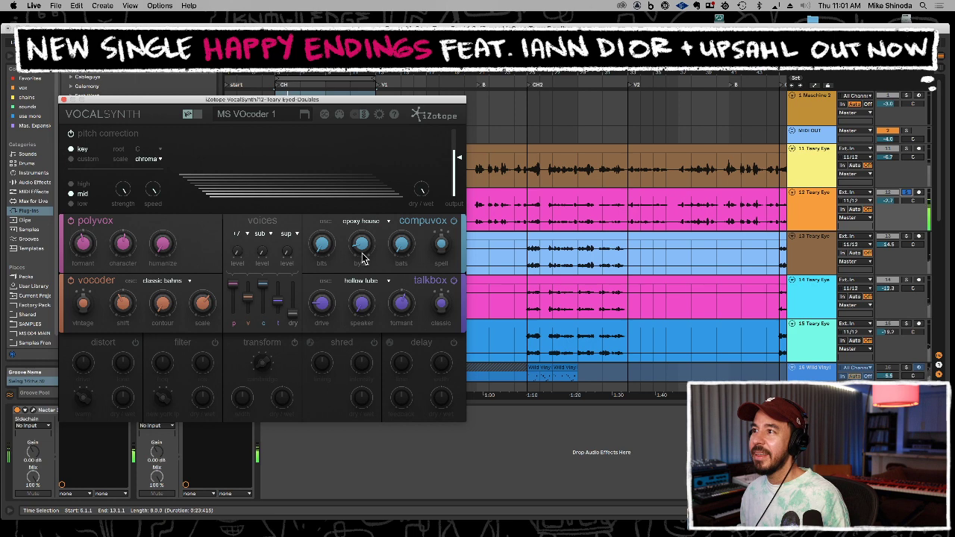
{"action": "left_click", "coordinate": [365, 229]}
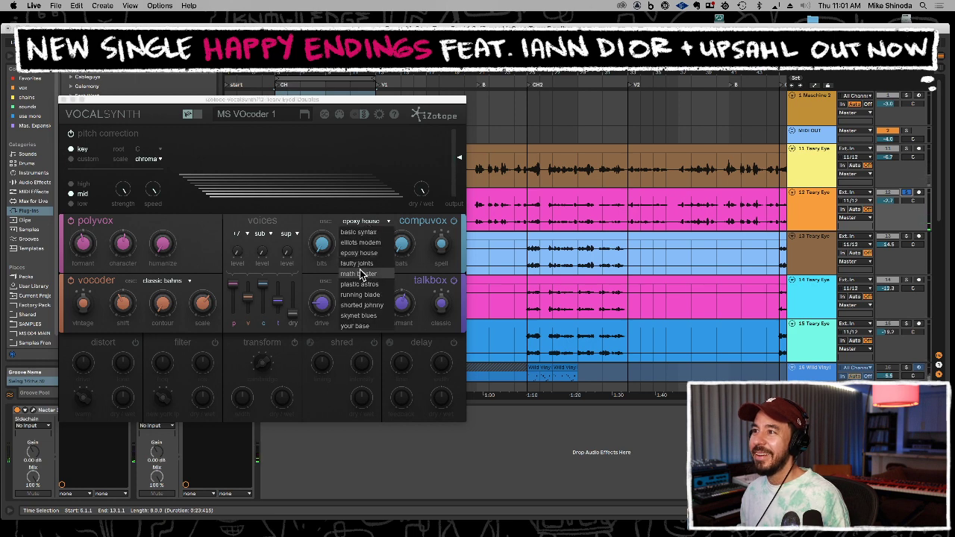
{"action": "left_click", "coordinate": [363, 270]}
{"action": "left_click", "coordinate": [366, 228]}
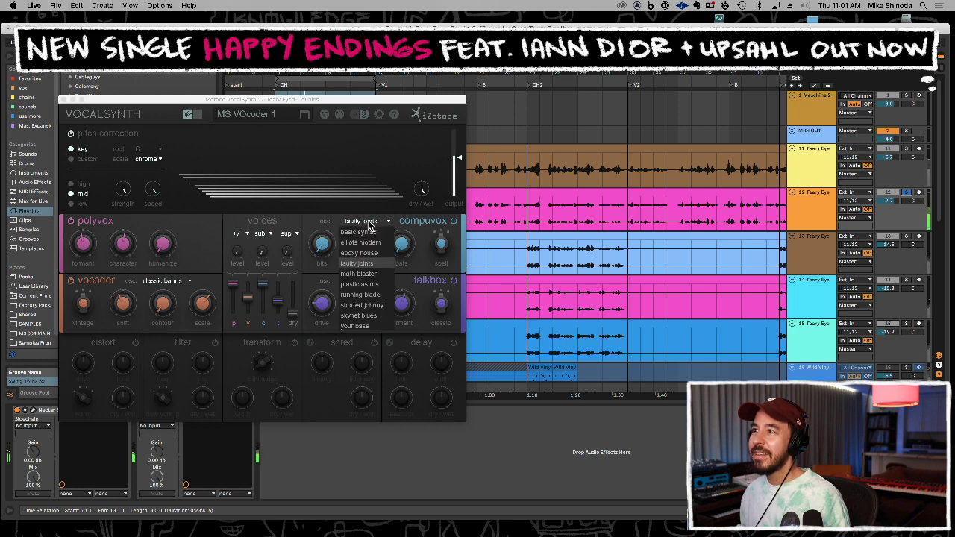
{"action": "left_click", "coordinate": [362, 274]}
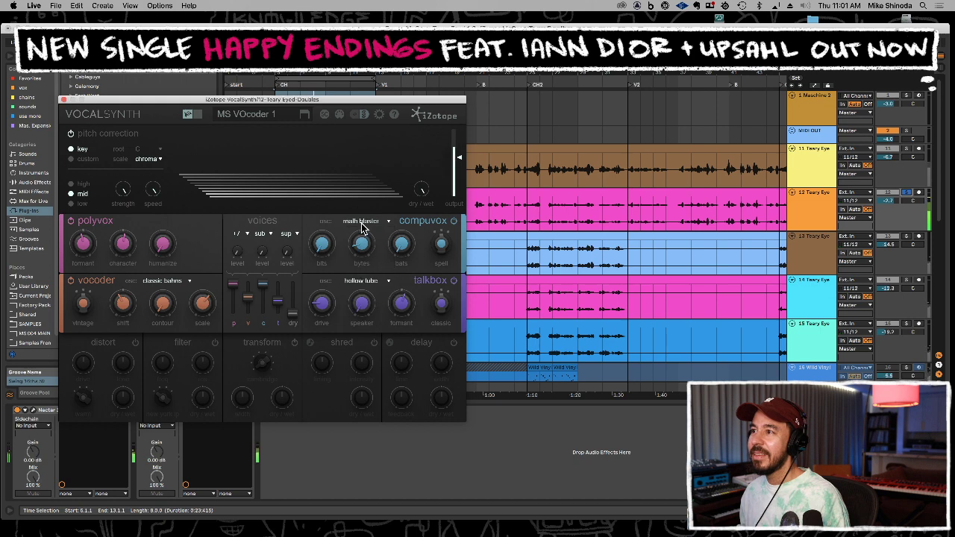
{"action": "left_click", "coordinate": [362, 228]}
{"action": "left_click", "coordinate": [359, 287]}
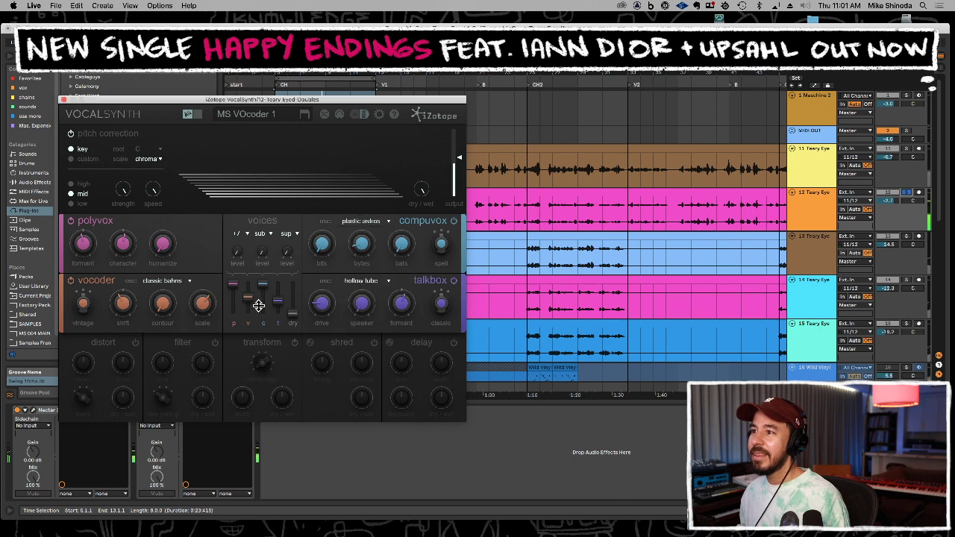
Lower the compuvox voice level to about 41 and pull the talkbox level down to its minimum
{"action": "left_click_drag", "start_coordinate": [263, 284], "coordinate": [264, 304]}
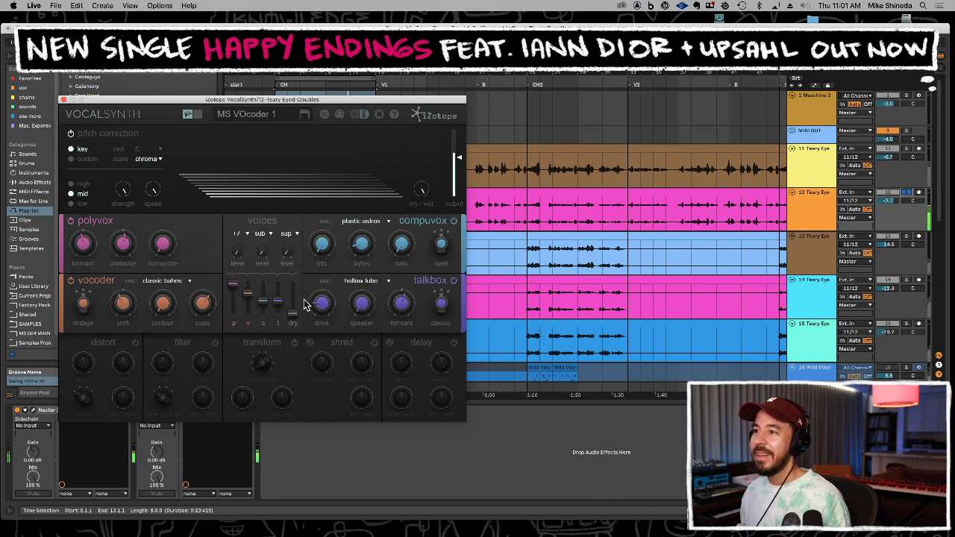
{"action": "left_click_drag", "start_coordinate": [276, 299], "coordinate": [277, 348]}
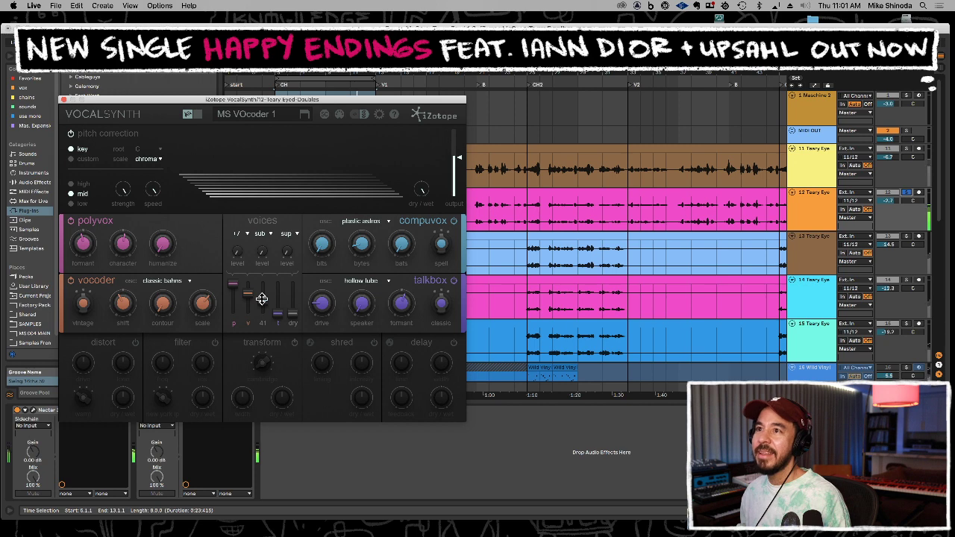
Set VocalSynth's pitch correction to a minor scale with A# as the root
{"action": "left_click", "coordinate": [146, 165]}
{"action": "left_click", "coordinate": [149, 188]}
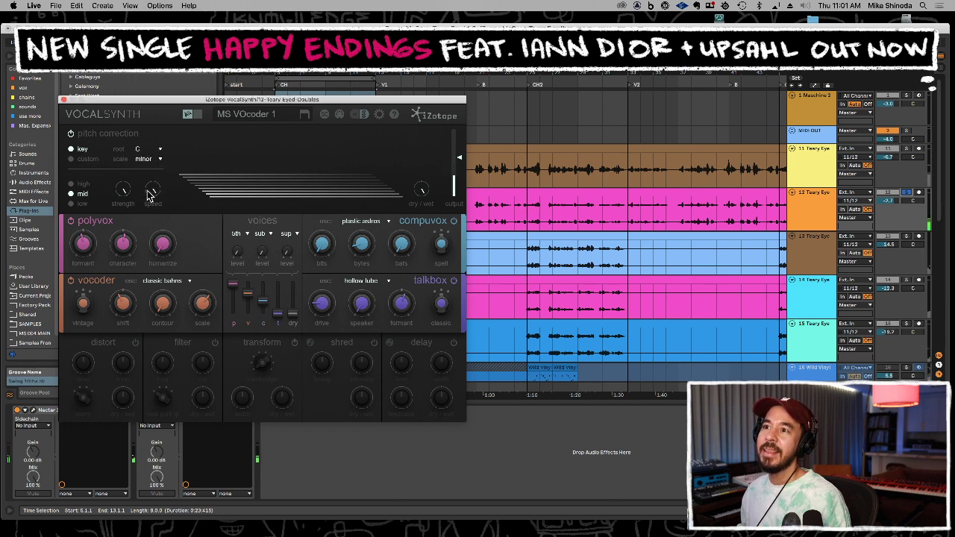
{"action": "left_click", "coordinate": [153, 153]}
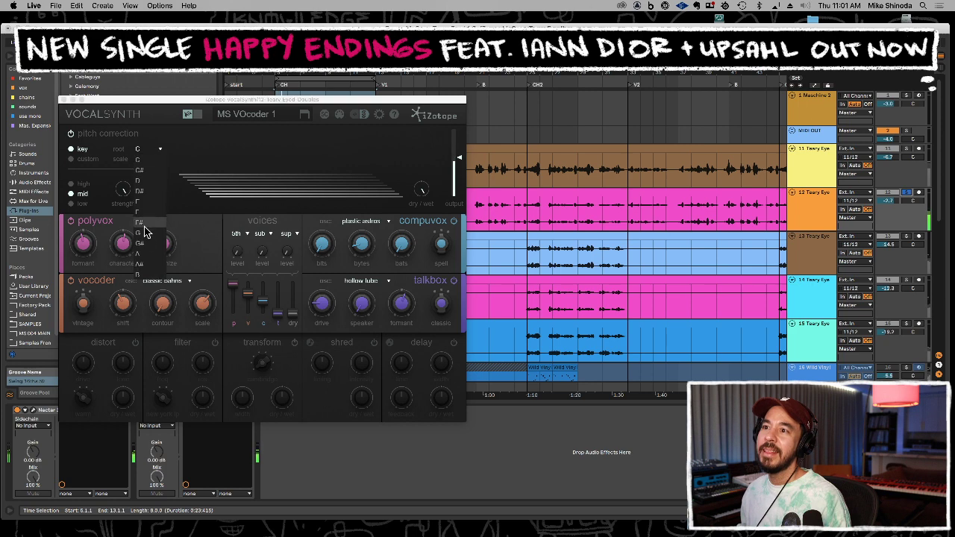
{"action": "left_click", "coordinate": [147, 267]}
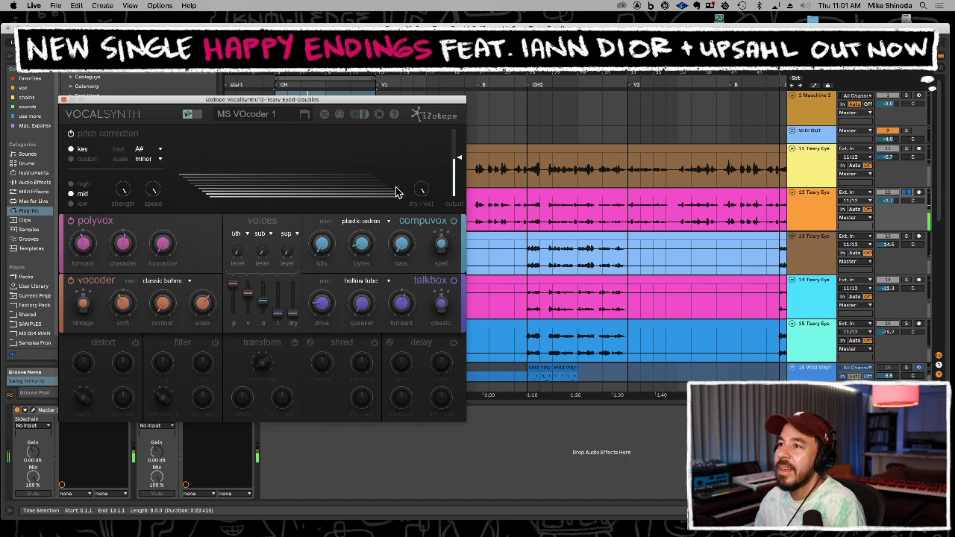
Return to VocalSynth on the Doubles track and try its delay effect on and off
{"action": "left_click_drag", "start_coordinate": [327, 93], "coordinate": [474, 21]}
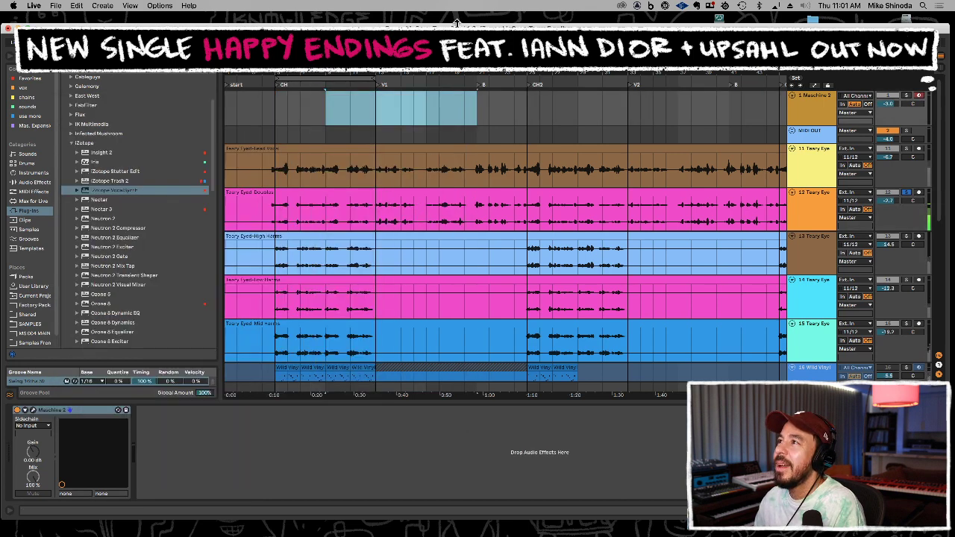
{"action": "left_click", "coordinate": [150, 190]}
{"action": "key", "text": "Right"}
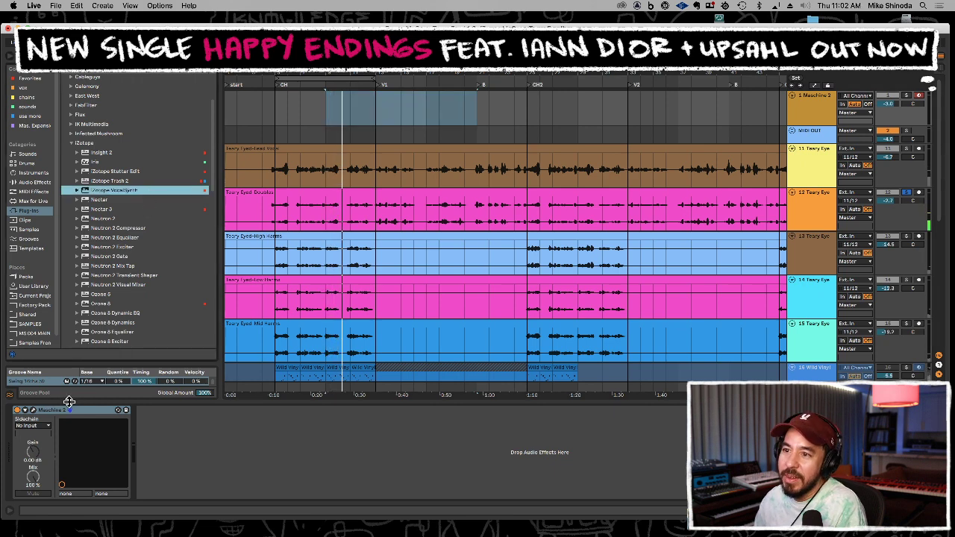
{"action": "left_click", "coordinate": [815, 217]}
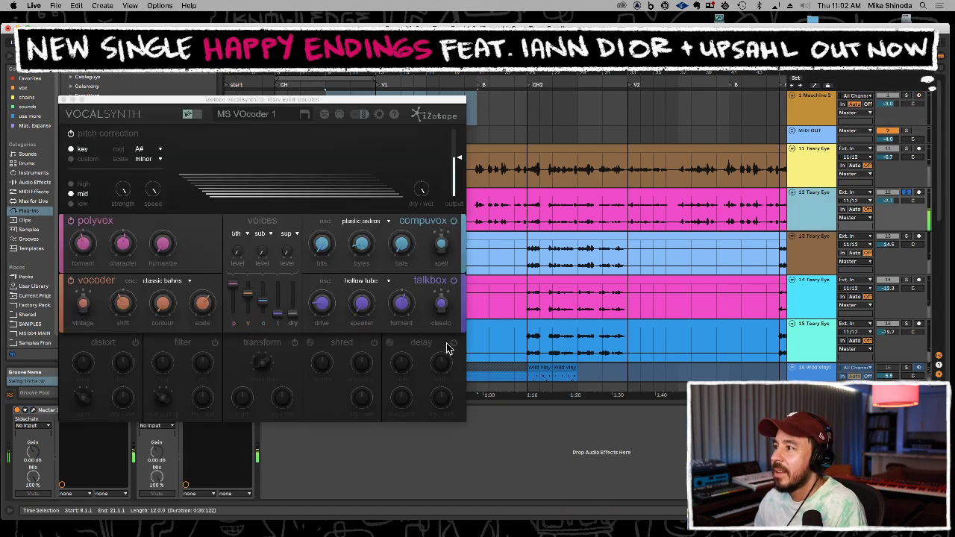
{"action": "left_click", "coordinate": [455, 343]}
{"action": "left_click", "coordinate": [456, 343]}
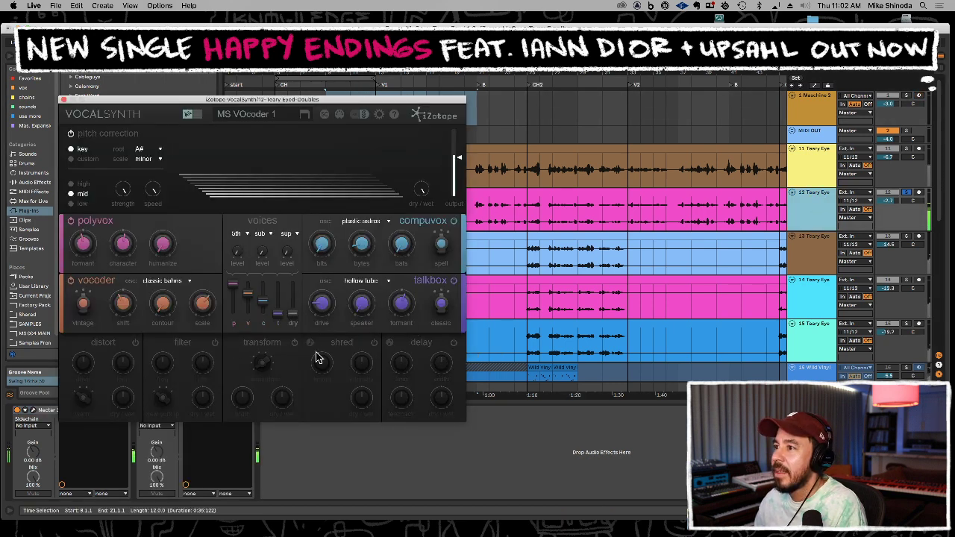
Enable VocalSynth's transform effect on the soloed doubles and audition several of its types
{"action": "left_click", "coordinate": [296, 344]}
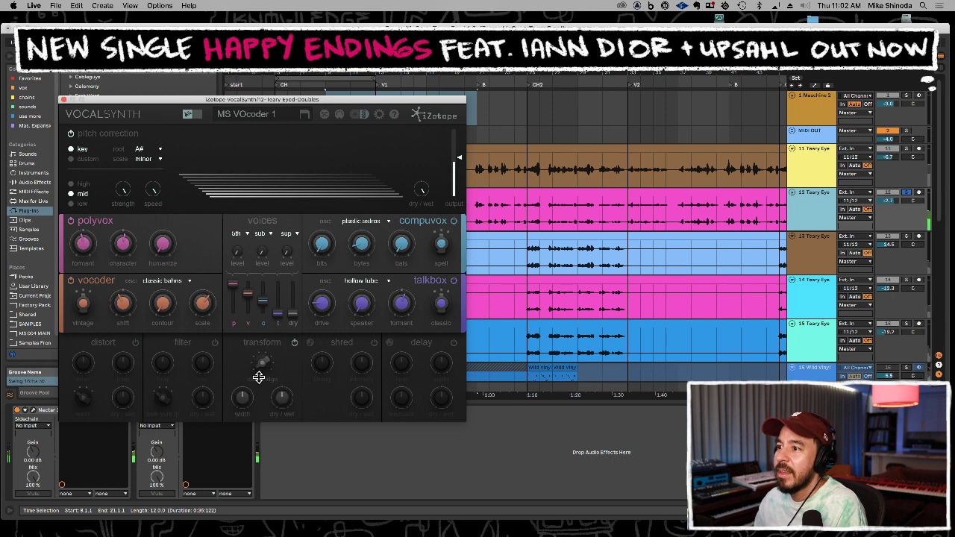
{"action": "left_click_drag", "start_coordinate": [264, 323], "coordinate": [263, 352]}
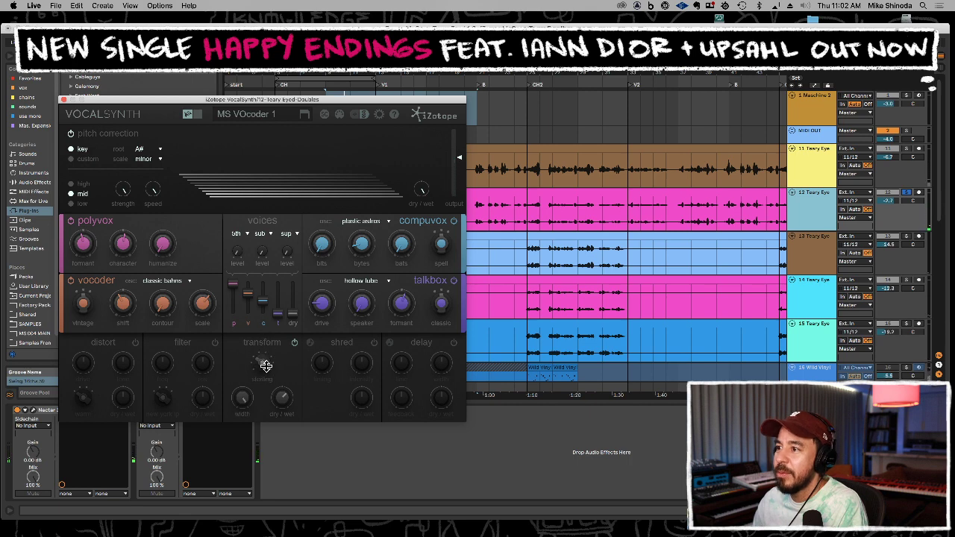
{"action": "left_click_drag", "start_coordinate": [265, 365], "coordinate": [254, 419]}
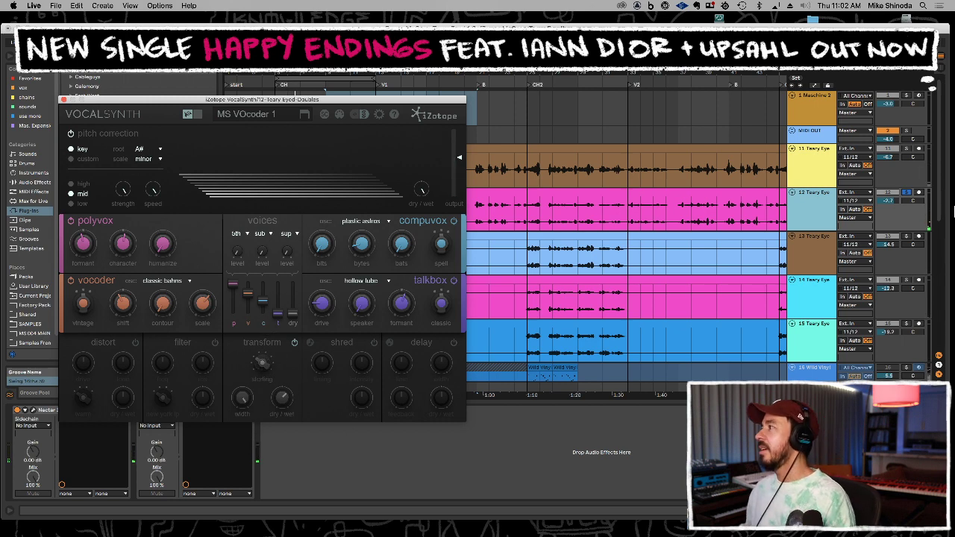
Unsolo the Doubles track and raise its volume slightly against the full mix
{"action": "left_click", "coordinate": [906, 191]}
{"action": "left_click_drag", "start_coordinate": [894, 203], "coordinate": [894, 196]}
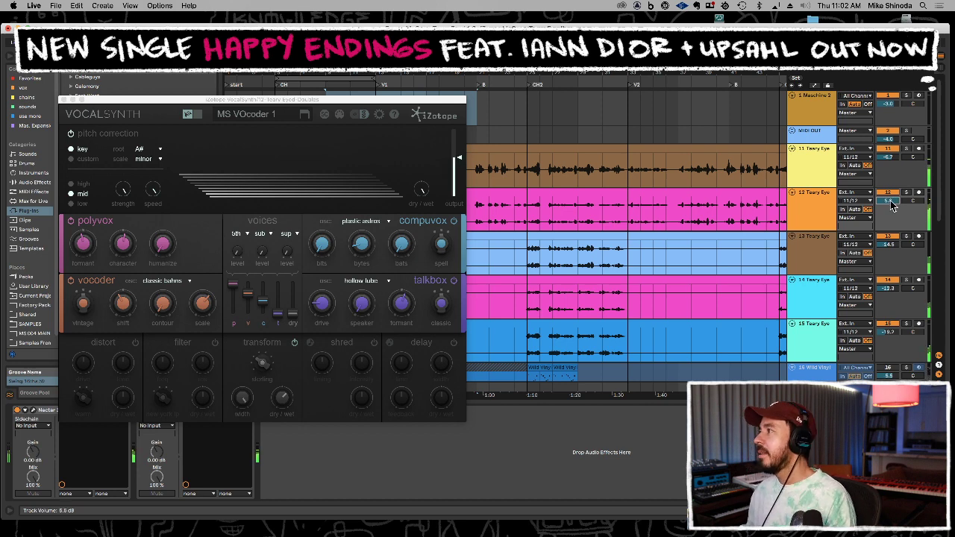
Audition further transform types in the full mix, choose one, and adjust the transform's and the plug-in's overall dry/wet balance
{"action": "left_click", "coordinate": [262, 367]}
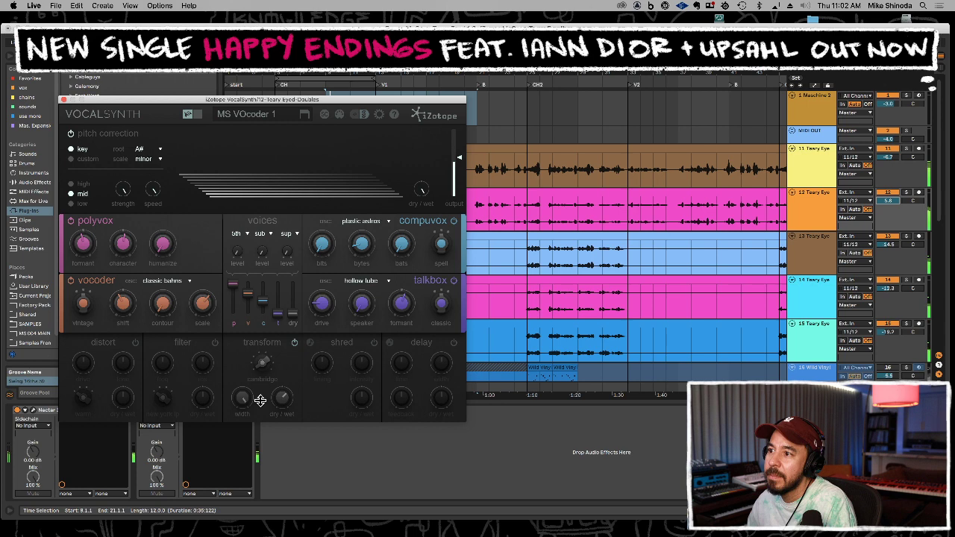
{"action": "left_click_drag", "start_coordinate": [260, 400], "coordinate": [257, 358]}
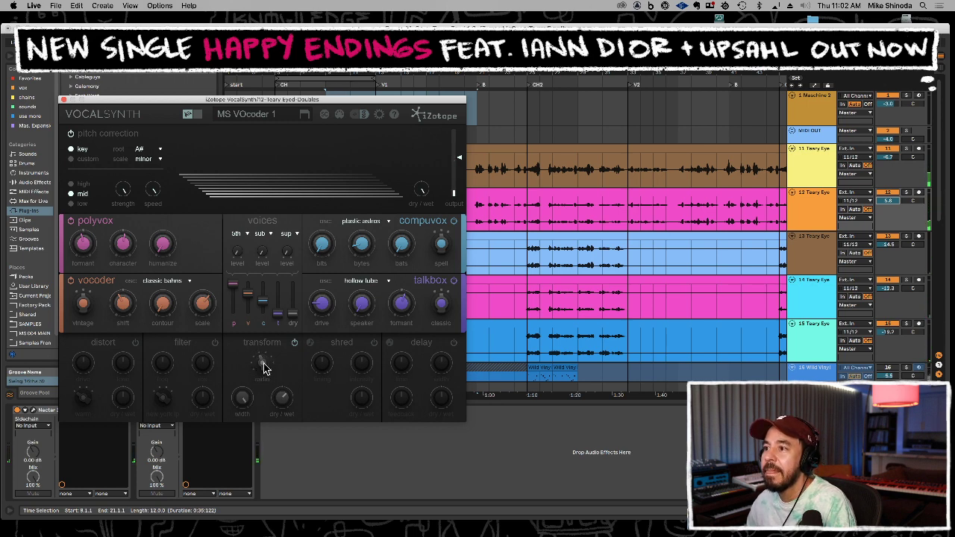
{"action": "mouse_move", "coordinate": [280, 407]}
{"action": "left_mouse_down"}
{"action": "mouse_move", "coordinate": [282, 438]}
{"action": "mouse_move", "coordinate": [284, 425]}
{"action": "left_mouse_up"}
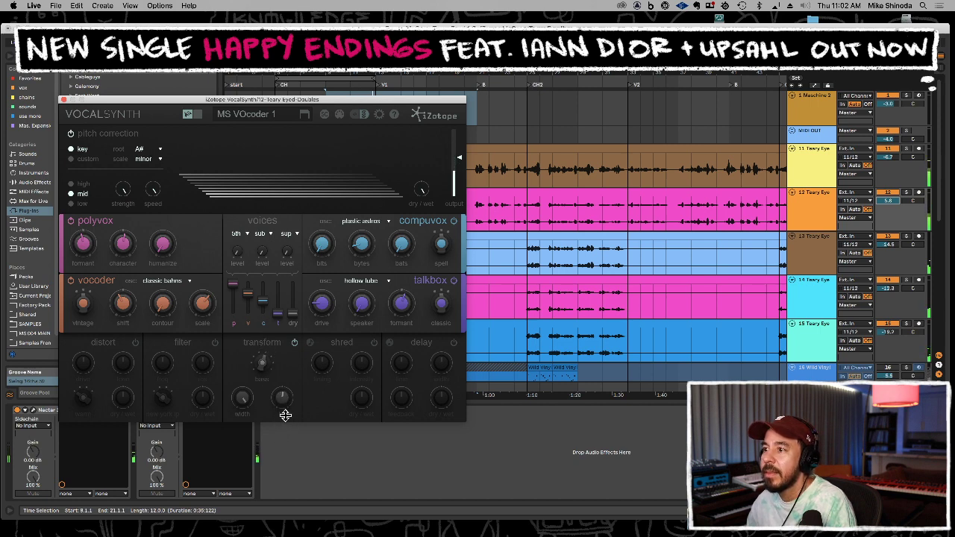
{"action": "left_click_drag", "start_coordinate": [283, 401], "coordinate": [291, 364]}
{"action": "left_click_drag", "start_coordinate": [422, 189], "coordinate": [422, 218]}
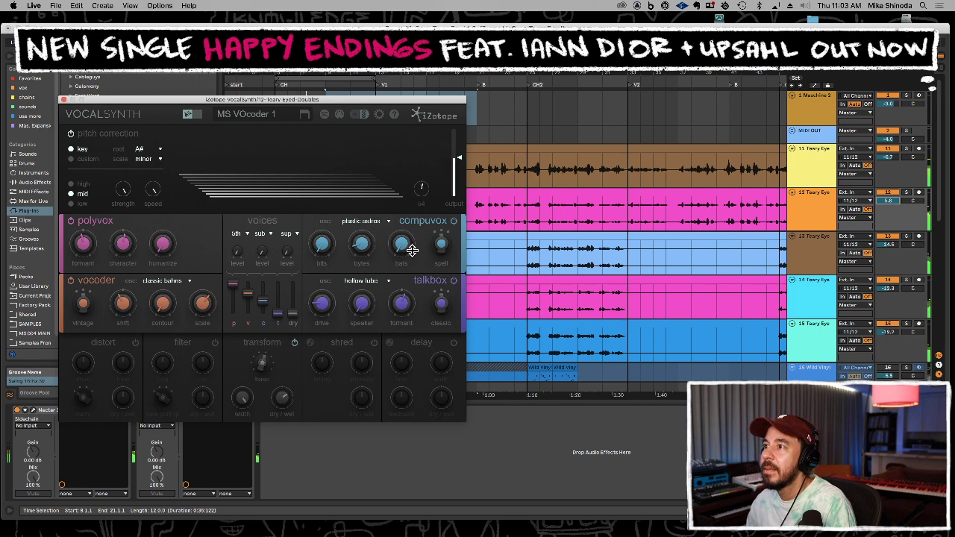
Raise the vocoder's shift to about 19, adjust its contour, and close VocalSynth
{"action": "left_click_drag", "start_coordinate": [125, 301], "coordinate": [125, 294]}
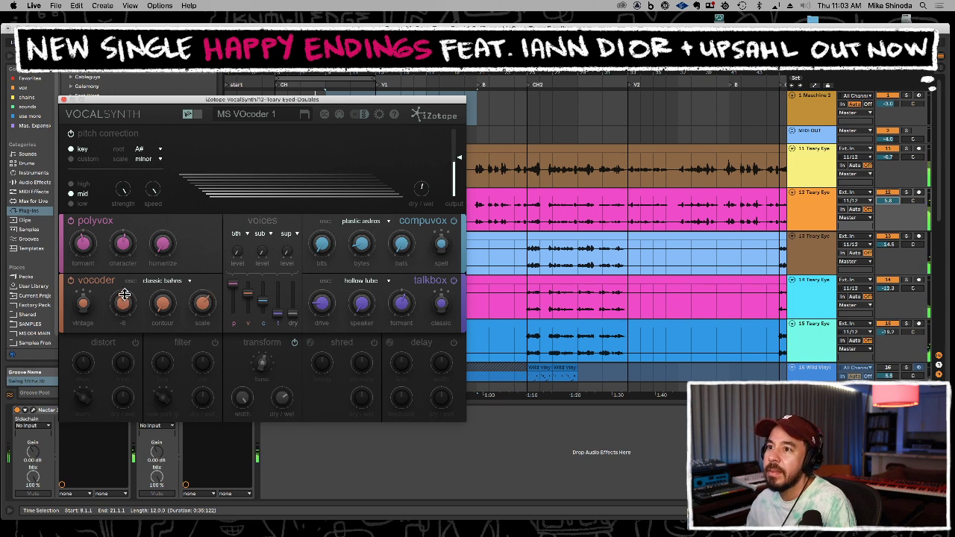
{"action": "left_click_drag", "start_coordinate": [261, 291], "coordinate": [261, 300]}
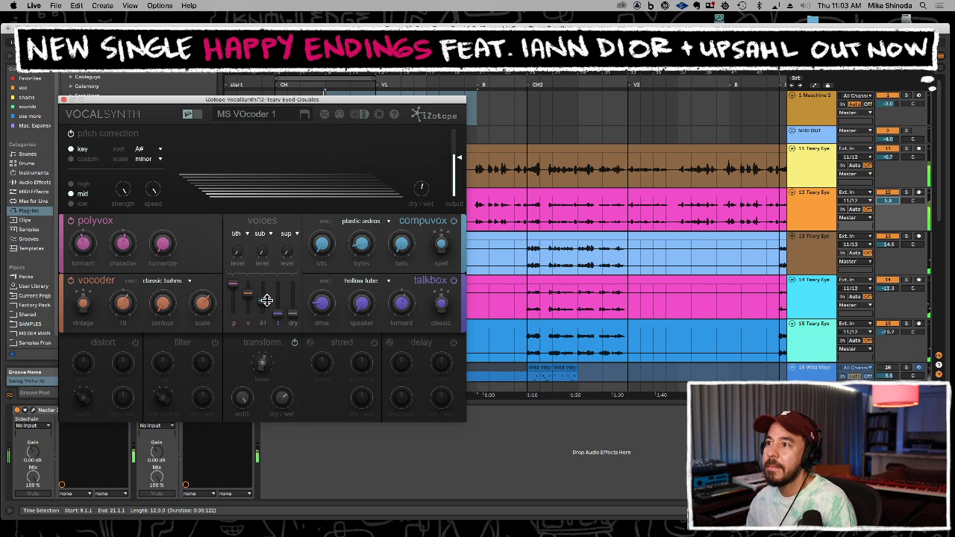
{"action": "left_click_drag", "start_coordinate": [165, 311], "coordinate": [171, 220]}
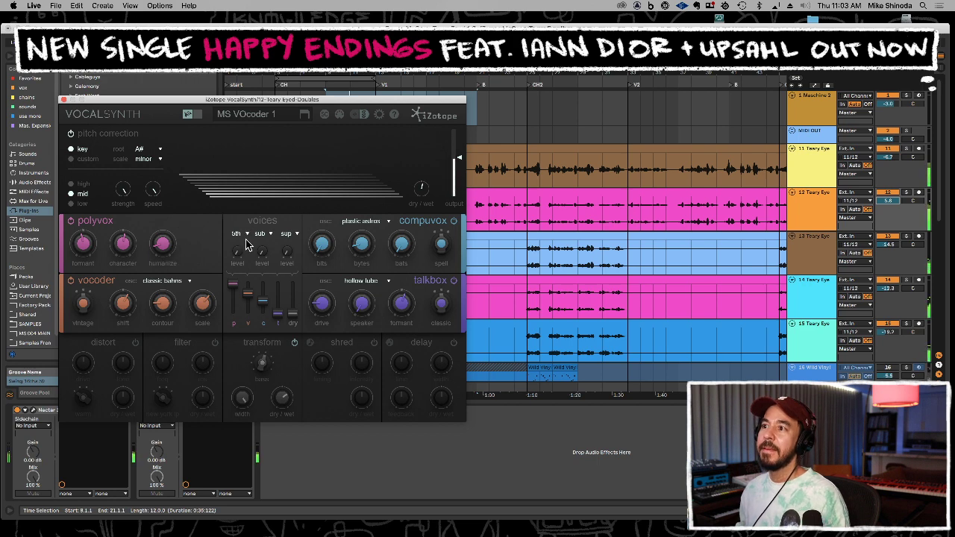
{"action": "left_click", "coordinate": [65, 100]}
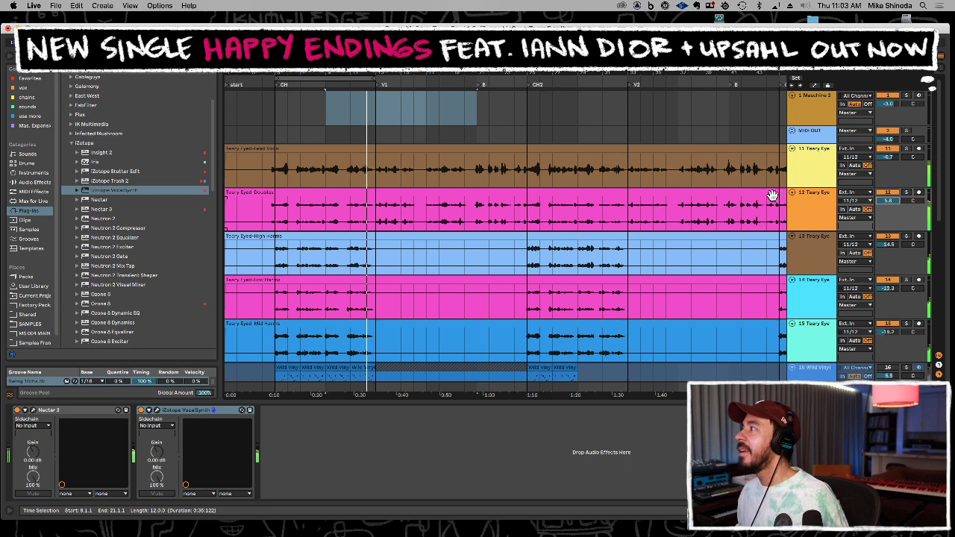
Raise the High Harms track to about -8.1 dB and bring the Doubles track up to near 0 dB
{"action": "left_click", "coordinate": [888, 245]}
{"action": "left_click_drag", "start_coordinate": [888, 245], "coordinate": [888, 224]}
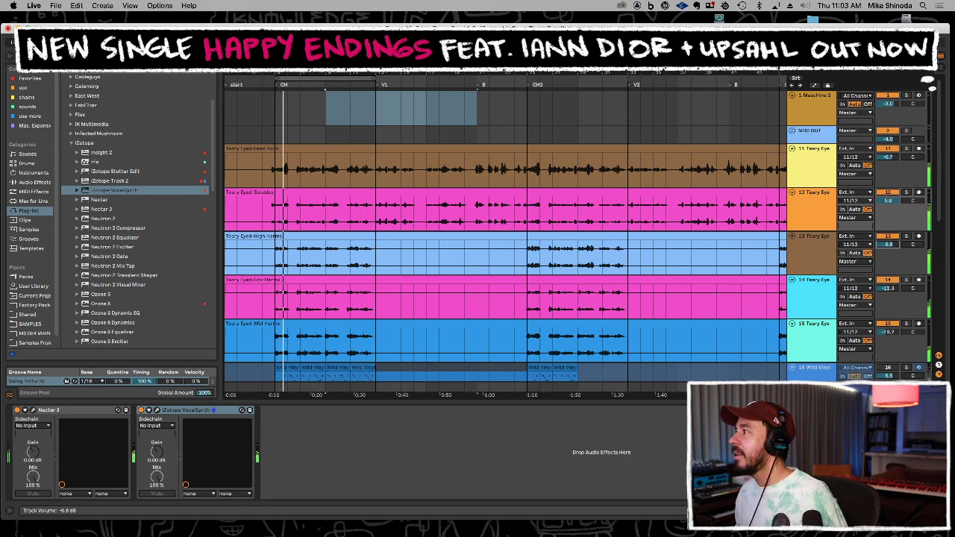
{"action": "left_click_drag", "start_coordinate": [888, 224], "coordinate": [888, 229]}
{"action": "left_click", "coordinate": [811, 237]}
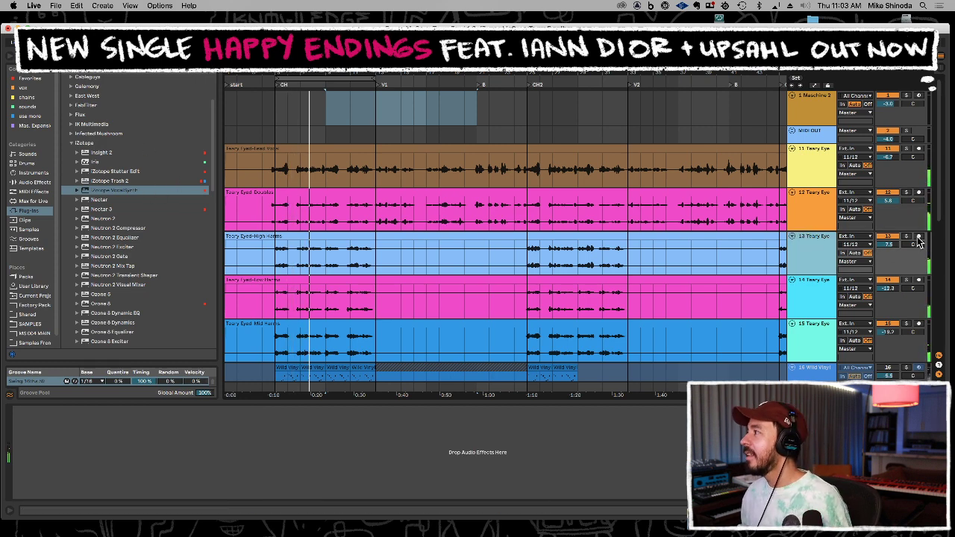
{"action": "left_click_drag", "start_coordinate": [889, 246], "coordinate": [889, 252]}
{"action": "left_click_drag", "start_coordinate": [888, 201], "coordinate": [888, 183]}
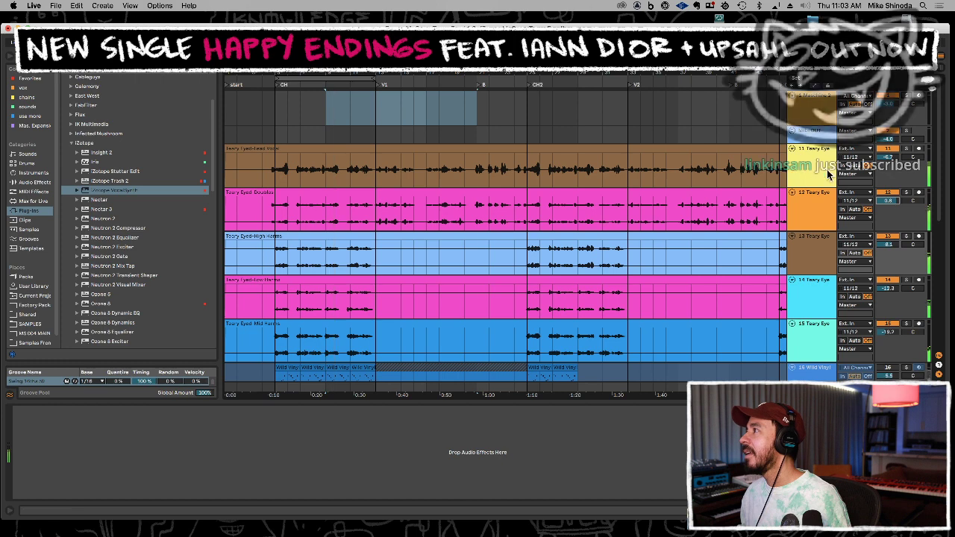
Group the five Teary Eyed vocal tracks, from the lead vocal through the mid harmonies
{"action": "left_click", "coordinate": [810, 155]}
{"action": "left_click", "coordinate": [805, 349], "text": "shift"}
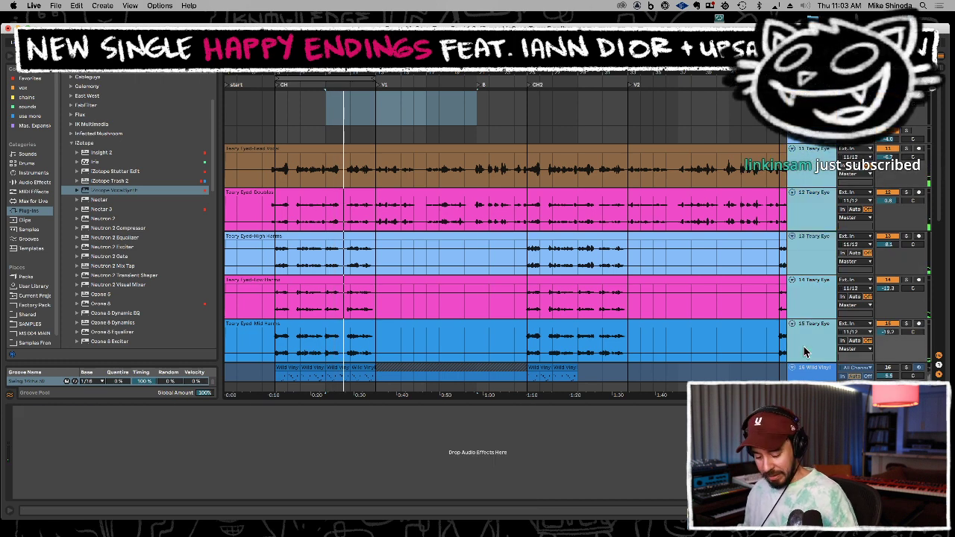
{"action": "key", "text": "super+g"}
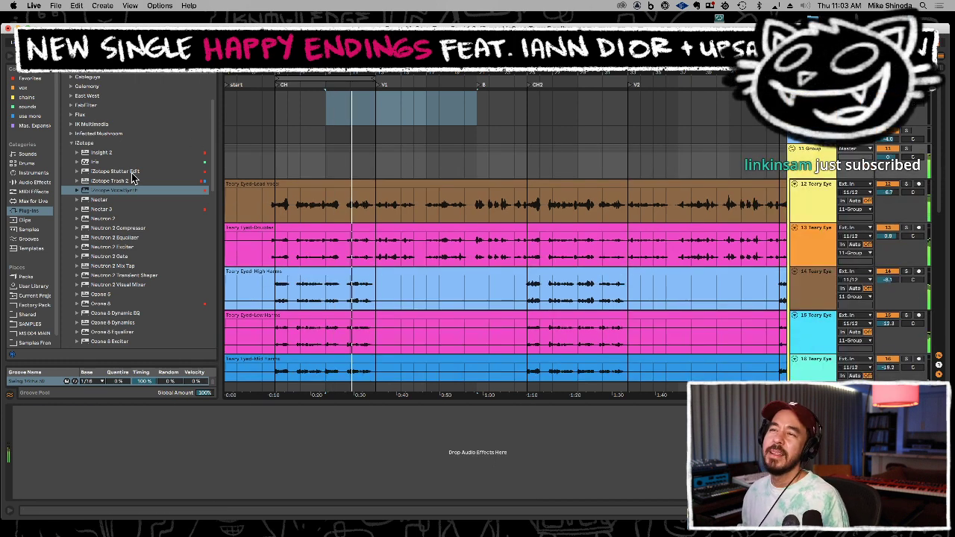
Try the UAD Tube-Tech CL 1B compressor from the vox collection on the vocal group, with 6.0 dB gain and a -6.4 dB threshold
{"action": "key", "text": "Left"}
{"action": "key", "text": "Left"}
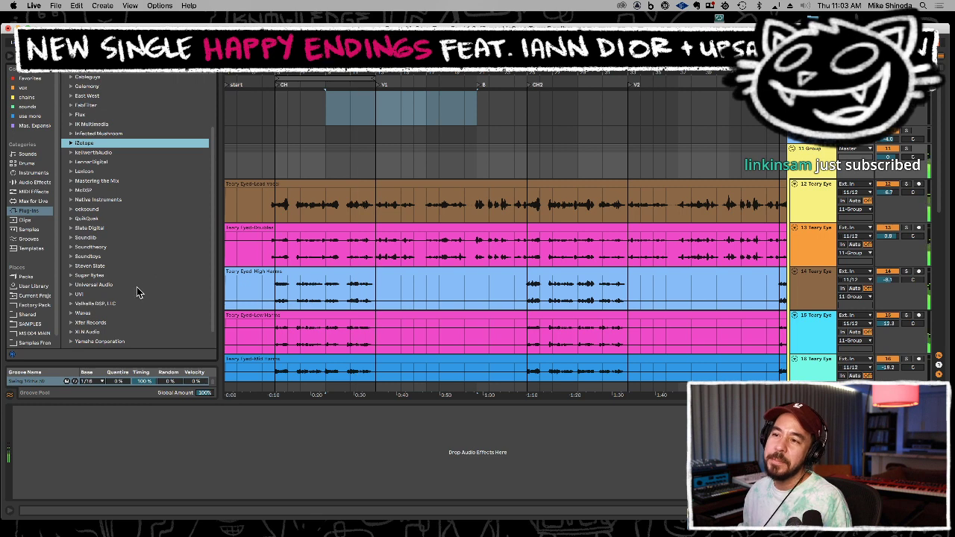
{"action": "left_click", "coordinate": [138, 285]}
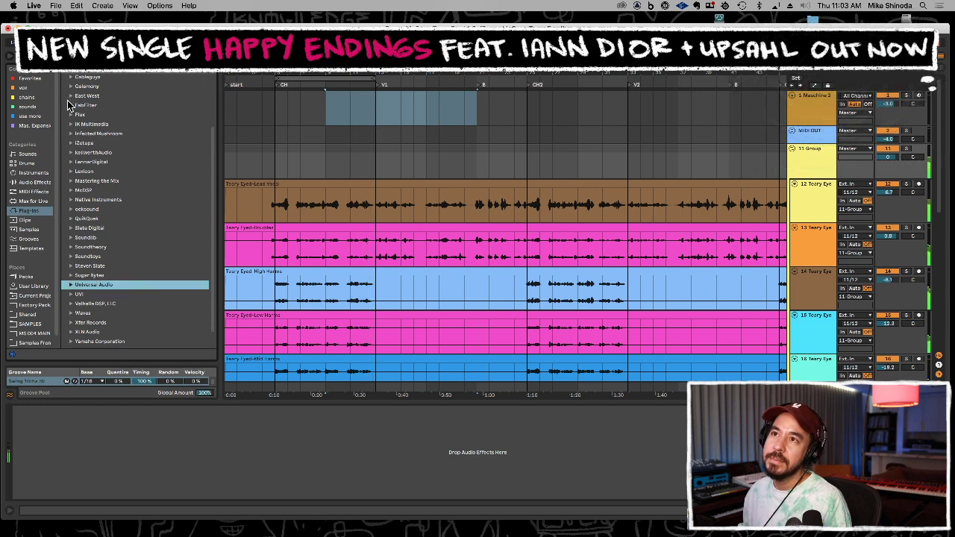
{"action": "left_click", "coordinate": [30, 88]}
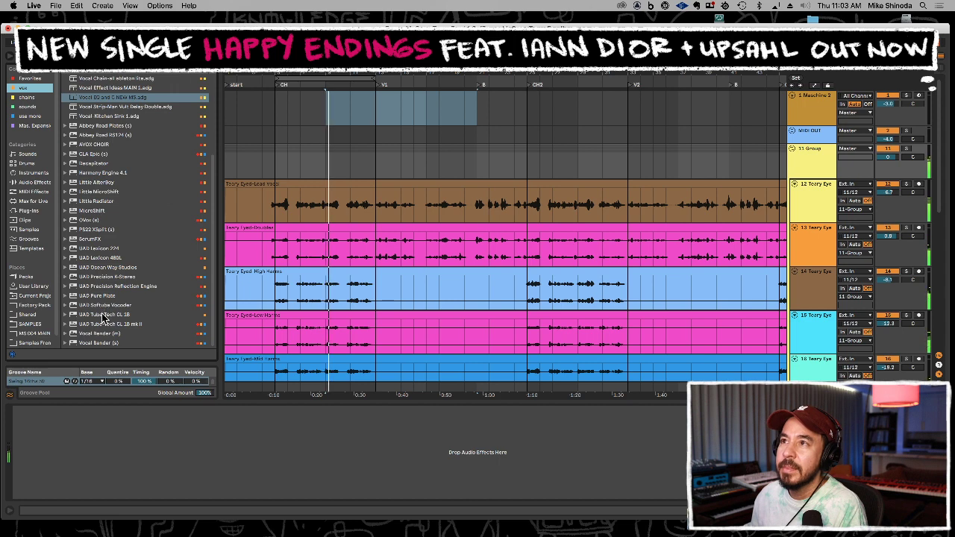
{"action": "left_click_drag", "start_coordinate": [104, 318], "coordinate": [151, 478]}
{"action": "left_click_drag", "start_coordinate": [229, 147], "coordinate": [182, 155]}
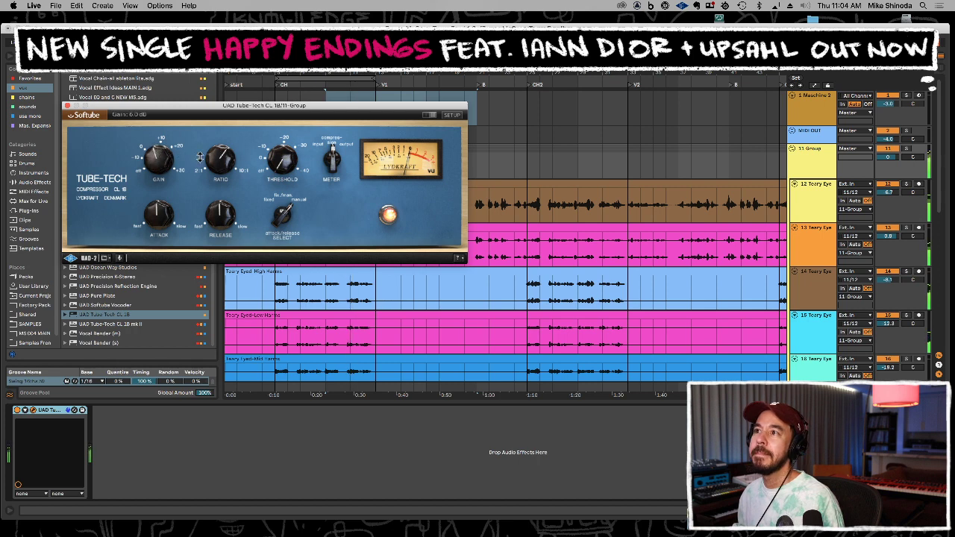
{"action": "left_click_drag", "start_coordinate": [276, 154], "coordinate": [278, 126]}
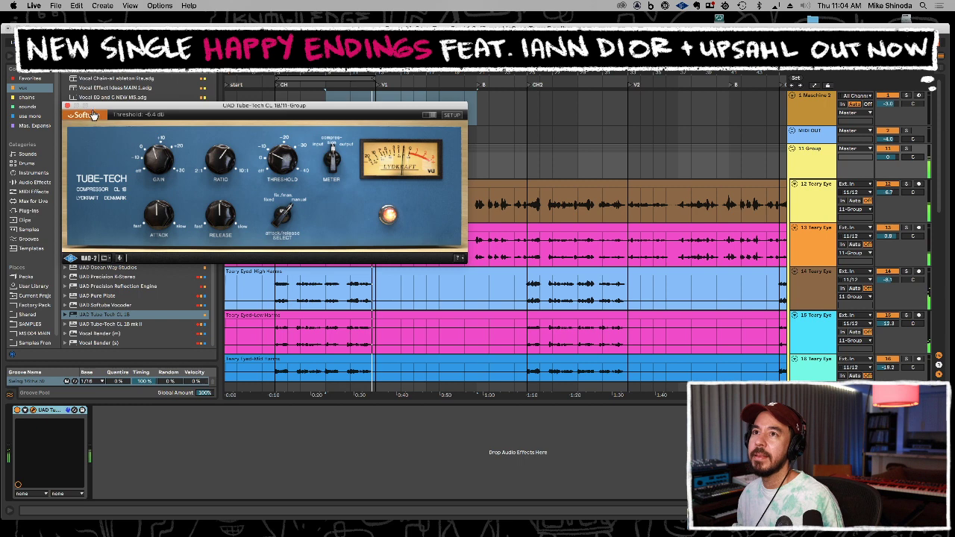
{"action": "left_click", "coordinate": [67, 105]}
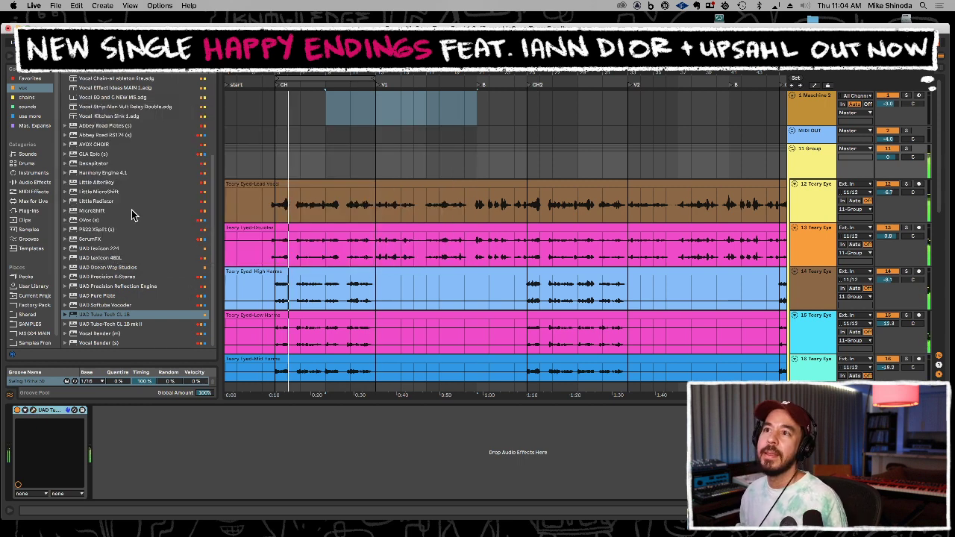
Remove the Tube-Tech compressor from the vocal group again
{"action": "scroll", "coordinate": [132, 209], "scroll_direction": "up", "scroll_amount": 1}
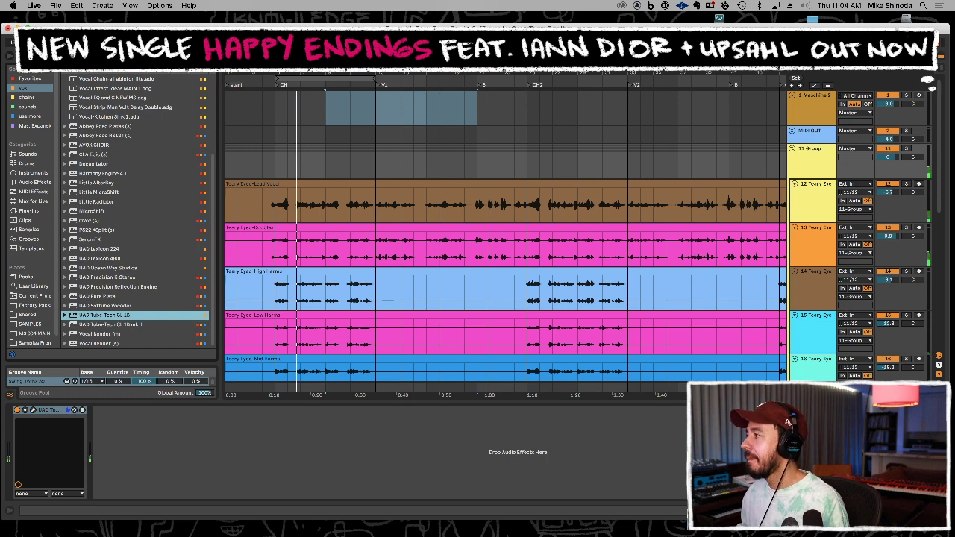
{"action": "key", "text": "super+z"}
Insert a return track and load the Sidechain delay and verb 2 effect rack from the vox collection onto it
{"action": "left_click", "coordinate": [107, 6]}
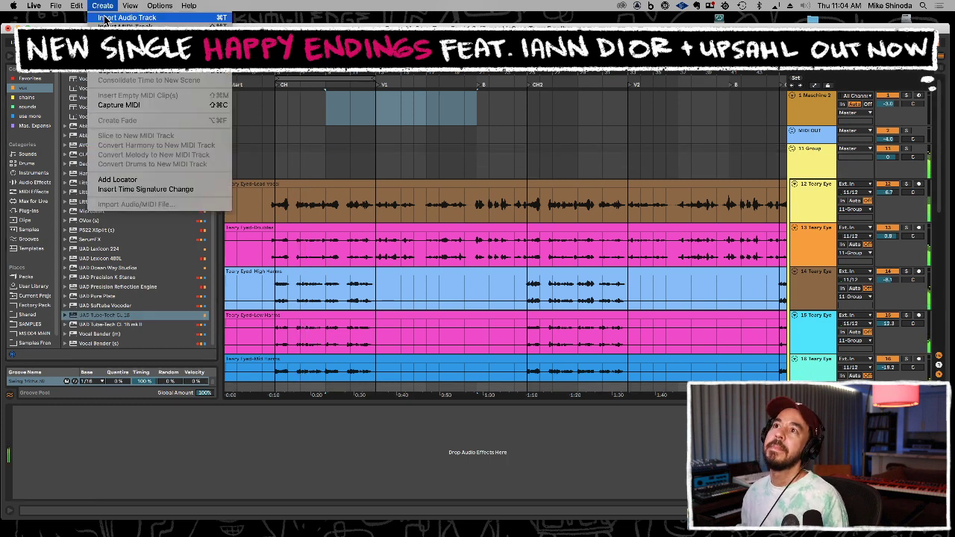
{"action": "left_click", "coordinate": [111, 36]}
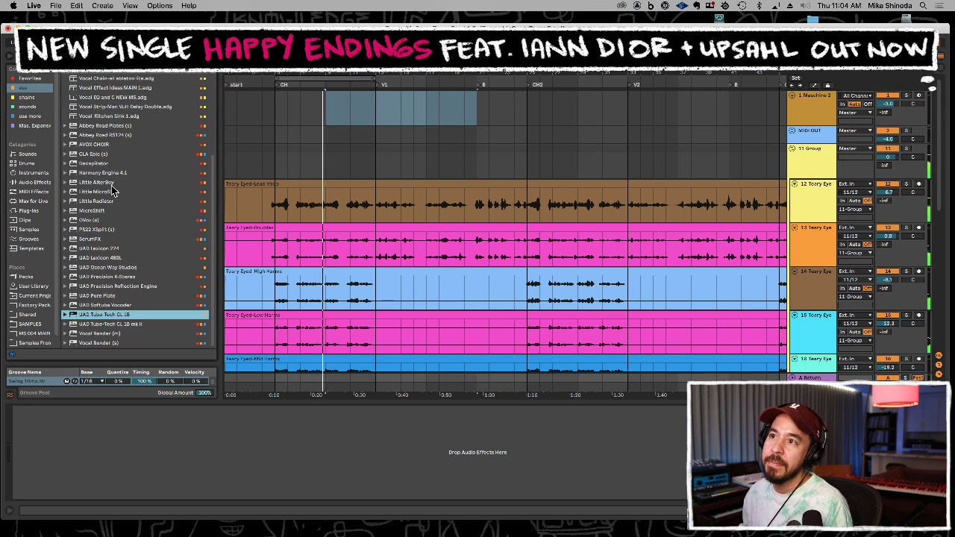
{"action": "scroll", "coordinate": [113, 191], "scroll_direction": "up", "scroll_amount": 5}
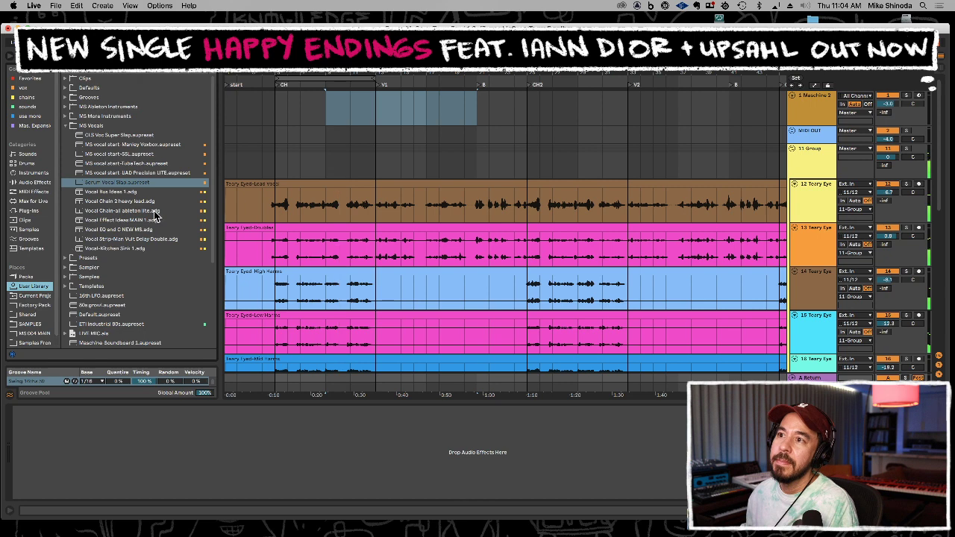
{"action": "scroll", "coordinate": [154, 215], "scroll_direction": "down", "scroll_amount": 3}
{"action": "scroll", "coordinate": [152, 214], "scroll_direction": "down", "scroll_amount": 2}
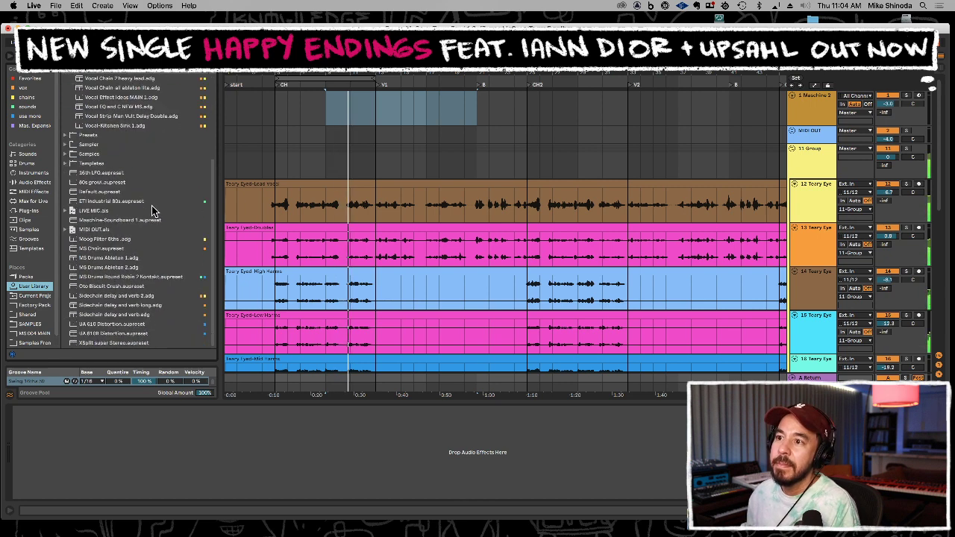
{"action": "scroll", "coordinate": [153, 213], "scroll_direction": "up", "scroll_amount": 4}
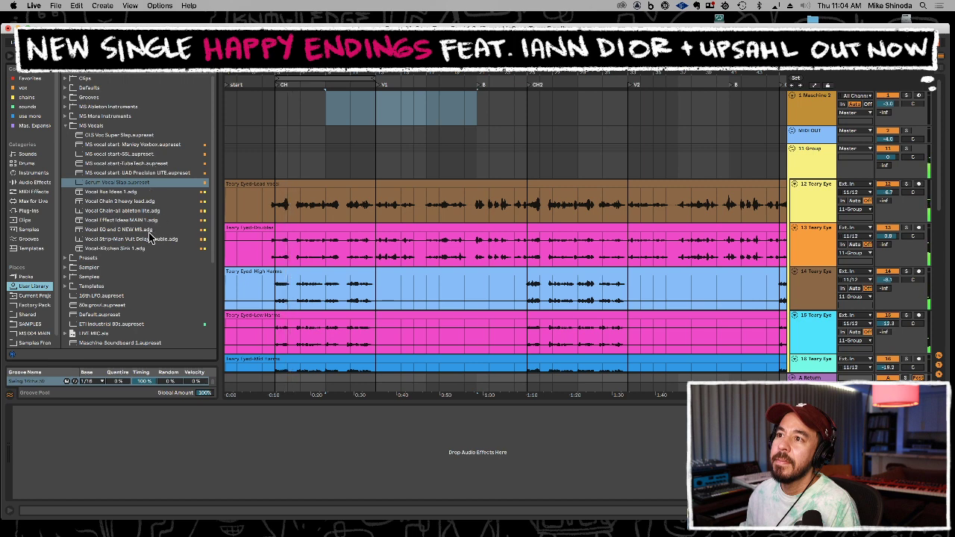
{"action": "left_click", "coordinate": [36, 90]}
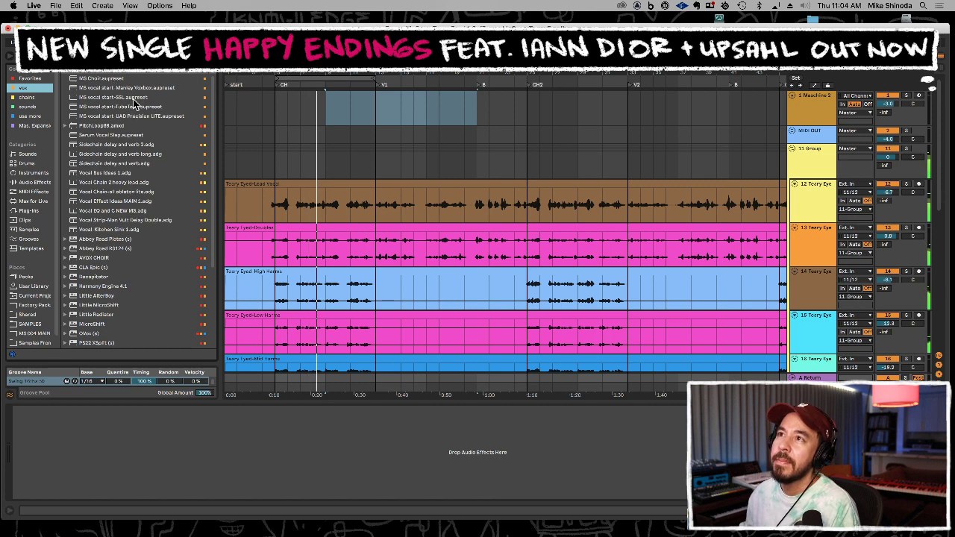
{"action": "left_click", "coordinate": [122, 145]}
{"action": "left_click_drag", "start_coordinate": [129, 143], "coordinate": [521, 430]}
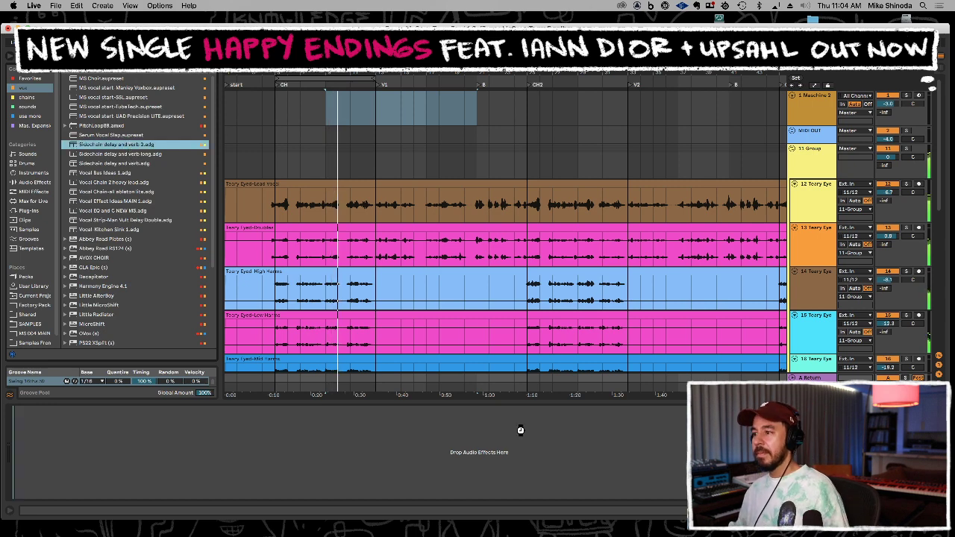
{"action": "left_click_drag", "start_coordinate": [521, 430], "coordinate": [522, 430]}
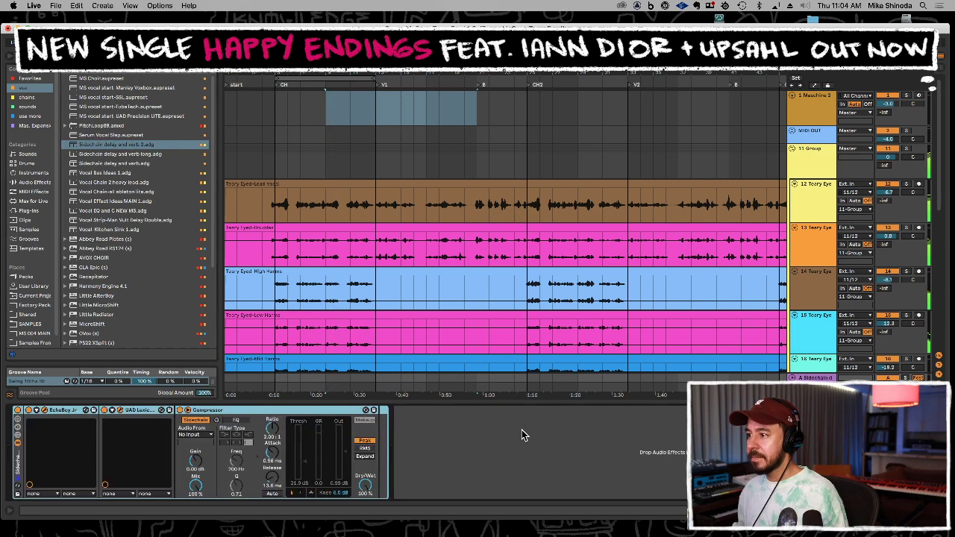
Raise the vocal group's send A in the session mixer and place the EchoBoy Jr. window clear of the Lexicon reverb
{"action": "key", "text": "Tab"}
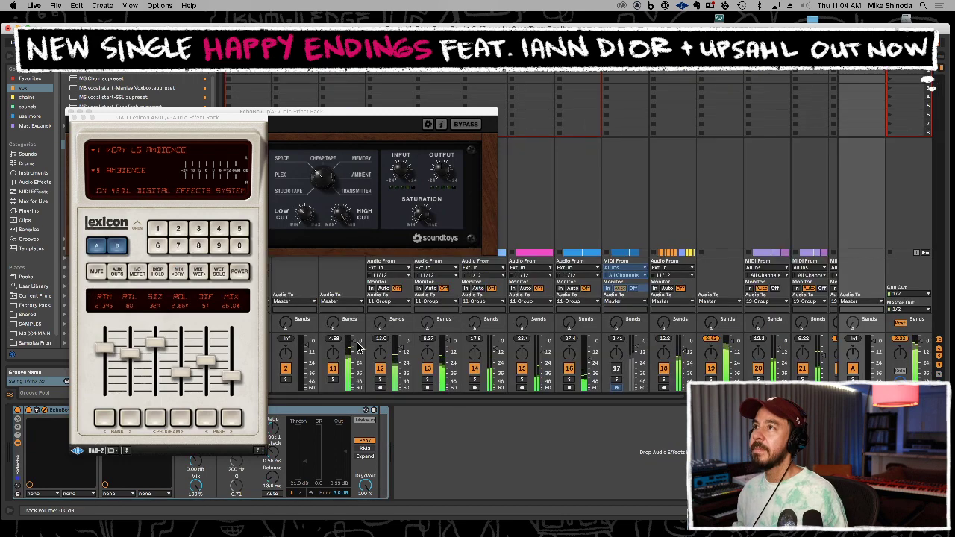
{"action": "left_click_drag", "start_coordinate": [333, 324], "coordinate": [333, 286]}
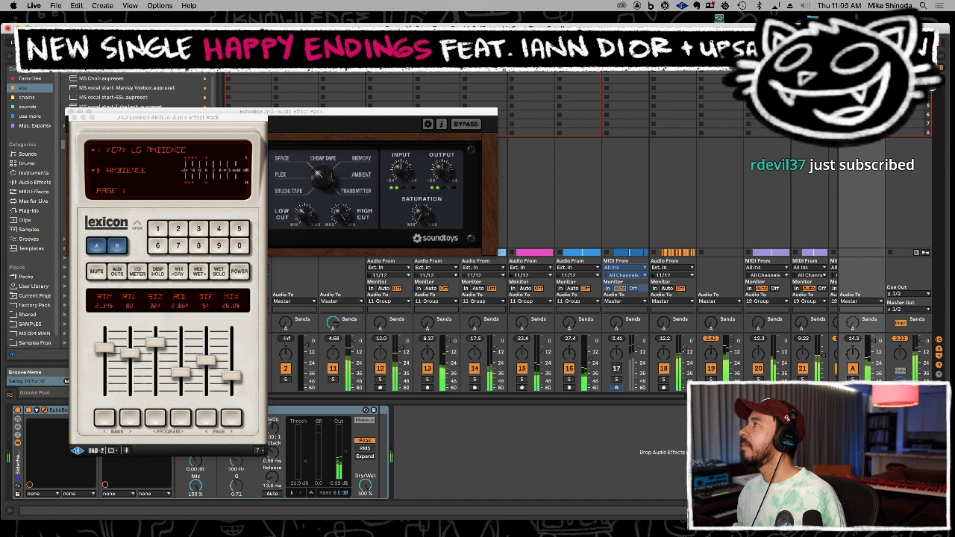
{"action": "left_click", "coordinate": [321, 410]}
{"action": "left_click_drag", "start_coordinate": [437, 109], "coordinate": [646, 81]}
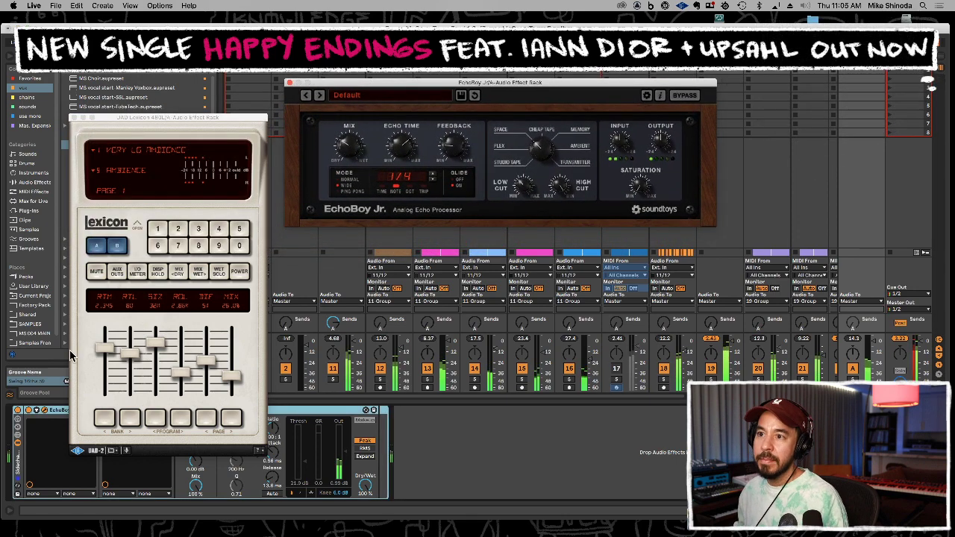
Lengthen the Lexicon 480L reverb time to about 3.05 s, adjust the EchoBoy Jr. feedback, and close the Lexicon window
{"action": "left_click", "coordinate": [205, 419]}
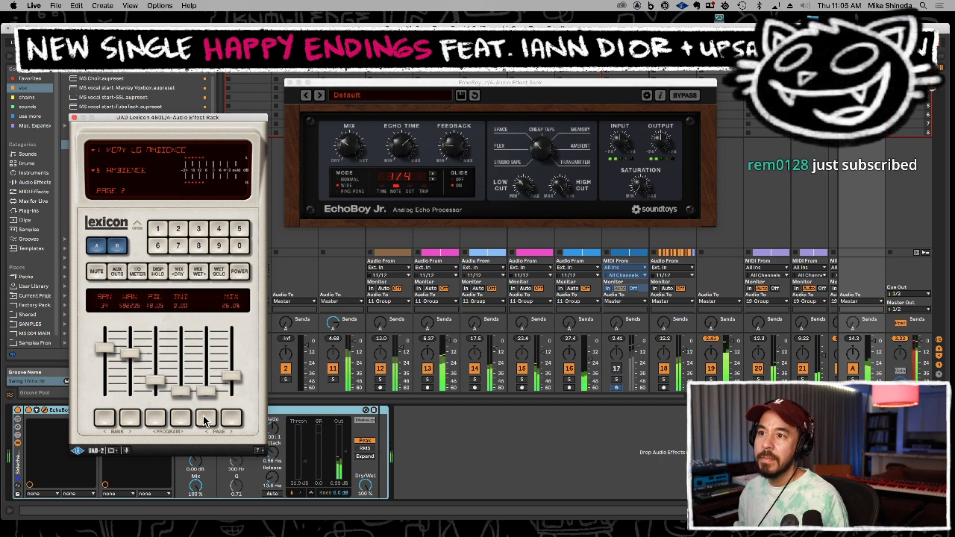
{"action": "left_click", "coordinate": [229, 420]}
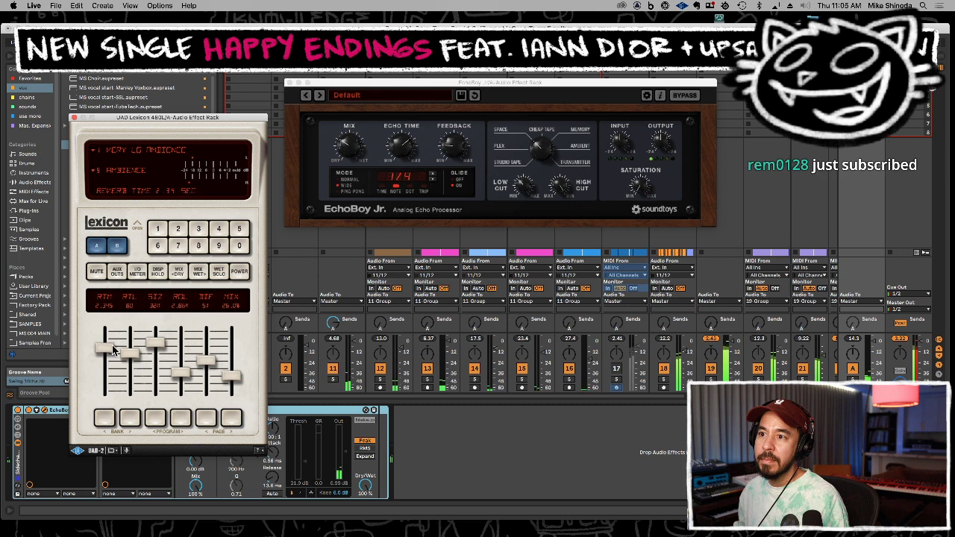
{"action": "mouse_move", "coordinate": [127, 361]}
{"action": "left_mouse_down"}
{"action": "mouse_move", "coordinate": [156, 341]}
{"action": "mouse_move", "coordinate": [113, 349]}
{"action": "left_mouse_up"}
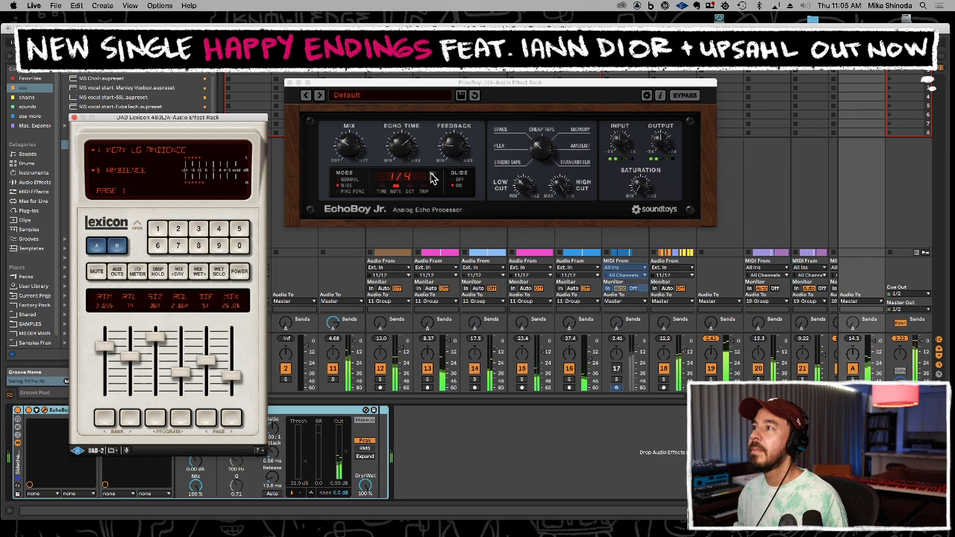
{"action": "left_click", "coordinate": [448, 146]}
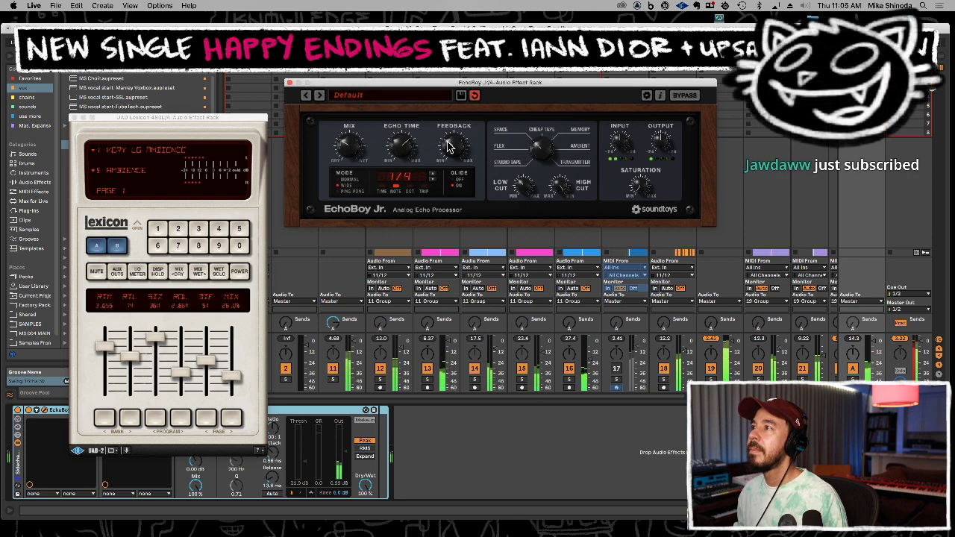
{"action": "left_click", "coordinate": [73, 118]}
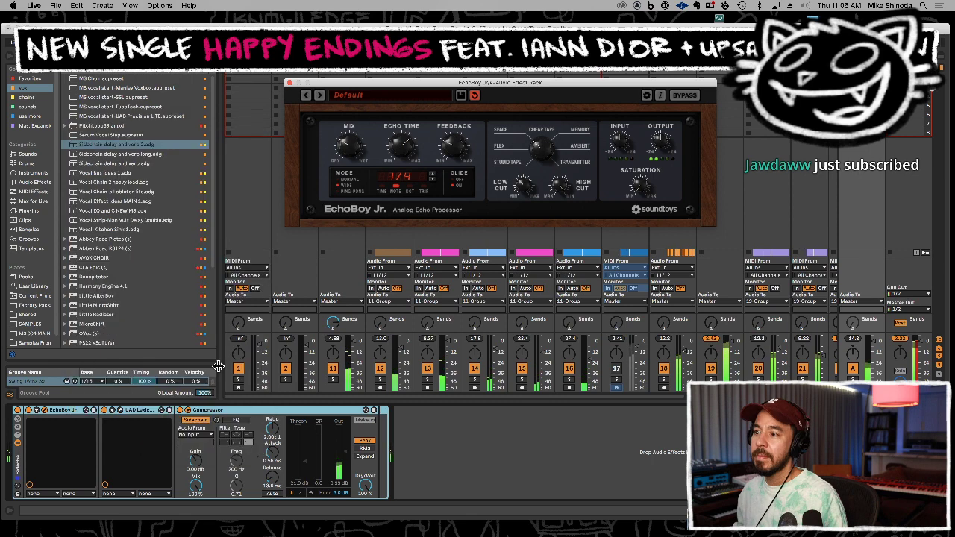
Set the return compressor's sidechain source to 11-Group and close the EchoBoy Jr. window
{"action": "left_click", "coordinate": [195, 435]}
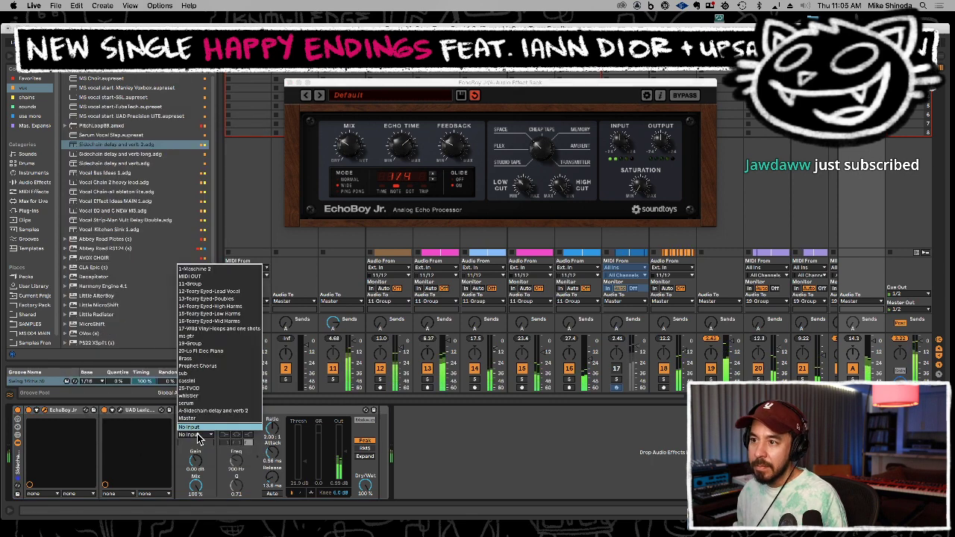
{"action": "left_click", "coordinate": [221, 285]}
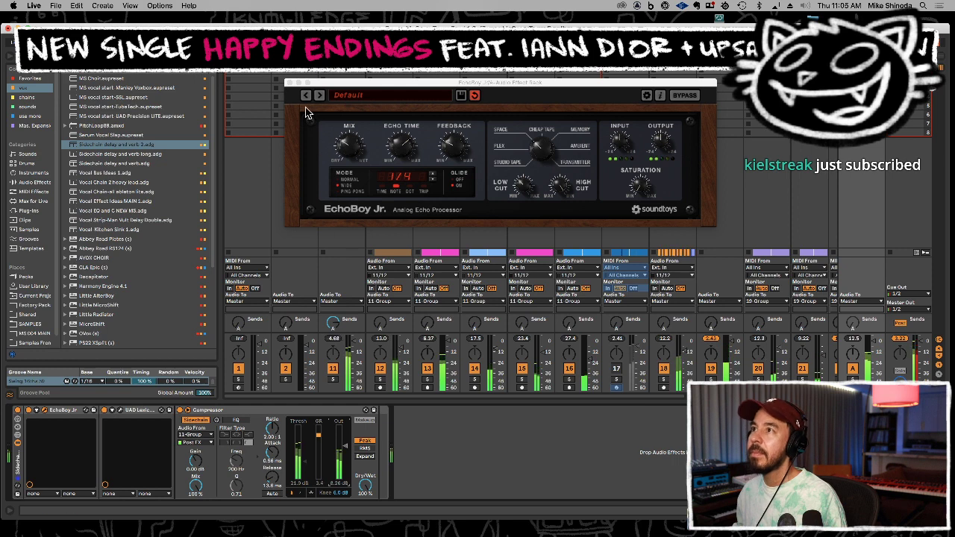
{"action": "left_click", "coordinate": [290, 83]}
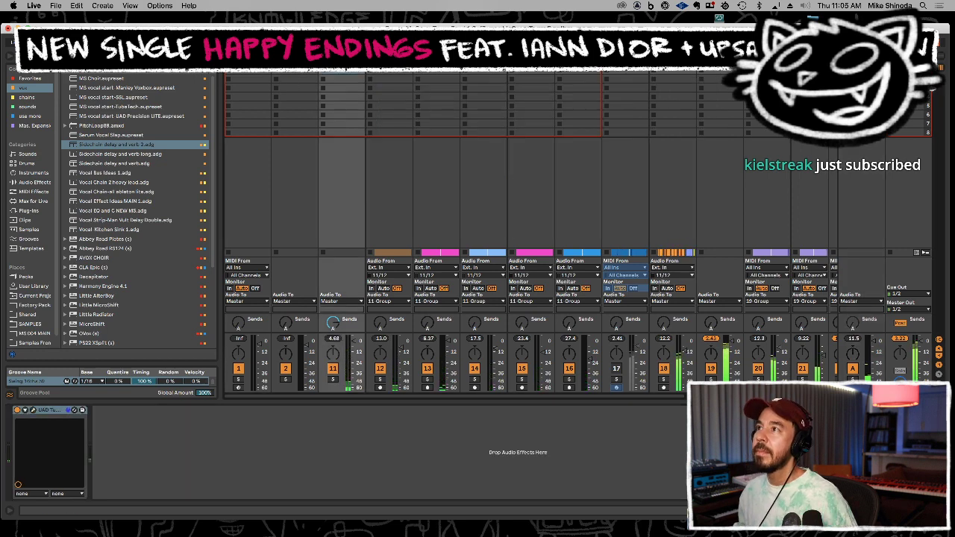
Rename the vocal group as vocals and lower its send A to about -15 dB
{"action": "type", "text": "vocals"}
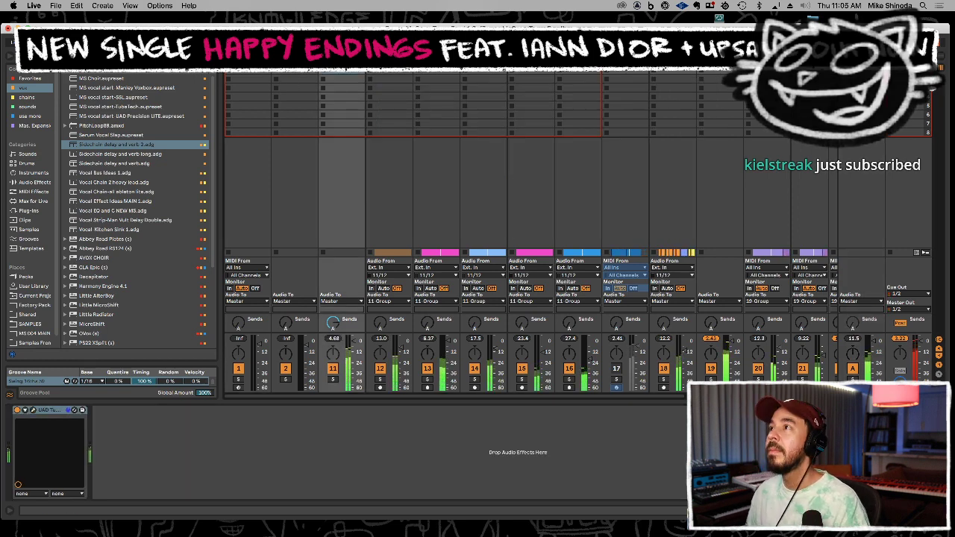
{"action": "key", "text": "Return"}
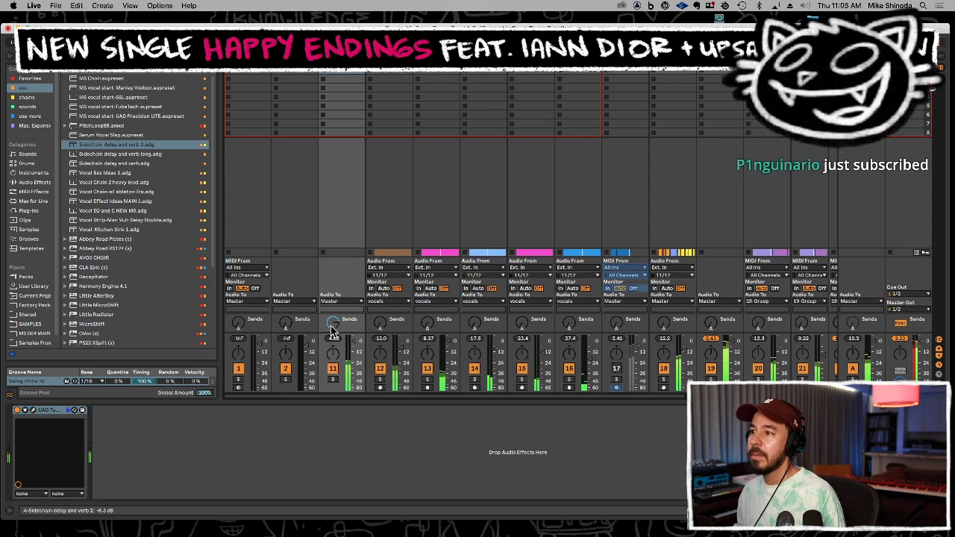
{"action": "scroll", "coordinate": [332, 322], "scroll_direction": "down", "scroll_amount": 3}
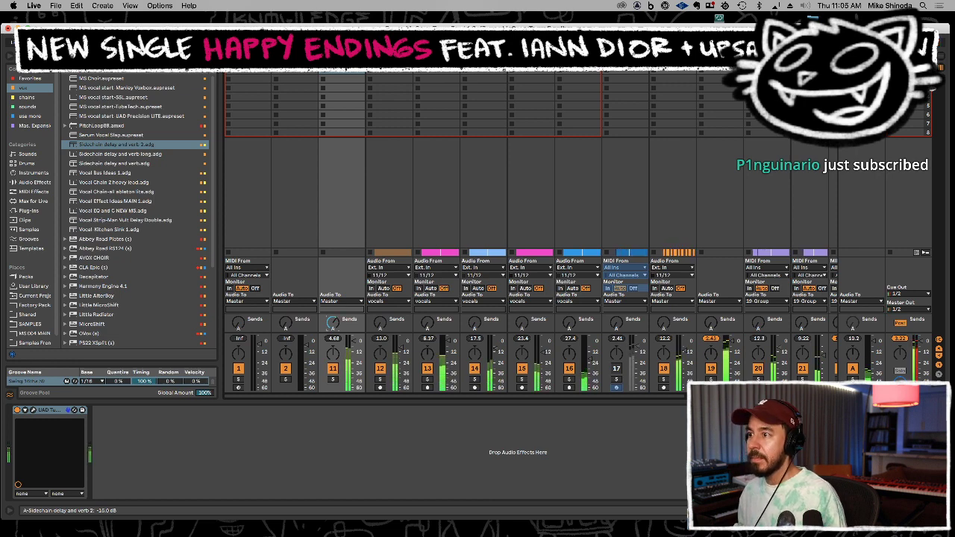
Examine the arrangement's sections and tracks, from the vocals down through the guitar and synth parts
{"action": "key", "text": "Tab"}
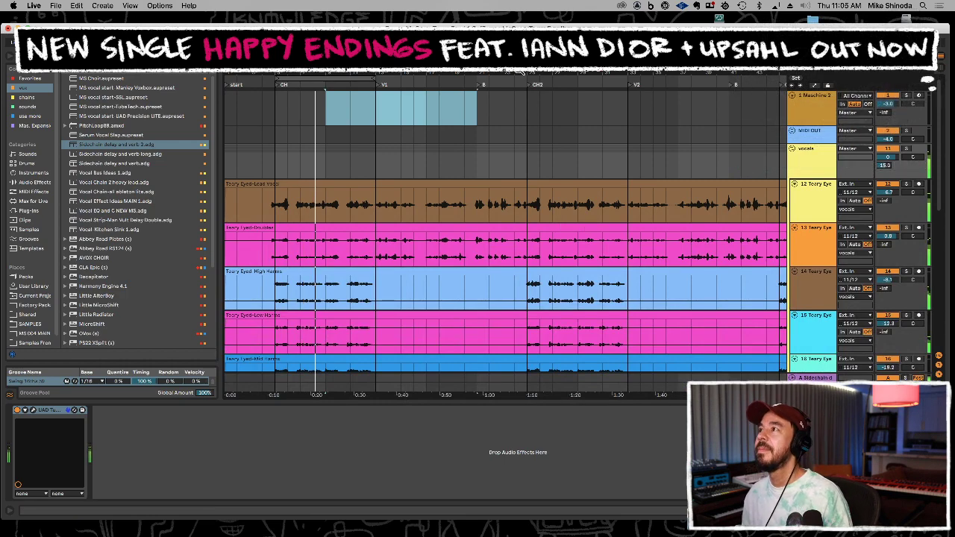
{"action": "left_click_drag", "start_coordinate": [572, 73], "coordinate": [571, 61]}
{"action": "key", "text": "minus"}
{"action": "scroll", "coordinate": [421, 179], "scroll_direction": "down", "scroll_amount": 8}
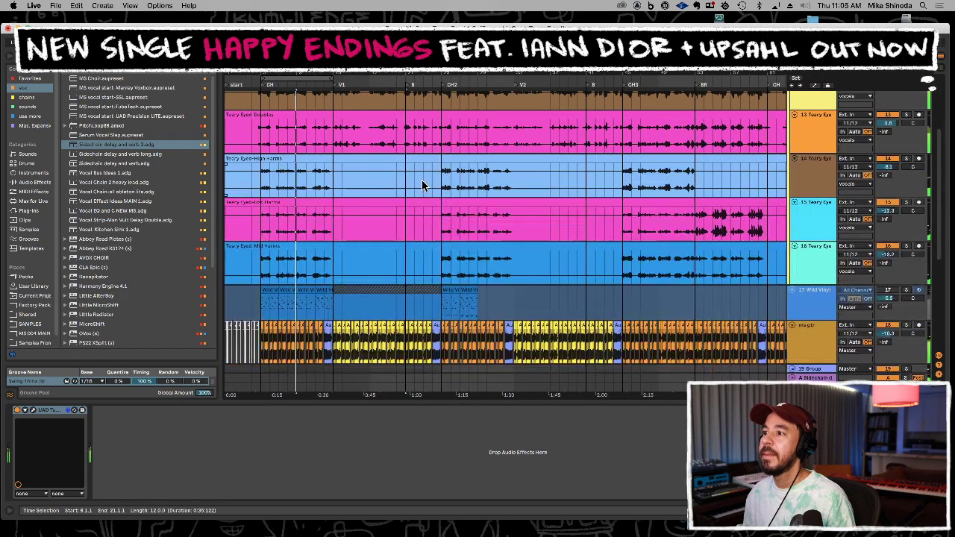
{"action": "scroll", "coordinate": [423, 184], "scroll_direction": "down", "scroll_amount": 2}
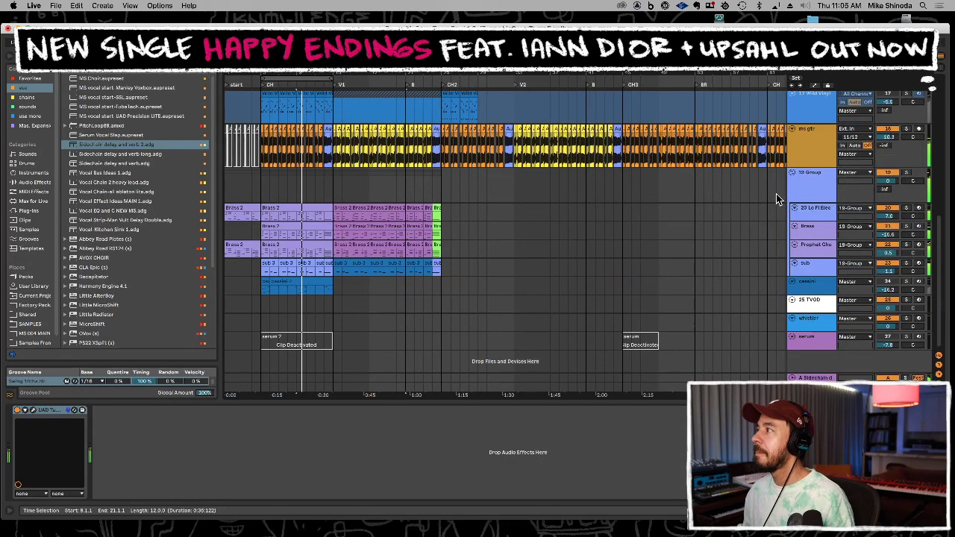
{"action": "left_click", "coordinate": [810, 157]}
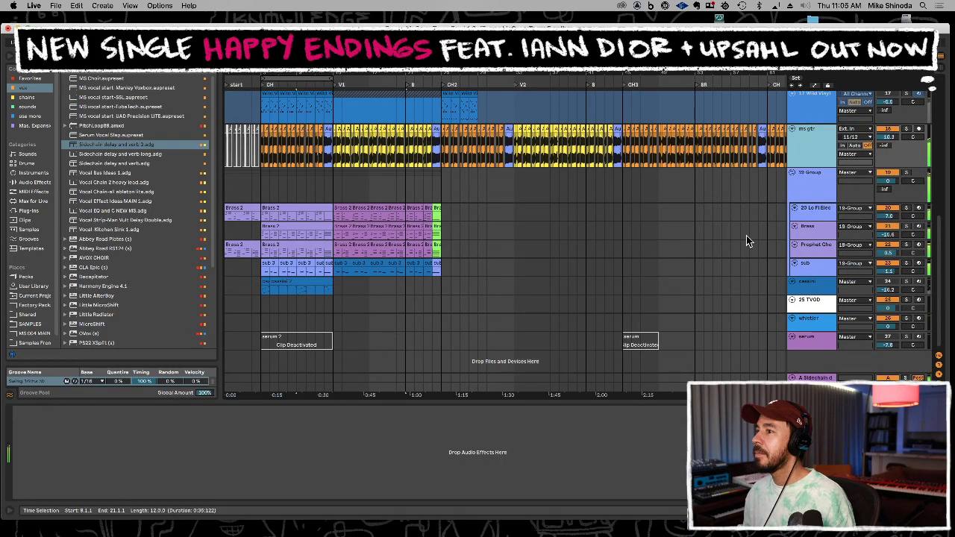
{"action": "scroll", "coordinate": [654, 239], "scroll_direction": "up", "scroll_amount": 1}
{"action": "scroll", "coordinate": [654, 235], "scroll_direction": "up", "scroll_amount": 10}
{"action": "scroll", "coordinate": [731, 179], "scroll_direction": "up", "scroll_amount": 2}
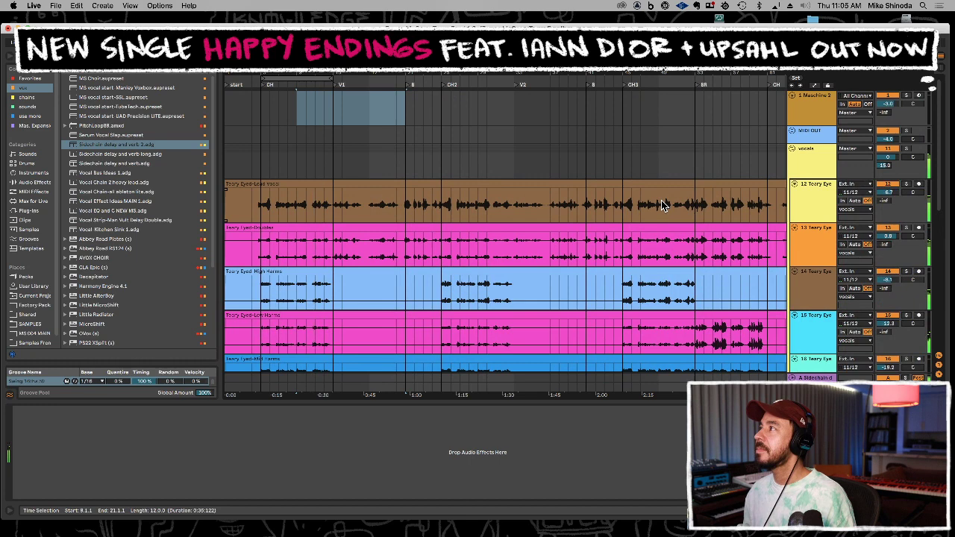
Open the Maschine 2 plug-in from its track and select the empty Group B1
{"action": "left_click", "coordinate": [808, 117]}
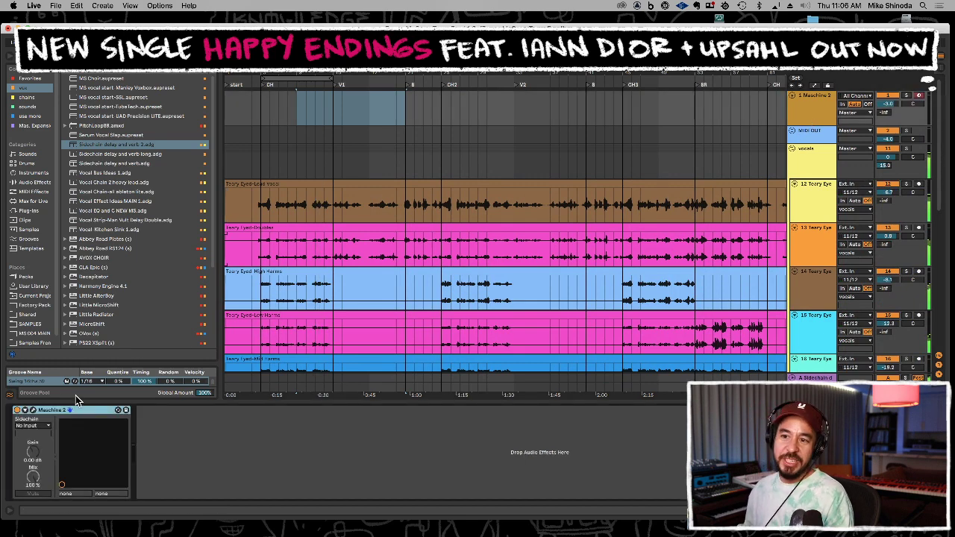
{"action": "left_click", "coordinate": [33, 412]}
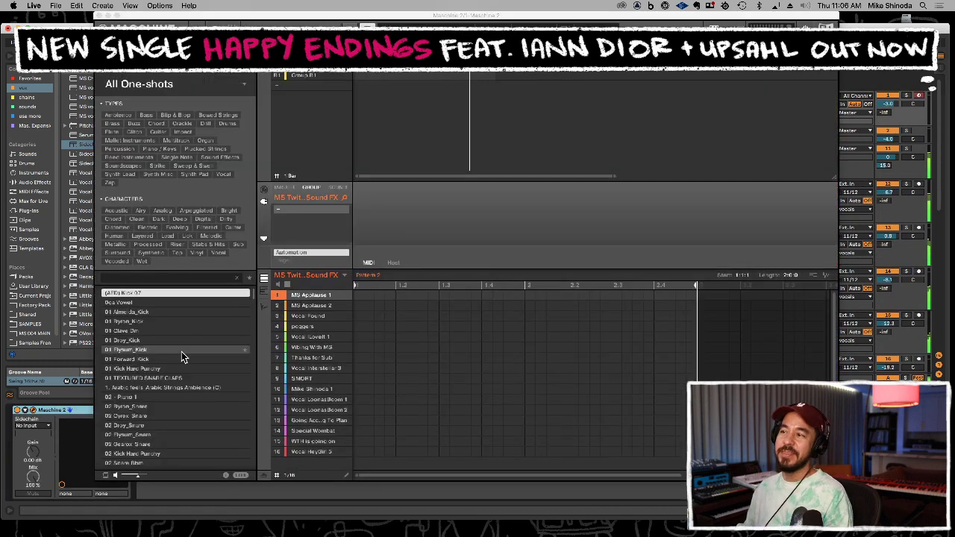
{"action": "left_click", "coordinate": [310, 77]}
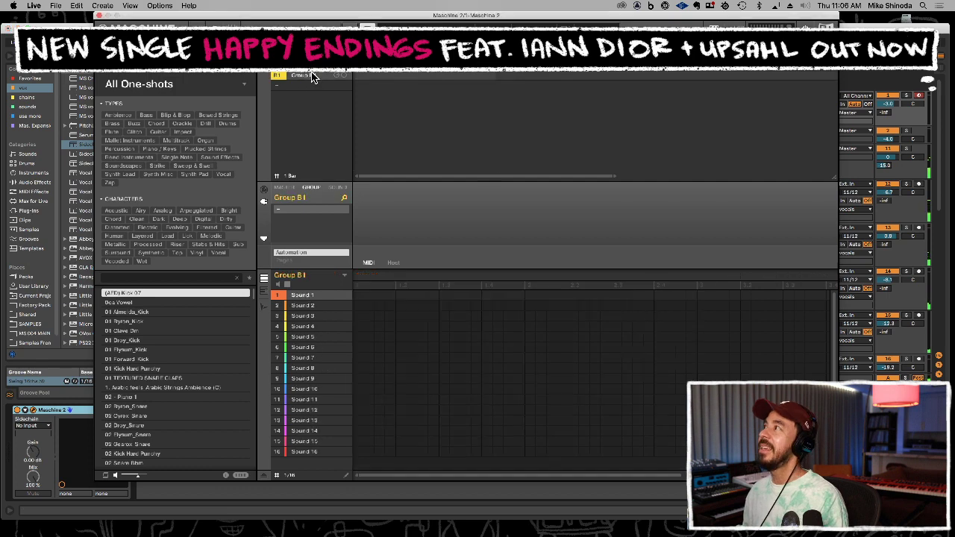
Filter Maschine's one-shot library to the kick drums of the Astral Flutter expansion
{"action": "left_click", "coordinate": [148, 77]}
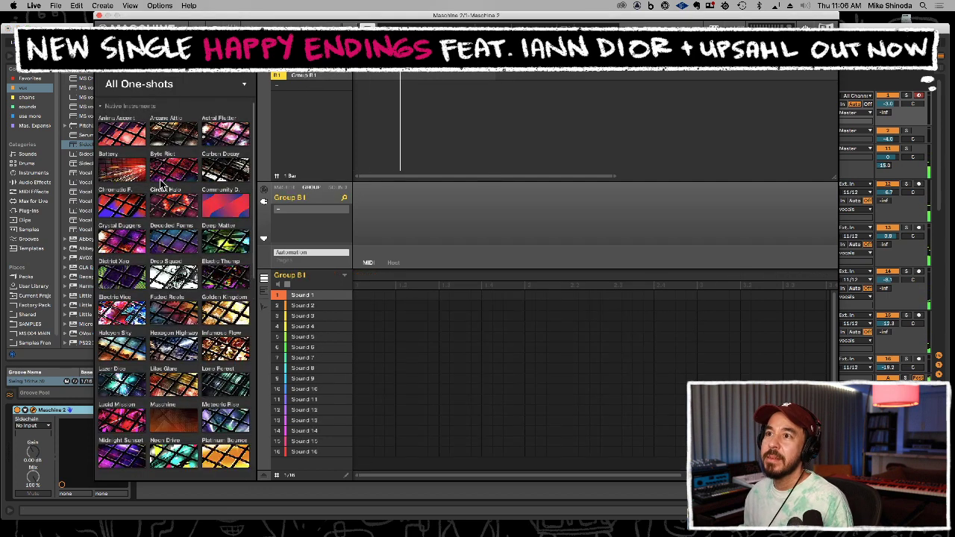
{"action": "left_click", "coordinate": [212, 139]}
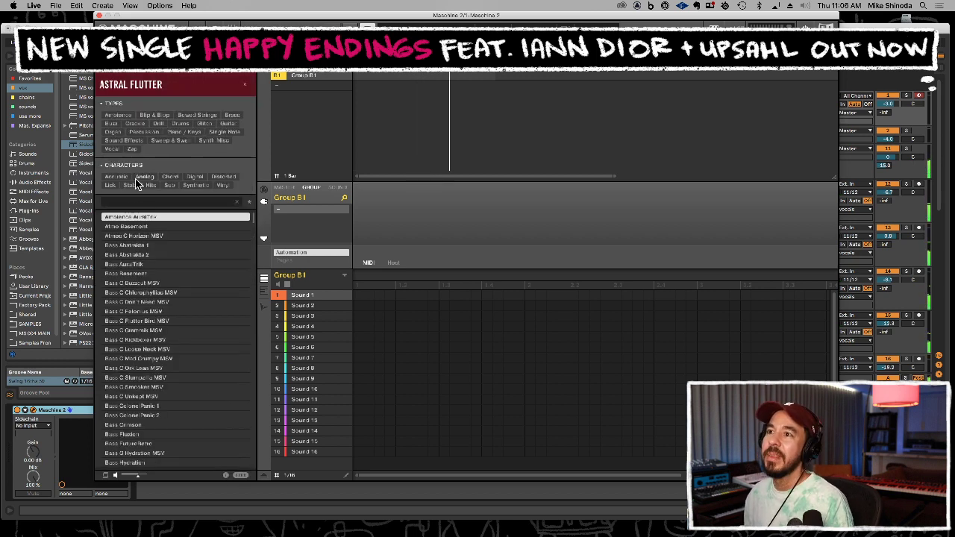
{"action": "left_click", "coordinate": [188, 125]}
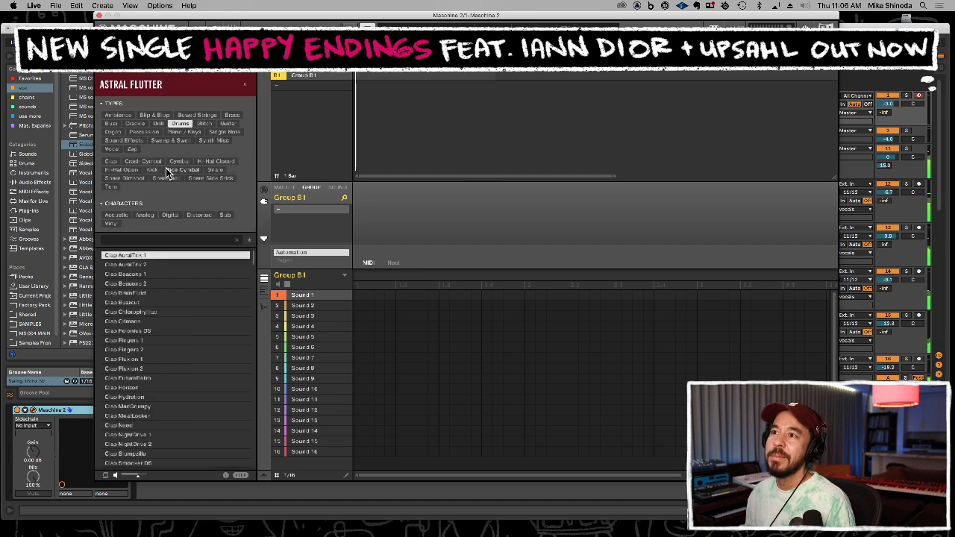
{"action": "left_click", "coordinate": [151, 170]}
Audition the first kicks and load Kick Abstrakta 3 into the first sound slot of Group B1
{"action": "key", "text": "Down"}
{"action": "key", "text": "Down"}
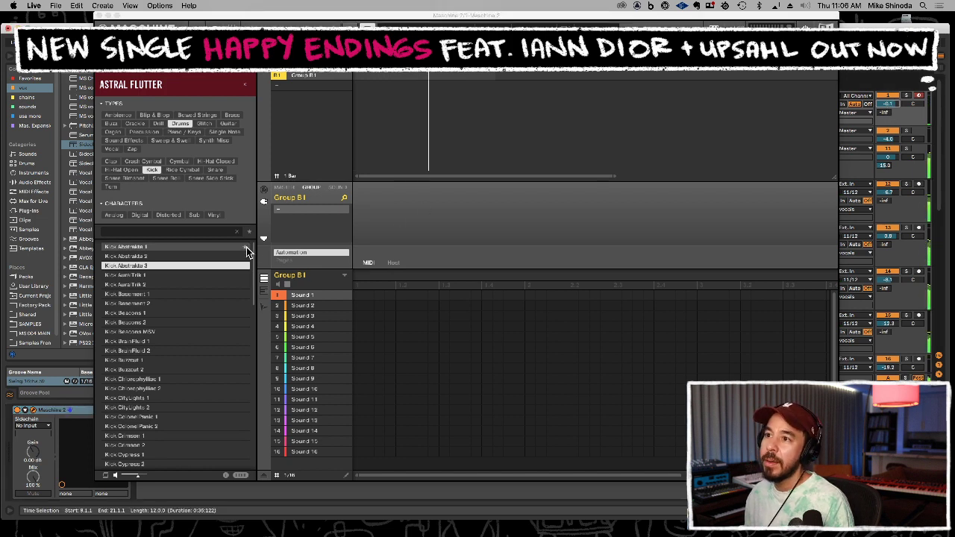
{"action": "left_click", "coordinate": [216, 263]}
{"action": "key", "text": "Down"}
{"action": "left_click", "coordinate": [216, 266]}
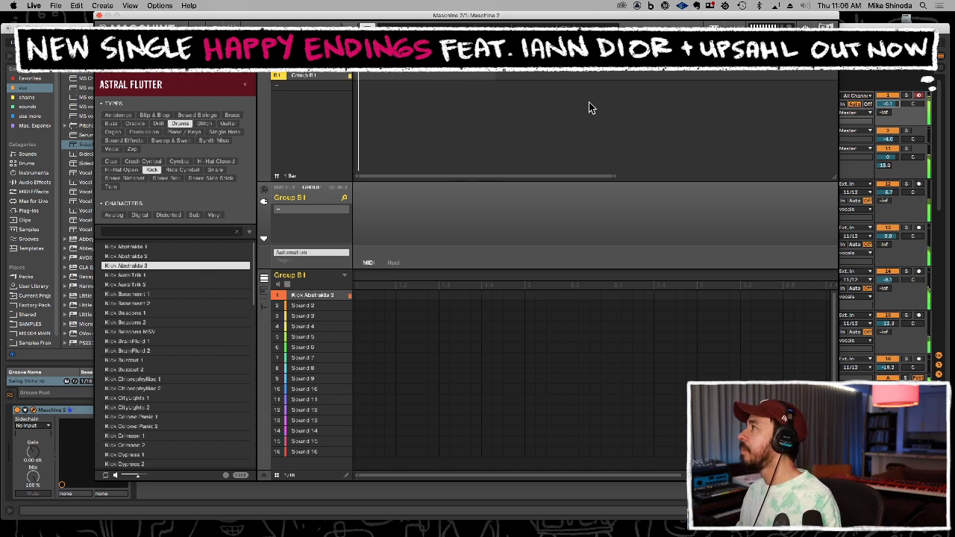
Raise the Maschine track's volume to 1.0 dB and load Kick Basement 1 into the second sound slot
{"action": "left_click_drag", "start_coordinate": [896, 109], "coordinate": [896, 105]}
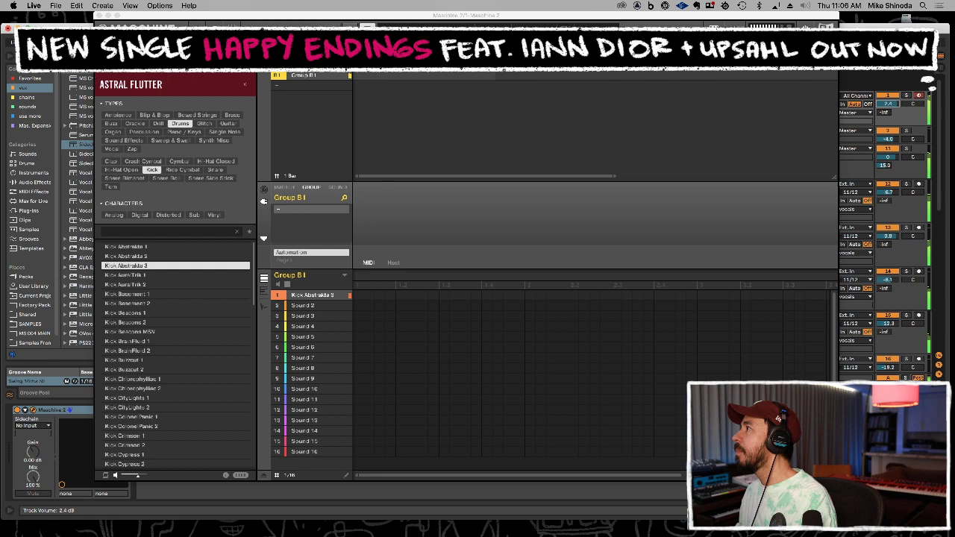
{"action": "left_click", "coordinate": [166, 276]}
{"action": "left_click", "coordinate": [176, 293]}
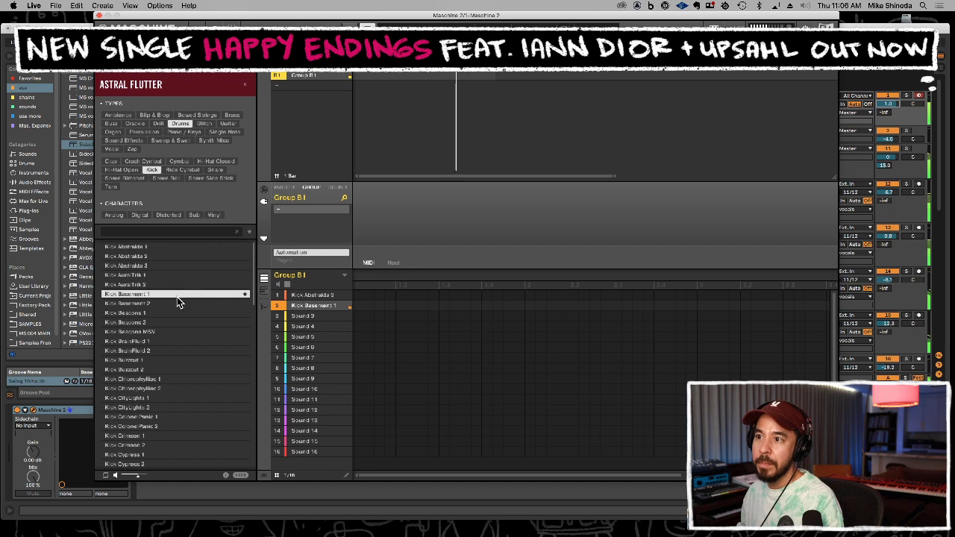
Audition the kicks from Kick Beacons 1 onward and load Kick Felonius 1 into the third sound slot
{"action": "left_click", "coordinate": [178, 313]}
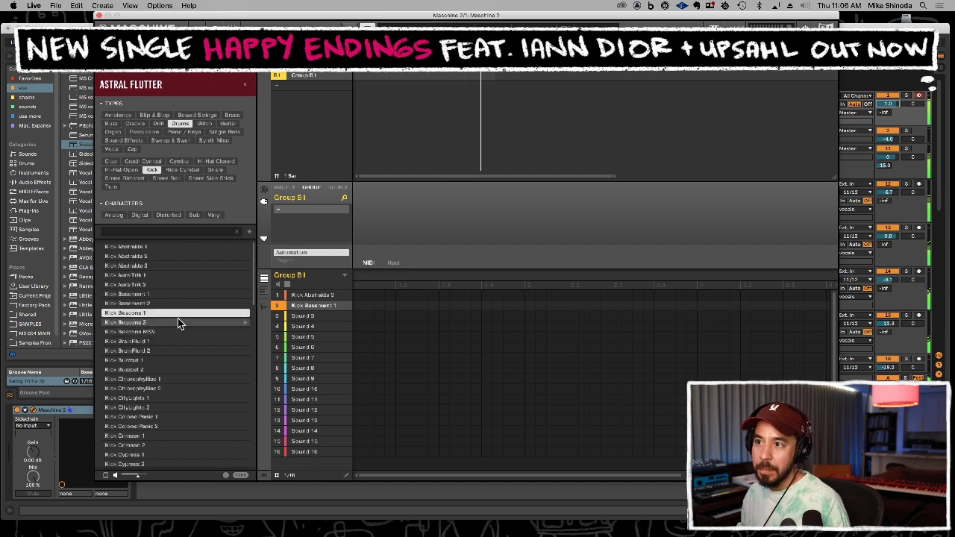
{"action": "left_click", "coordinate": [180, 332]}
{"action": "left_click", "coordinate": [178, 342]}
{"action": "left_click", "coordinate": [179, 351]}
{"action": "left_click", "coordinate": [179, 369]}
{"action": "left_click", "coordinate": [175, 378]}
{"action": "key", "text": "Down"}
{"action": "key", "text": "Down"}
{"action": "key", "text": "Down"}
{"action": "key", "text": "Down"}
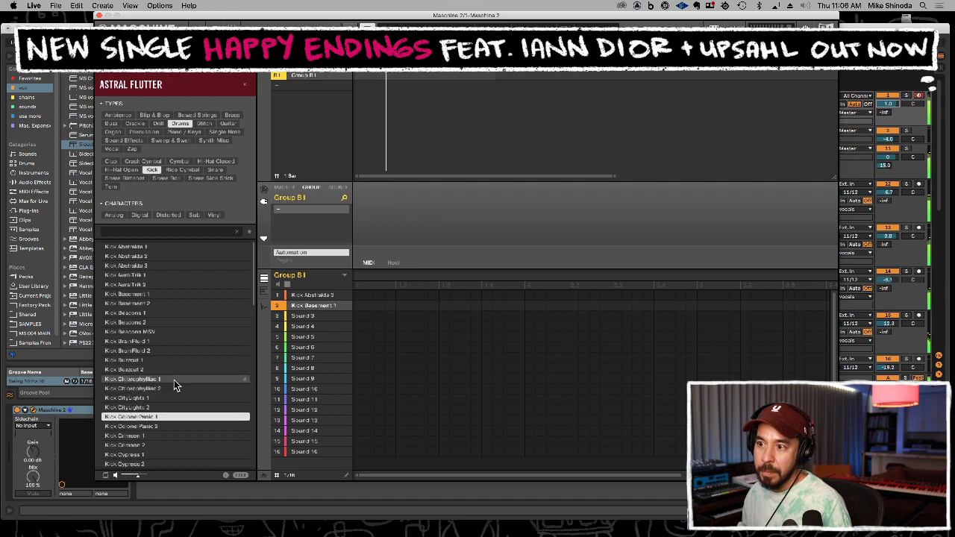
{"action": "scroll", "coordinate": [174, 380], "scroll_direction": "down", "scroll_amount": 2}
{"action": "key", "text": "Down"}
{"action": "key", "text": "Up"}
{"action": "key", "text": "Down"}
{"action": "key", "text": "Down"}
{"action": "key", "text": "Down"}
{"action": "key", "text": "Down"}
{"action": "key", "text": "Down"}
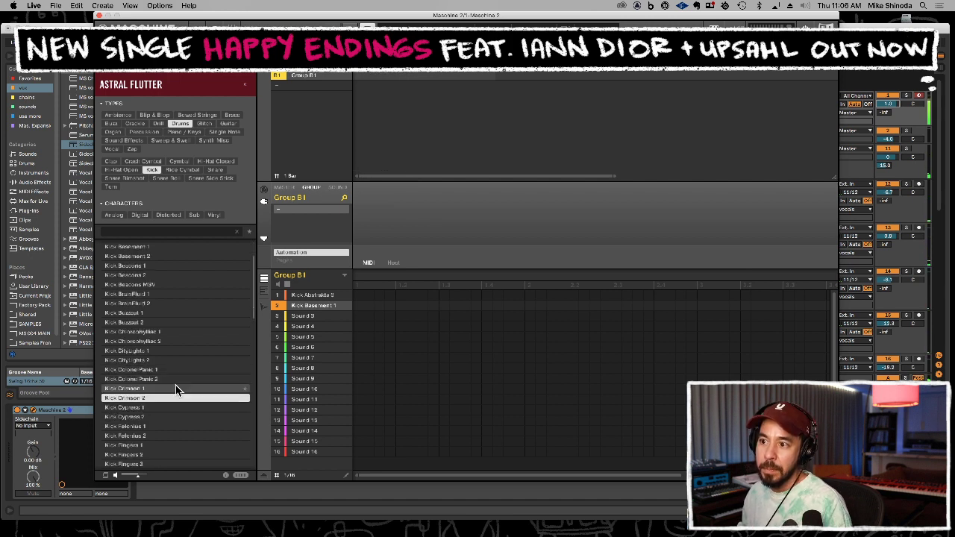
{"action": "key", "text": "Down"}
{"action": "key", "text": "Down"}
{"action": "key", "text": "Up"}
{"action": "key", "text": "Return"}
Audition the following kicks and load Kick Fingers 3 into the fourth sound slot
{"action": "key", "text": "Down"}
{"action": "key", "text": "Down"}
{"action": "key", "text": "Down"}
{"action": "scroll", "coordinate": [172, 425], "scroll_direction": "down", "scroll_amount": 5}
{"action": "key", "text": "Down"}
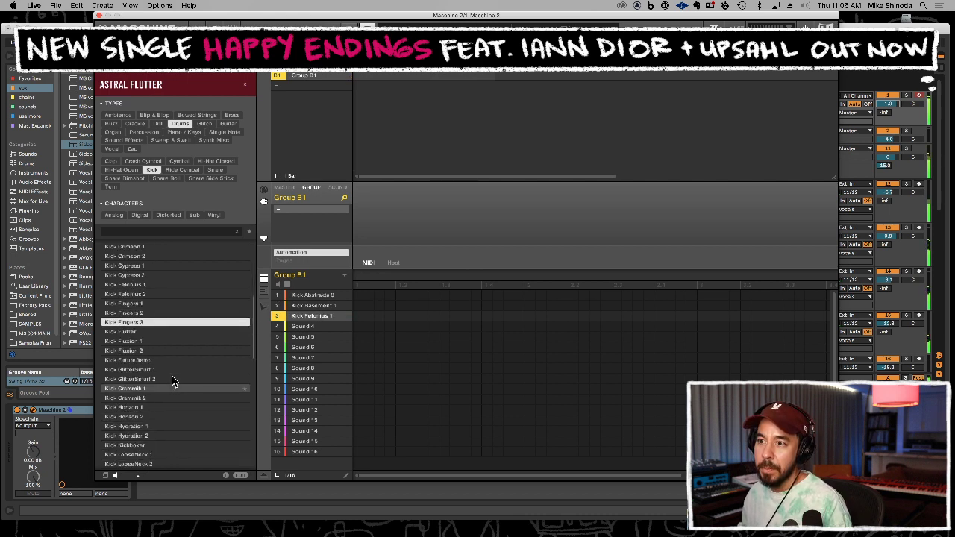
{"action": "double_click", "coordinate": [174, 325]}
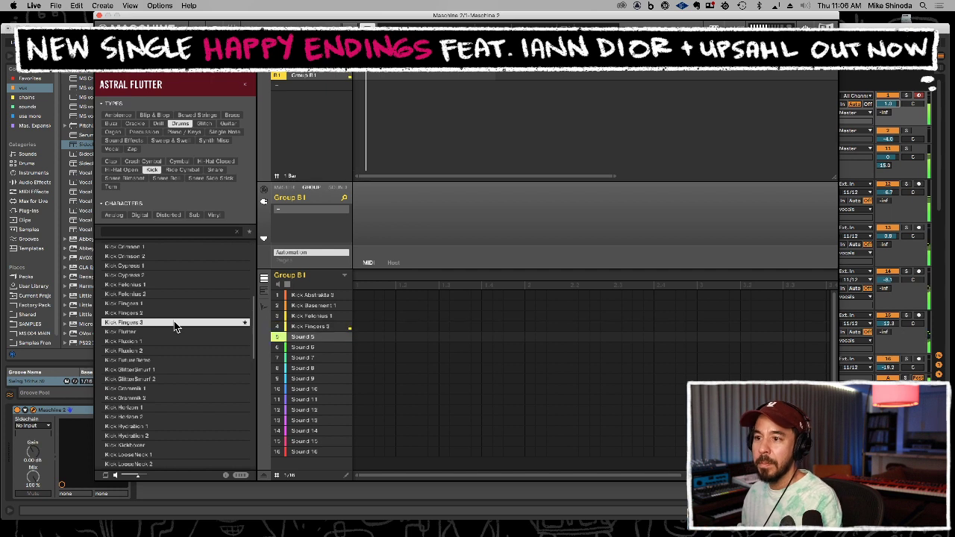
Audition the kicks after Kick Fingers 3 and load Kick GlitterSmurf 2 into the fifth sound slot
{"action": "key", "text": "Down"}
{"action": "key", "text": "Down"}
{"action": "key", "text": "Down"}
{"action": "key", "text": "Down"}
{"action": "key", "text": "Down"}
{"action": "key", "text": "Down"}
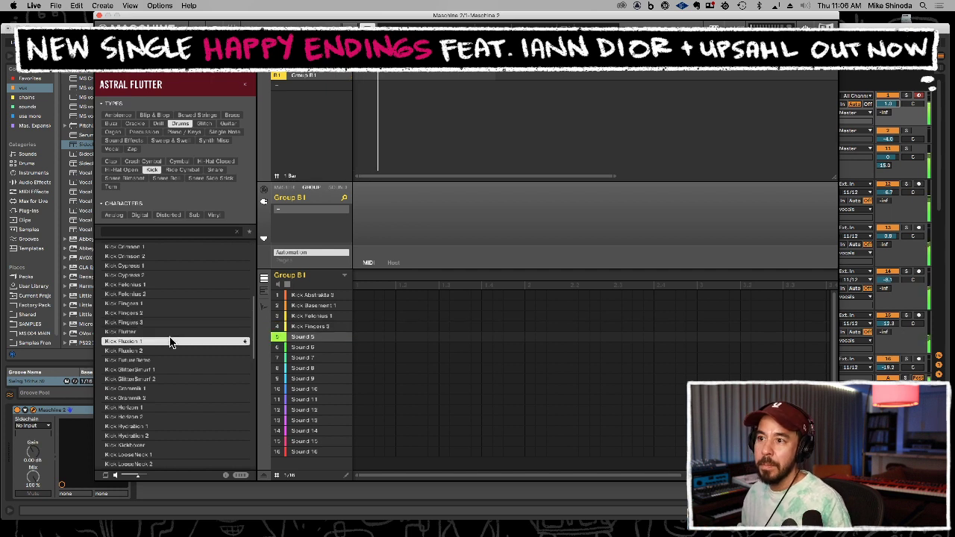
{"action": "double_click", "coordinate": [194, 382]}
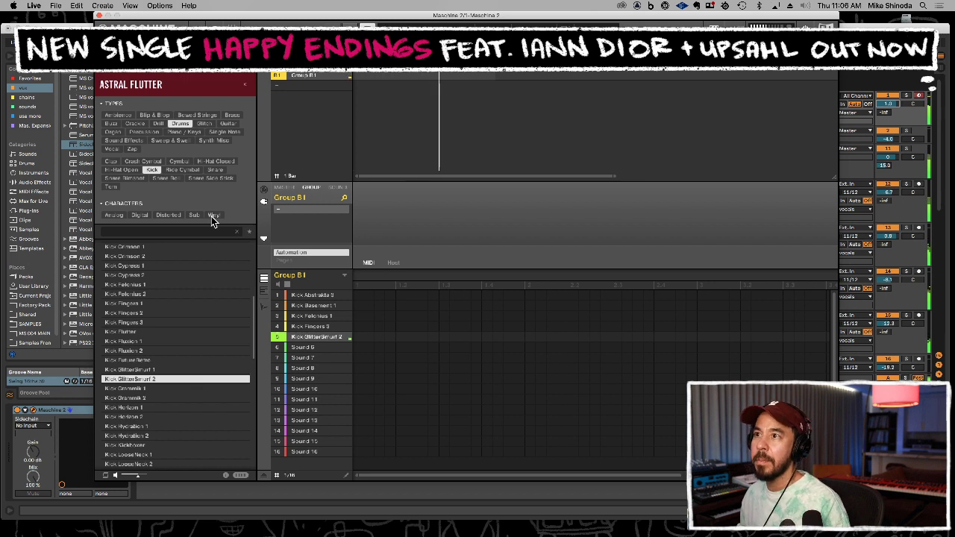
Filter the Astral Flutter drum sounds to snares and audition them from Snare Abstrakta 2 through Snare Cypress 3
{"action": "left_click", "coordinate": [215, 170]}
{"action": "left_click", "coordinate": [174, 284]}
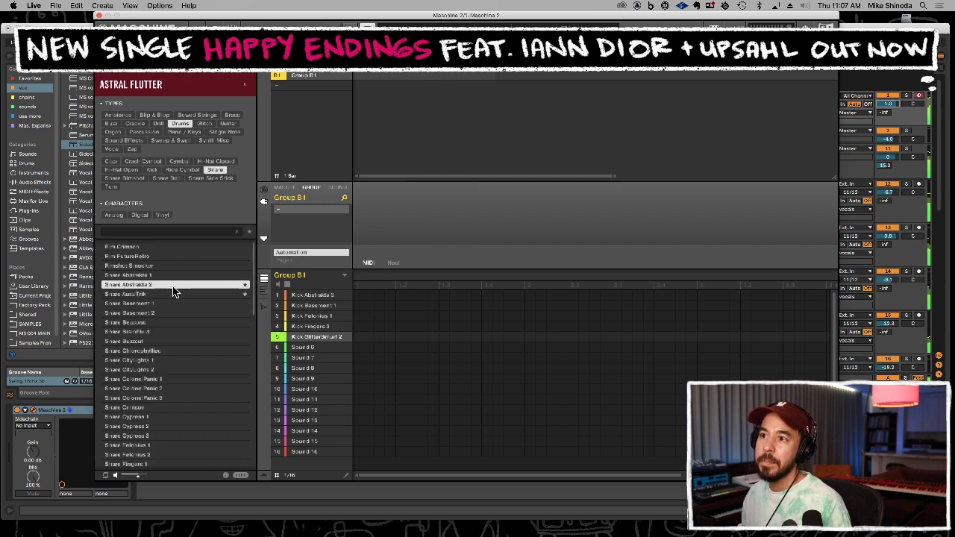
{"action": "left_click", "coordinate": [172, 294]}
{"action": "left_click", "coordinate": [176, 313]}
{"action": "key", "text": "Down"}
{"action": "key", "text": "Down"}
{"action": "key", "text": "Down"}
{"action": "key", "text": "Down"}
{"action": "key", "text": "Down"}
{"action": "key", "text": "Down"}
{"action": "key", "text": "Down"}
{"action": "key", "text": "Down"}
{"action": "key", "text": "Down"}
{"action": "key", "text": "Down"}
{"action": "key", "text": "Down"}
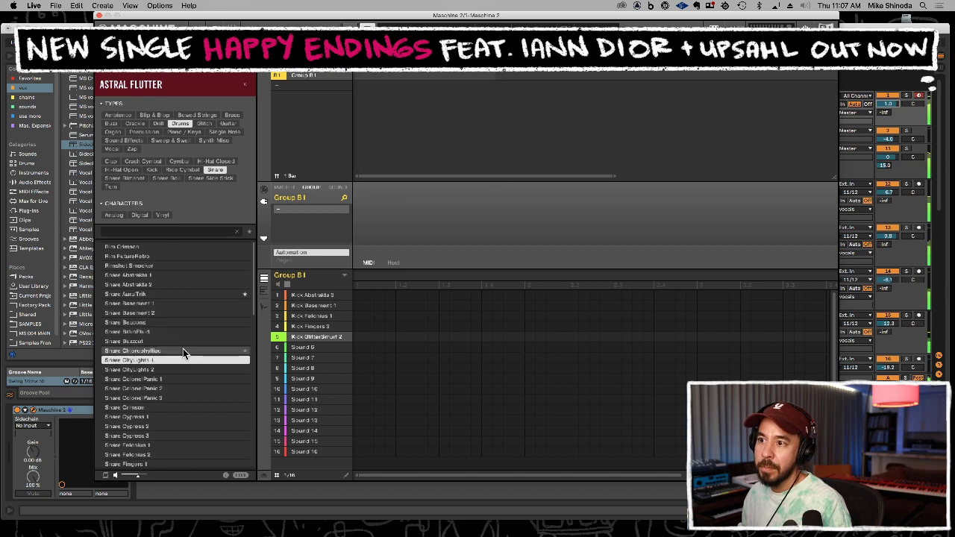
{"action": "key", "text": "Down"}
{"action": "key", "text": "Down"}
{"action": "key", "text": "Down"}
{"action": "scroll", "coordinate": [187, 398], "scroll_direction": "down", "scroll_amount": 5}
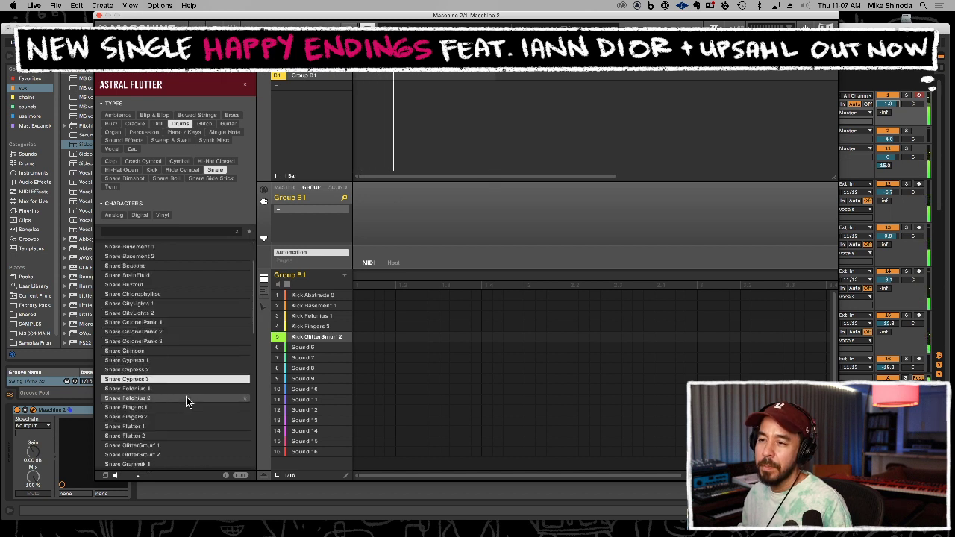
Try loading Snare Felonius 2 into the sixth and seventh sound slots, and undo the loads
{"action": "left_click", "coordinate": [185, 324]}
{"action": "left_click", "coordinate": [184, 316]}
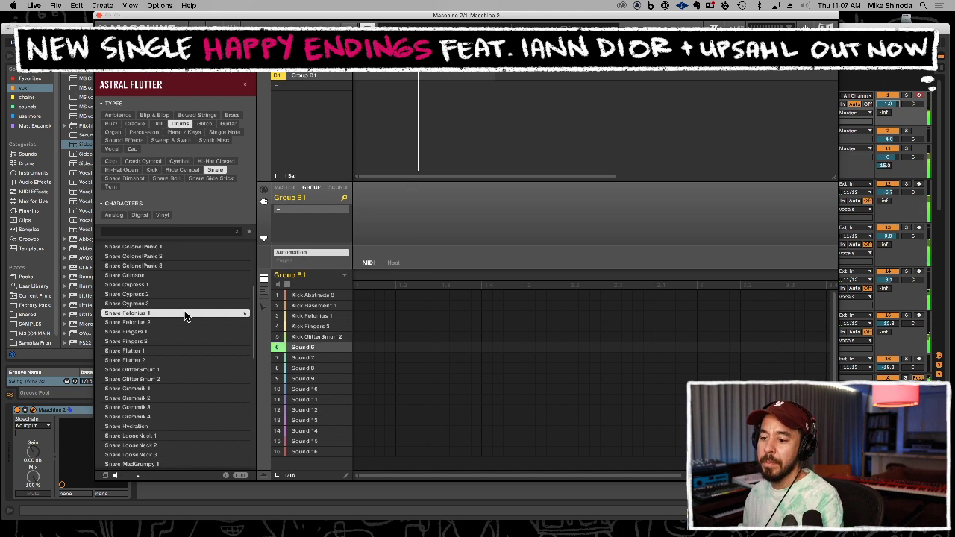
{"action": "key", "text": "Down"}
{"action": "key", "text": "Down"}
{"action": "left_click", "coordinate": [182, 322]}
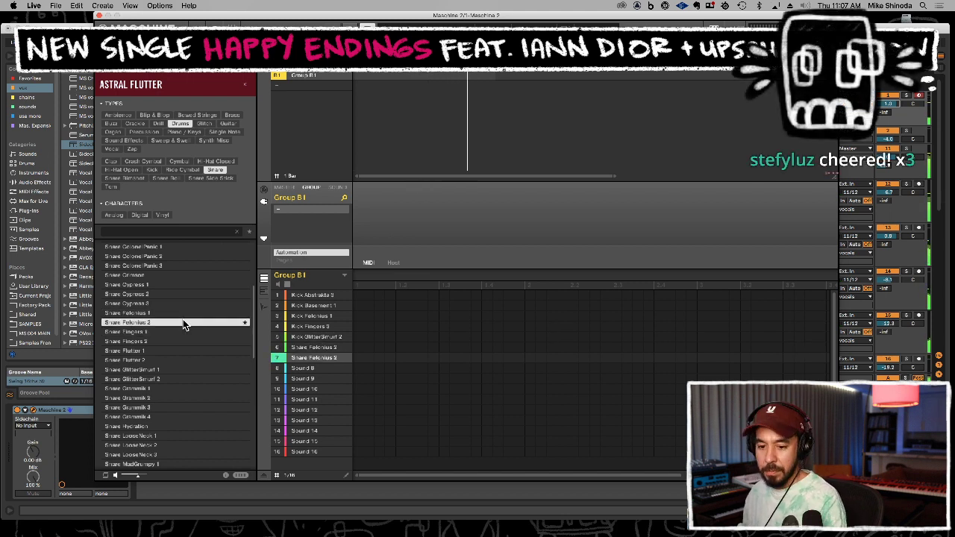
{"action": "key", "text": "super+z"}
{"action": "key", "text": "super+z"}
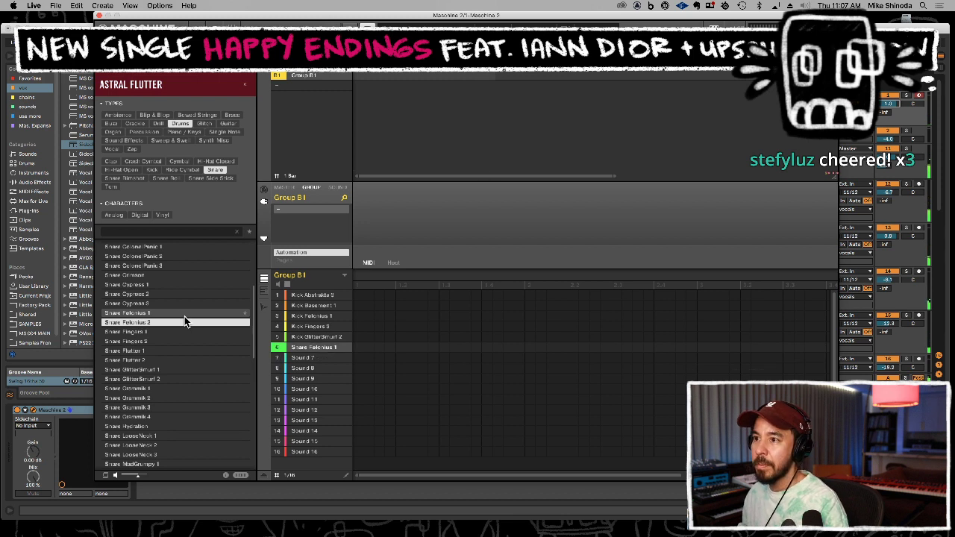
{"action": "key", "text": "super+z"}
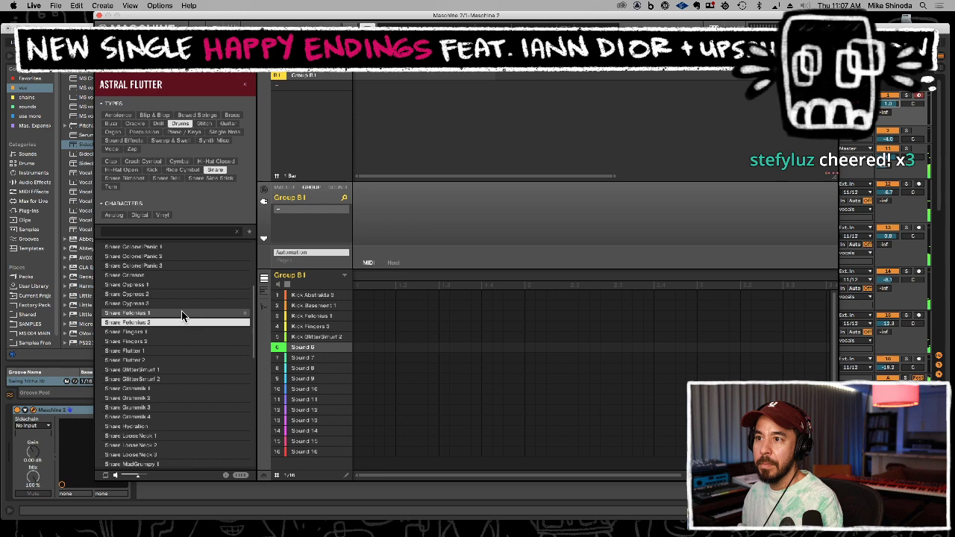
Load Snare Felonius 1 into the sixth sound slot and Snare Felonius 2 into the seventh
{"action": "left_click", "coordinate": [183, 315]}
{"action": "left_click", "coordinate": [200, 323]}
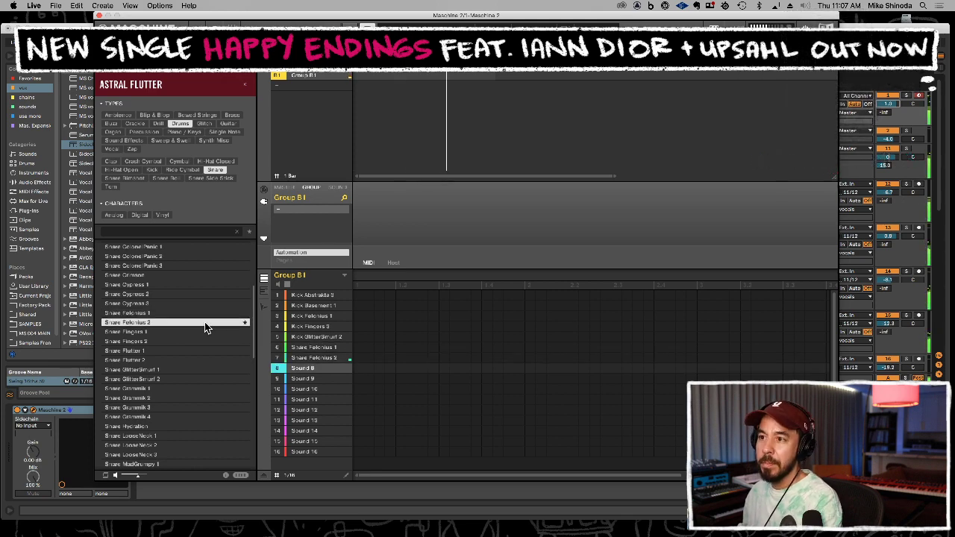
Audition the Astral Flutter snares after Snare Felonius 2, down to Snare LooseNeck 2
{"action": "key", "text": "Down"}
{"action": "key", "text": "Down"}
{"action": "key", "text": "Down"}
{"action": "key", "text": "Down"}
{"action": "key", "text": "Down"}
{"action": "key", "text": "Down"}
{"action": "key", "text": "Down"}
{"action": "key", "text": "Down"}
{"action": "key", "text": "Down"}
{"action": "key", "text": "Down"}
{"action": "key", "text": "Down"}
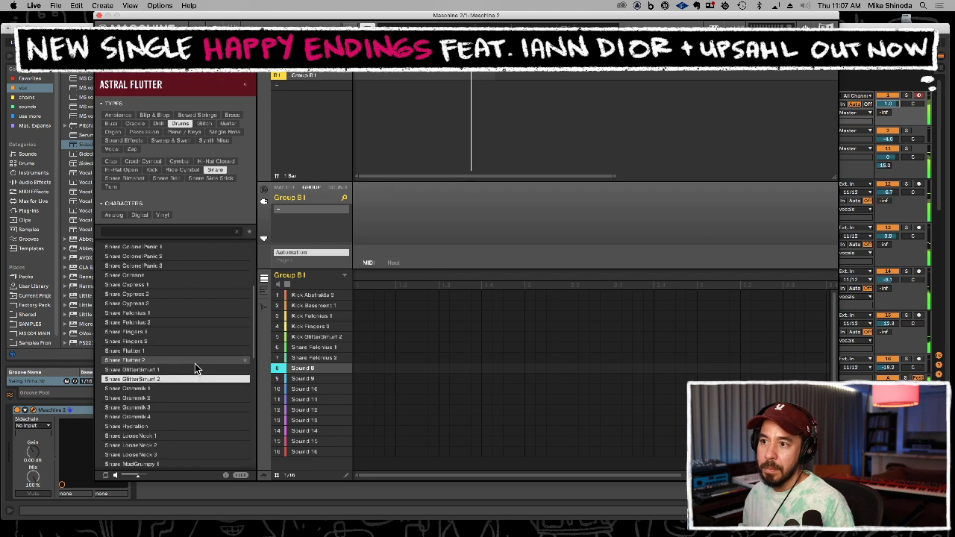
{"action": "key", "text": "Down"}
{"action": "key", "text": "Down"}
{"action": "key", "text": "Down"}
{"action": "key", "text": "Down"}
{"action": "key", "text": "Down"}
{"action": "key", "text": "Down"}
{"action": "key", "text": "Down"}
{"action": "key", "text": "Down"}
{"action": "key", "text": "Down"}
{"action": "key", "text": "Down"}
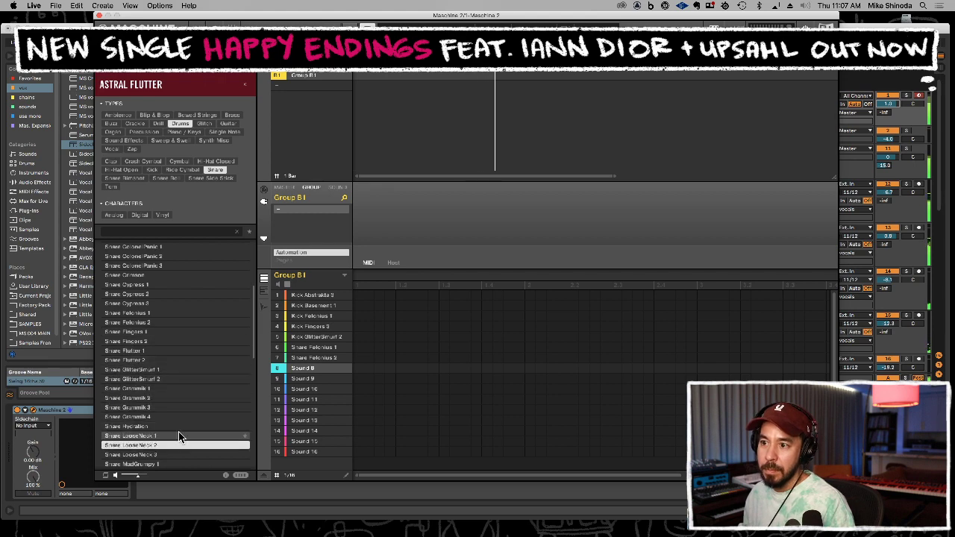
Switch the sound library to Anima Ascent, audition its first snares and load Snare Brother into the eighth sound slot
{"action": "left_click", "coordinate": [178, 91]}
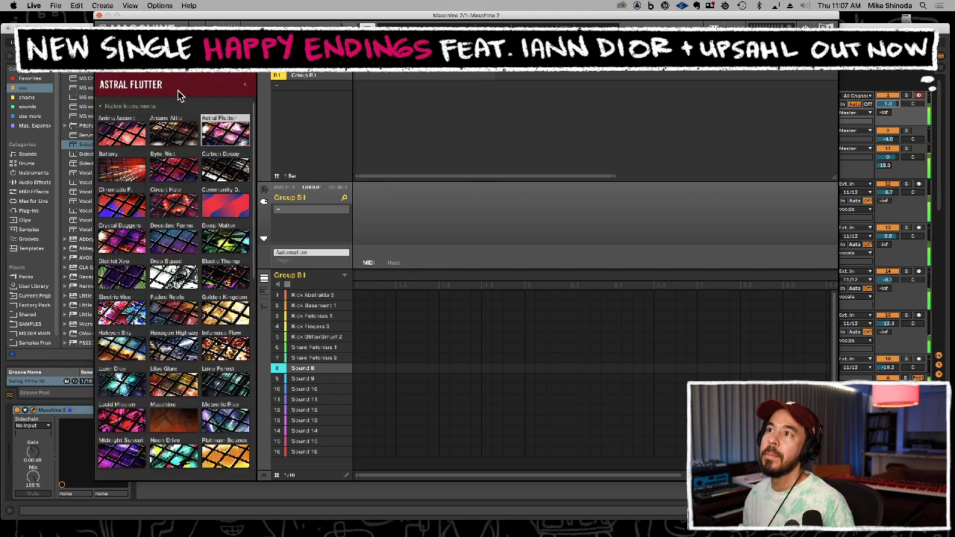
{"action": "left_click", "coordinate": [118, 136]}
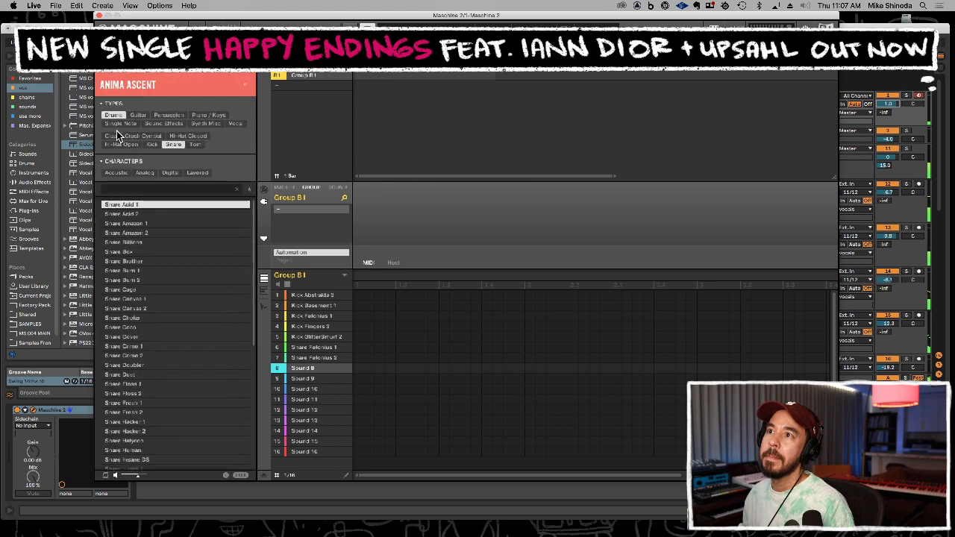
{"action": "left_click", "coordinate": [155, 344]}
{"action": "left_click", "coordinate": [158, 243]}
{"action": "key", "text": "Up"}
{"action": "key", "text": "Up"}
{"action": "key", "text": "Up"}
{"action": "key", "text": "Up"}
{"action": "key", "text": "Down"}
{"action": "key", "text": "Down"}
{"action": "key", "text": "Down"}
{"action": "key", "text": "Down"}
{"action": "key", "text": "Down"}
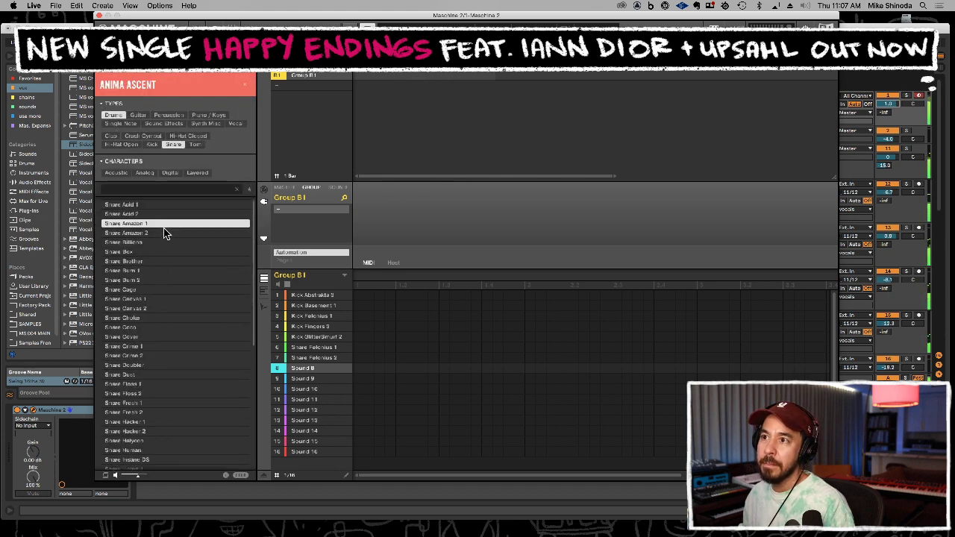
{"action": "left_click", "coordinate": [169, 261]}
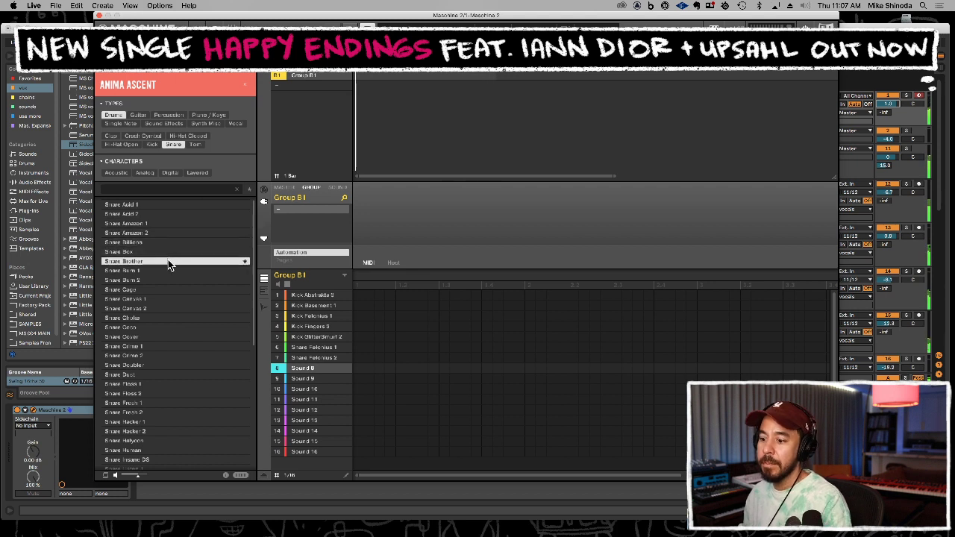
{"action": "double_click", "coordinate": [169, 262]}
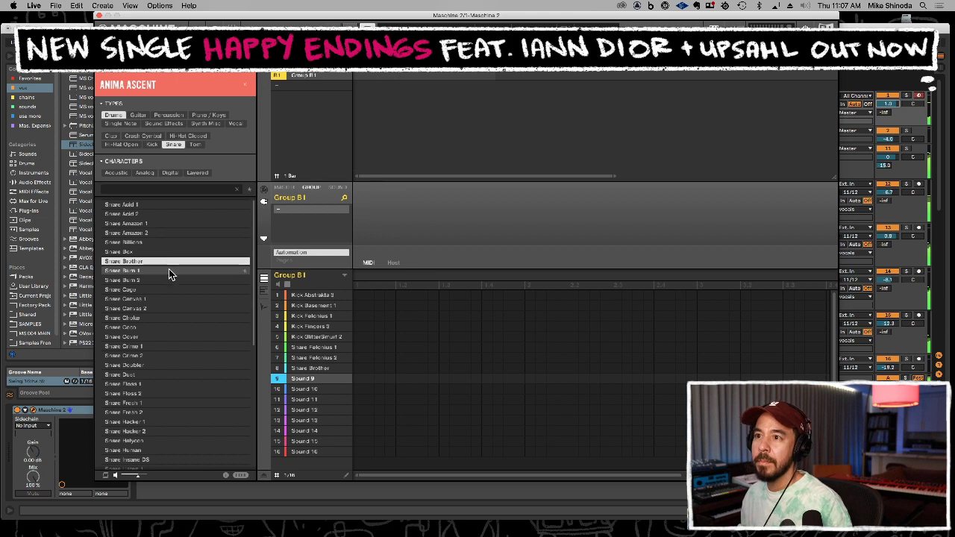
Audition the snares after Snare Brother and load Snare Coco into the ninth sound slot
{"action": "key", "text": "Down"}
{"action": "key", "text": "Down"}
{"action": "key", "text": "Down"}
{"action": "key", "text": "Down"}
{"action": "key", "text": "Down"}
{"action": "key", "text": "Down"}
{"action": "key", "text": "Down"}
{"action": "key", "text": "Down"}
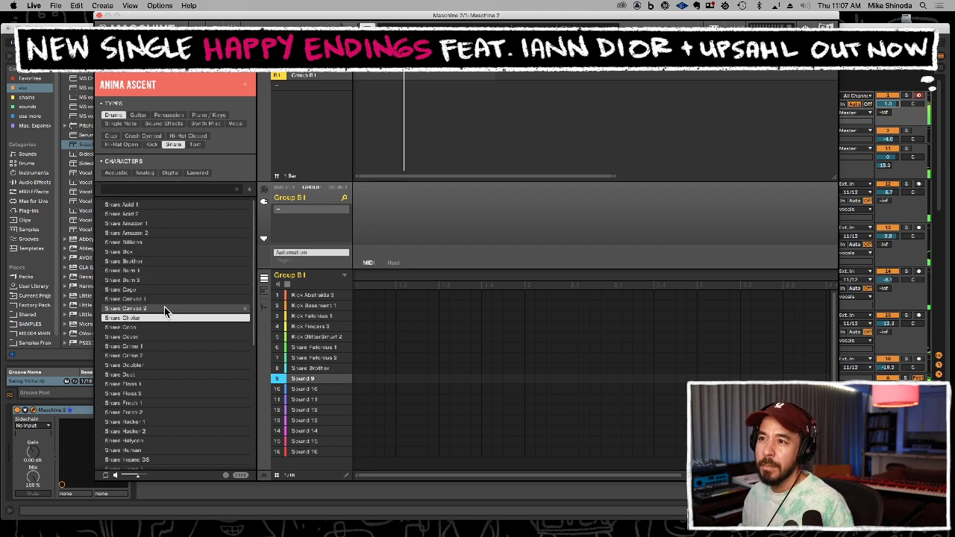
{"action": "key", "text": "Up"}
{"action": "key", "text": "Down"}
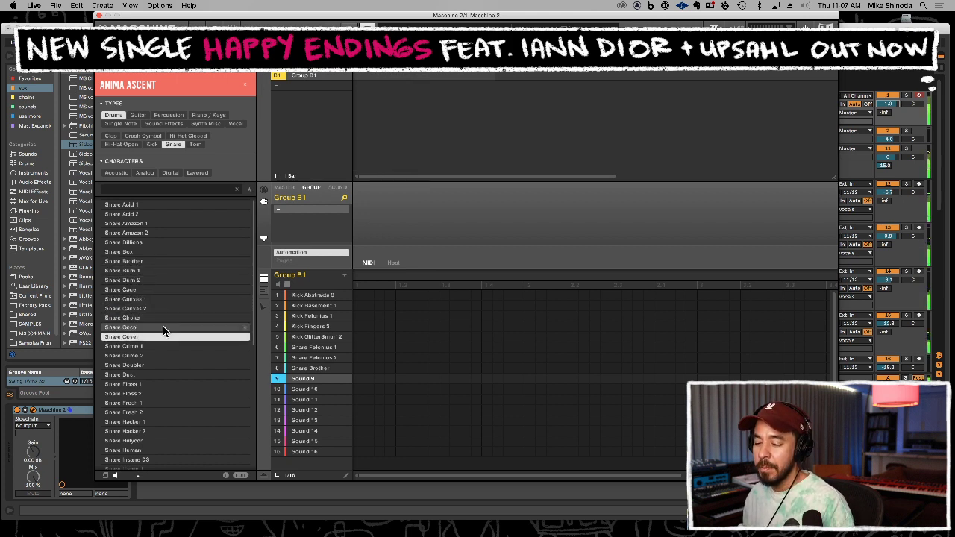
{"action": "key", "text": "Up"}
Audition the snares after Snare Coco and load Snare Rage 2 into the tenth sound slot
{"action": "key", "text": "Down"}
{"action": "key", "text": "Down"}
{"action": "key", "text": "Down"}
{"action": "key", "text": "Down"}
{"action": "key", "text": "Down"}
{"action": "key", "text": "Down"}
{"action": "key", "text": "Down"}
{"action": "key", "text": "Down"}
{"action": "key", "text": "Down"}
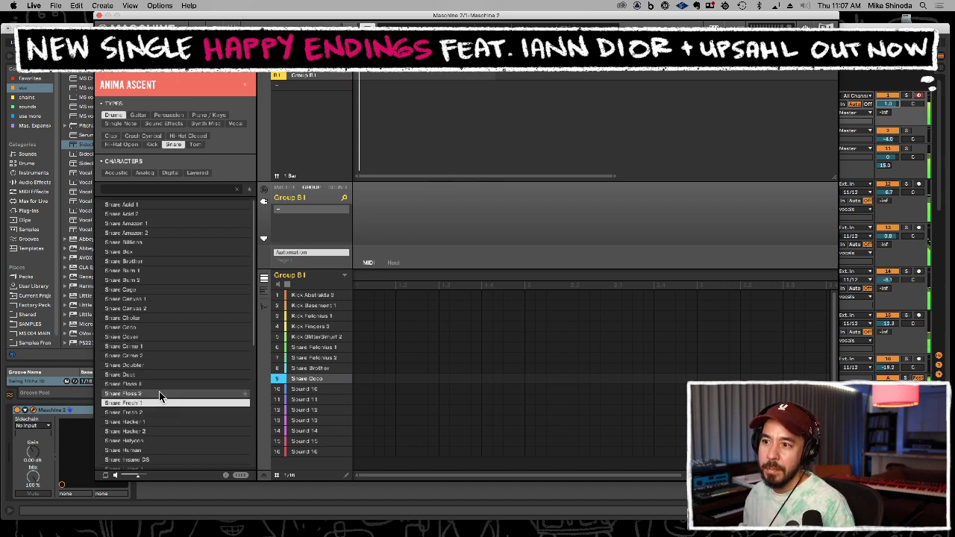
{"action": "key", "text": "Down"}
{"action": "key", "text": "Down"}
{"action": "key", "text": "Down"}
{"action": "key", "text": "Down"}
{"action": "key", "text": "Down"}
{"action": "key", "text": "Down"}
{"action": "key", "text": "Down"}
{"action": "key", "text": "Down"}
{"action": "key", "text": "Down"}
{"action": "key", "text": "Down"}
{"action": "key", "text": "Down"}
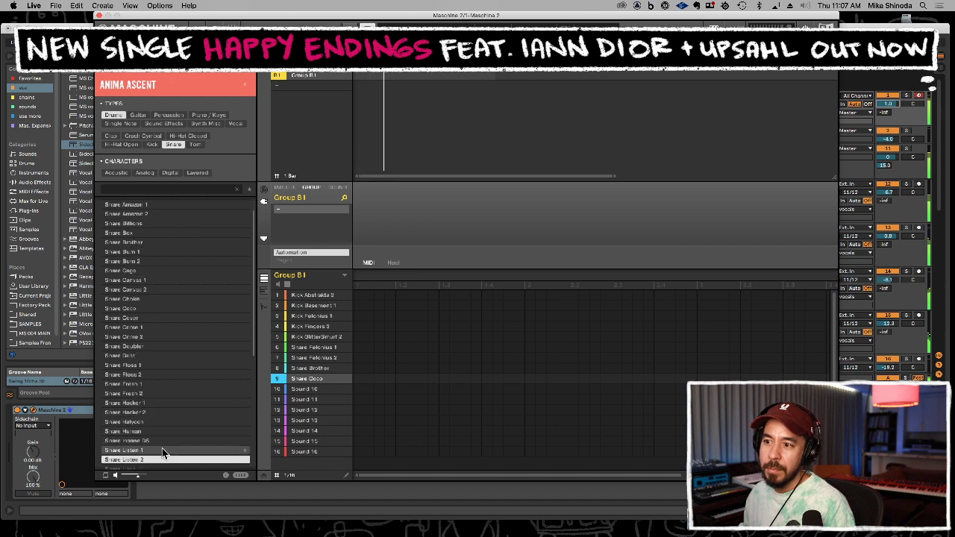
{"action": "key", "text": "Down"}
{"action": "key", "text": "Down"}
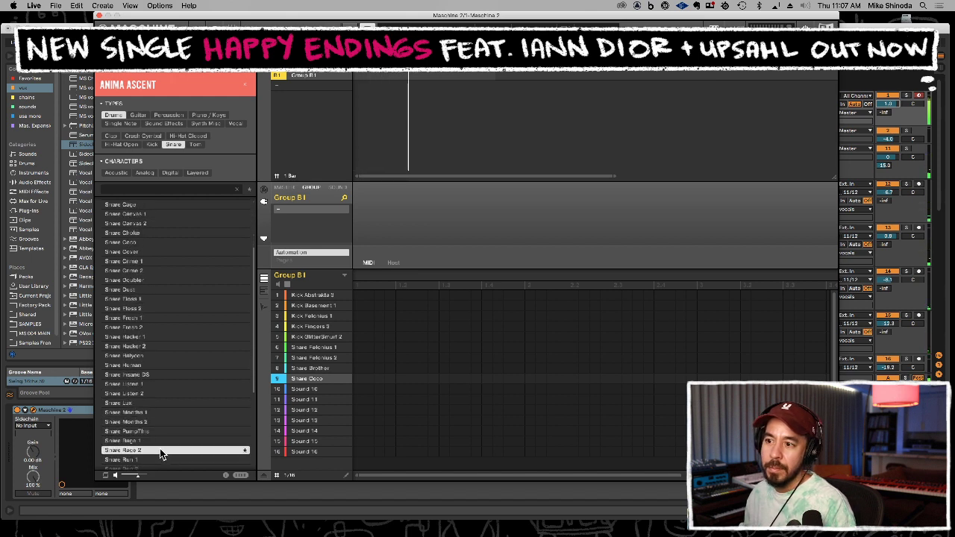
Audition the next snares, loading Snare Run 1 into the eleventh sound slot and Snare Slow 1 into the twelfth
{"action": "key", "text": "Down"}
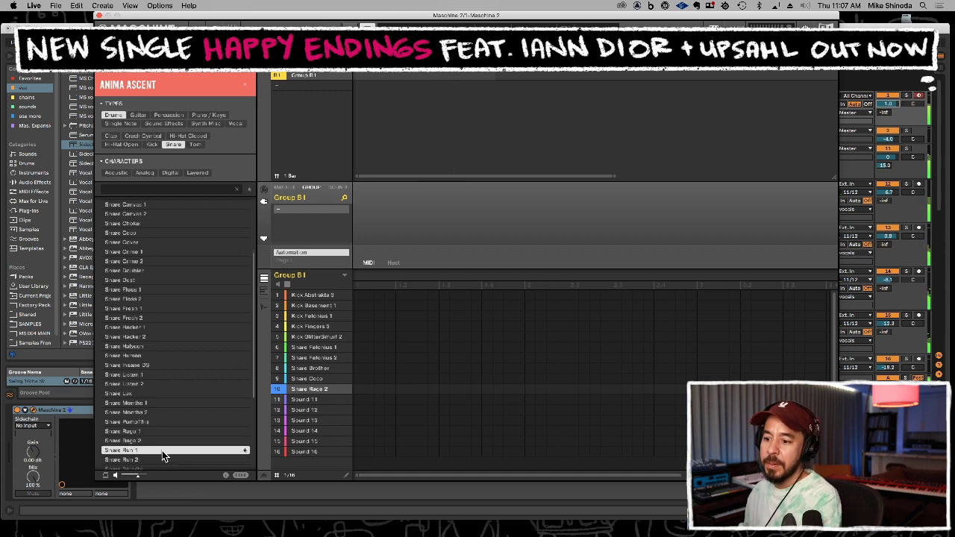
{"action": "key", "text": "Down"}
{"action": "key", "text": "Down"}
{"action": "key", "text": "Down"}
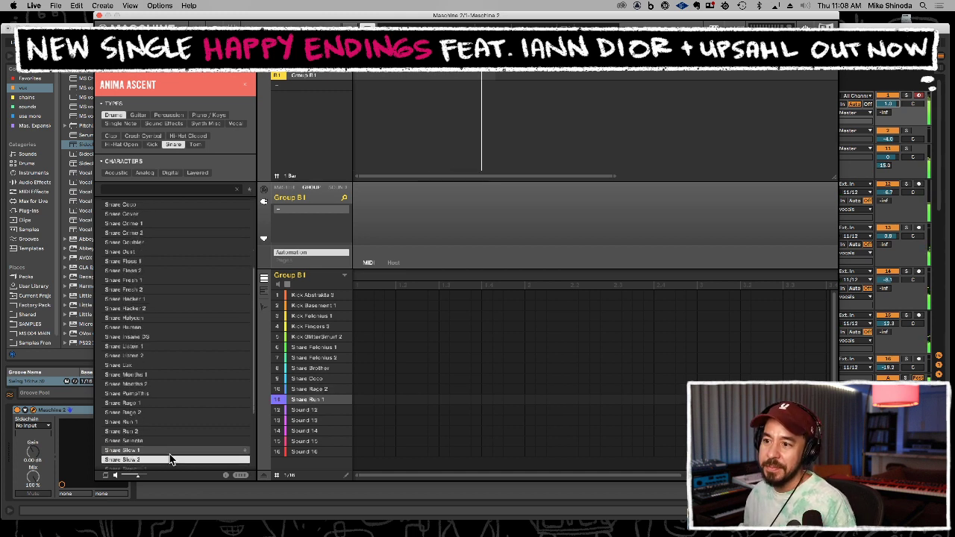
{"action": "key", "text": "Down"}
{"action": "key", "text": "Down"}
{"action": "key", "text": "Down"}
{"action": "key", "text": "Down"}
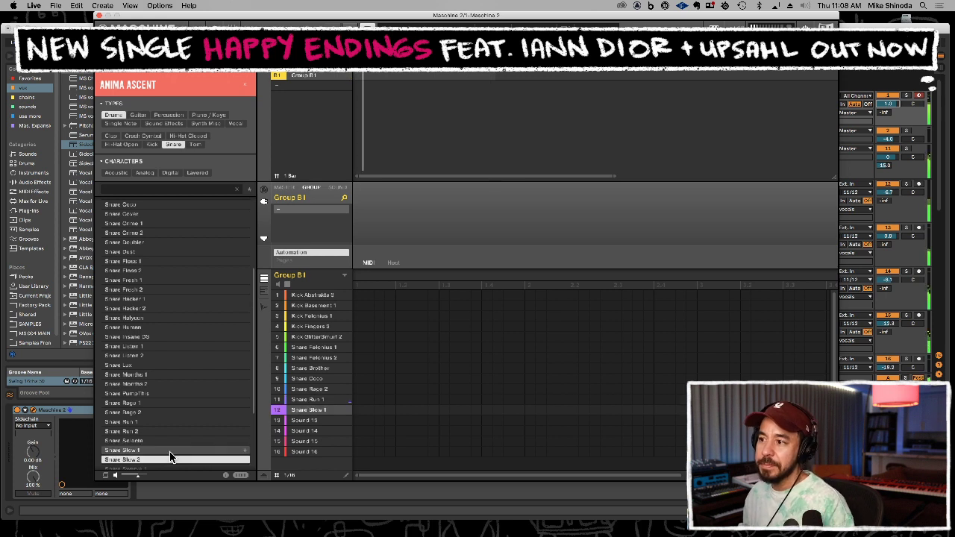
Audition the remaining Anima Ascent snares and load Snare Under into the thirteenth sound slot
{"action": "key", "text": "Down"}
{"action": "key", "text": "Down"}
{"action": "key", "text": "Down"}
{"action": "key", "text": "Down"}
{"action": "key", "text": "Down"}
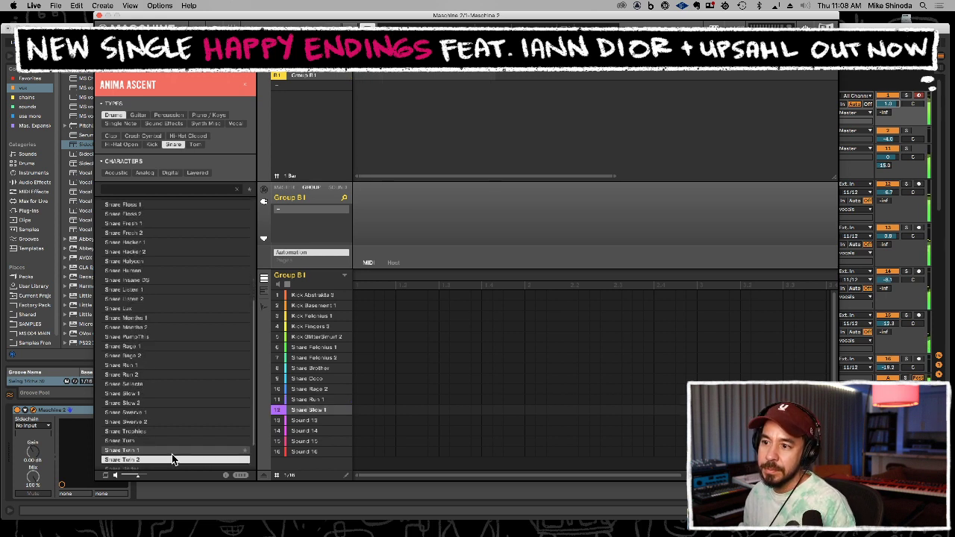
{"action": "left_click", "coordinate": [174, 453]}
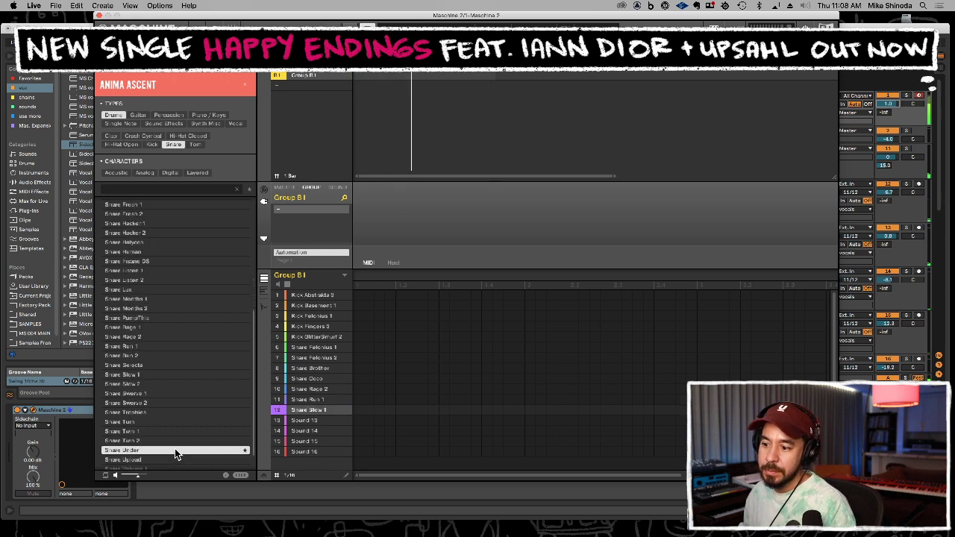
{"action": "double_click", "coordinate": [174, 450]}
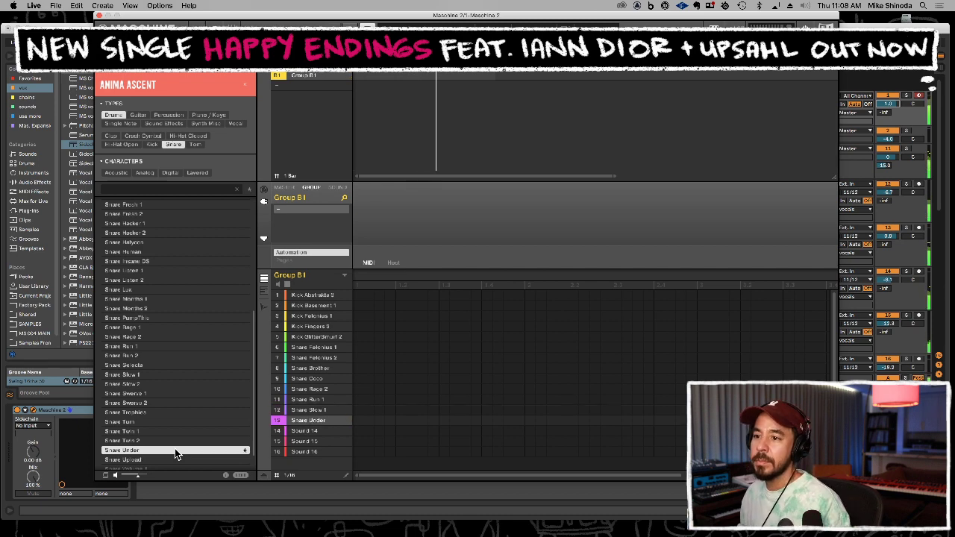
Switch the sound library to Crystal Daggers, audition its snares and load Snare Magenta into the fourteenth sound slot
{"action": "left_click", "coordinate": [189, 80]}
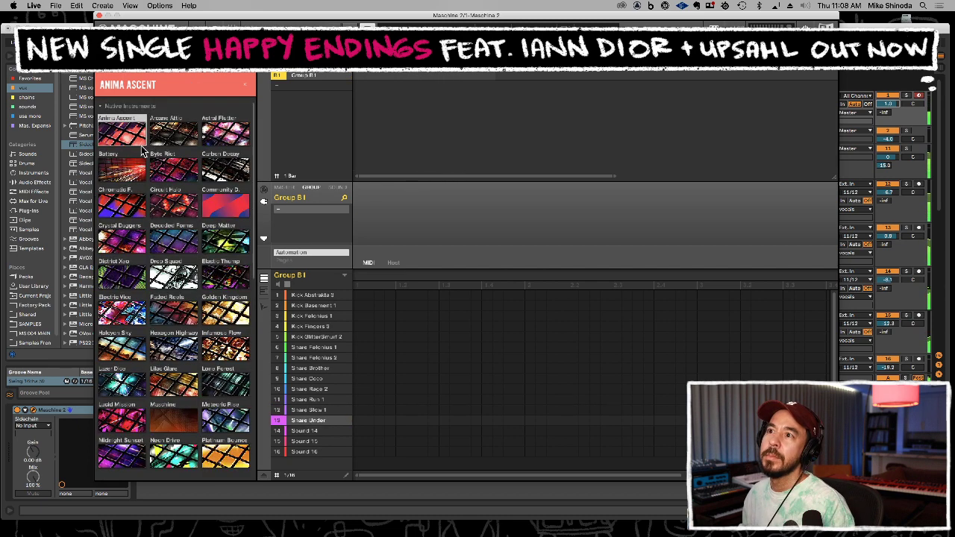
{"action": "key", "text": "space"}
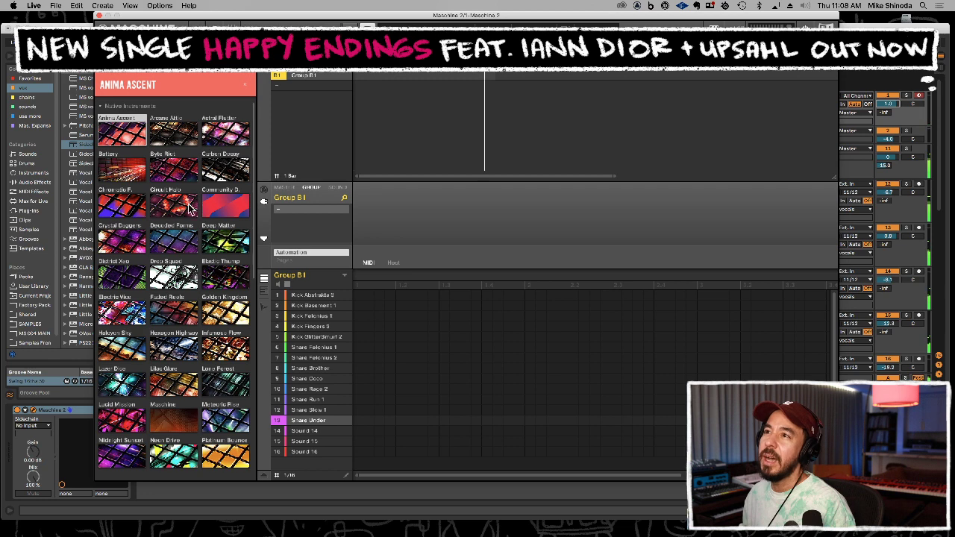
{"action": "left_click", "coordinate": [135, 238]}
{"action": "left_click", "coordinate": [136, 296]}
{"action": "left_click", "coordinate": [143, 305]}
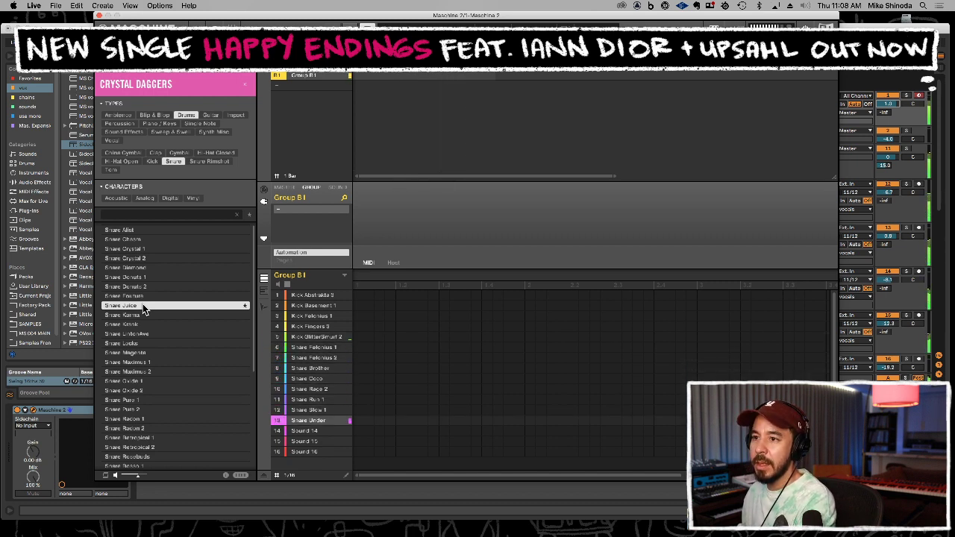
{"action": "key", "text": "Down"}
{"action": "key", "text": "Down"}
{"action": "key", "text": "Down"}
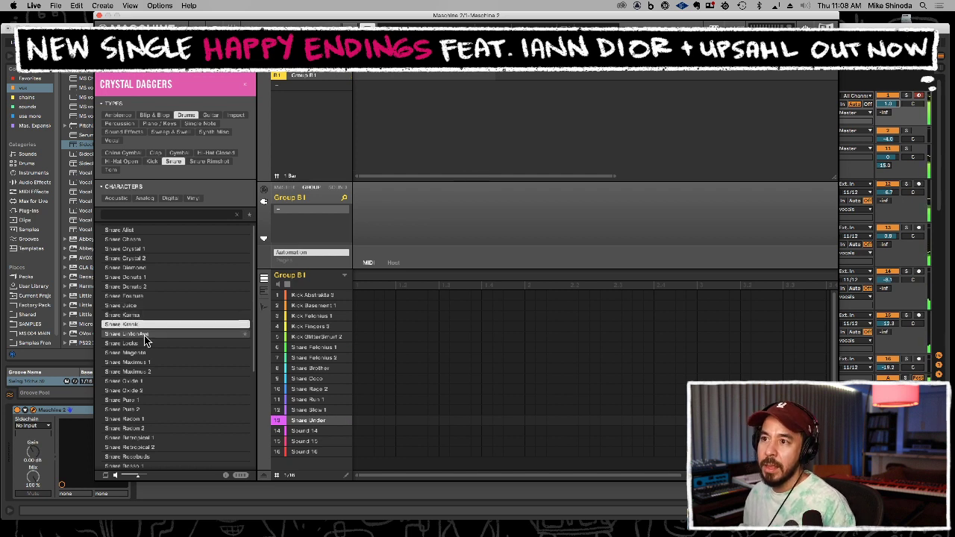
{"action": "left_click", "coordinate": [146, 354]}
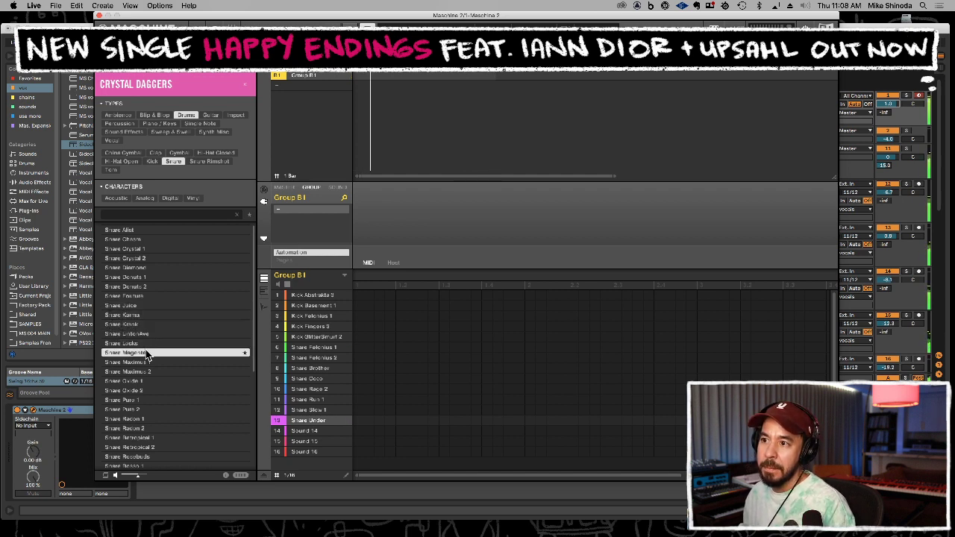
{"action": "key", "text": "Down"}
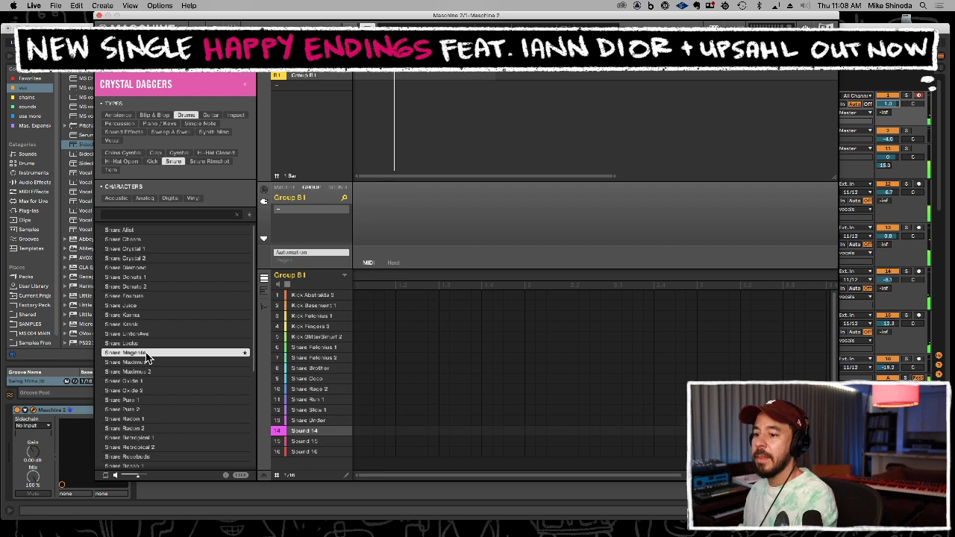
Audition the snares after Snare Magenta, loading Snare Oxide 1 into the fifteenth sound slot and Snare Pure 1 into the sixteenth
{"action": "left_click", "coordinate": [147, 362]}
{"action": "left_click", "coordinate": [149, 372]}
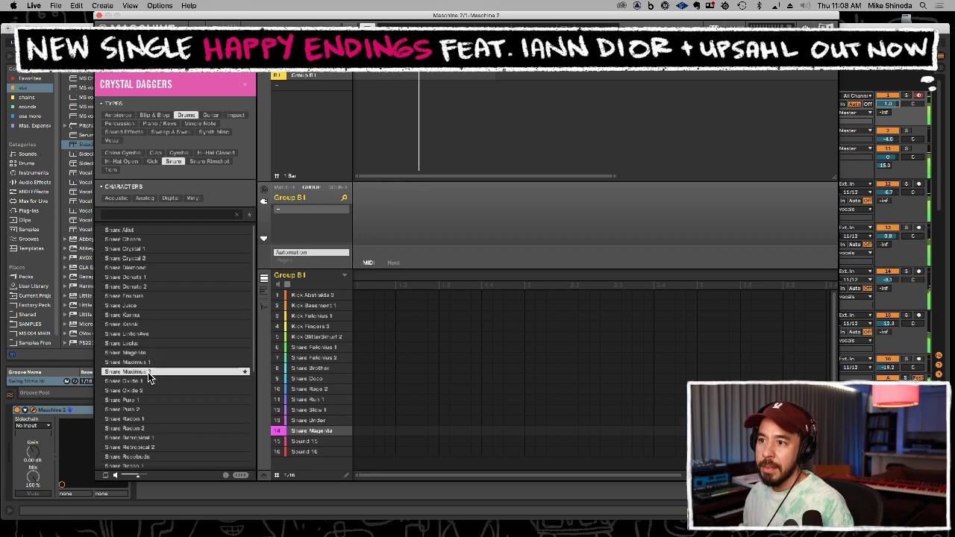
{"action": "left_click", "coordinate": [149, 381]}
{"action": "double_click", "coordinate": [150, 380]}
{"action": "key", "text": "Down"}
{"action": "key", "text": "Down"}
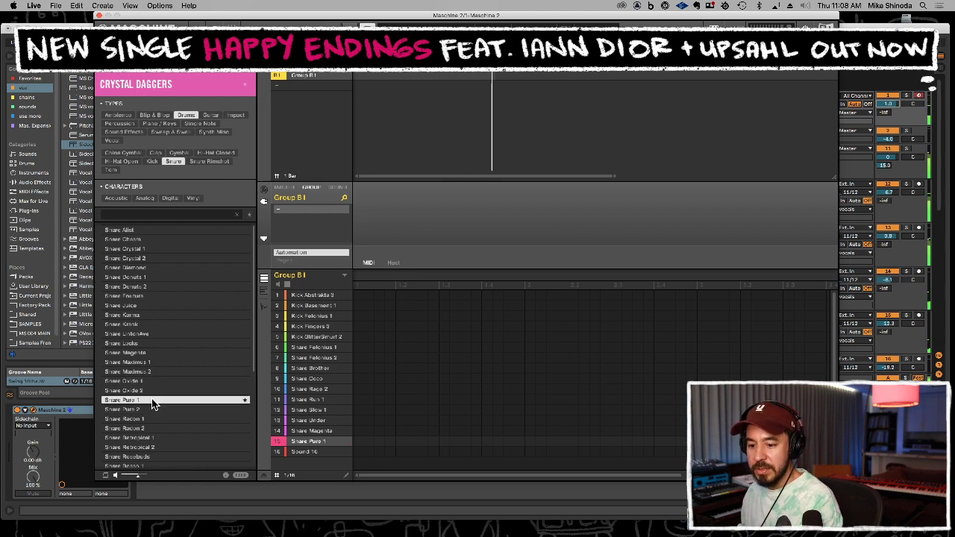
{"action": "key", "text": "Down"}
{"action": "key", "text": "Return"}
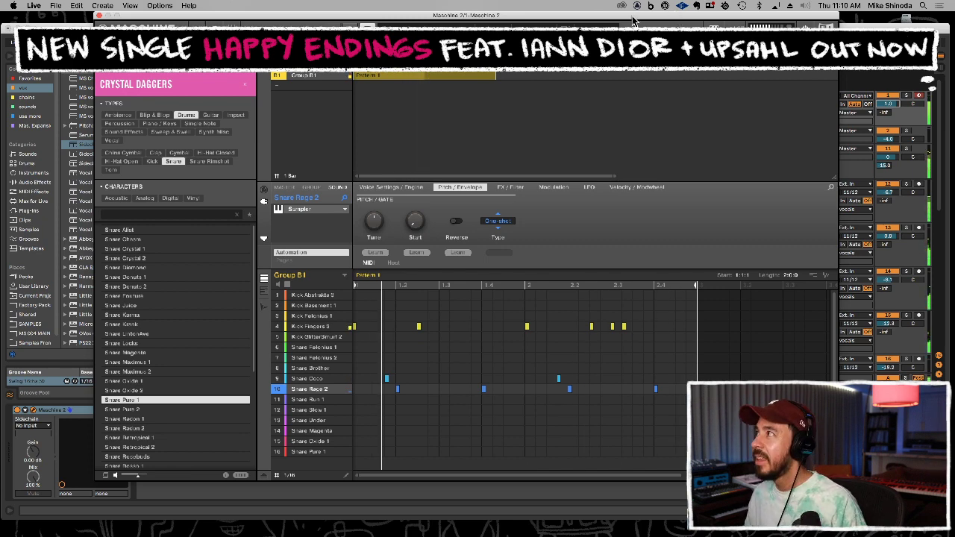
Return from the Maschine window to the Live arrangement and audition the beat, moving the insert mark to the second verse
{"action": "key", "text": "super+Tab"}
{"action": "left_click", "coordinate": [684, 164]}
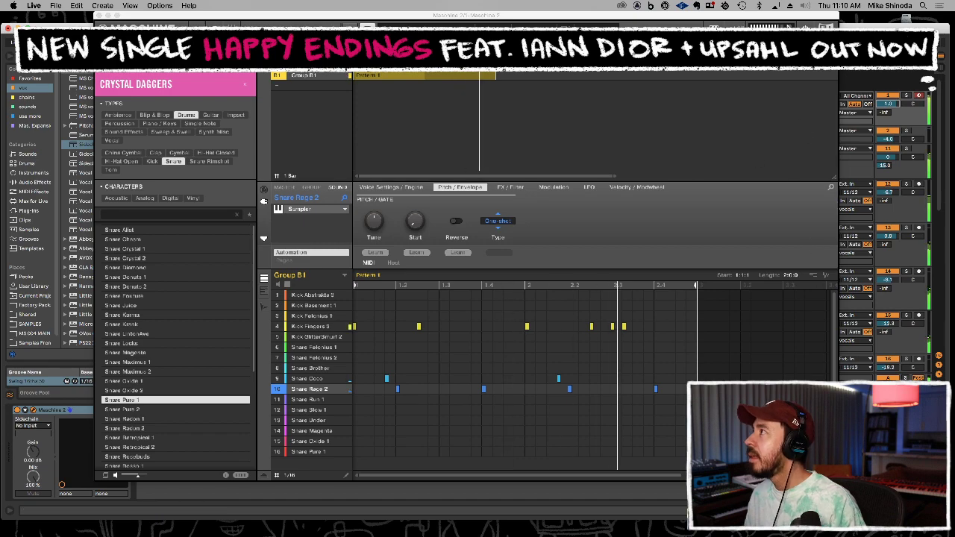
{"action": "left_click_drag", "start_coordinate": [785, 10], "coordinate": [705, 10]}
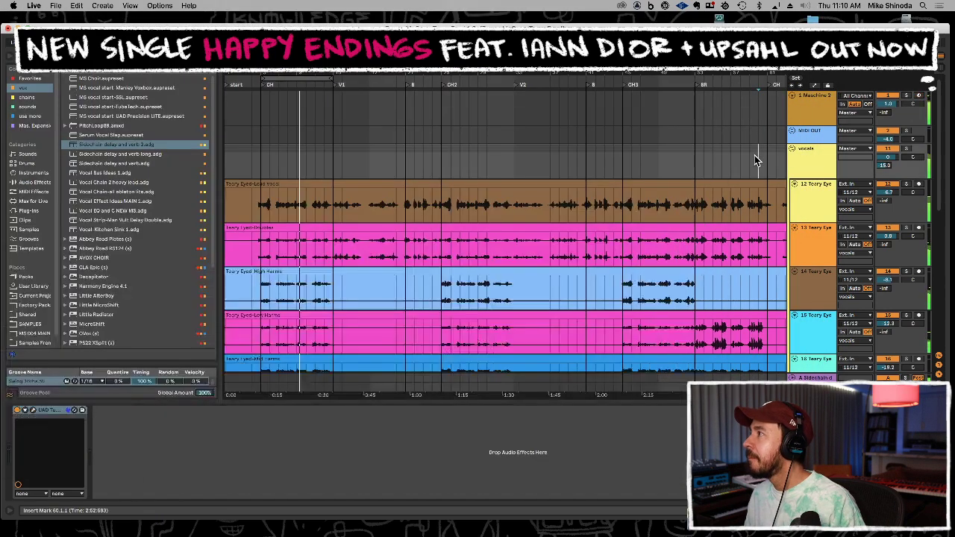
{"action": "left_click", "coordinate": [754, 159]}
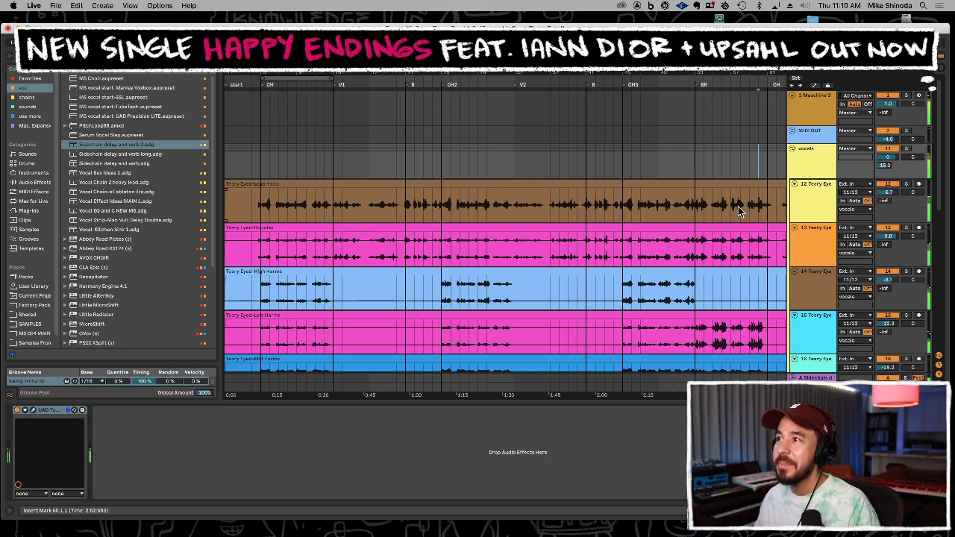
{"action": "left_click", "coordinate": [523, 183]}
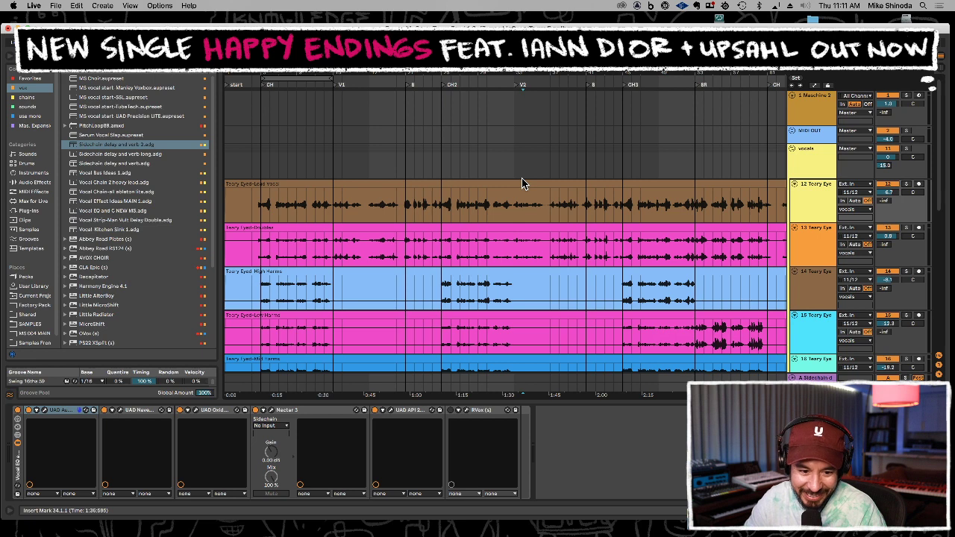
{"action": "key", "text": "space"}
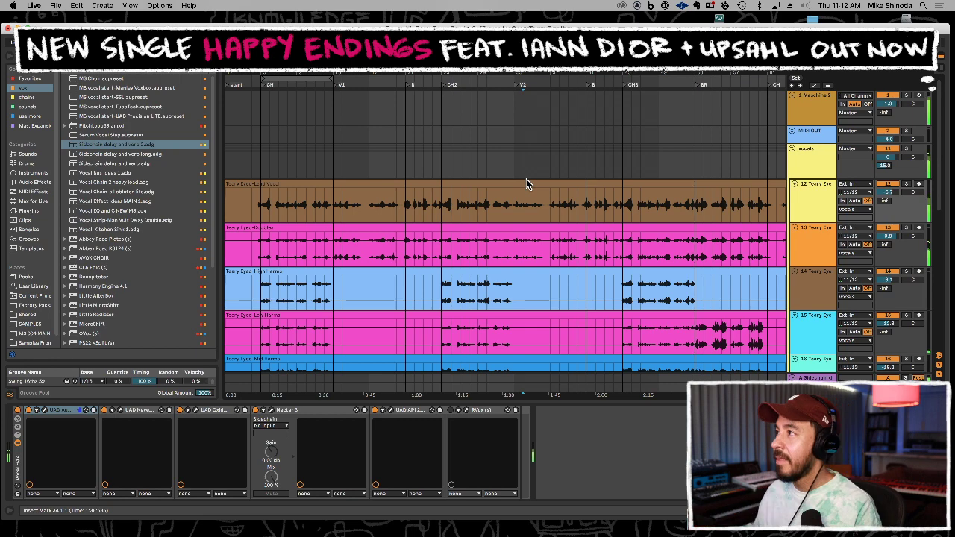
Check the Maschine pattern, then play the beat against the vocals from the start of the first chorus
{"action": "left_click", "coordinate": [266, 106]}
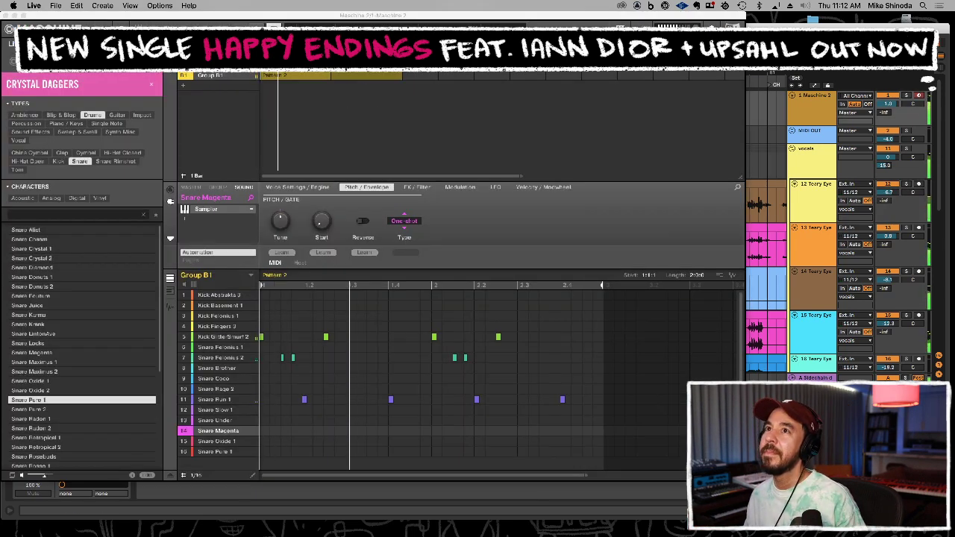
{"action": "left_click", "coordinate": [9, 29]}
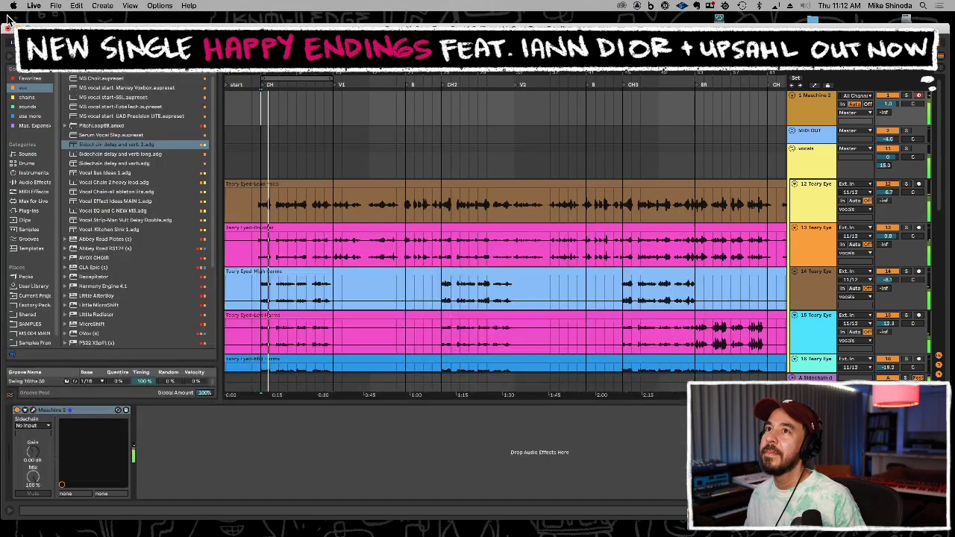
{"action": "left_click", "coordinate": [255, 164]}
{"action": "left_click", "coordinate": [261, 164]}
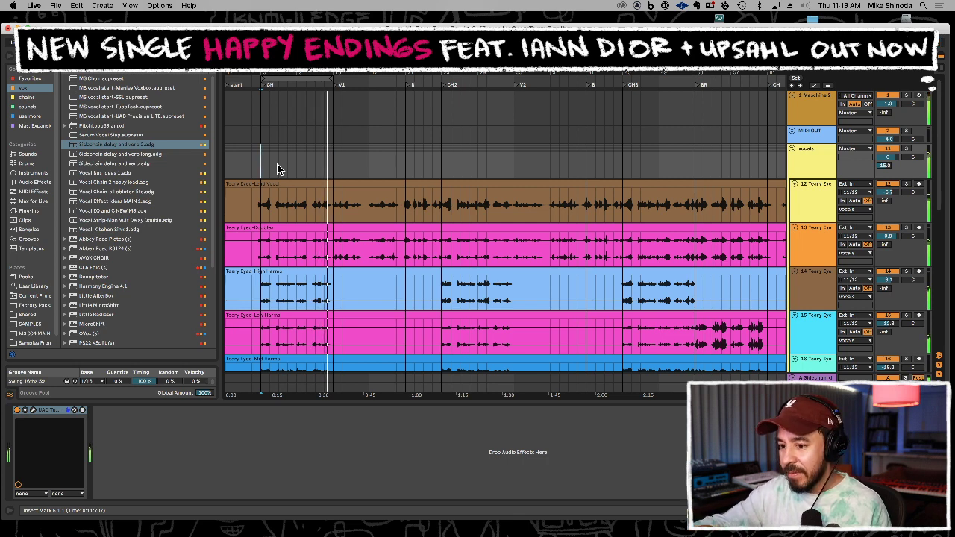
{"action": "key", "text": "space"}
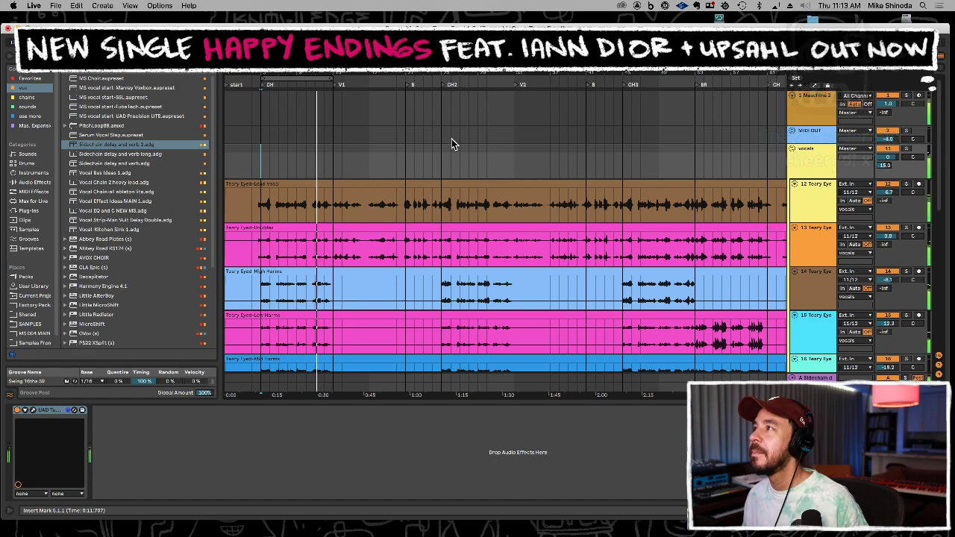
Fit the whole song in the arrangement timeline and replay the first chorus with the beat
{"action": "mouse_move", "coordinate": [463, 73]}
{"action": "left_mouse_down"}
{"action": "mouse_move", "coordinate": [462, 46]}
{"action": "mouse_move", "coordinate": [454, 51]}
{"action": "mouse_move", "coordinate": [464, 55]}
{"action": "left_mouse_up"}
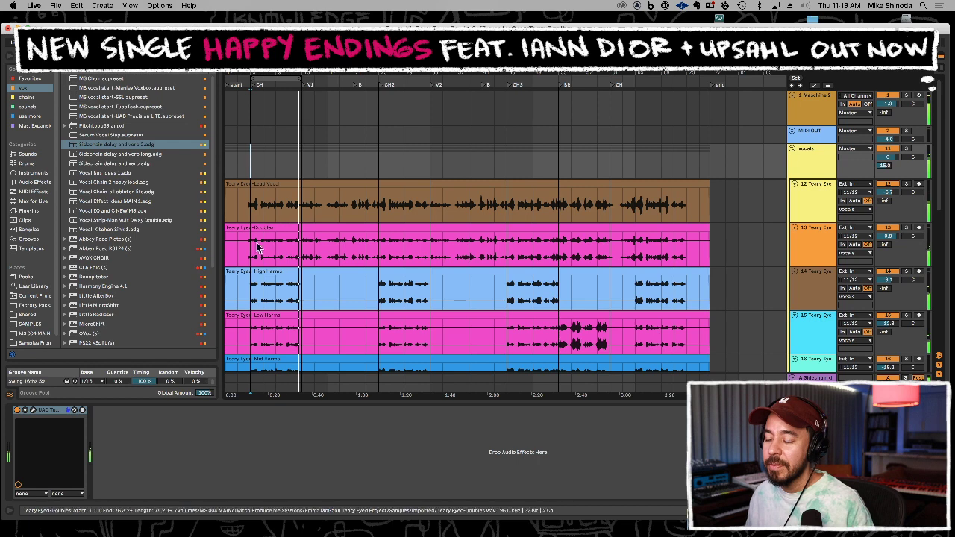
{"action": "key", "text": "space"}
{"action": "key", "text": "space"}
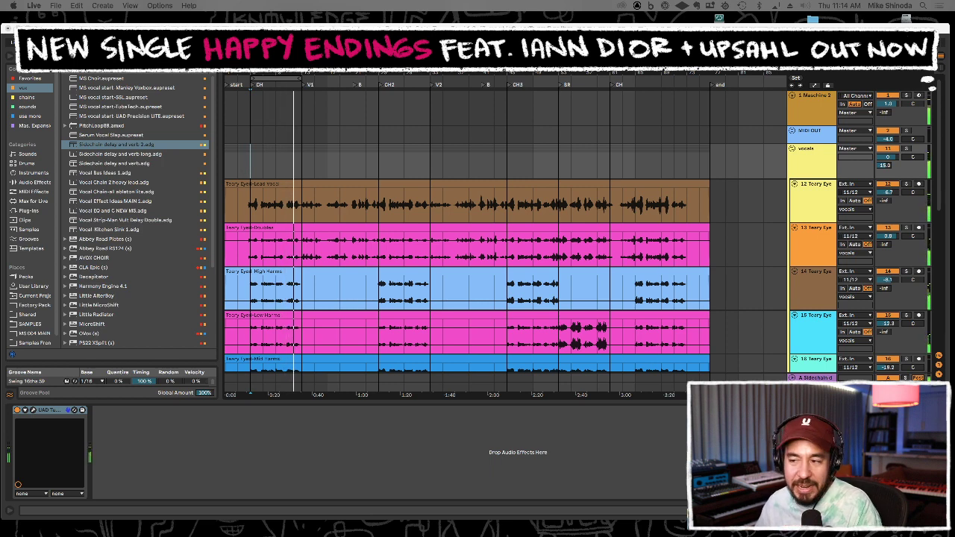
{"action": "mouse_move", "coordinate": [199, 524]}
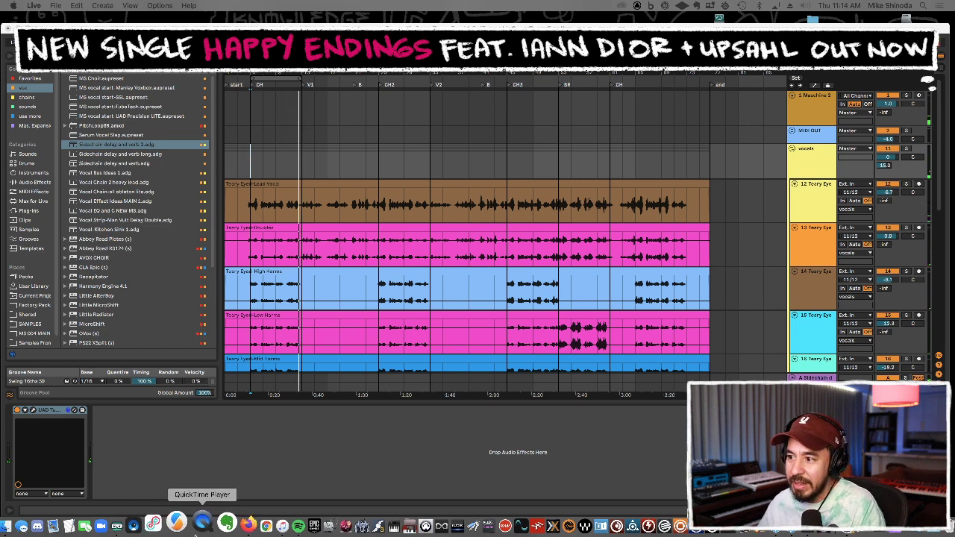
{"action": "left_click", "coordinate": [231, 524]}
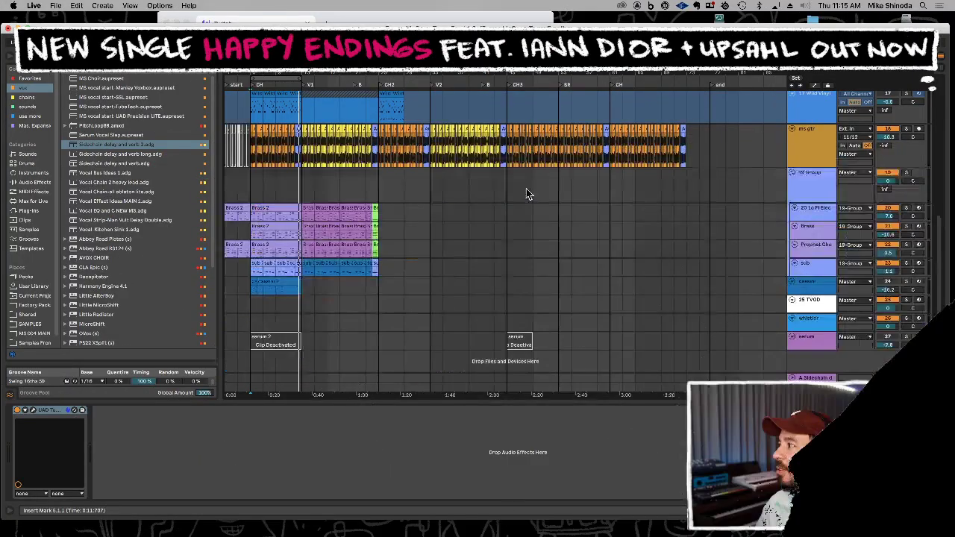
Find the MS Drums Ableton 2.adg drum rack in the User Library and load it onto a new MIDI track
{"action": "left_click", "coordinate": [44, 183]}
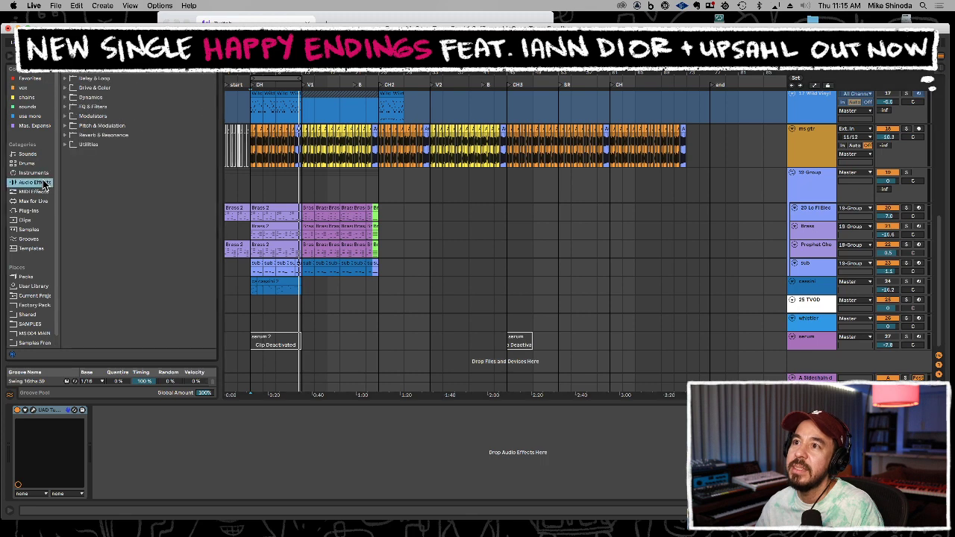
{"action": "left_click", "coordinate": [28, 315]}
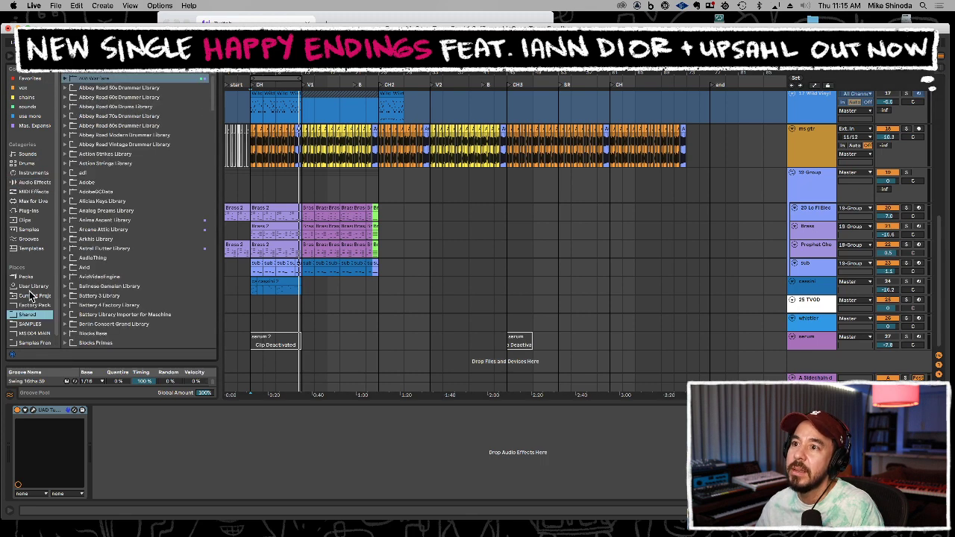
{"action": "left_click", "coordinate": [33, 287]}
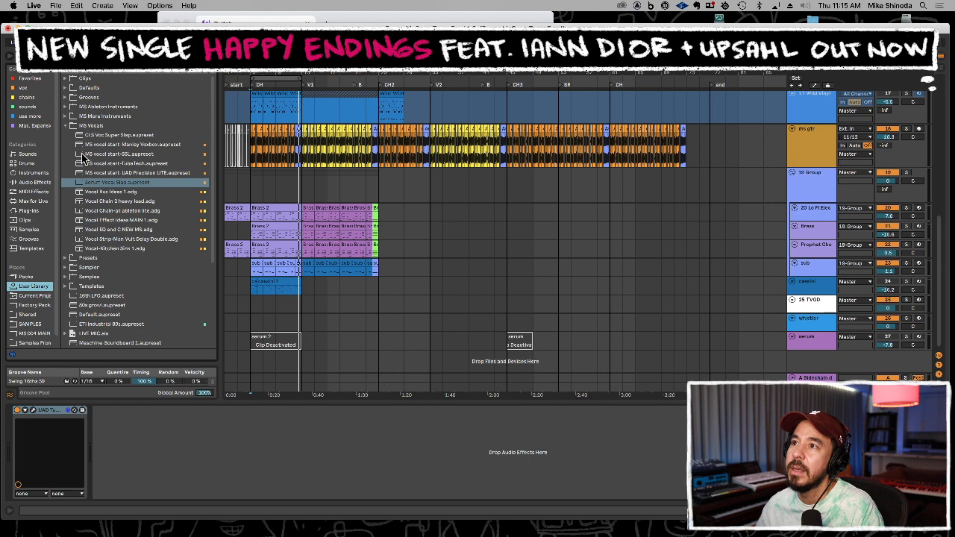
{"action": "left_click", "coordinate": [66, 127]}
{"action": "left_click", "coordinate": [65, 108]}
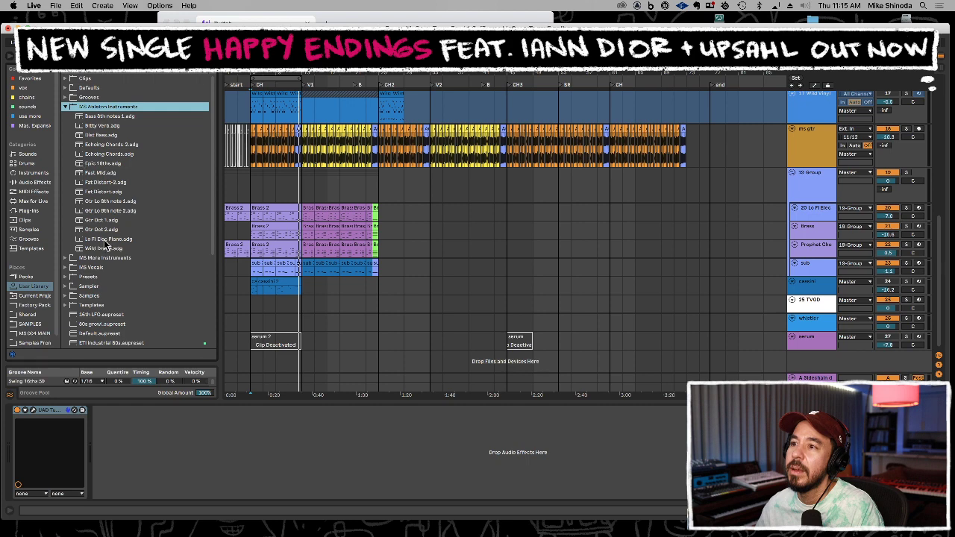
{"action": "scroll", "coordinate": [107, 243], "scroll_direction": "down", "scroll_amount": 1}
{"action": "scroll", "coordinate": [107, 243], "scroll_direction": "down", "scroll_amount": 3}
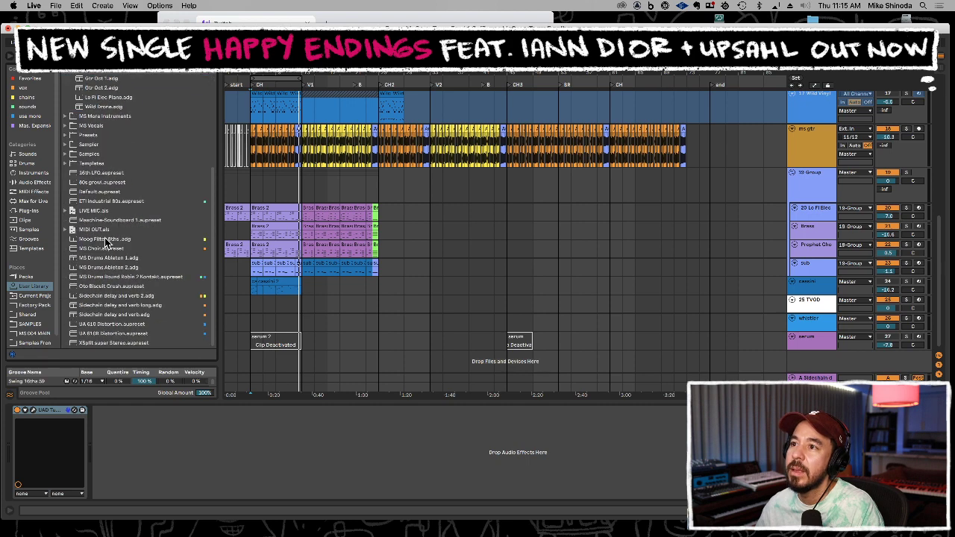
{"action": "left_click", "coordinate": [104, 266]}
{"action": "left_click_drag", "start_coordinate": [104, 267], "coordinate": [789, 371]}
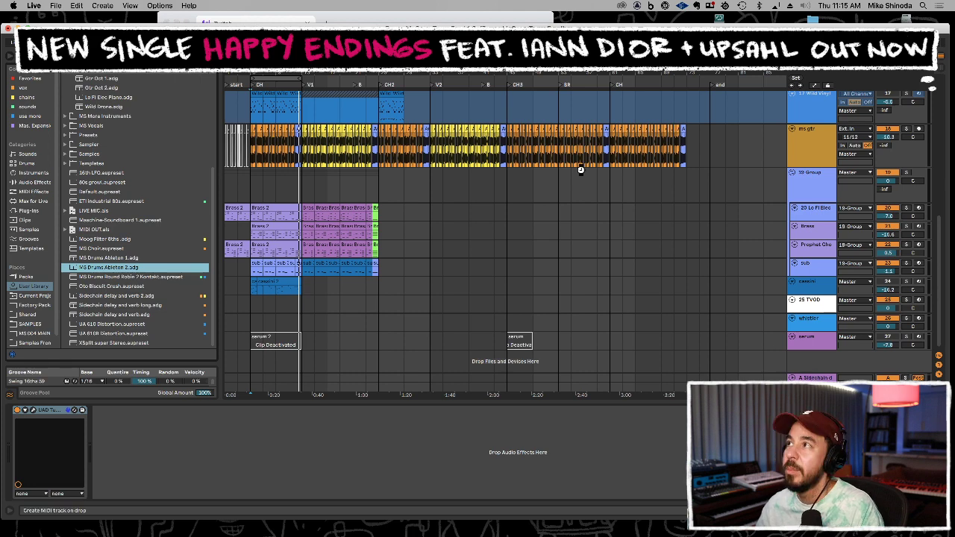
Switch to Chrome and check the Twitch poll between synthetic and organic
{"action": "left_click", "coordinate": [432, 21]}
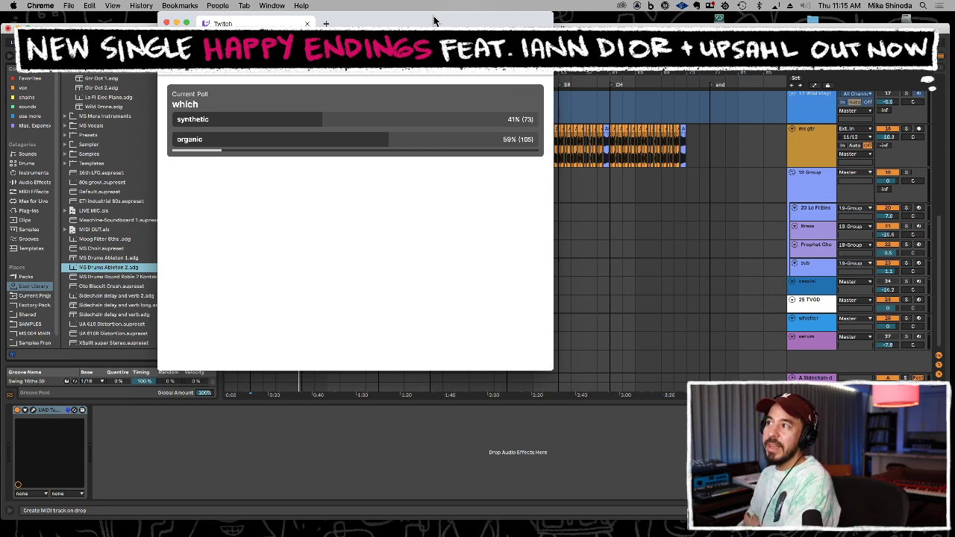
{"action": "left_click_drag", "start_coordinate": [420, 26], "coordinate": [420, 53]}
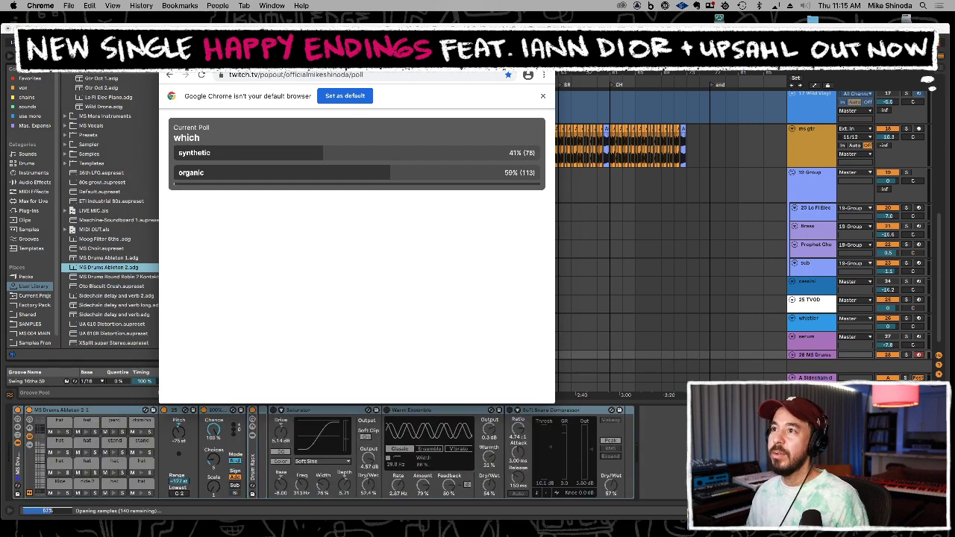
{"action": "key", "text": "super+shift+t"}
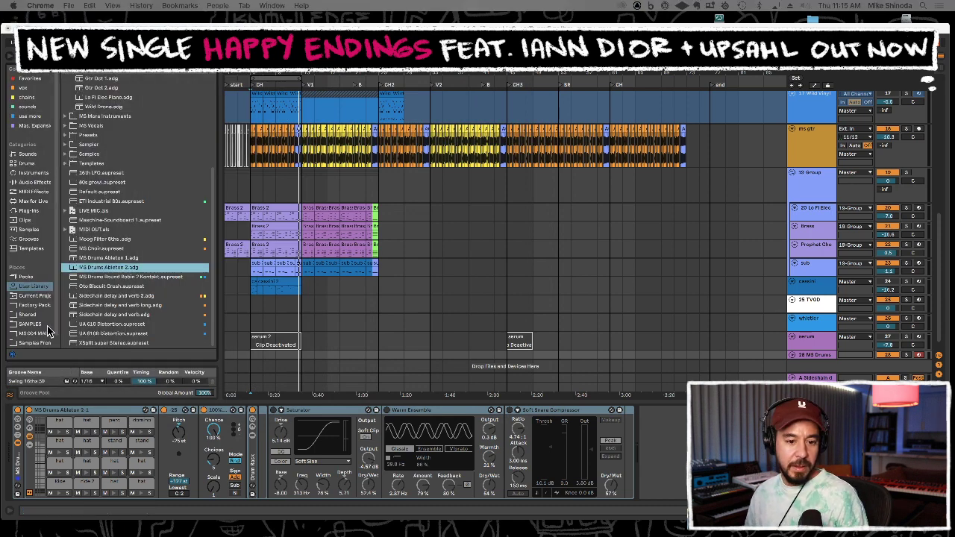
Add two audio tracks directly below the Maschine 2 track in the Live arrangement
{"action": "left_click", "coordinate": [460, 283]}
{"action": "scroll", "coordinate": [422, 261], "scroll_direction": "up", "scroll_amount": 5}
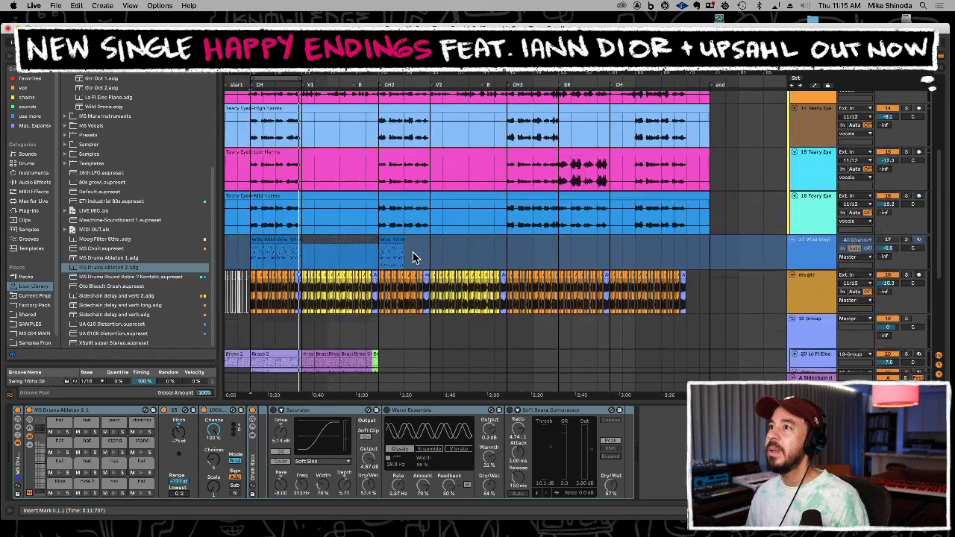
{"action": "scroll", "coordinate": [415, 254], "scroll_direction": "down", "scroll_amount": 5}
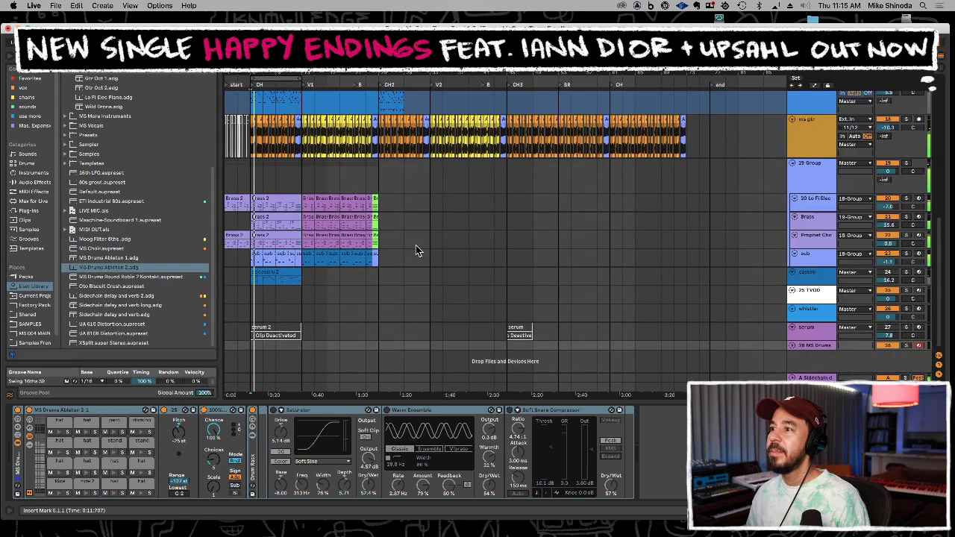
{"action": "scroll", "coordinate": [399, 251], "scroll_direction": "up", "scroll_amount": 10}
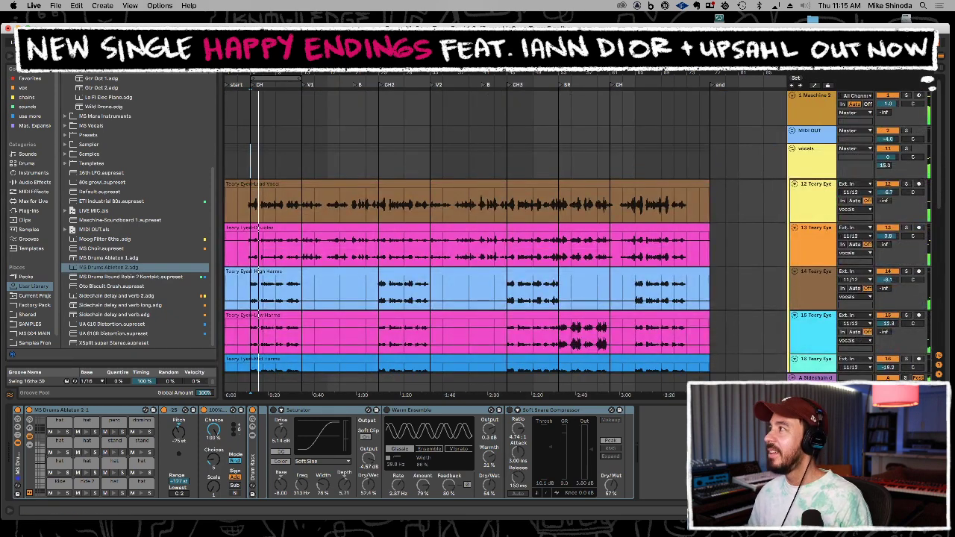
{"action": "left_click", "coordinate": [815, 103]}
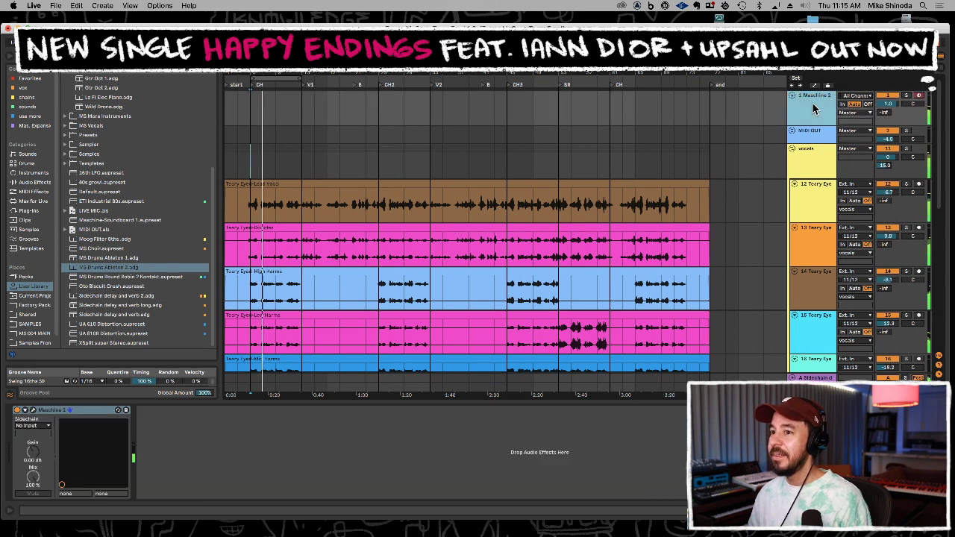
{"action": "key", "text": "super+shift+t"}
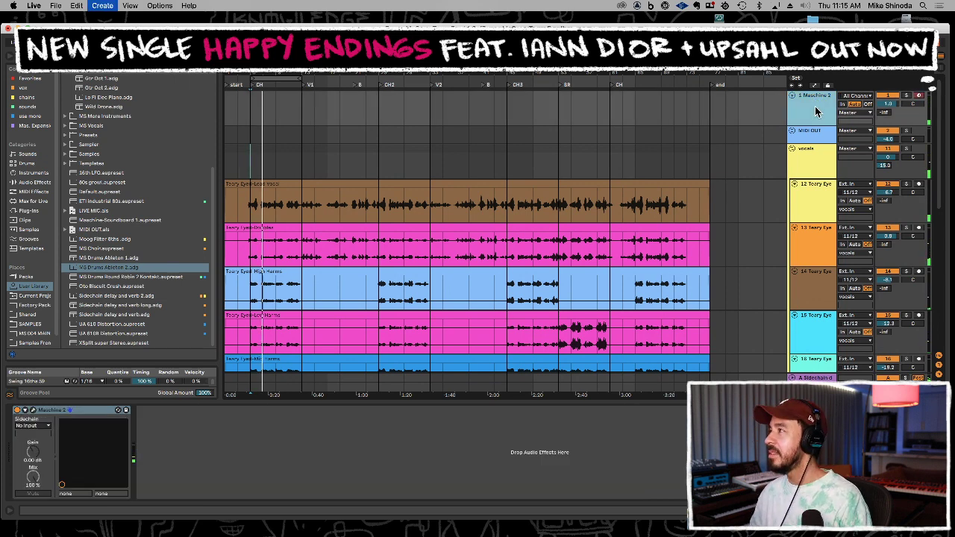
{"action": "key", "text": "super+t"}
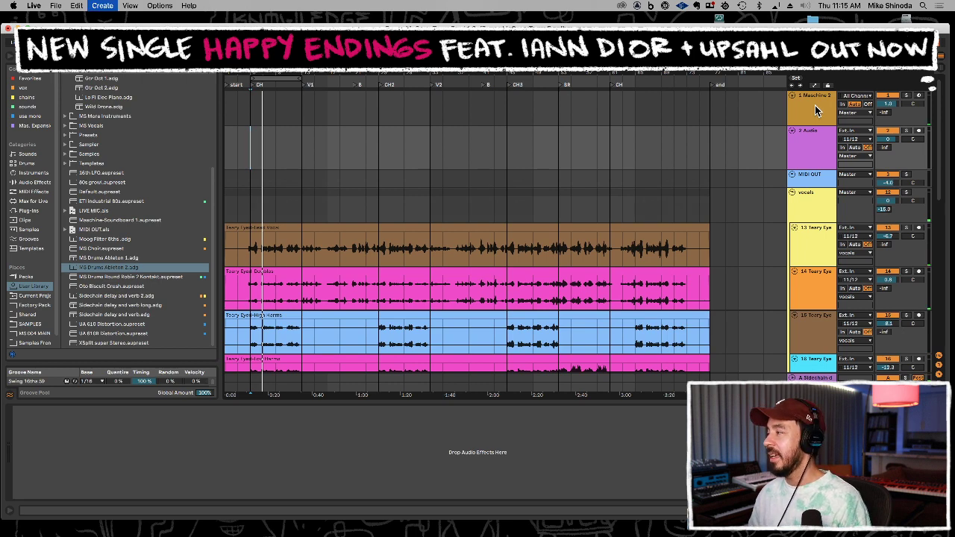
{"action": "key", "text": "super+t"}
Mute Snare Magenta in Maschine and export the kick-only Pattern 2 as audio onto the first new track, past the song's end
{"action": "left_click", "coordinate": [816, 104]}
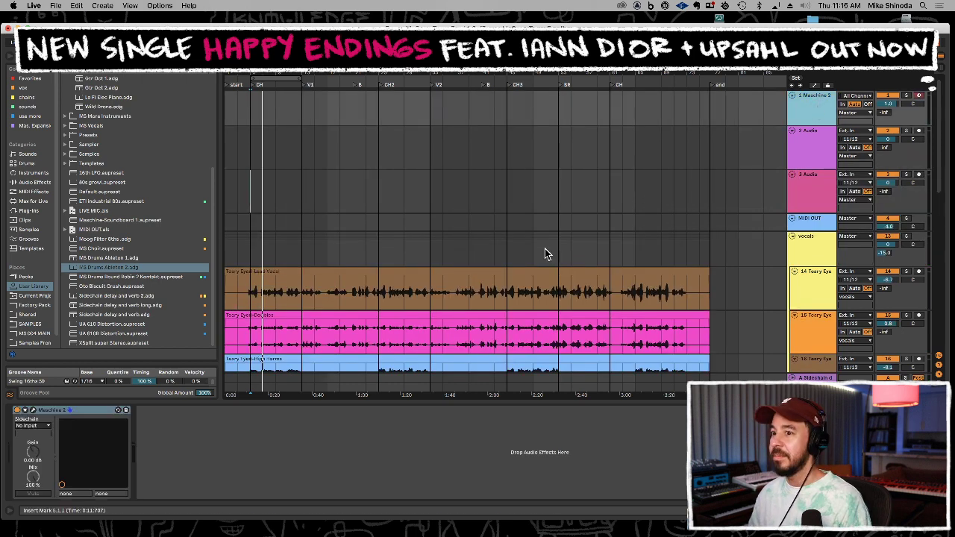
{"action": "left_click", "coordinate": [33, 409]}
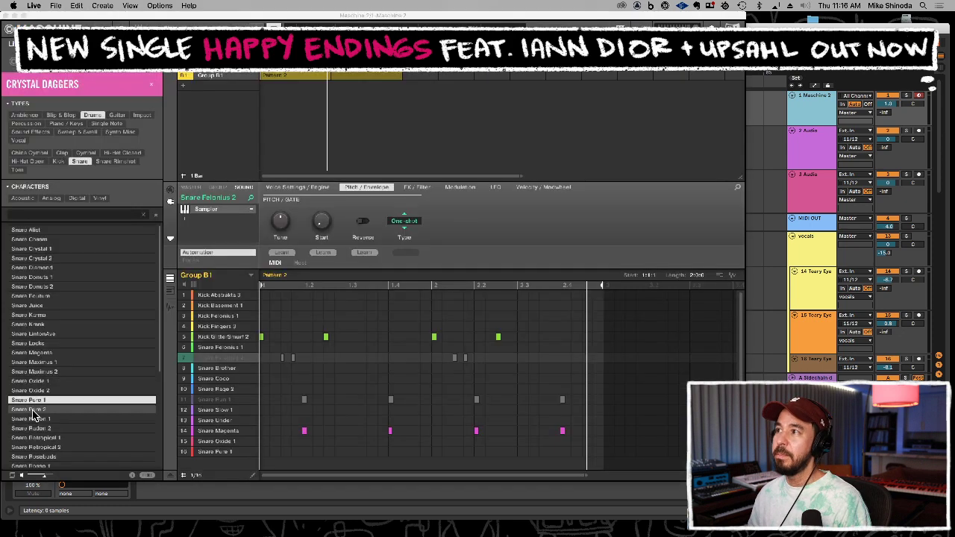
{"action": "left_click", "coordinate": [187, 431]}
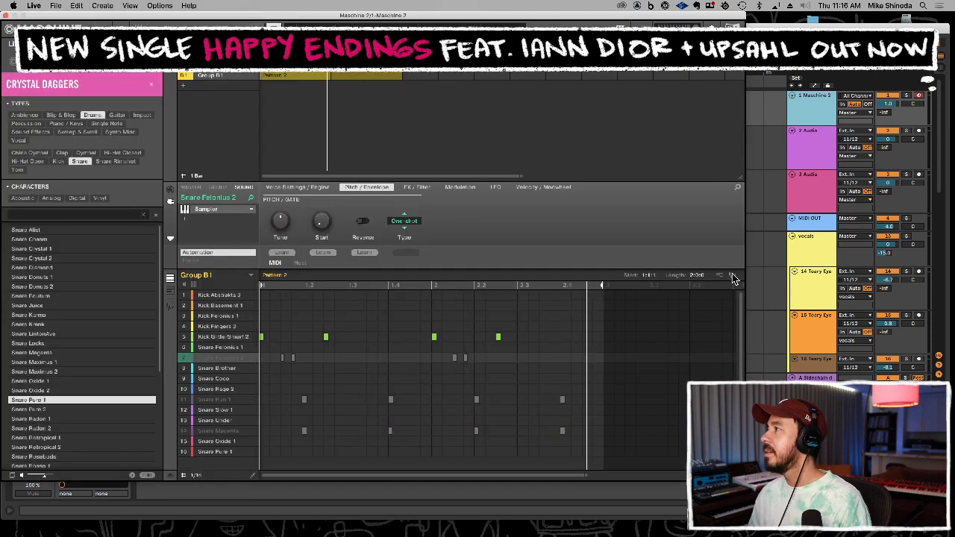
{"action": "left_click", "coordinate": [823, 110]}
{"action": "left_click", "coordinate": [823, 111]}
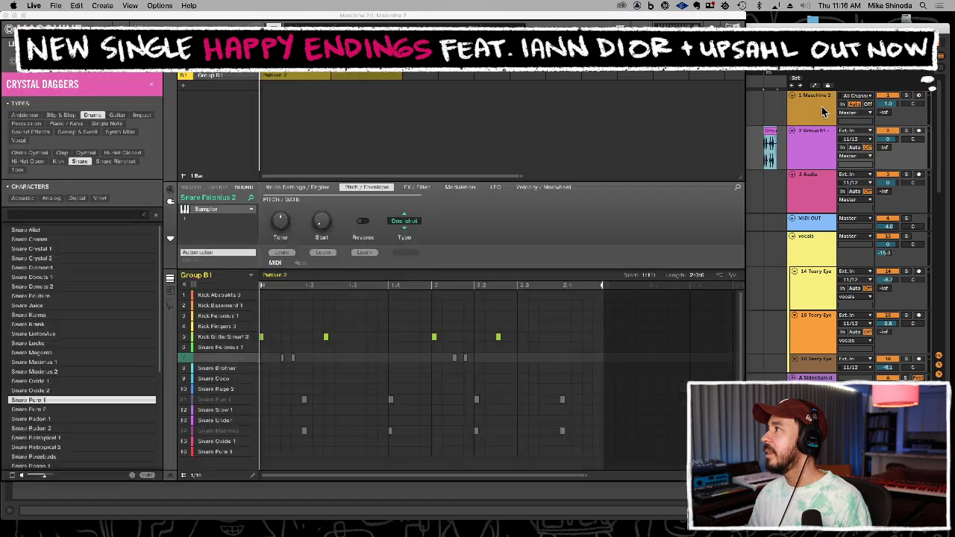
Mute the GlitterSmurf 2 kick instead of Snare Magenta and export the snare-only Pattern 2 as audio onto the second new track
{"action": "left_click", "coordinate": [184, 430]}
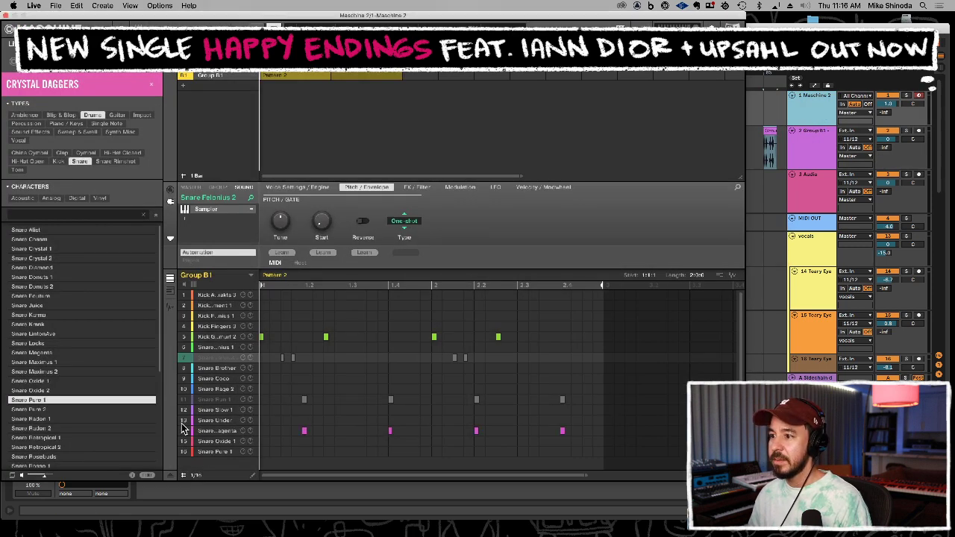
{"action": "left_click", "coordinate": [184, 339]}
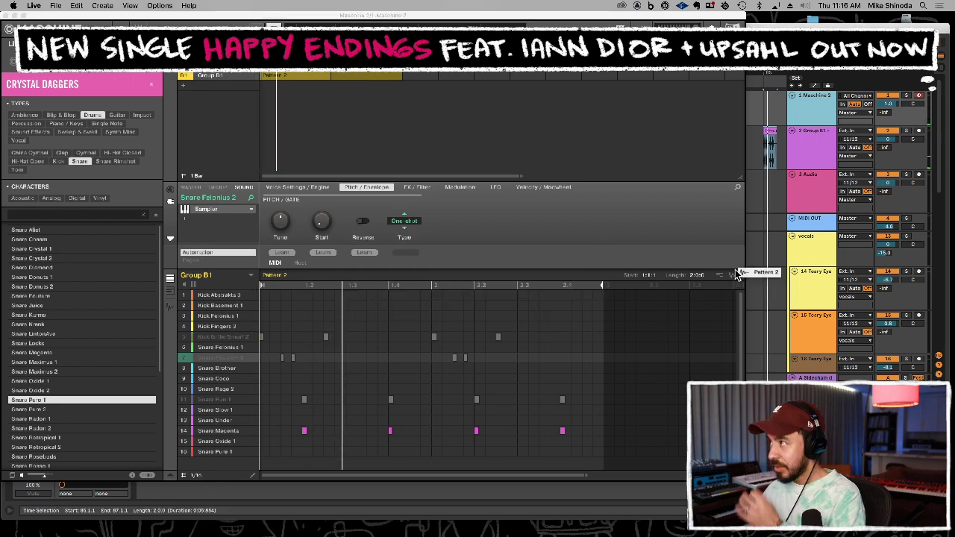
{"action": "left_click", "coordinate": [768, 204]}
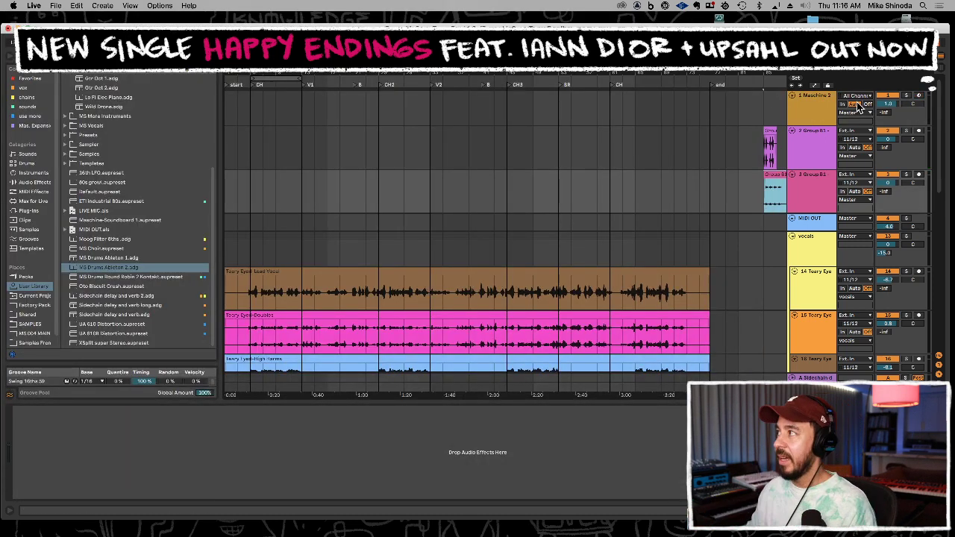
Duplicate the two-bar kick clip directly after itself in the area past the song's end
{"action": "left_click_drag", "start_coordinate": [776, 71], "coordinate": [657, 156]}
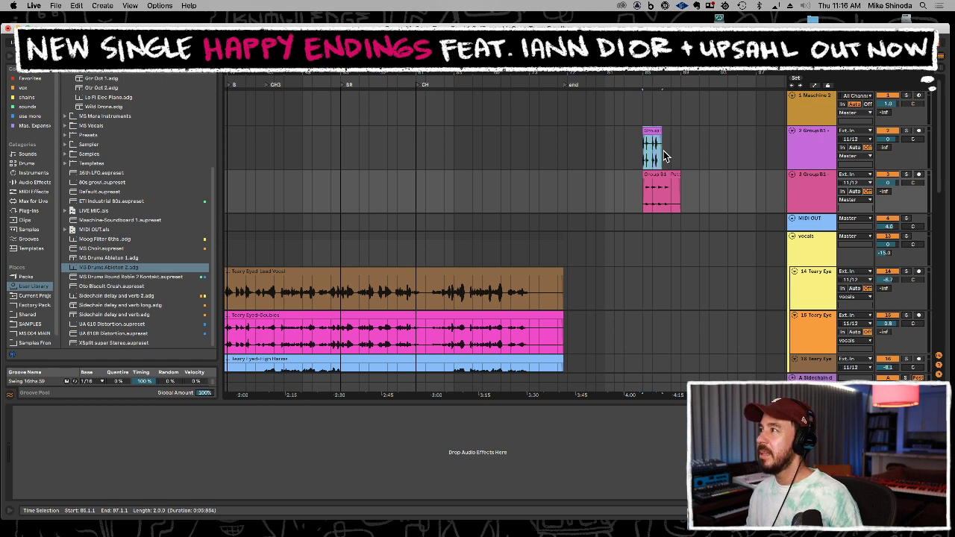
{"action": "key", "text": "super+d"}
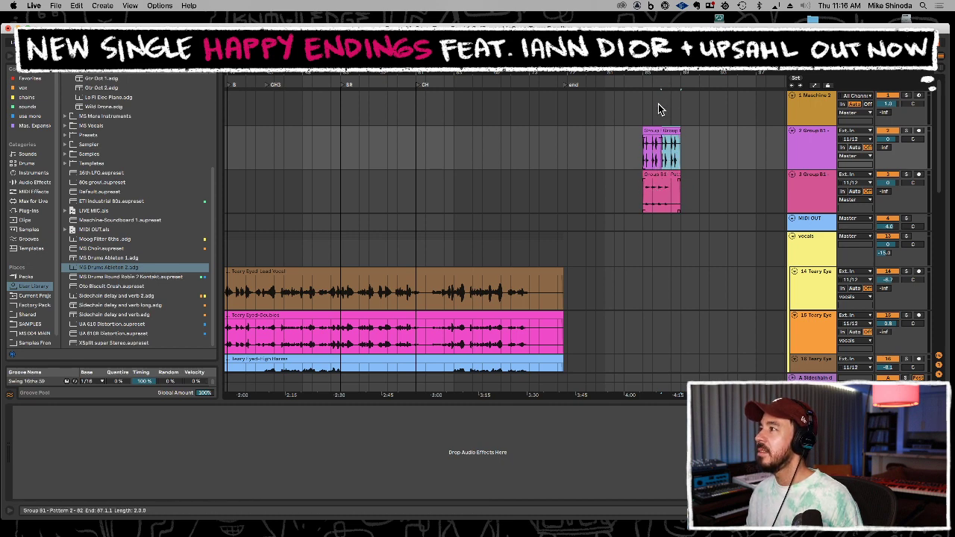
{"action": "left_click_drag", "start_coordinate": [671, 71], "coordinate": [671, 138]}
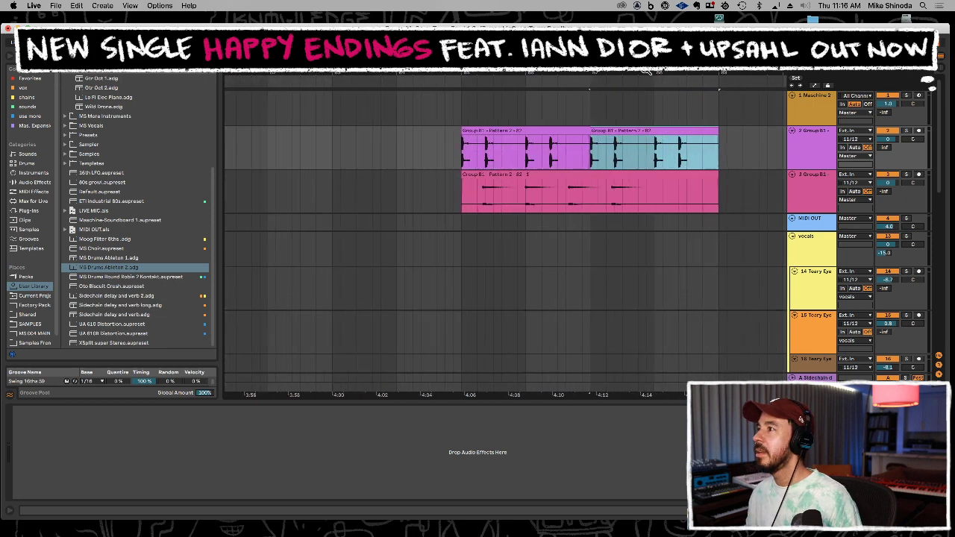
Turn off Warp on the snare clip and the first kick clip, and play them together
{"action": "left_click", "coordinate": [563, 174]}
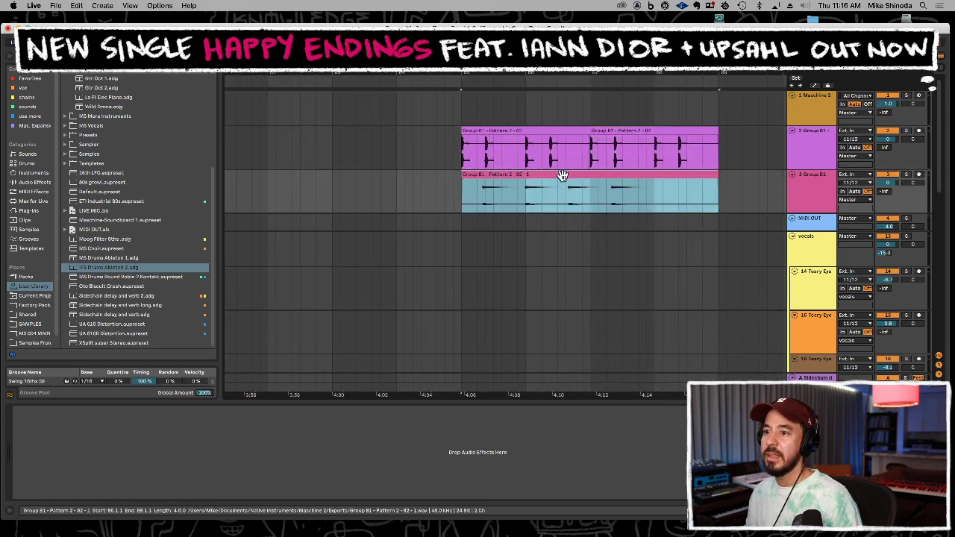
{"action": "double_click", "coordinate": [563, 175]}
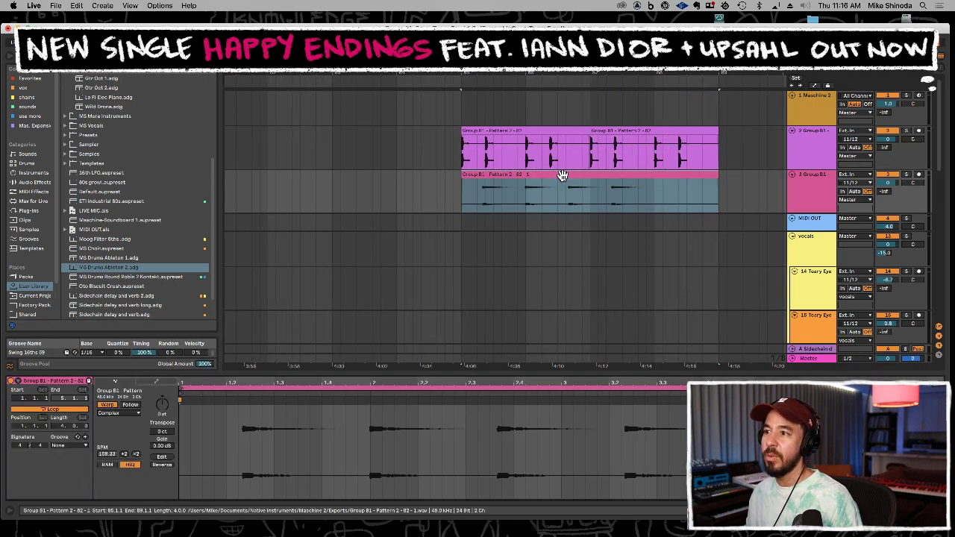
{"action": "left_click", "coordinate": [108, 406]}
{"action": "key", "text": "space"}
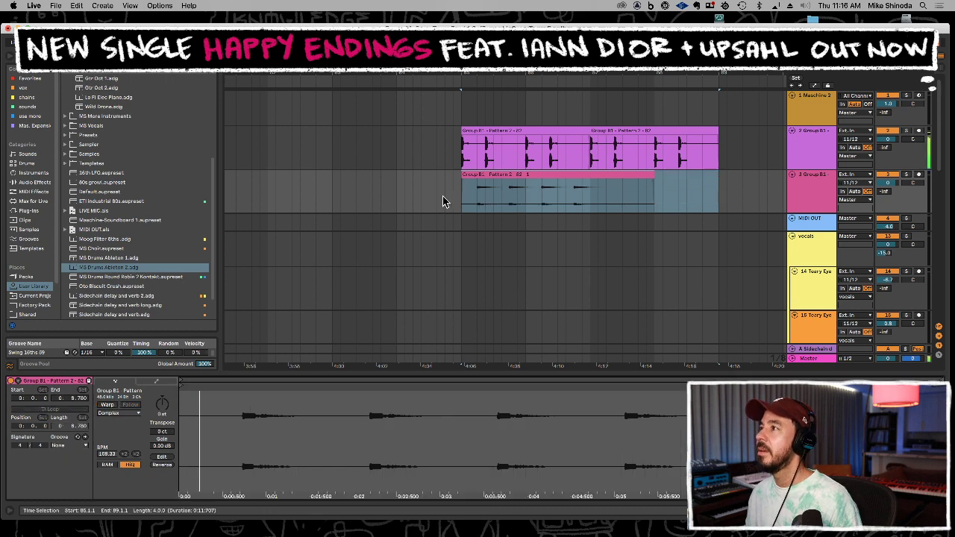
{"action": "left_click", "coordinate": [497, 130]}
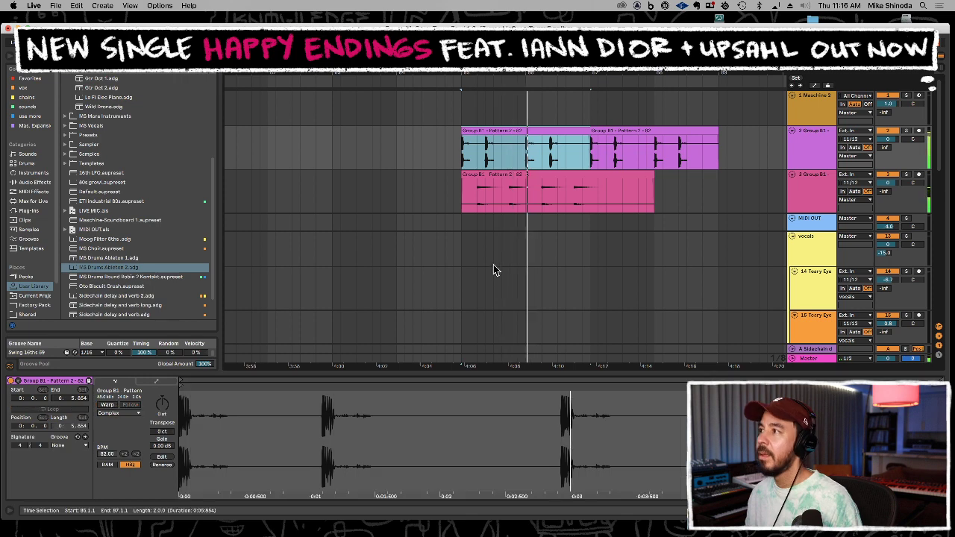
Stop playback and duplicate the snare clip's four-hit section starting at 85.2.1 directly after itself
{"action": "left_click", "coordinate": [554, 206]}
{"action": "key", "text": "space"}
{"action": "left_click_drag", "start_coordinate": [476, 198], "coordinate": [595, 196]}
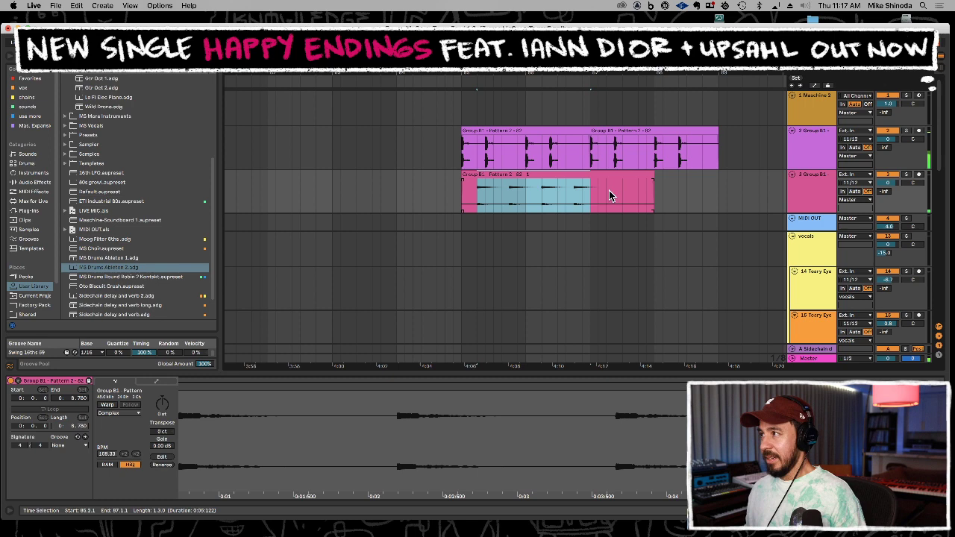
{"action": "left_click_drag", "start_coordinate": [609, 196], "coordinate": [612, 195]}
{"action": "key", "text": "ctrl+d"}
Cut the four kick and snare clips and paste them at 5.1.1, the start of the first chorus
{"action": "left_click_drag", "start_coordinate": [532, 72], "coordinate": [532, 41]}
{"action": "left_click", "coordinate": [506, 157], "text": "shift"}
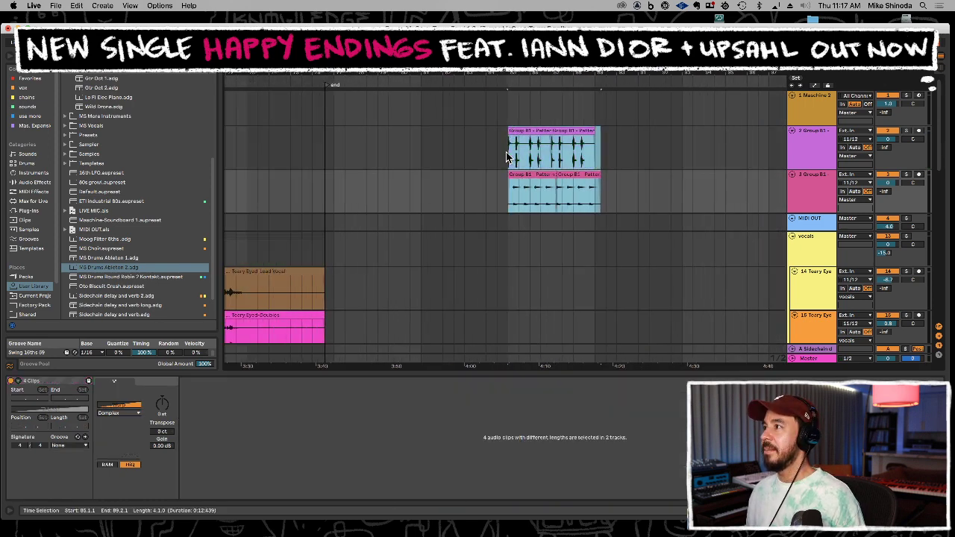
{"action": "key", "text": "super+j"}
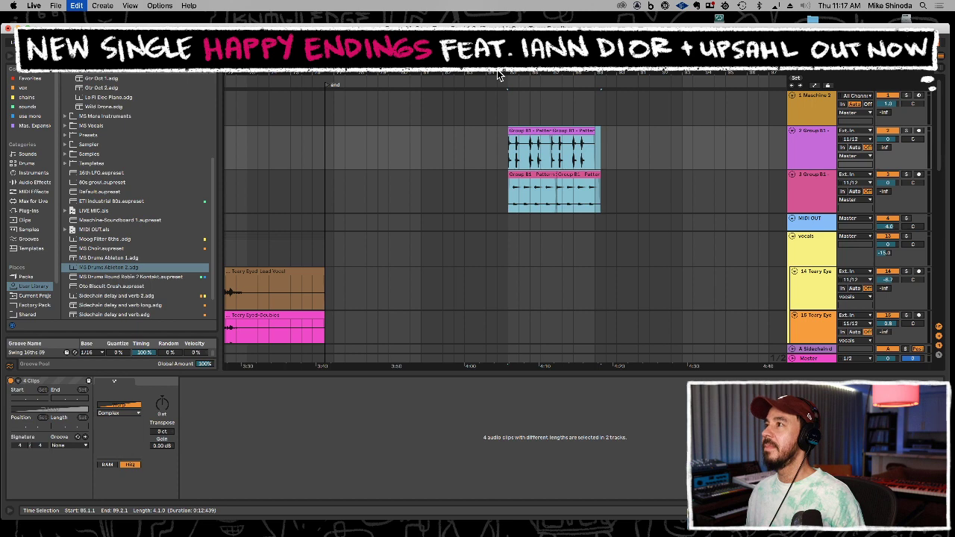
{"action": "key", "text": "super+x"}
{"action": "left_click_drag", "start_coordinate": [497, 72], "coordinate": [578, 41]}
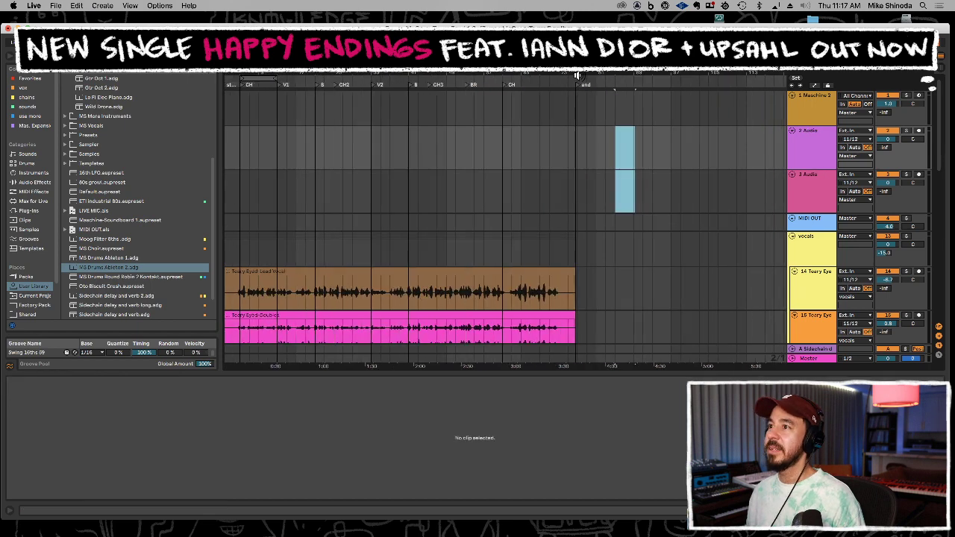
{"action": "left_click_drag", "start_coordinate": [242, 160], "coordinate": [259, 192]}
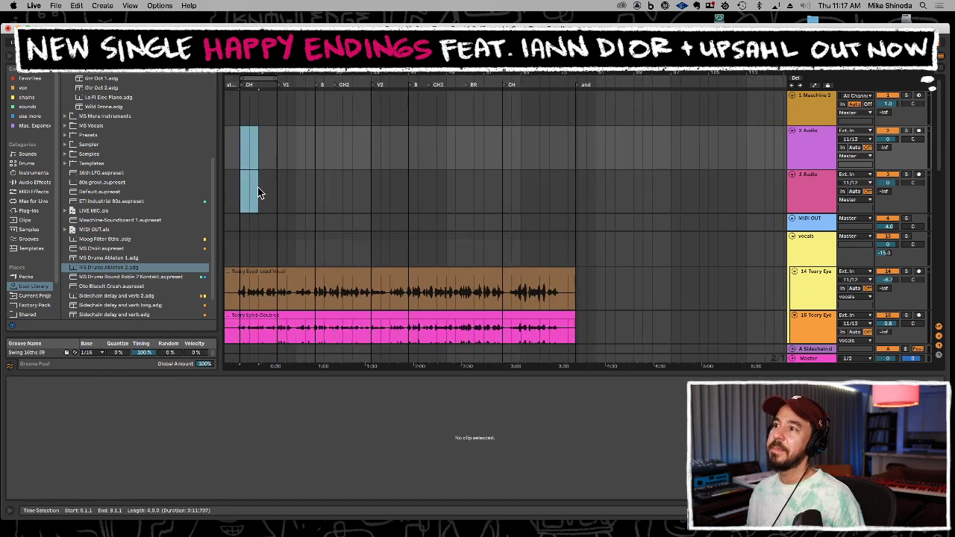
{"action": "key", "text": "super+v"}
Play the chorus and duplicate the kick and snare section starting at 7.1.1 until the beat reaches the V1 marker
{"action": "key", "text": "space"}
{"action": "left_click_drag", "start_coordinate": [251, 73], "coordinate": [251, 120]}
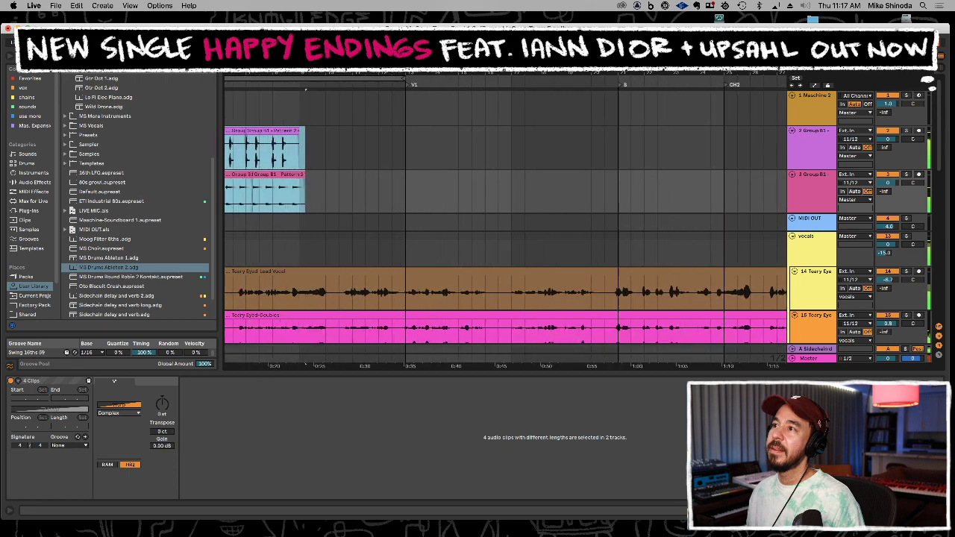
{"action": "left_click_drag", "start_coordinate": [385, 150], "coordinate": [431, 189]}
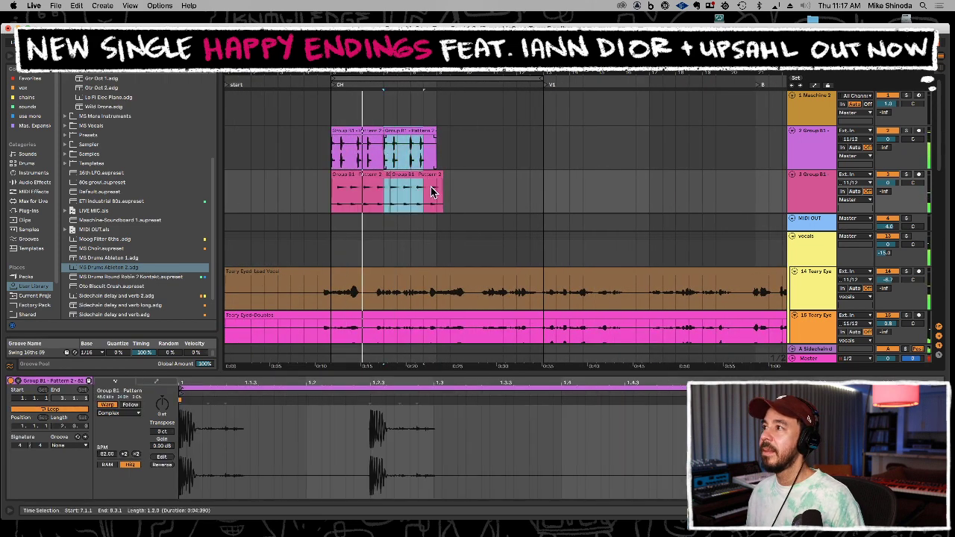
{"action": "key", "text": "ctrl+d"}
{"action": "key", "text": "ctrl+d"}
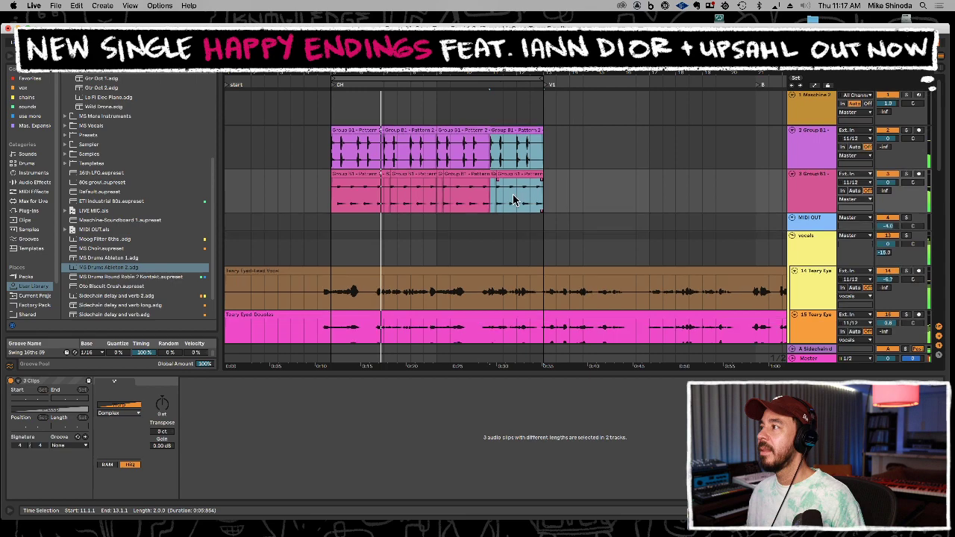
Enlarge the MS Drums track's lane in the arrangement and stop playback
{"action": "scroll", "coordinate": [512, 194], "scroll_direction": "down", "scroll_amount": 15}
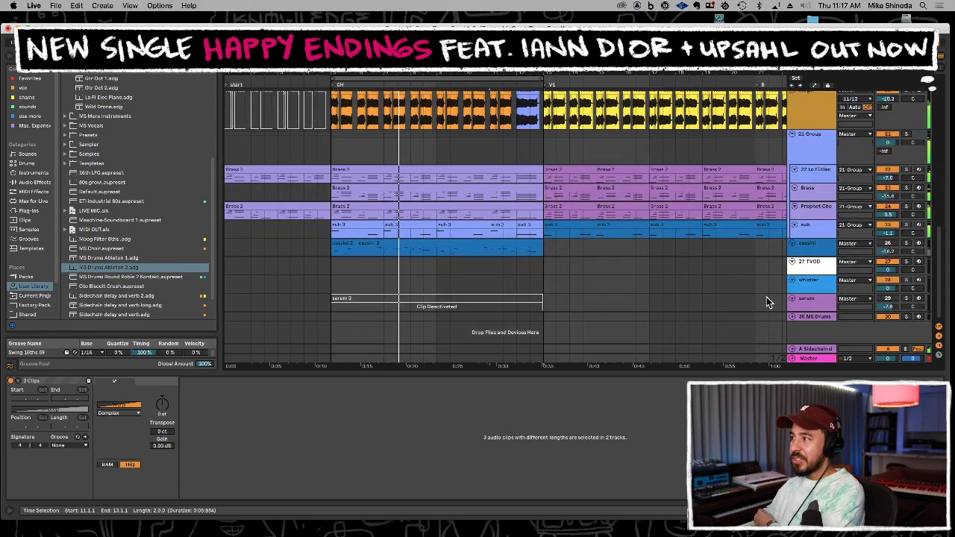
{"action": "left_click_drag", "start_coordinate": [808, 324], "coordinate": [806, 351]}
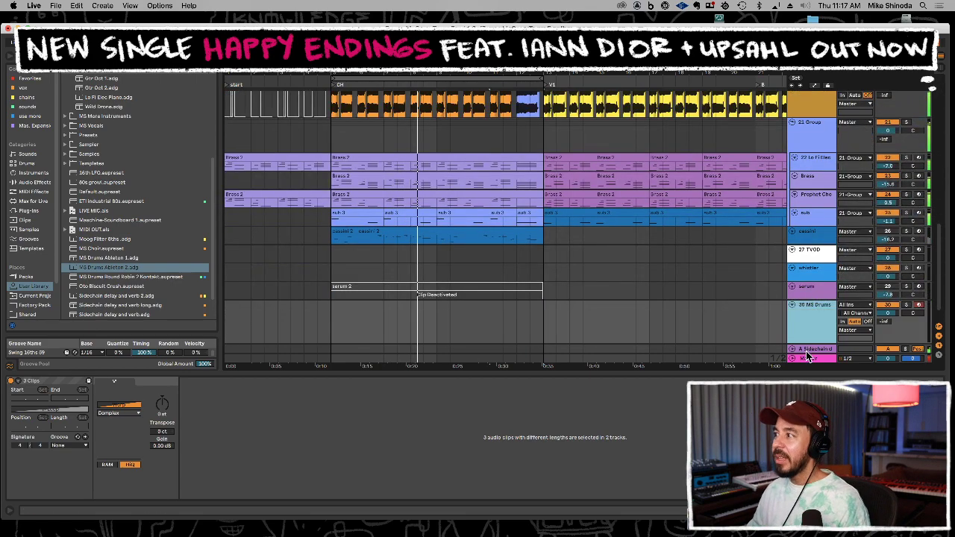
{"action": "scroll", "coordinate": [612, 293], "scroll_direction": "down", "scroll_amount": 2}
{"action": "key", "text": "space"}
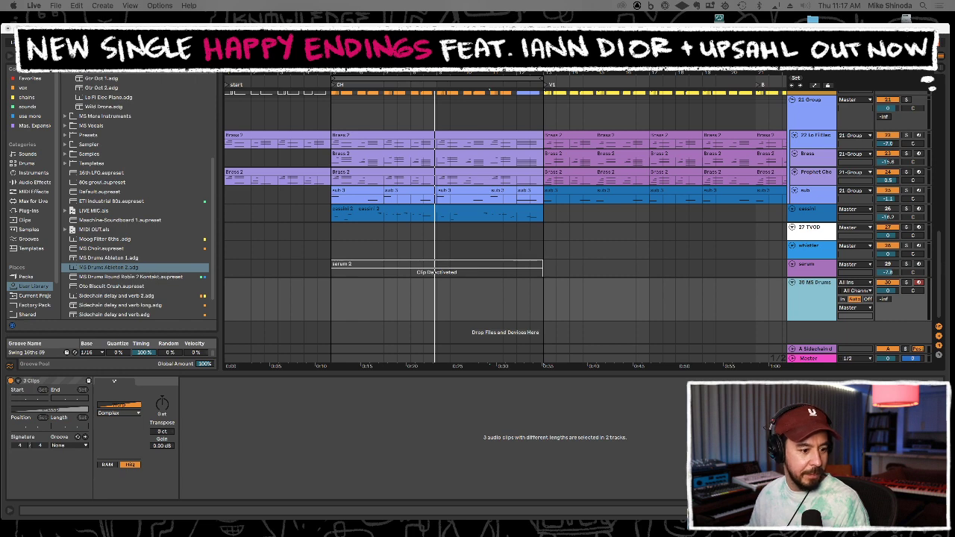
Play from the chorus start and record a hi-hat MIDI pattern onto the MS Drums track
{"action": "left_click", "coordinate": [333, 252]}
{"action": "key", "text": "space"}
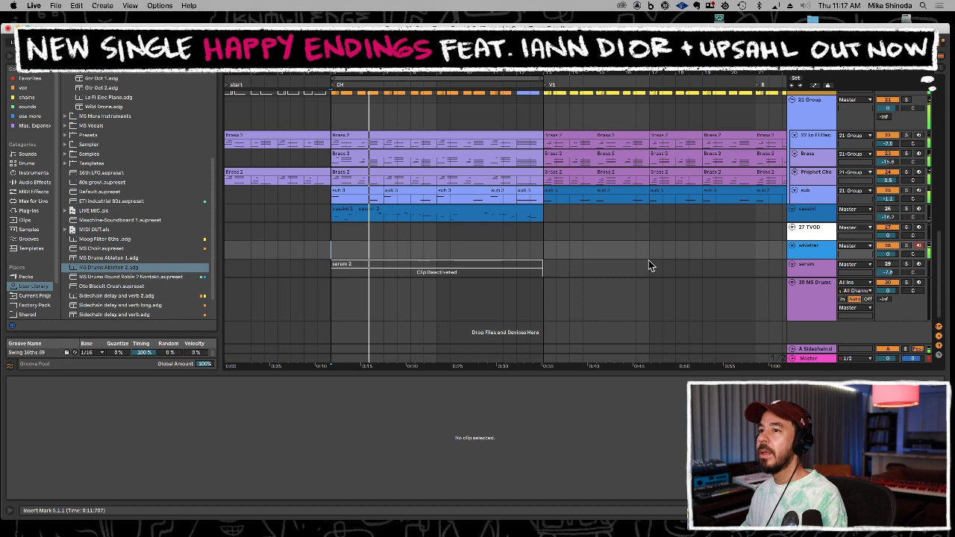
{"action": "left_click", "coordinate": [828, 302]}
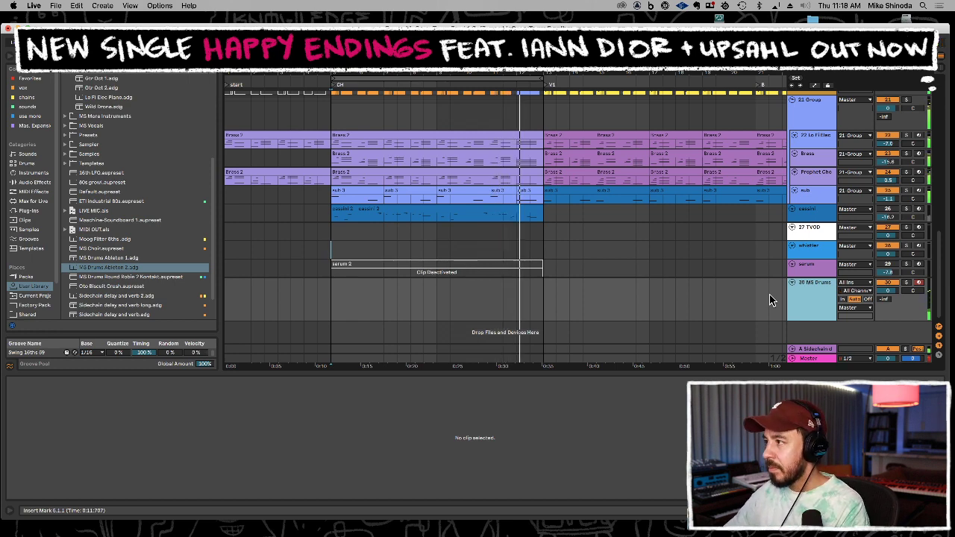
{"action": "key", "text": "F9"}
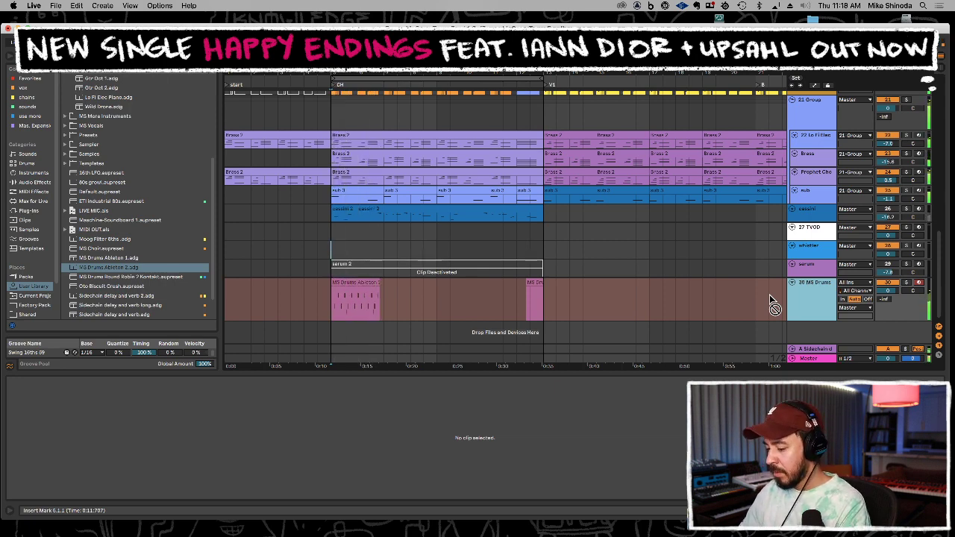
{"action": "key", "text": "space"}
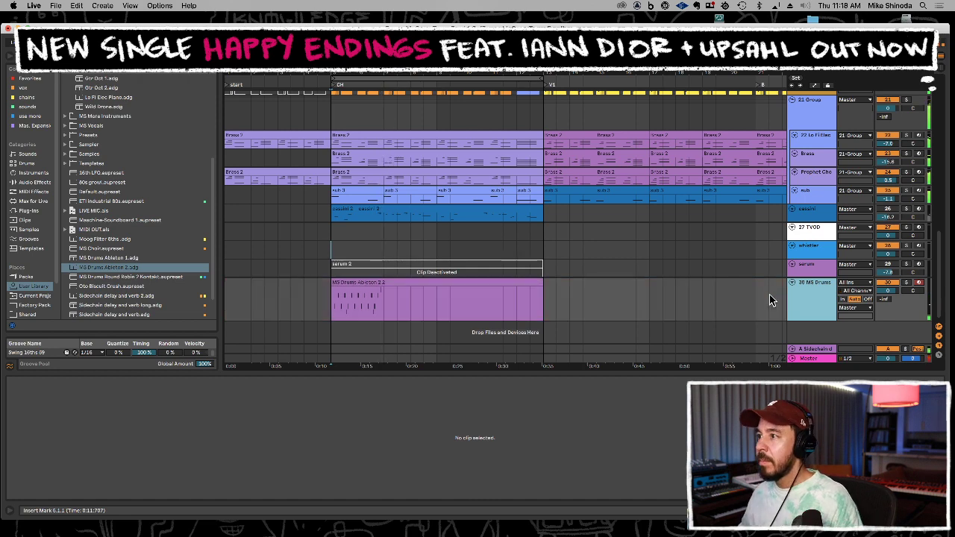
Open the recorded MS Drums clip and transpose its last hit up one semitone to C3
{"action": "left_click", "coordinate": [463, 287]}
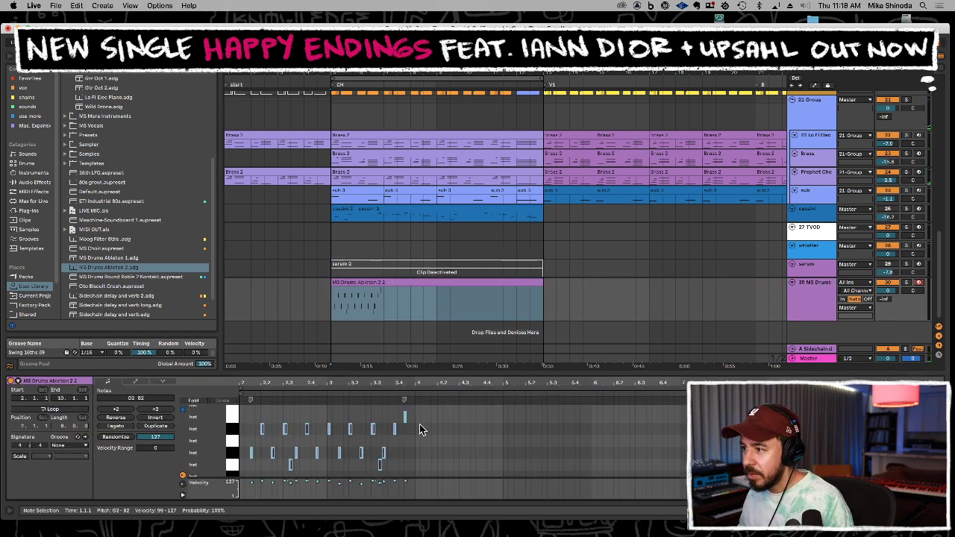
{"action": "left_click", "coordinate": [405, 417]}
{"action": "key", "text": "Up"}
Select all notes in the MS Drums clip and apply the Swing 16ths 59 groove to the clip
{"action": "left_click_drag", "start_coordinate": [426, 406], "coordinate": [249, 486]}
{"action": "left_click", "coordinate": [250, 485]}
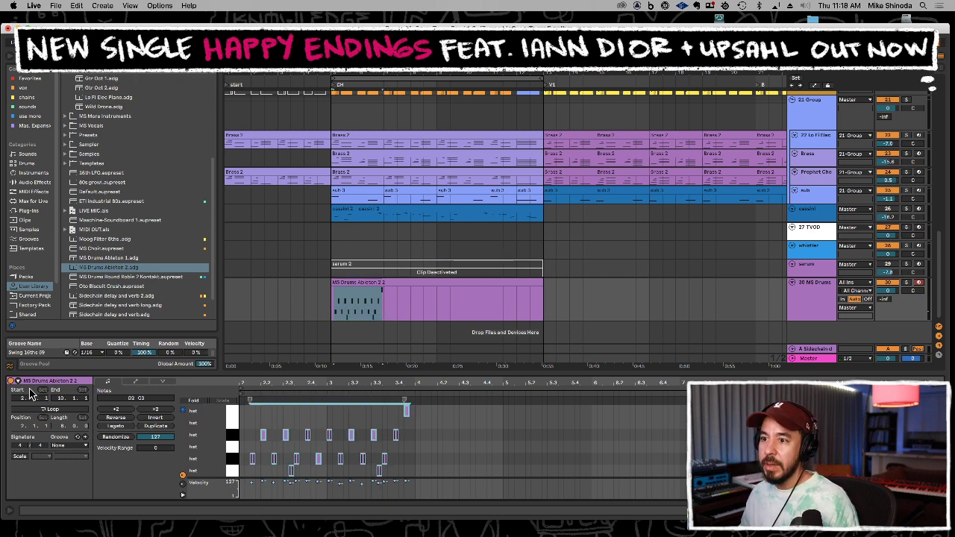
{"action": "left_click_drag", "start_coordinate": [38, 353], "coordinate": [239, 463]}
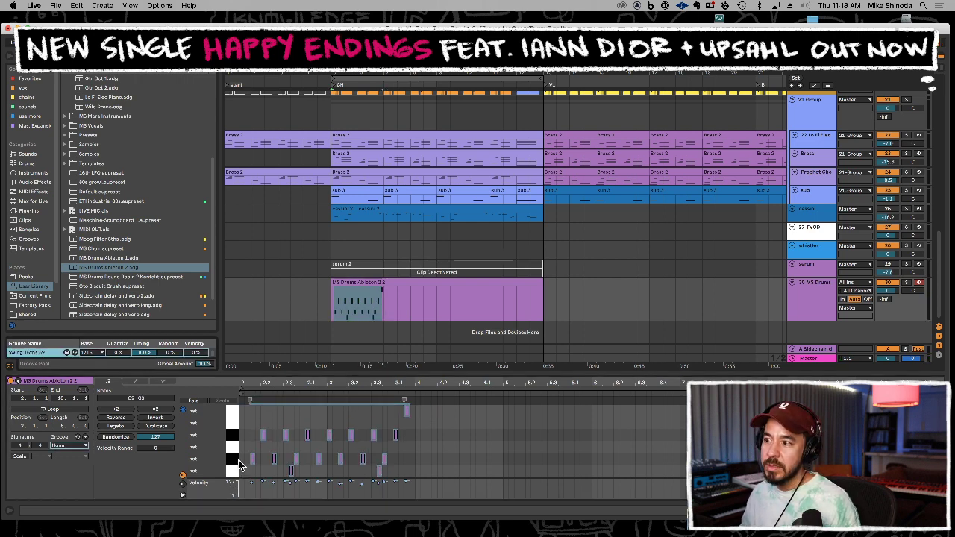
Copy the first A#2 hat hit to the start of the MS Drums clip and select bars 5.1.1 to 7.1.1
{"action": "left_click", "coordinate": [336, 312]}
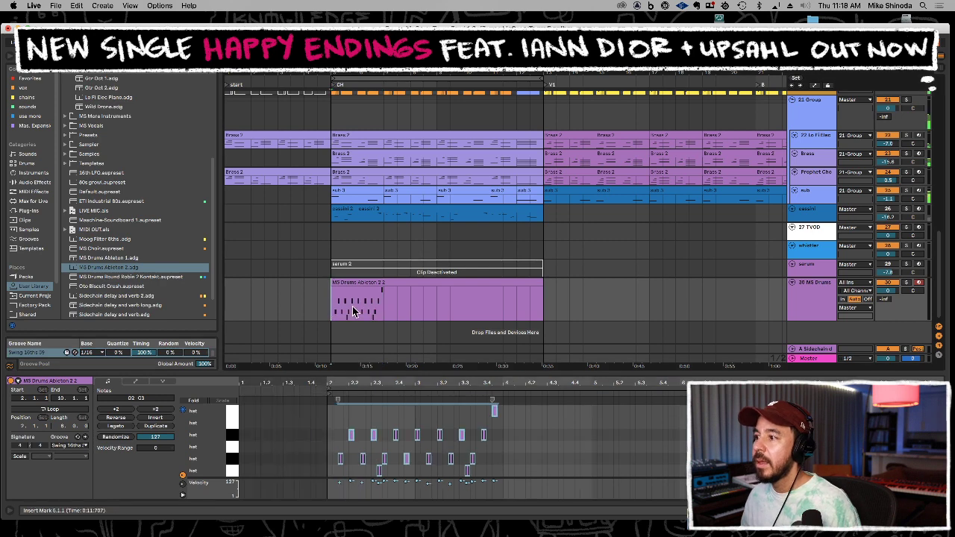
{"action": "left_click", "coordinate": [347, 418]}
{"action": "left_click_drag", "start_coordinate": [351, 437], "coordinate": [330, 438], "text": "alt"}
{"action": "left_click_drag", "start_coordinate": [332, 310], "coordinate": [383, 312]}
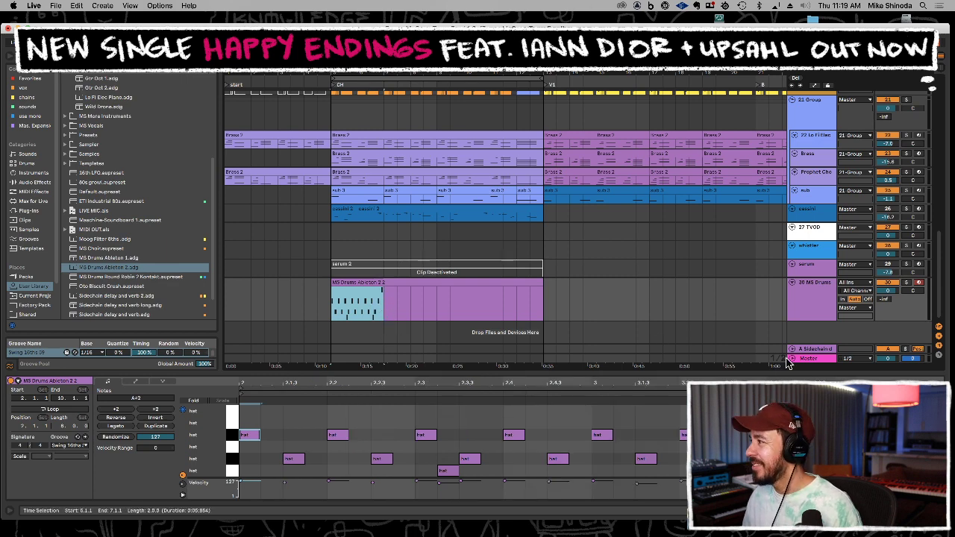
Show the MS Drums track's rack and audition the G#4 cym pad in the higher pad bank
{"action": "left_click", "coordinate": [818, 282]}
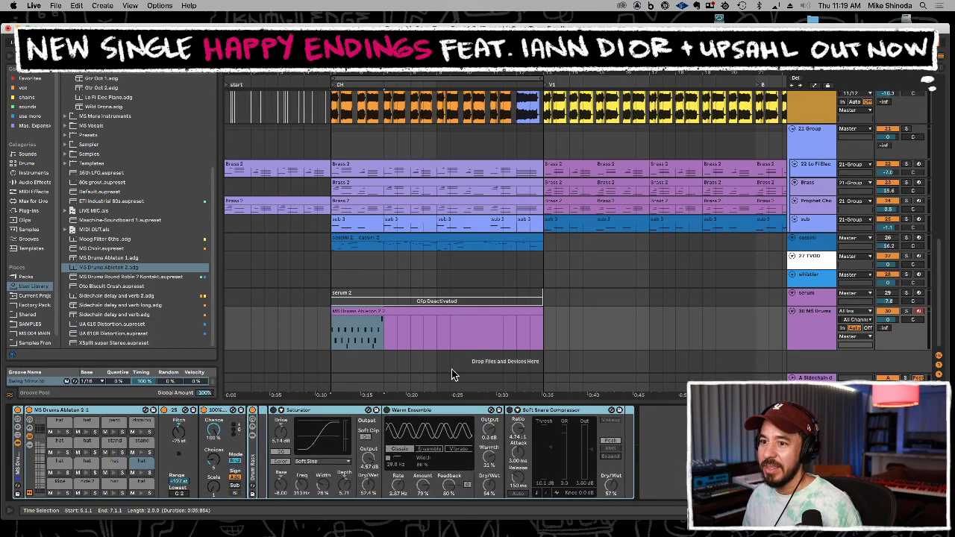
{"action": "left_click", "coordinate": [39, 452]}
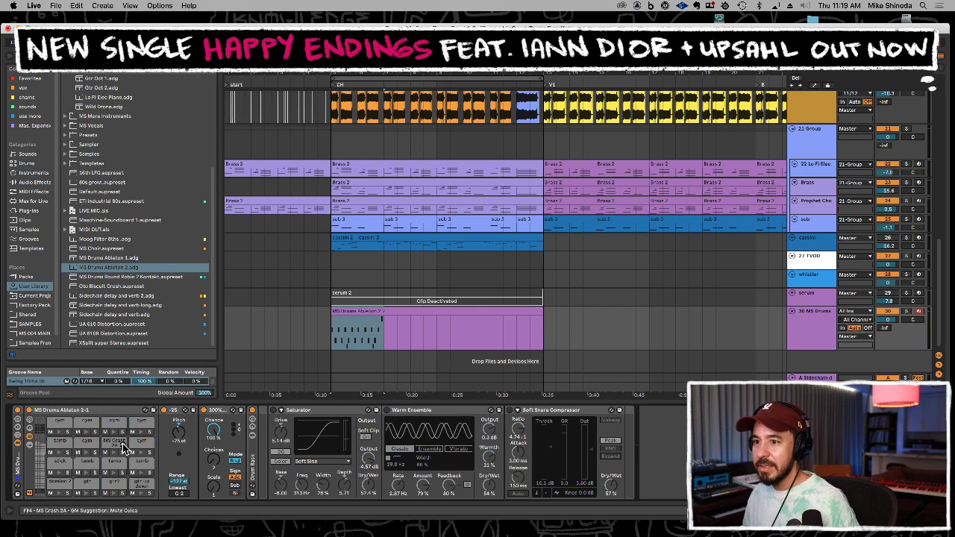
{"action": "left_click", "coordinate": [62, 425]}
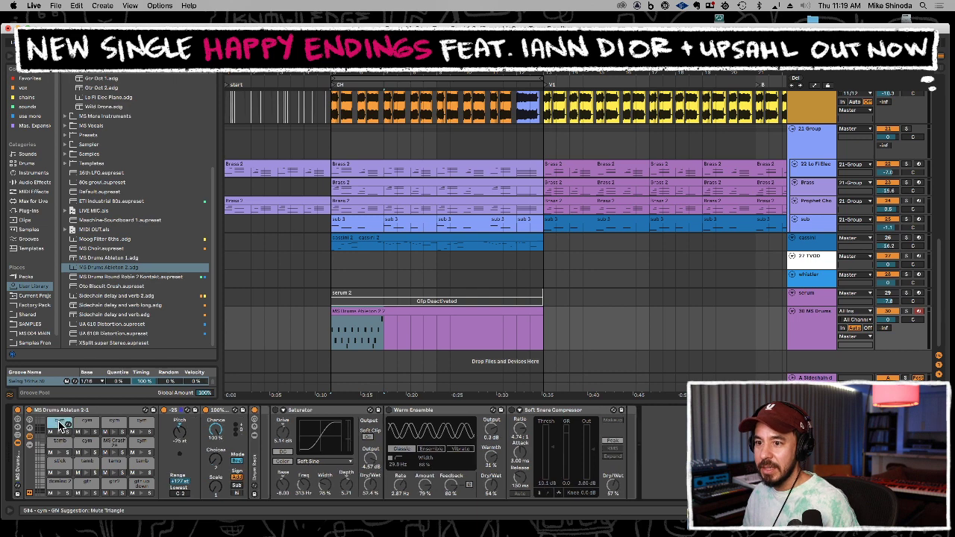
{"action": "key", "text": "Delete"}
{"action": "key", "text": "ctrl+z"}
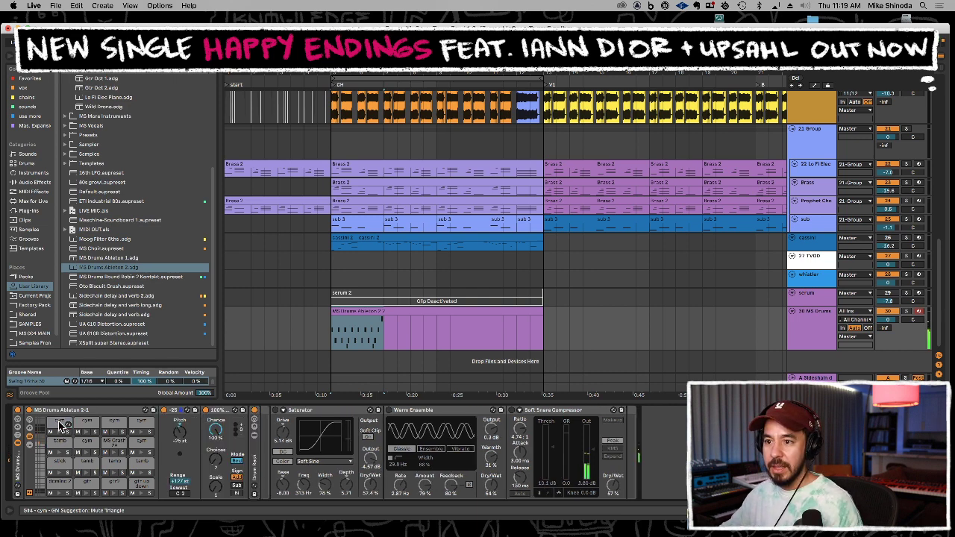
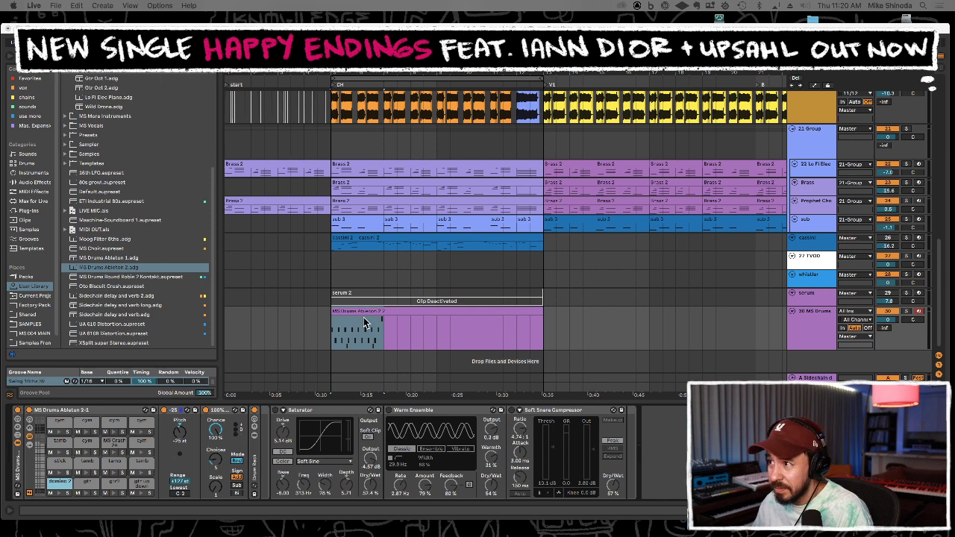
{"action": "left_click", "coordinate": [59, 433]}
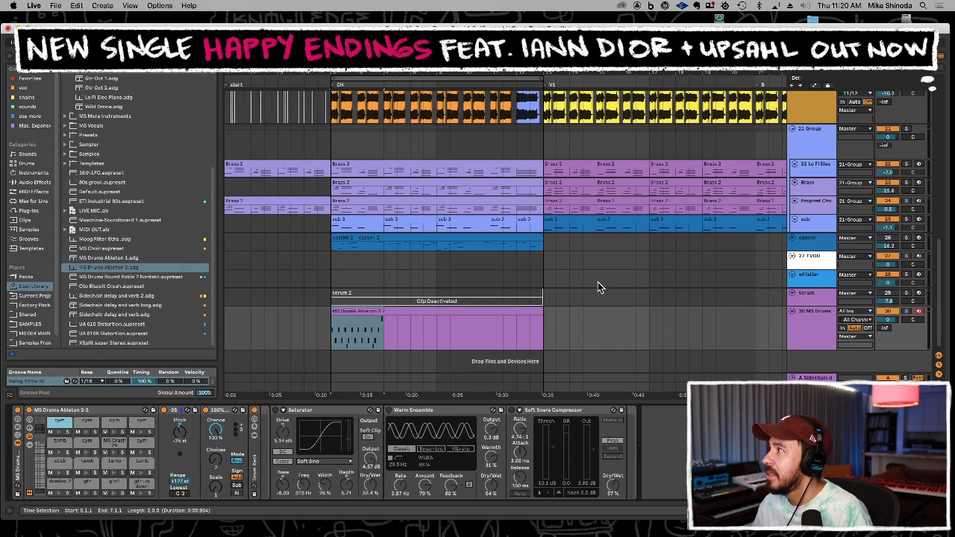
{"action": "scroll", "coordinate": [598, 282], "scroll_direction": "up", "scroll_amount": 6}
{"action": "scroll", "coordinate": [604, 272], "scroll_direction": "up", "scroll_amount": 2}
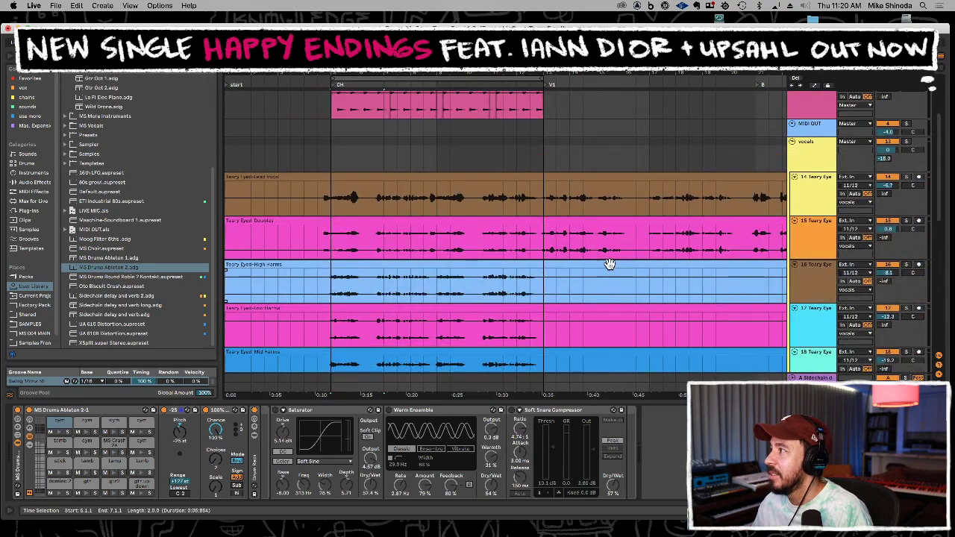
{"action": "scroll", "coordinate": [619, 257], "scroll_direction": "down", "scroll_amount": 5}
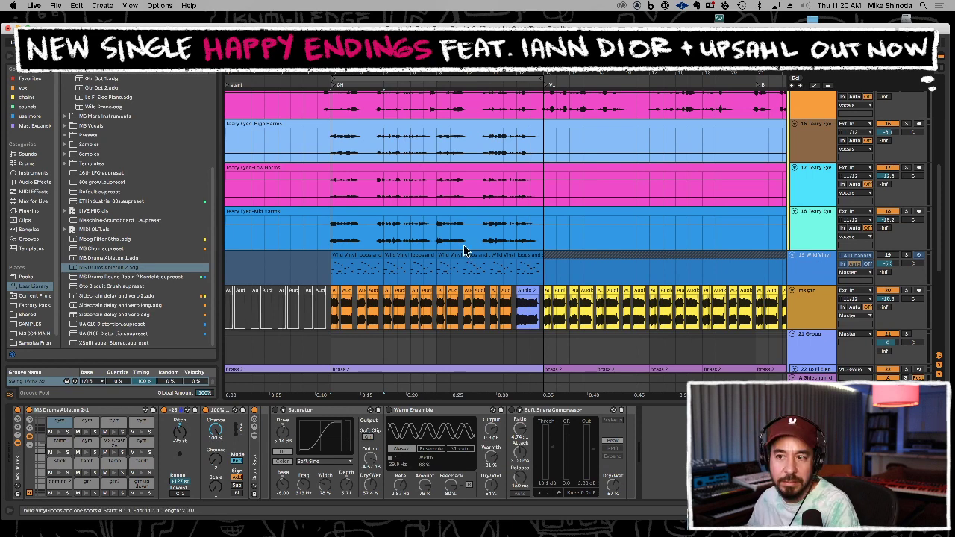
Try to insert an audio track below Wild Vinyl and move the MIDI clip at bars 5.1.1 to 7.1.1 onto it as audio
{"action": "left_click", "coordinate": [814, 258]}
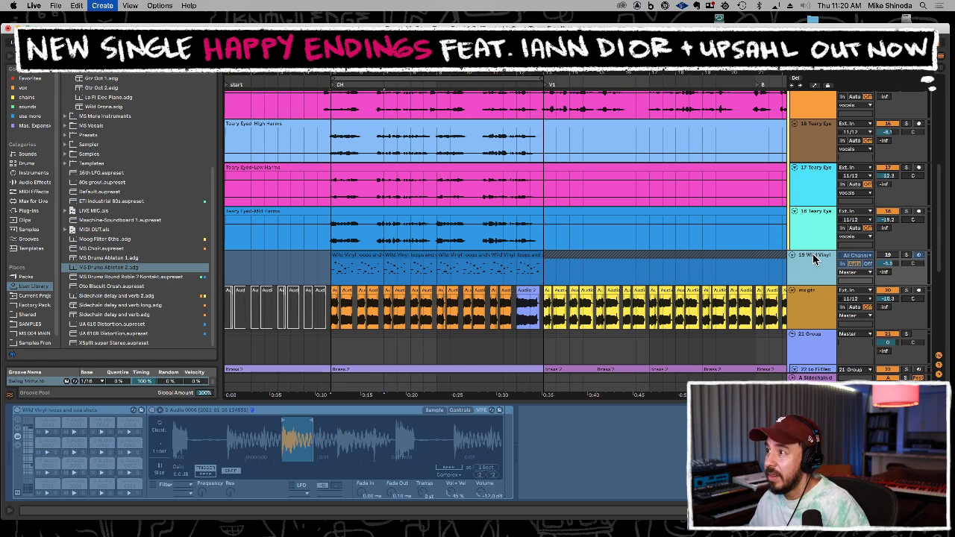
{"action": "key", "text": "super+t"}
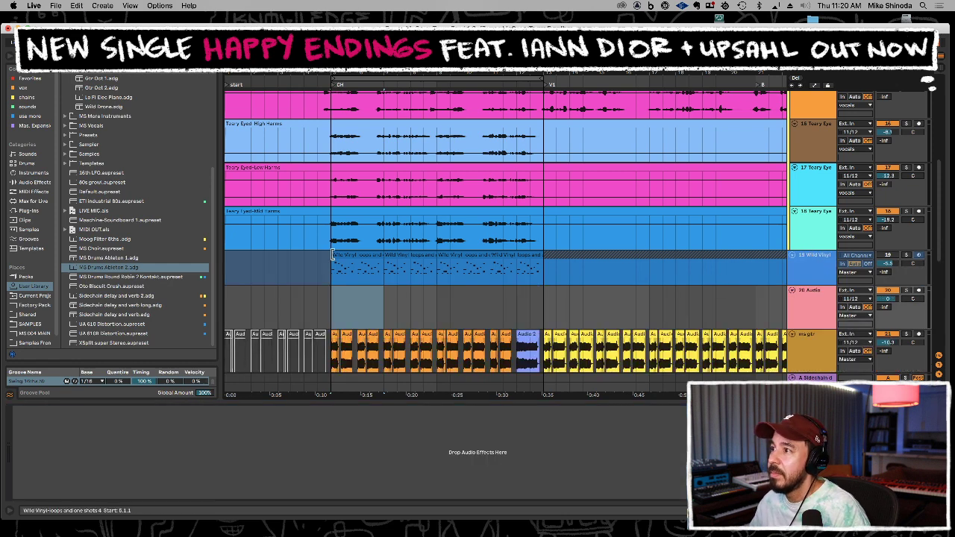
{"action": "left_click_drag", "start_coordinate": [354, 267], "coordinate": [355, 300]}
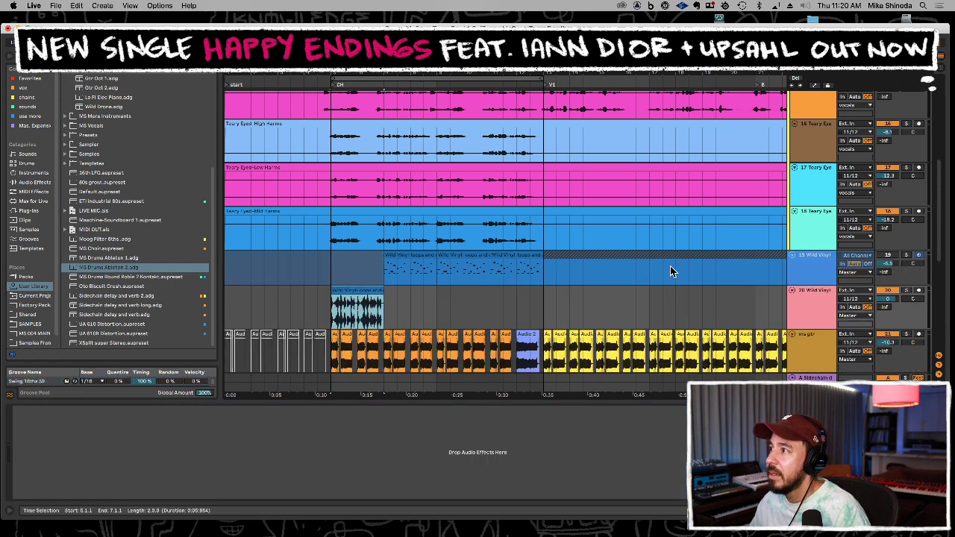
{"action": "left_click", "coordinate": [822, 270]}
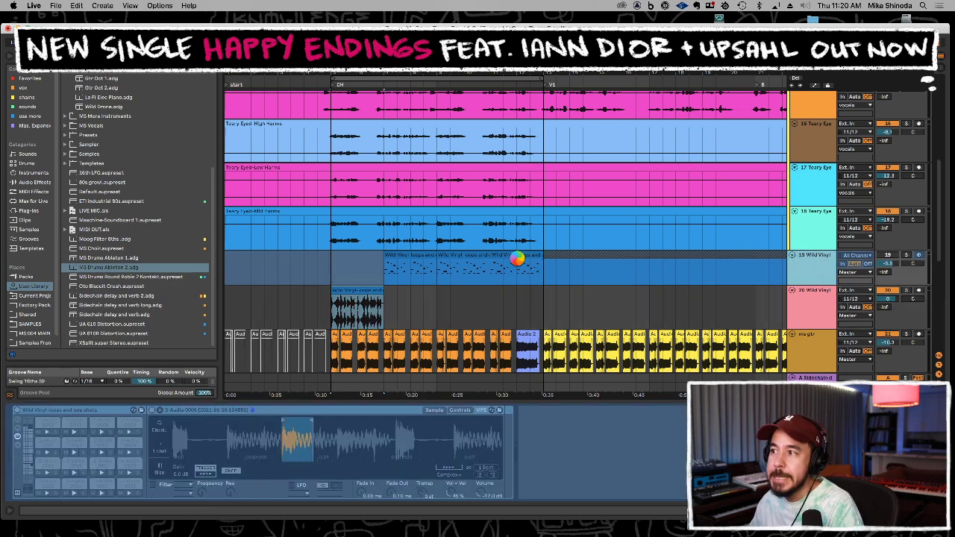
Audition the tamb and cym pads in the MS Drums rack's upper bank and delete the G4 and B4 cym pads
{"action": "scroll", "coordinate": [518, 262], "scroll_direction": "down", "scroll_amount": 6}
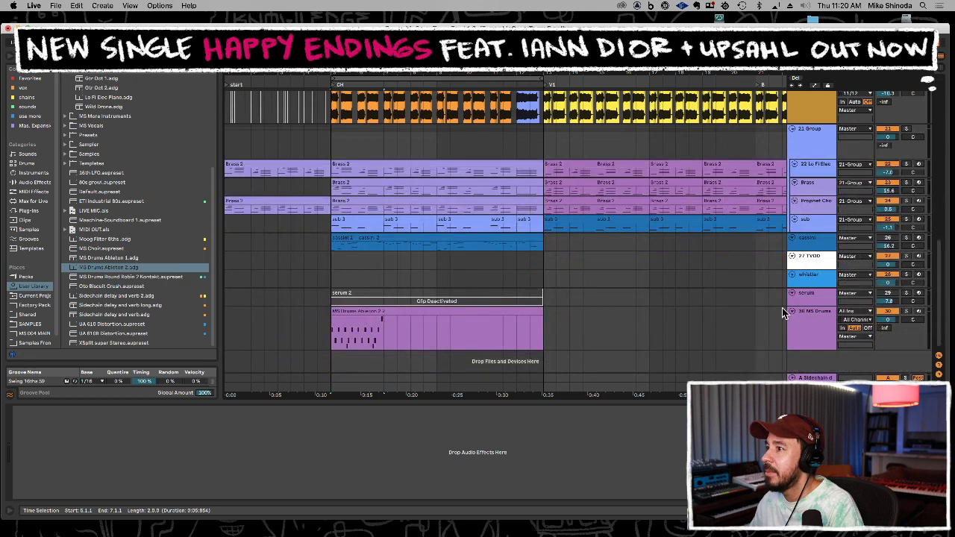
{"action": "left_click", "coordinate": [815, 329]}
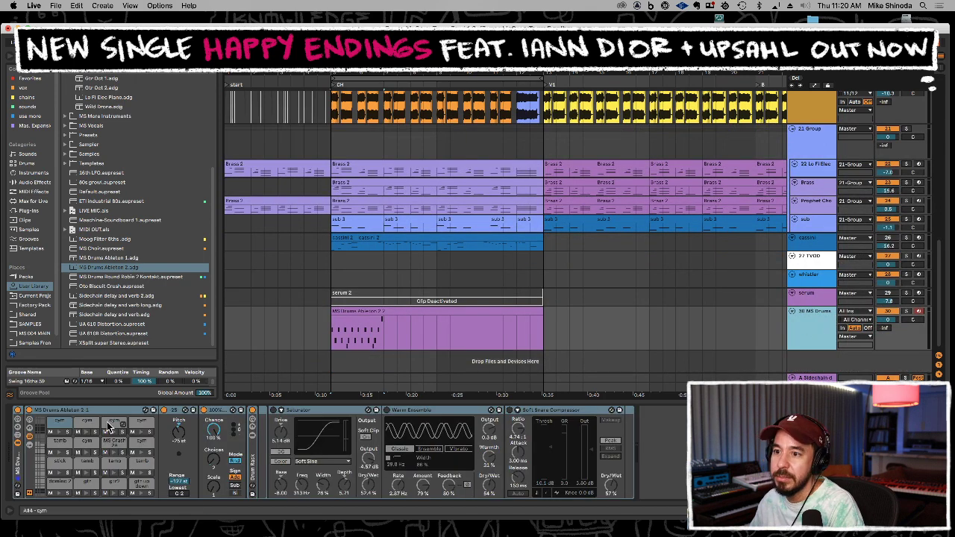
{"action": "left_click", "coordinate": [43, 451]}
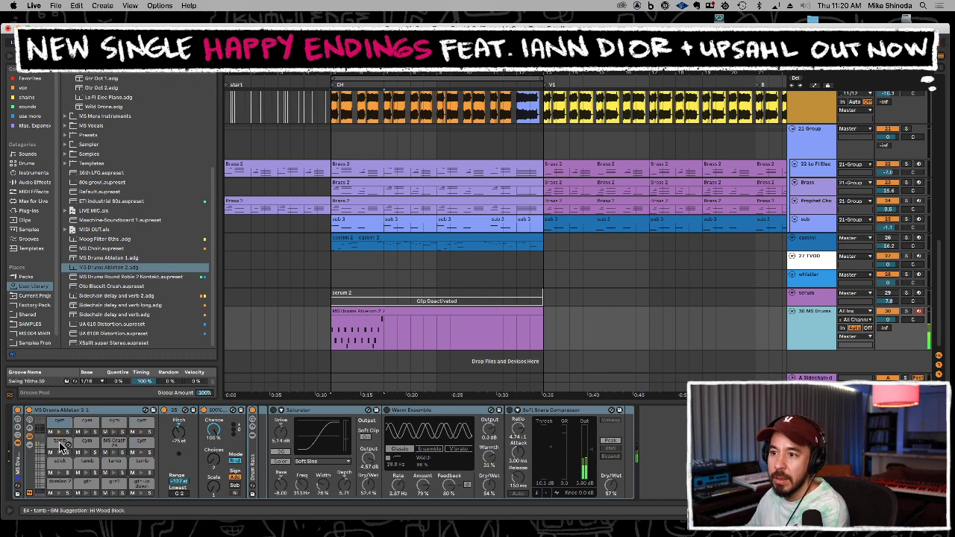
{"action": "left_click", "coordinate": [83, 442]}
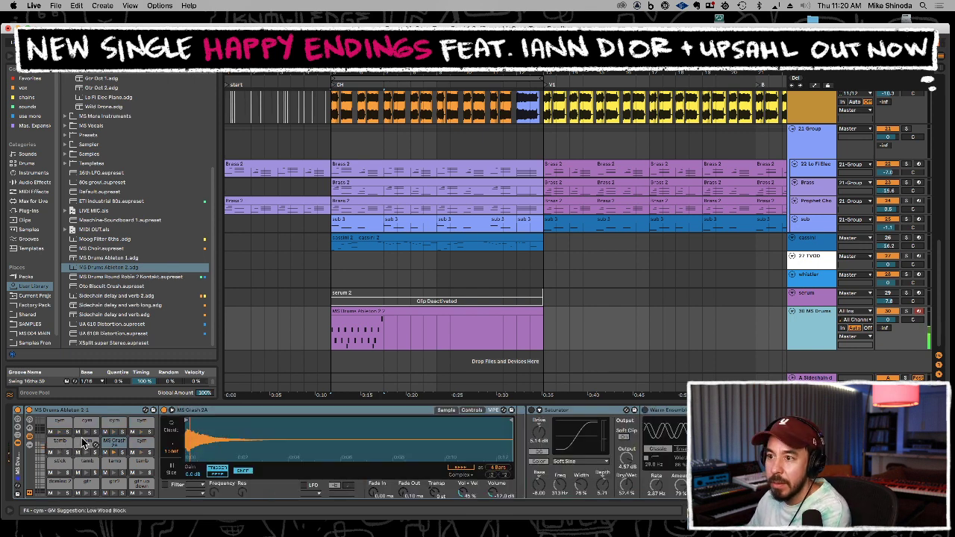
{"action": "left_click", "coordinate": [84, 441]}
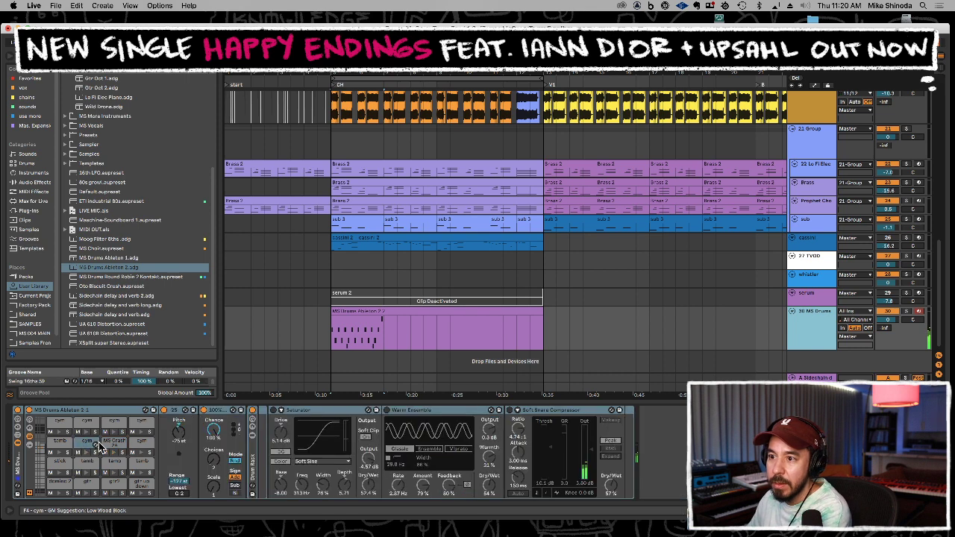
{"action": "left_click", "coordinate": [140, 441]}
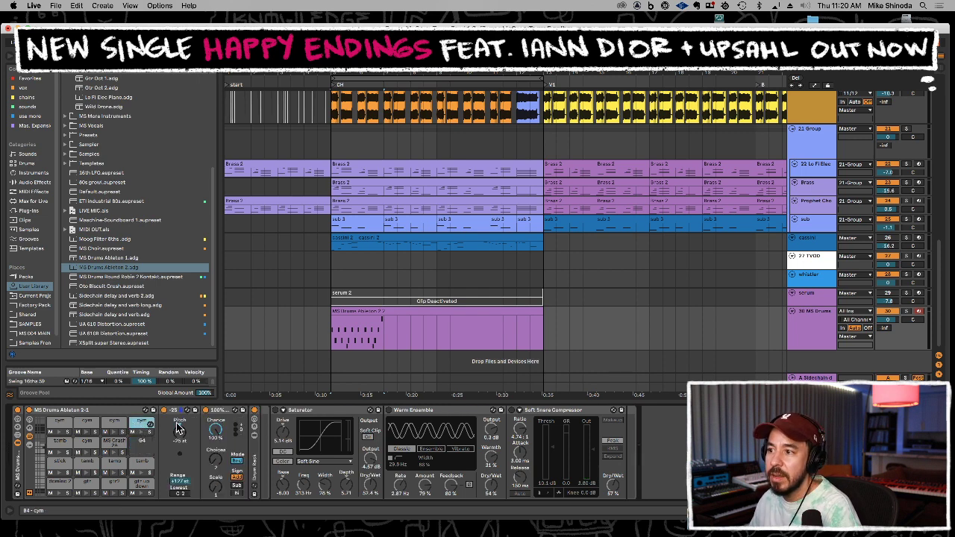
{"action": "key", "text": "Delete"}
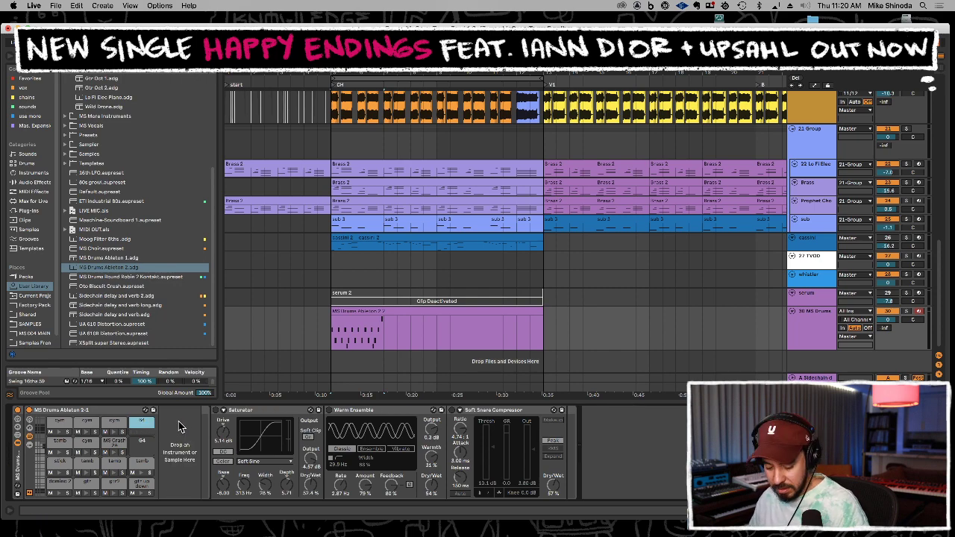
Show the MS Drums track in Session View and unfold its nested rack chains down to the individual drum pads
{"action": "key", "text": "Tab"}
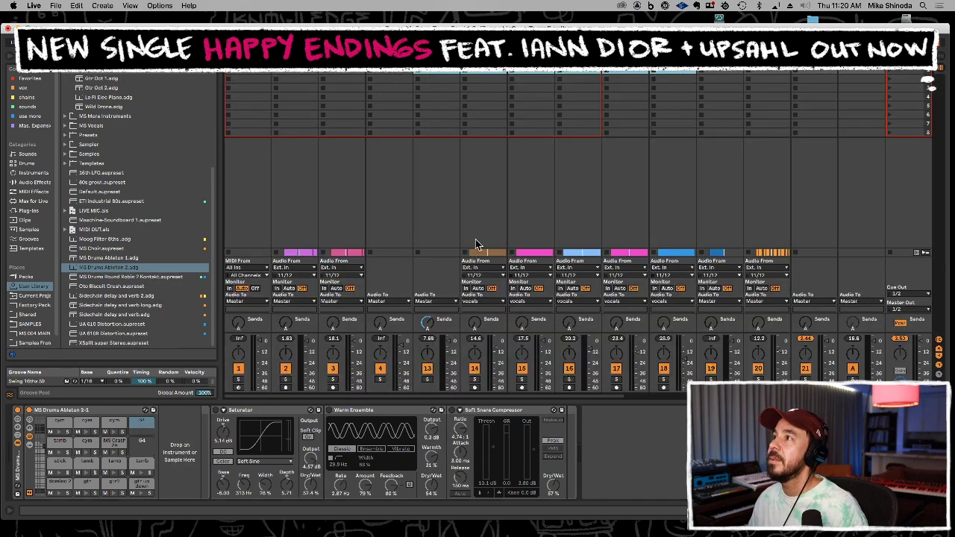
{"action": "left_click_drag", "start_coordinate": [438, 397], "coordinate": [687, 397]}
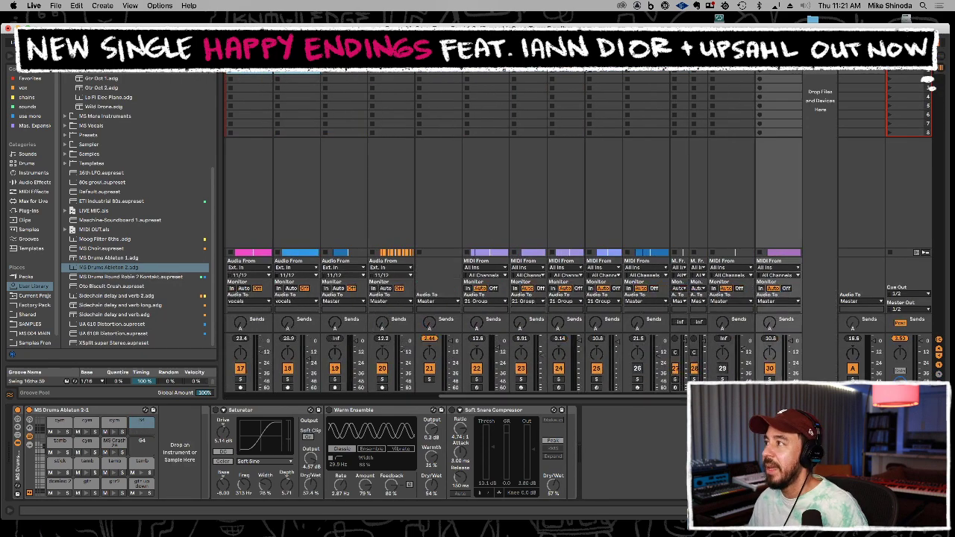
{"action": "left_click", "coordinate": [795, 60]}
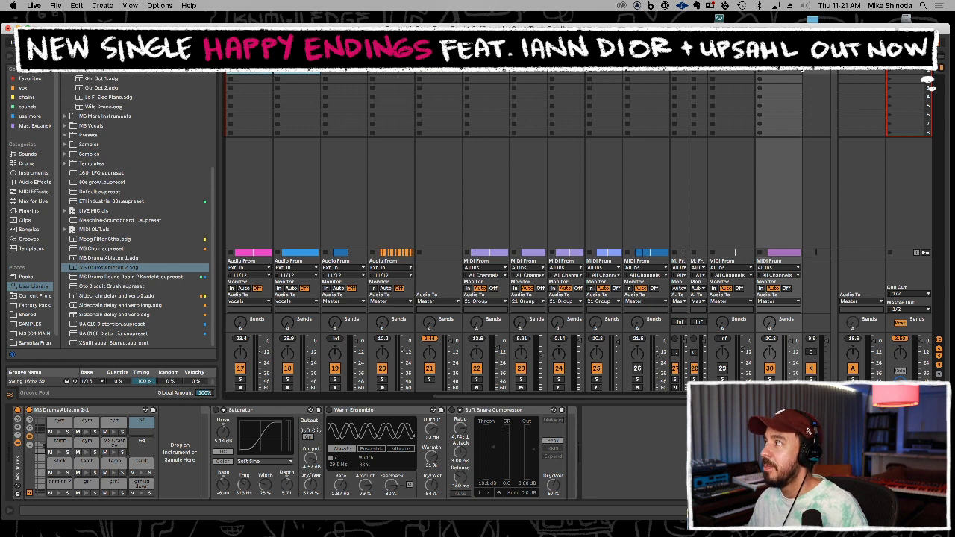
{"action": "scroll", "coordinate": [583, 399], "scroll_direction": "right", "scroll_amount": 2}
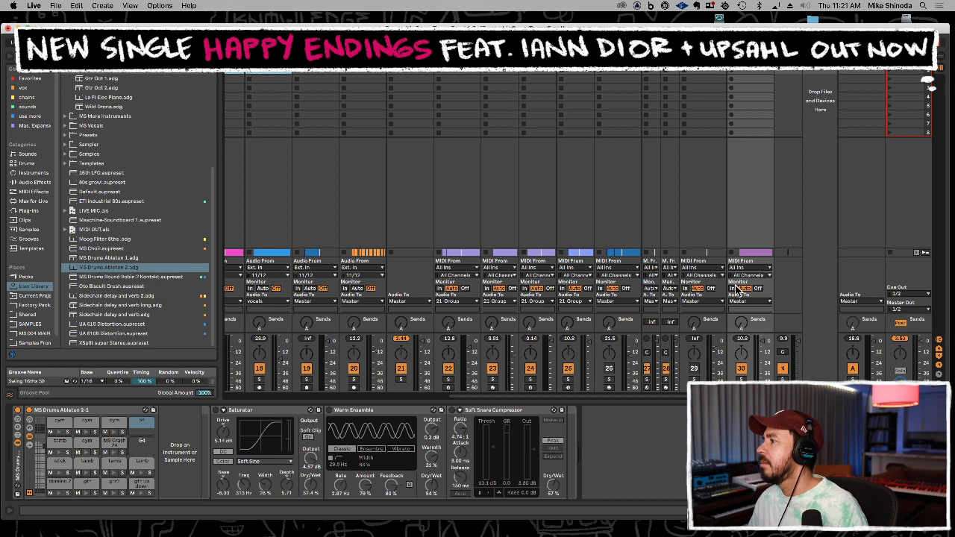
{"action": "mouse_move", "coordinate": [683, 397]}
{"action": "left_mouse_down"}
{"action": "mouse_move", "coordinate": [602, 396]}
{"action": "mouse_move", "coordinate": [698, 396]}
{"action": "left_mouse_up"}
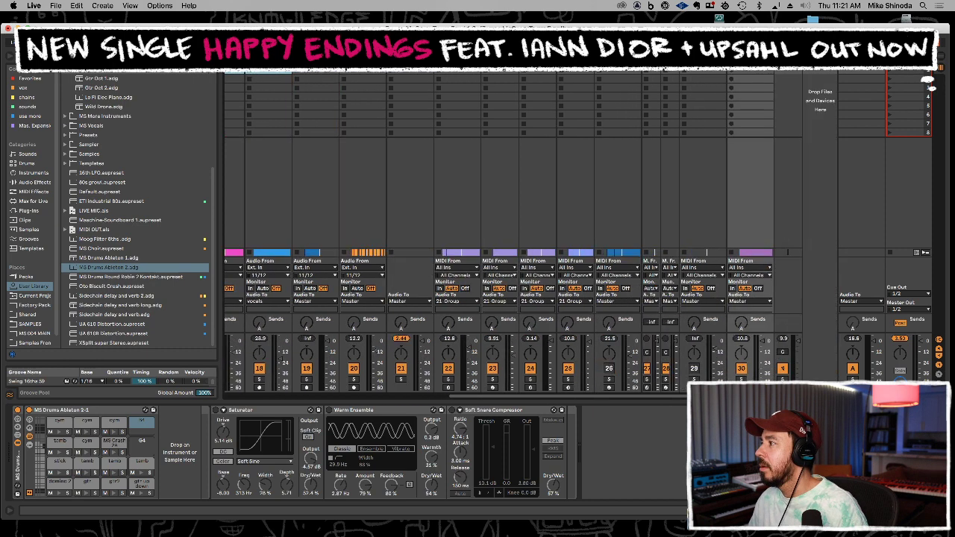
{"action": "left_click", "coordinate": [794, 65]}
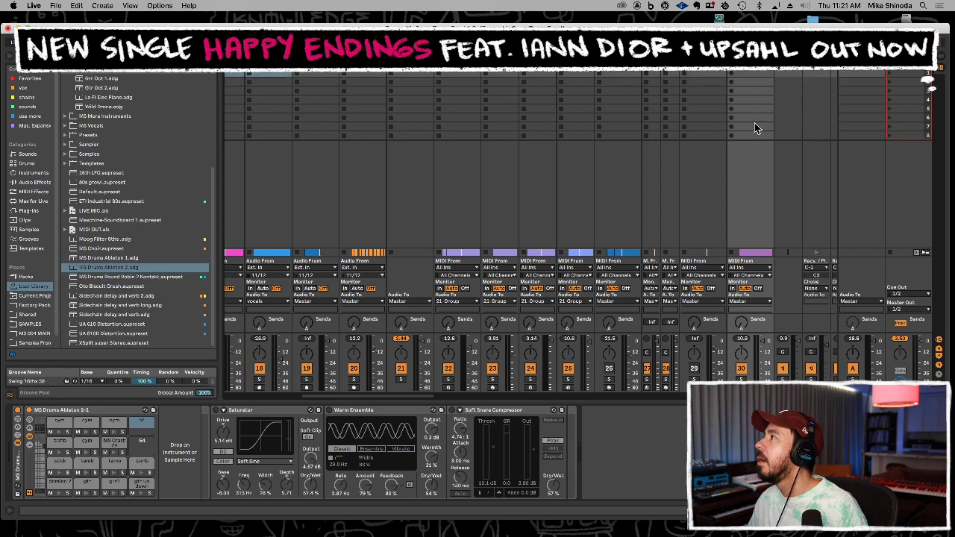
{"action": "left_click_drag", "start_coordinate": [411, 396], "coordinate": [735, 410]}
{"action": "scroll", "coordinate": [530, 313], "scroll_direction": "right", "scroll_amount": 4}
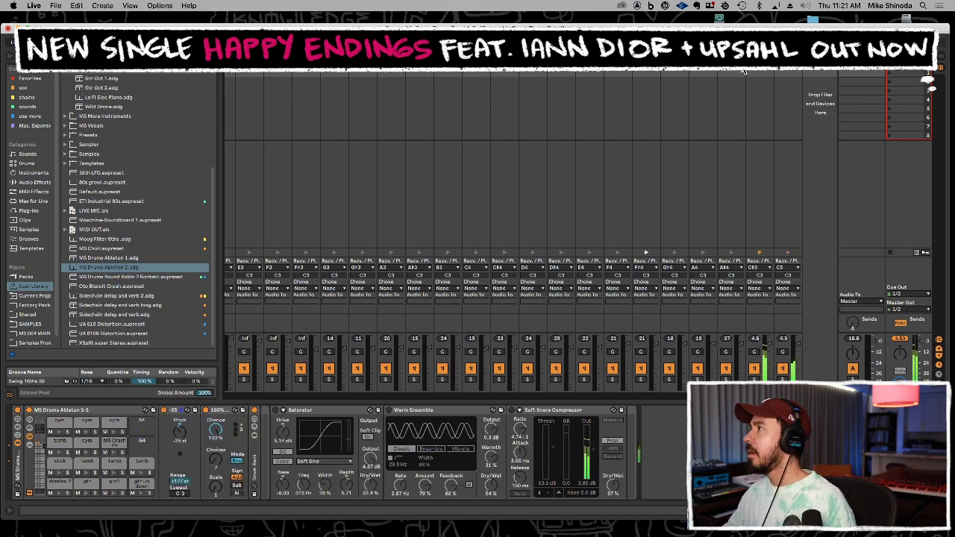
Delete the MS Drums pad chains above F#4, starting with the G#4 chain and ending with the last C5 chain
{"action": "left_click", "coordinate": [786, 71]}
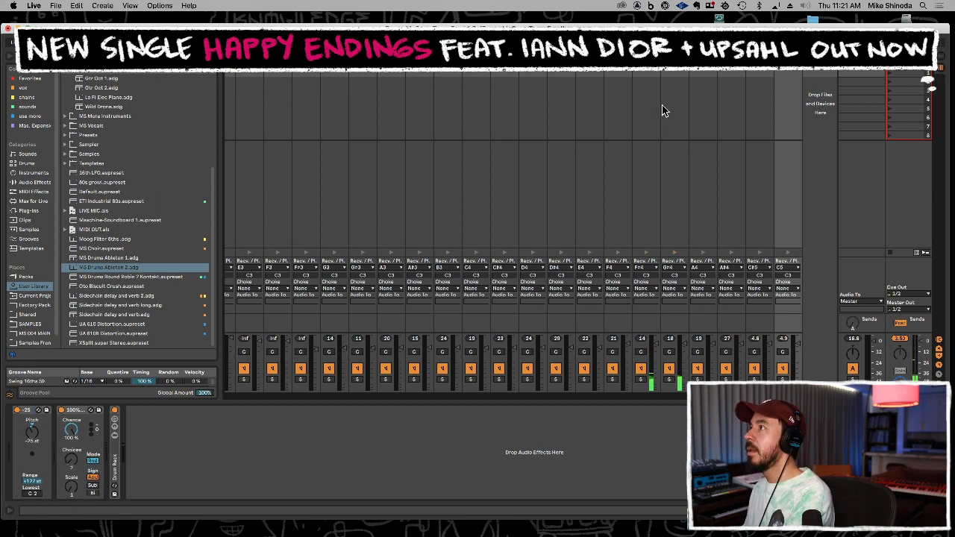
{"action": "left_click", "coordinate": [676, 71]}
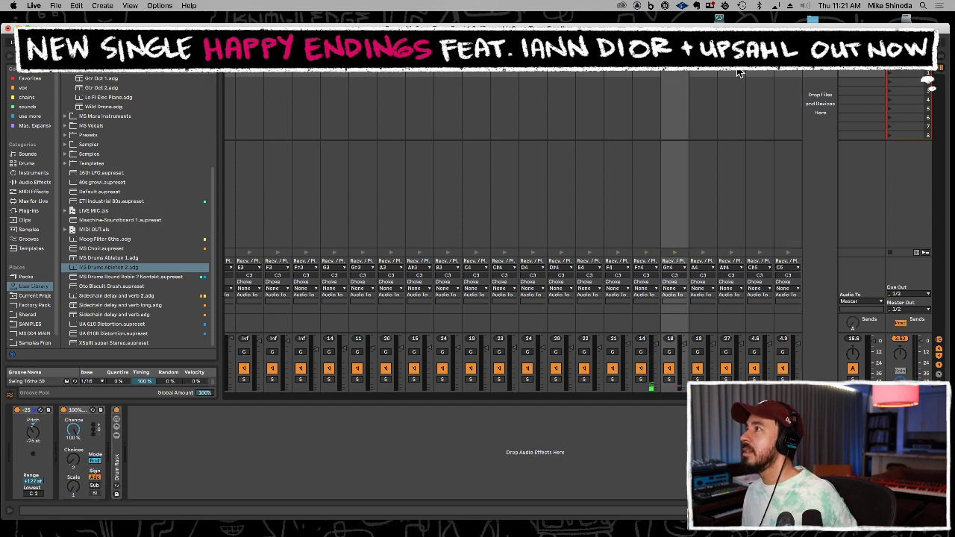
{"action": "left_click", "coordinate": [783, 70]}
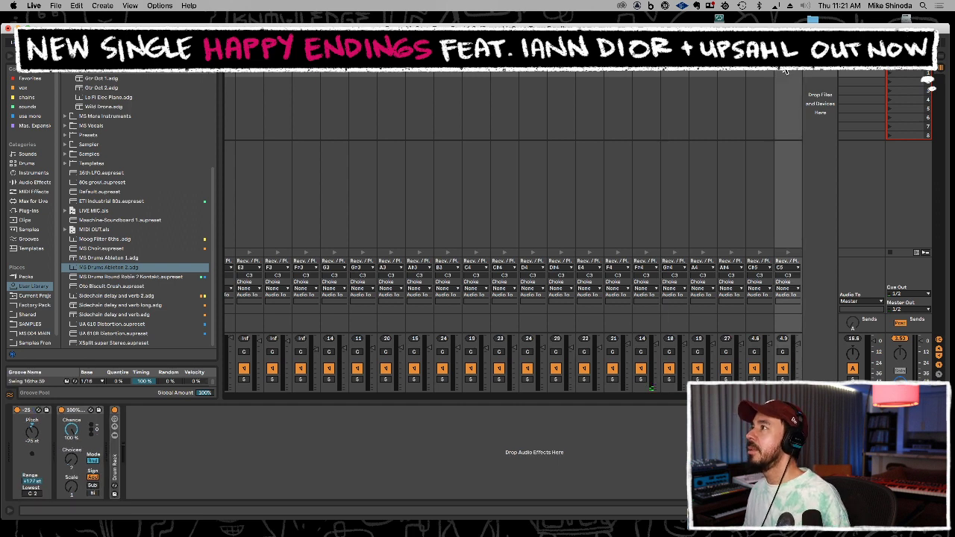
{"action": "left_click", "coordinate": [784, 70]}
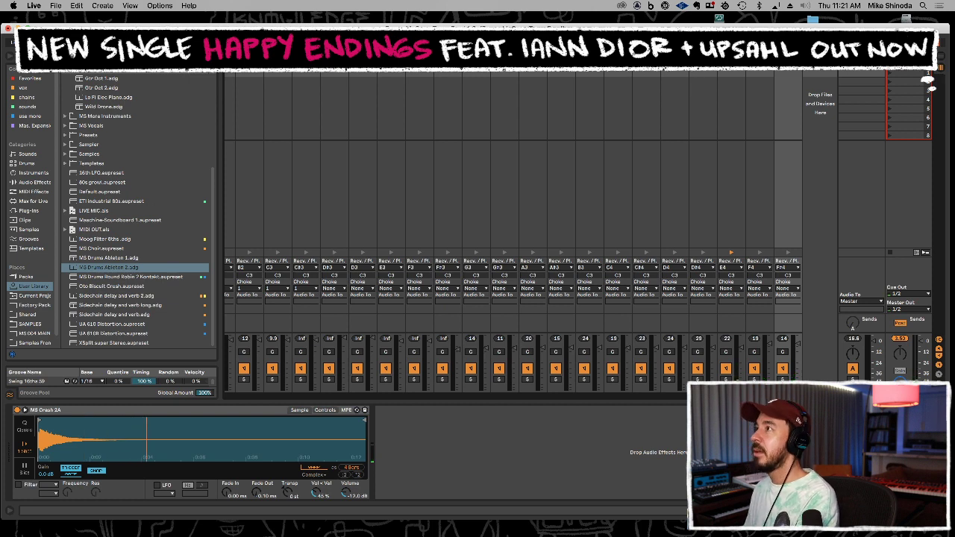
Delete the MS Drums pad chains from A3 through E4, keeping the G#3 and F4 chains on either side
{"action": "left_click", "coordinate": [532, 71]}
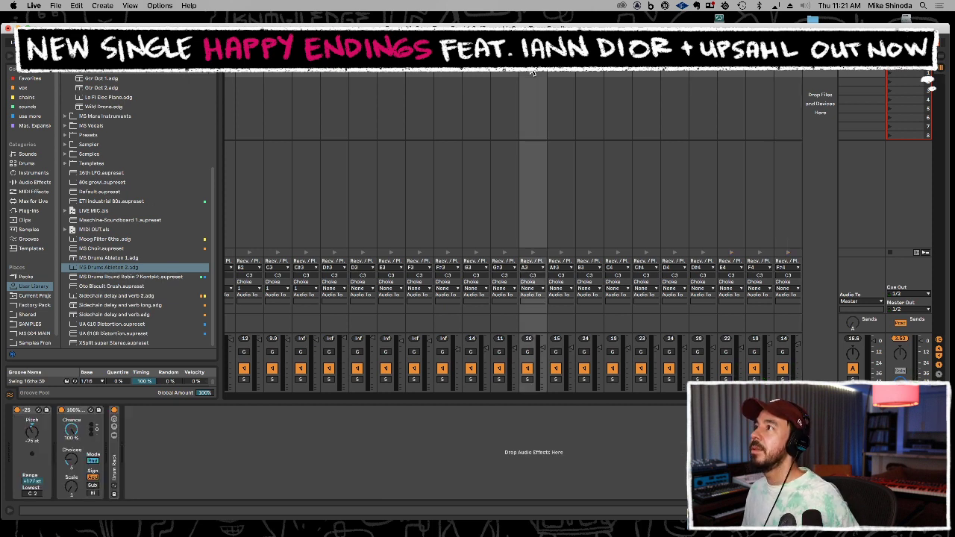
{"action": "right_click", "coordinate": [532, 72]}
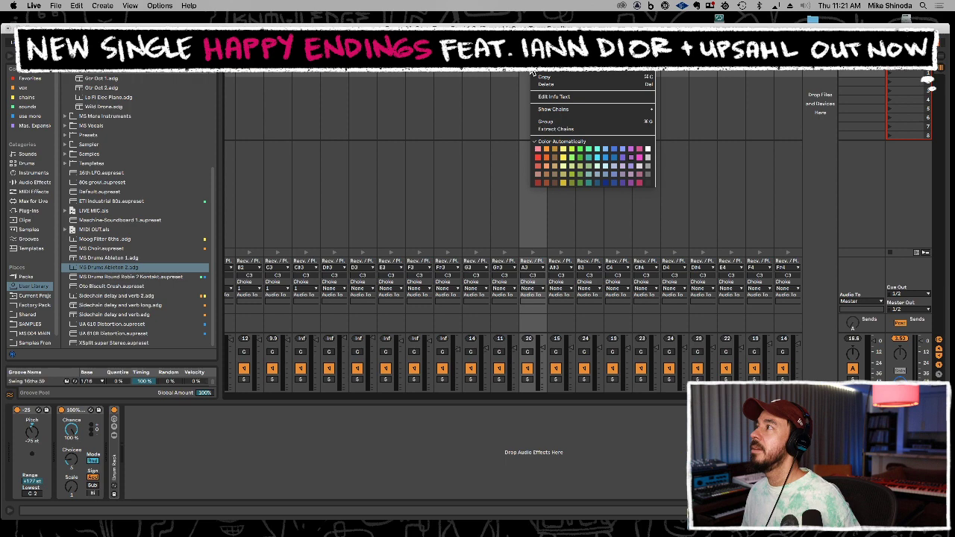
{"action": "left_click", "coordinate": [720, 71]}
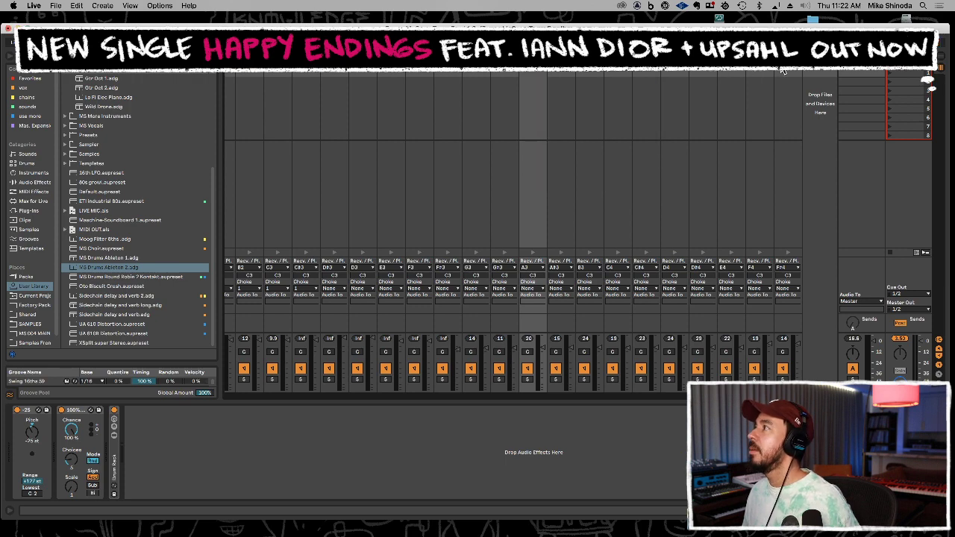
{"action": "right_click", "coordinate": [737, 71]}
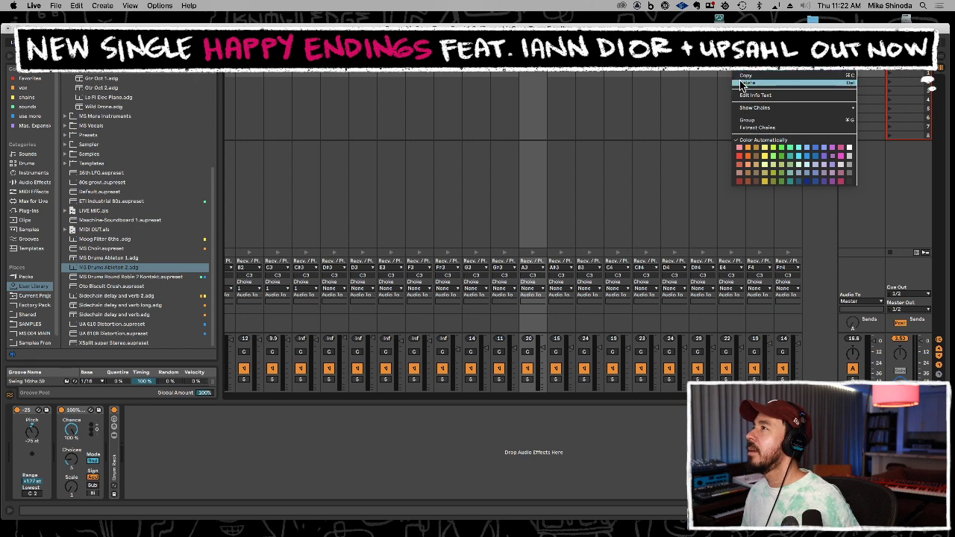
{"action": "key", "text": "Delete"}
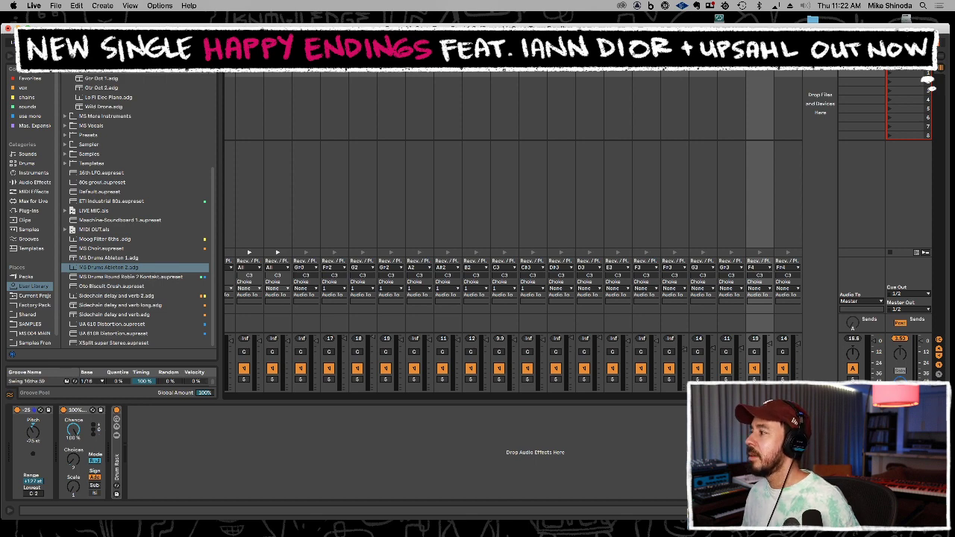
Examine the lower MS Drums pad chains, checking the contents of A#1, D#2, F2 and C1
{"action": "scroll", "coordinate": [529, 231], "scroll_direction": "left", "scroll_amount": 3}
{"action": "scroll", "coordinate": [530, 231], "scroll_direction": "right", "scroll_amount": 1}
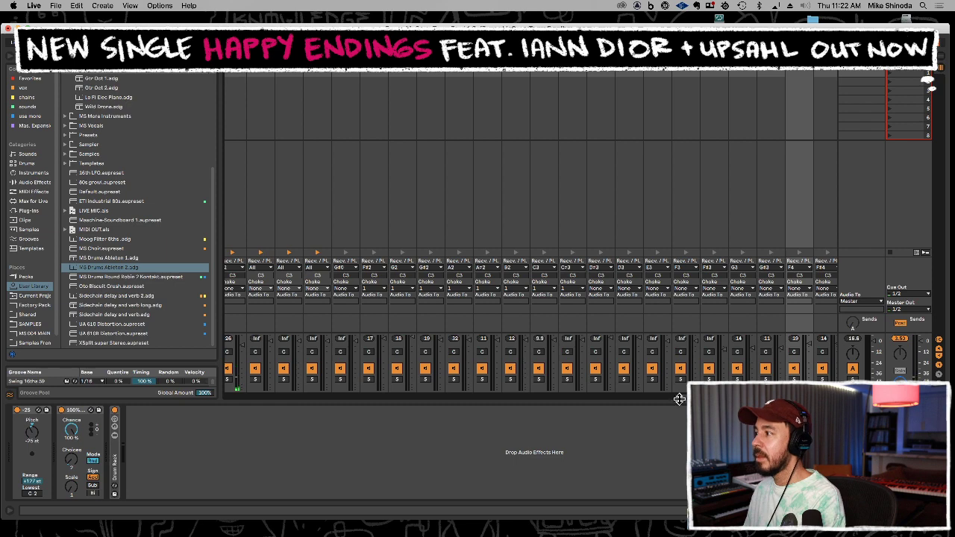
{"action": "left_click_drag", "start_coordinate": [685, 396], "coordinate": [597, 396]}
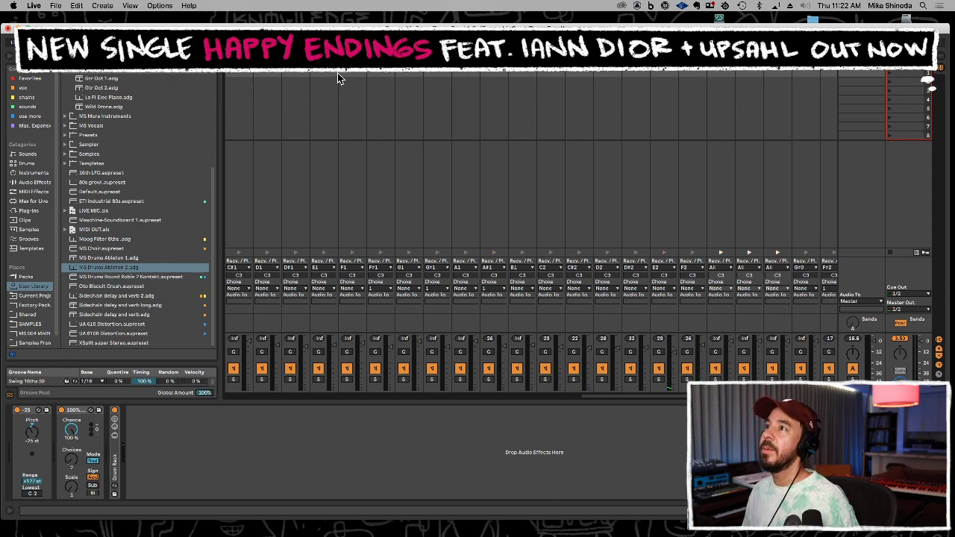
{"action": "left_click_drag", "start_coordinate": [605, 400], "coordinate": [557, 399]}
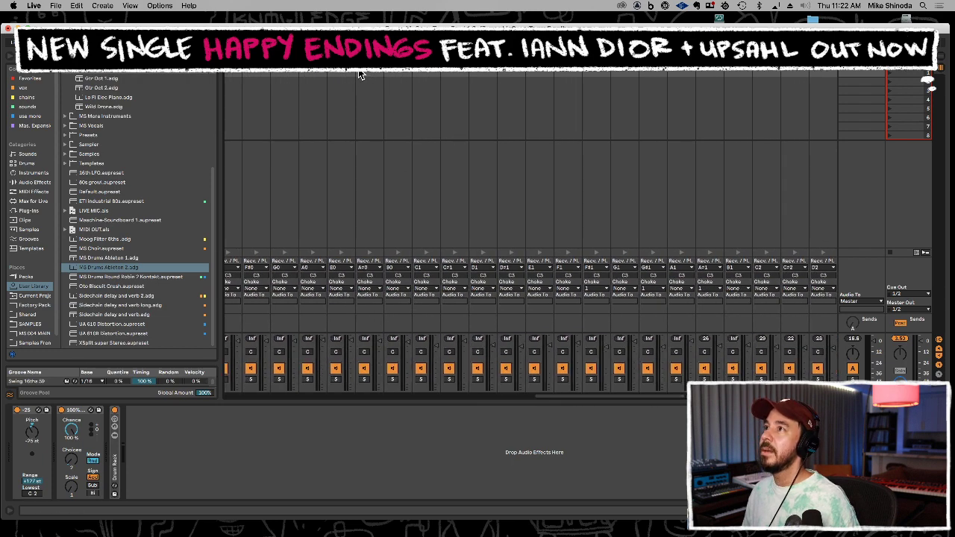
{"action": "scroll", "coordinate": [341, 71], "scroll_direction": "right", "scroll_amount": 5}
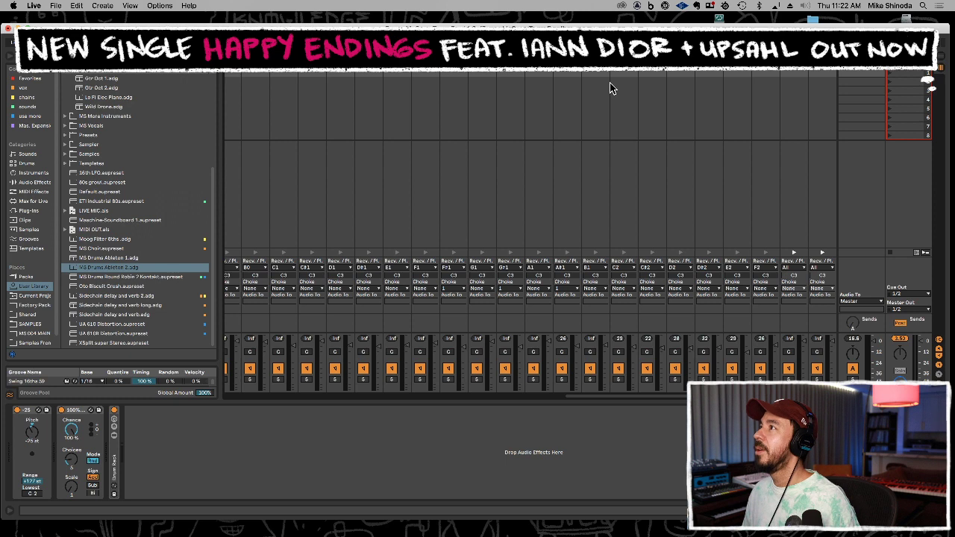
{"action": "left_click", "coordinate": [571, 70]}
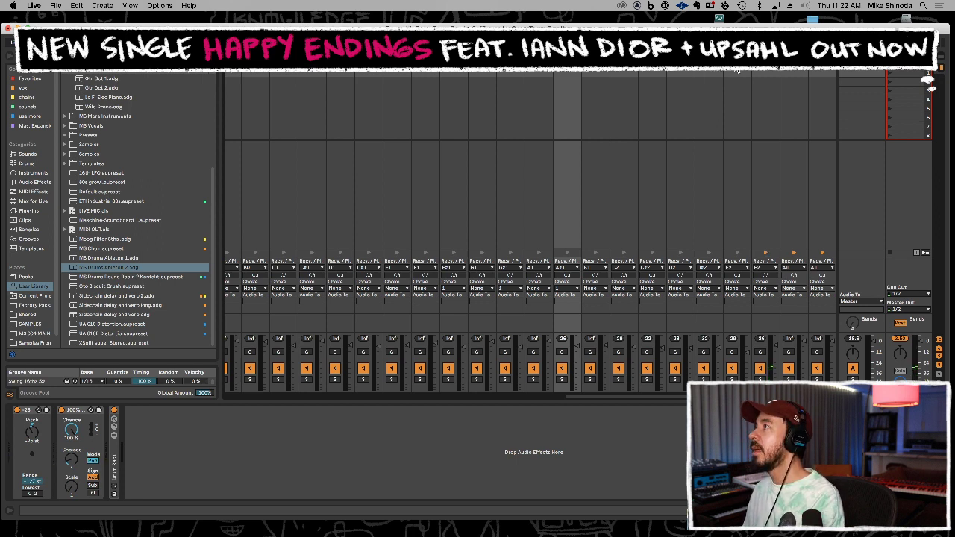
{"action": "left_click", "coordinate": [708, 71]}
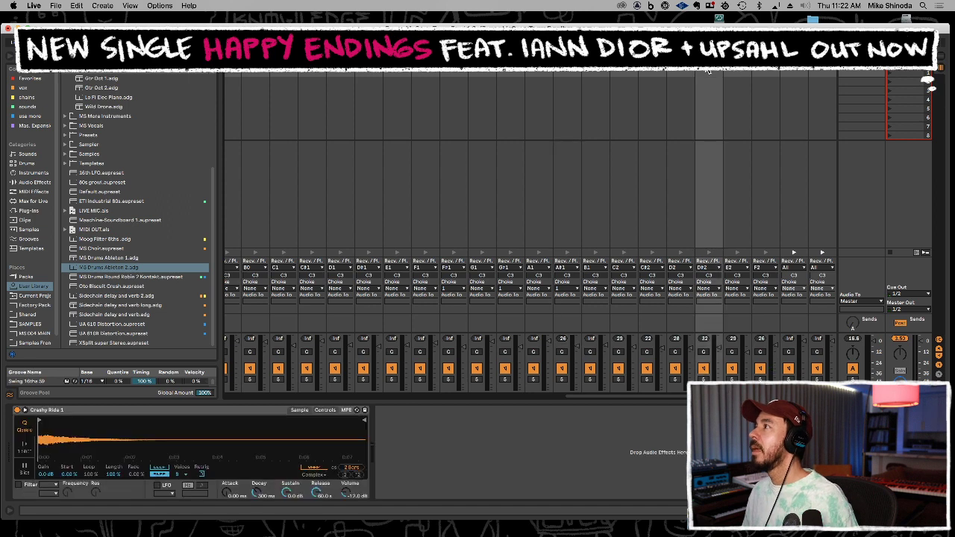
{"action": "left_click", "coordinate": [765, 71]}
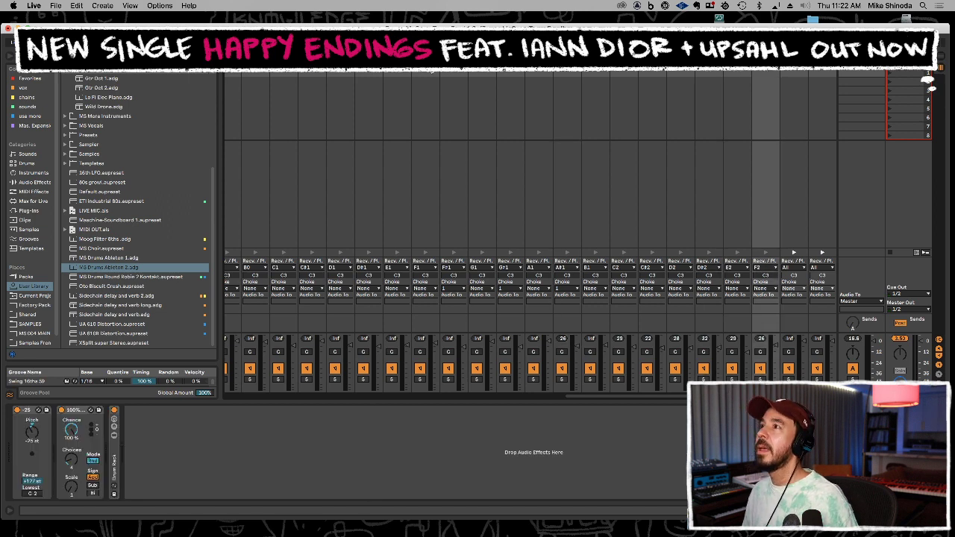
{"action": "left_click", "coordinate": [285, 72]}
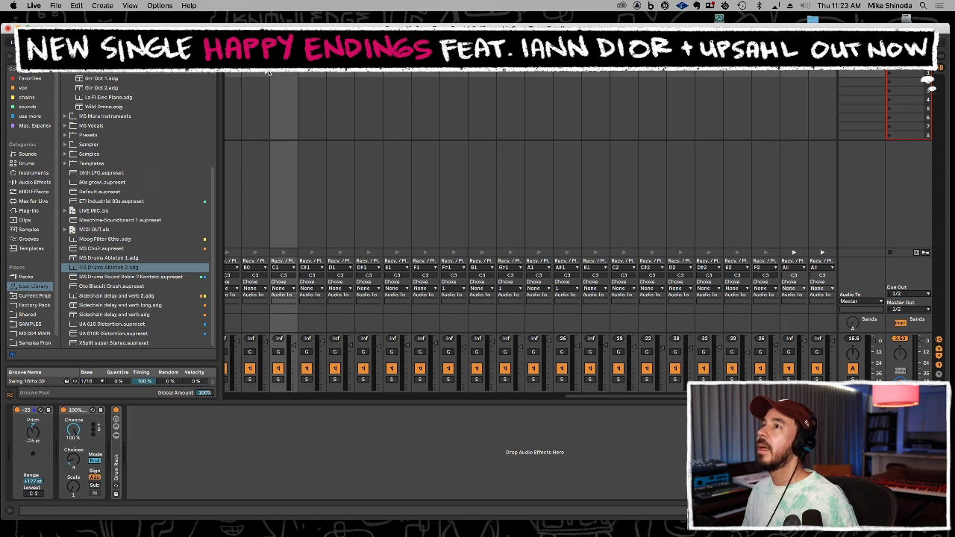
Delete the MS Drums pad chains from C1 through F2, as well as the E-1 and F-1 chains
{"action": "left_click", "coordinate": [765, 70]}
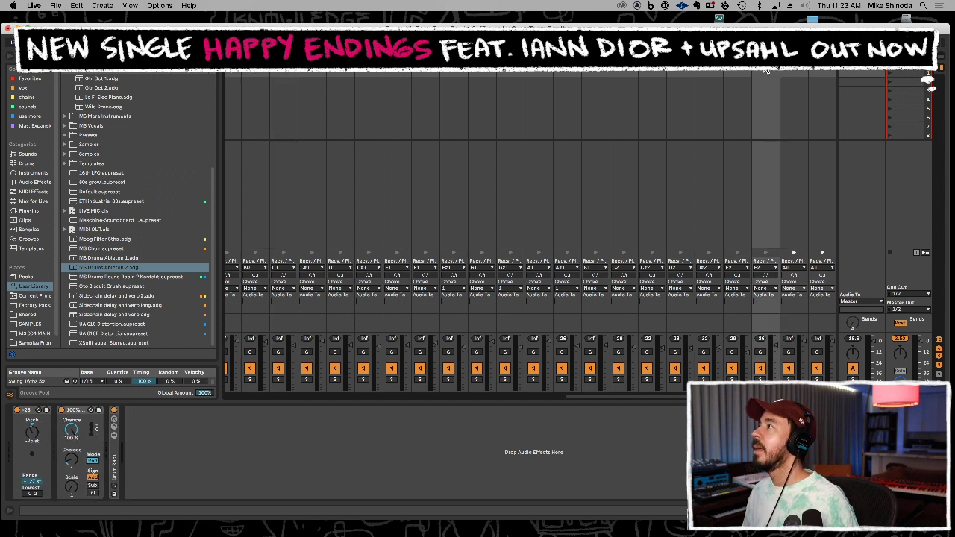
{"action": "right_click", "coordinate": [766, 70]}
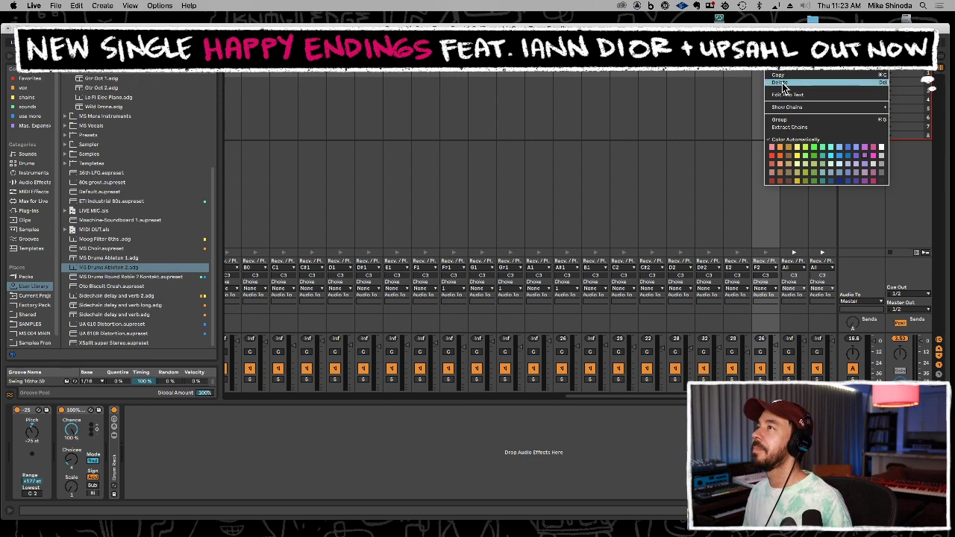
{"action": "left_click", "coordinate": [782, 83]}
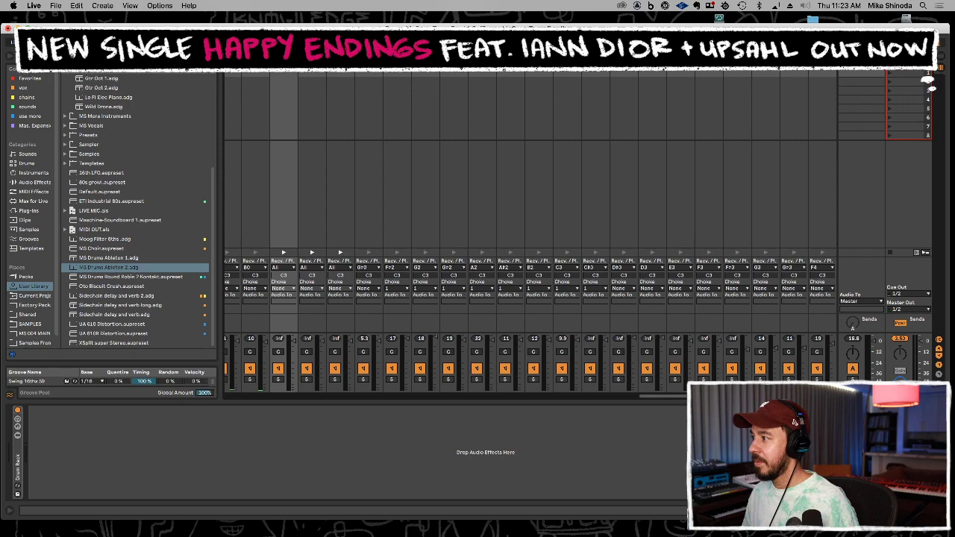
{"action": "scroll", "coordinate": [422, 388], "scroll_direction": "left", "scroll_amount": 10}
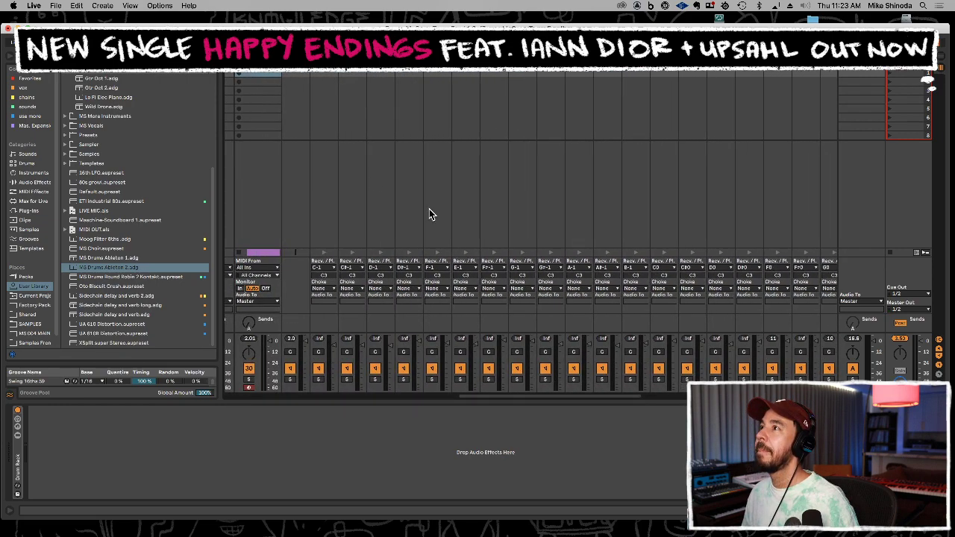
{"action": "left_click", "coordinate": [437, 71]}
{"action": "right_click", "coordinate": [466, 71]}
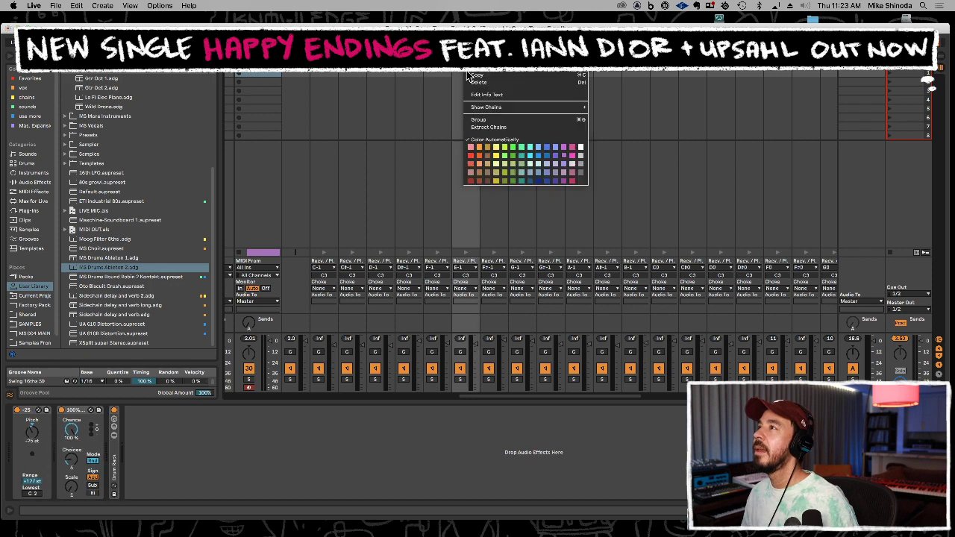
{"action": "left_click", "coordinate": [474, 83]}
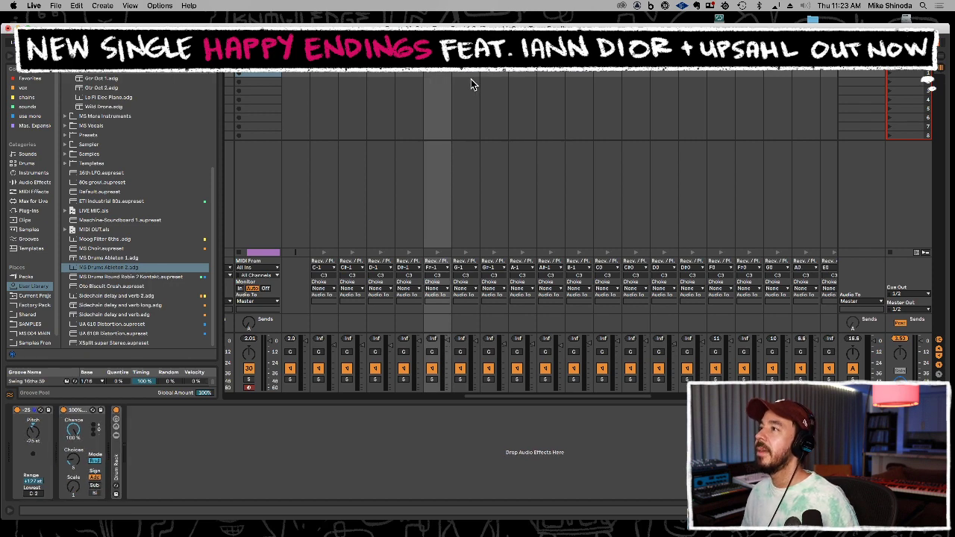
Return to the arrangement, select the first two bars of the MS Drums clip, from 5.1.1 to 7.1.1, and audition the chorus
{"action": "key", "text": "Tab"}
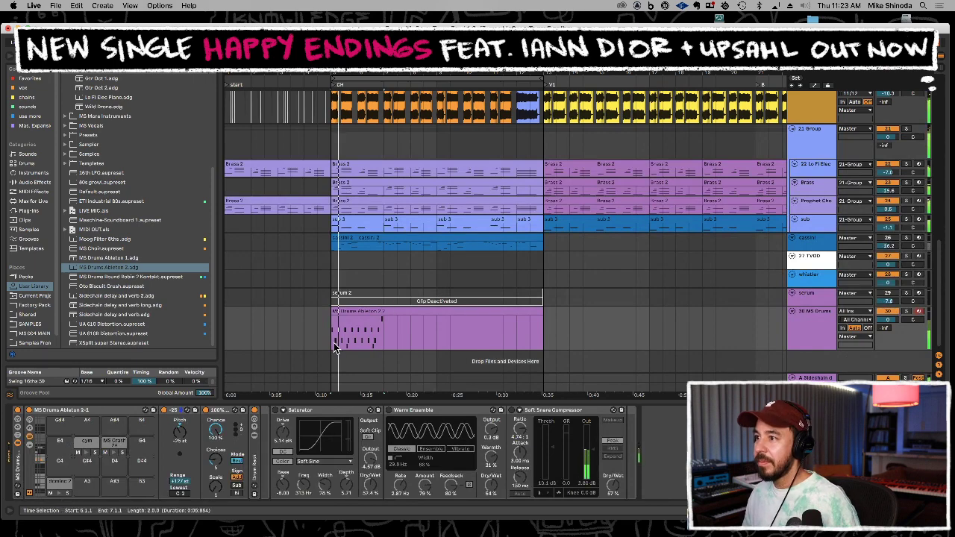
{"action": "left_click_drag", "start_coordinate": [333, 340], "coordinate": [383, 332]}
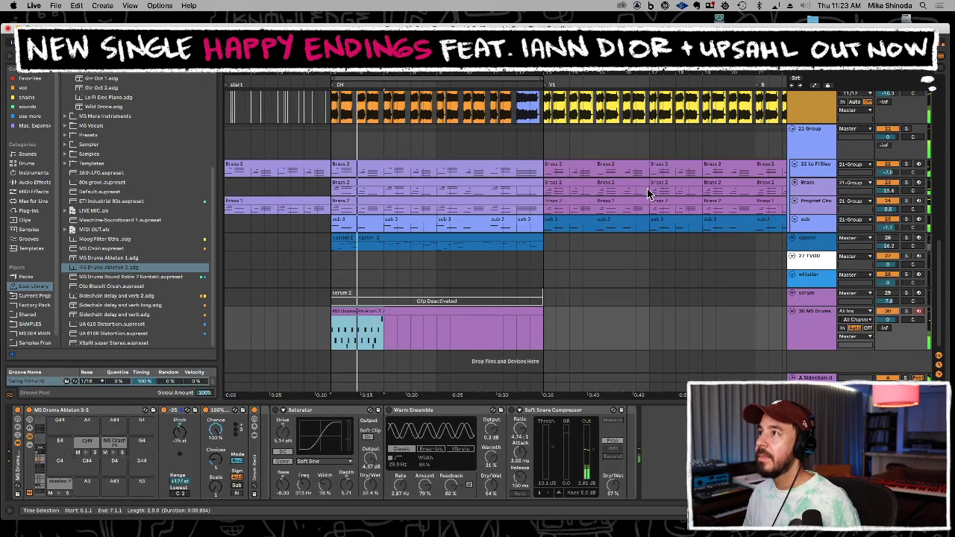
{"action": "scroll", "coordinate": [599, 215], "scroll_direction": "up", "scroll_amount": 5}
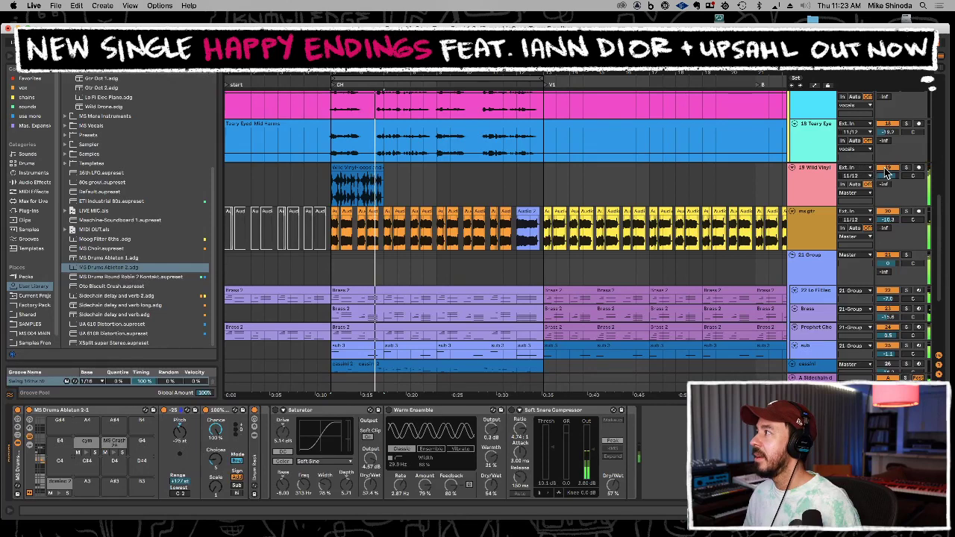
{"action": "scroll", "coordinate": [552, 200], "scroll_direction": "down", "scroll_amount": 4}
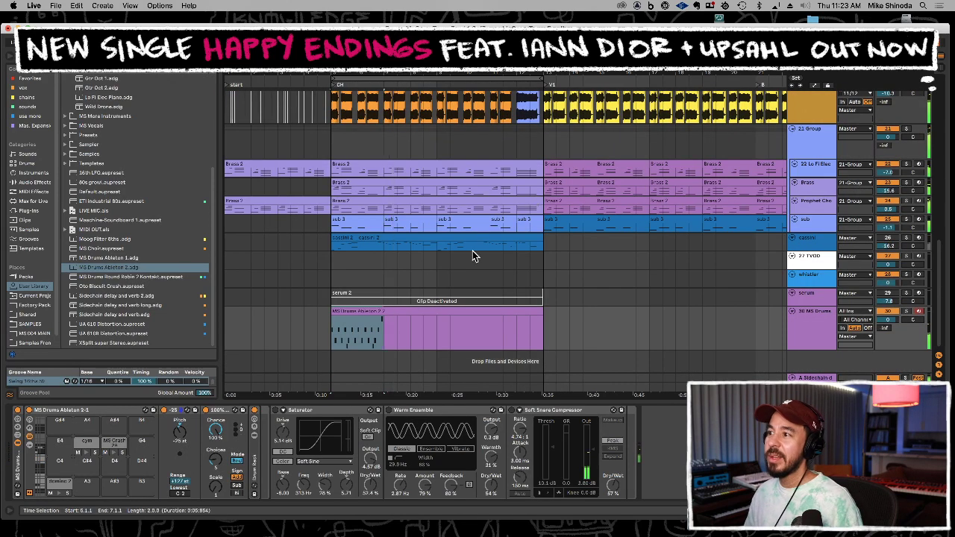
{"action": "key", "text": "space"}
{"action": "key", "text": "space"}
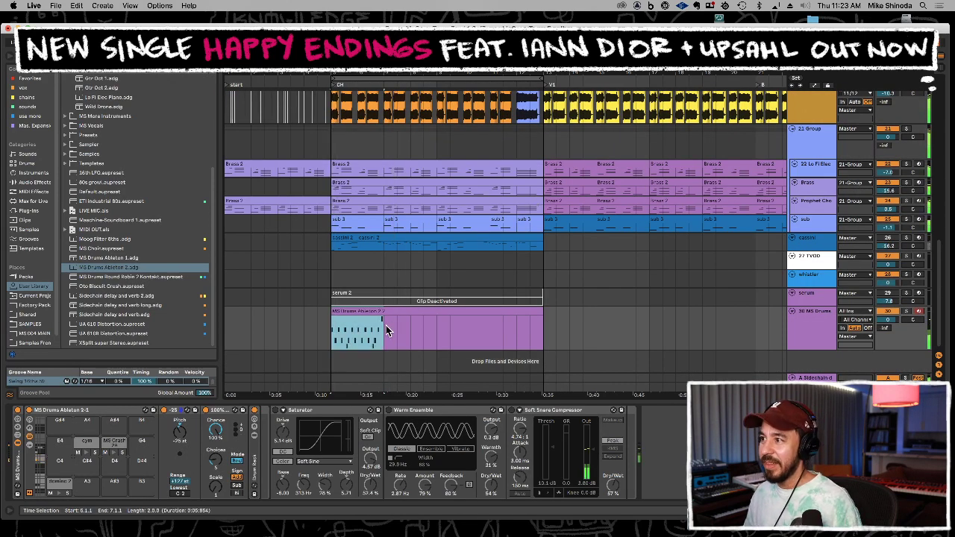
Duplicate the two-bar MS Drums clip three times to fill the first chorus and select all four clips
{"action": "key", "text": "super+d"}
{"action": "key", "text": "super+d"}
{"action": "key", "text": "super+d"}
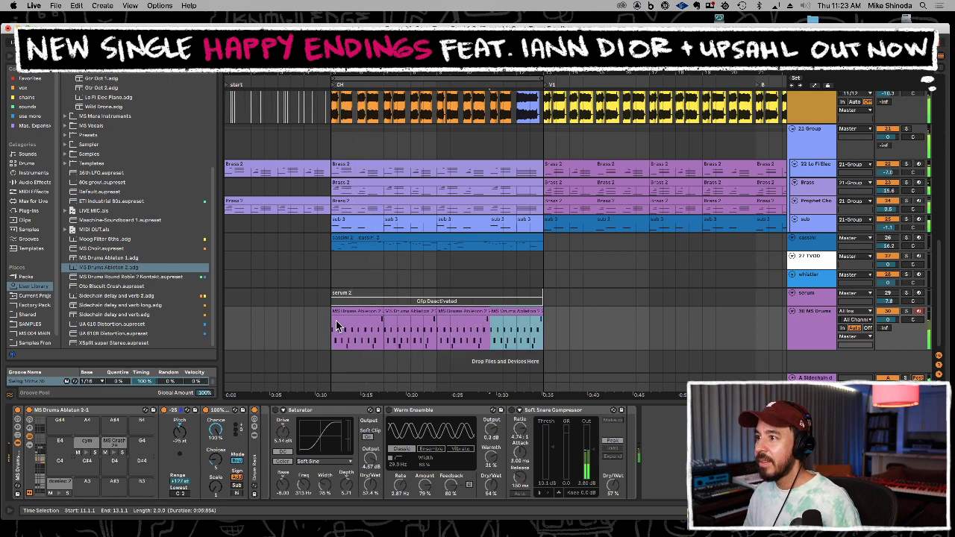
{"action": "left_click", "coordinate": [335, 322], "text": "shift"}
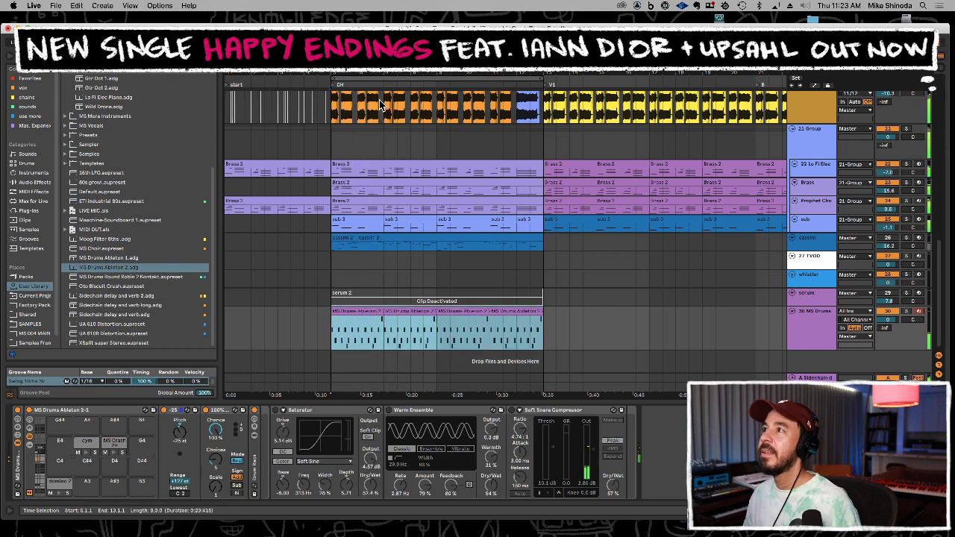
Review the whole song arrangement, including the waveform of the Teary Eyed lead vocal clip
{"action": "left_click_drag", "start_coordinate": [391, 75], "coordinate": [391, 34]}
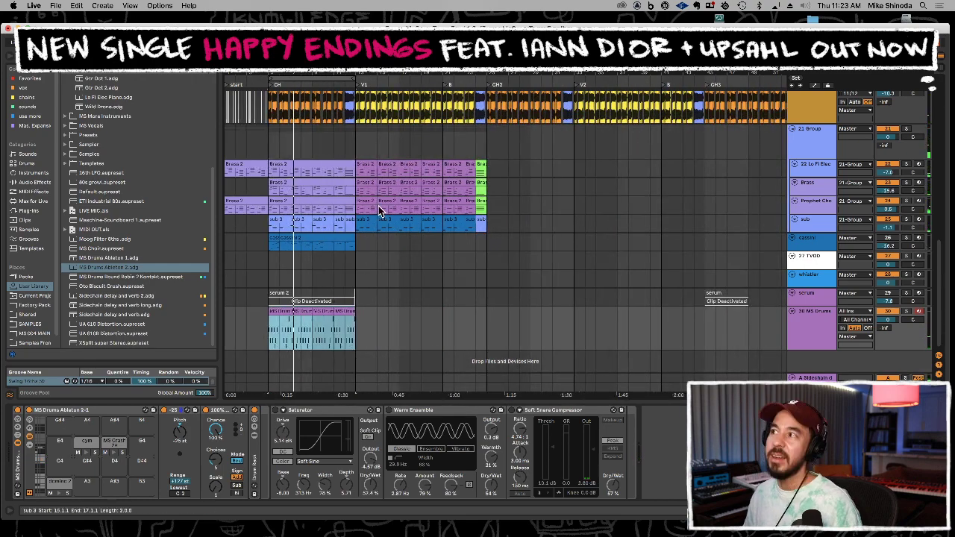
{"action": "scroll", "coordinate": [378, 206], "scroll_direction": "up", "scroll_amount": 10}
{"action": "key", "text": "minus"}
{"action": "key", "text": "minus"}
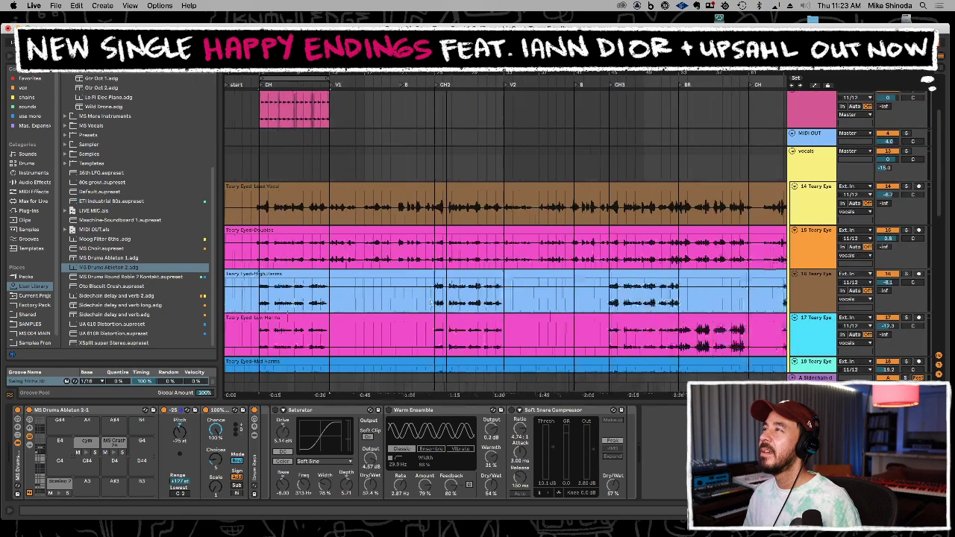
{"action": "left_click", "coordinate": [612, 190]}
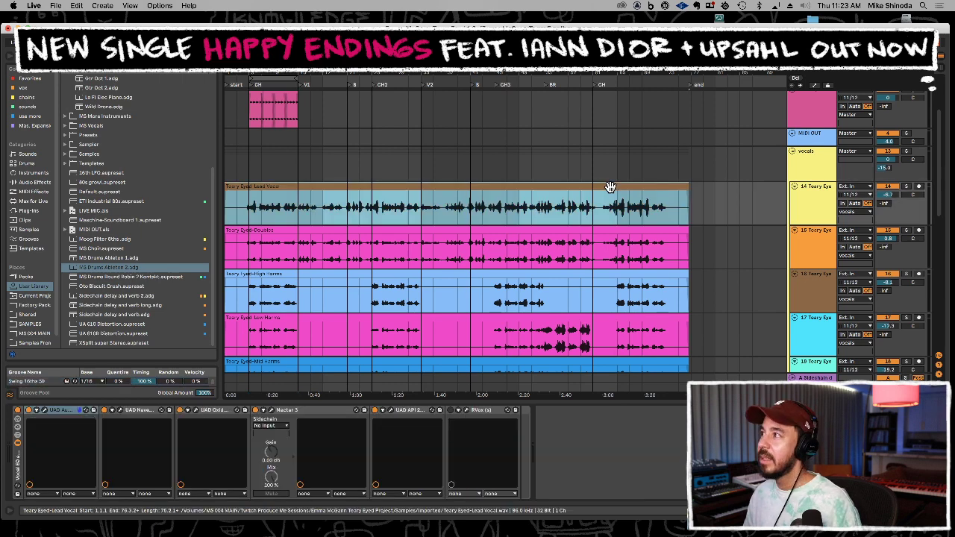
{"action": "double_click", "coordinate": [610, 186]}
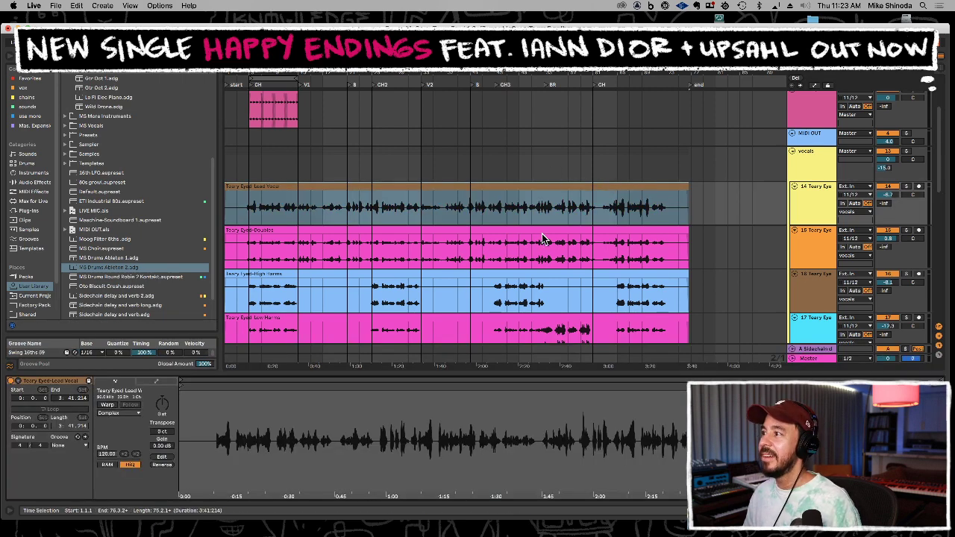
{"action": "double_click", "coordinate": [524, 374]}
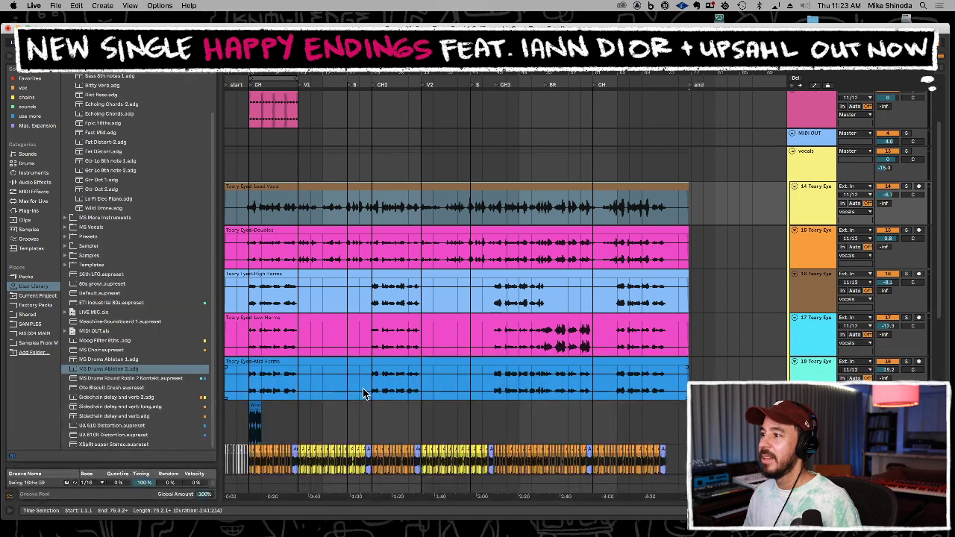
{"action": "scroll", "coordinate": [393, 377], "scroll_direction": "down", "scroll_amount": 5}
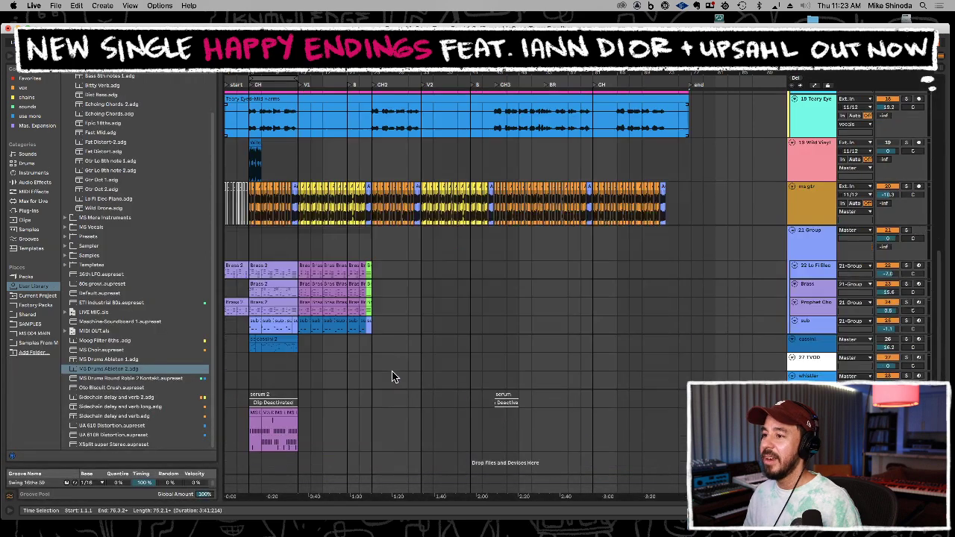
Play the arrangement from the start of the first chorus and look over the other tracks
{"action": "left_click", "coordinate": [250, 379]}
{"action": "key", "text": "space"}
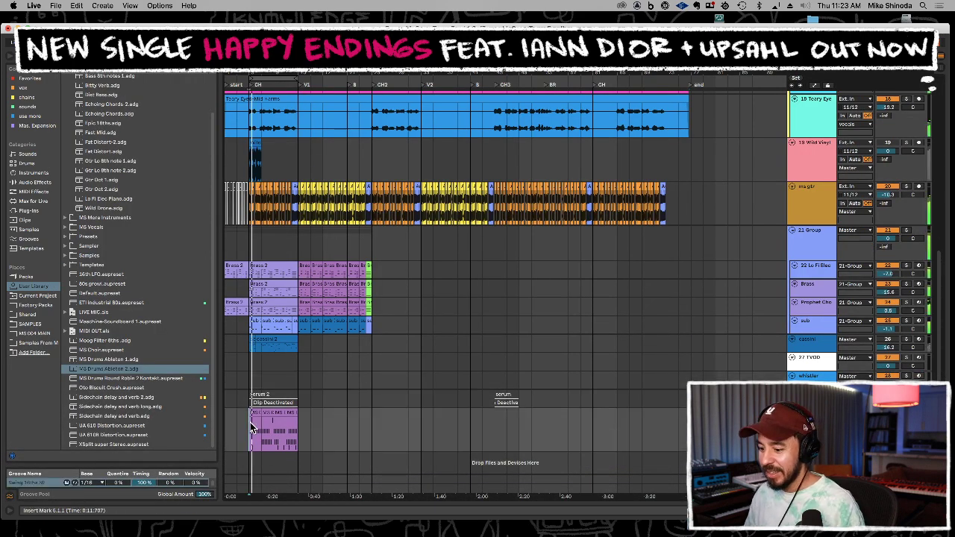
{"action": "scroll", "coordinate": [343, 237], "scroll_direction": "up", "scroll_amount": 6}
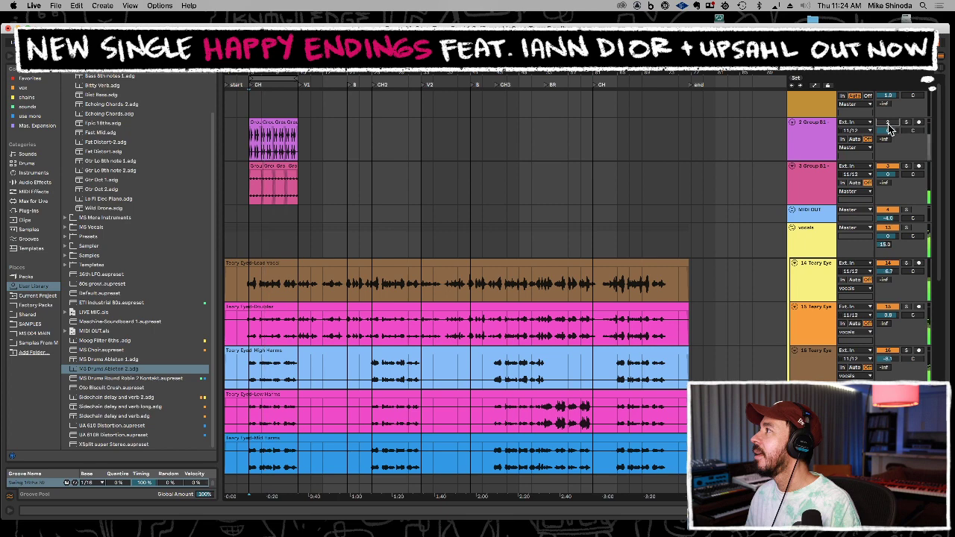
{"action": "scroll", "coordinate": [326, 275], "scroll_direction": "down", "scroll_amount": 6}
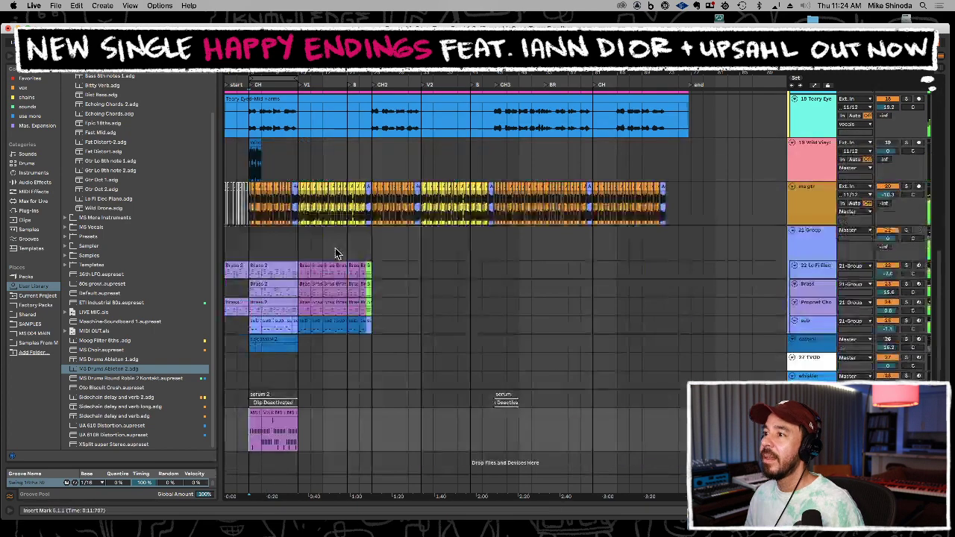
{"action": "left_click", "coordinate": [250, 381]}
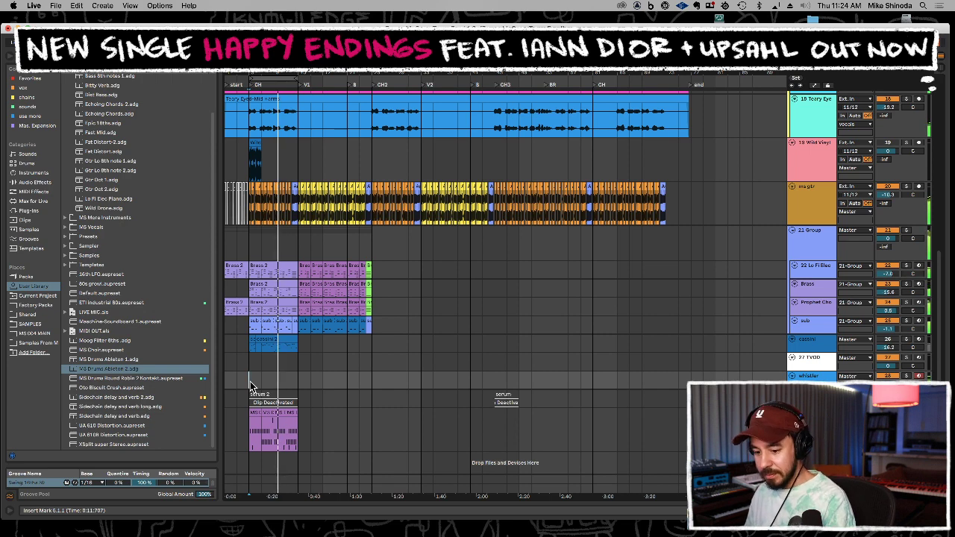
Rehearse and record an overdub of kick and snare hits on the MS Drums track across the first chorus
{"action": "left_click", "coordinate": [249, 431]}
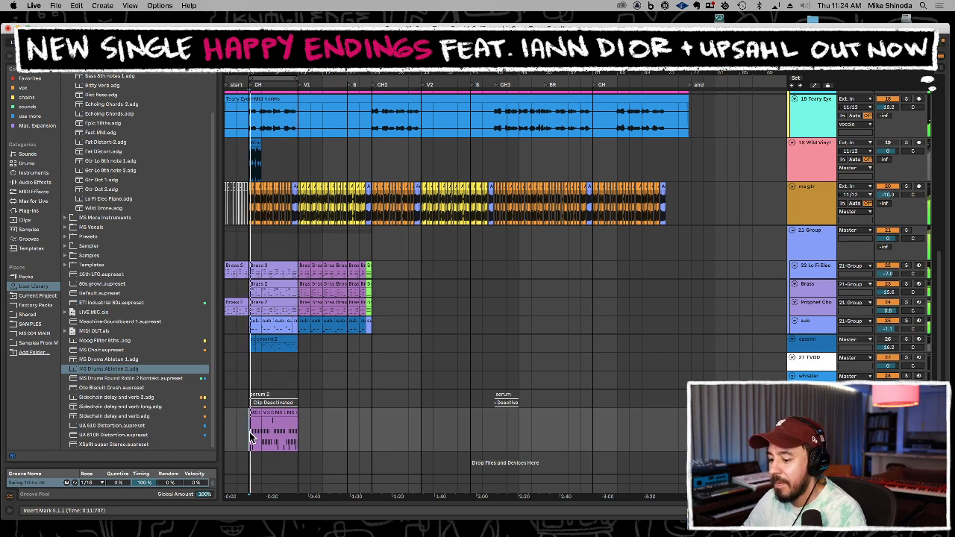
{"action": "key", "text": "space"}
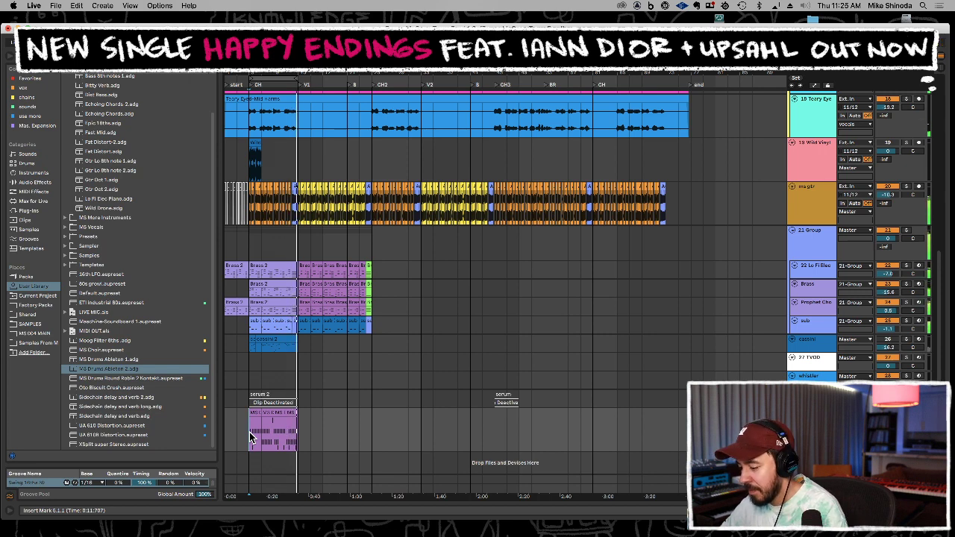
{"action": "key", "text": "space"}
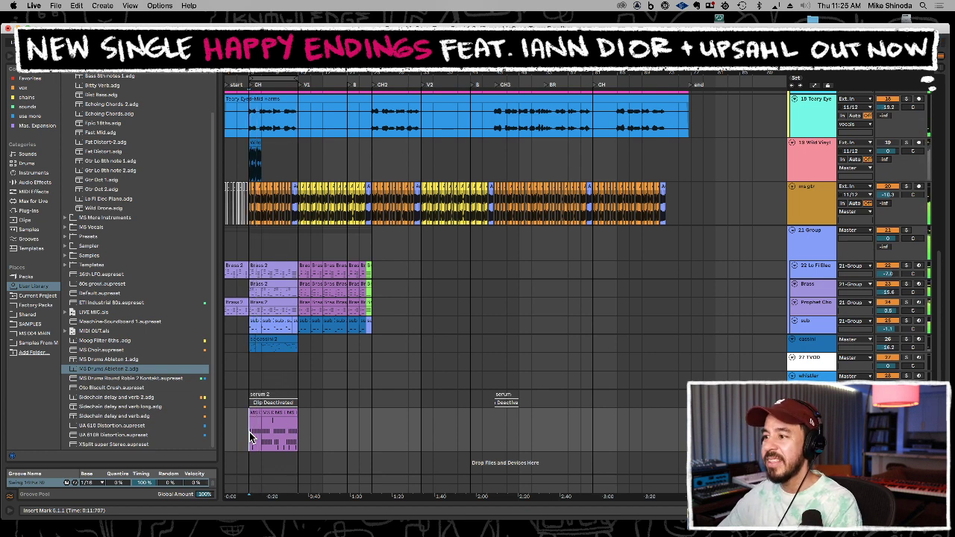
{"action": "key", "text": "F9"}
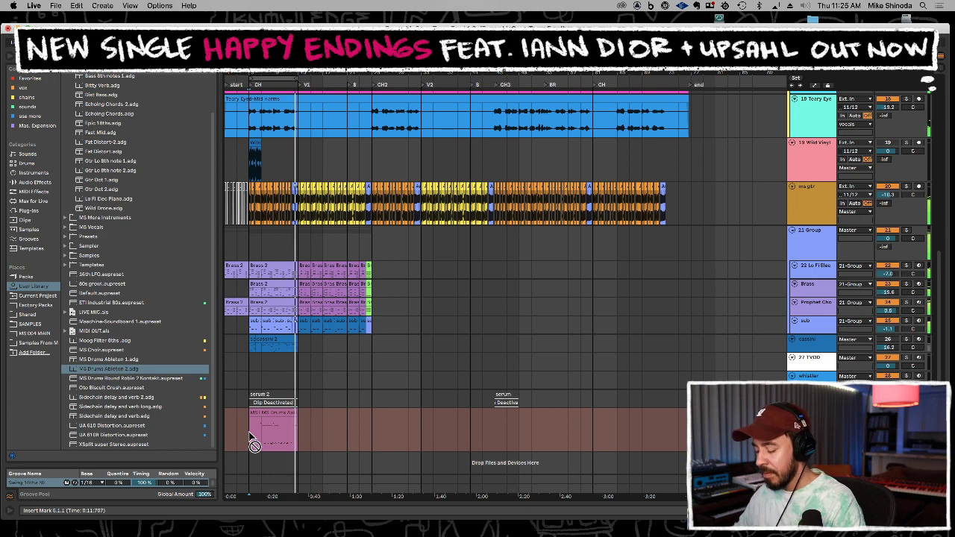
{"action": "key", "text": "space"}
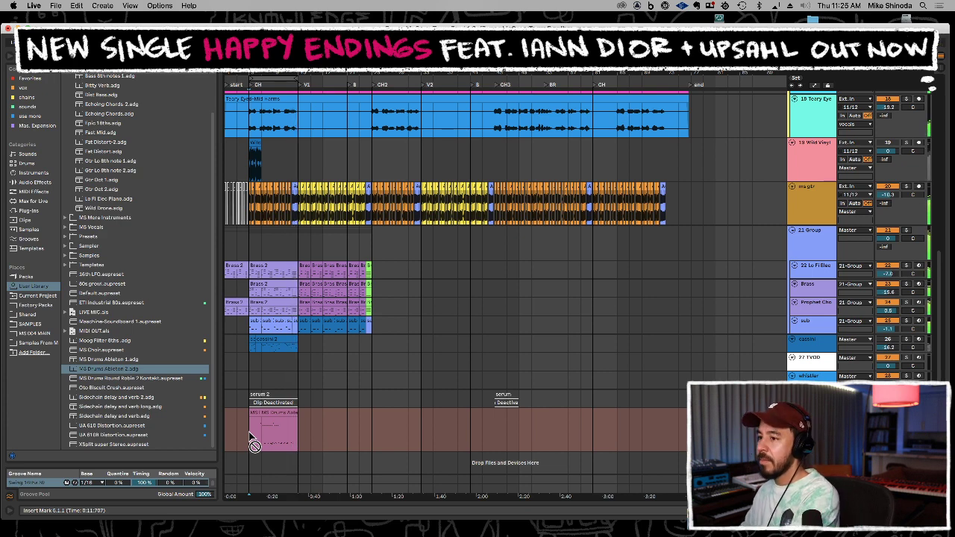
Open the recorded MS Drums clip in an enlarged note editor and quantize its kick and snare notes
{"action": "left_click", "coordinate": [262, 425]}
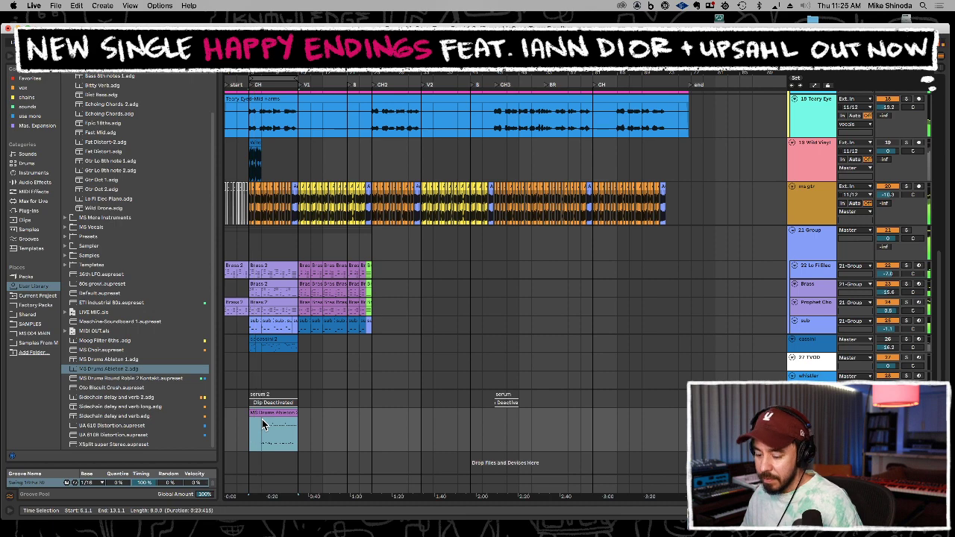
{"action": "double_click", "coordinate": [265, 426]}
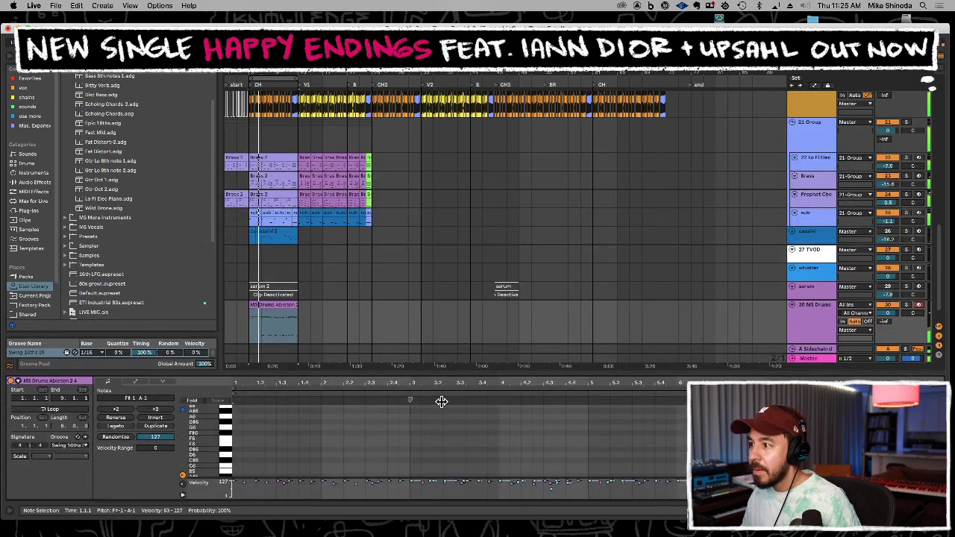
{"action": "scroll", "coordinate": [433, 426], "scroll_direction": "down", "scroll_amount": 1}
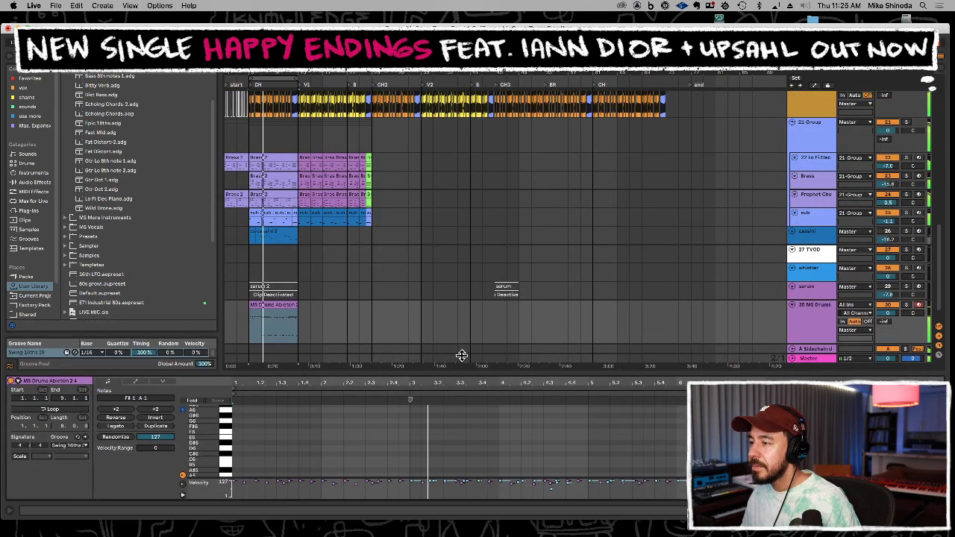
{"action": "left_click_drag", "start_coordinate": [462, 355], "coordinate": [460, 216]}
{"action": "scroll", "coordinate": [477, 336], "scroll_direction": "down", "scroll_amount": 5}
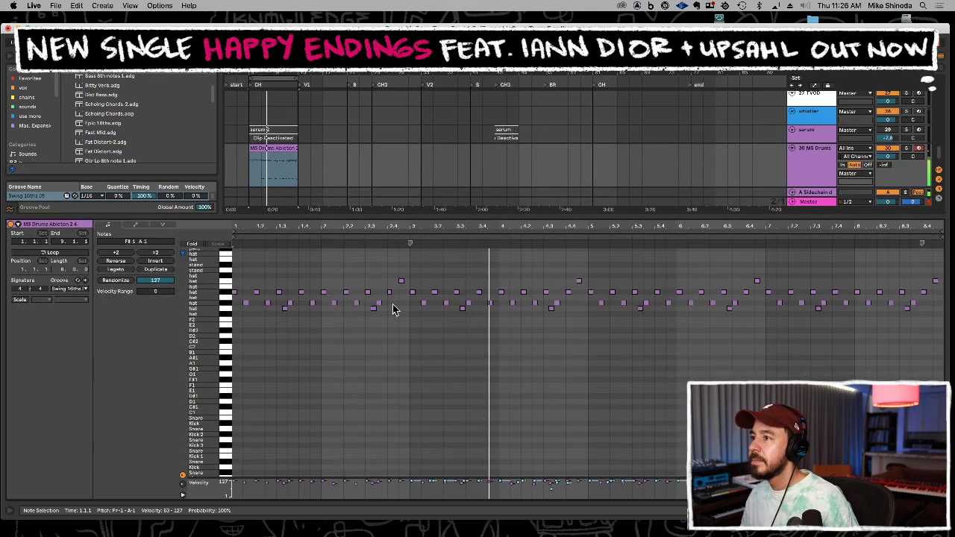
{"action": "key", "text": "space"}
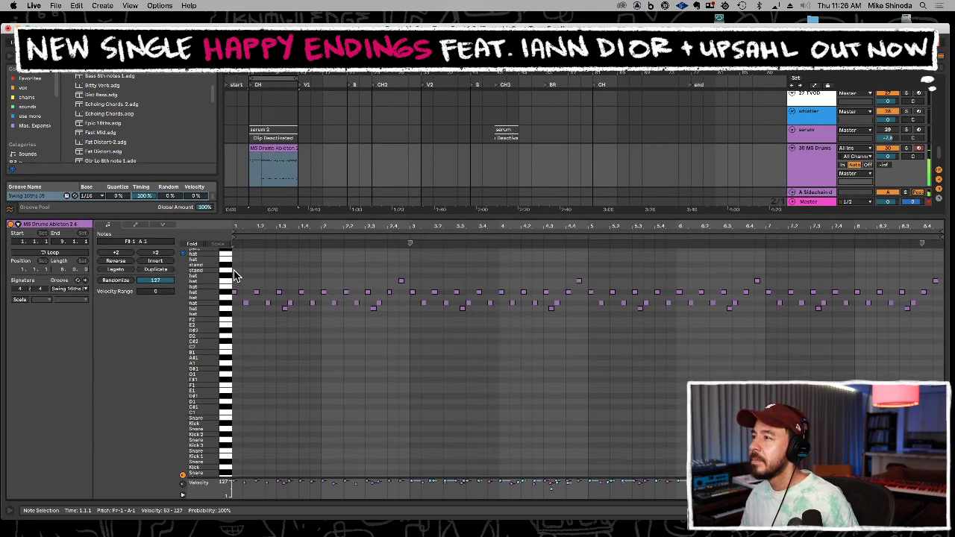
{"action": "scroll", "coordinate": [289, 418], "scroll_direction": "down", "scroll_amount": 5}
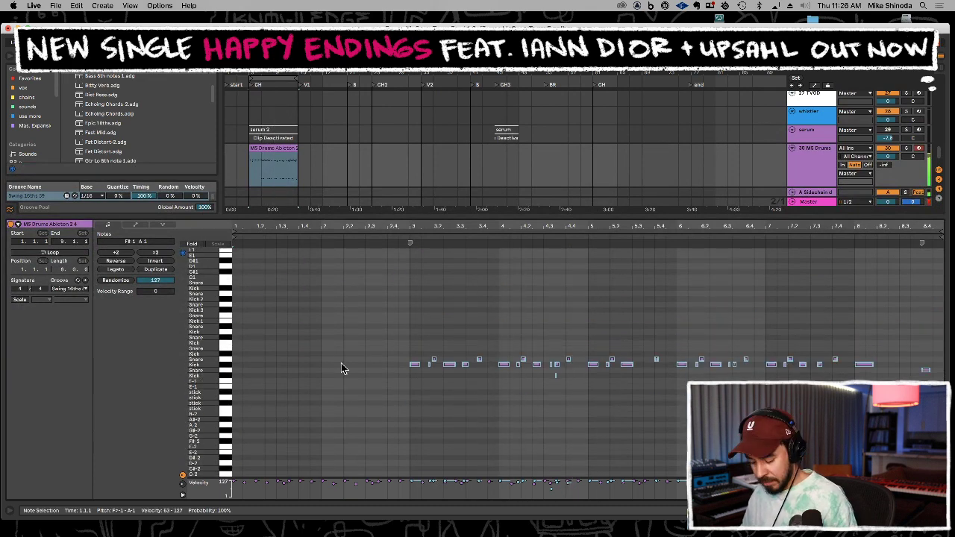
{"action": "key", "text": "space"}
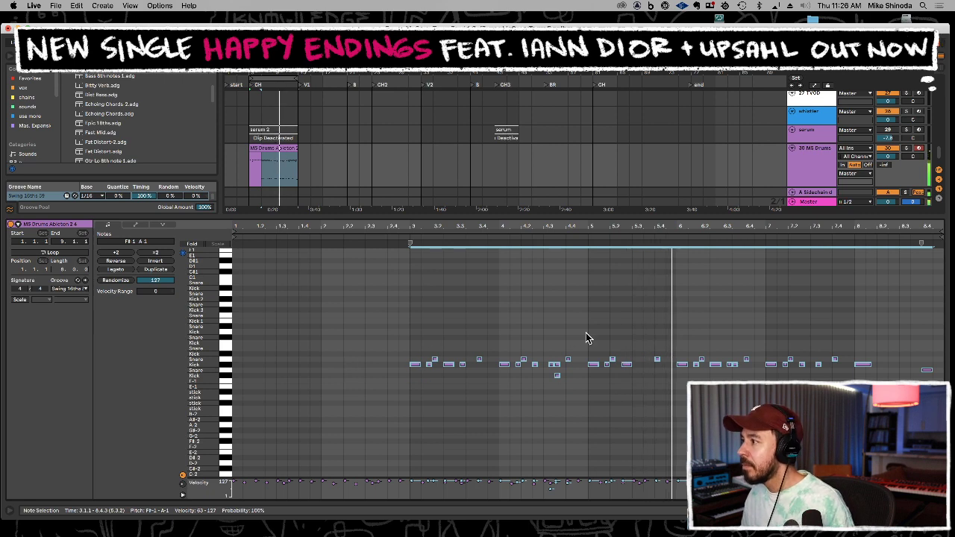
Delete the kick and snare notes in bars 3 and 4, and fill bars 1 to 4 with copies of the bars 5–6 pattern
{"action": "left_click_drag", "start_coordinate": [584, 351], "coordinate": [407, 396]}
{"action": "key", "text": "Delete"}
{"action": "left_click_drag", "start_coordinate": [592, 336], "coordinate": [755, 398]}
{"action": "left_click_drag", "start_coordinate": [594, 369], "coordinate": [239, 370]}
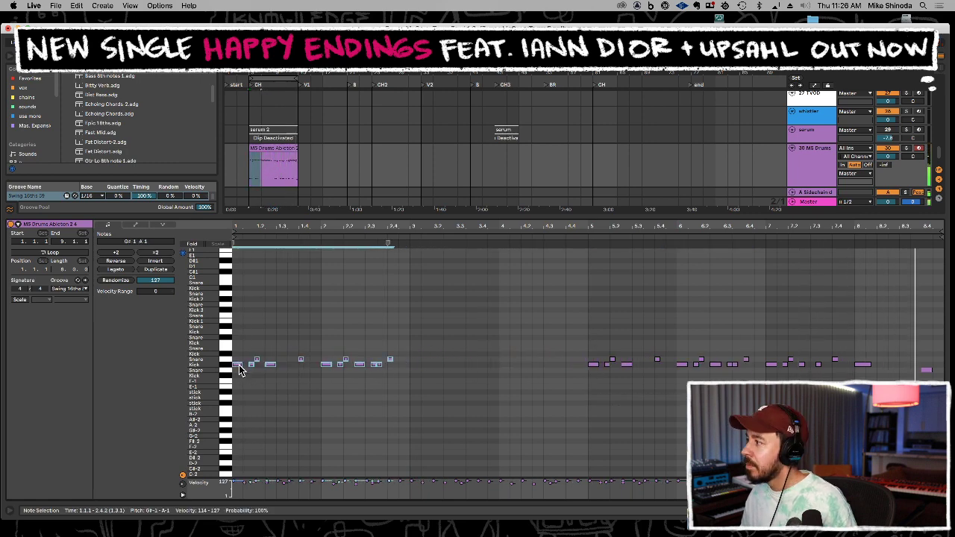
{"action": "key", "text": "super+d"}
{"action": "key", "text": "Right"}
{"action": "key", "text": "Right"}
{"action": "key", "text": "Right"}
Add extra kick notes to the MS Drums pattern at 4.4.2 and in beat 7.3
{"action": "left_click", "coordinate": [923, 375]}
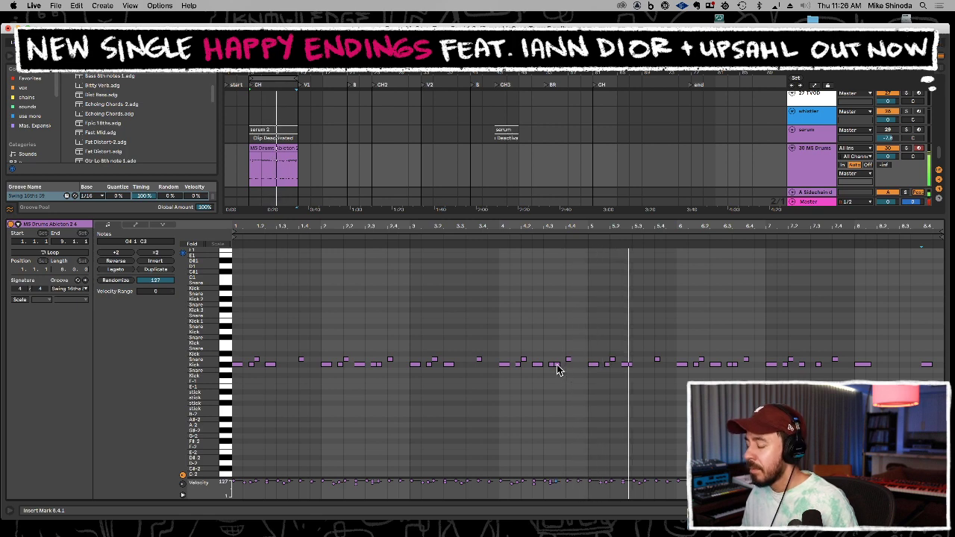
{"action": "key", "text": "super+4"}
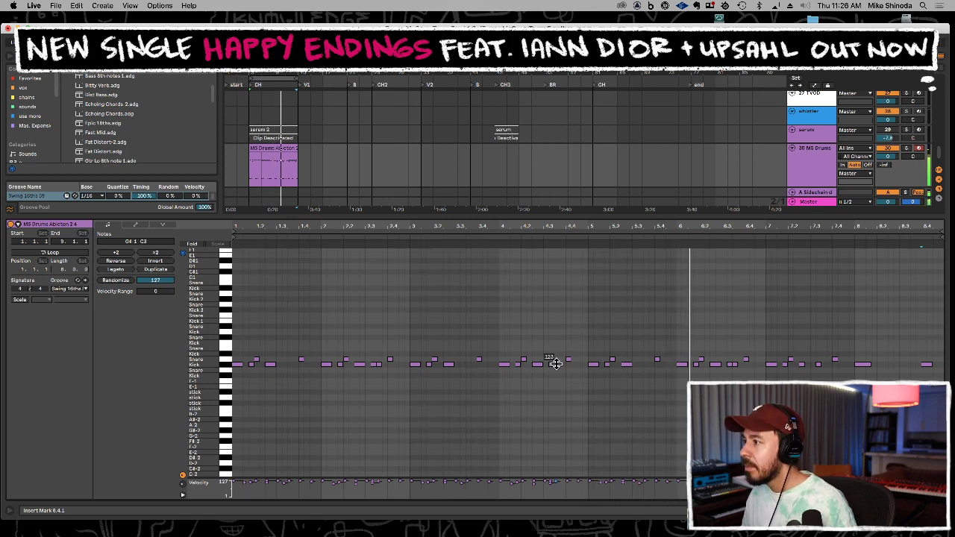
{"action": "left_click", "coordinate": [573, 365]}
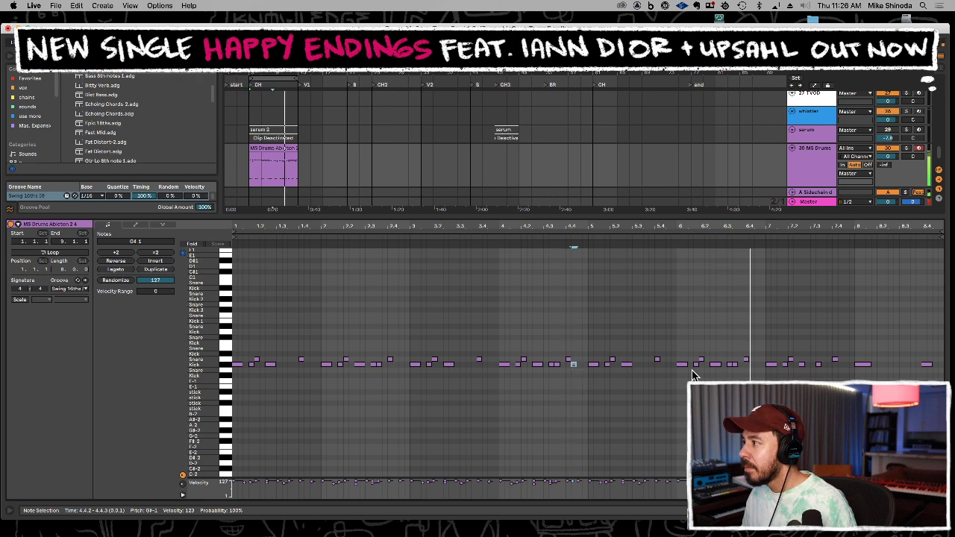
{"action": "key", "text": "space"}
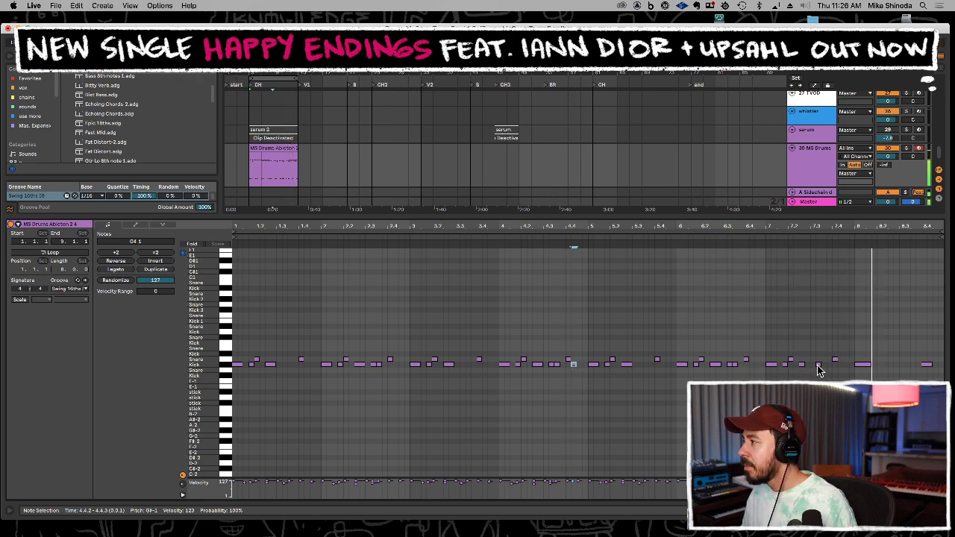
{"action": "left_click", "coordinate": [818, 366]}
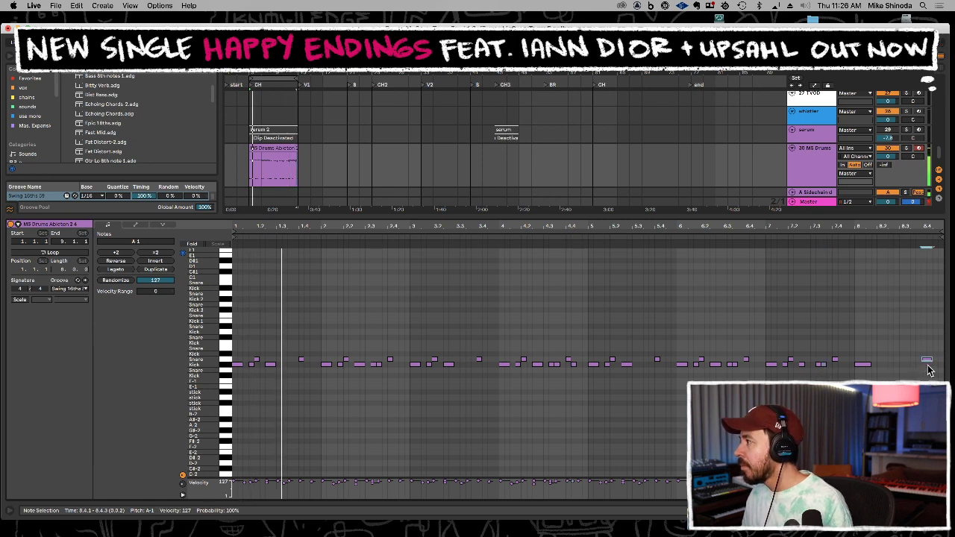
Move the last note at 8.4.1 to the A-1 snare and add kick notes just before it and at 8.4.3
{"action": "left_click_drag", "start_coordinate": [928, 367], "coordinate": [928, 362]}
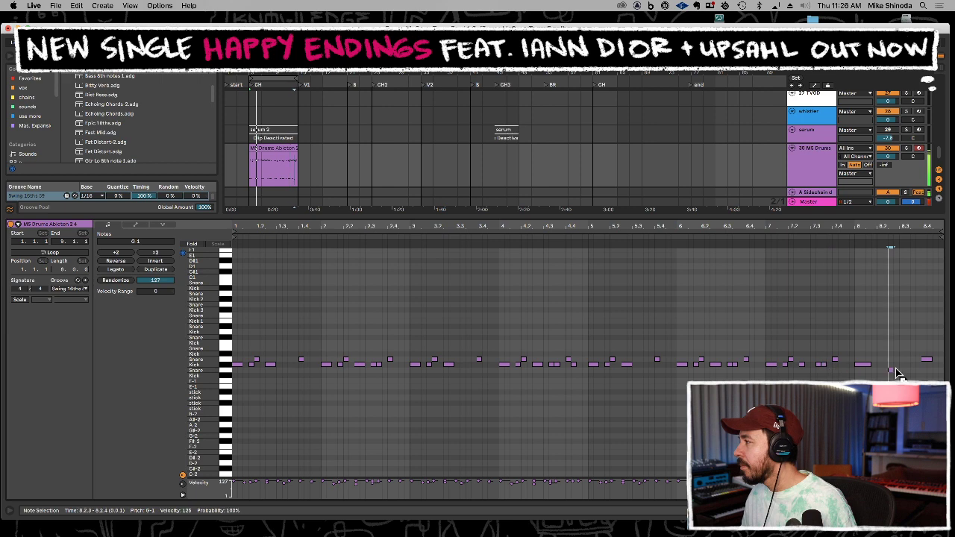
{"action": "double_click", "coordinate": [913, 365]}
{"action": "key", "text": "space"}
{"action": "key", "text": "space"}
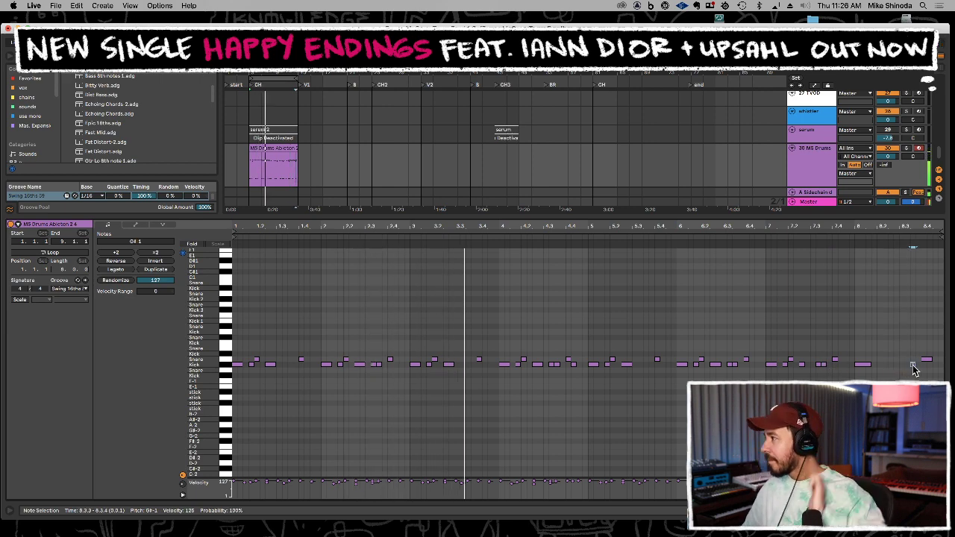
{"action": "left_click_drag", "start_coordinate": [914, 369], "coordinate": [934, 367]}
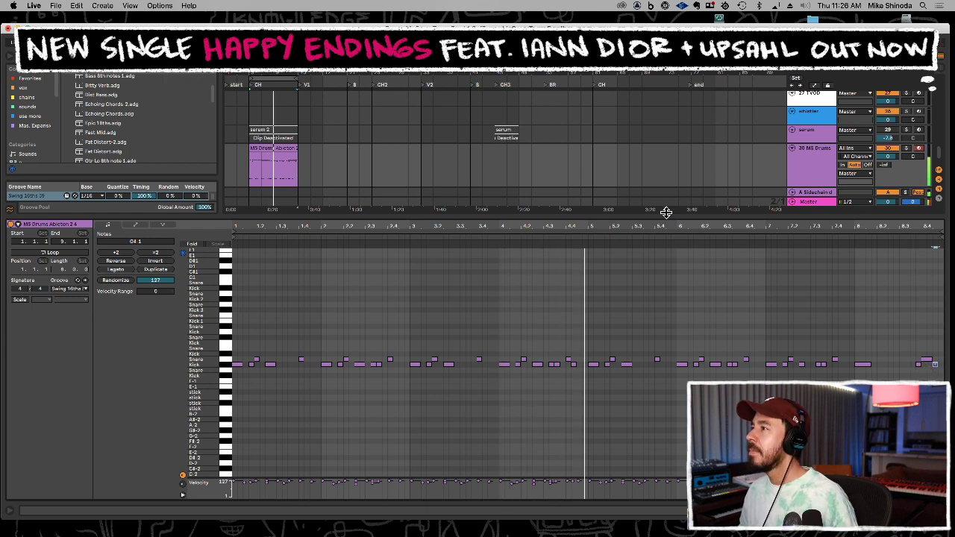
Select the Swing 16ths groove in the groove pool and collapse the note editor to restore the full arrangement
{"action": "left_click", "coordinate": [37, 195]}
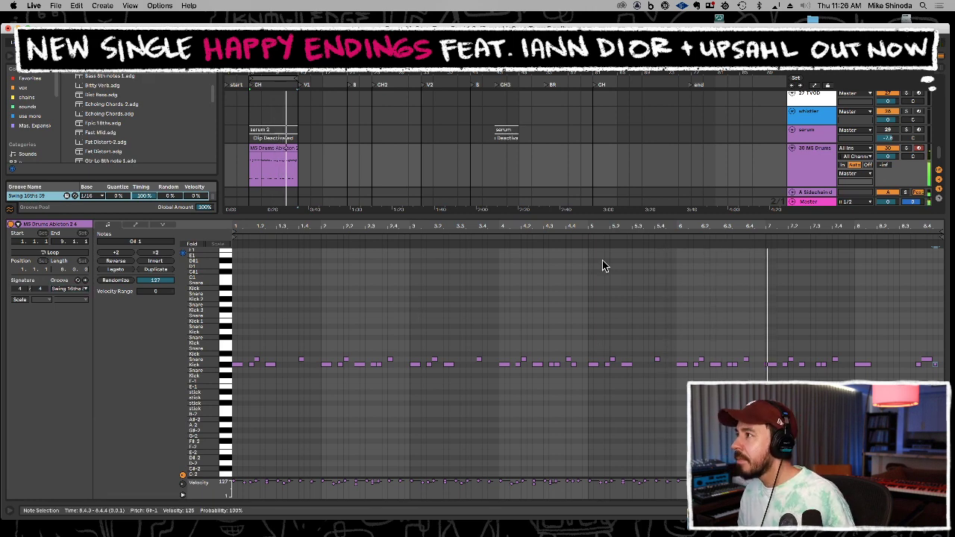
{"action": "left_click_drag", "start_coordinate": [589, 216], "coordinate": [583, 448]}
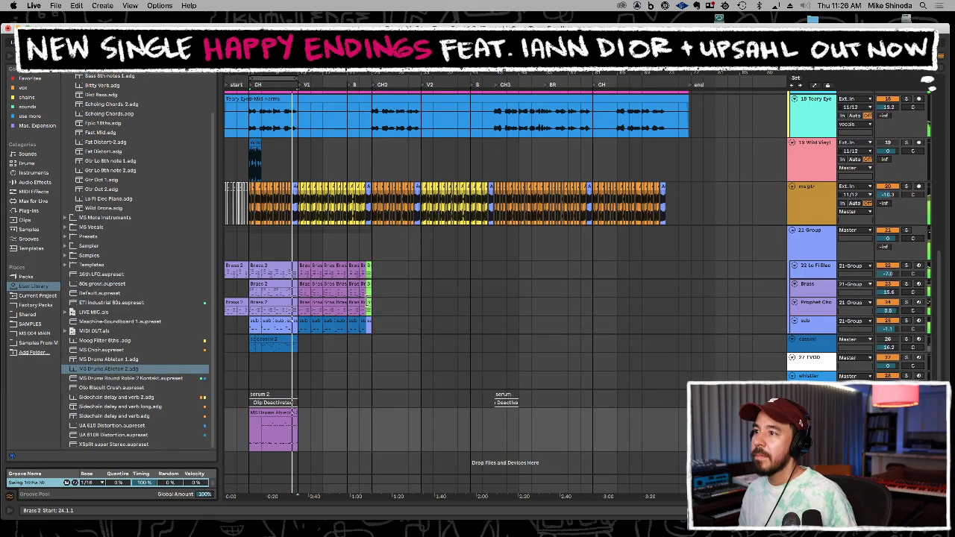
Open the chorus MS Drums clip and move the hat note at 1.1.1 up to the cym lane (F4)
{"action": "left_click", "coordinate": [276, 412]}
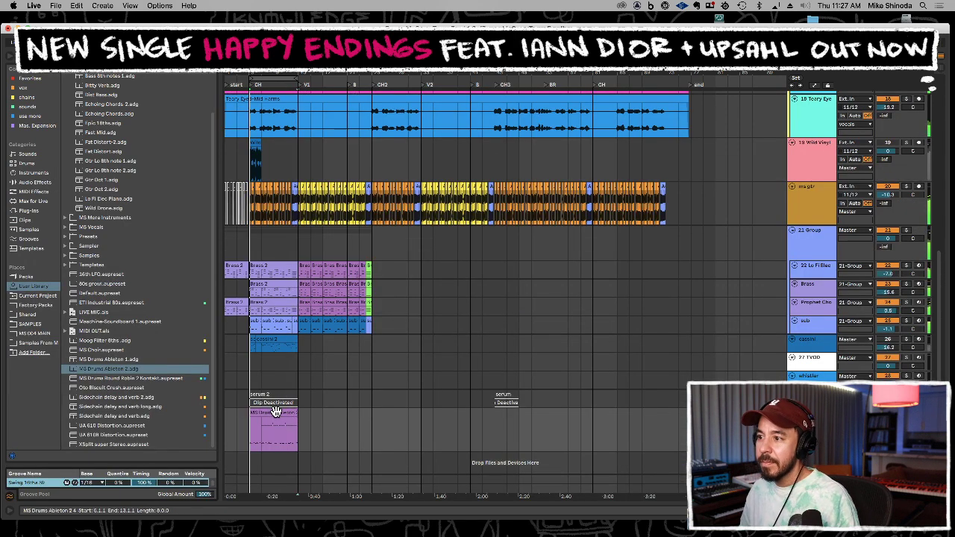
{"action": "double_click", "coordinate": [276, 411]}
{"action": "key", "text": "space"}
{"action": "scroll", "coordinate": [255, 431], "scroll_direction": "down", "scroll_amount": 1}
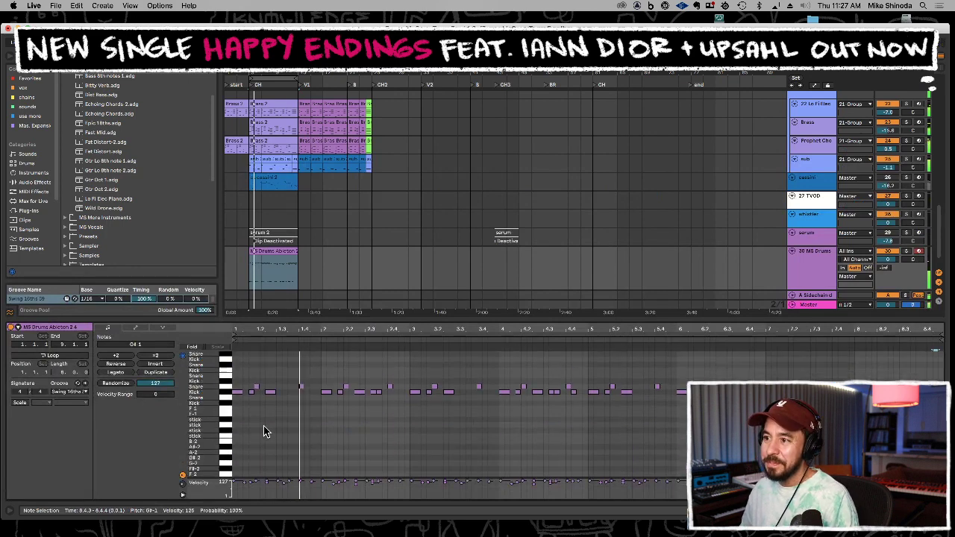
{"action": "scroll", "coordinate": [260, 421], "scroll_direction": "up", "scroll_amount": 5}
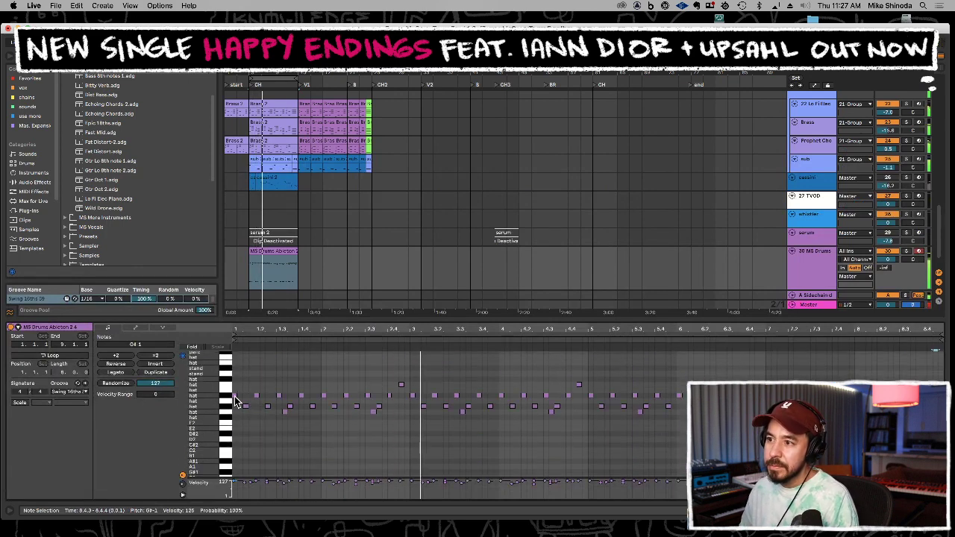
{"action": "scroll", "coordinate": [235, 403], "scroll_direction": "up", "scroll_amount": 2}
{"action": "scroll", "coordinate": [236, 403], "scroll_direction": "up", "scroll_amount": 6}
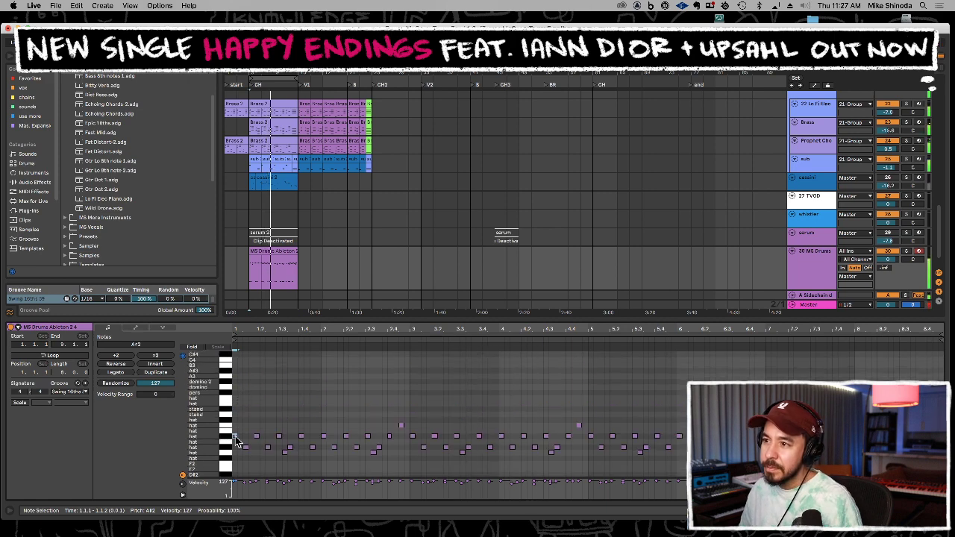
{"action": "left_click_drag", "start_coordinate": [235, 437], "coordinate": [236, 376]}
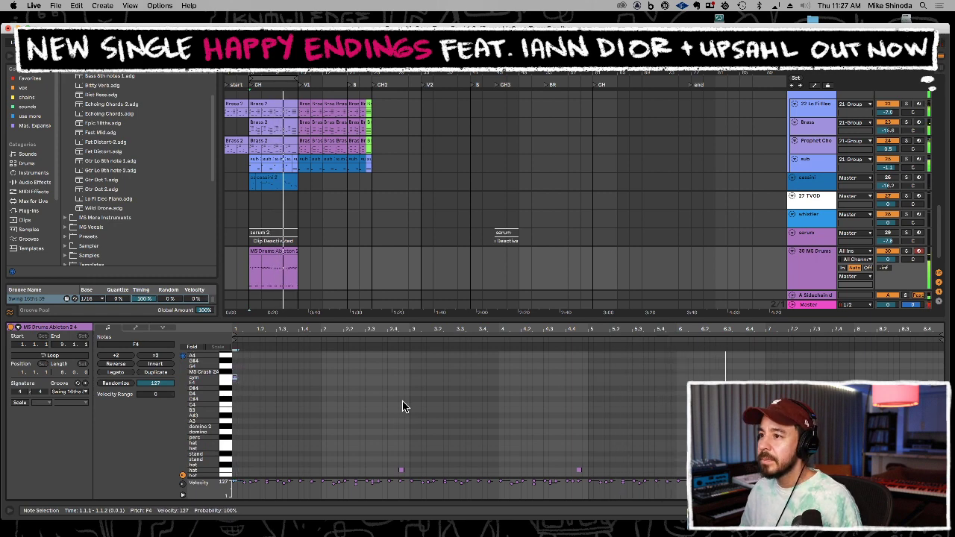
Add an MS Crash 2A note at 5.1.1 in the drum clip and delete the hat note on the same beat
{"action": "left_click", "coordinate": [192, 348]}
{"action": "left_click", "coordinate": [192, 348]}
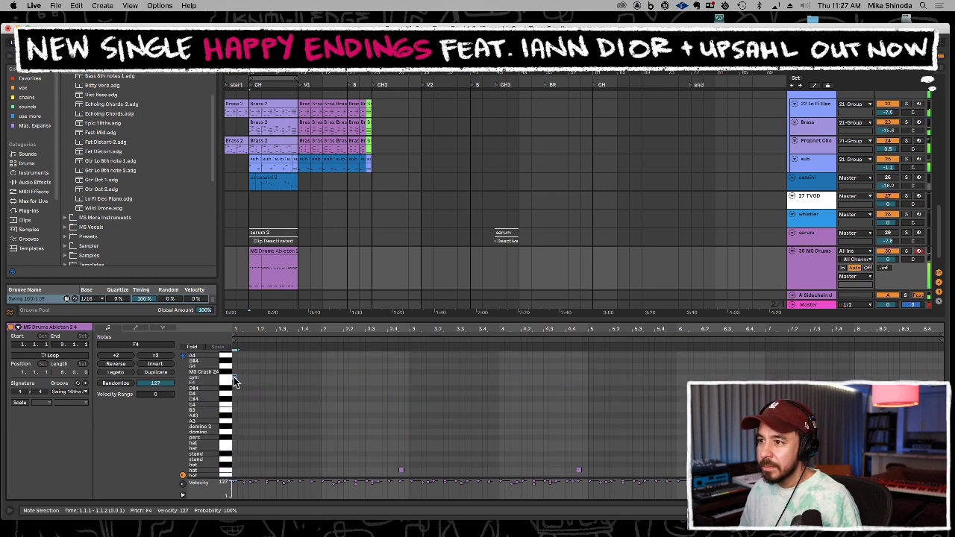
{"action": "double_click", "coordinate": [473, 387]}
{"action": "left_click_drag", "start_coordinate": [473, 387], "coordinate": [591, 371]}
{"action": "key", "text": "space"}
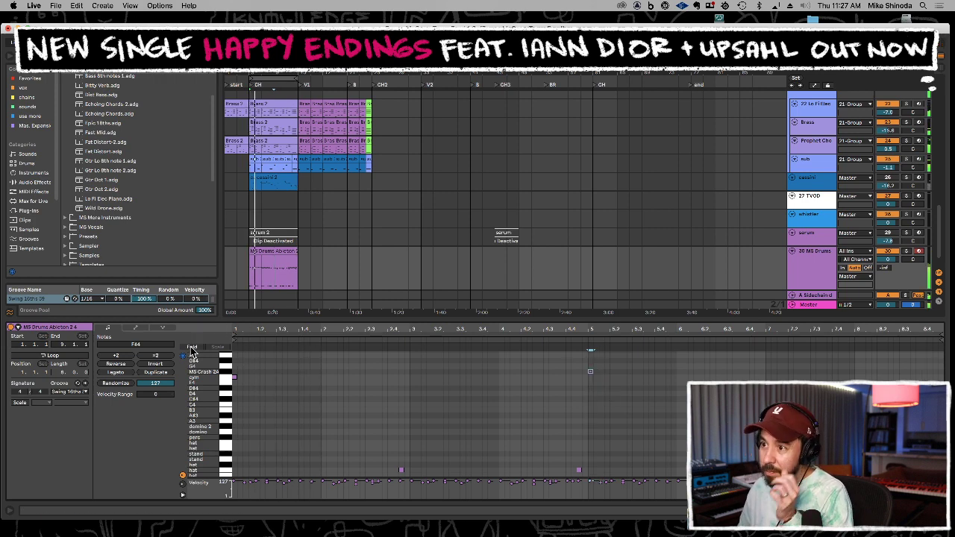
{"action": "left_click", "coordinate": [193, 346]}
{"action": "left_click", "coordinate": [590, 393]}
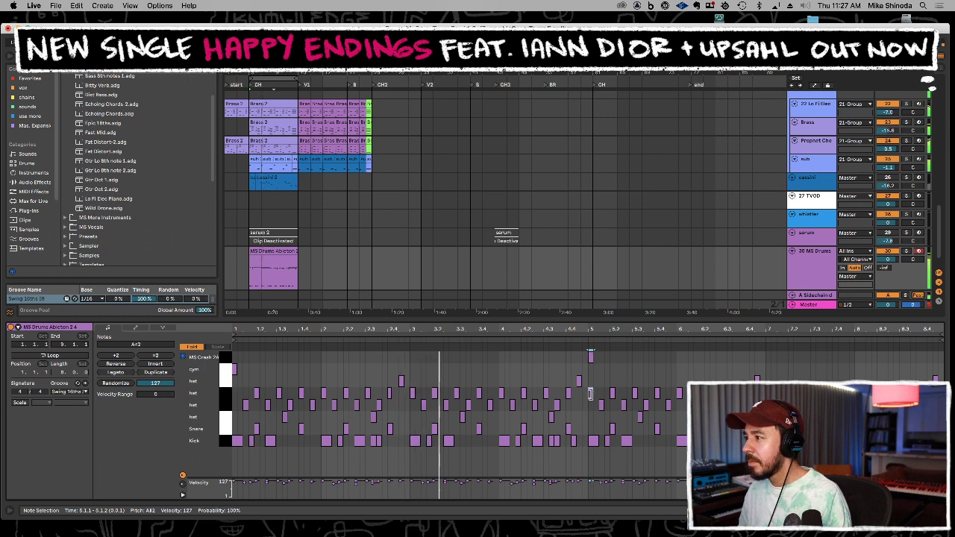
{"action": "key", "text": "Delete"}
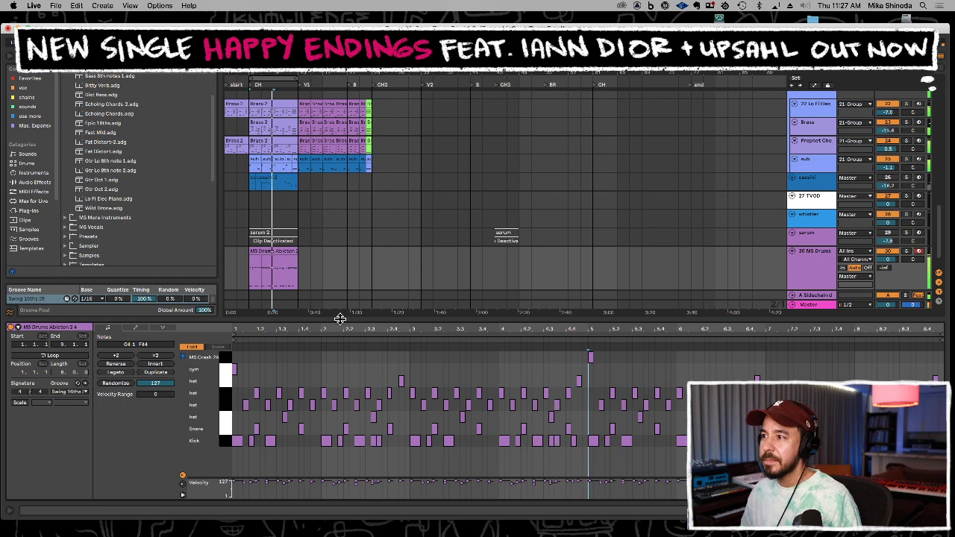
Zoom in on the chorus in the arrangement and play the drums back from 8.3.1
{"action": "left_click_drag", "start_coordinate": [340, 319], "coordinate": [307, 341]}
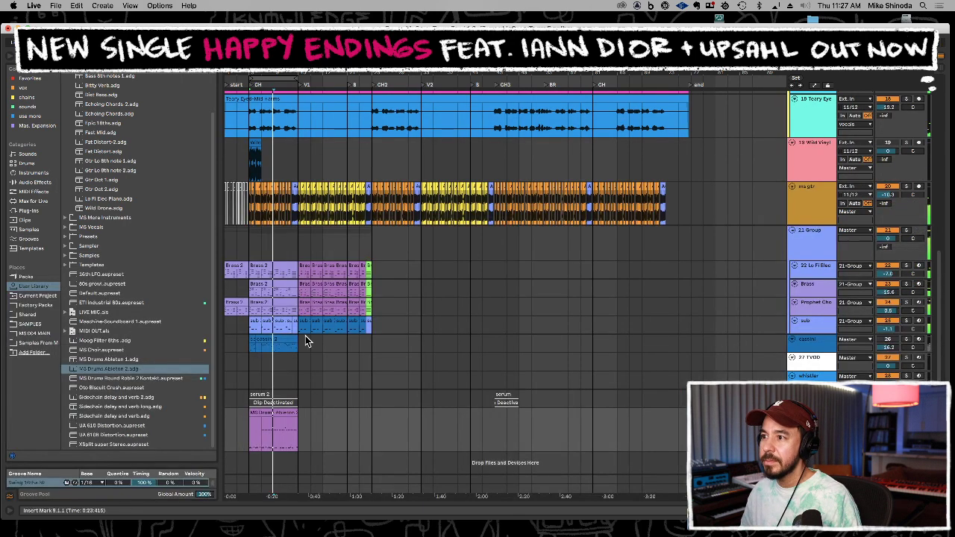
{"action": "double_click", "coordinate": [280, 414]}
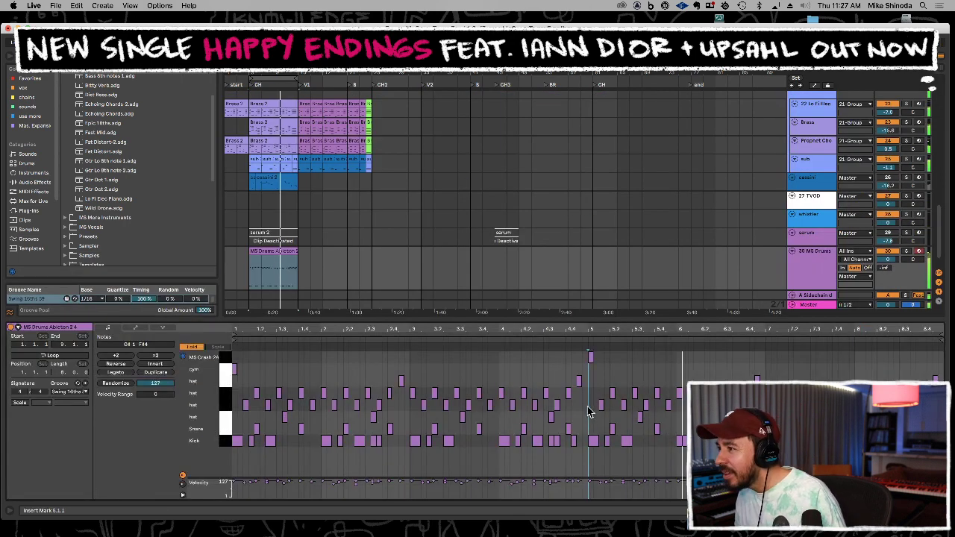
{"action": "left_click_drag", "start_coordinate": [273, 71], "coordinate": [251, 183]}
{"action": "left_click", "coordinate": [267, 218]}
{"action": "key", "text": "space"}
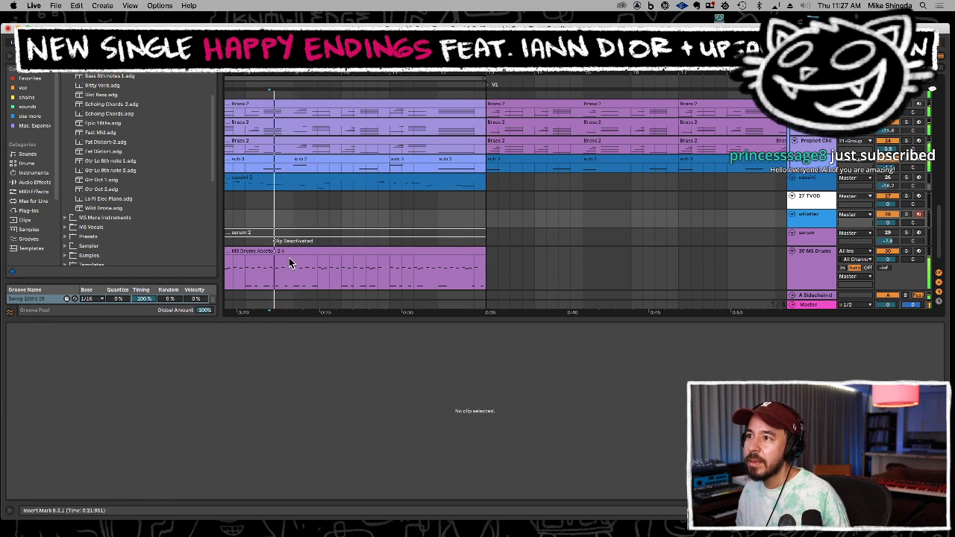
{"action": "key", "text": "space"}
Apply the Swing 16ths groove from the groove pool to the chorus MS Drums clip and play it back from 8.3.1
{"action": "left_click", "coordinate": [284, 250]}
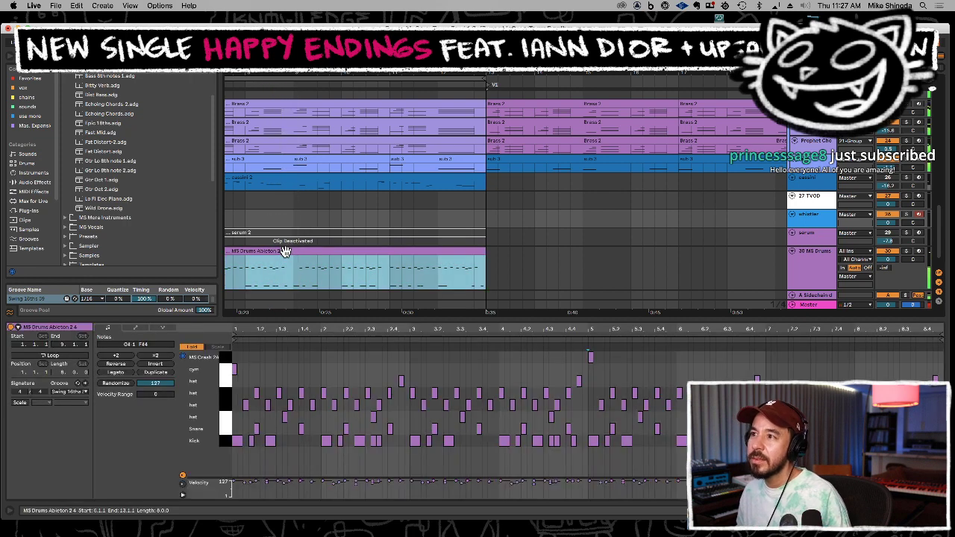
{"action": "left_click_drag", "start_coordinate": [47, 298], "coordinate": [295, 294]}
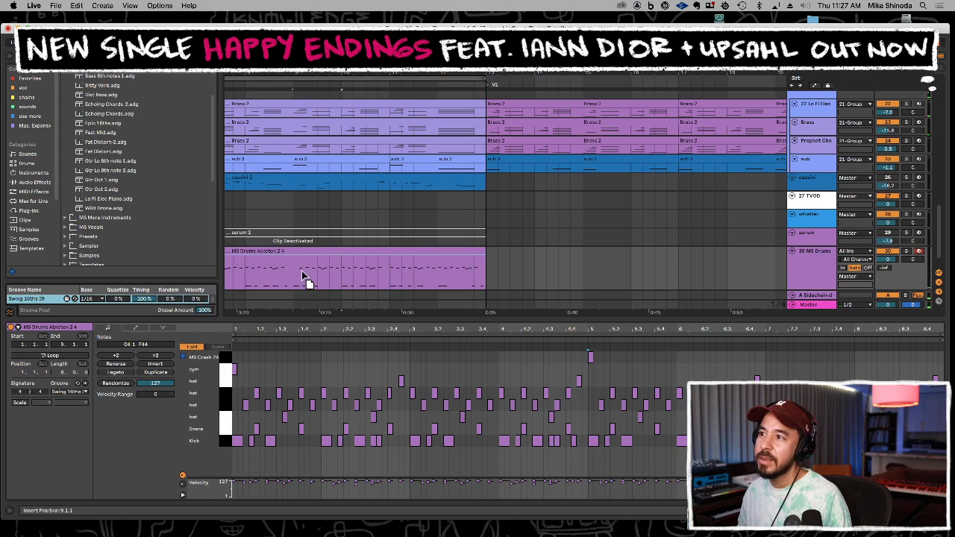
{"action": "left_click", "coordinate": [302, 277]}
{"action": "key", "text": "space"}
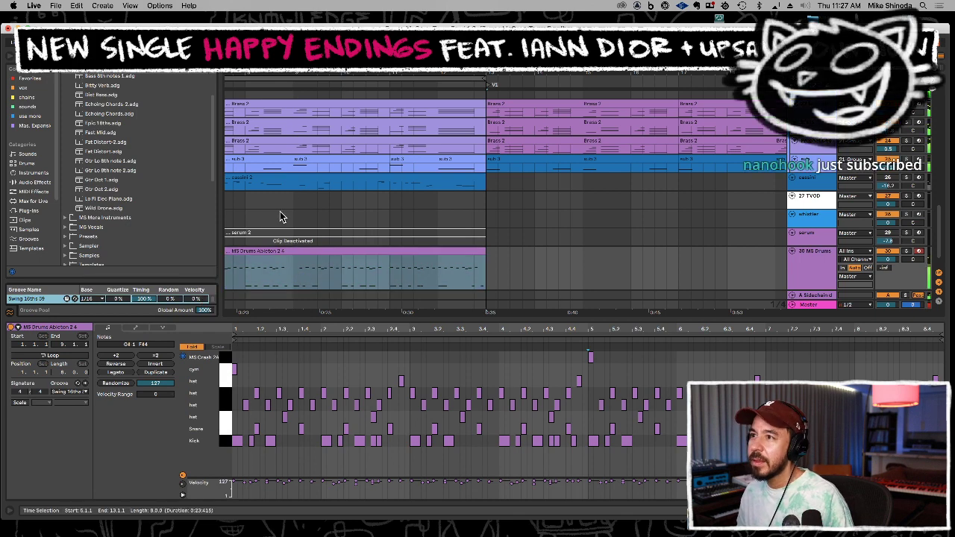
{"action": "left_click", "coordinate": [272, 219]}
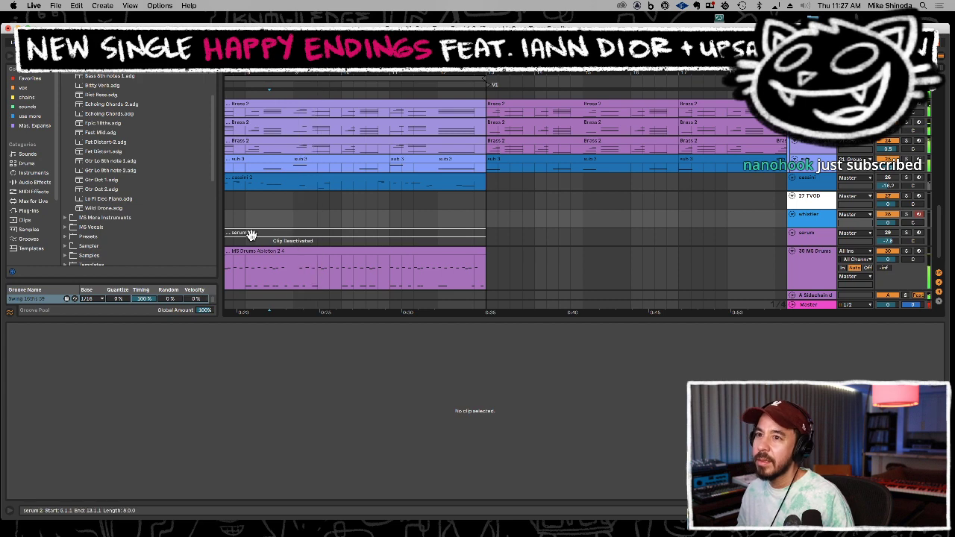
{"action": "double_click", "coordinate": [447, 320]}
{"action": "left_click_drag", "start_coordinate": [461, 73], "coordinate": [335, 37]}
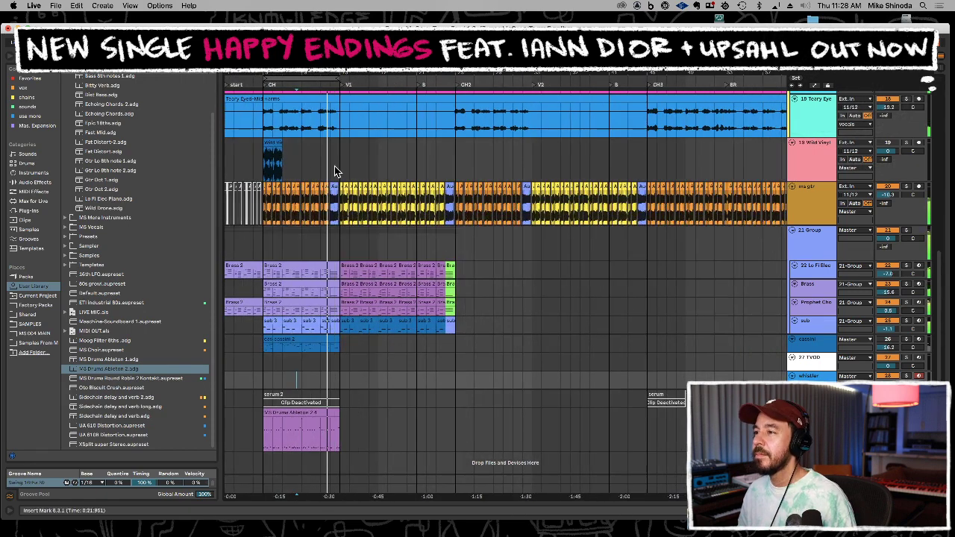
In the chorus drum clip, raise the hat note at 8.3.3 to the highest hat lane and delete the hat notes in beat 8.4
{"action": "double_click", "coordinate": [315, 412]}
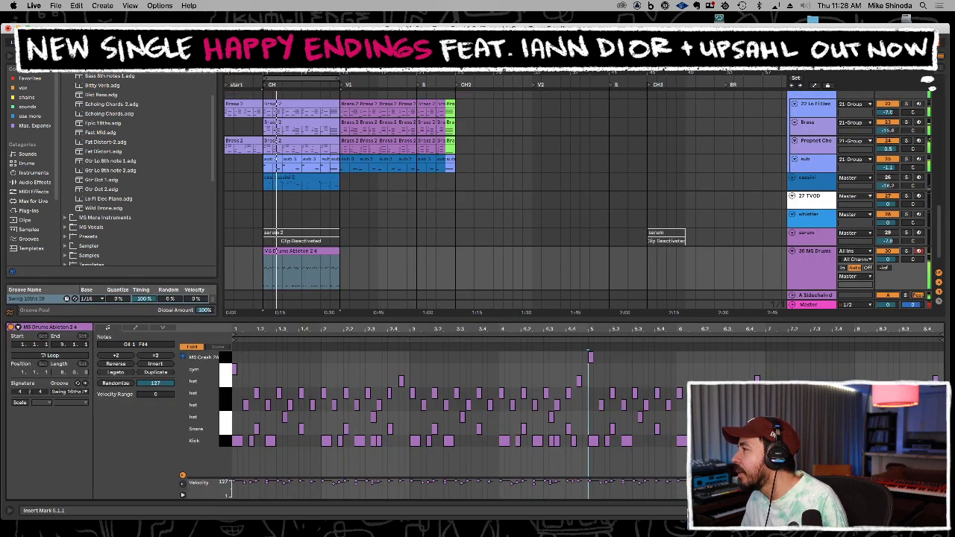
{"action": "left_click", "coordinate": [912, 404]}
{"action": "key", "text": "Up"}
{"action": "left_click_drag", "start_coordinate": [919, 399], "coordinate": [941, 379]}
{"action": "key", "text": "Delete"}
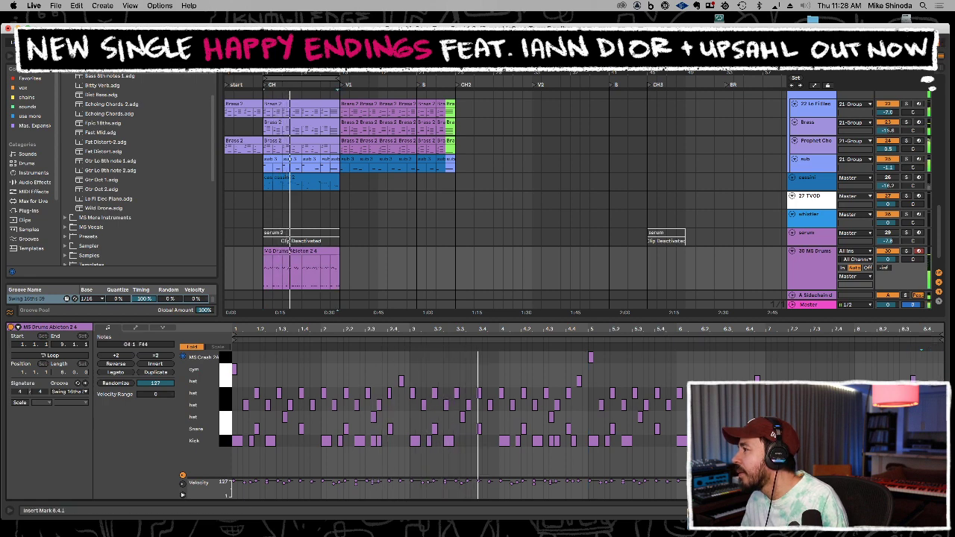
{"action": "left_click", "coordinate": [906, 405]}
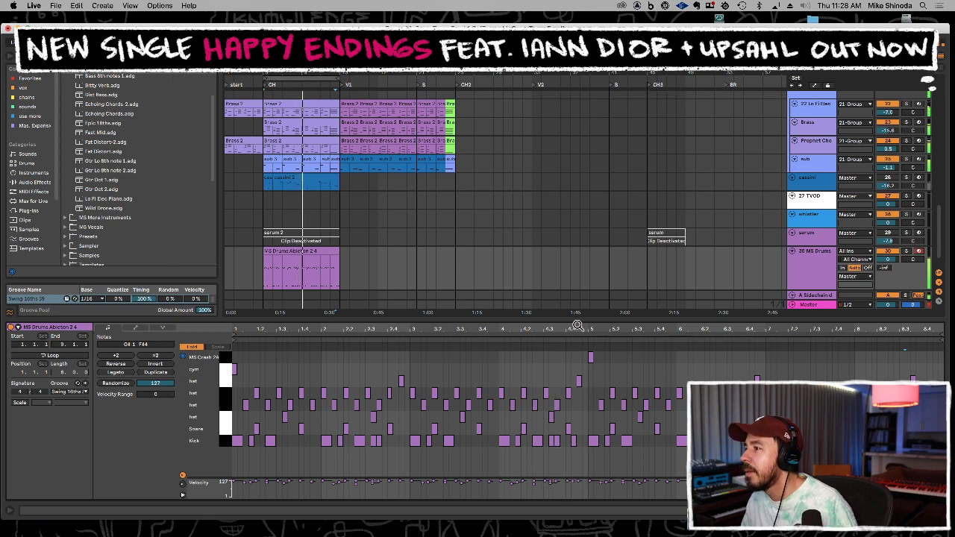
Duplicate the chorus MS Drums clip into the V1 section and turn on looping for the copy
{"action": "key", "text": "super+alt+l"}
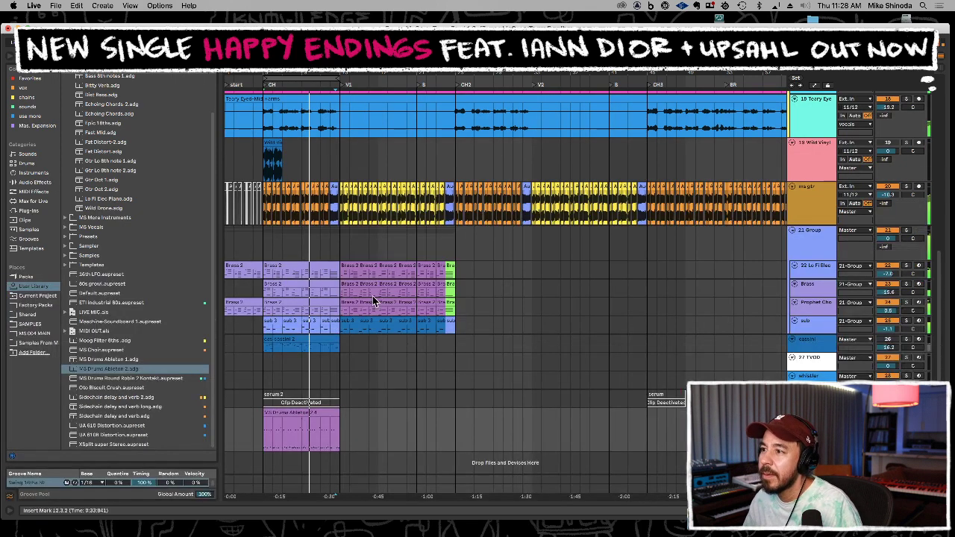
{"action": "key", "text": "super+d"}
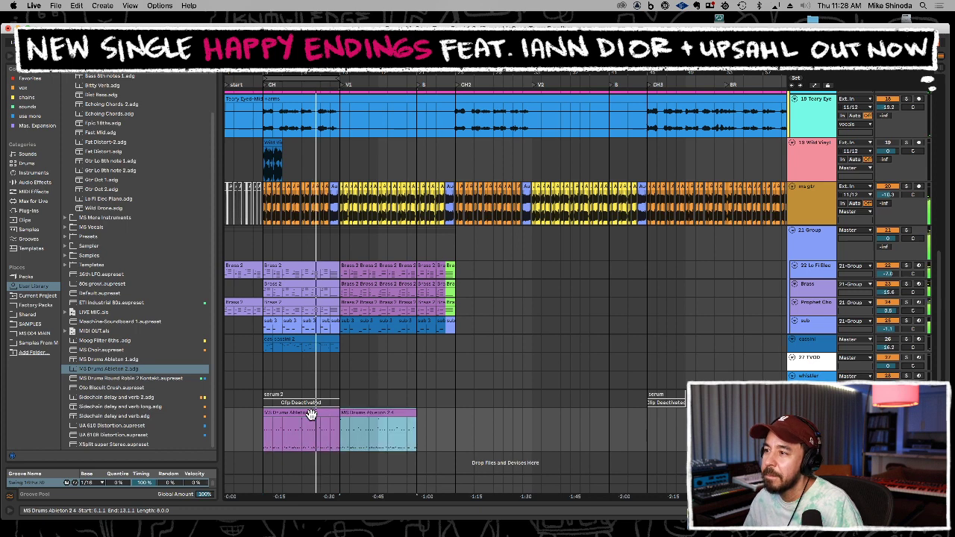
{"action": "double_click", "coordinate": [391, 412]}
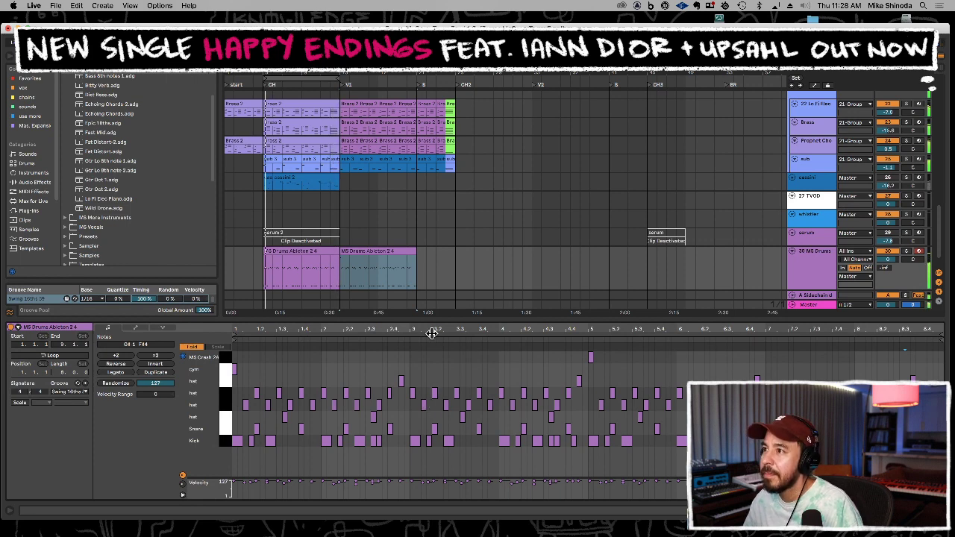
{"action": "key", "text": "super+l"}
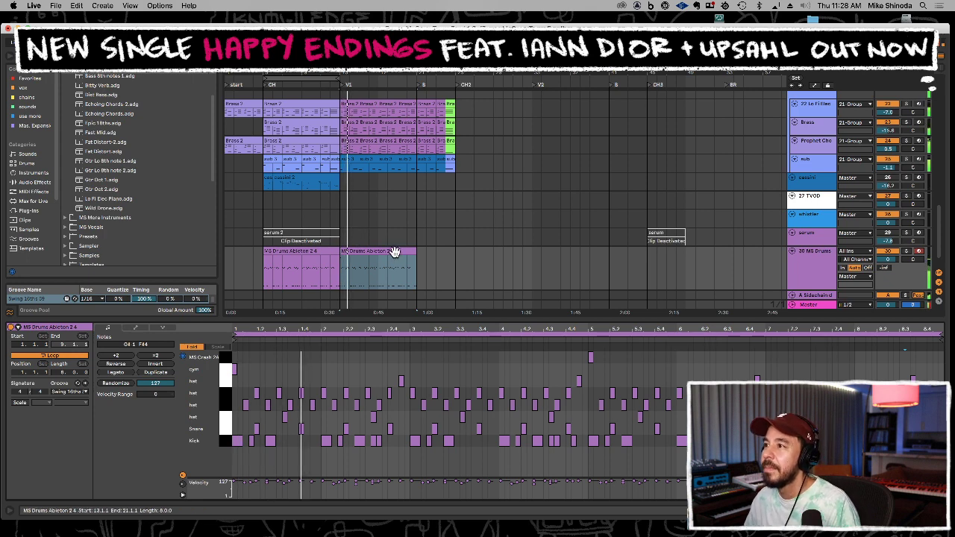
Unfold the note lanes of the V1 drum clip and move the cym note at 1.1.1 to MS Crash 2A (F#4)
{"action": "key", "text": "f"}
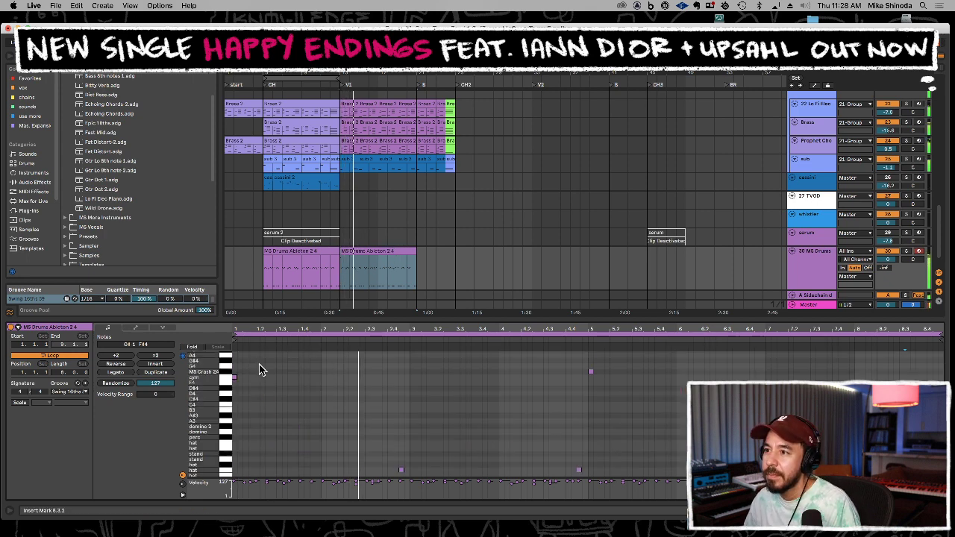
{"action": "double_click", "coordinate": [234, 378]}
{"action": "key", "text": "Up"}
{"action": "key", "text": "Up"}
{"action": "key", "text": "Up"}
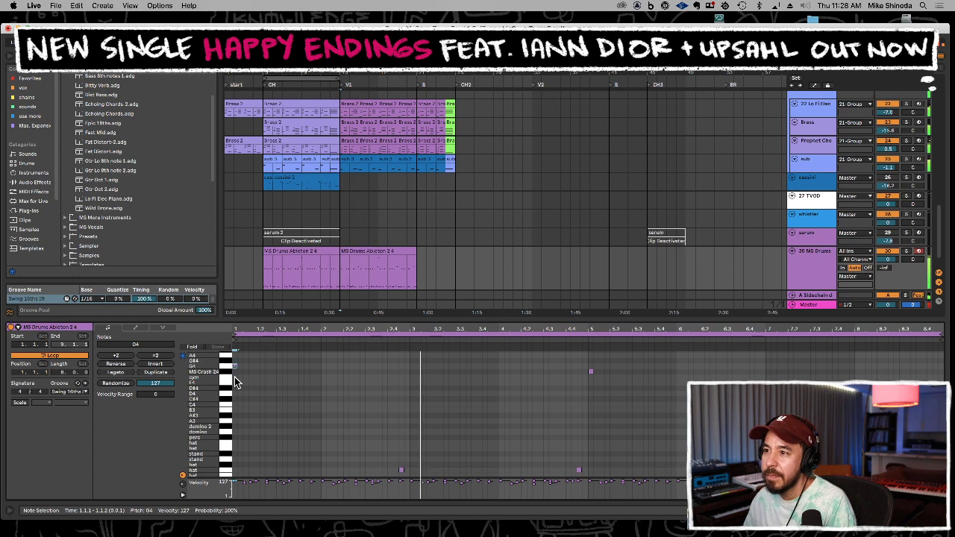
{"action": "key", "text": "Up"}
{"action": "key", "text": "Up"}
{"action": "key", "text": "Up"}
{"action": "key", "text": "Up"}
{"action": "key", "text": "Up"}
{"action": "key", "text": "Left"}
{"action": "key", "text": "Down"}
{"action": "key", "text": "Down"}
{"action": "key", "text": "Down"}
{"action": "key", "text": "Down"}
{"action": "key", "text": "Down"}
{"action": "key", "text": "Down"}
{"action": "key", "text": "Down"}
{"action": "key", "text": "Right"}
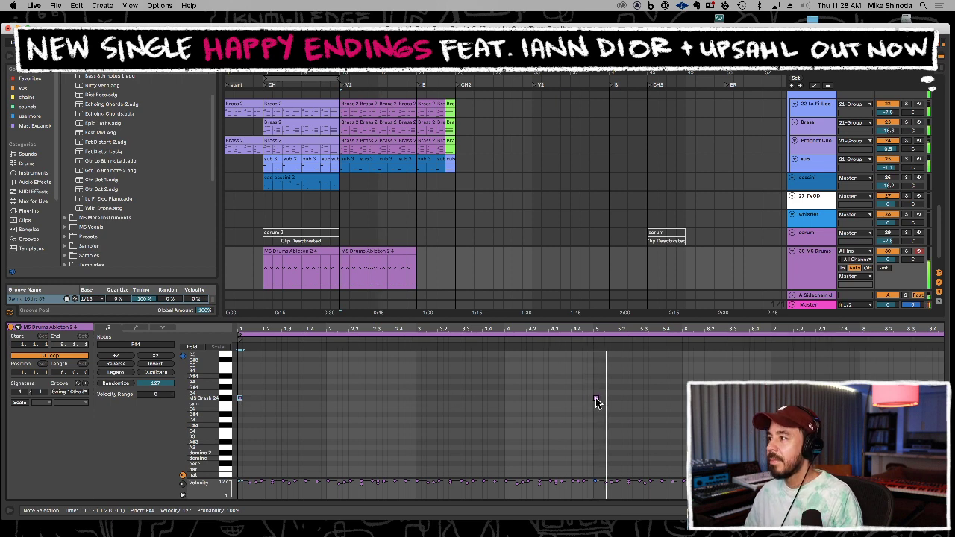
Move the crash note at 5.1.1 in the V1 drum clip down to the B2 hat and lengthen it to two sixteenths
{"action": "left_click_drag", "start_coordinate": [596, 398], "coordinate": [601, 507]}
{"action": "left_click_drag", "start_coordinate": [599, 401], "coordinate": [597, 438]}
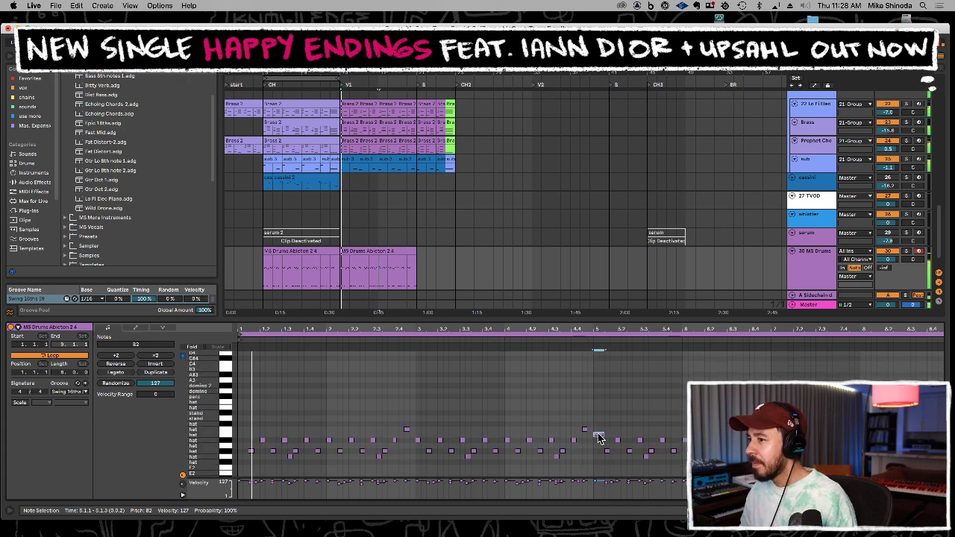
Duplicate bars 17 to 20 of the MS Drums track into the four bars following the V1 clip
{"action": "left_click", "coordinate": [384, 255]}
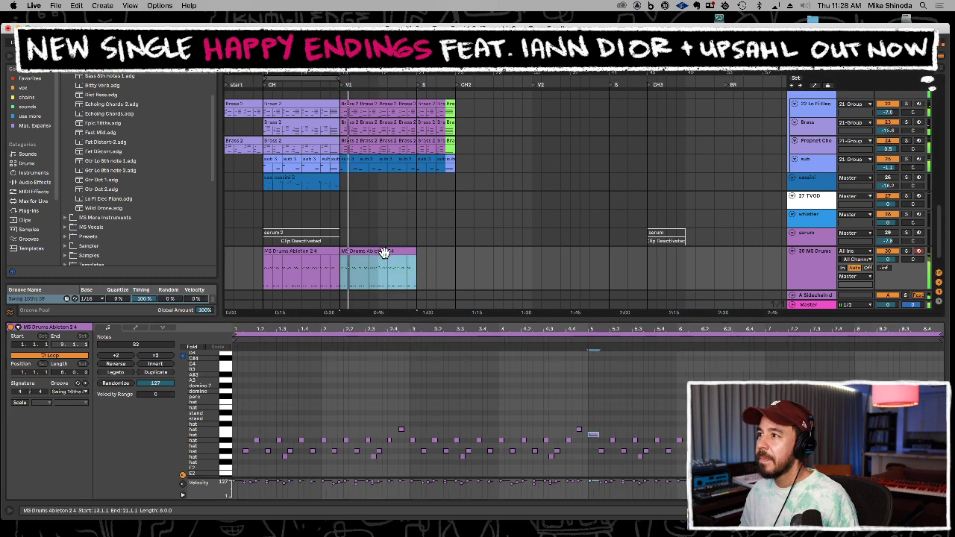
{"action": "left_click_drag", "start_coordinate": [379, 272], "coordinate": [416, 280]}
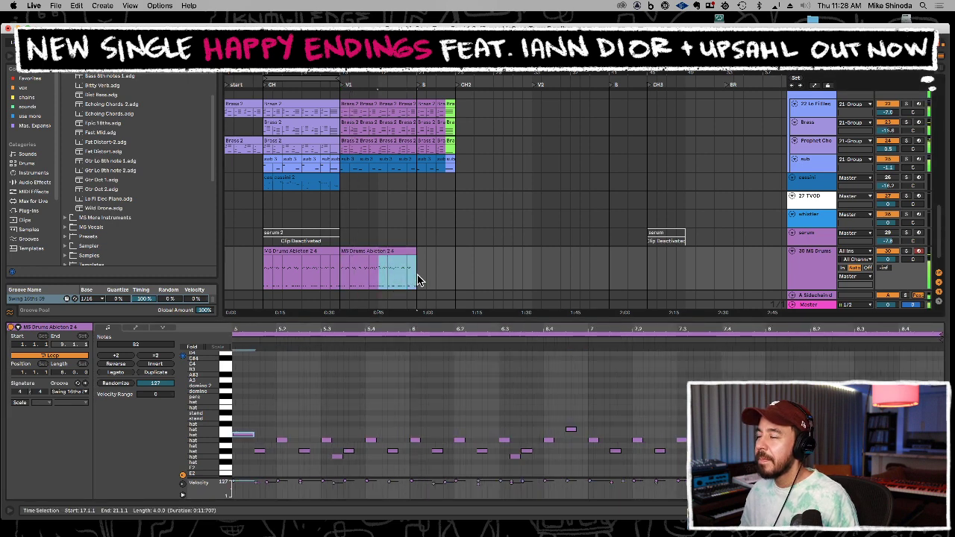
{"action": "key", "text": "super+d"}
Copy bar 16 of the MS Drums track over bar 20
{"action": "left_click_drag", "start_coordinate": [378, 277], "coordinate": [365, 282]}
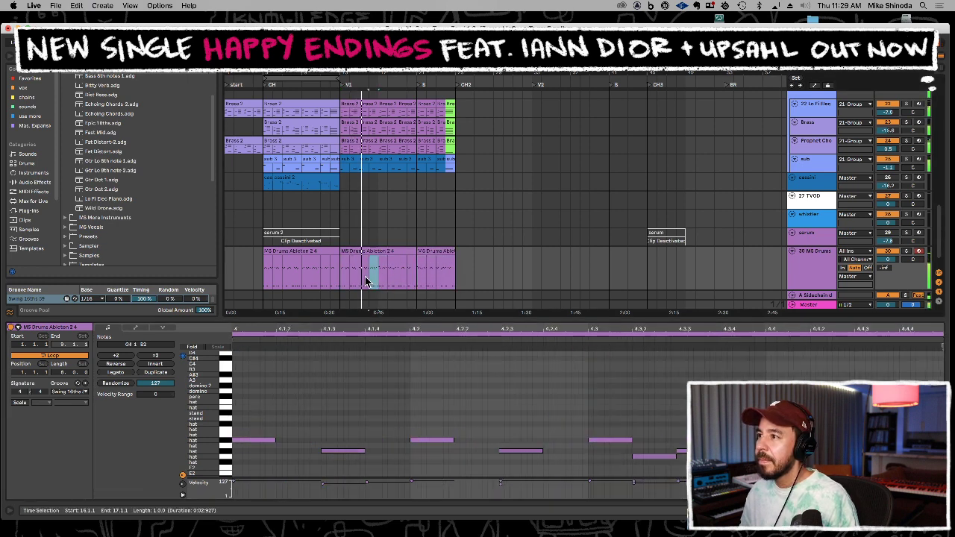
{"action": "left_click", "coordinate": [409, 278]}
{"action": "key", "text": "super+v"}
Check the effect devices on Teary Eyed vocal track 15 and return to the drum track in the full arrangement
{"action": "scroll", "coordinate": [410, 265], "scroll_direction": "up", "scroll_amount": 15}
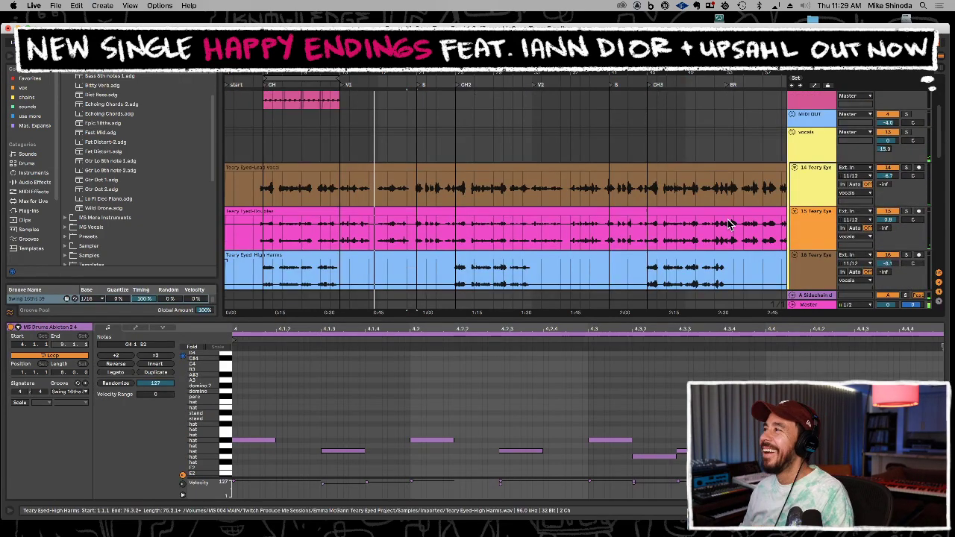
{"action": "left_click", "coordinate": [814, 213]}
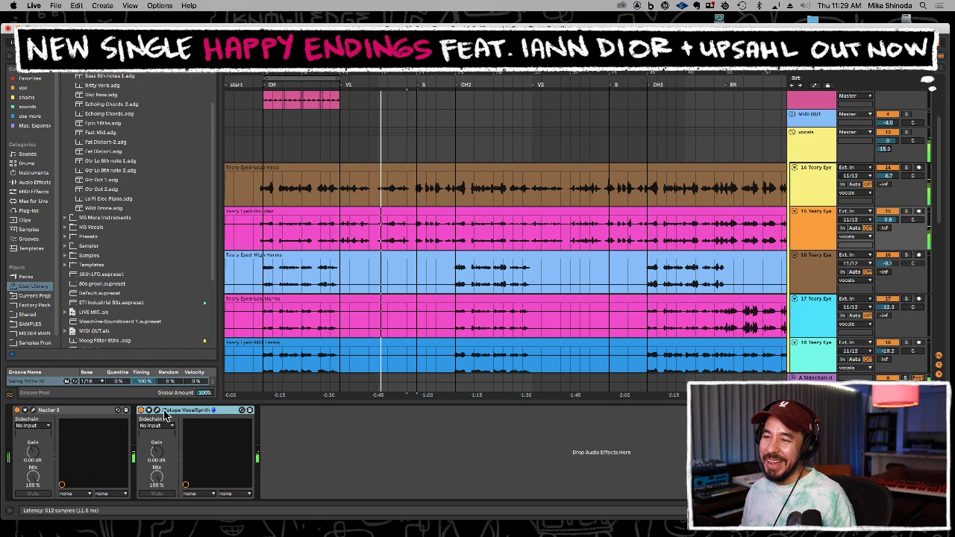
{"action": "double_click", "coordinate": [351, 402]}
{"action": "scroll", "coordinate": [410, 390], "scroll_direction": "down", "scroll_amount": 5}
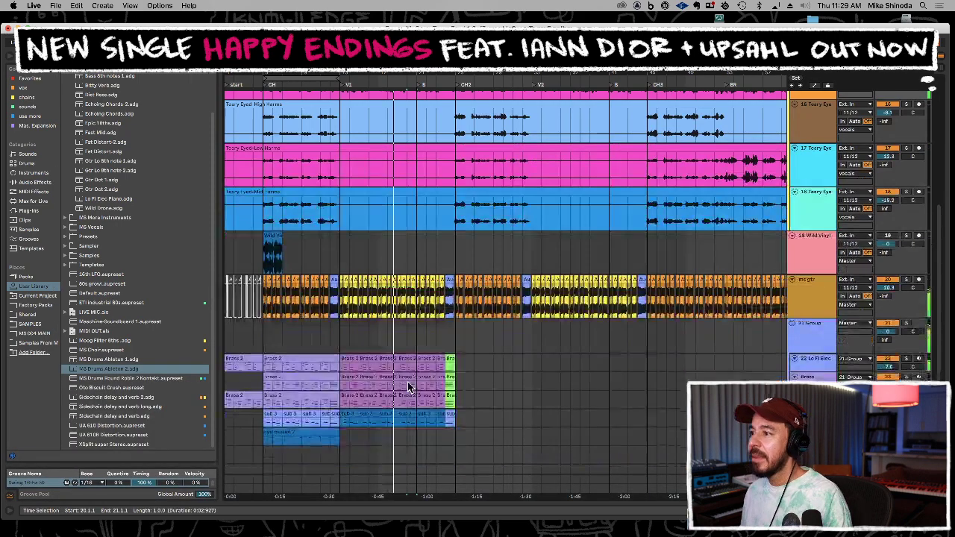
{"action": "scroll", "coordinate": [410, 388], "scroll_direction": "down", "scroll_amount": 3}
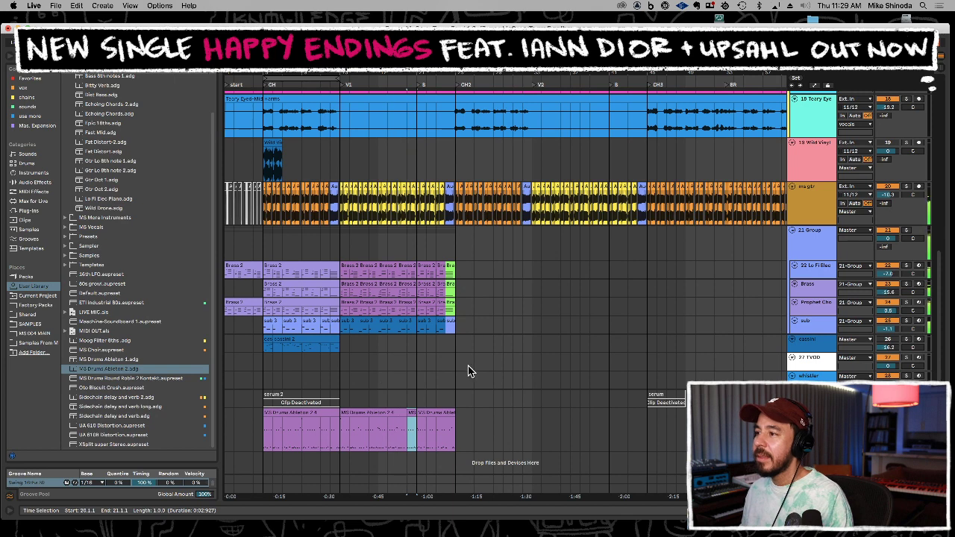
Play the arrangement from bar 19 to audition the drums against the vocals across the end of the first verse
{"action": "left_click", "coordinate": [458, 429]}
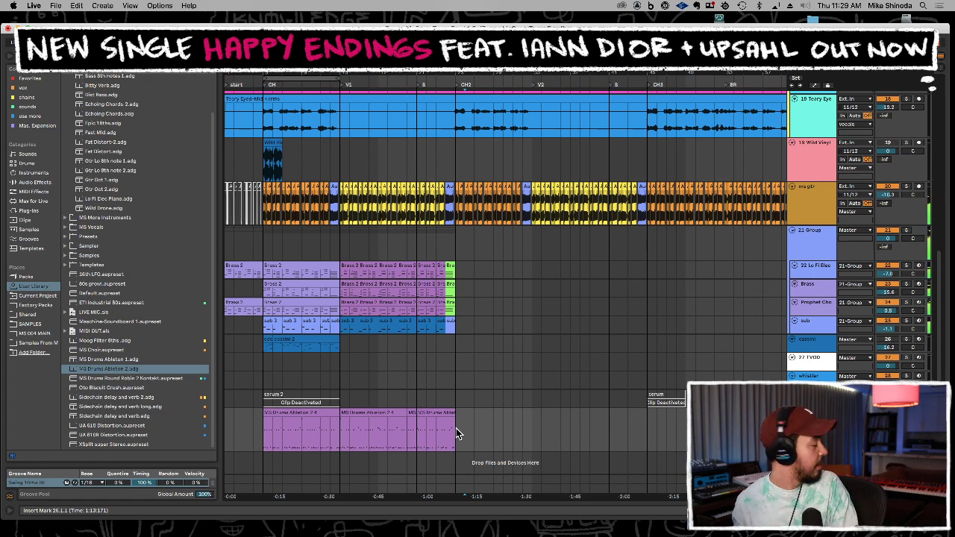
{"action": "scroll", "coordinate": [547, 379], "scroll_direction": "up", "scroll_amount": 5}
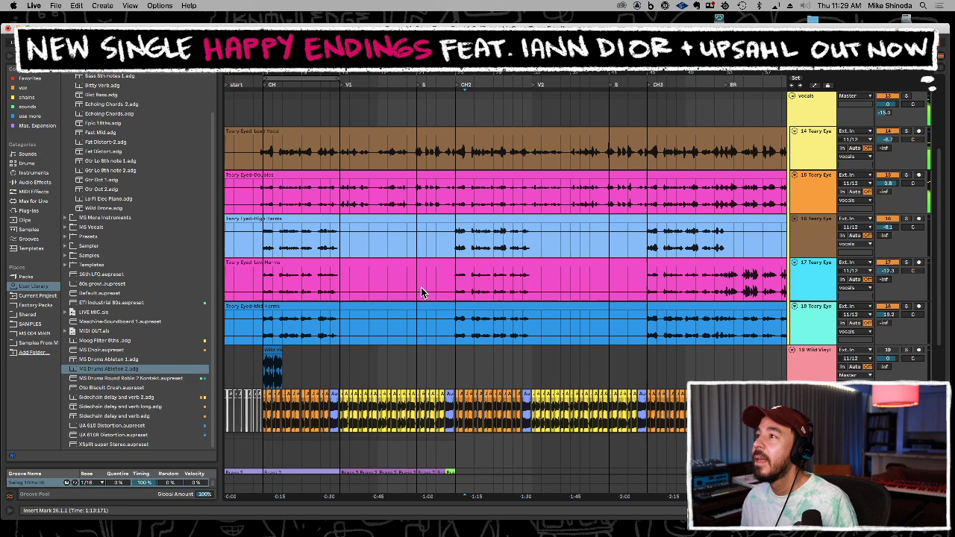
{"action": "left_click", "coordinate": [397, 232]}
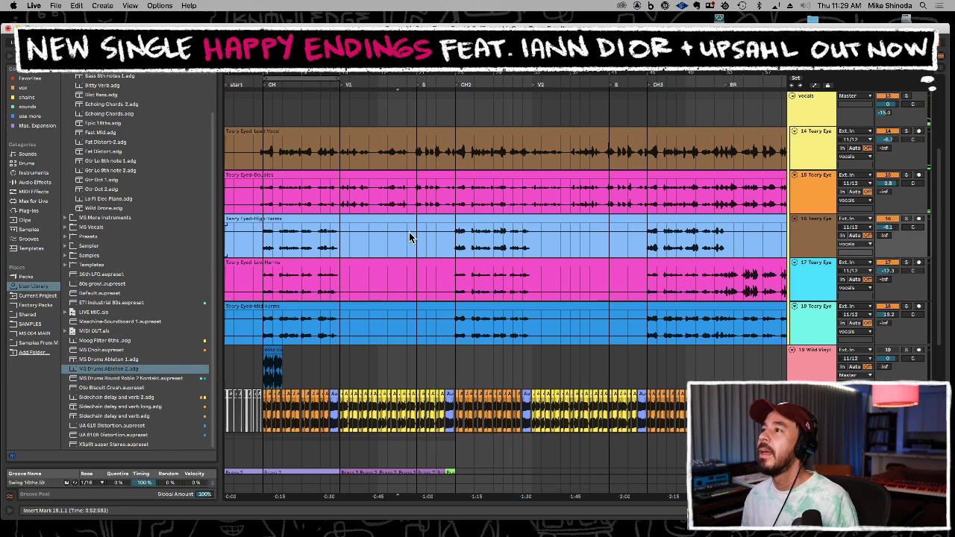
{"action": "key", "text": "space"}
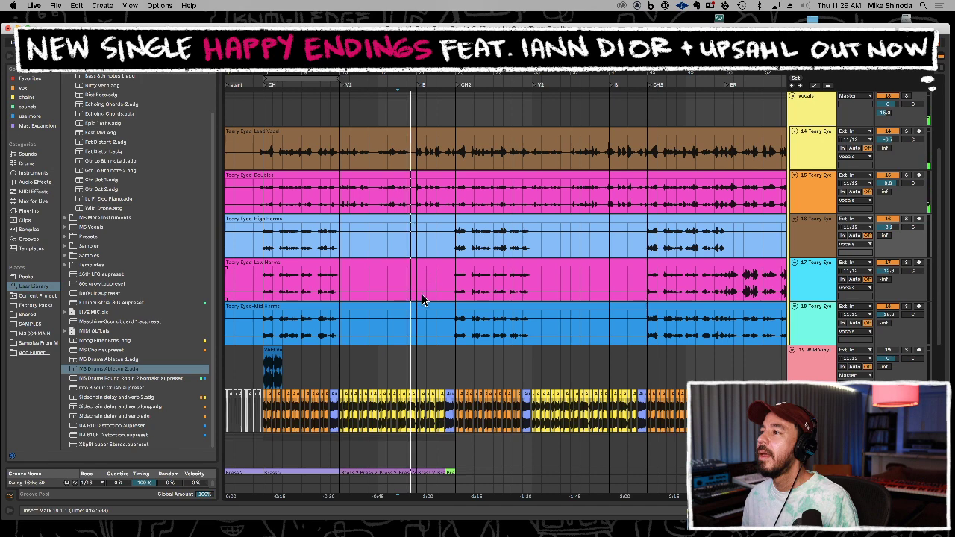
{"action": "scroll", "coordinate": [422, 297], "scroll_direction": "down", "scroll_amount": 5}
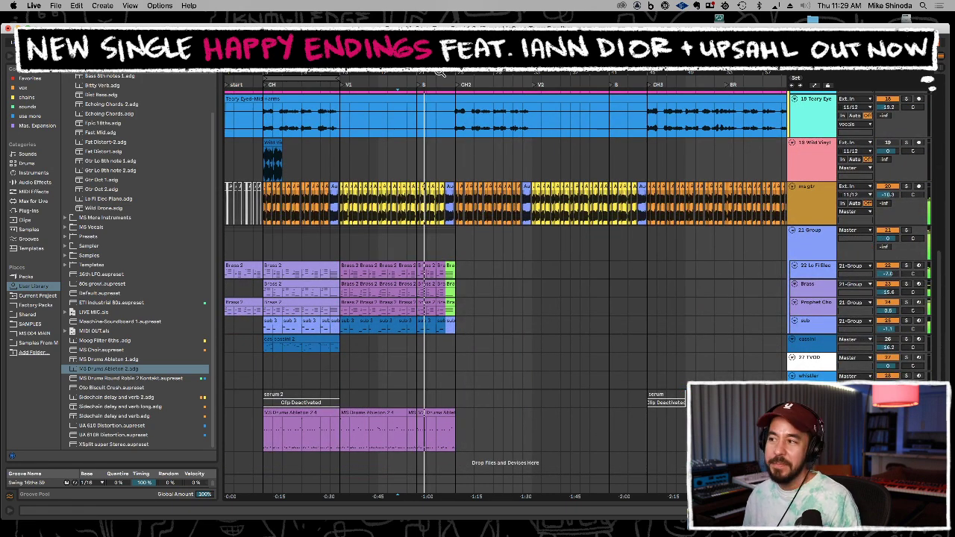
Extend the loop to cover bars 5 to 25, from CH up to CH2, and play it through
{"action": "left_click", "coordinate": [412, 84]}
{"action": "left_click_drag", "start_coordinate": [414, 85], "coordinate": [455, 85]}
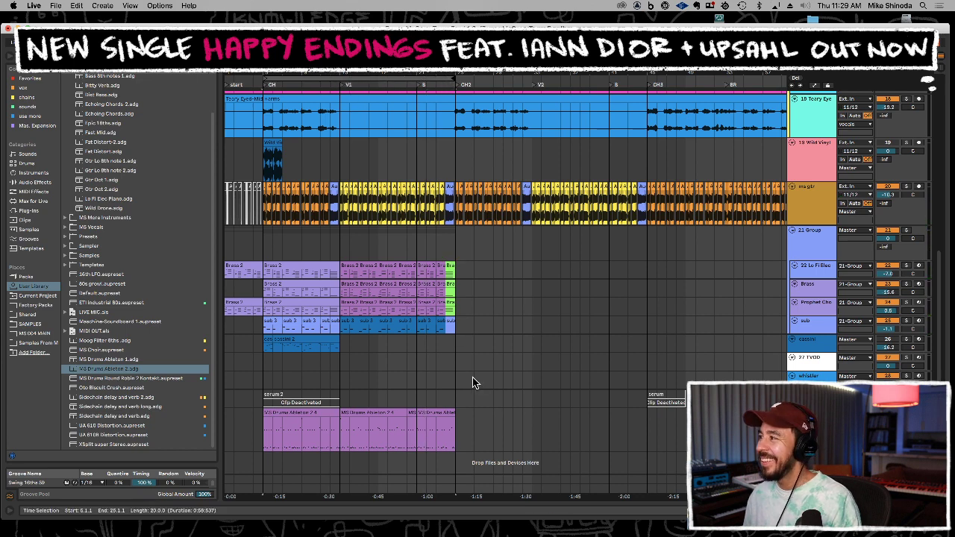
{"action": "key", "text": "space"}
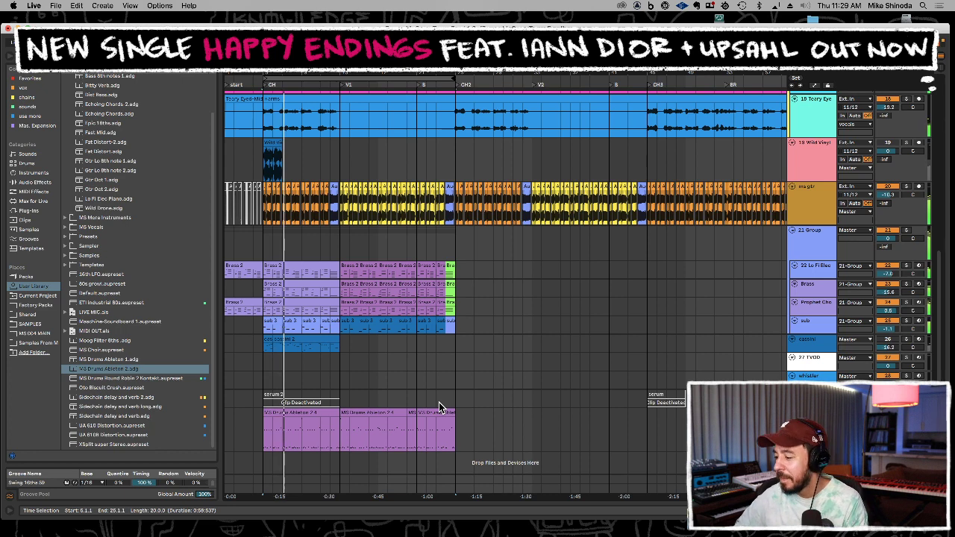
{"action": "left_click", "coordinate": [724, 430]}
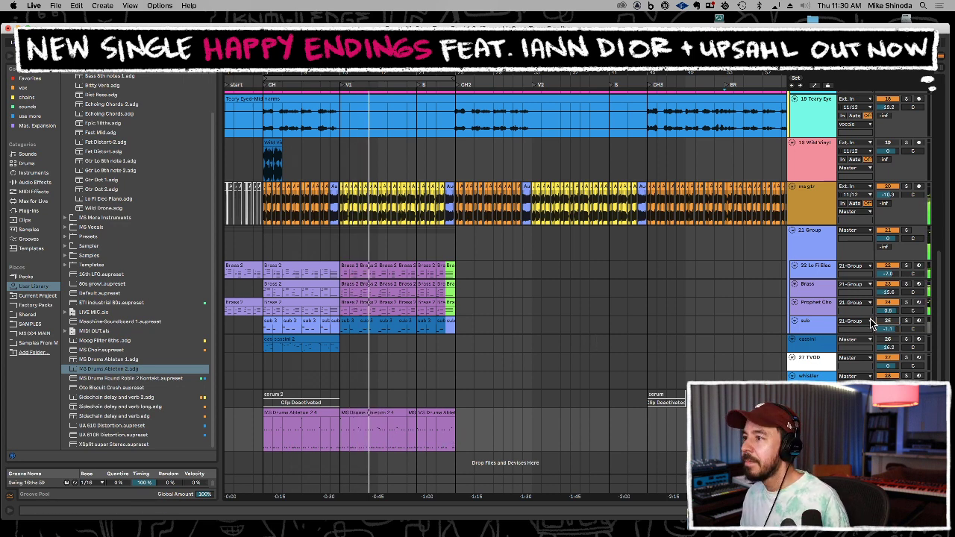
Mute the Prophet, Brass and Lo Fi tracks of the group and set the ms gtr track's volume to -3.9 dB
{"action": "left_click", "coordinate": [885, 300]}
{"action": "left_click", "coordinate": [887, 284]}
{"action": "left_click", "coordinate": [887, 268]}
{"action": "left_click", "coordinate": [887, 268]}
{"action": "left_click_drag", "start_coordinate": [888, 195], "coordinate": [888, 189]}
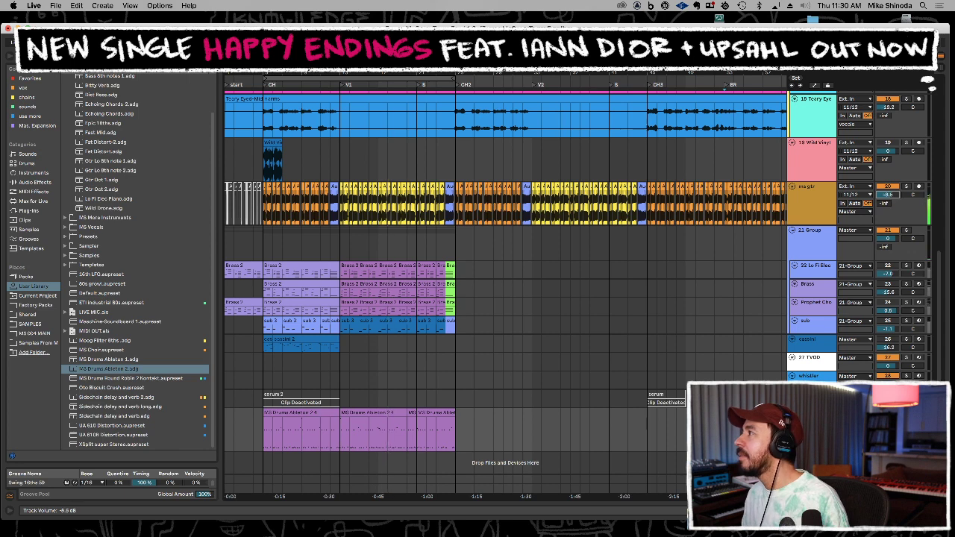
{"action": "left_click_drag", "start_coordinate": [888, 195], "coordinate": [888, 194]}
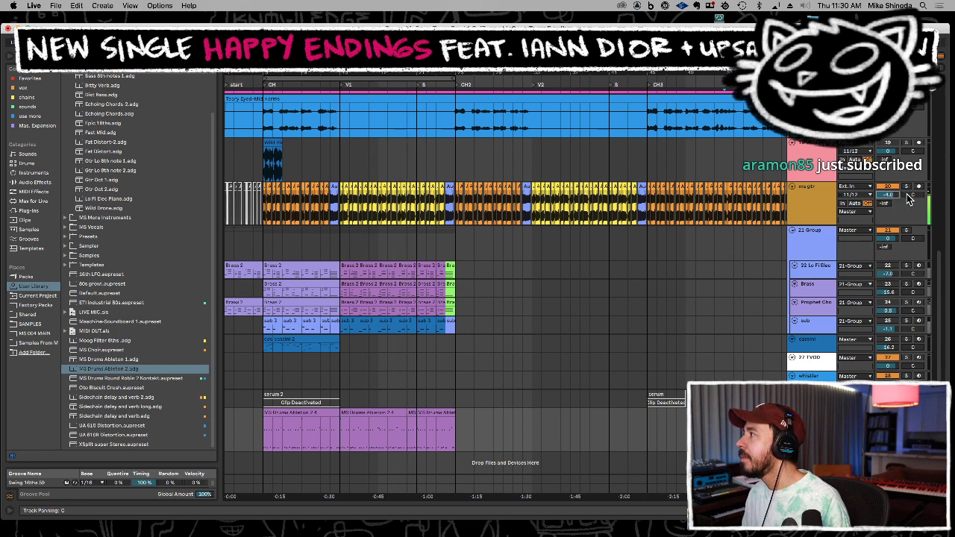
{"action": "left_click_drag", "start_coordinate": [887, 194], "coordinate": [888, 194]}
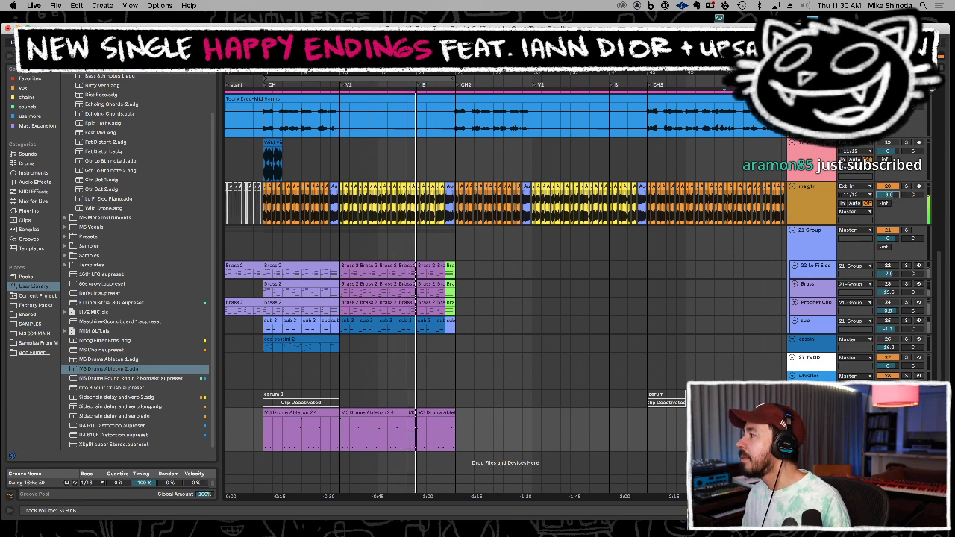
Deactivate the sub track's clips from bar 13 to bar 25
{"action": "left_click", "coordinate": [753, 268]}
{"action": "left_click_drag", "start_coordinate": [457, 246], "coordinate": [261, 242]}
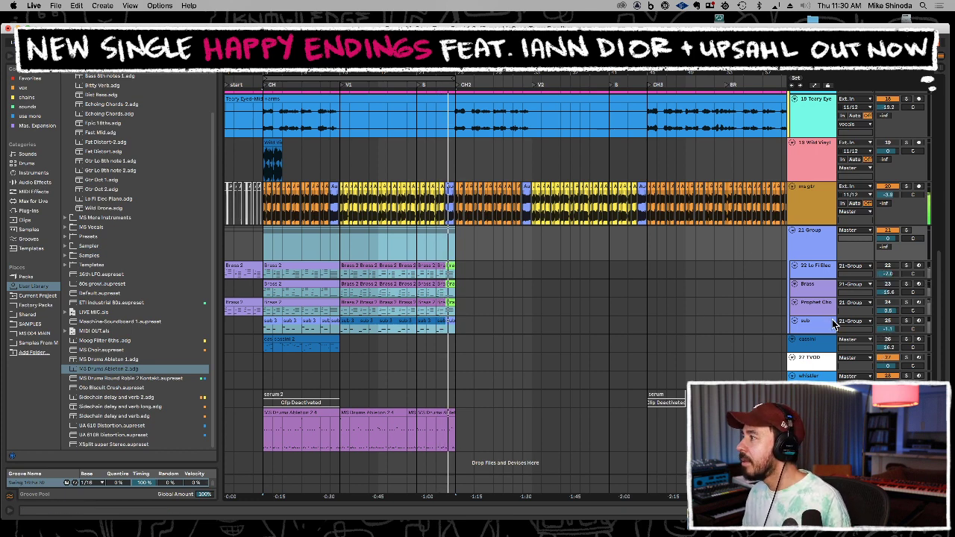
{"action": "left_click", "coordinate": [458, 333]}
{"action": "left_click_drag", "start_coordinate": [458, 333], "coordinate": [343, 328]}
{"action": "key", "text": "0"}
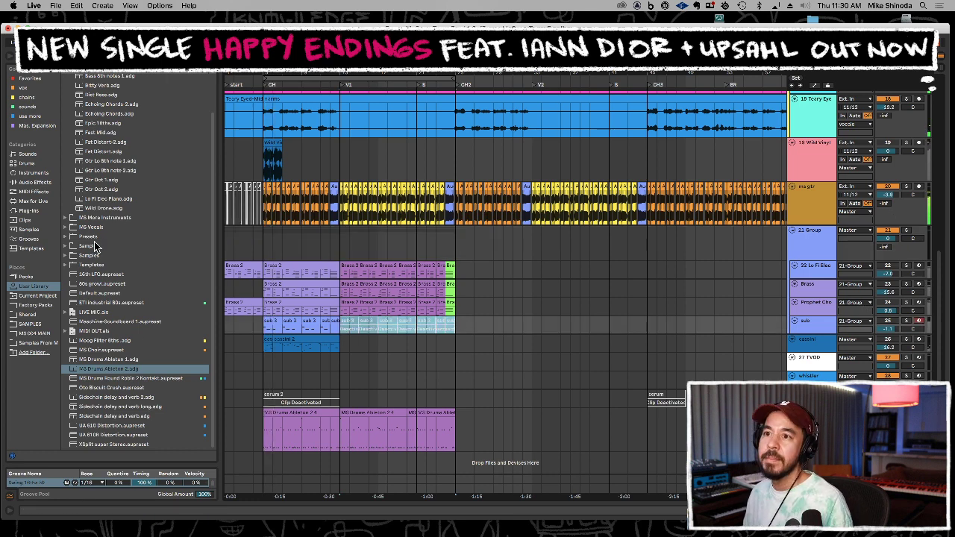
Search the plug-ins for chorus and add the UAD Studio D Chorus to the ms gtr track
{"action": "left_click", "coordinate": [28, 211]}
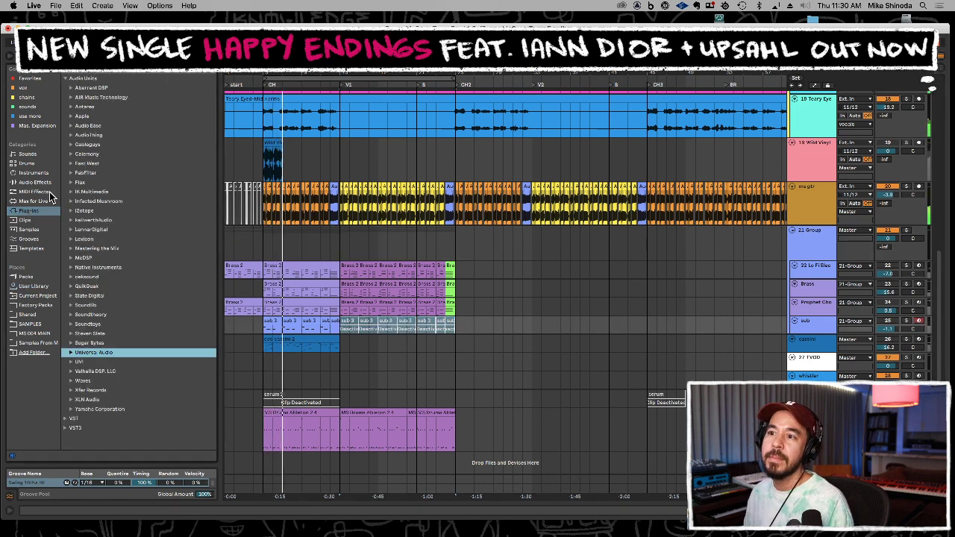
{"action": "key", "text": "super+f"}
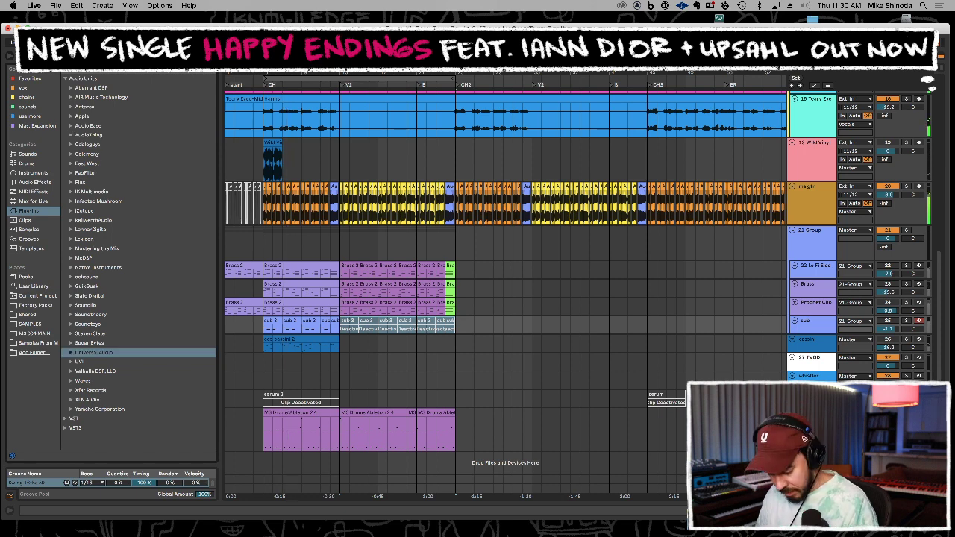
{"action": "type", "text": "chorus"}
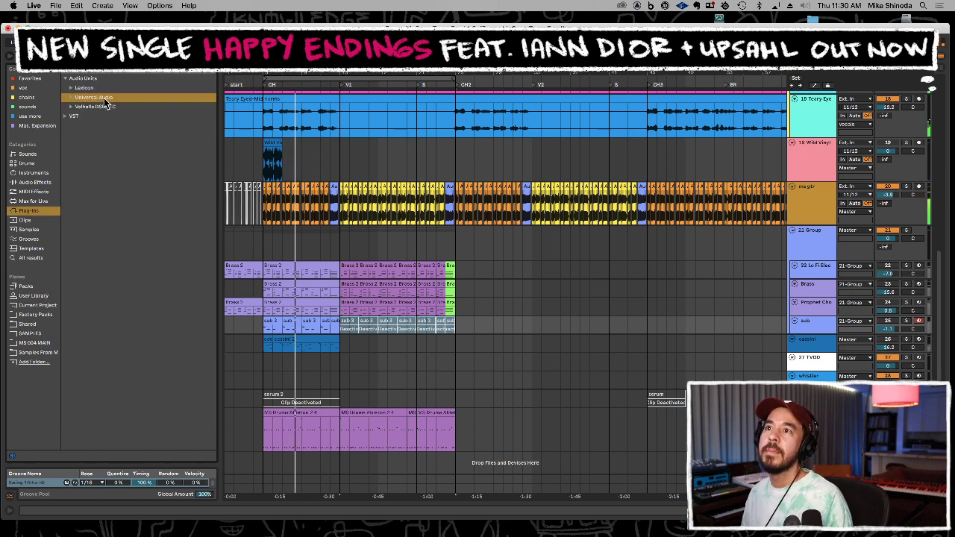
{"action": "double_click", "coordinate": [105, 99]}
{"action": "left_click_drag", "start_coordinate": [114, 126], "coordinate": [803, 197]}
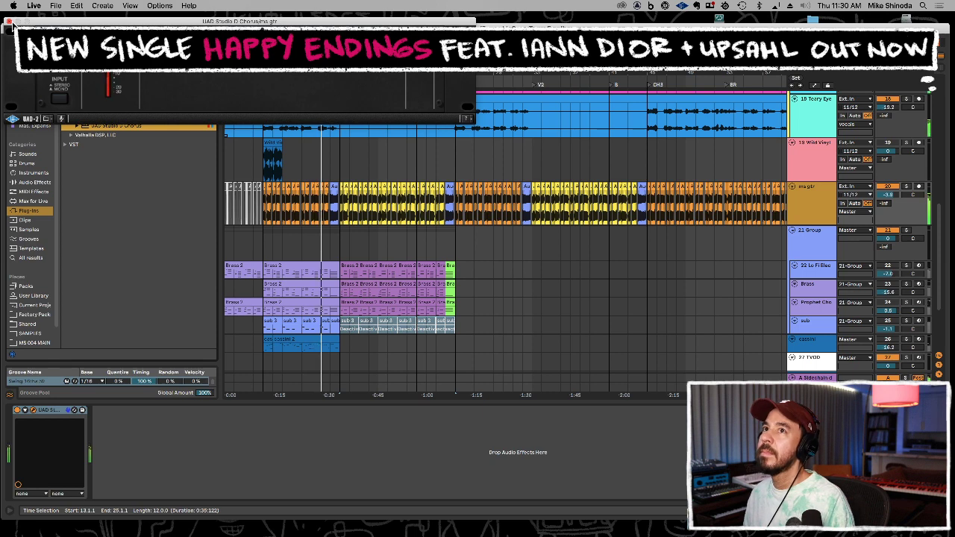
{"action": "left_click", "coordinate": [9, 21]}
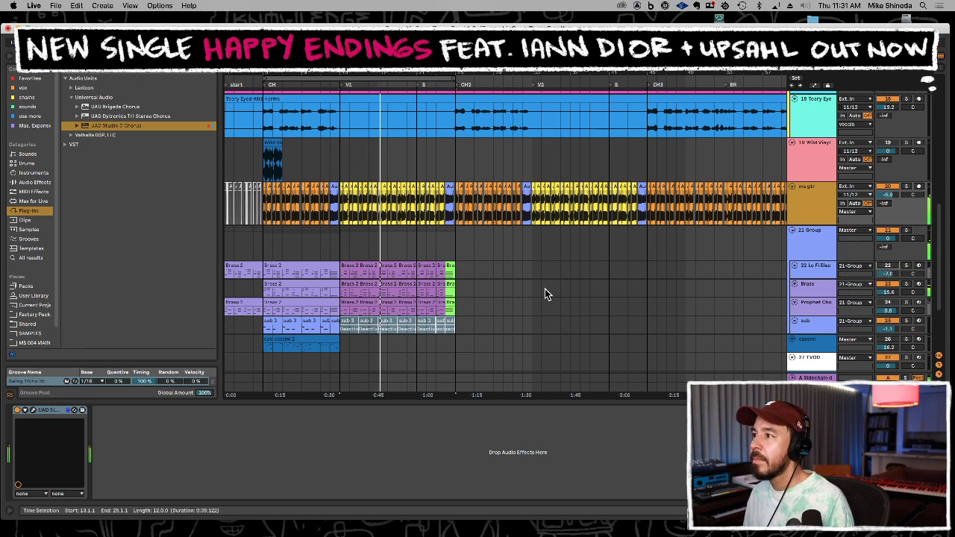
Delete the Lo Fi track's clips in the V1 section, from bar 13 to bar 21
{"action": "left_click", "coordinate": [347, 278]}
{"action": "left_click_drag", "start_coordinate": [347, 278], "coordinate": [416, 275]}
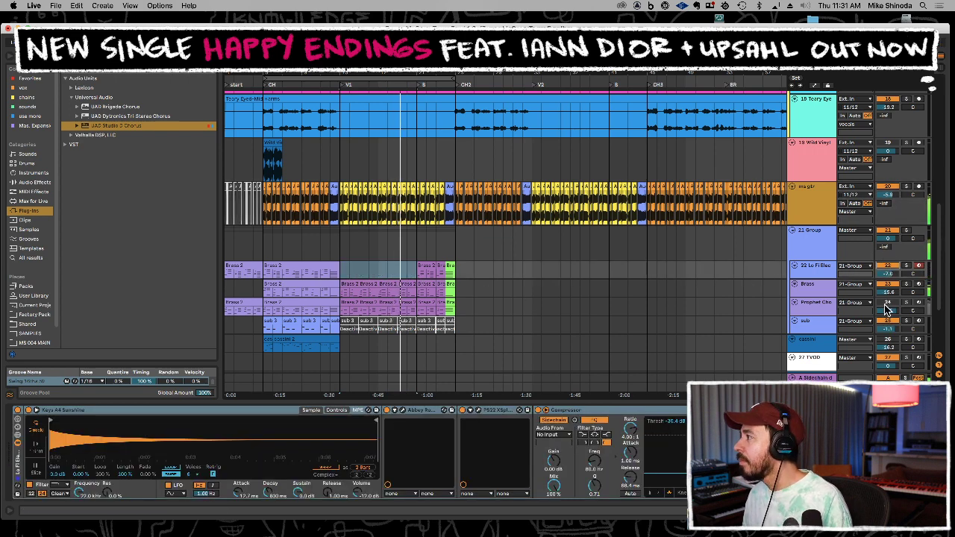
Deactivate the Prophet track's clips from bar 13 up to CH2 and unmute that track
{"action": "left_click_drag", "start_coordinate": [471, 307], "coordinate": [341, 313]}
{"action": "key", "text": "0"}
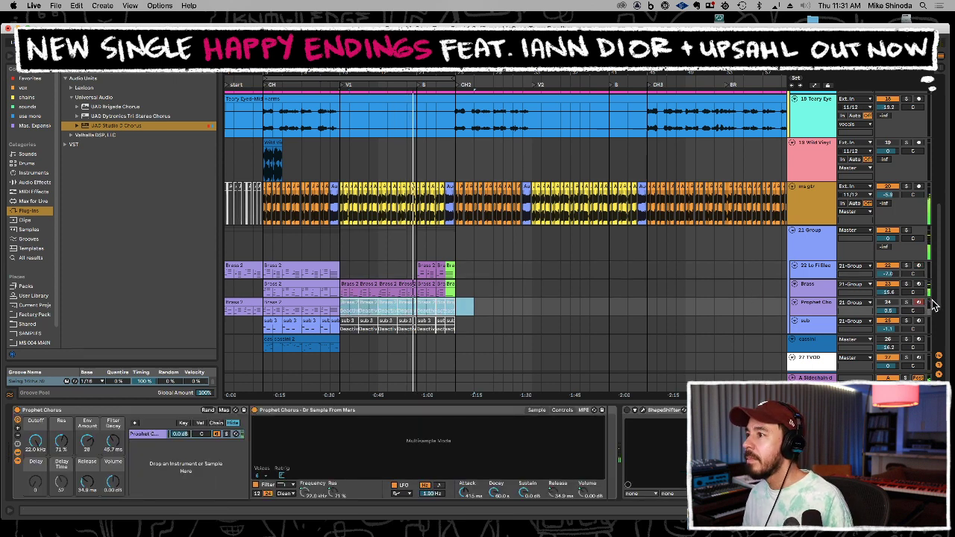
{"action": "left_click", "coordinate": [889, 303]}
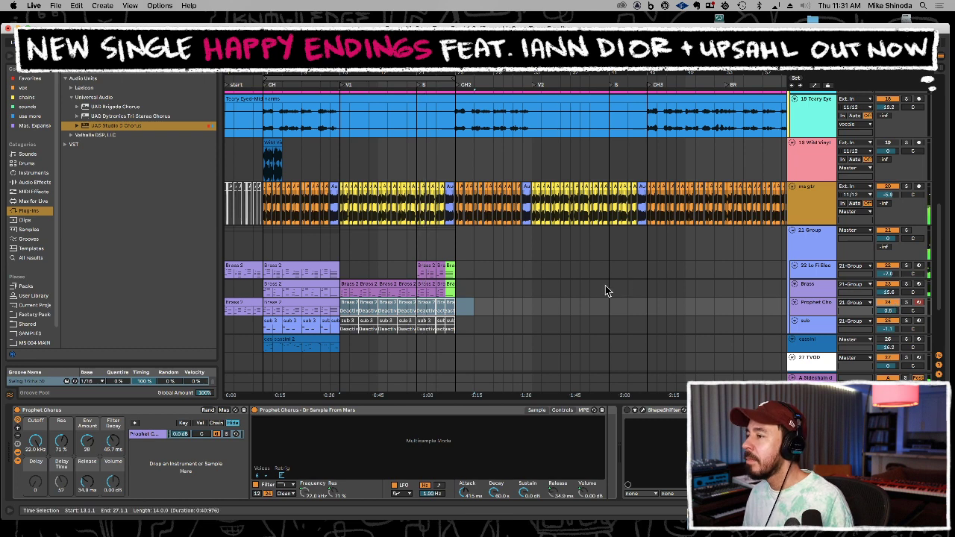
Adjust the High Cut of EchoBoy Jr. on the A Sidechain delay and verb return track
{"action": "scroll", "coordinate": [699, 308], "scroll_direction": "down", "scroll_amount": 4}
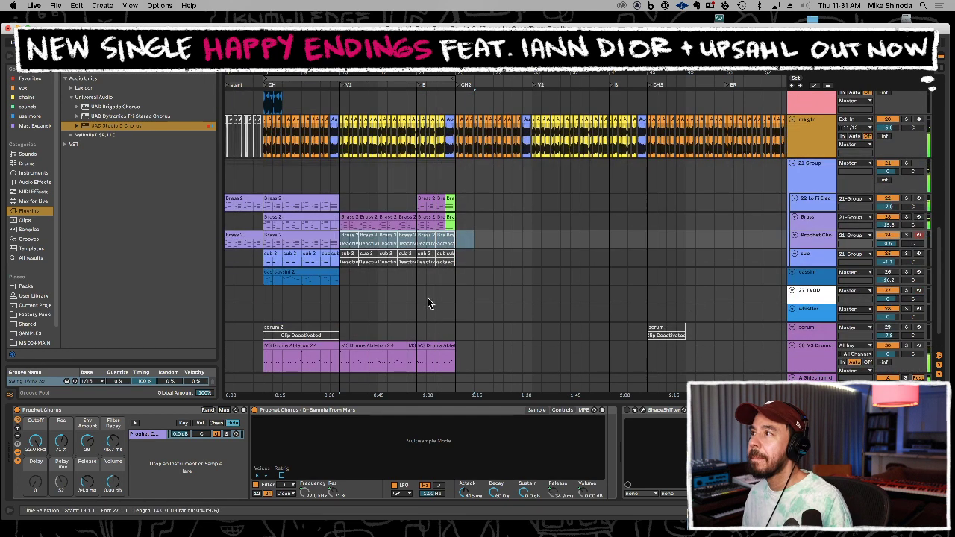
{"action": "left_click", "coordinate": [816, 377]}
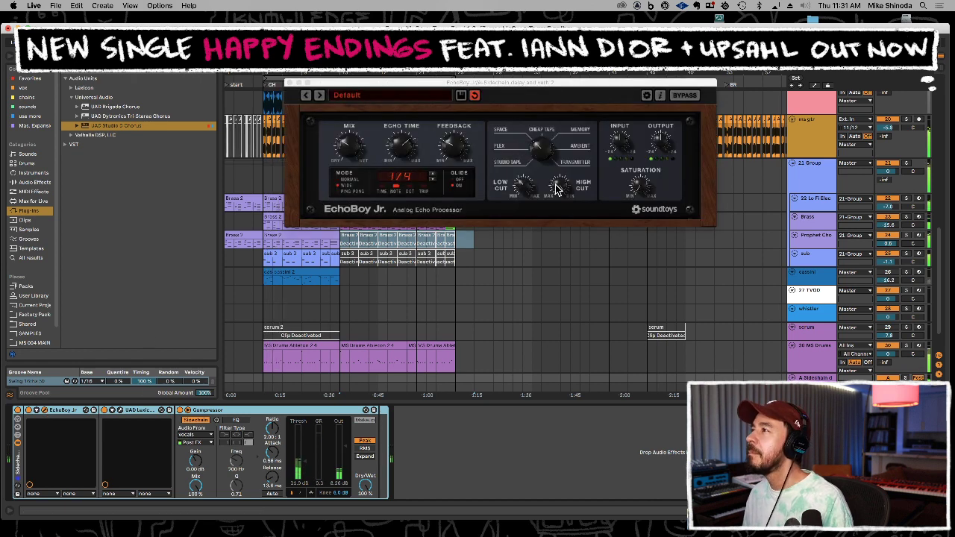
{"action": "left_click_drag", "start_coordinate": [557, 186], "coordinate": [555, 226]}
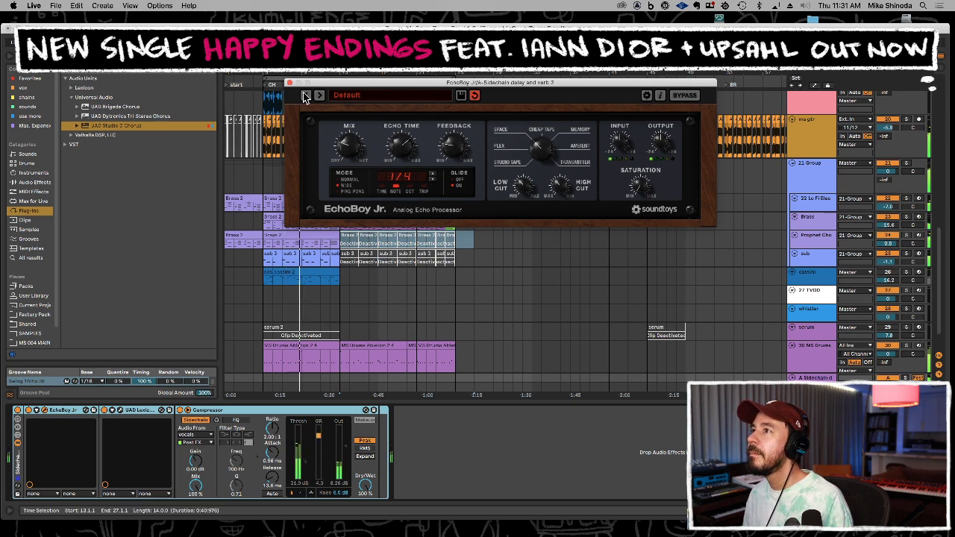
On the return track's Lexicon 480L reverb, set the size to 33 meters and diffusion to 59, and check its second parameter page
{"action": "left_click", "coordinate": [117, 409]}
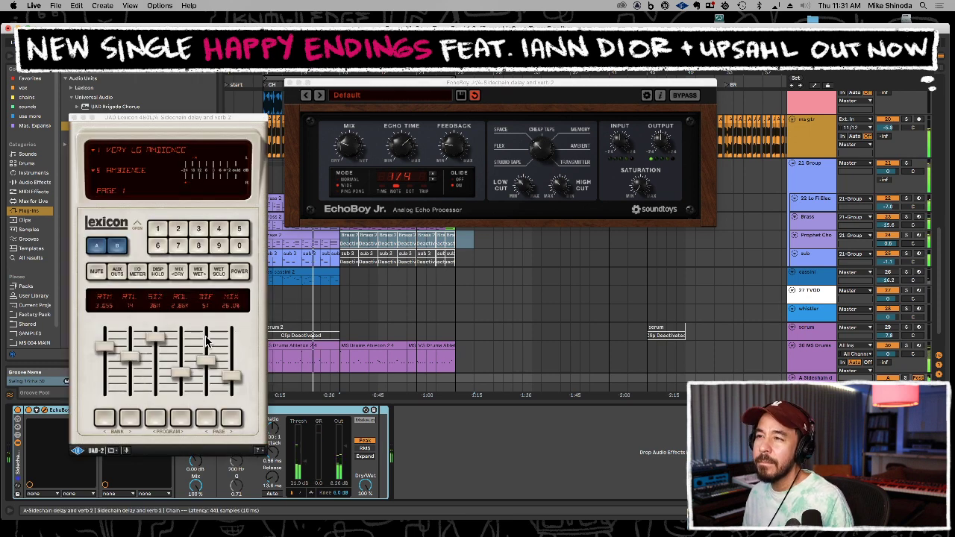
{"action": "left_click_drag", "start_coordinate": [156, 338], "coordinate": [155, 341]}
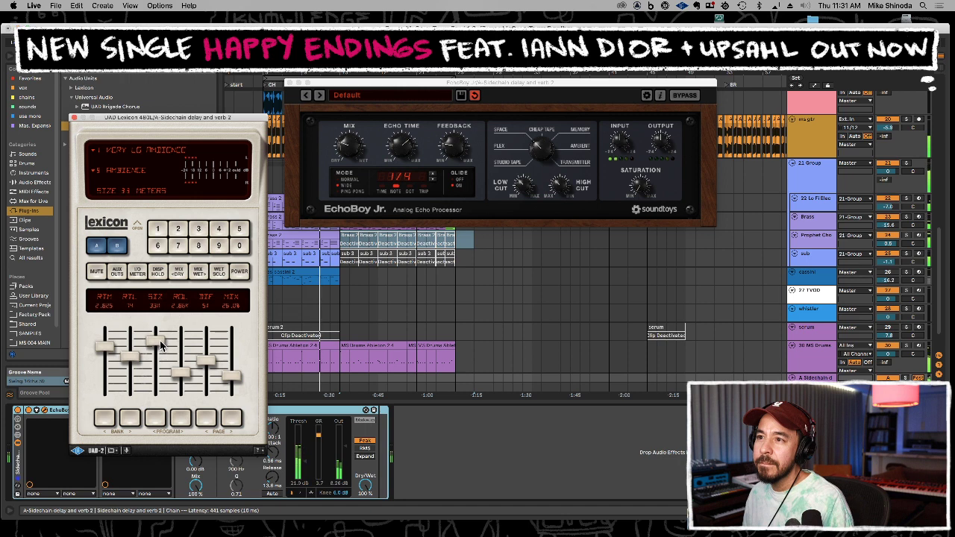
{"action": "left_click", "coordinate": [207, 361]}
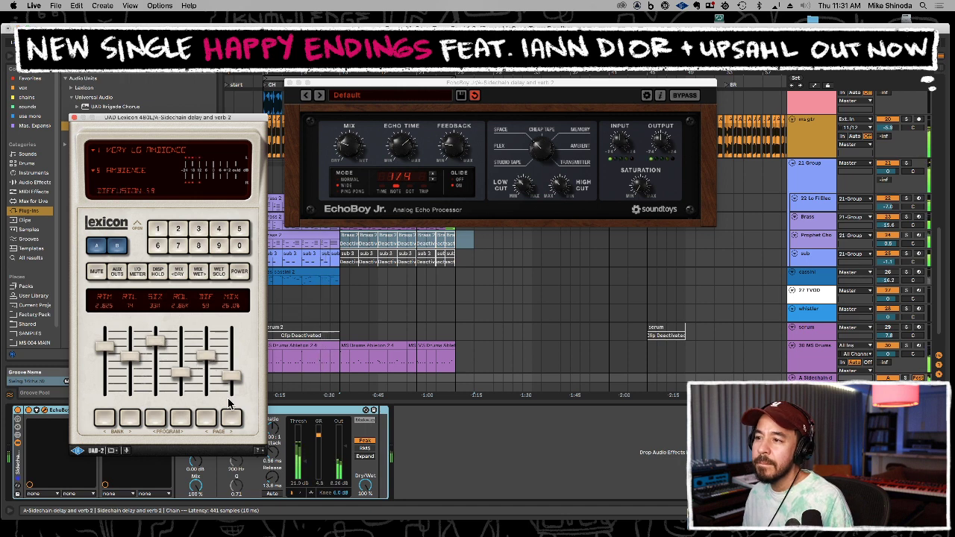
{"action": "left_click", "coordinate": [232, 417]}
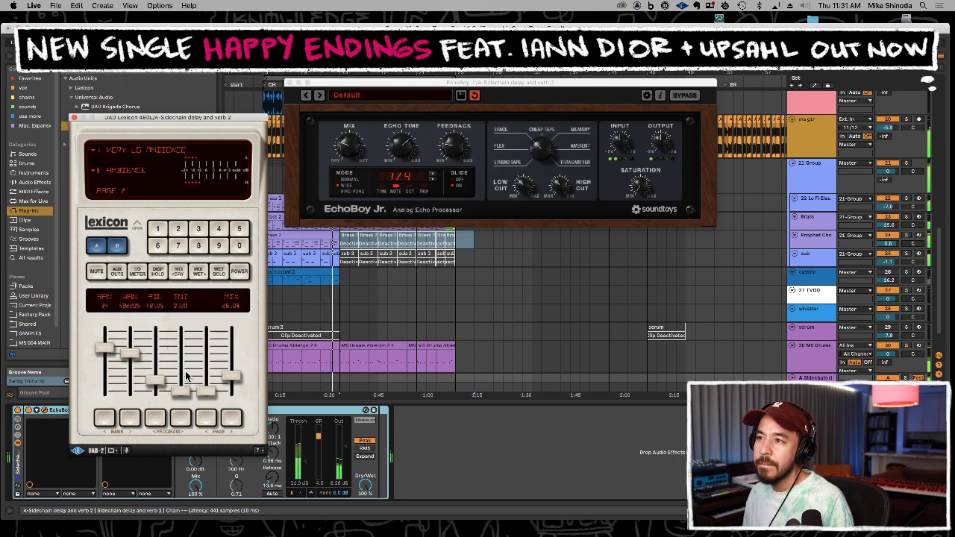
{"action": "left_click", "coordinate": [207, 418]}
Set the Lexicon 480L's reverb level to 82, diffusion to 76, rolloff to 2.86 kHz and mix to 100%
{"action": "mouse_move", "coordinate": [126, 356]}
{"action": "left_mouse_down"}
{"action": "mouse_move", "coordinate": [129, 376]}
{"action": "mouse_move", "coordinate": [126, 344]}
{"action": "left_mouse_up"}
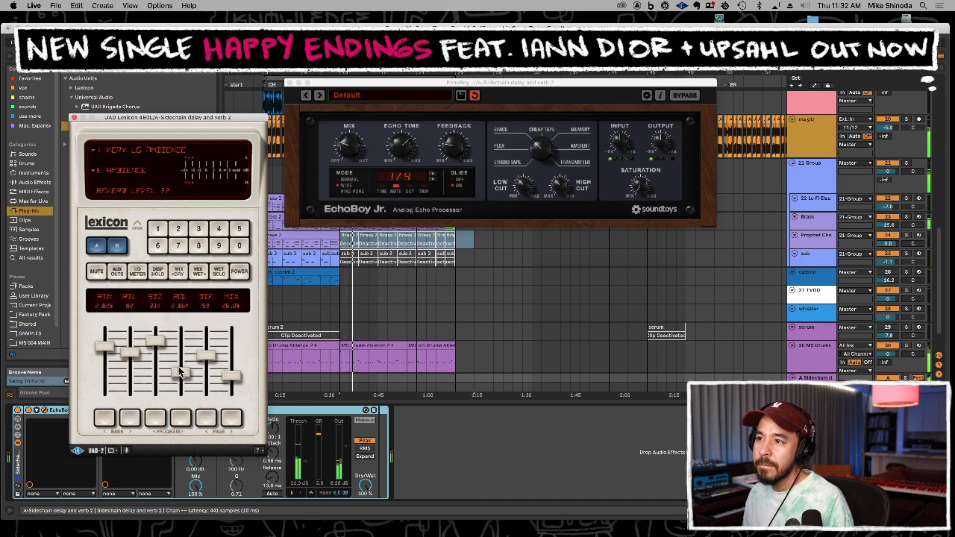
{"action": "left_click_drag", "start_coordinate": [210, 380], "coordinate": [184, 382]}
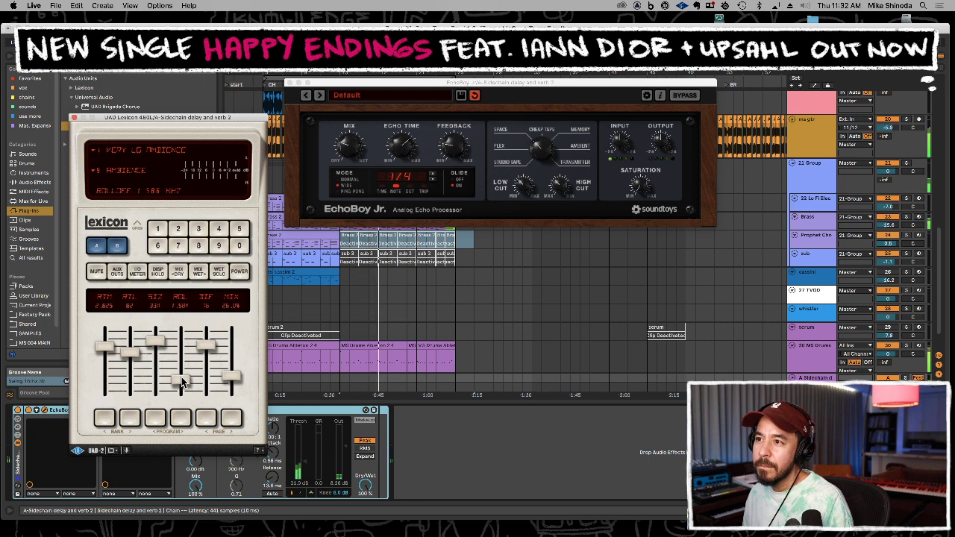
{"action": "left_click_drag", "start_coordinate": [183, 382], "coordinate": [185, 375]}
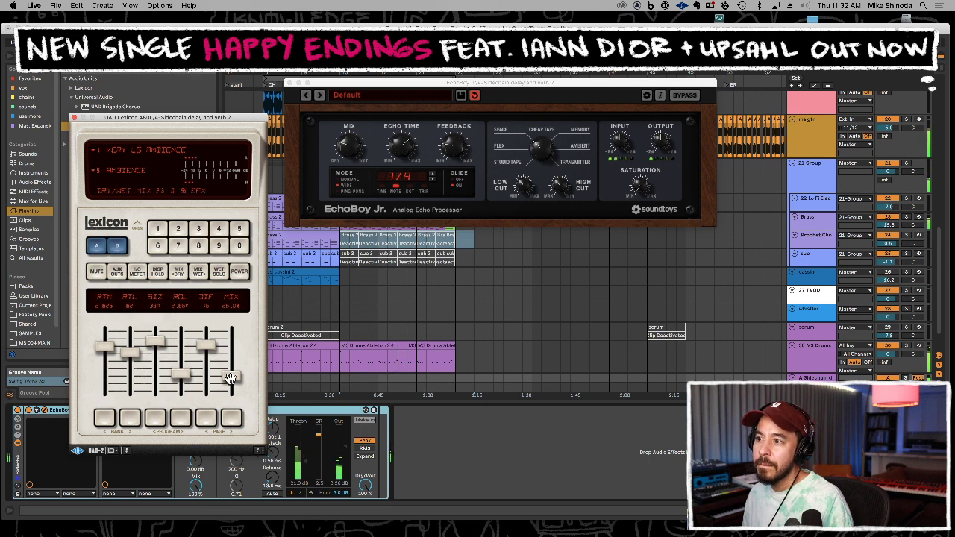
{"action": "left_click_drag", "start_coordinate": [230, 376], "coordinate": [230, 333]}
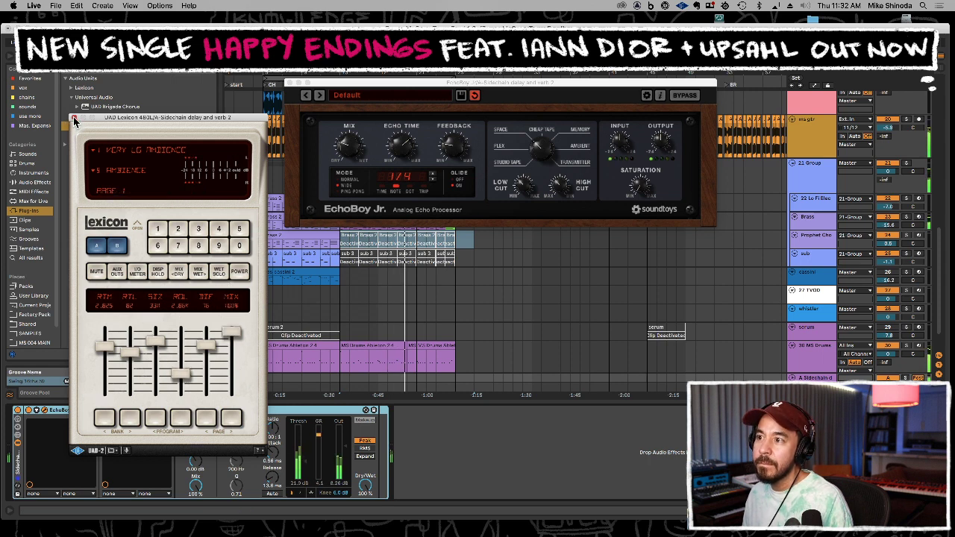
Close the Lexicon and EchoBoy Jr. windows and clear the chorus search from the plug-in browser
{"action": "left_click", "coordinate": [72, 118]}
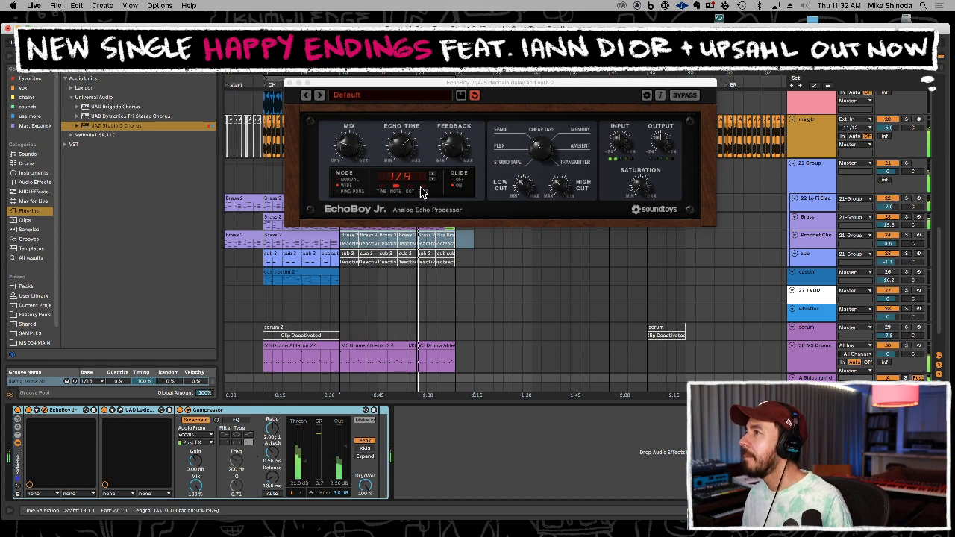
{"action": "left_click", "coordinate": [290, 82]}
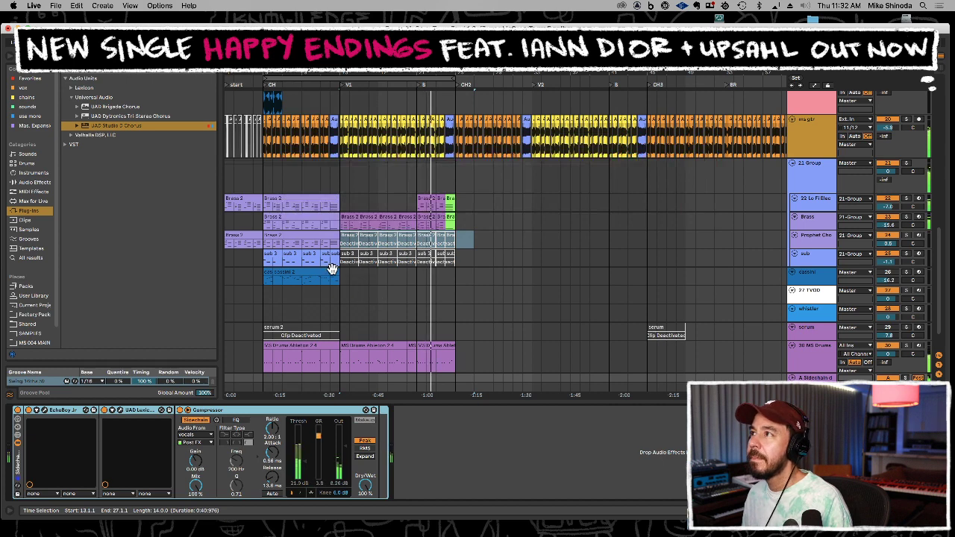
{"action": "left_click", "coordinate": [211, 56]}
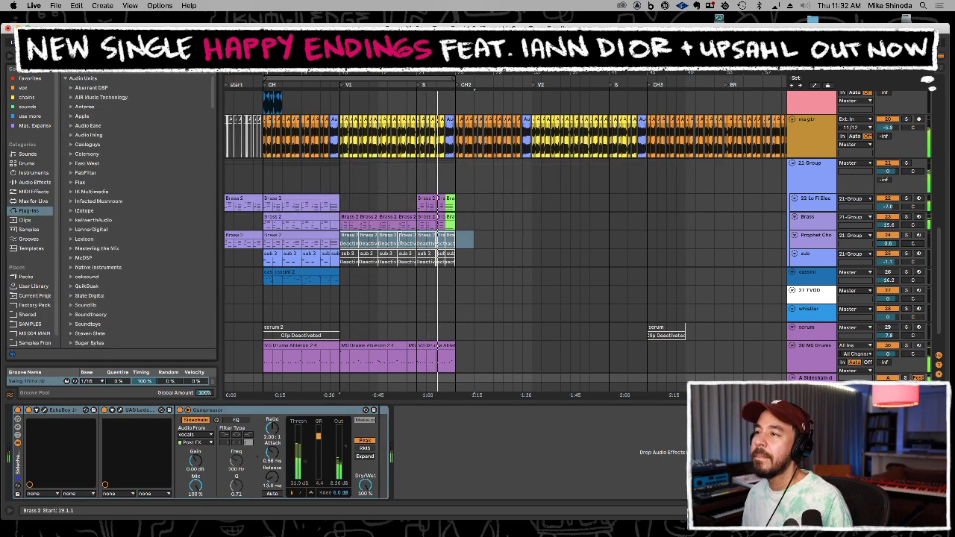
Play back the first chorus and set the cassini track's volume to -14.1 dB
{"action": "left_click", "coordinate": [443, 283]}
{"action": "left_click_drag", "start_coordinate": [246, 260], "coordinate": [346, 269]}
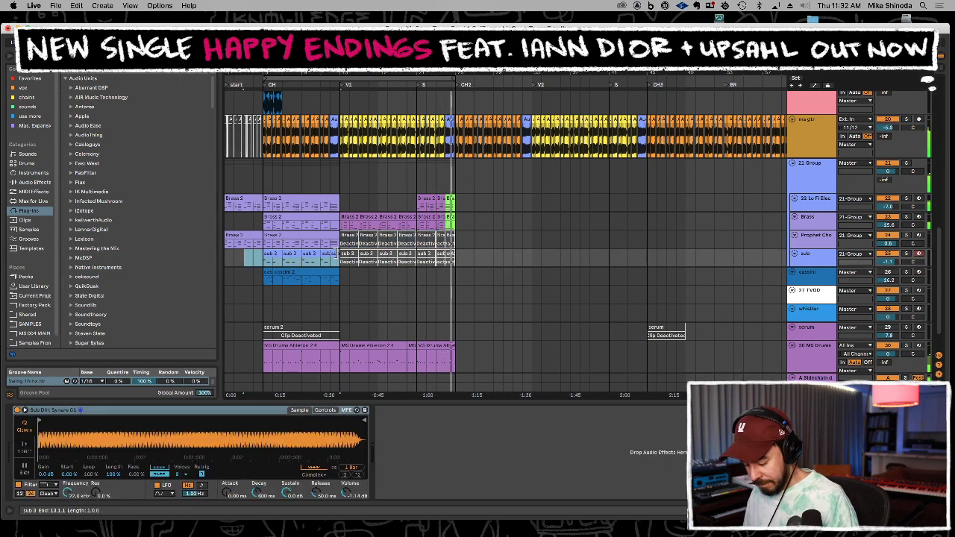
{"action": "key", "text": "space"}
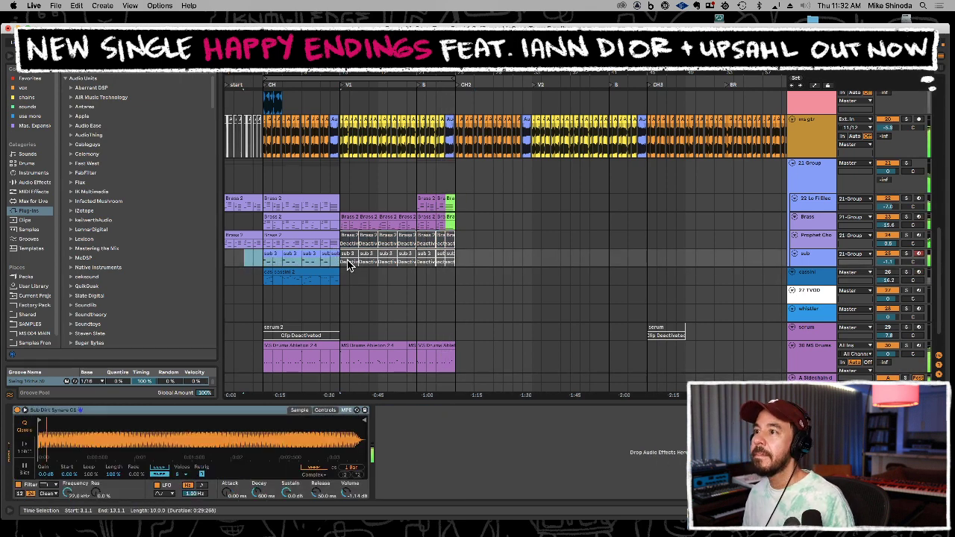
{"action": "left_click", "coordinate": [816, 277]}
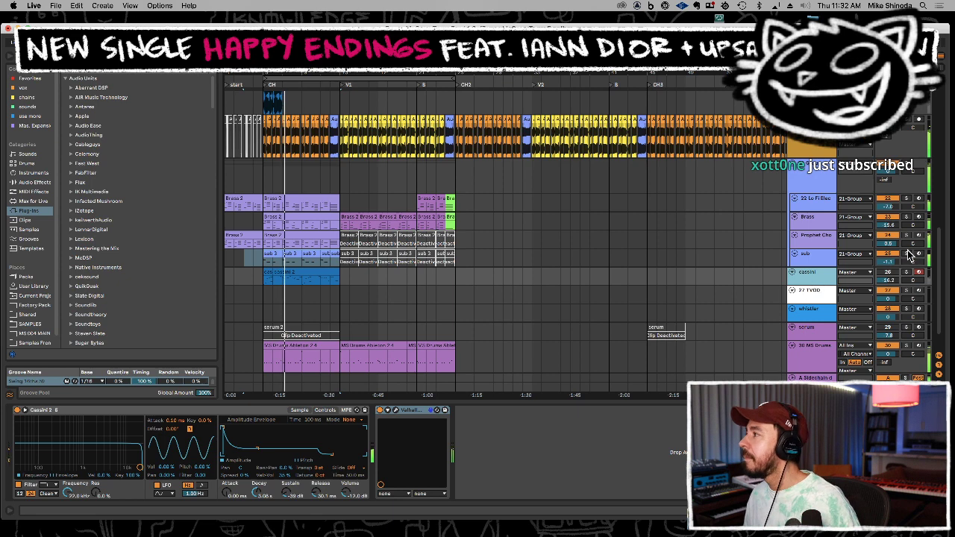
{"action": "left_click", "coordinate": [888, 273]}
{"action": "left_click", "coordinate": [888, 273]}
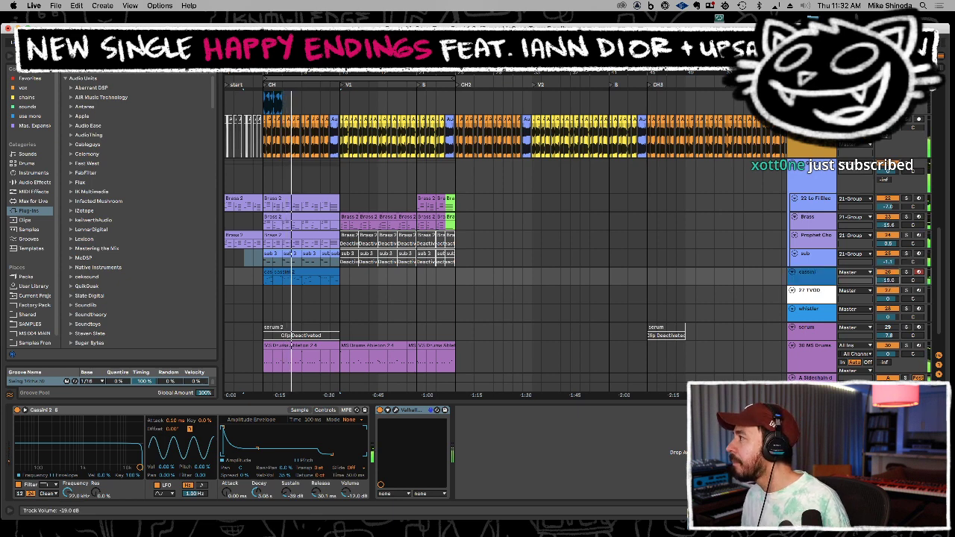
{"action": "left_click_drag", "start_coordinate": [887, 280], "coordinate": [887, 268]}
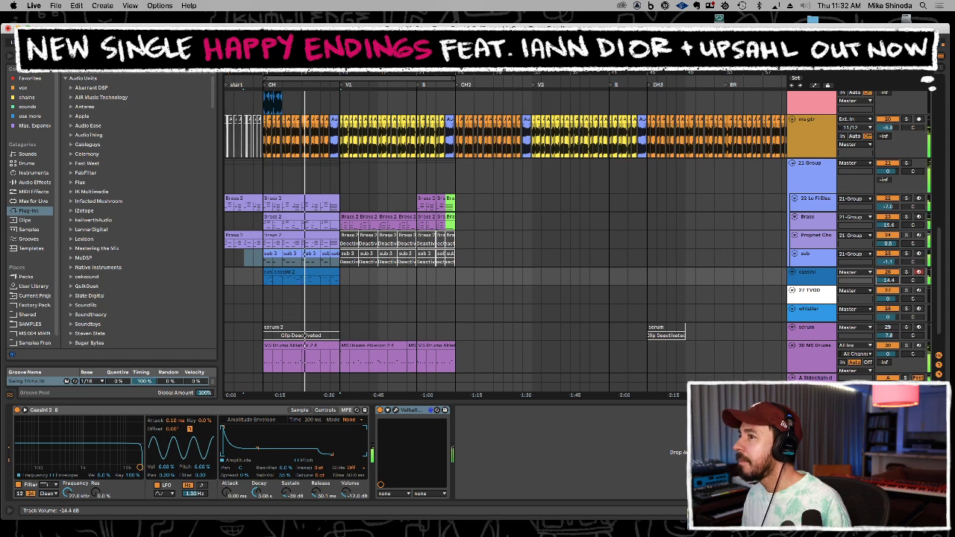
Move the cassini clip from the first chorus to the start of CH2 at bar 25
{"action": "left_click", "coordinate": [288, 279]}
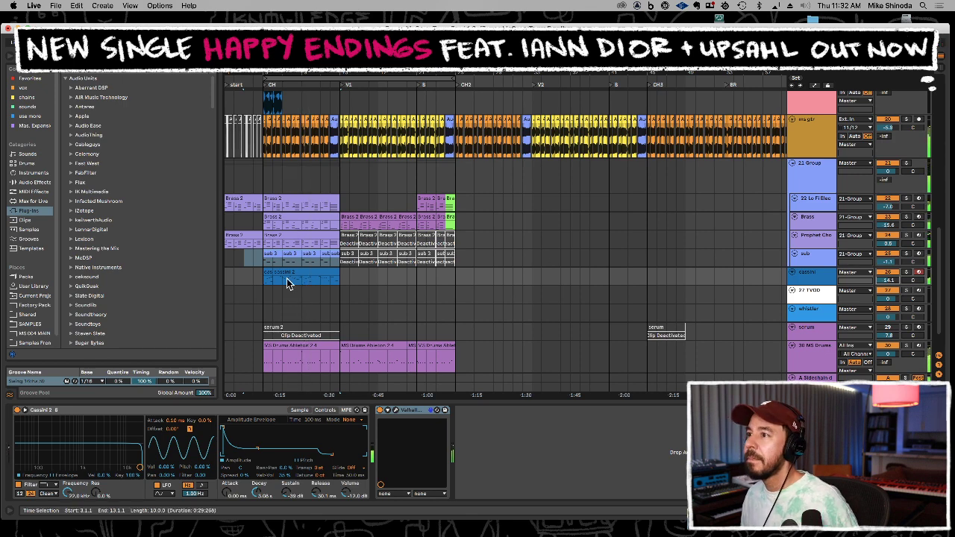
{"action": "left_click_drag", "start_coordinate": [264, 278], "coordinate": [336, 278]}
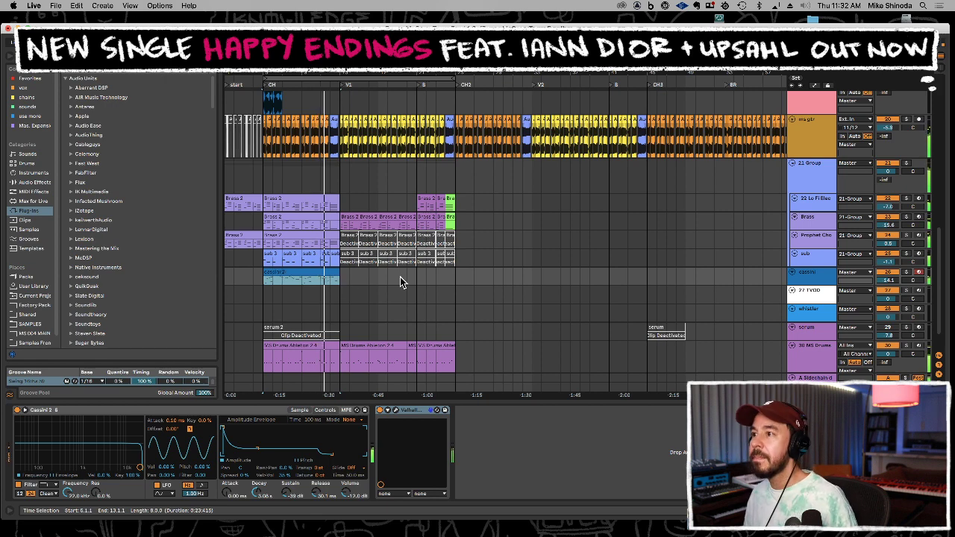
{"action": "key", "text": "super+x"}
{"action": "left_click", "coordinate": [454, 277]}
{"action": "key", "text": "super+v"}
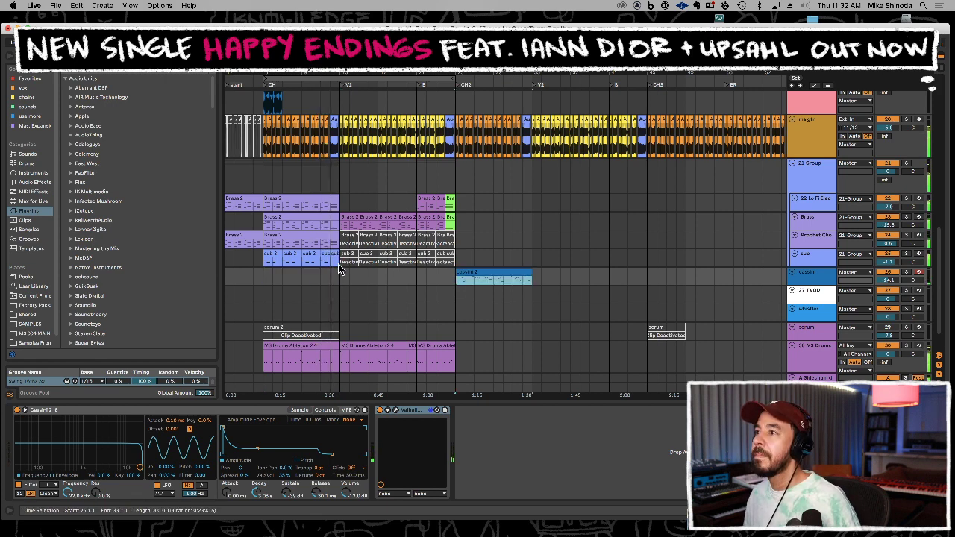
Copy the first chorus clips of the Lo Fi, Brass, Prophet and sub tracks to CH2, starting at bar 25
{"action": "left_click_drag", "start_coordinate": [339, 277], "coordinate": [263, 206]}
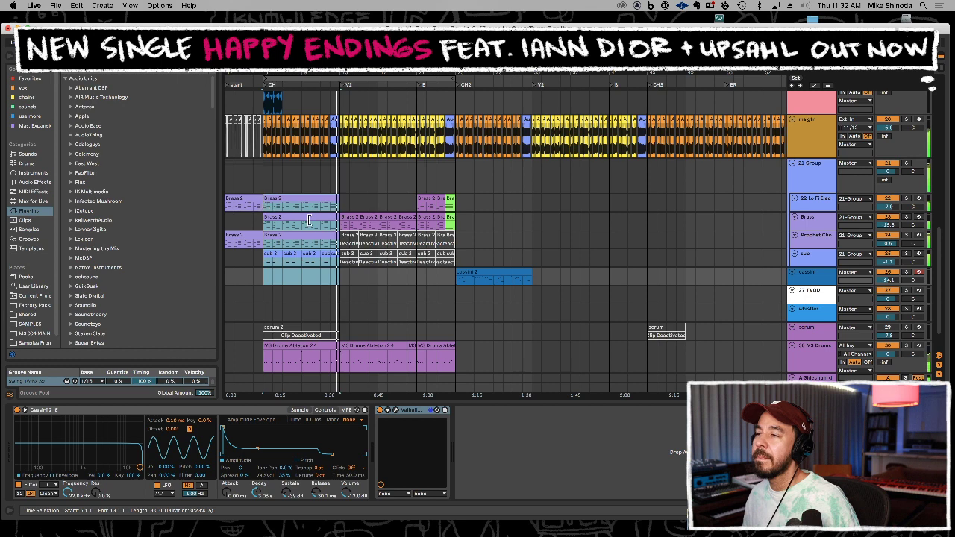
{"action": "key", "text": "super+c"}
{"action": "left_click", "coordinate": [473, 195]}
{"action": "key", "text": "super+v"}
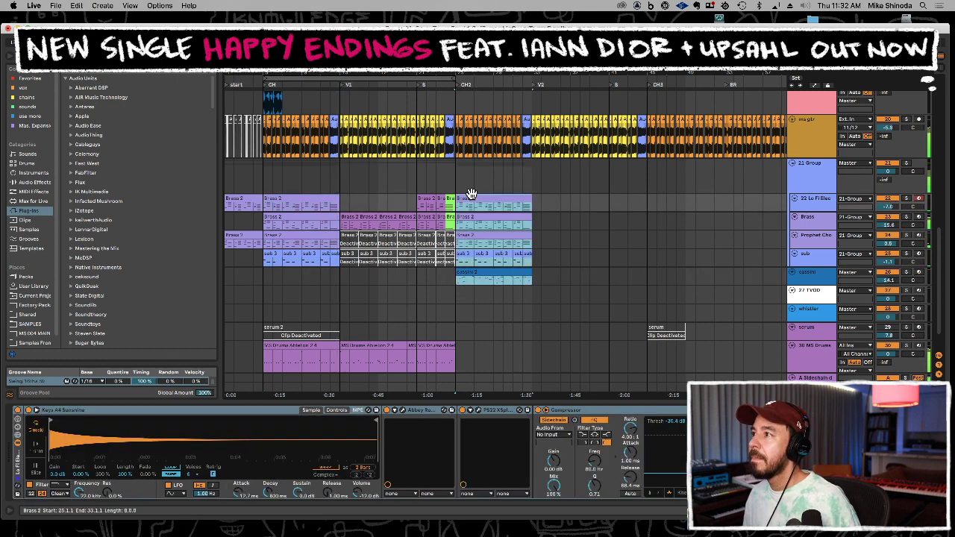
Insert a new audio track below the cassini track and stop playback
{"action": "left_click", "coordinate": [411, 296]}
{"action": "left_click", "coordinate": [812, 276]}
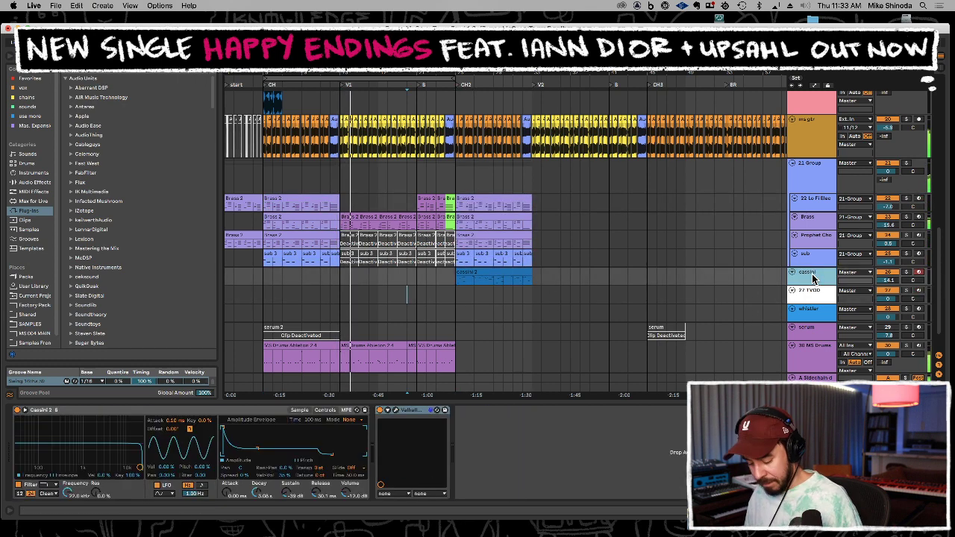
{"action": "key", "text": "super+t"}
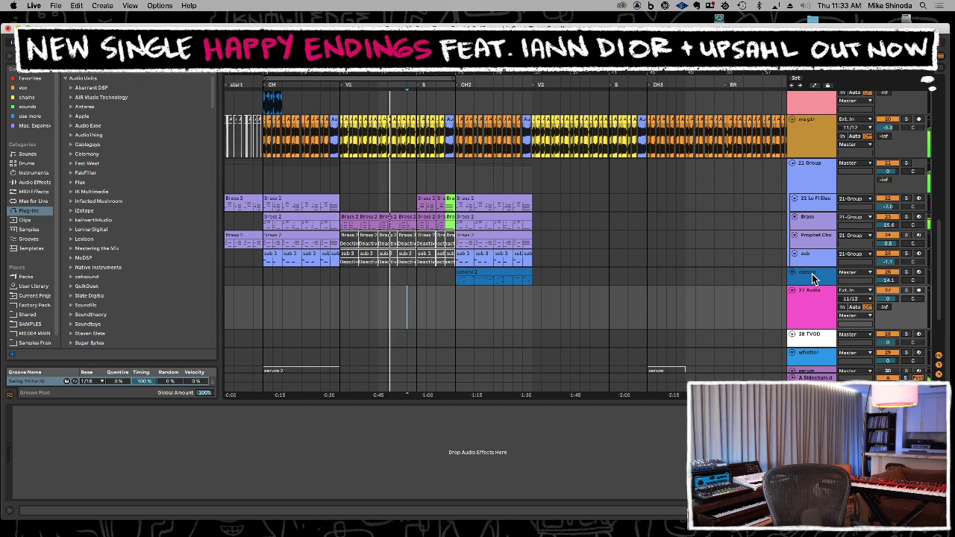
{"action": "key", "text": "space"}
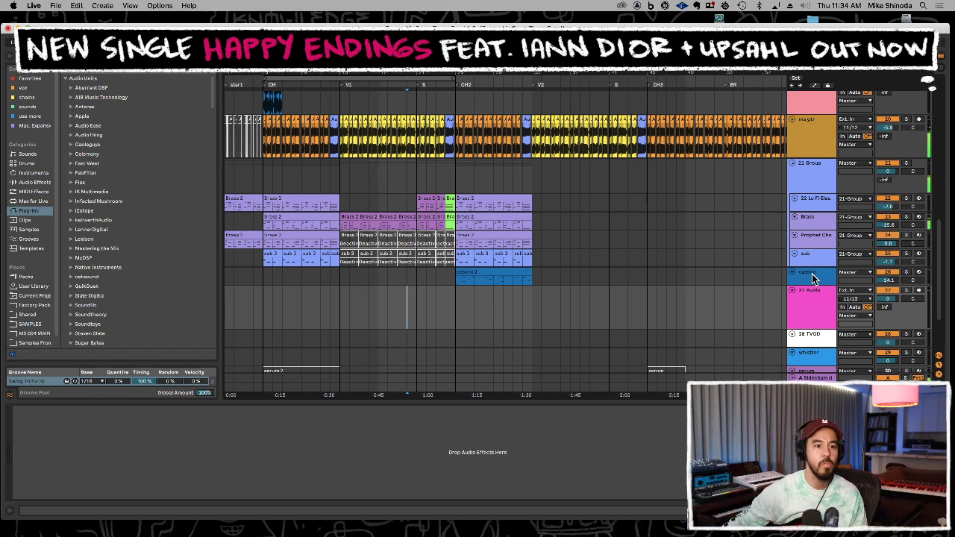
Switch to Console and audition the song's first chorus and verse, starting and stopping playback
{"action": "key", "text": "super+Tab"}
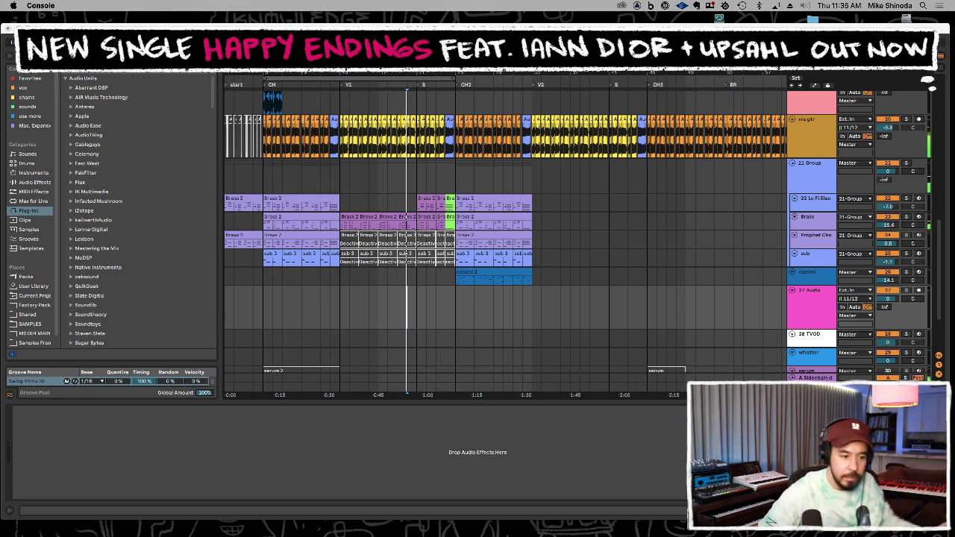
{"action": "key", "text": "space"}
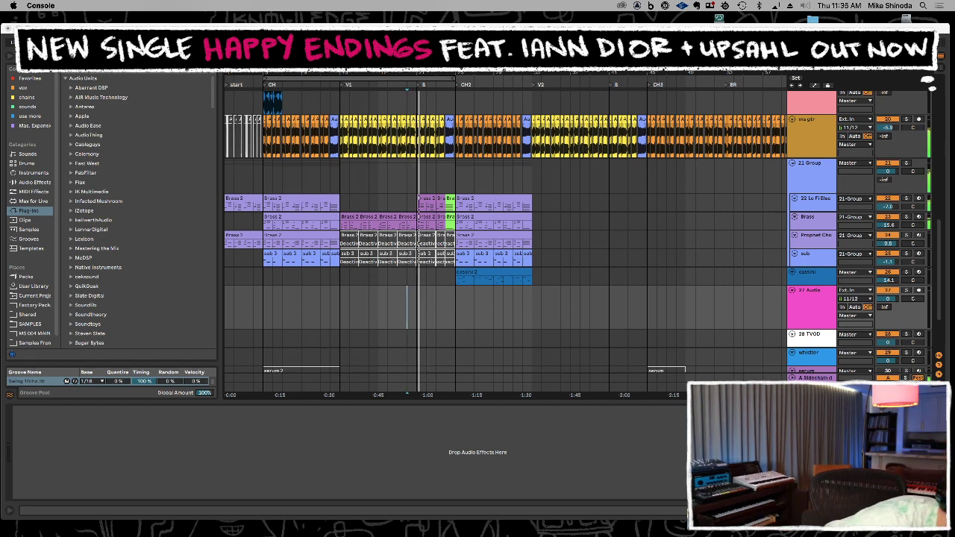
{"action": "key", "text": "space"}
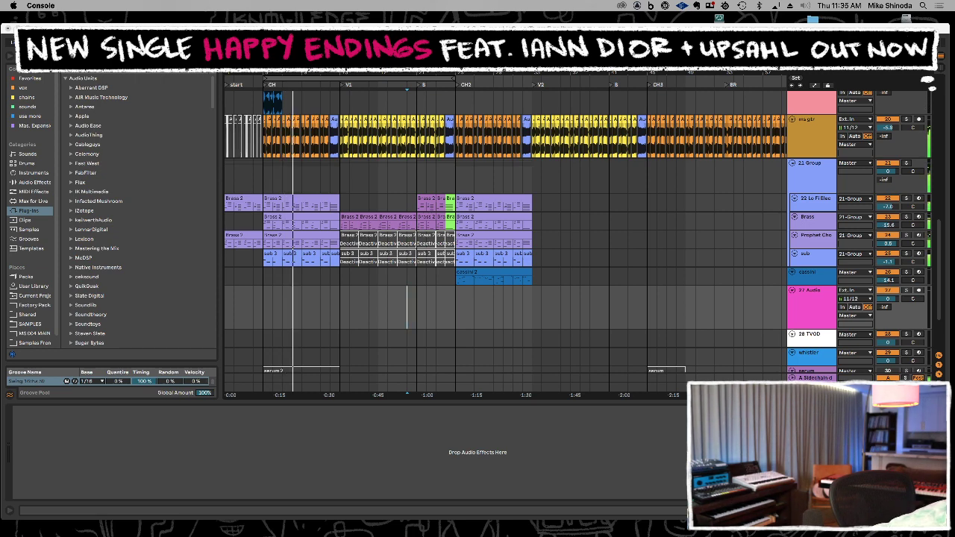
{"action": "key", "text": "space"}
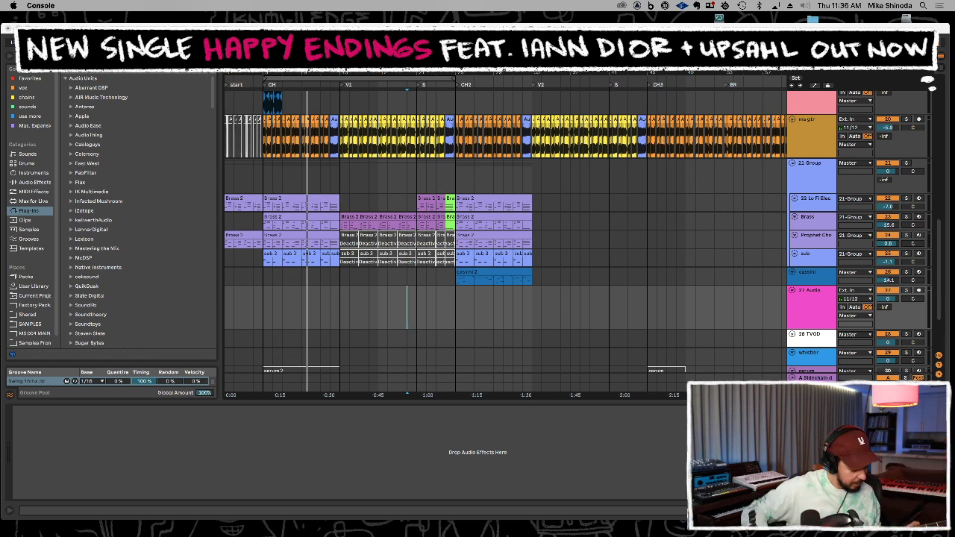
{"action": "key", "text": "space"}
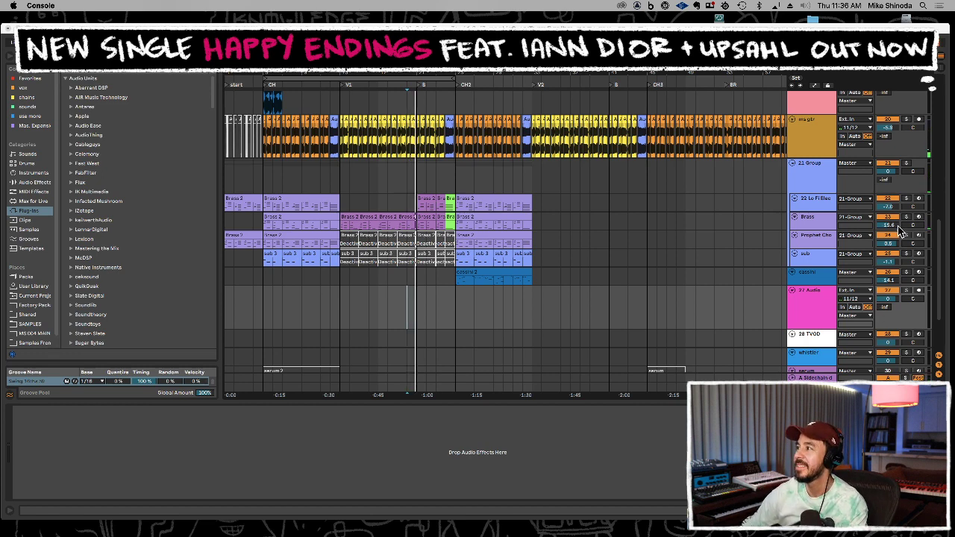
Deactivate the Brass clips from bar 13 to bar 21 in the first verse and play the song from bar 4
{"action": "left_click", "coordinate": [342, 227]}
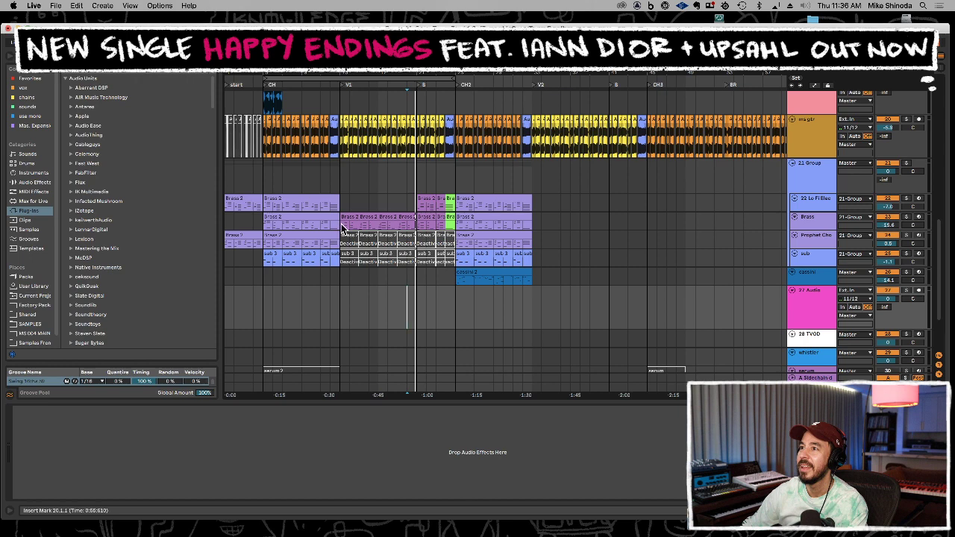
{"action": "left_click_drag", "start_coordinate": [342, 227], "coordinate": [407, 228]}
{"action": "key", "text": "0"}
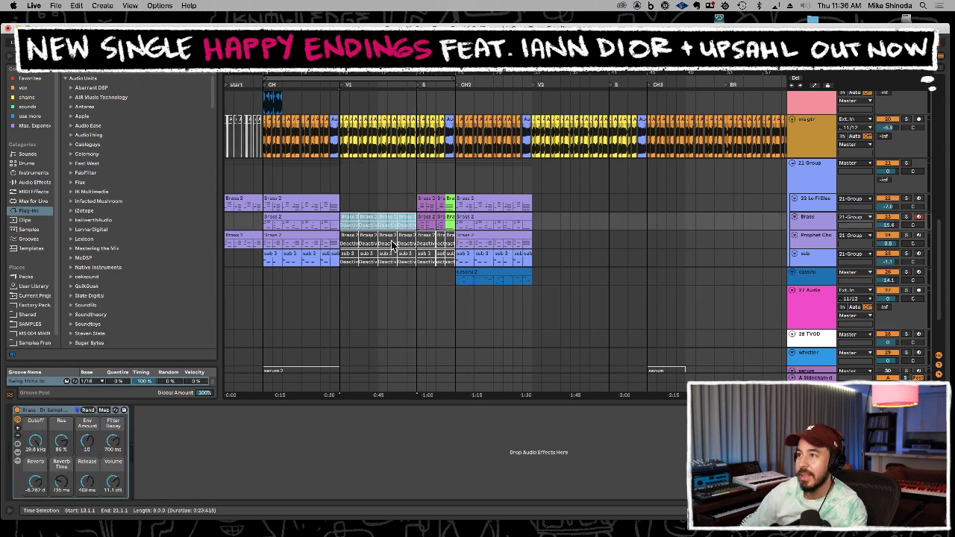
{"action": "left_click", "coordinate": [254, 314]}
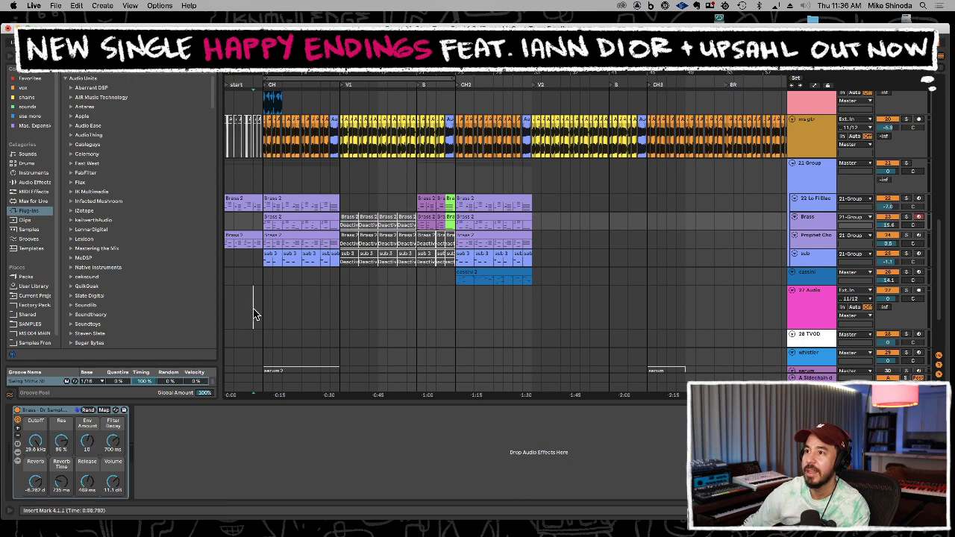
{"action": "key", "text": "space"}
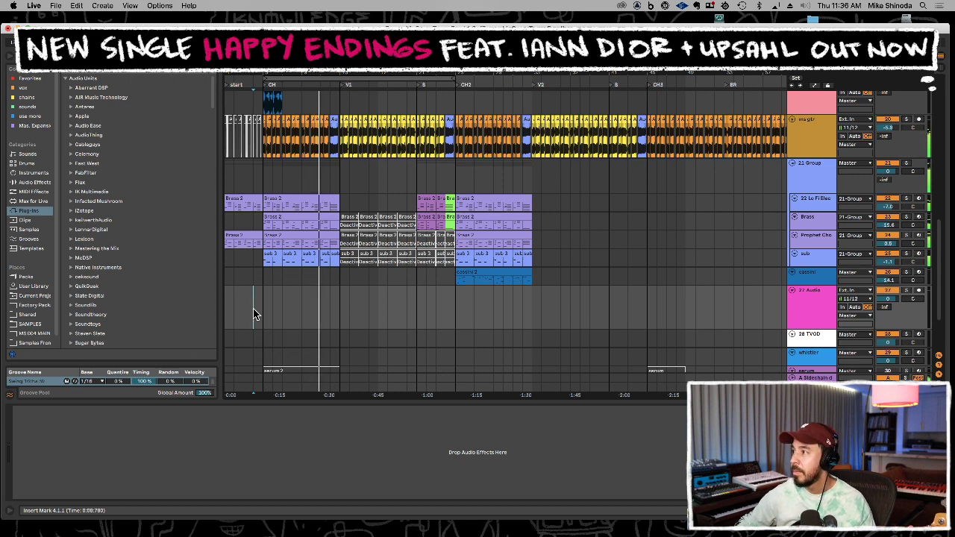
Rename the new audio track as bass and arm it for recording
{"action": "left_click", "coordinate": [808, 308]}
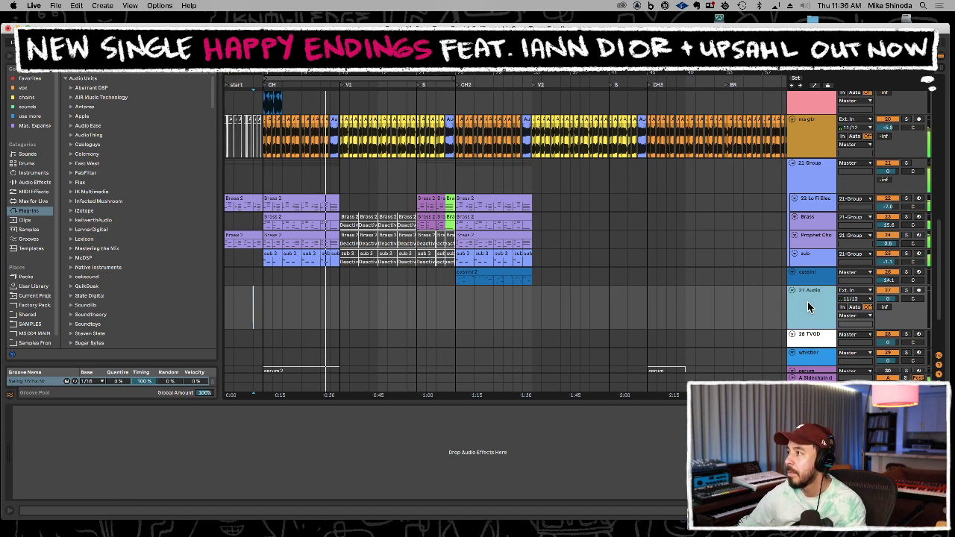
{"action": "key", "text": "super+r"}
{"action": "type", "text": "bass"}
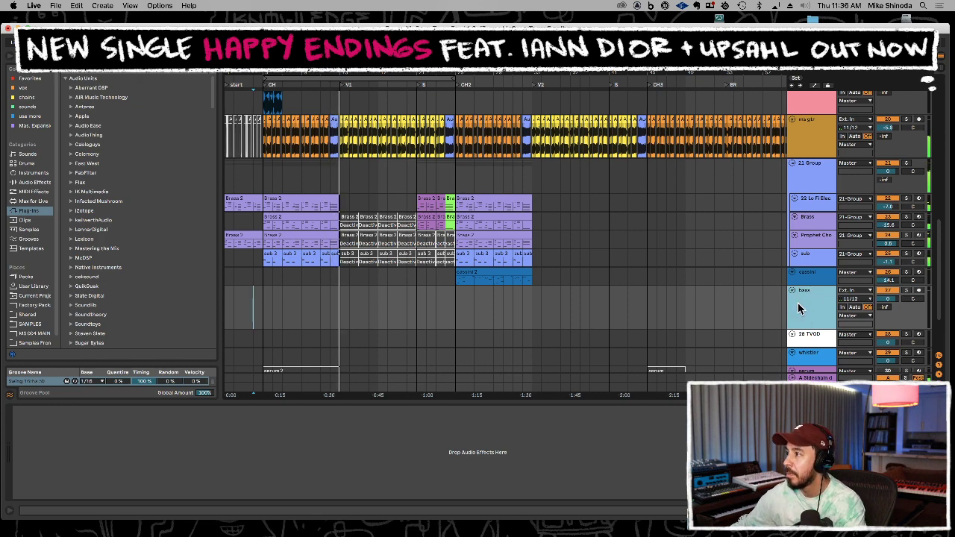
{"action": "left_click", "coordinate": [920, 290]}
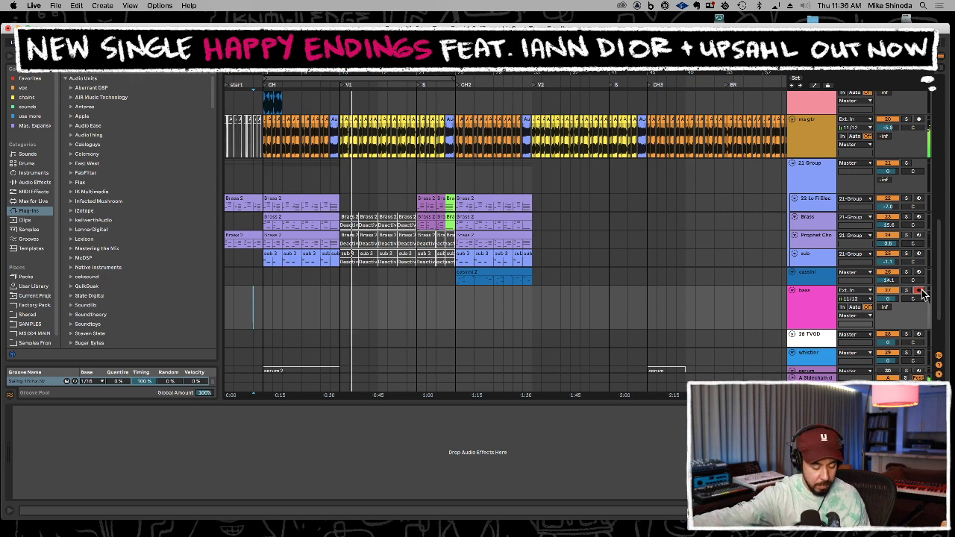
Record the bass over the first verse, making another take from bar 12, and stop playback
{"action": "key", "text": "F9"}
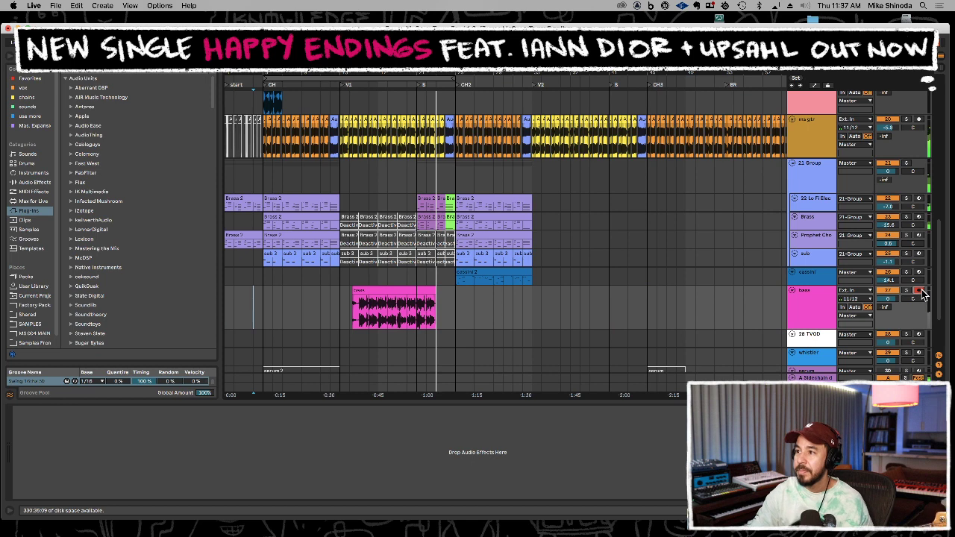
{"action": "left_click", "coordinate": [333, 314]}
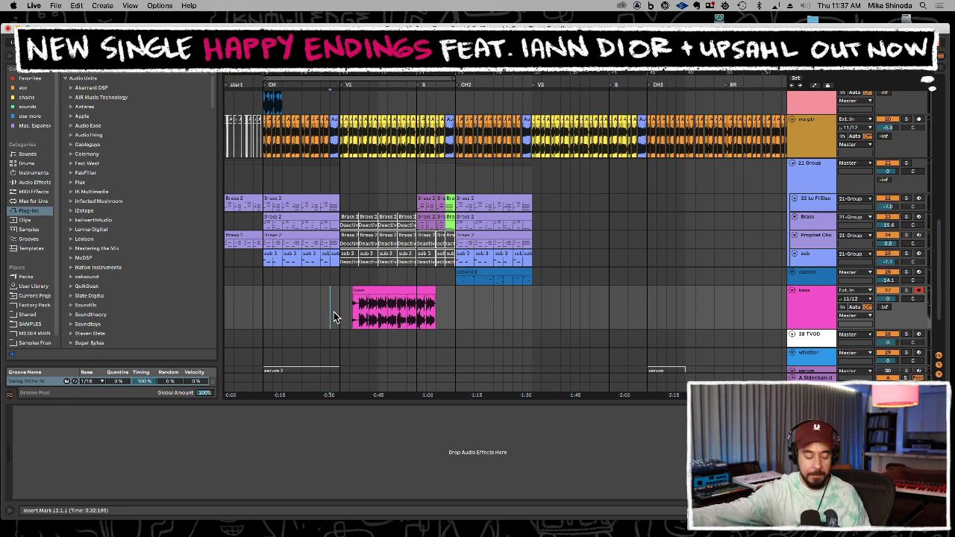
{"action": "key", "text": "F9"}
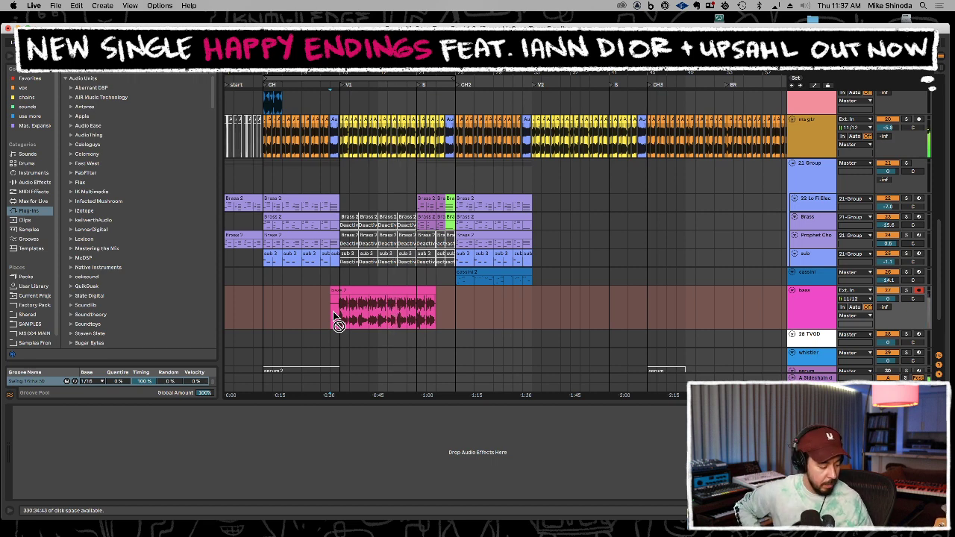
{"action": "key", "text": "space"}
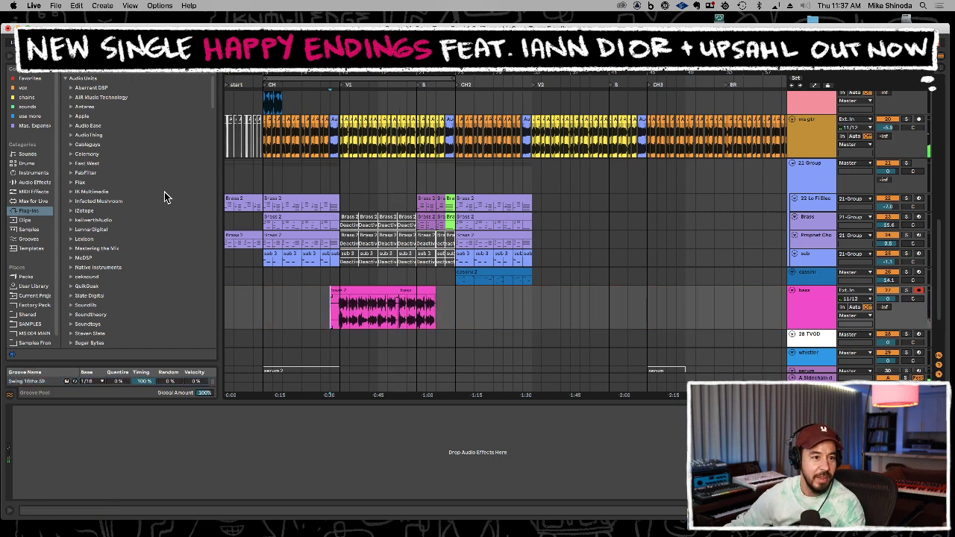
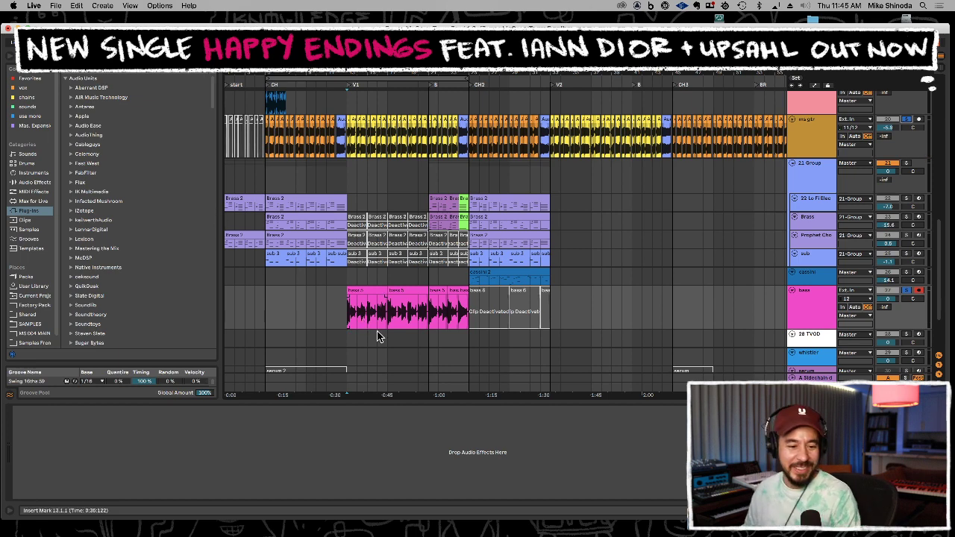
Reduce the bass track's height and load the Antares Auto-Tune Pro plug-in onto it
{"action": "left_click", "coordinate": [804, 298]}
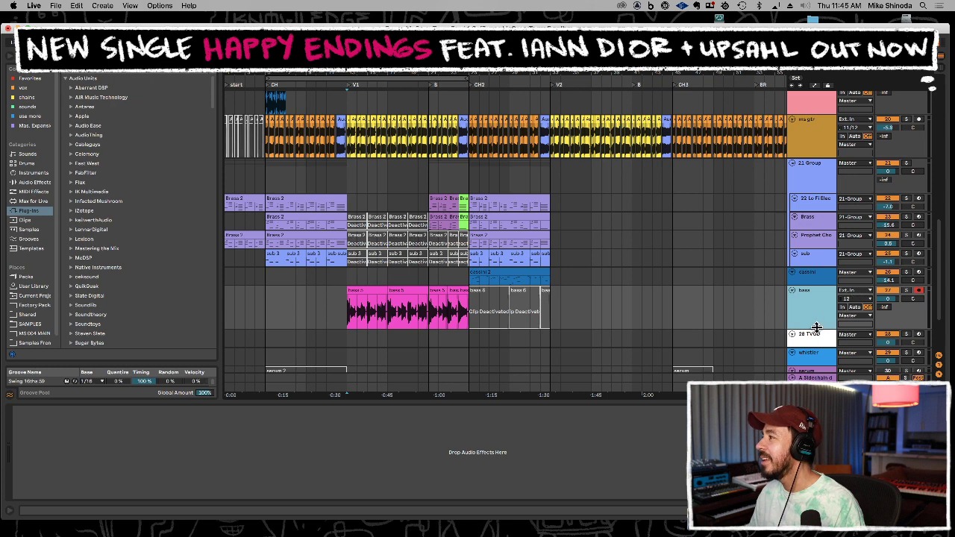
{"action": "left_click_drag", "start_coordinate": [817, 327], "coordinate": [817, 308]}
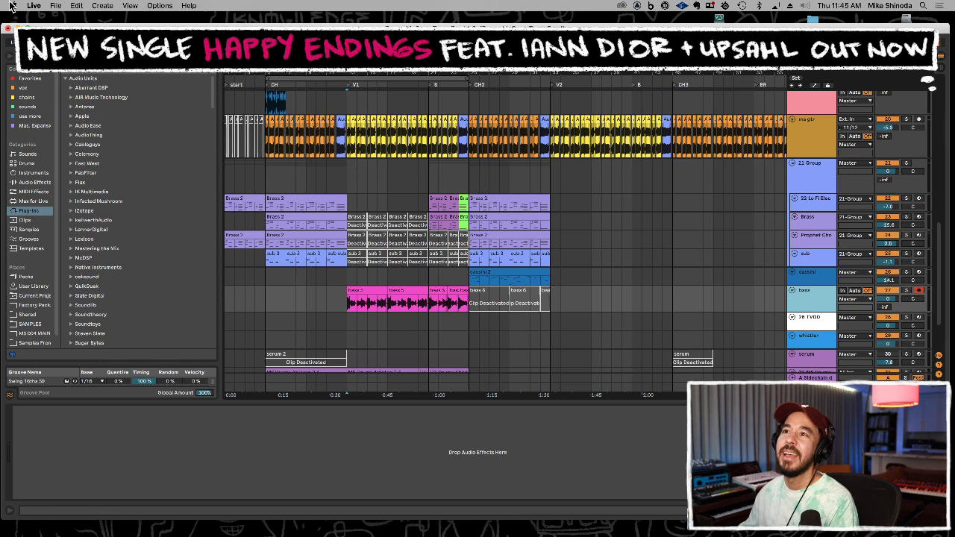
{"action": "left_click", "coordinate": [83, 108]}
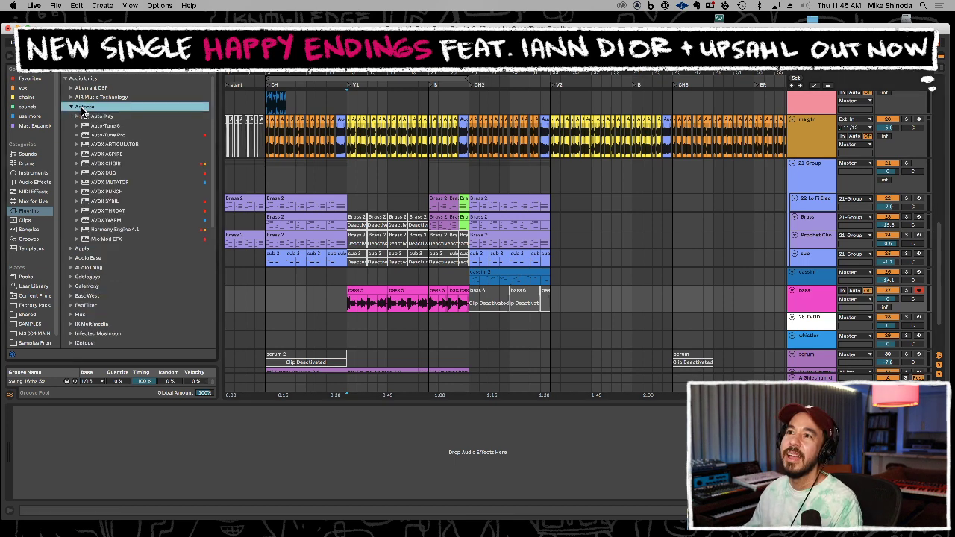
{"action": "left_click", "coordinate": [89, 135]}
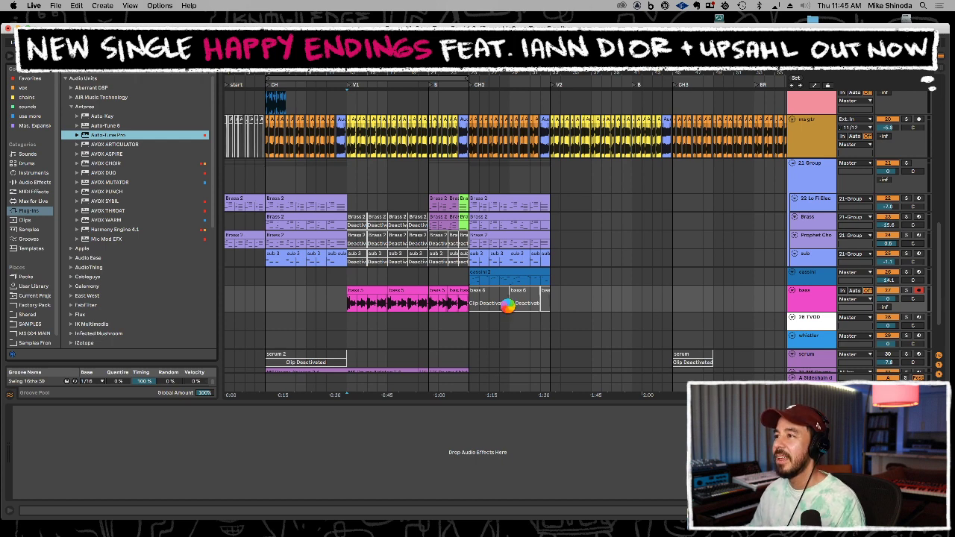
{"action": "left_click_drag", "start_coordinate": [507, 305], "coordinate": [510, 312]}
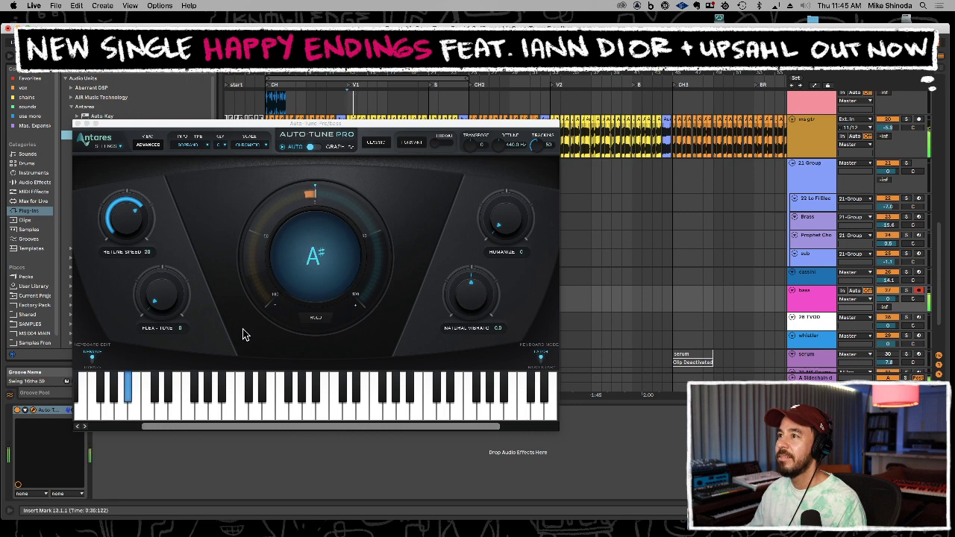
Set Auto-Tune Pro on the bass track to the bass instrument input type with a retune speed of 10, and close it
{"action": "left_click_drag", "start_coordinate": [190, 125], "coordinate": [217, 9]}
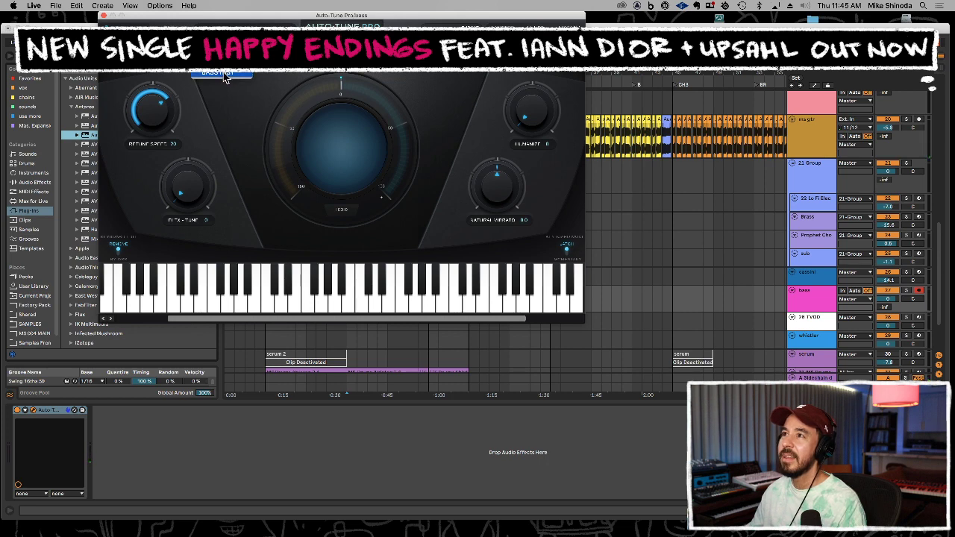
{"action": "left_click_drag", "start_coordinate": [156, 112], "coordinate": [158, 109]}
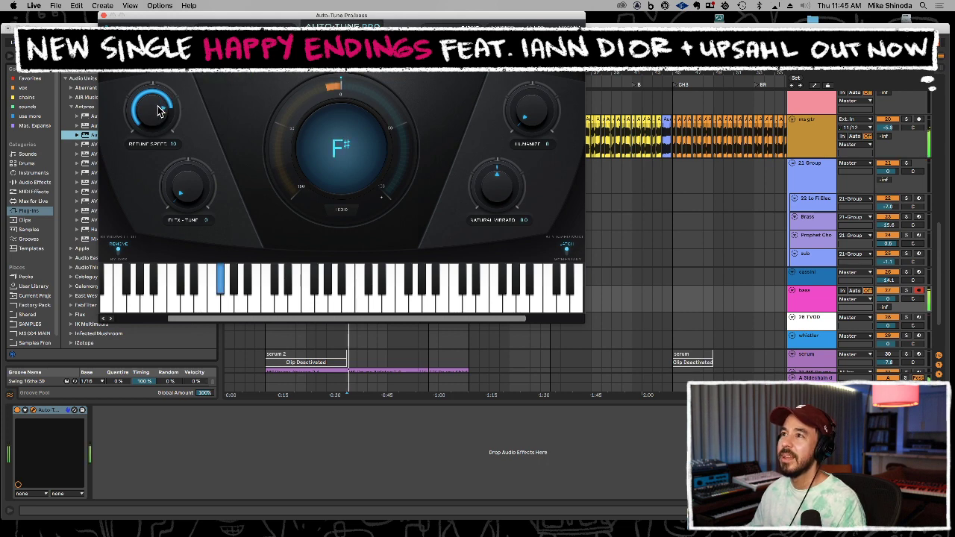
{"action": "left_click", "coordinate": [105, 15]}
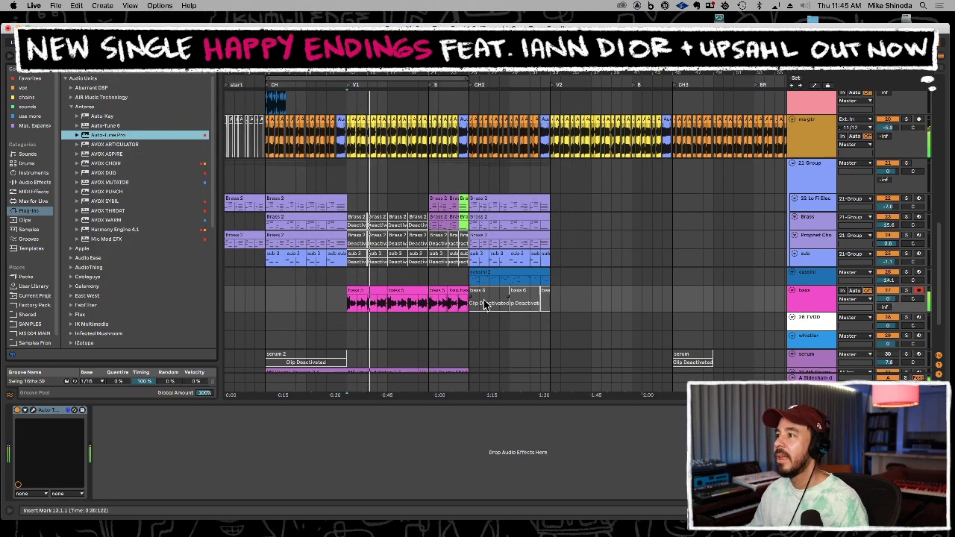
Play the bass from bar 24 and bar 22, disarm the bass track and set its volume to -3 dB
{"action": "left_click", "coordinate": [460, 306]}
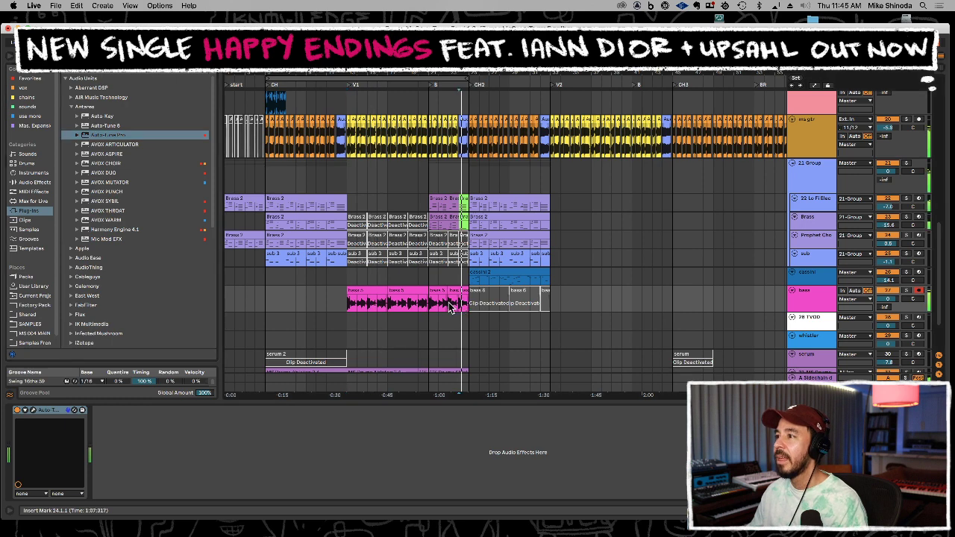
{"action": "left_click", "coordinate": [439, 305]}
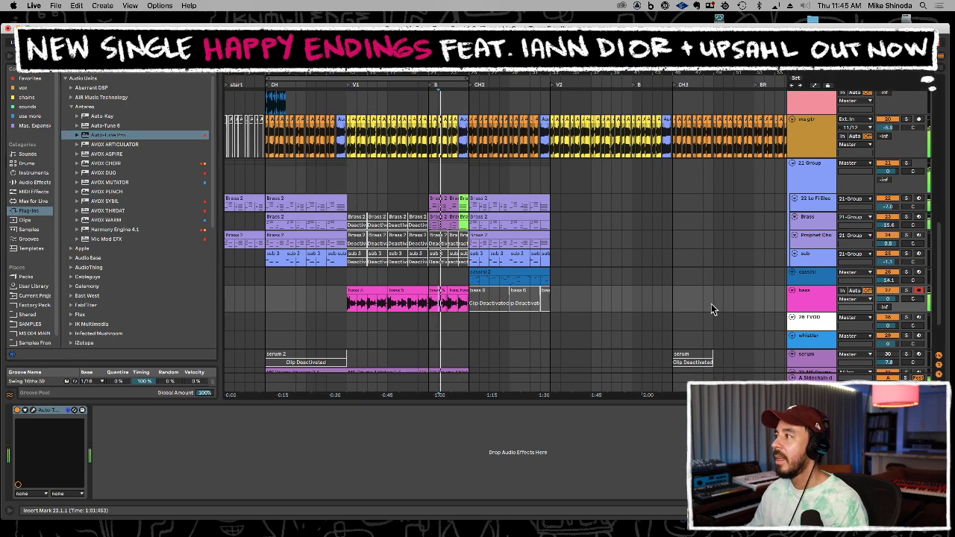
{"action": "left_click", "coordinate": [919, 291]}
{"action": "left_click_drag", "start_coordinate": [888, 299], "coordinate": [887, 311]}
{"action": "key", "text": "space"}
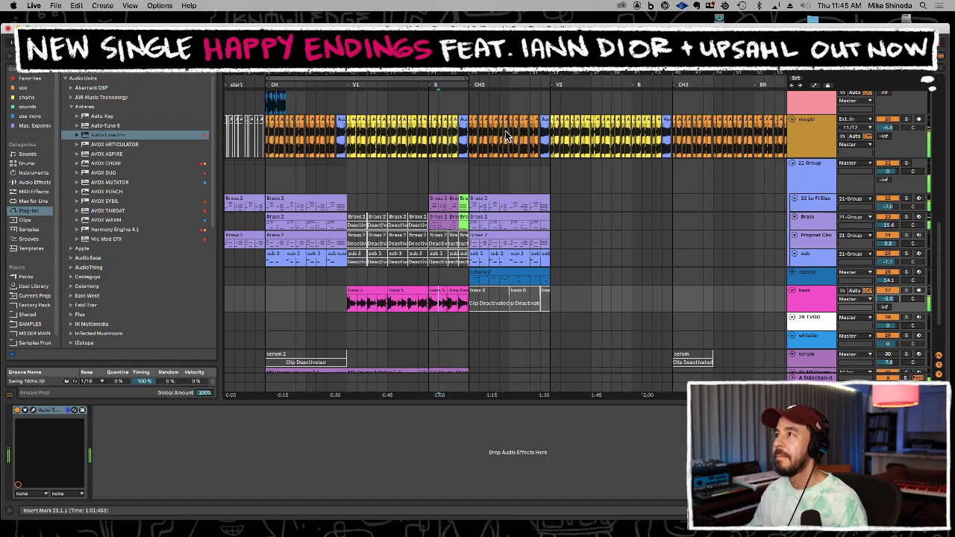
Inspect the UAD Lexicon reverb on the sidechain delay and verb return track and look over the mixer channels
{"action": "left_click_drag", "start_coordinate": [493, 74], "coordinate": [487, 75]}
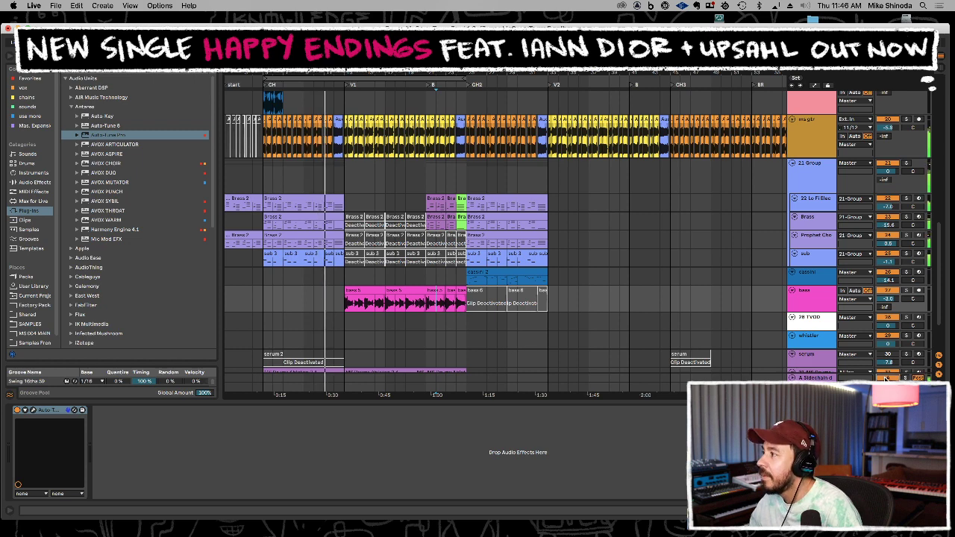
{"action": "left_click", "coordinate": [830, 379]}
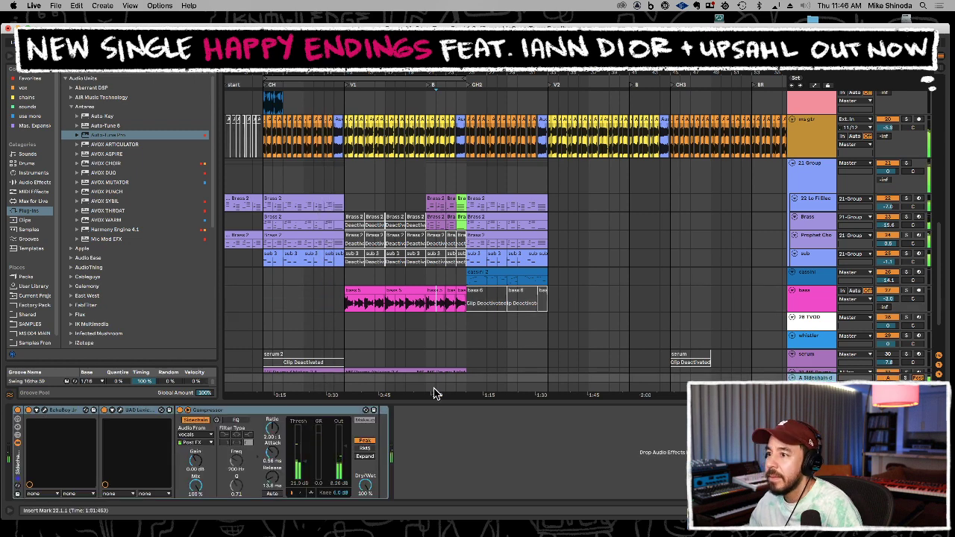
{"action": "left_click", "coordinate": [121, 412]}
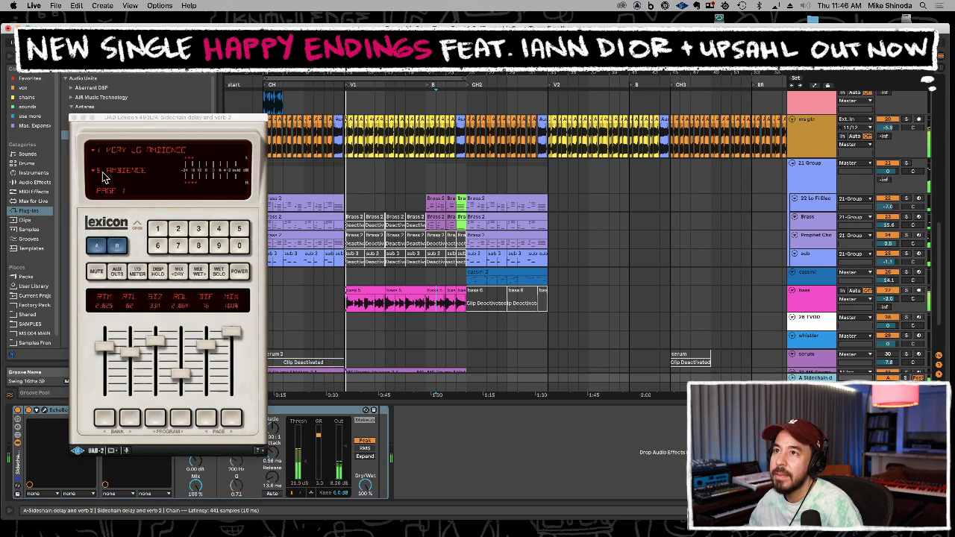
{"action": "left_click", "coordinate": [72, 118]}
{"action": "key", "text": "Tab"}
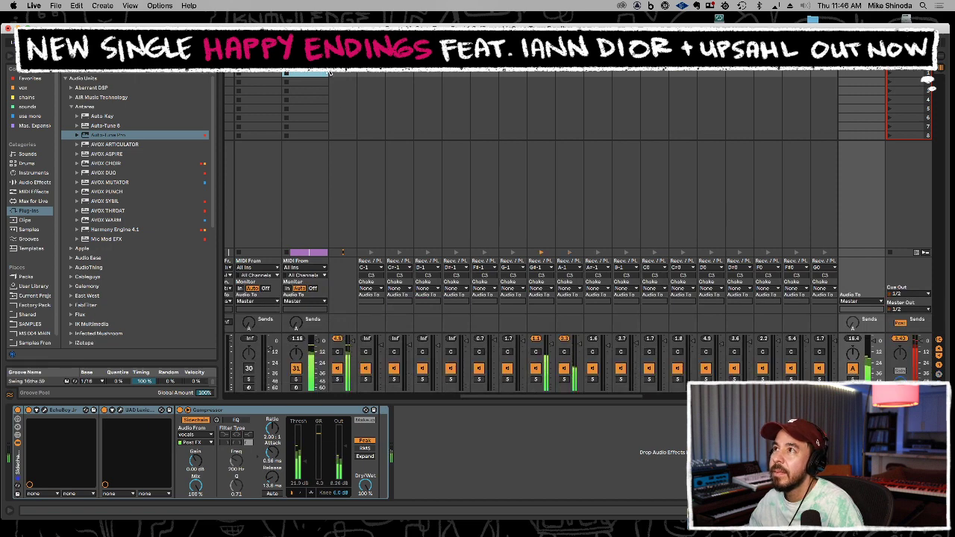
{"action": "left_click", "coordinate": [327, 71]}
{"action": "left_click", "coordinate": [335, 395]}
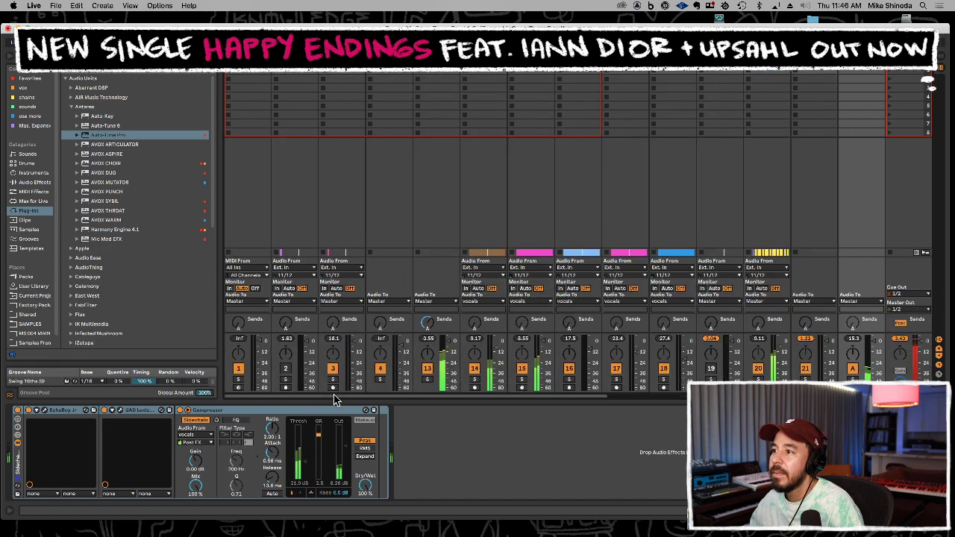
{"action": "key", "text": "Tab"}
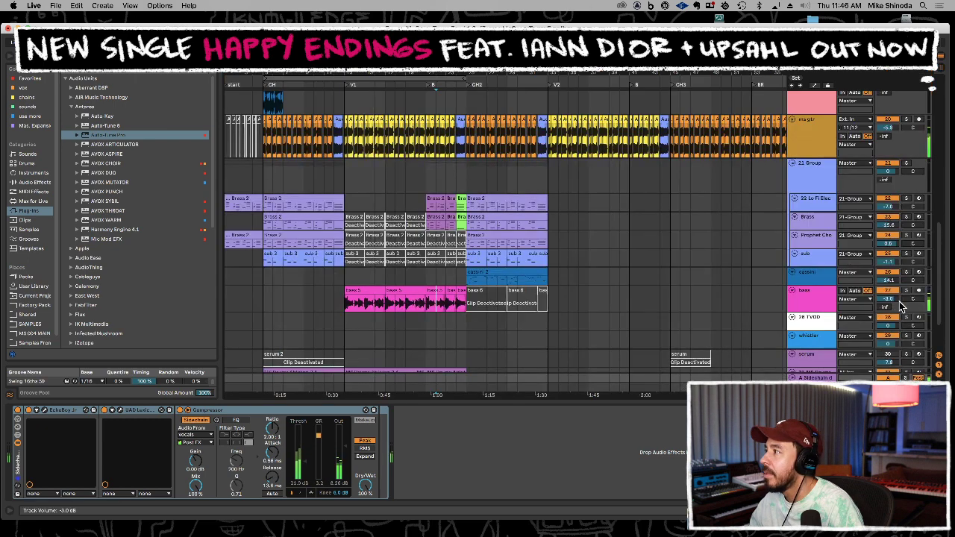
{"action": "key", "text": "Tab"}
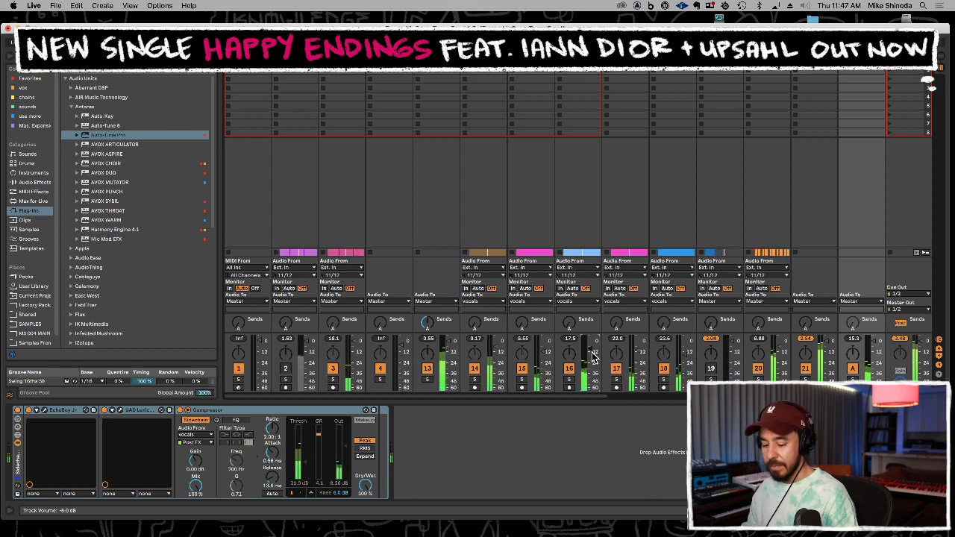
{"action": "key", "text": "Tab"}
Copy the first chorus's MS Drums clip into the second chorus at bar 25
{"action": "scroll", "coordinate": [497, 316], "scroll_direction": "down", "scroll_amount": 3}
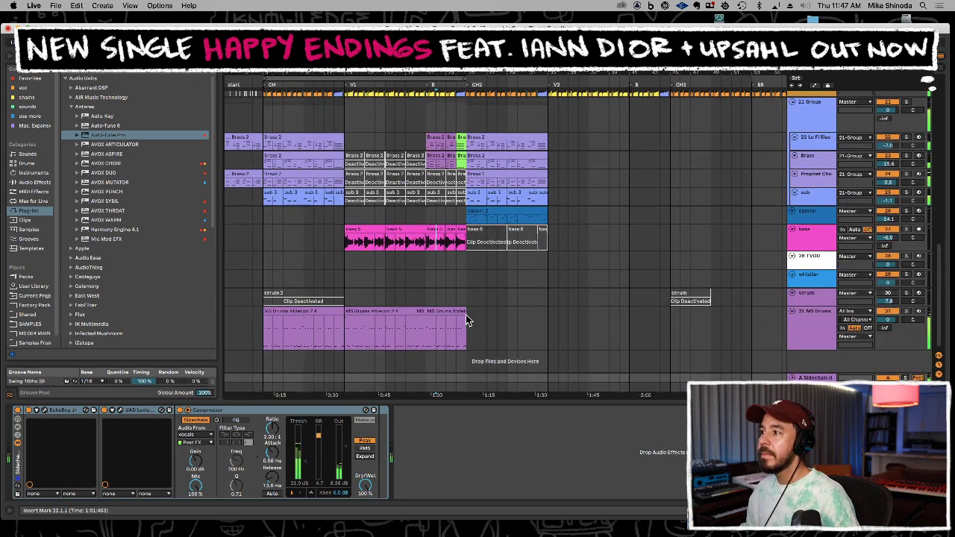
{"action": "left_click", "coordinate": [326, 311]}
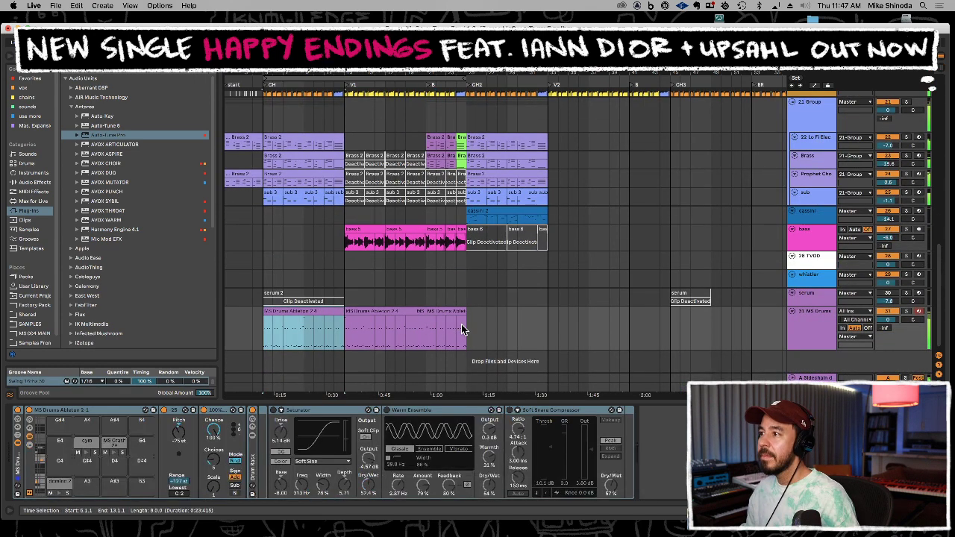
{"action": "left_click", "coordinate": [468, 322]}
{"action": "key", "text": "super+v"}
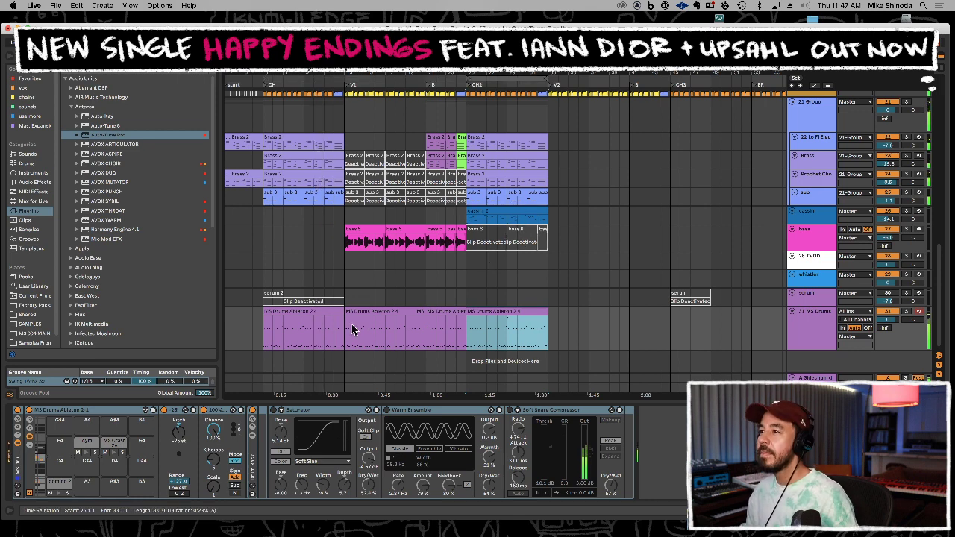
Duplicate the clips from bar 13 to bar 33, from the Lo Fi track down to MS Drums, into the second verse and third chorus
{"action": "left_click_drag", "start_coordinate": [341, 350], "coordinate": [550, 140]}
{"action": "key", "text": "super+d"}
{"action": "key", "text": "super+d"}
Reactivate the serum clip at the start of the third chorus and duplicate it to fill the rest of that chorus
{"action": "left_click", "coordinate": [687, 295]}
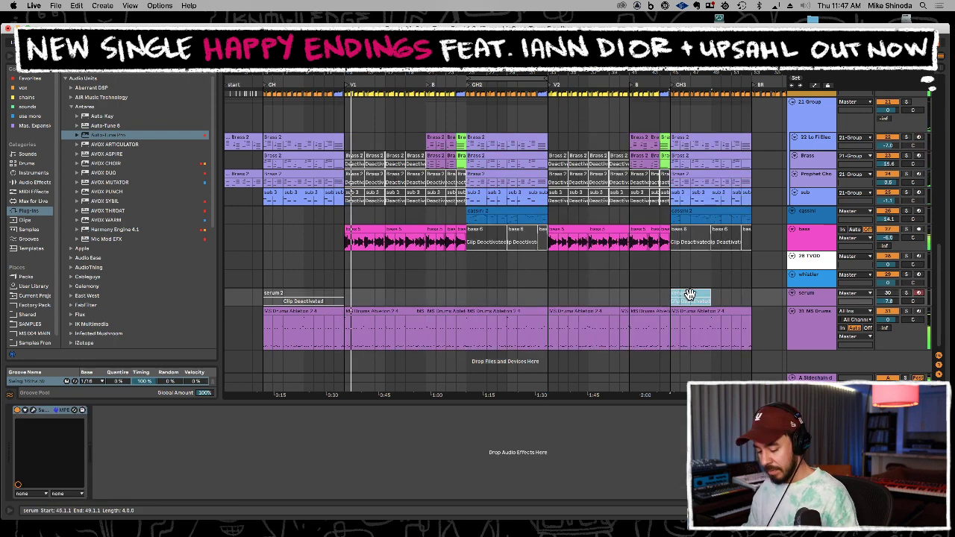
{"action": "key", "text": "0"}
{"action": "key", "text": "super+d"}
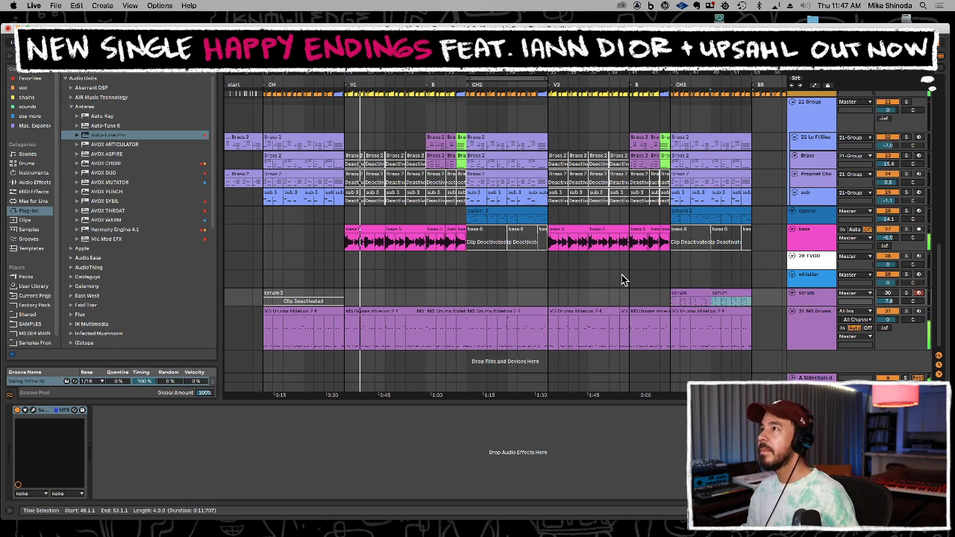
Copy both serum clips of the third chorus and paste them at bar 17 in the first verse
{"action": "left_click", "coordinate": [672, 301], "text": "shift"}
{"action": "key", "text": "super+c"}
{"action": "left_click", "coordinate": [389, 301]}
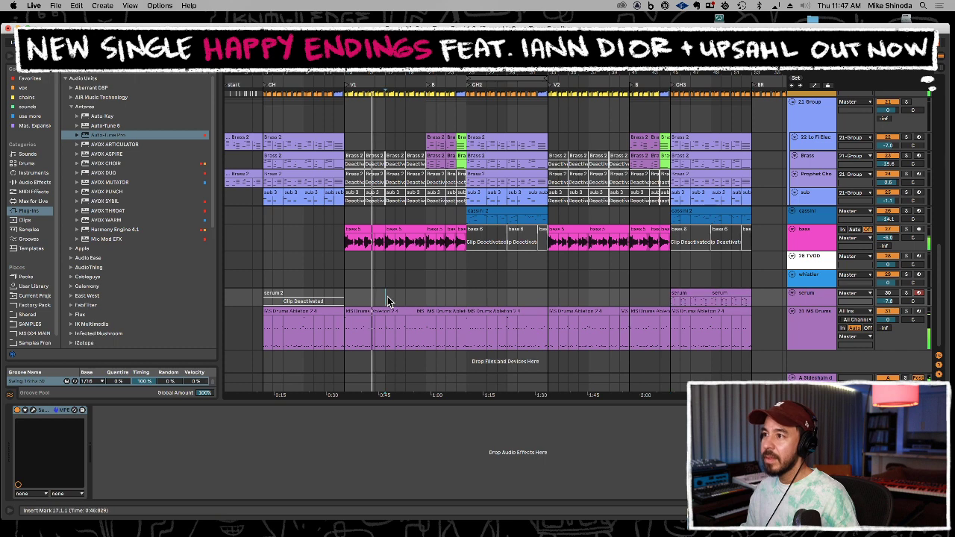
{"action": "key", "text": "super+v"}
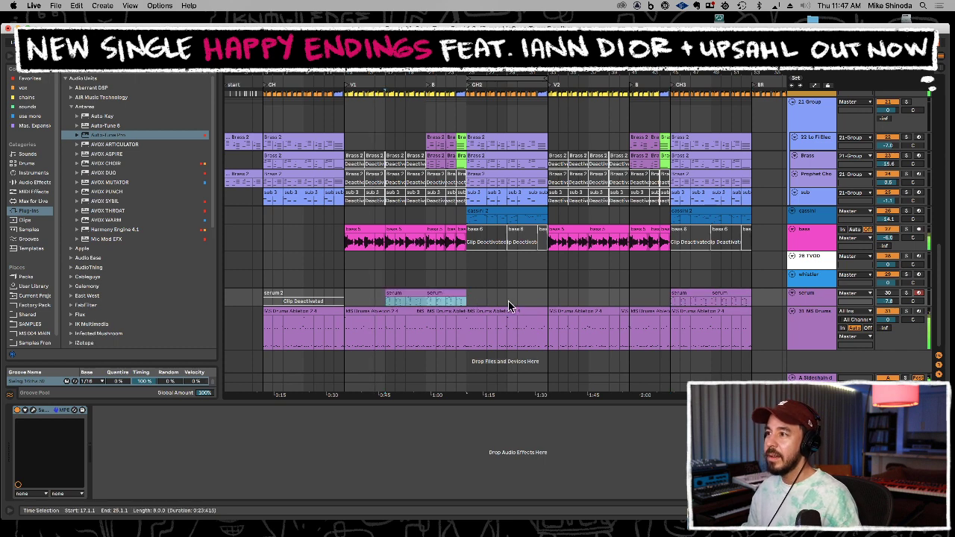
Turn on the serum track and set its volume to -13 dB
{"action": "left_click", "coordinate": [887, 292]}
{"action": "left_click_drag", "start_coordinate": [888, 301], "coordinate": [888, 337]}
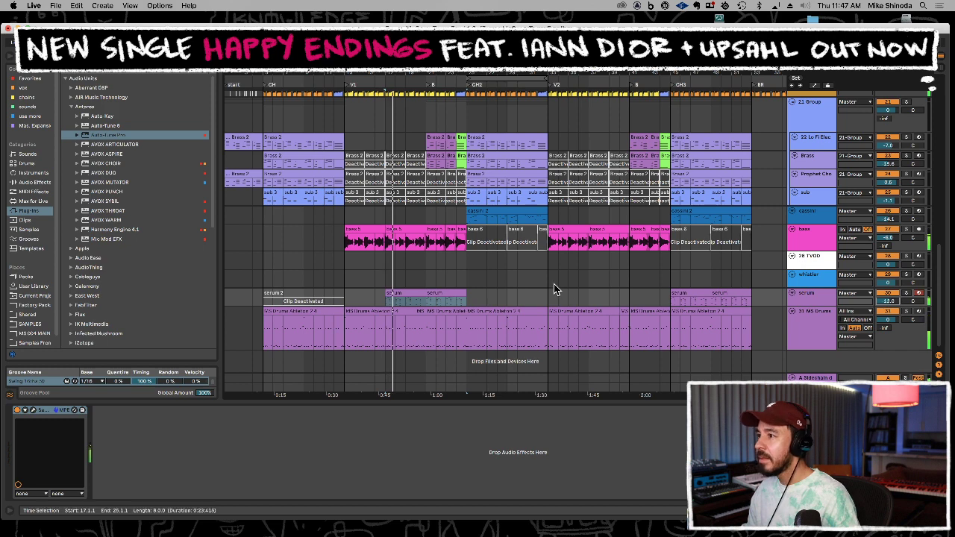
Delete the serum clips at bar 17 and place copies over the second chorus from bar 25 to bar 33
{"action": "left_click_drag", "start_coordinate": [476, 300], "coordinate": [384, 301]}
{"action": "key", "text": "Delete"}
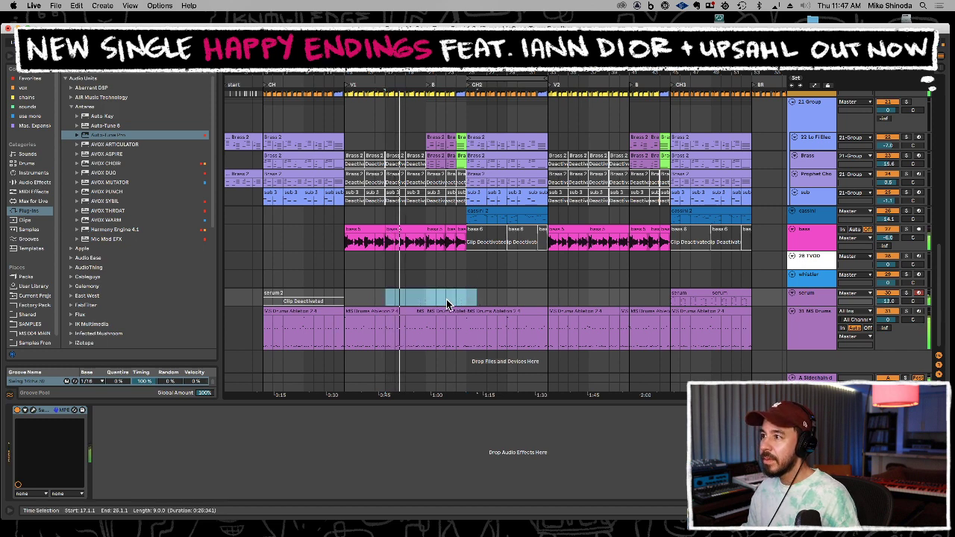
{"action": "left_click_drag", "start_coordinate": [469, 300], "coordinate": [549, 300]}
{"action": "left_click", "coordinate": [580, 300]}
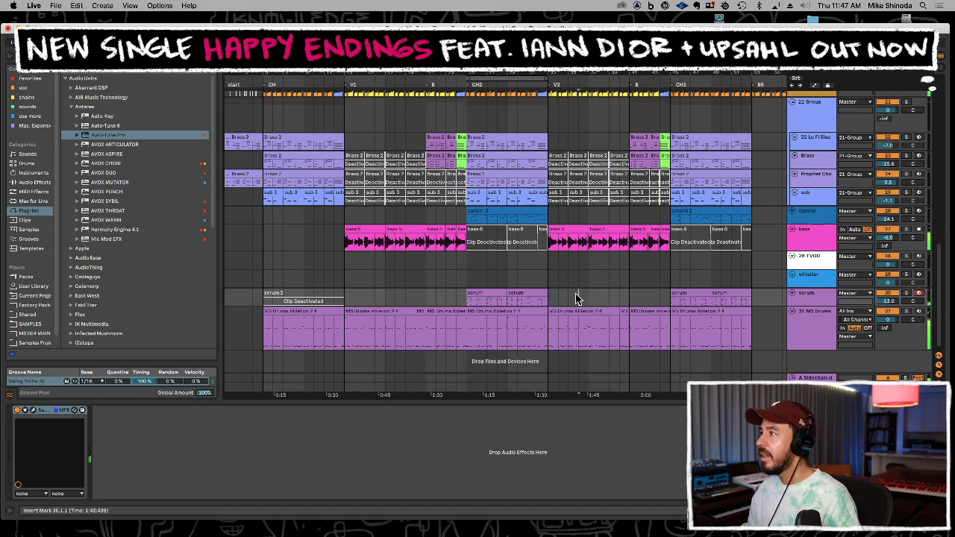
{"action": "left_click", "coordinate": [481, 293]}
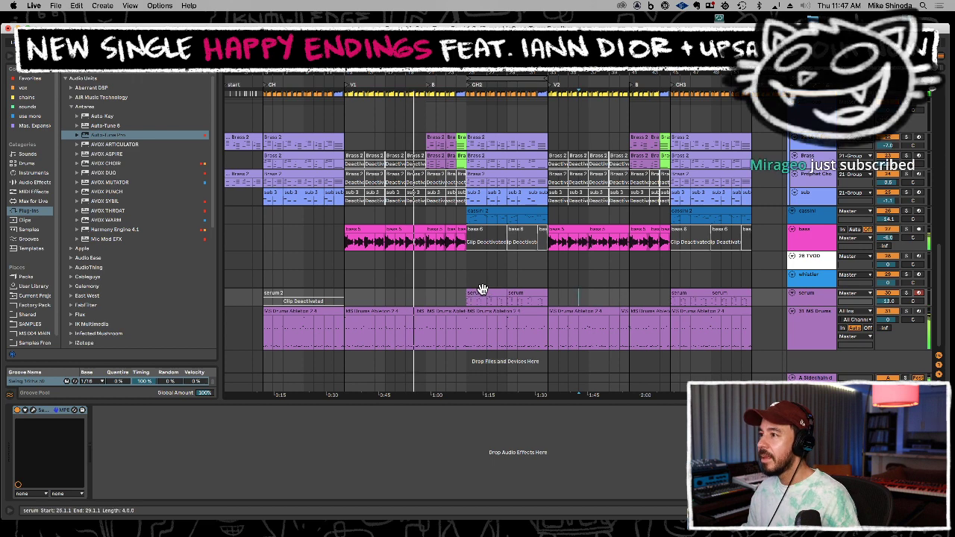
Select the whistler instrument track for playing and raise the serum track's volume
{"action": "left_click", "coordinate": [810, 278]}
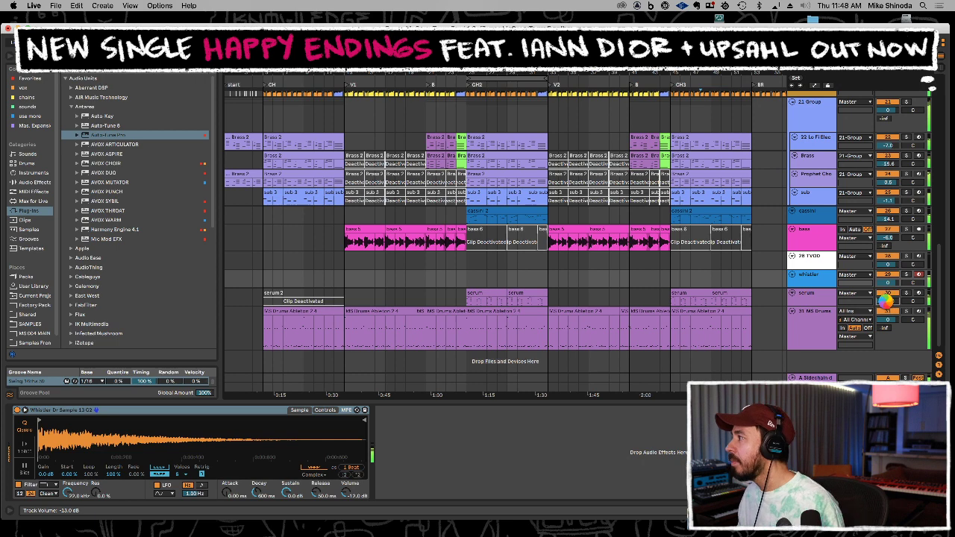
{"action": "left_click_drag", "start_coordinate": [887, 302], "coordinate": [887, 298]}
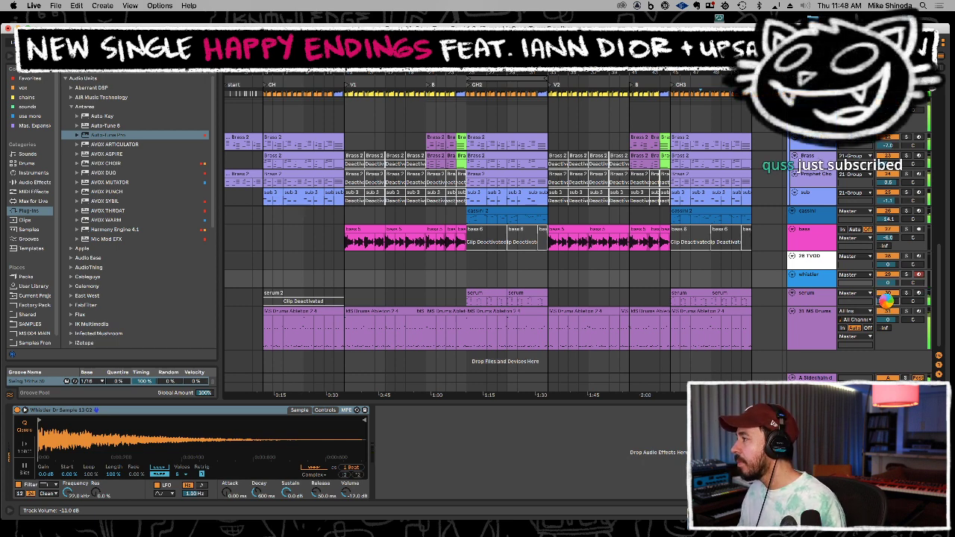
{"action": "scroll", "coordinate": [887, 302], "scroll_direction": "up", "scroll_amount": 2}
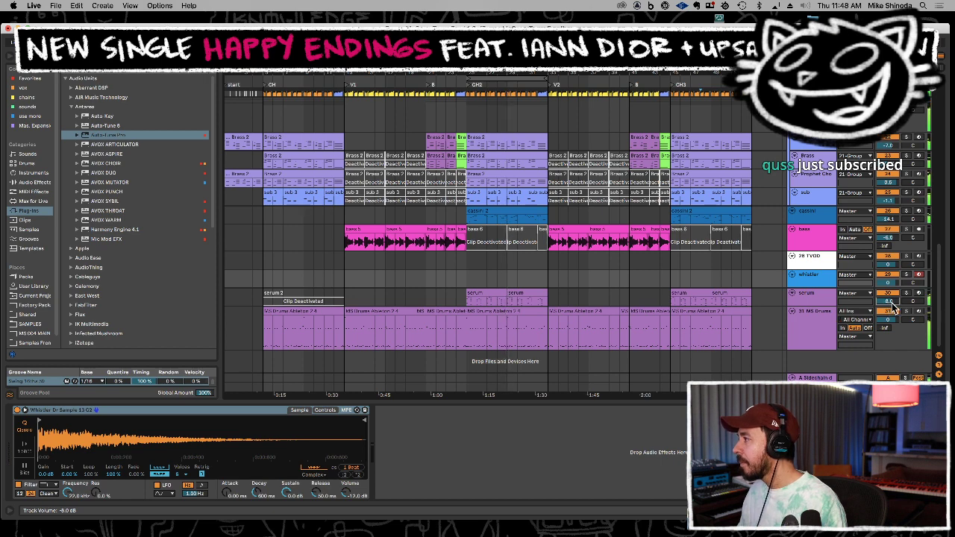
{"action": "left_click_drag", "start_coordinate": [892, 303], "coordinate": [892, 309]}
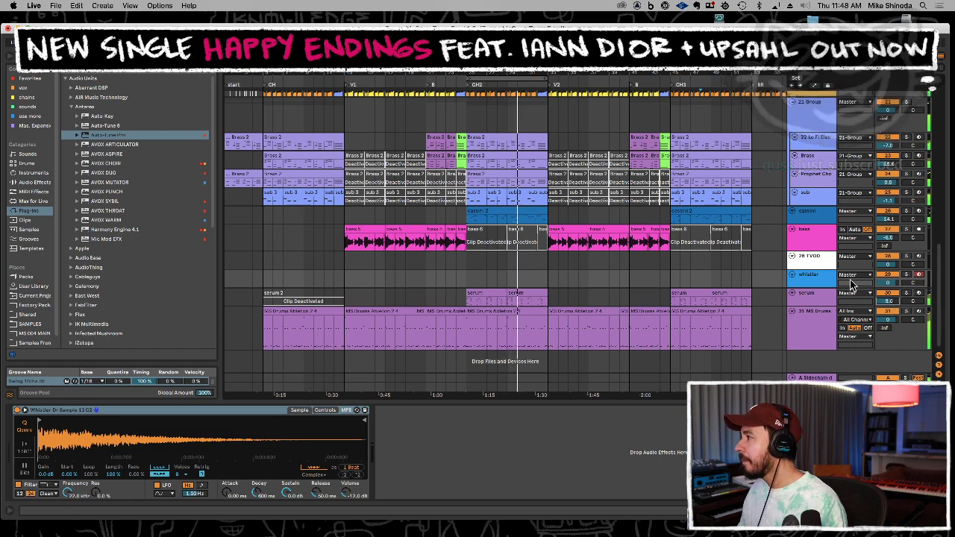
Select the TVOD instrument track for playing and set its volume to -8.3 dB
{"action": "left_click", "coordinate": [810, 258]}
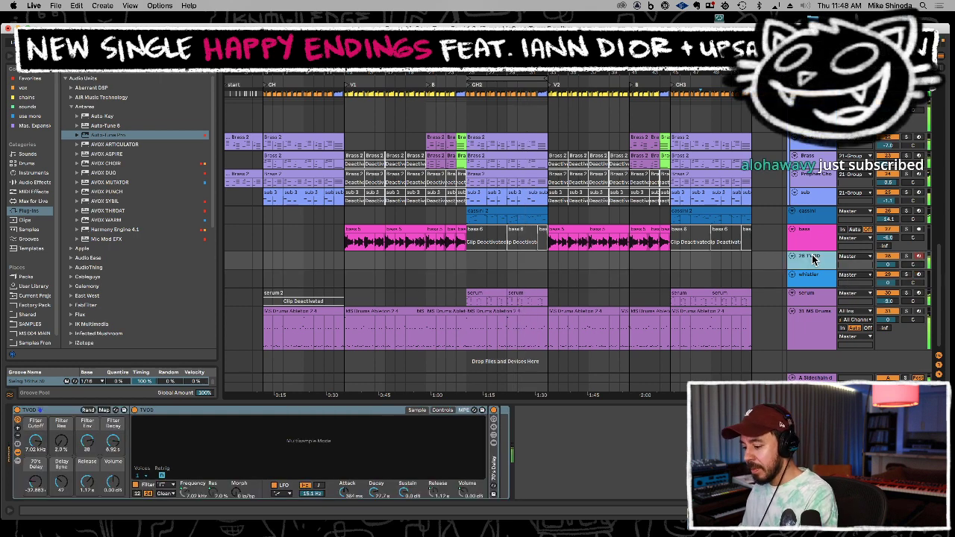
{"action": "left_click", "coordinate": [890, 265]}
{"action": "left_click_drag", "start_coordinate": [888, 264], "coordinate": [888, 281]}
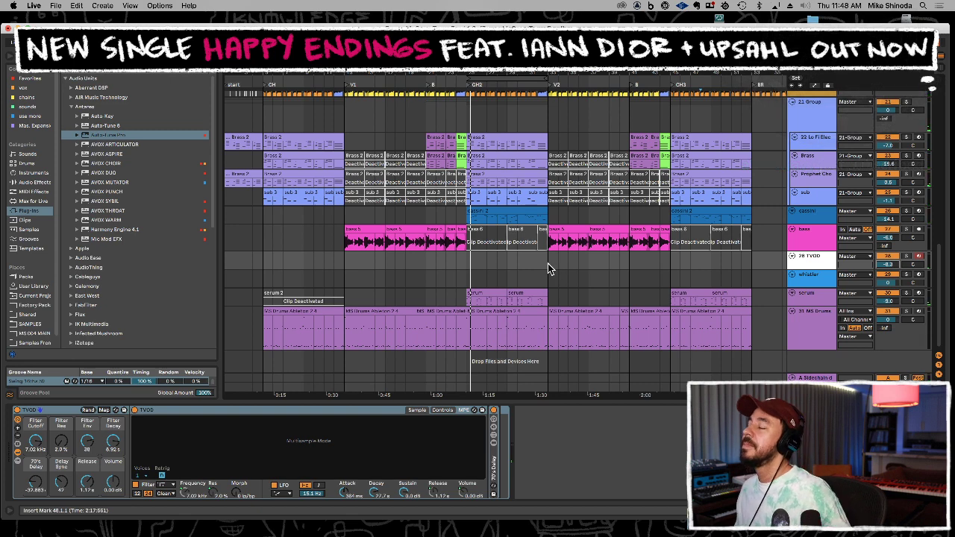
Play the song from bar 4 and review the two Group B1 drum tracks and the vocal tracks
{"action": "left_click", "coordinate": [253, 260]}
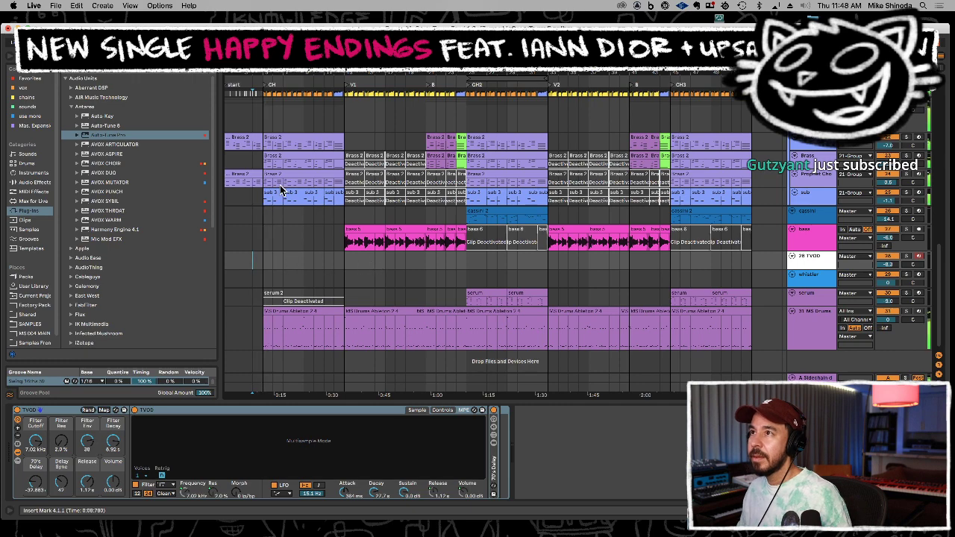
{"action": "scroll", "coordinate": [281, 191], "scroll_direction": "up", "scroll_amount": 10}
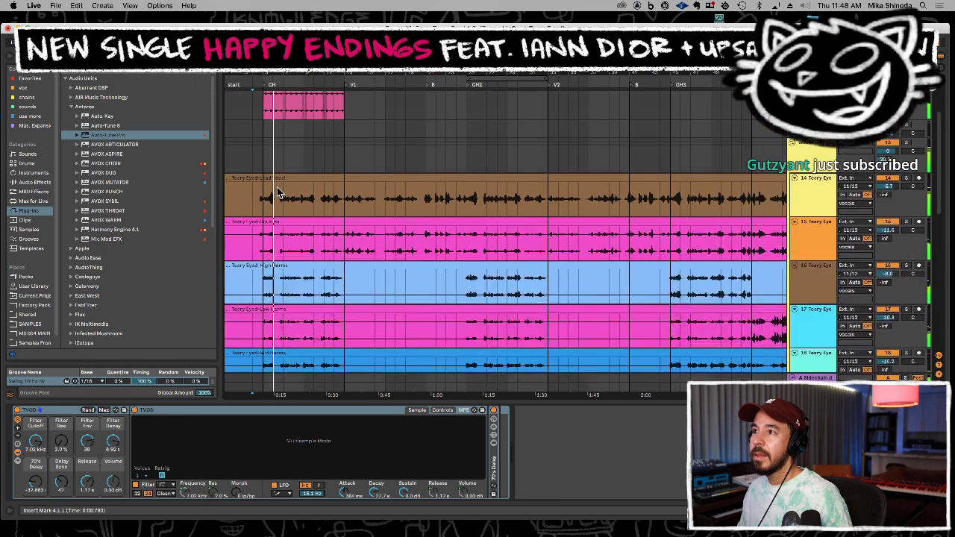
{"action": "scroll", "coordinate": [288, 188], "scroll_direction": "up", "scroll_amount": 4}
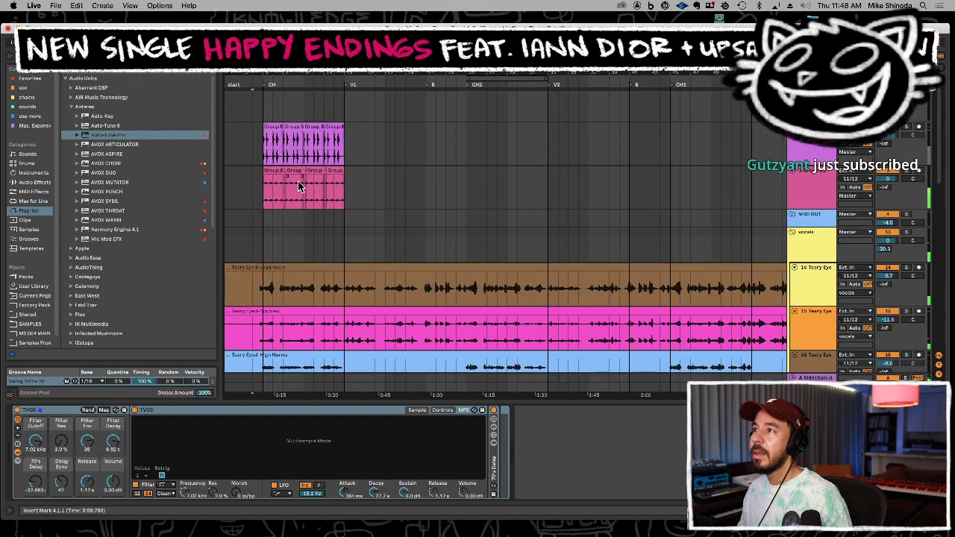
{"action": "left_click", "coordinate": [803, 181]}
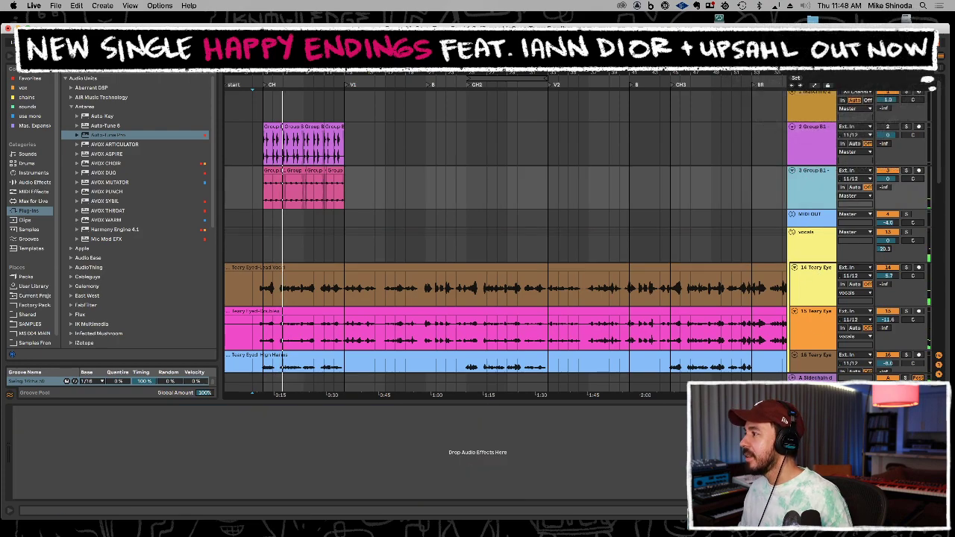
{"action": "scroll", "coordinate": [805, 377], "scroll_direction": "down", "scroll_amount": 5}
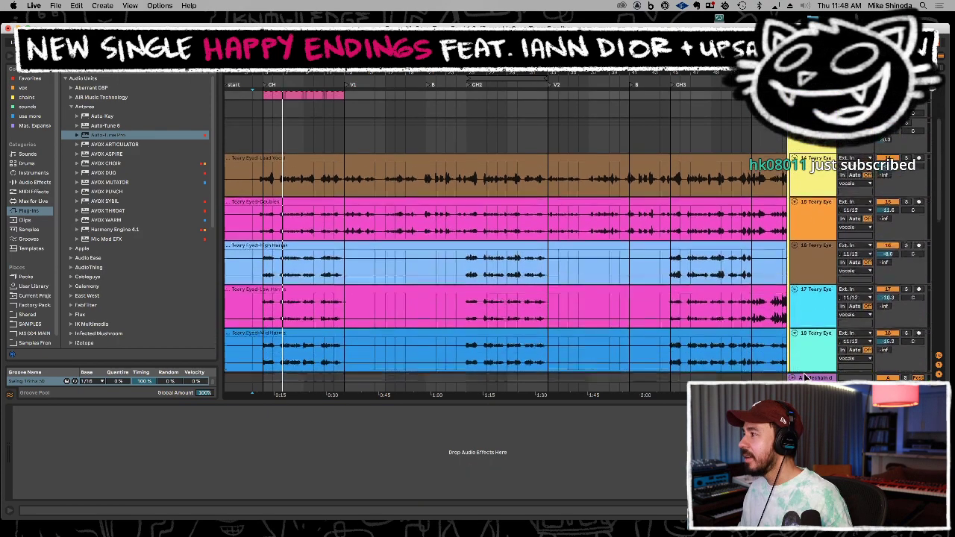
Move the Group B1 drum track below the vocal tracks, above Wild Vinyl, and shift its clips from the first chorus to bar 21
{"action": "scroll", "coordinate": [805, 377], "scroll_direction": "down", "scroll_amount": 6}
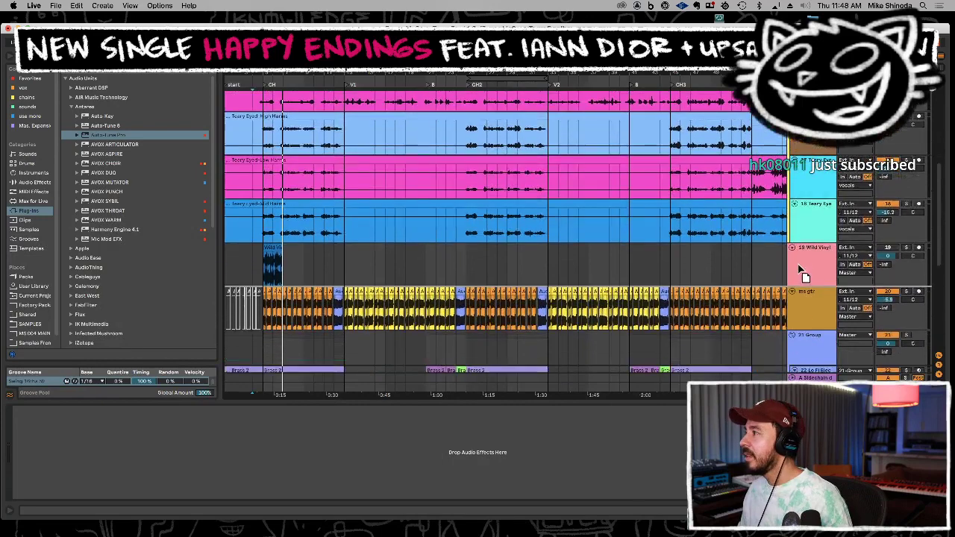
{"action": "left_click_drag", "start_coordinate": [797, 264], "coordinate": [797, 259]}
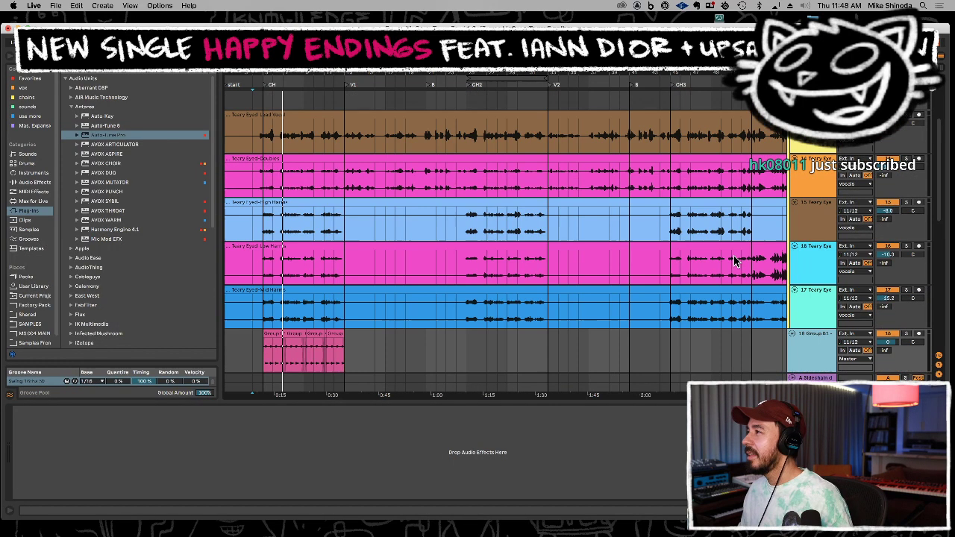
{"action": "scroll", "coordinate": [735, 260], "scroll_direction": "down", "scroll_amount": 3}
{"action": "left_click_drag", "start_coordinate": [264, 222], "coordinate": [352, 220]}
{"action": "key", "text": "Delete"}
{"action": "left_click", "coordinate": [428, 224]}
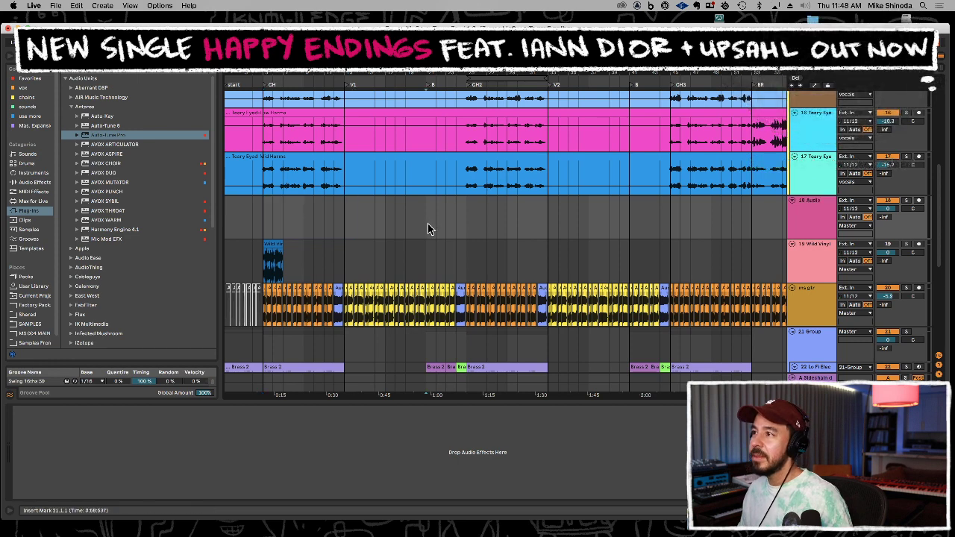
{"action": "key", "text": "super+z"}
{"action": "left_click", "coordinate": [416, 235]}
{"action": "scroll", "coordinate": [412, 216], "scroll_direction": "down", "scroll_amount": 3}
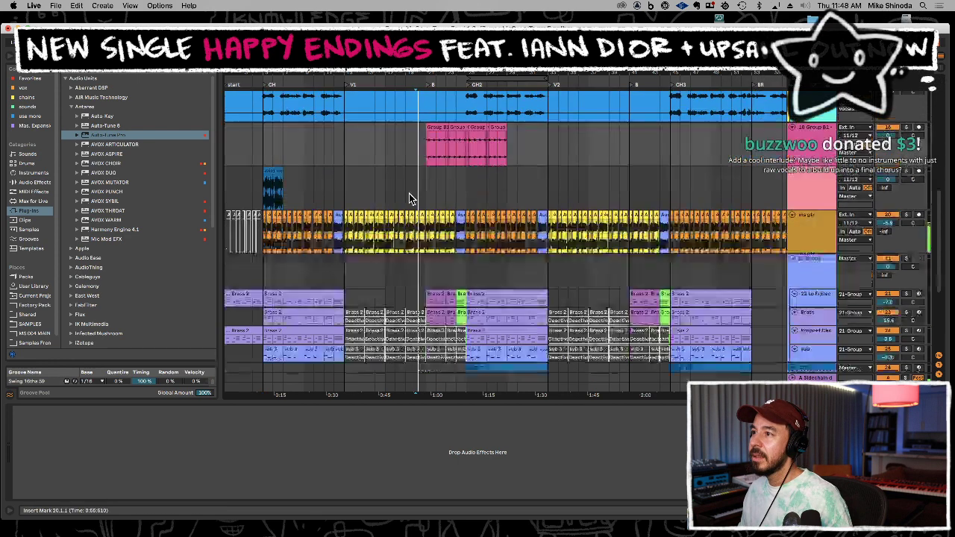
Transpose the snare notes in the first-verse MS Drums clip, from bar 13 to bar 20, down to the stick sound at C#-1
{"action": "scroll", "coordinate": [368, 289], "scroll_direction": "down", "scroll_amount": 5}
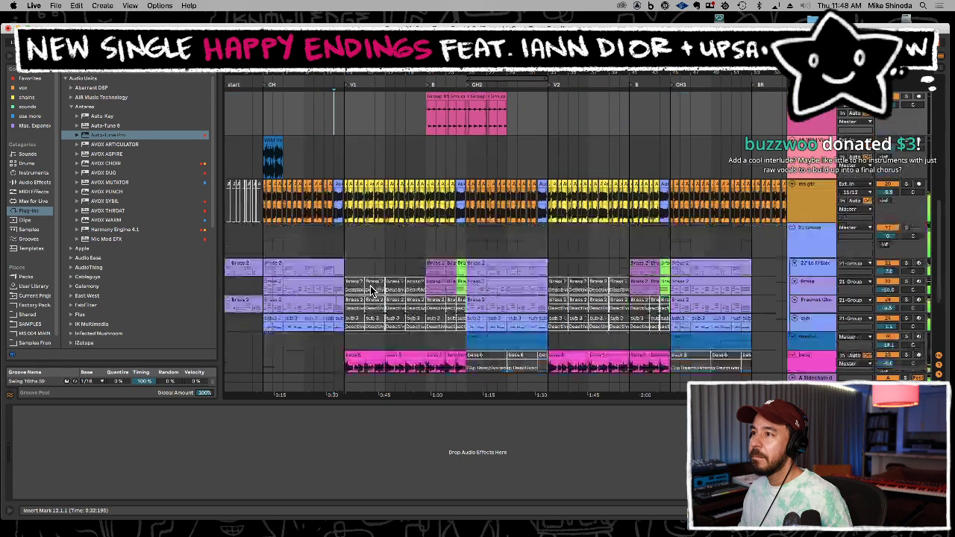
{"action": "left_click", "coordinate": [378, 314]}
{"action": "double_click", "coordinate": [377, 318]}
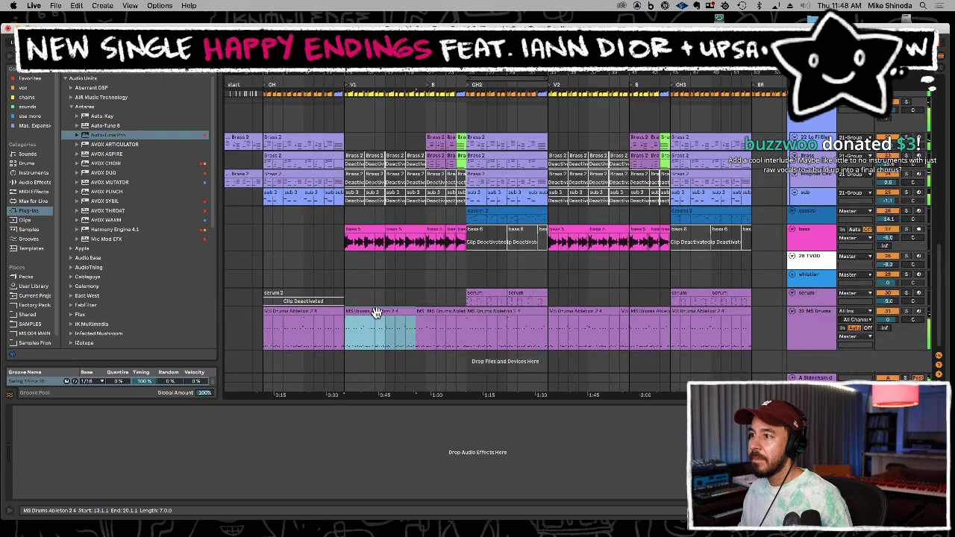
{"action": "scroll", "coordinate": [267, 412], "scroll_direction": "down", "scroll_amount": 10}
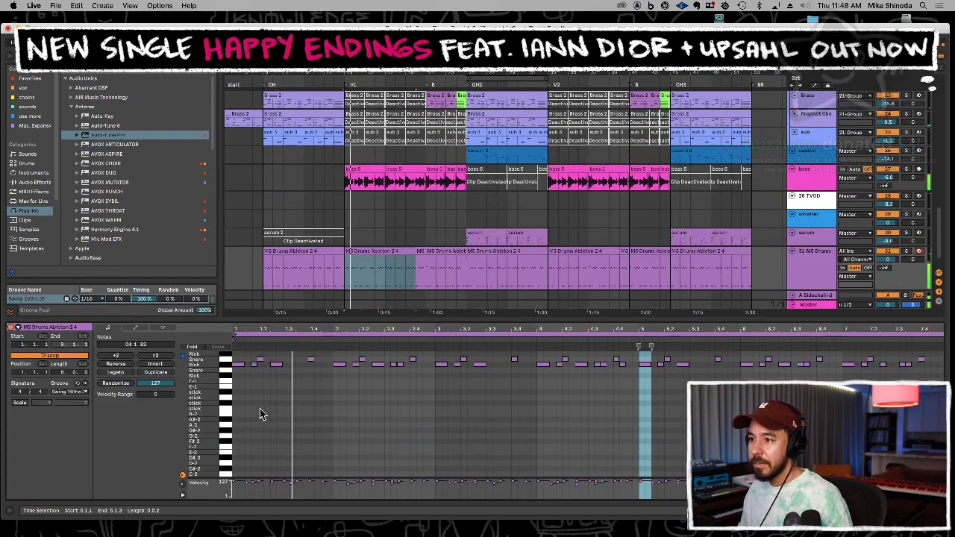
{"action": "left_click", "coordinate": [227, 391]}
{"action": "key", "text": "Delete"}
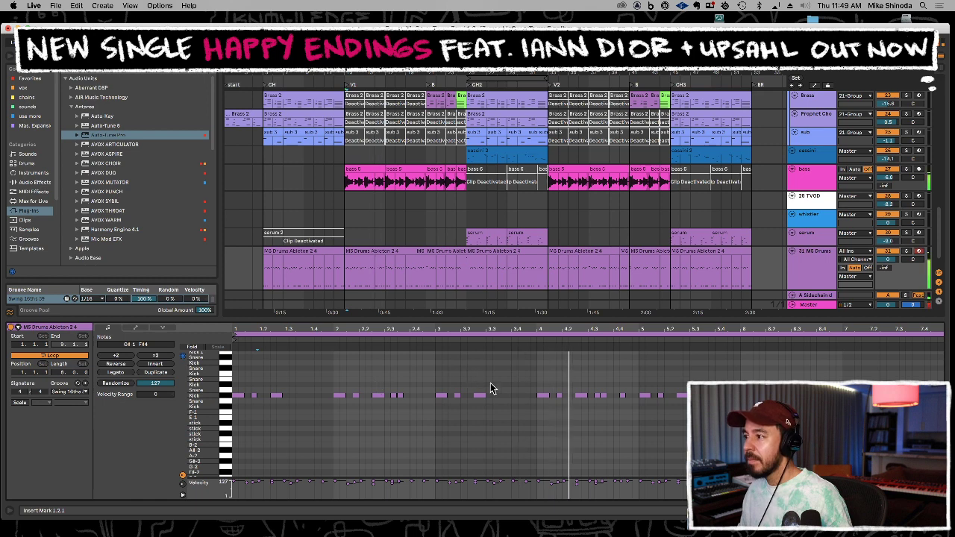
{"action": "key", "text": "super+v"}
{"action": "key", "text": "Down"}
{"action": "key", "text": "Down"}
{"action": "key", "text": "Down"}
{"action": "key", "text": "Down"}
{"action": "key", "text": "Down"}
{"action": "key", "text": "Down"}
{"action": "key", "text": "Down"}
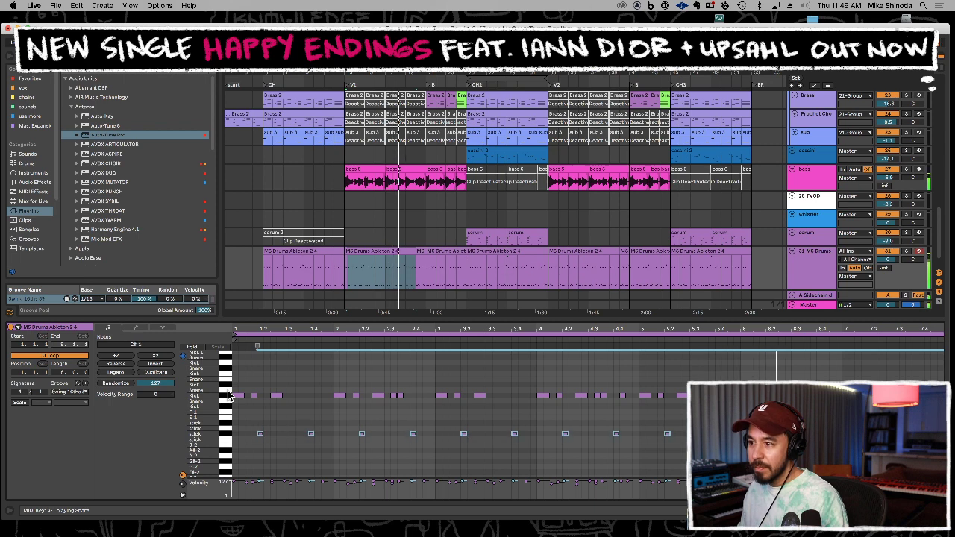
{"action": "key", "text": "space"}
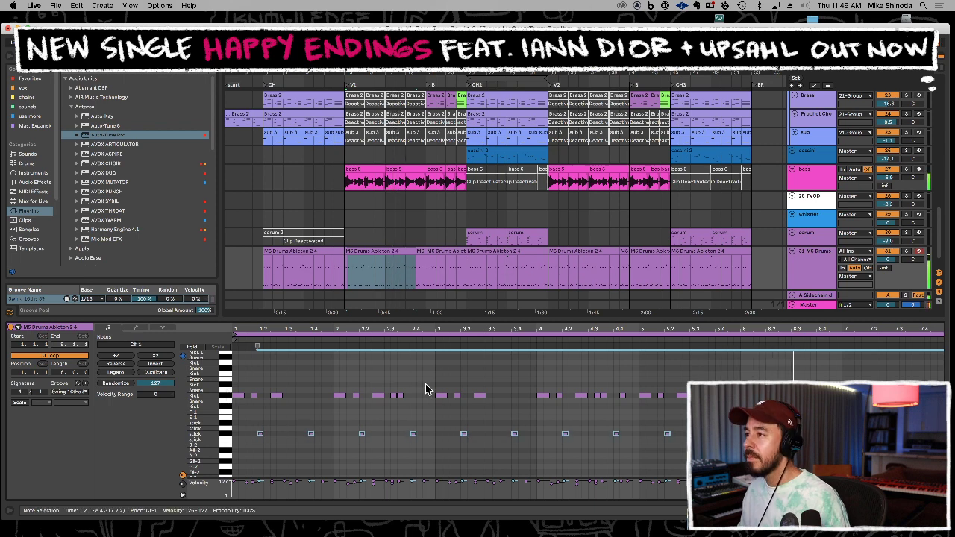
Move the snare note on beat 2 of the short MS Drums clip at bar 20 down to the stick sound at C#-1
{"action": "left_click", "coordinate": [418, 255]}
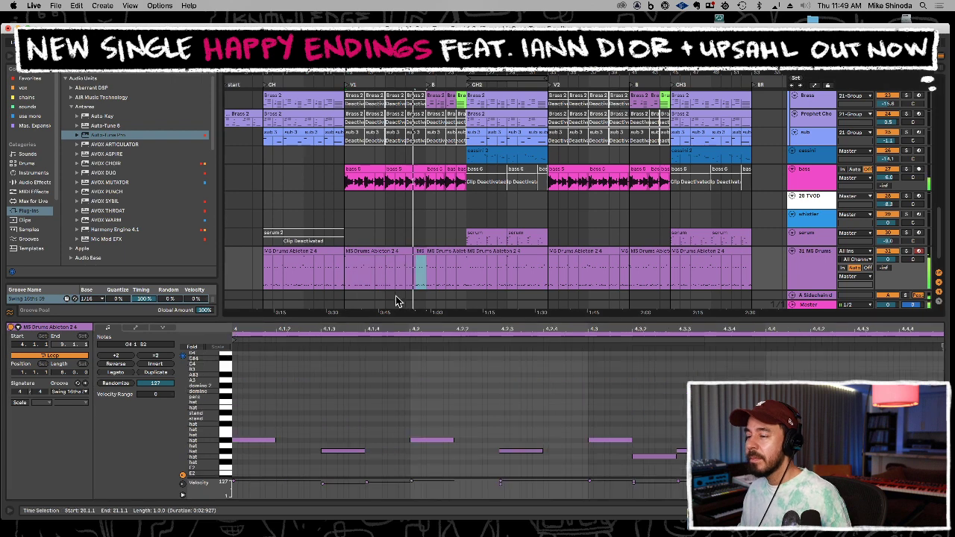
{"action": "scroll", "coordinate": [255, 421], "scroll_direction": "down", "scroll_amount": 5}
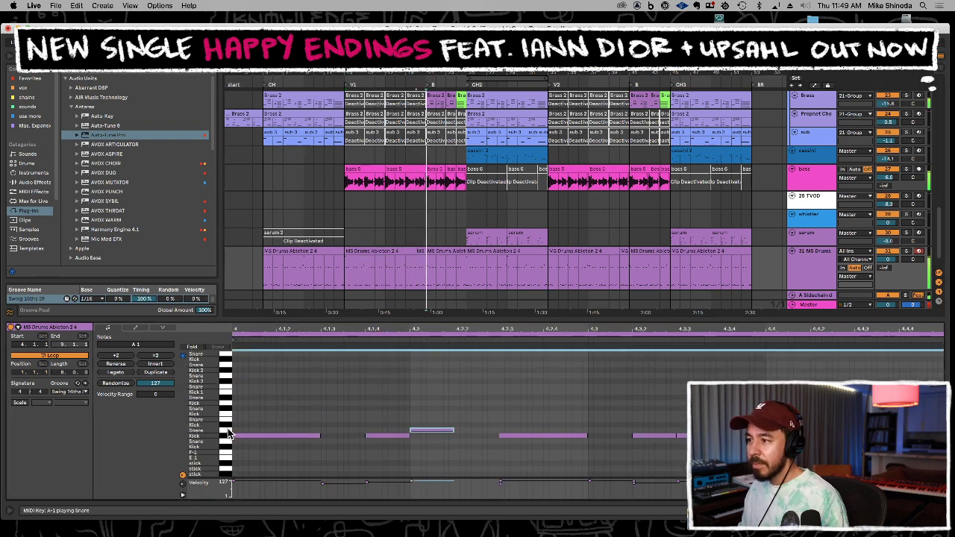
{"action": "left_click", "coordinate": [432, 430]}
{"action": "key", "text": "Down"}
{"action": "key", "text": "Down"}
{"action": "key", "text": "Down"}
{"action": "key", "text": "Down"}
{"action": "key", "text": "Down"}
{"action": "key", "text": "Down"}
{"action": "key", "text": "Down"}
{"action": "key", "text": "Down"}
{"action": "key", "text": "Down"}
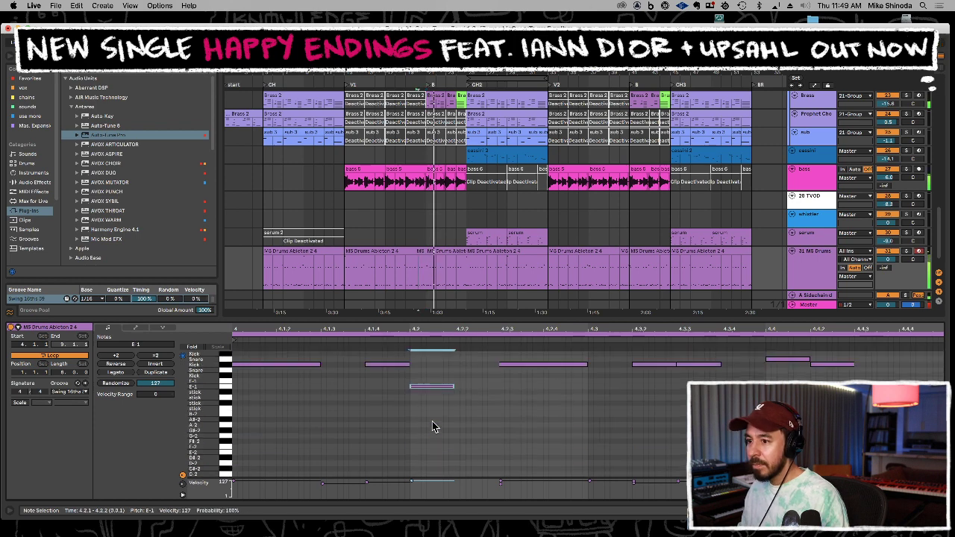
{"action": "key", "text": "Up"}
{"action": "left_click", "coordinate": [501, 269]}
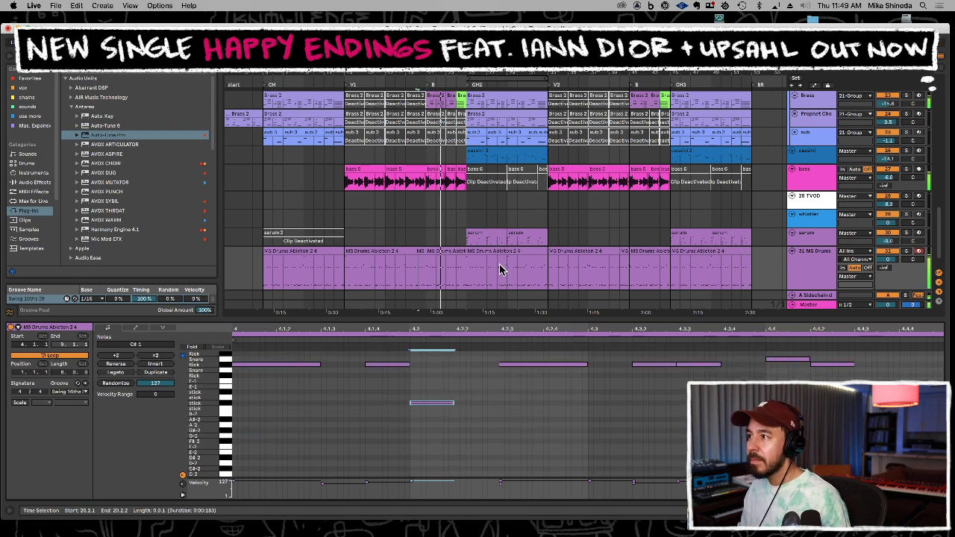
Consolidate the two MS Drums clips from bar 13 to bar 21 into one clip and play from bar 13
{"action": "left_click", "coordinate": [420, 251]}
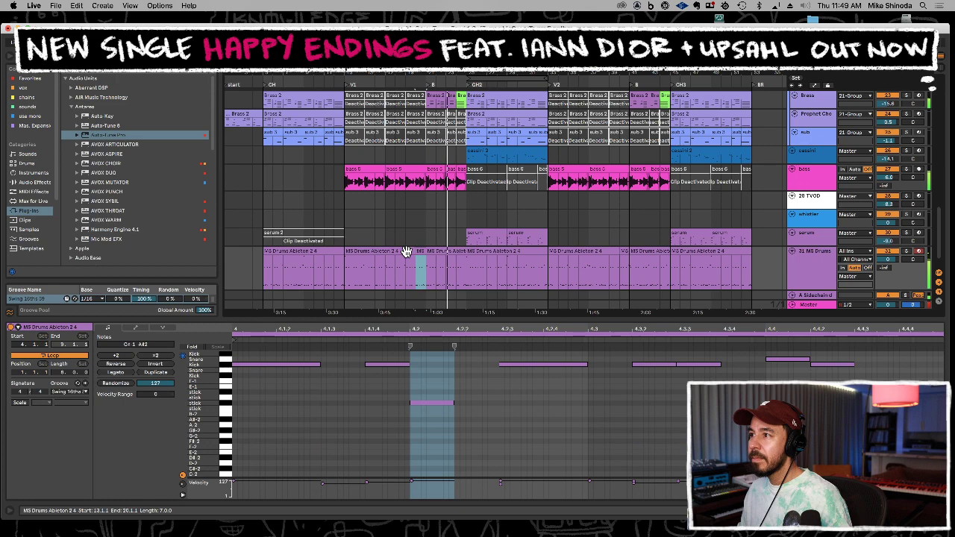
{"action": "left_click", "coordinate": [405, 251], "text": "shift"}
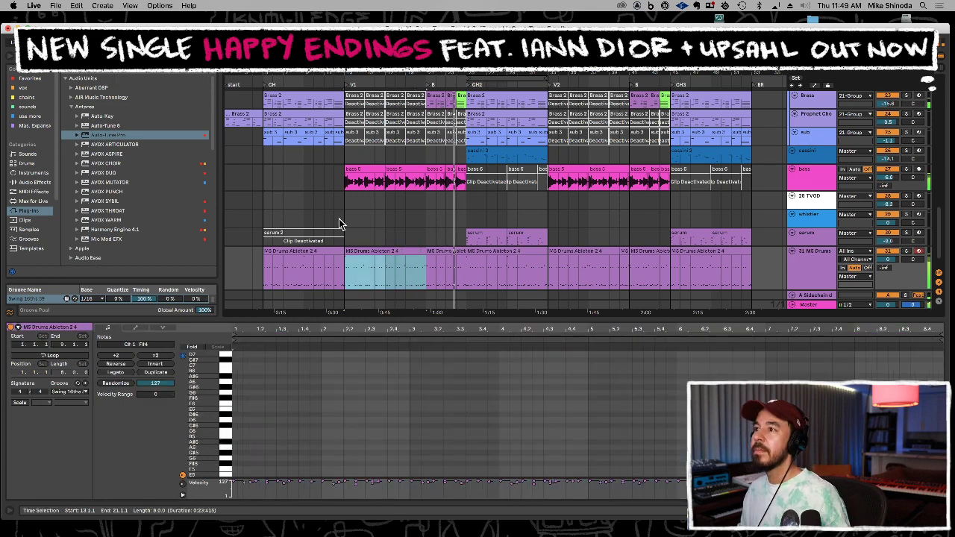
{"action": "left_click", "coordinate": [339, 218]}
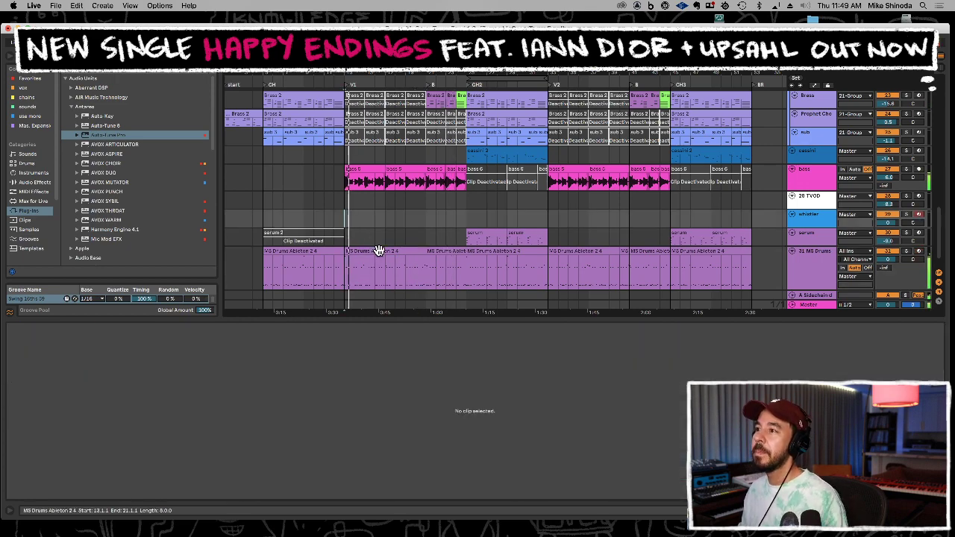
Move the Group B1 clips from bar 21 to bar 13 and duplicate their last four bars through bar 25
{"action": "scroll", "coordinate": [379, 250], "scroll_direction": "up", "scroll_amount": 5}
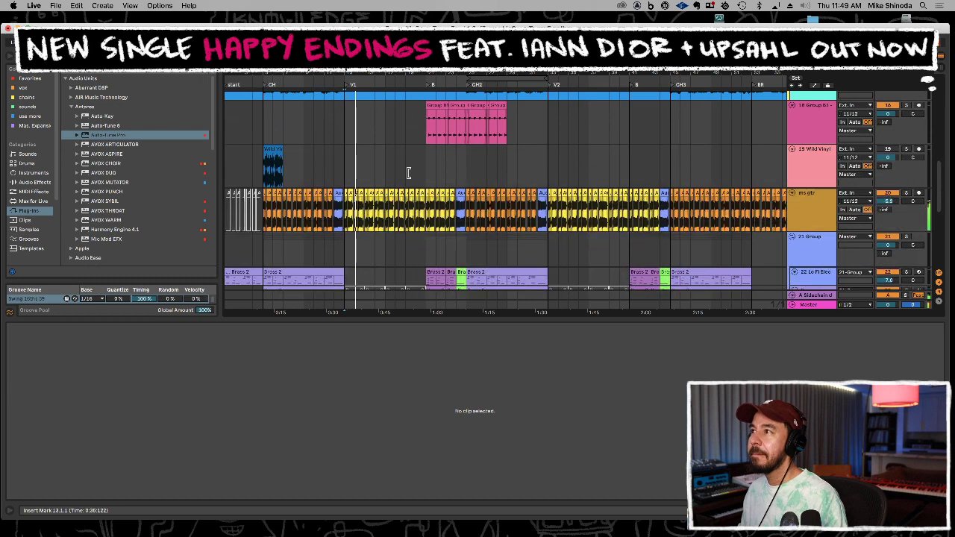
{"action": "left_click_drag", "start_coordinate": [428, 128], "coordinate": [528, 128]}
{"action": "key", "text": "Delete"}
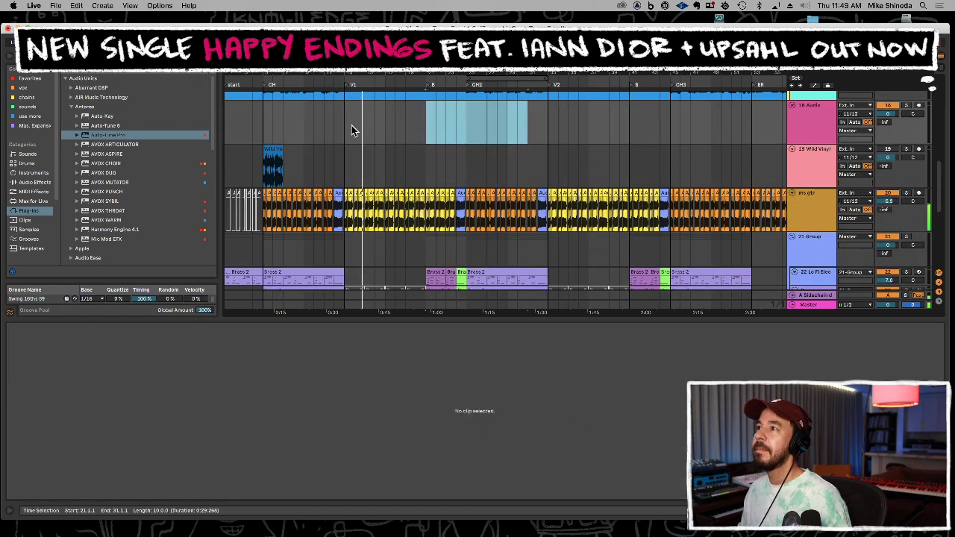
{"action": "left_click", "coordinate": [347, 132]}
{"action": "key", "text": "super+z"}
{"action": "left_click_drag", "start_coordinate": [386, 125], "coordinate": [428, 128]}
{"action": "key", "text": "super+d"}
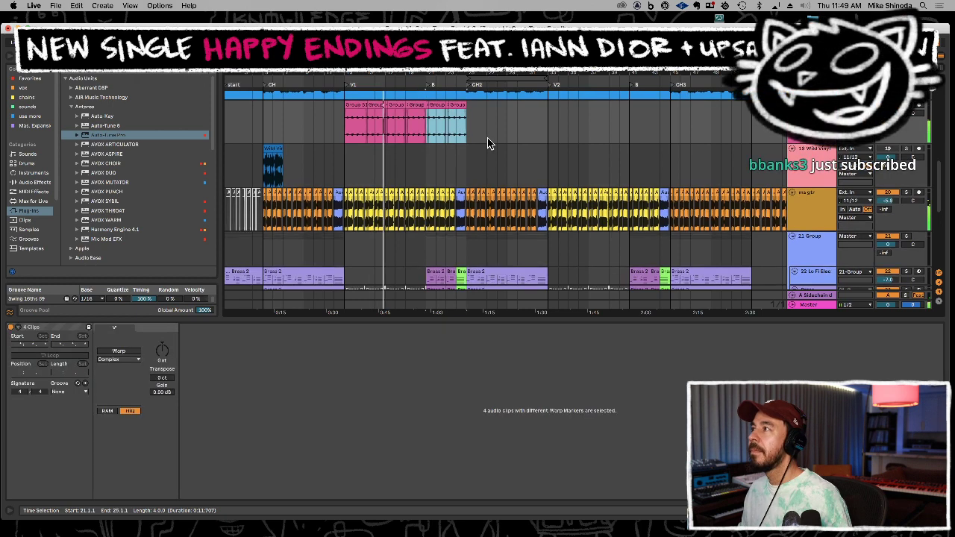
Lower the Group B1 track's volume to -2.1 dB while the first verse plays
{"action": "key", "text": "0"}
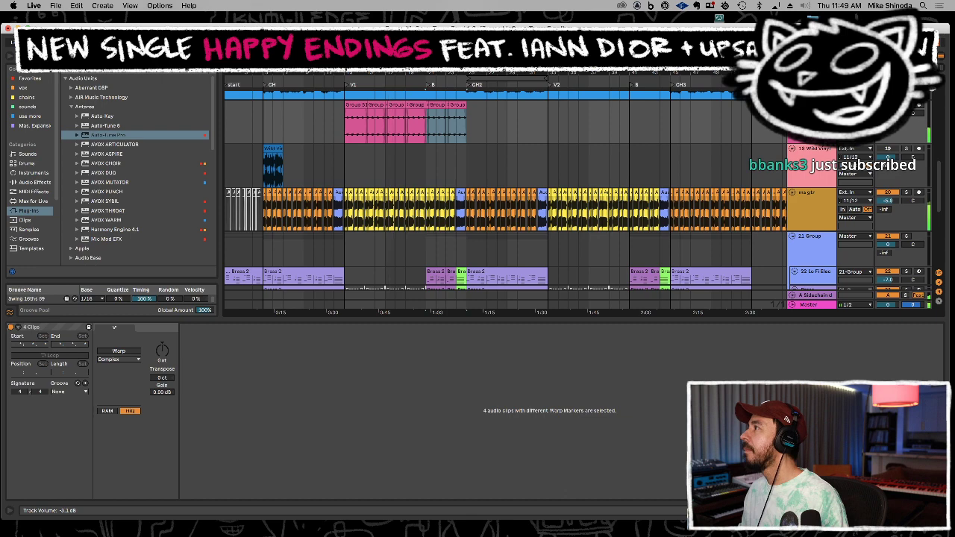
{"action": "key", "text": "space"}
{"action": "scroll", "coordinate": [581, 239], "scroll_direction": "down", "scroll_amount": 5}
{"action": "key", "text": "space"}
{"action": "scroll", "coordinate": [581, 231], "scroll_direction": "up", "scroll_amount": 8}
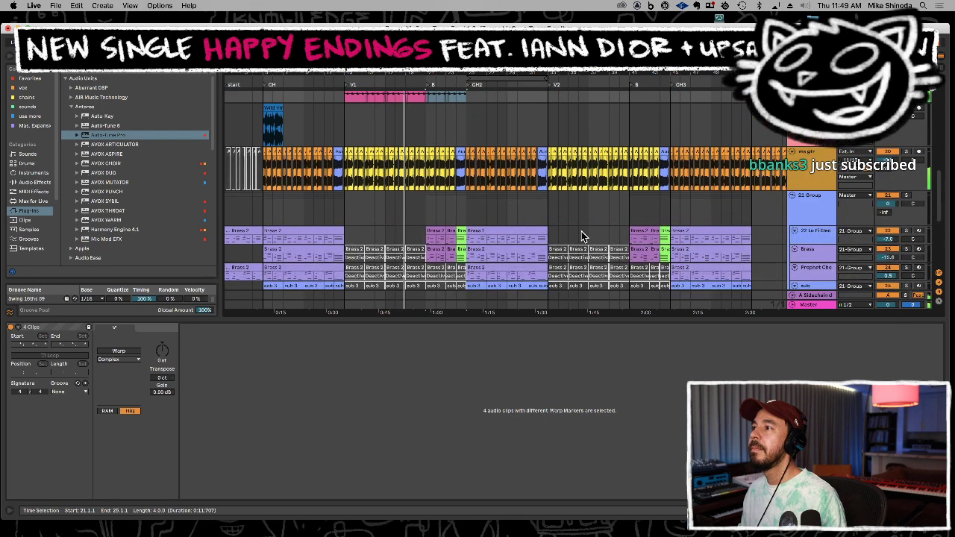
Delete the end of the Group B1 audio from 24.2.1, just before the second chorus
{"action": "left_click_drag", "start_coordinate": [431, 84], "coordinate": [422, 129]}
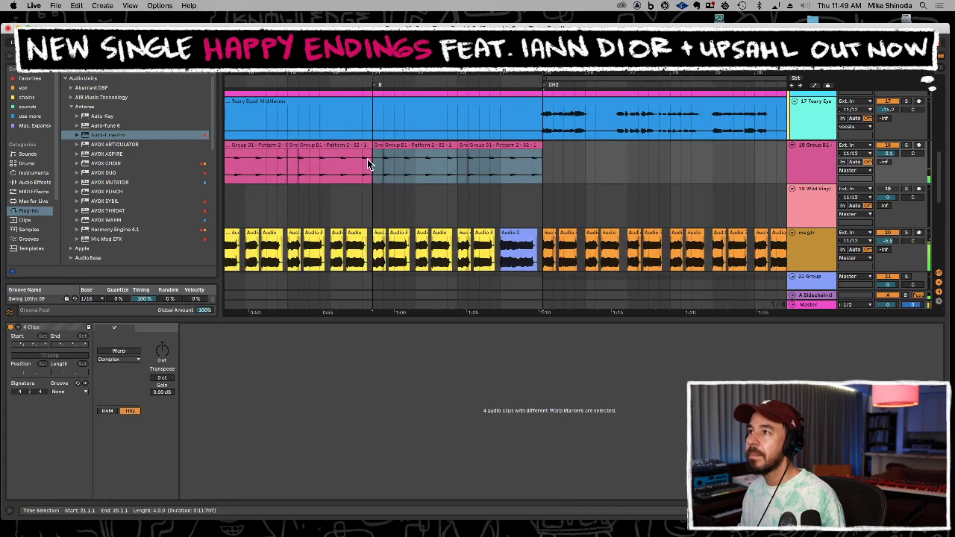
{"action": "left_click_drag", "start_coordinate": [364, 171], "coordinate": [587, 171]}
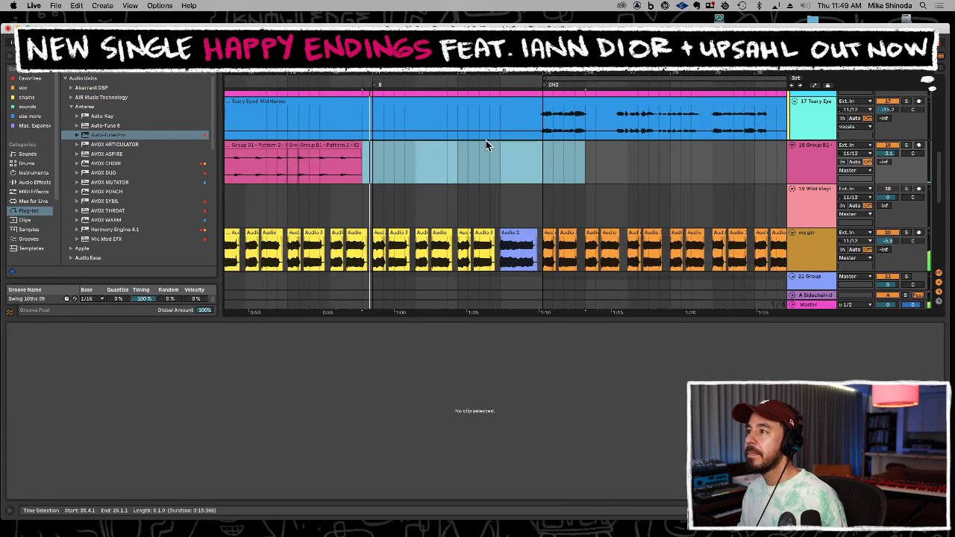
{"action": "key", "text": "super+v"}
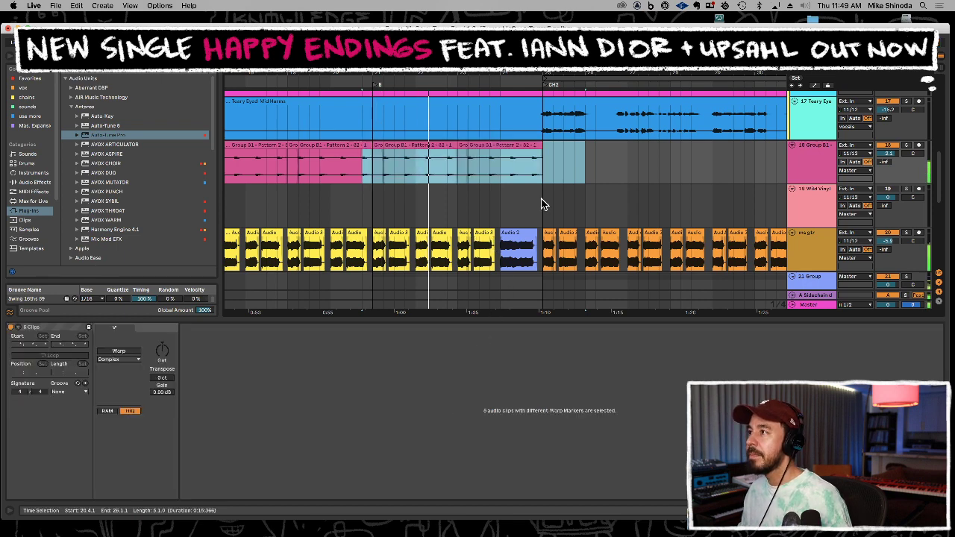
{"action": "left_click", "coordinate": [510, 177]}
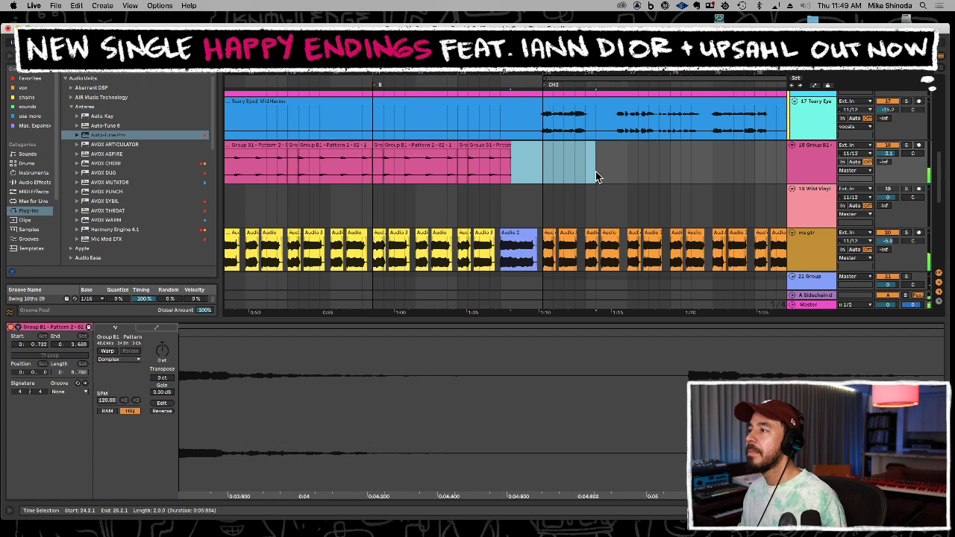
Duplicate the Group B1 track's range from bar 13 to bar 33 so the drum clips repeat from bar 33 in the second verse
{"action": "scroll", "coordinate": [596, 171], "scroll_direction": "down", "scroll_amount": 8}
{"action": "scroll", "coordinate": [571, 173], "scroll_direction": "up", "scroll_amount": 5}
{"action": "scroll", "coordinate": [571, 173], "scroll_direction": "down", "scroll_amount": 8}
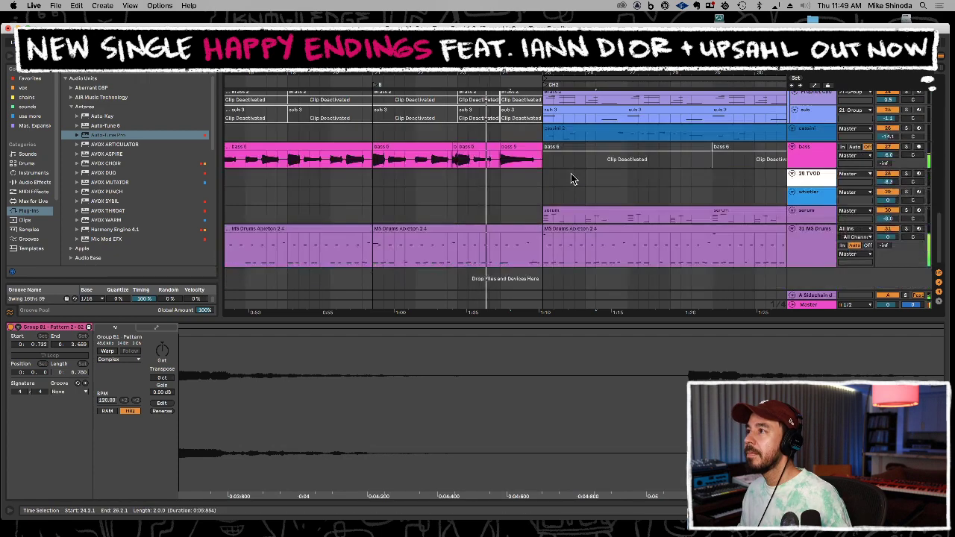
{"action": "left_click", "coordinate": [507, 240]}
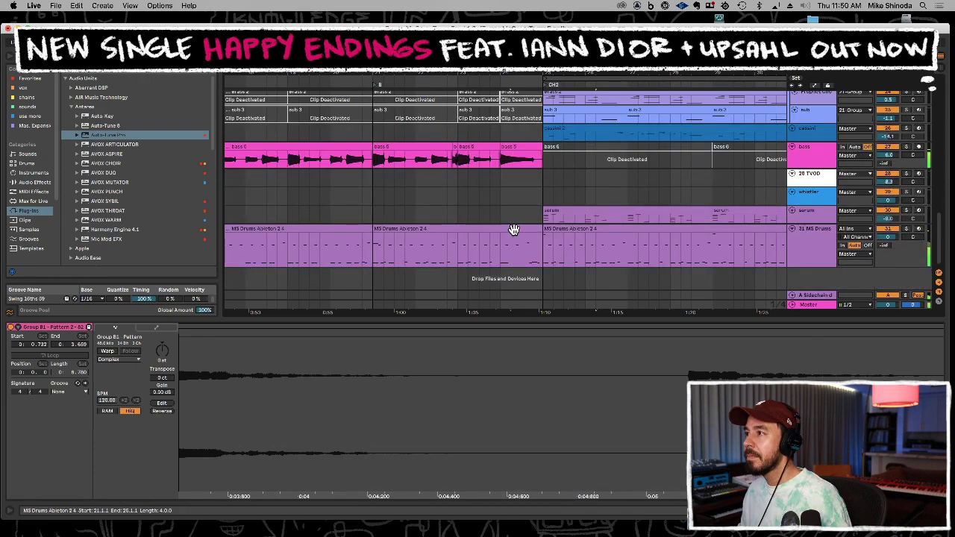
{"action": "scroll", "coordinate": [514, 229], "scroll_direction": "up", "scroll_amount": 10}
{"action": "scroll", "coordinate": [515, 233], "scroll_direction": "down", "scroll_amount": 3}
{"action": "left_click_drag", "start_coordinate": [522, 72], "coordinate": [523, 42]}
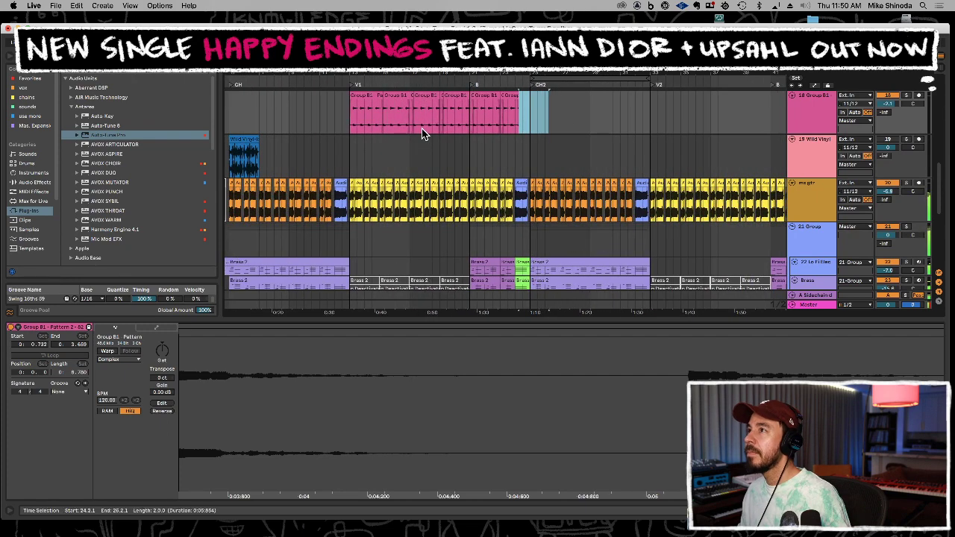
{"action": "left_click_drag", "start_coordinate": [348, 119], "coordinate": [652, 121]}
{"action": "key", "text": "super+d"}
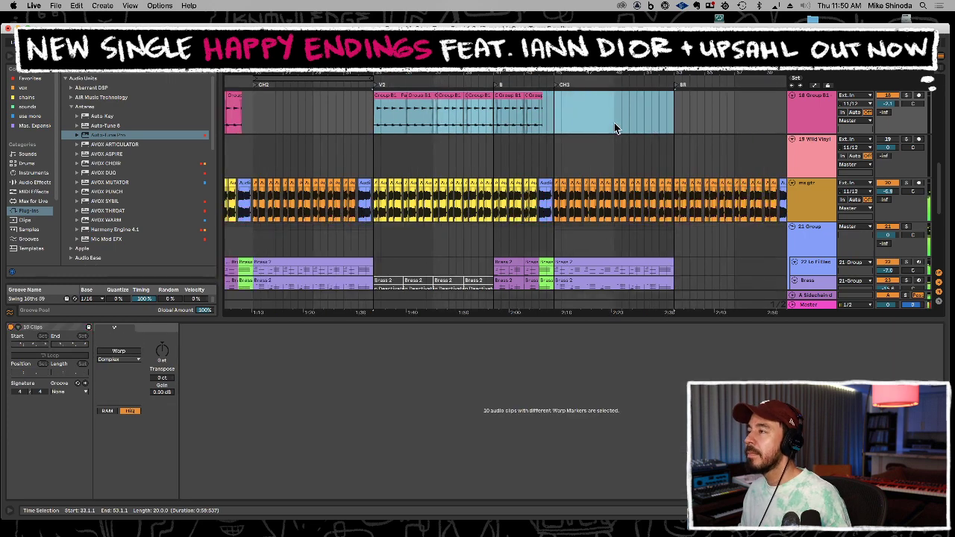
Select the TVOD instrument track and try out a part over the song playback
{"action": "scroll", "coordinate": [439, 135], "scroll_direction": "down", "scroll_amount": 10}
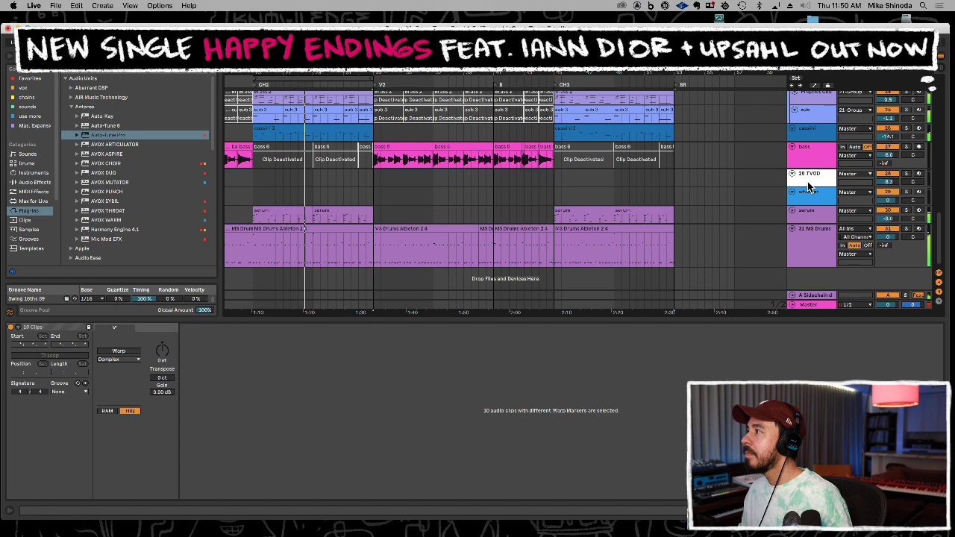
{"action": "left_click", "coordinate": [808, 182]}
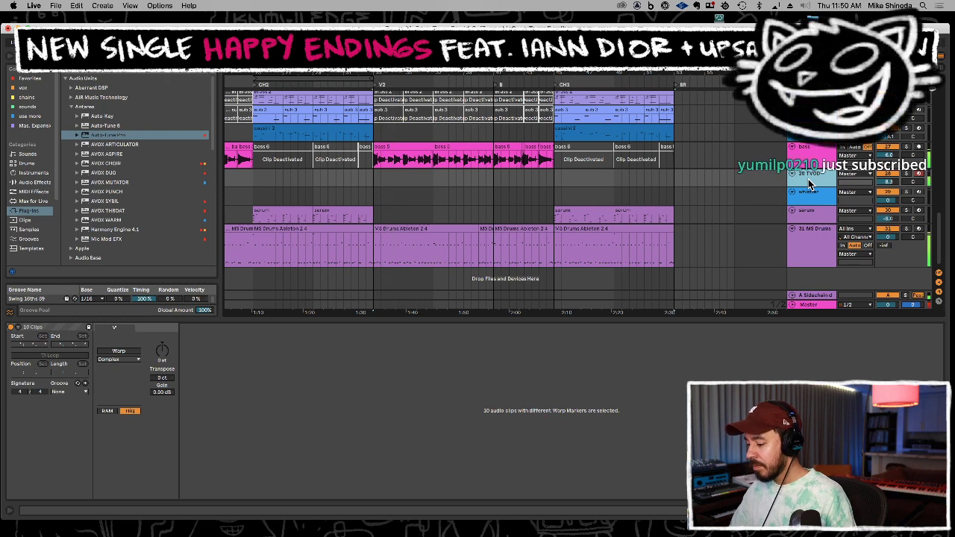
{"action": "key", "text": "space"}
{"action": "key", "text": "space"}
Reactivate the Prophet track's clips from bar 33 to bar 45 and loop that range
{"action": "scroll", "coordinate": [502, 208], "scroll_direction": "up", "scroll_amount": 4}
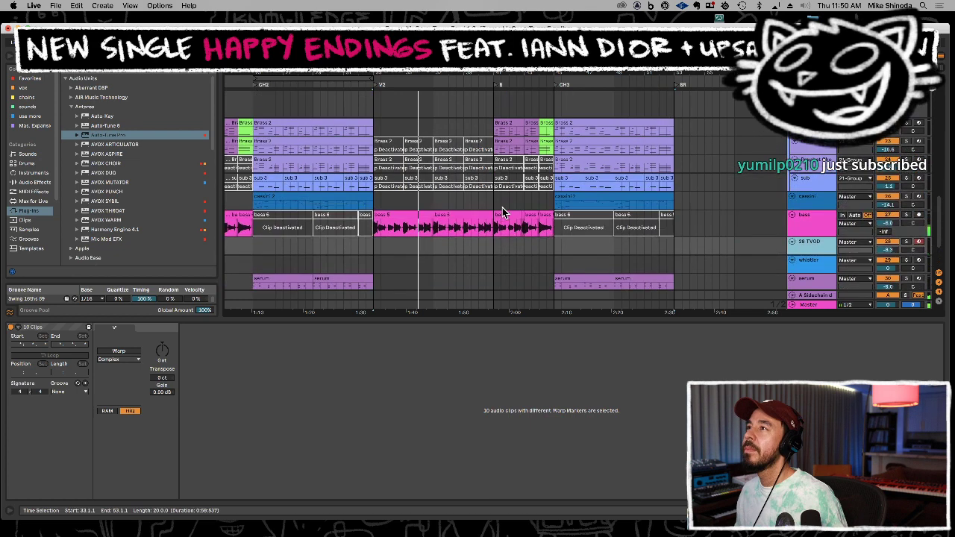
{"action": "left_click_drag", "start_coordinate": [553, 165], "coordinate": [375, 170]}
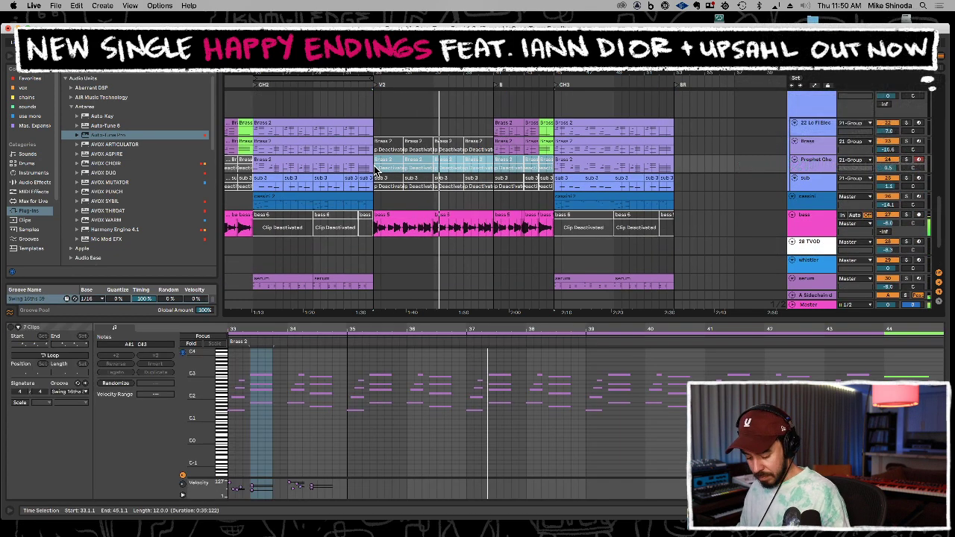
{"action": "key", "text": "super+l"}
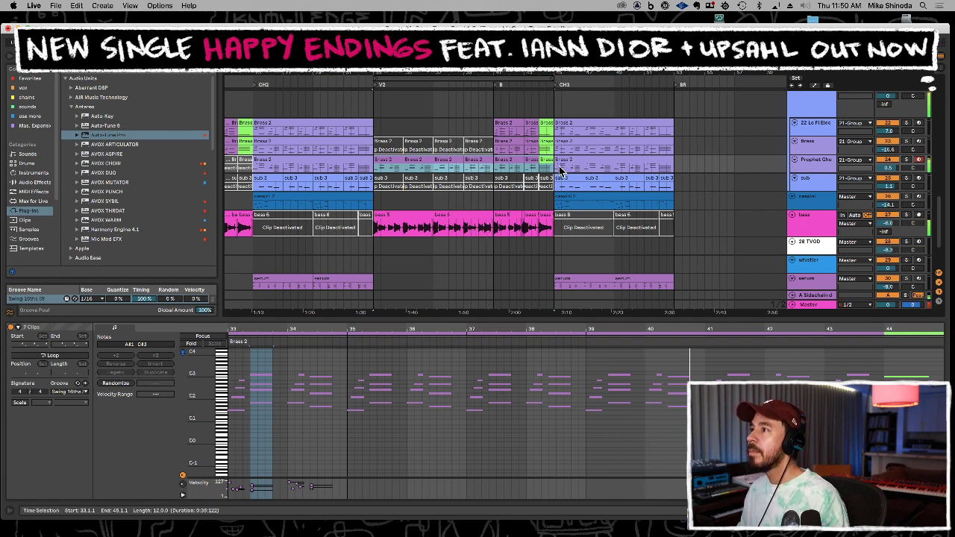
Select the MS Drums track, stop playback and locate the kick pads in its drum rack
{"action": "left_click", "coordinate": [824, 165]}
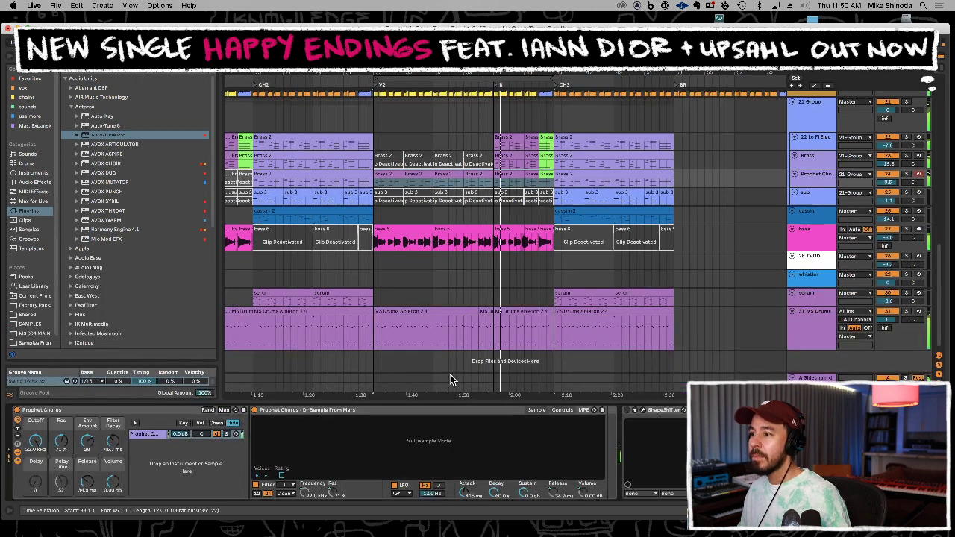
{"action": "left_click", "coordinate": [814, 319]}
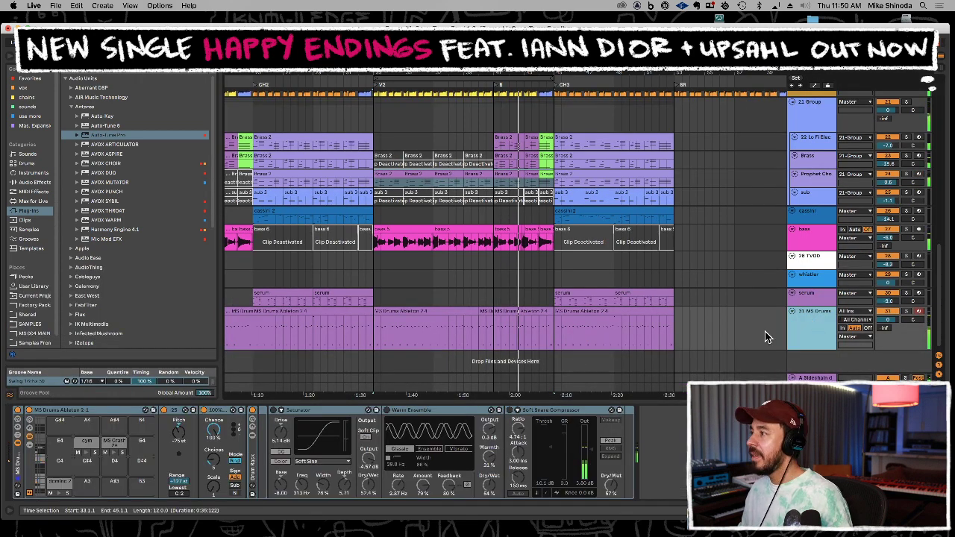
{"action": "double_click", "coordinate": [809, 327]}
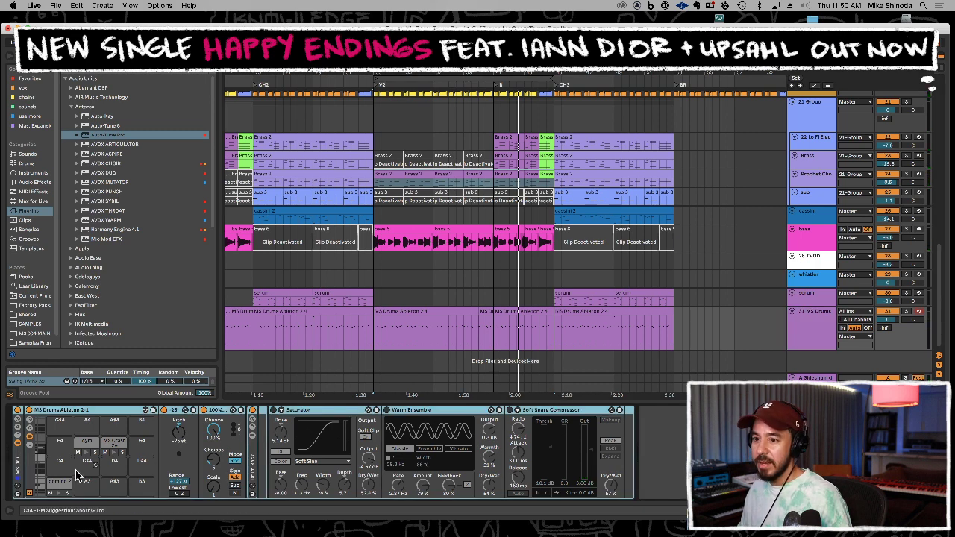
{"action": "key", "text": "space"}
{"action": "left_click", "coordinate": [35, 486]}
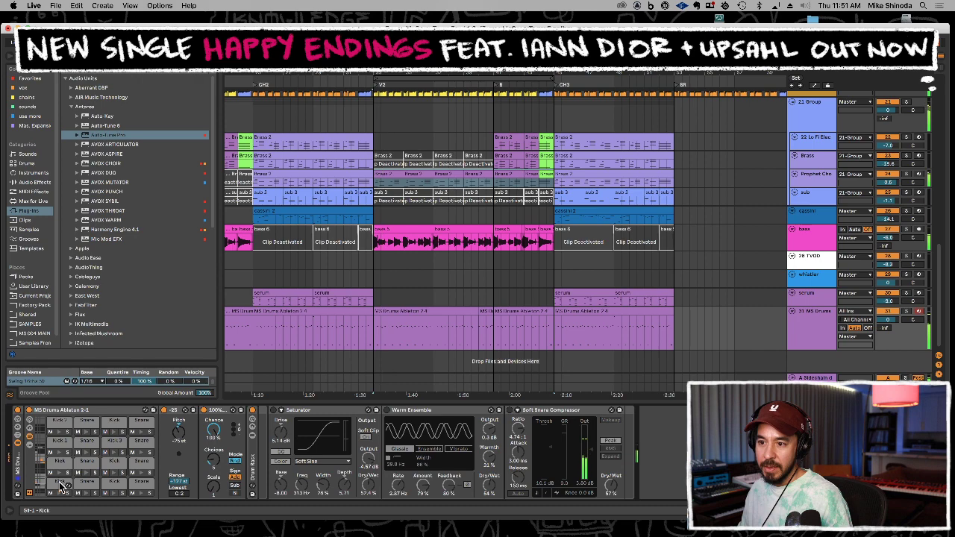
Unfold the MS Drums rack's chains in the Session View mixer and extract the G#-1 Kick chain to its own track
{"action": "key", "text": "Tab"}
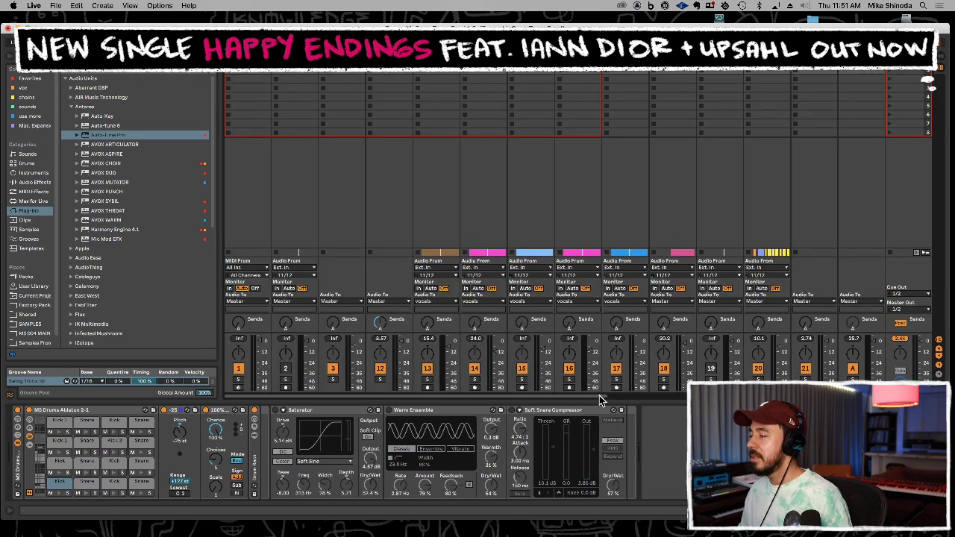
{"action": "scroll", "coordinate": [604, 399], "scroll_direction": "right", "scroll_amount": 5}
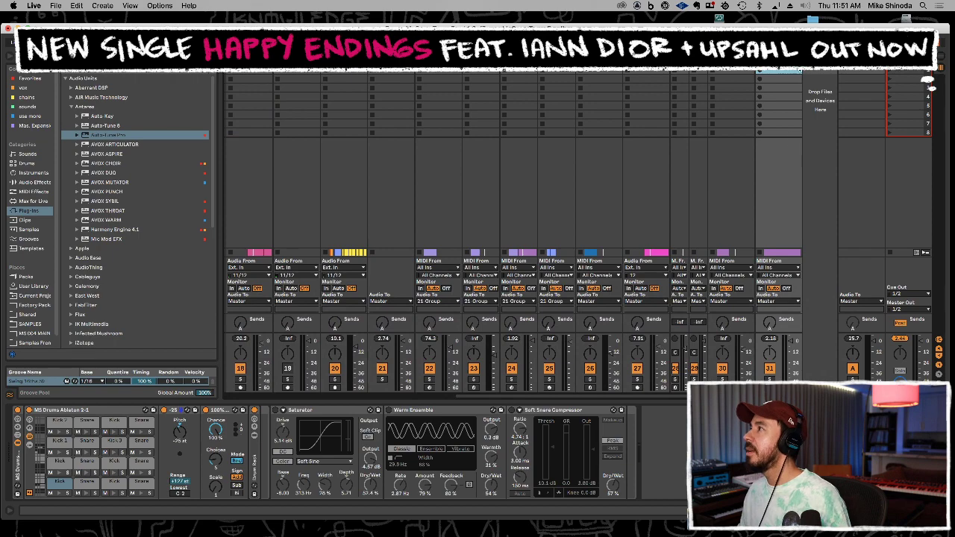
{"action": "left_click", "coordinate": [799, 70]}
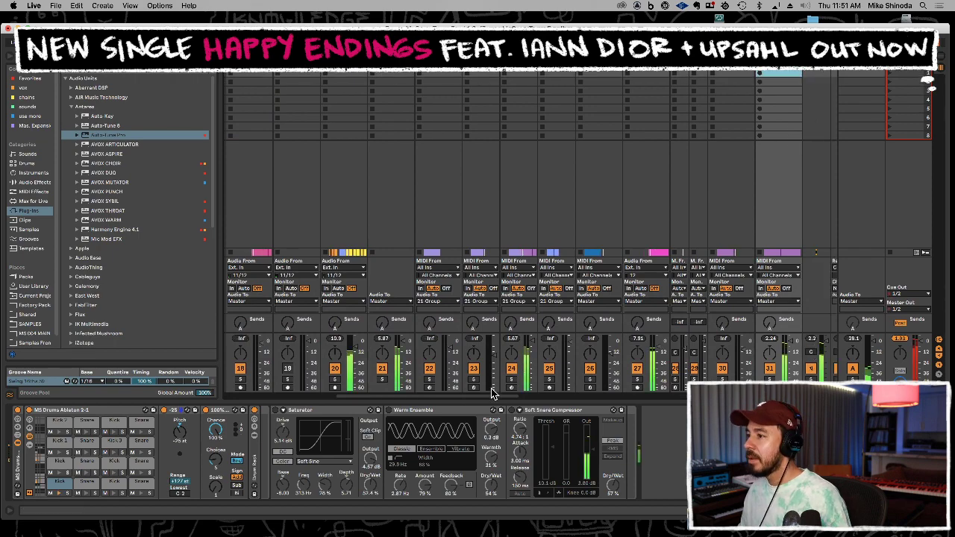
{"action": "scroll", "coordinate": [505, 401], "scroll_direction": "right", "scroll_amount": 5}
{"action": "scroll", "coordinate": [686, 401], "scroll_direction": "right", "scroll_amount": 5}
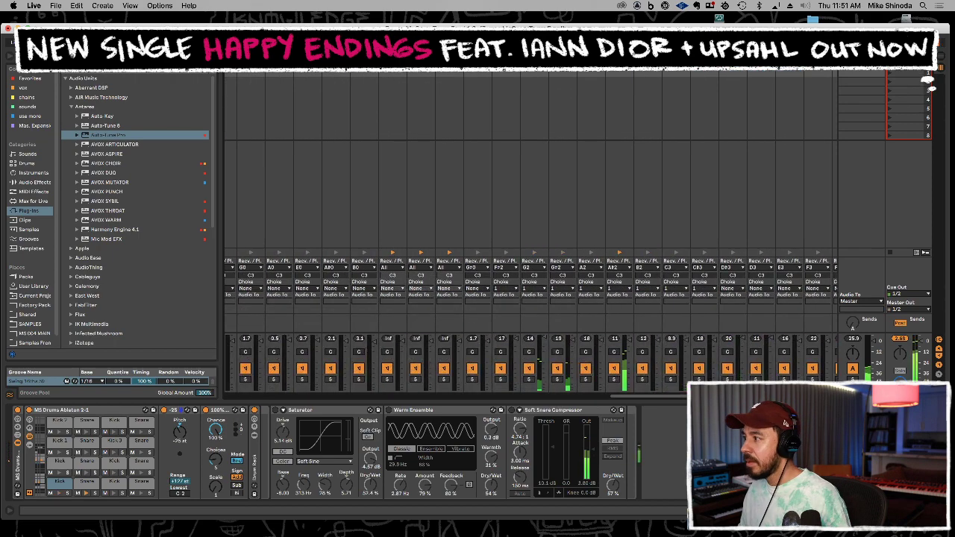
{"action": "scroll", "coordinate": [649, 394], "scroll_direction": "left", "scroll_amount": 5}
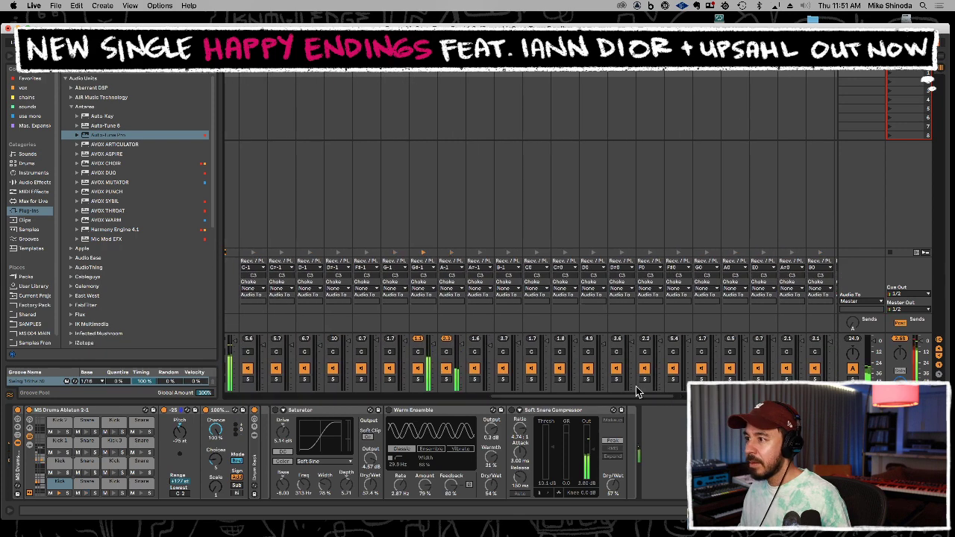
{"action": "right_click", "coordinate": [421, 72]}
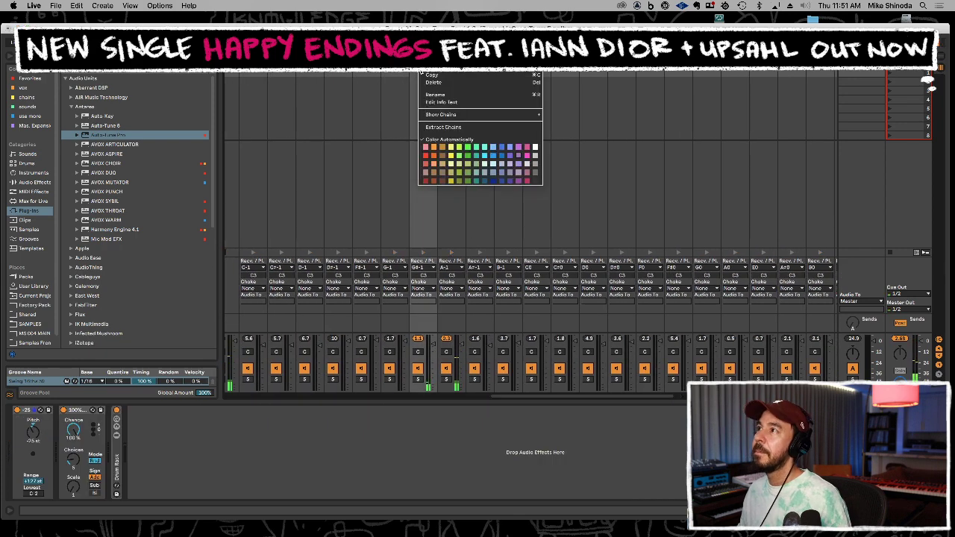
{"action": "left_click", "coordinate": [432, 116]}
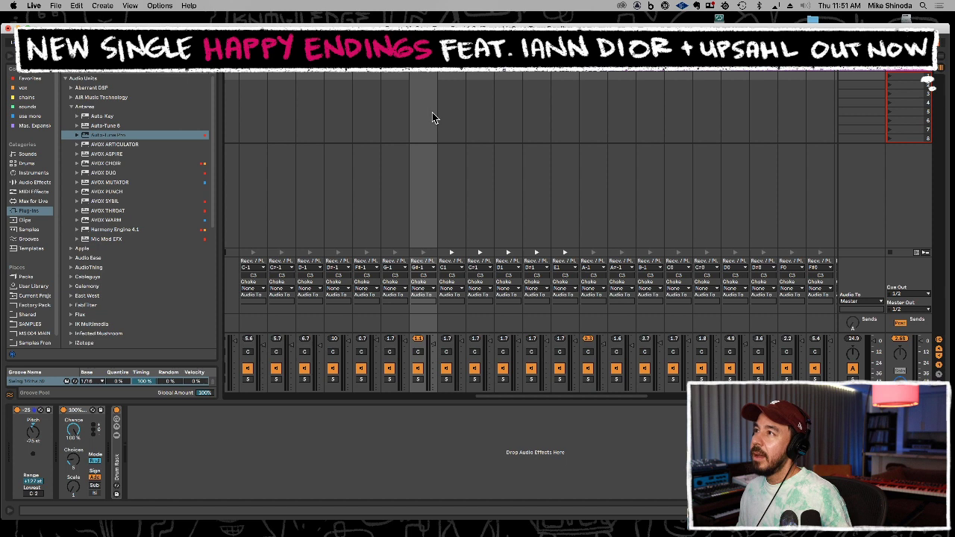
{"action": "left_click", "coordinate": [432, 72]}
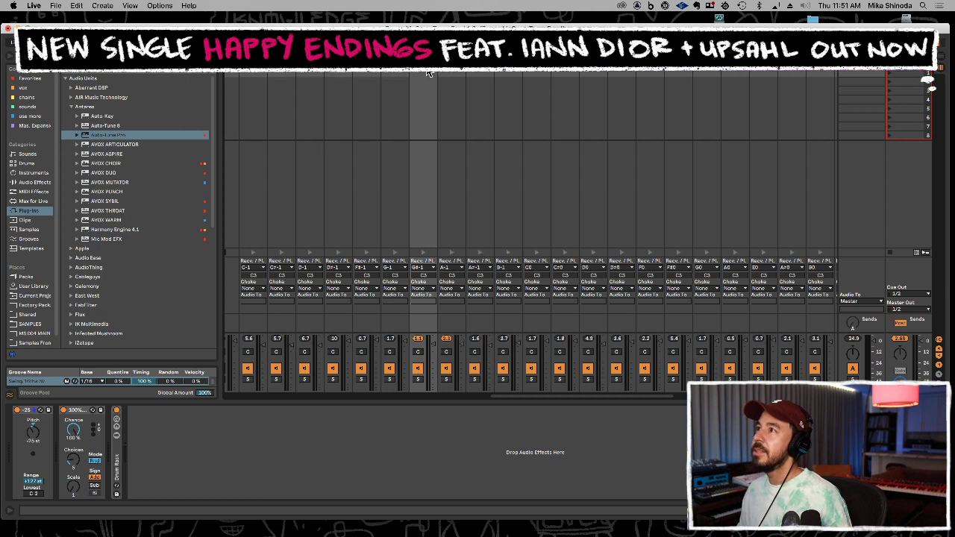
{"action": "right_click", "coordinate": [428, 72]}
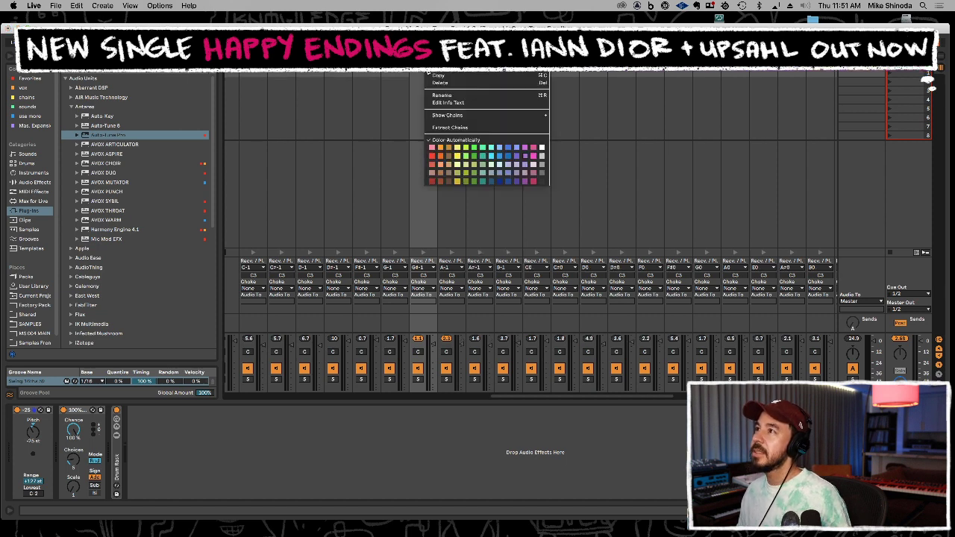
{"action": "left_click", "coordinate": [444, 127]}
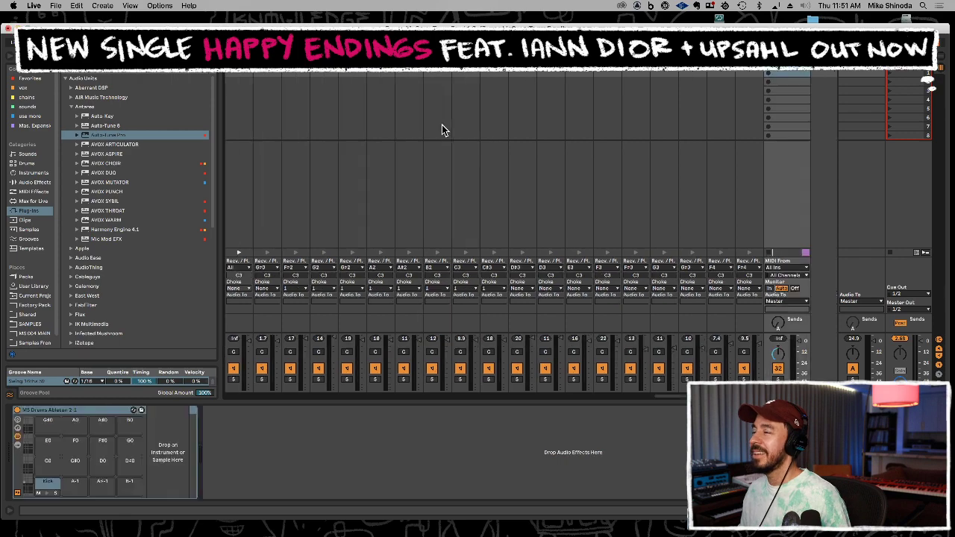
Delete the MS Drums rack chains from A#-1 through B0
{"action": "left_click_drag", "start_coordinate": [682, 396], "coordinate": [499, 386]}
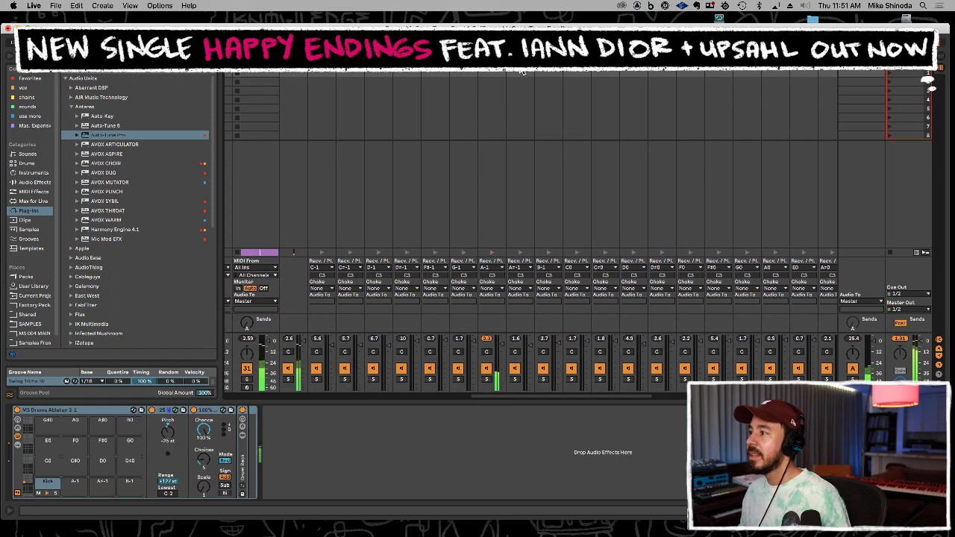
{"action": "left_click", "coordinate": [527, 119]}
{"action": "left_click_drag", "start_coordinate": [550, 396], "coordinate": [613, 398]}
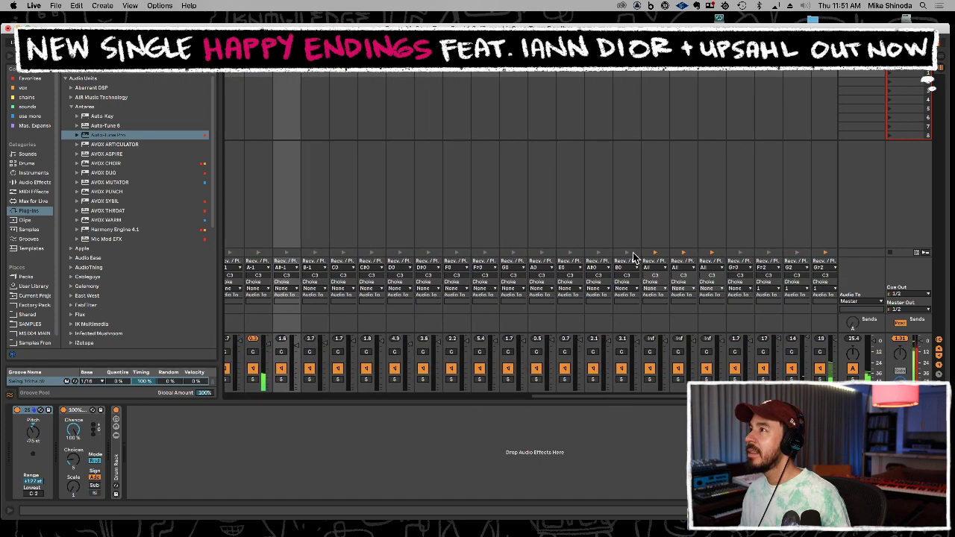
{"action": "left_click", "coordinate": [626, 71]}
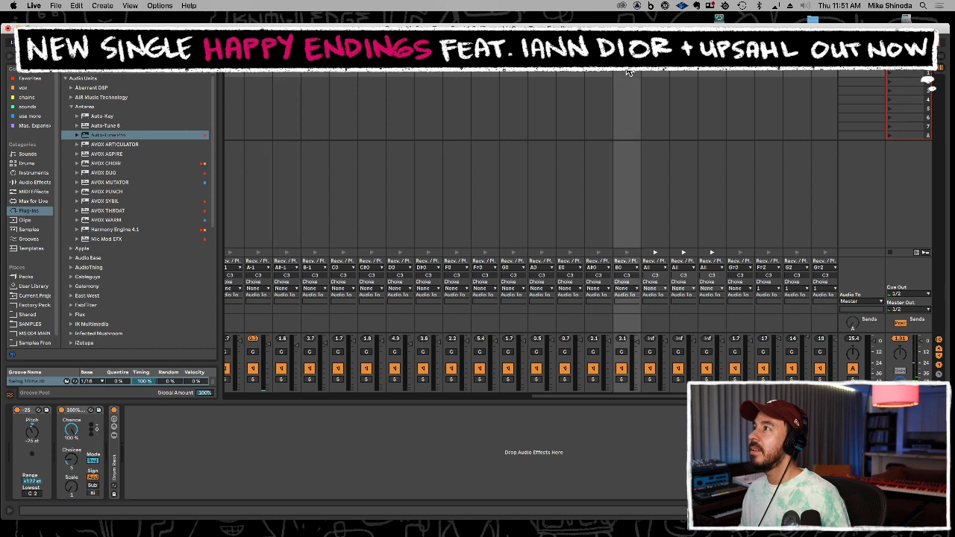
{"action": "right_click", "coordinate": [627, 71]}
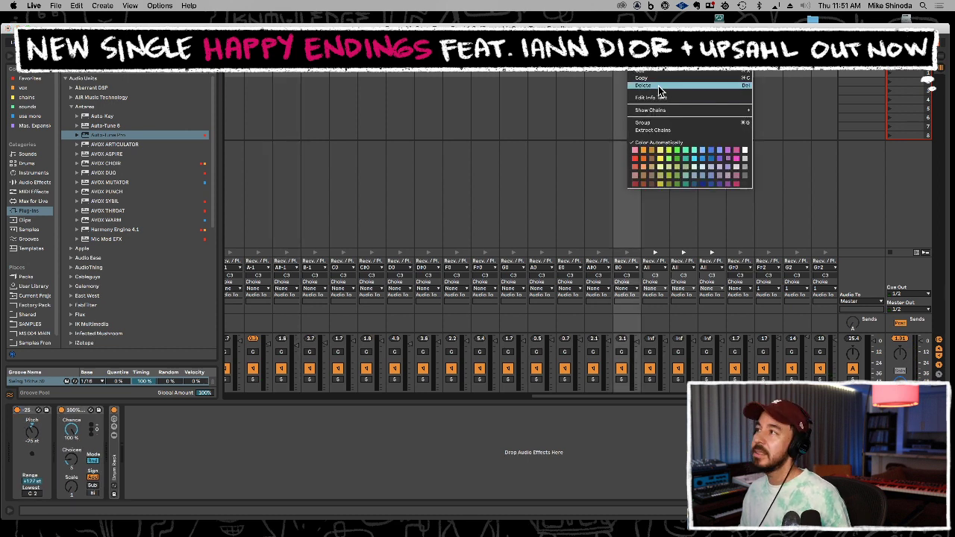
{"action": "left_click", "coordinate": [658, 86]}
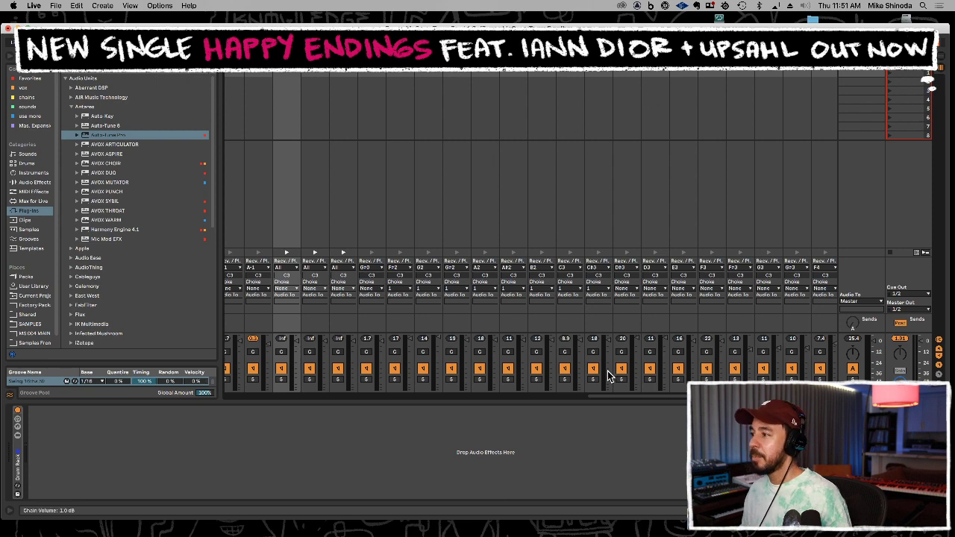
Return to the Arrangement View and enlarge the extracted Kick track to show its notes
{"action": "key", "text": "Tab"}
{"action": "scroll", "coordinate": [867, 358], "scroll_direction": "down", "scroll_amount": 1}
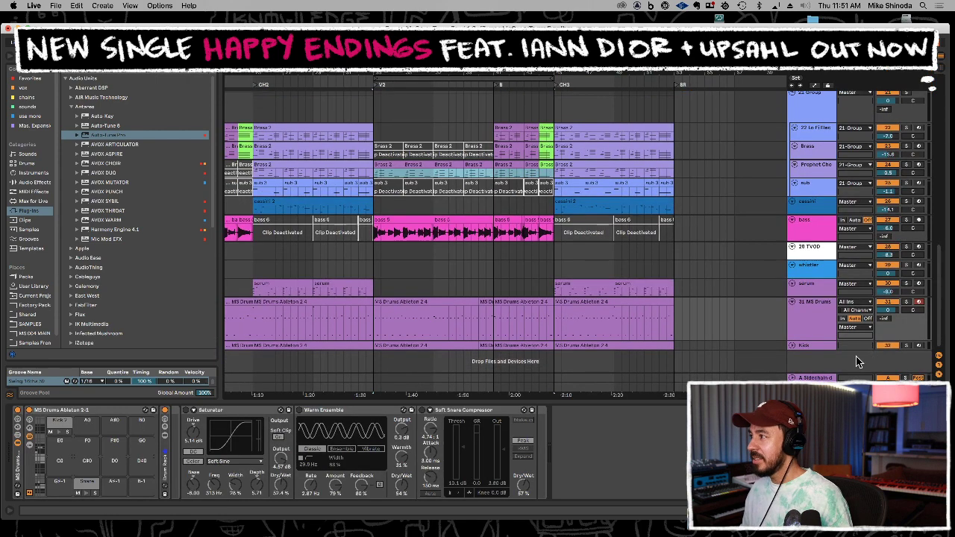
{"action": "left_click_drag", "start_coordinate": [817, 349], "coordinate": [818, 370]}
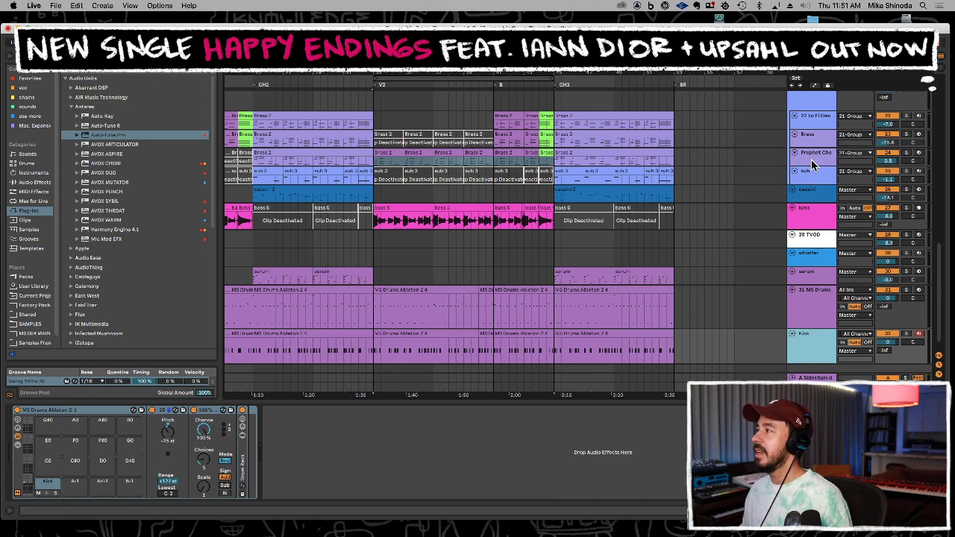
Delete the LFOTool plug-in from the 21 Group track
{"action": "scroll", "coordinate": [813, 165], "scroll_direction": "up", "scroll_amount": 3}
{"action": "left_click", "coordinate": [809, 127]}
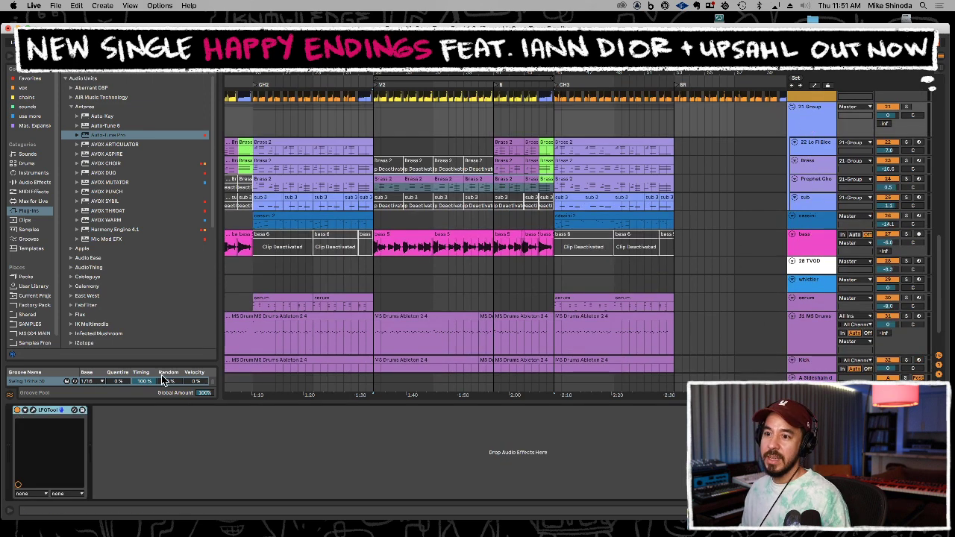
{"action": "left_click", "coordinate": [33, 411]}
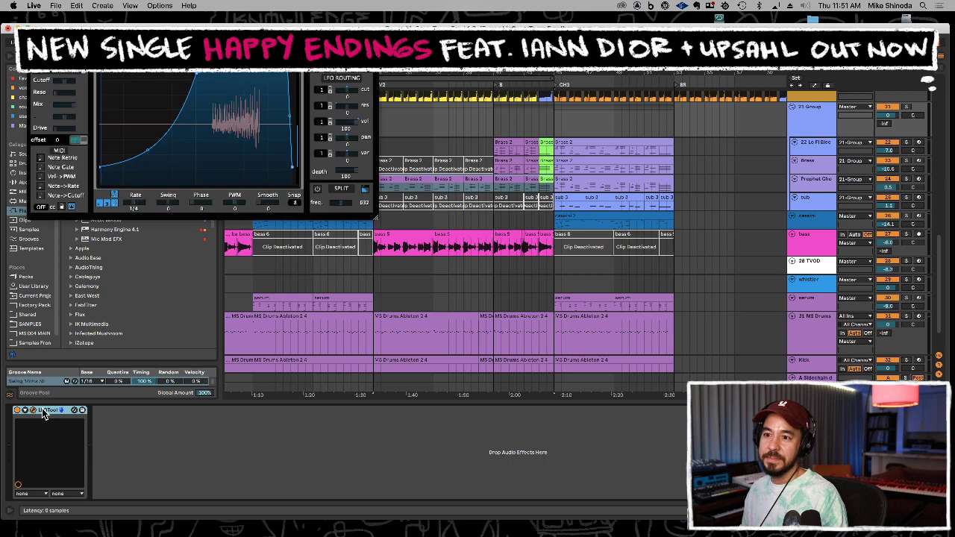
{"action": "key", "text": "Delete"}
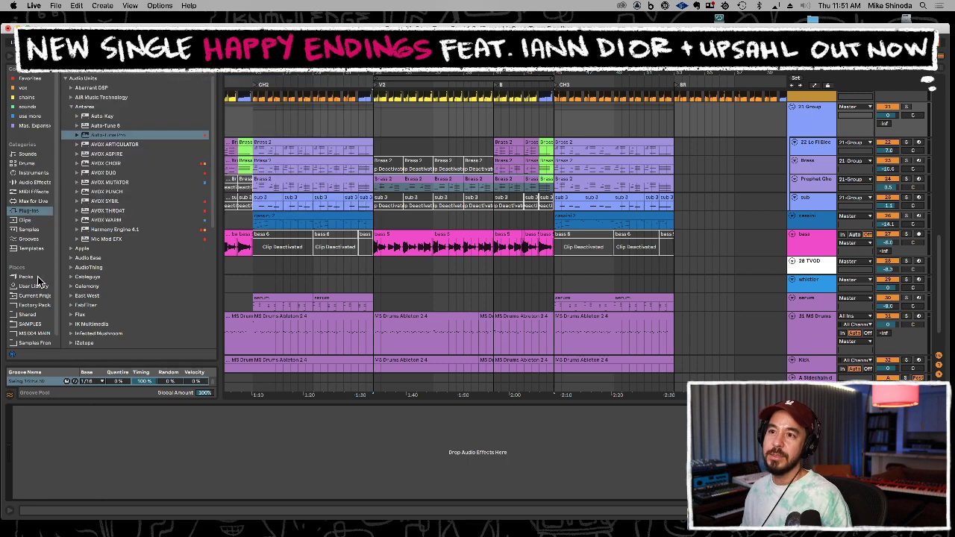
Add a Compressor to the 21 Group track and enable its sidechain with the Kick track as input
{"action": "left_click", "coordinate": [28, 173]}
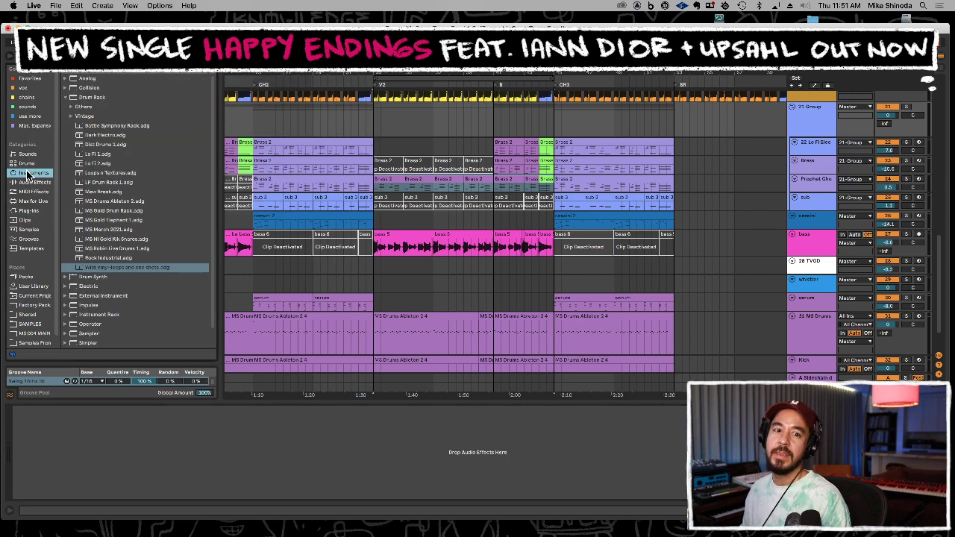
{"action": "left_click", "coordinate": [34, 182]}
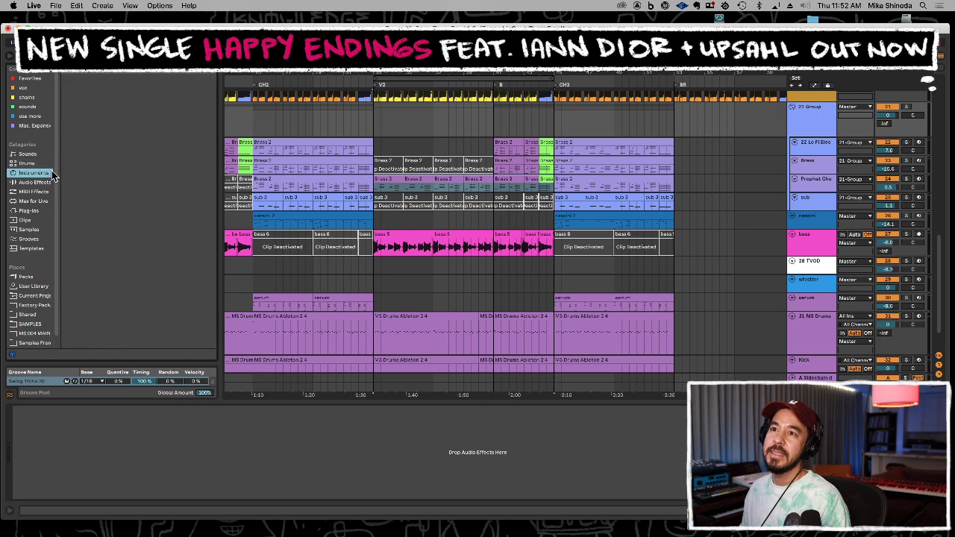
{"action": "left_click", "coordinate": [68, 97]}
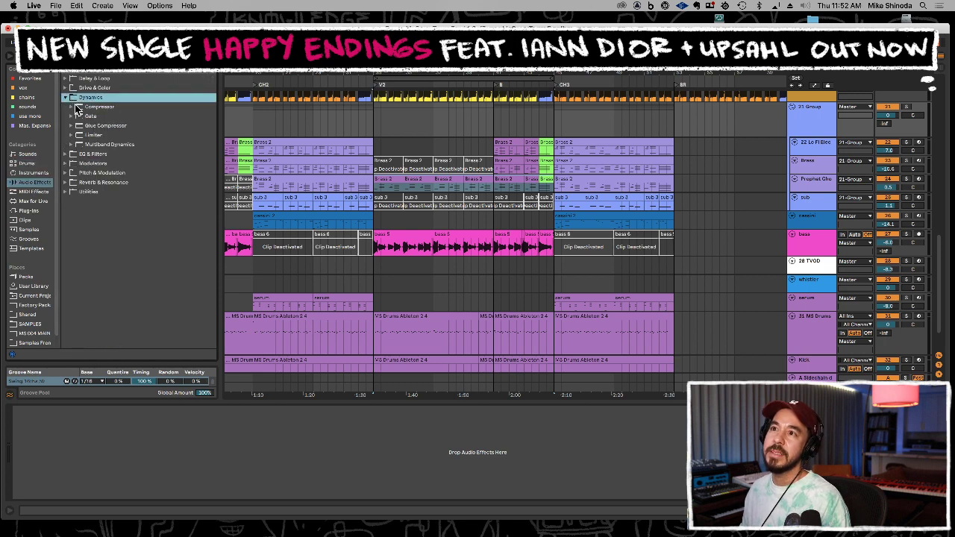
{"action": "left_click", "coordinate": [83, 109]}
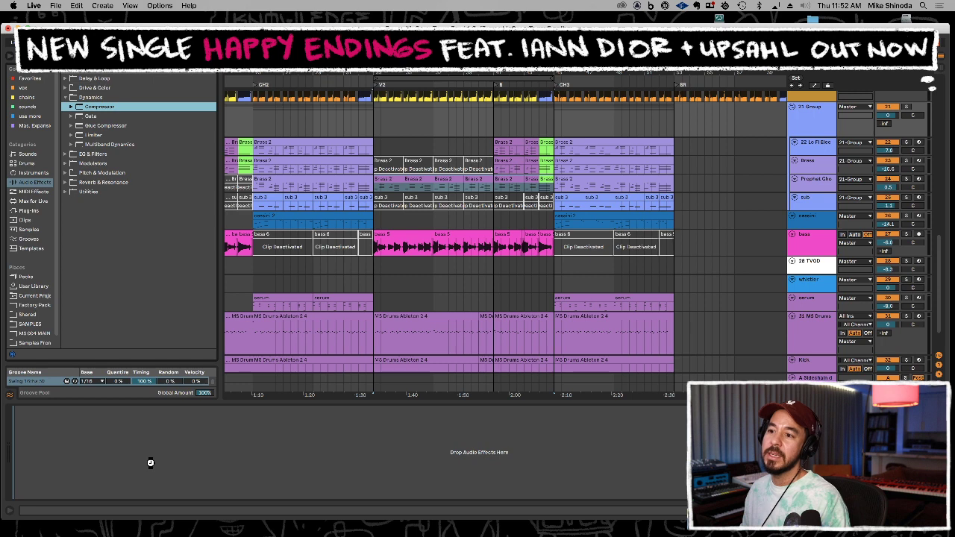
{"action": "left_click_drag", "start_coordinate": [151, 469], "coordinate": [149, 466]}
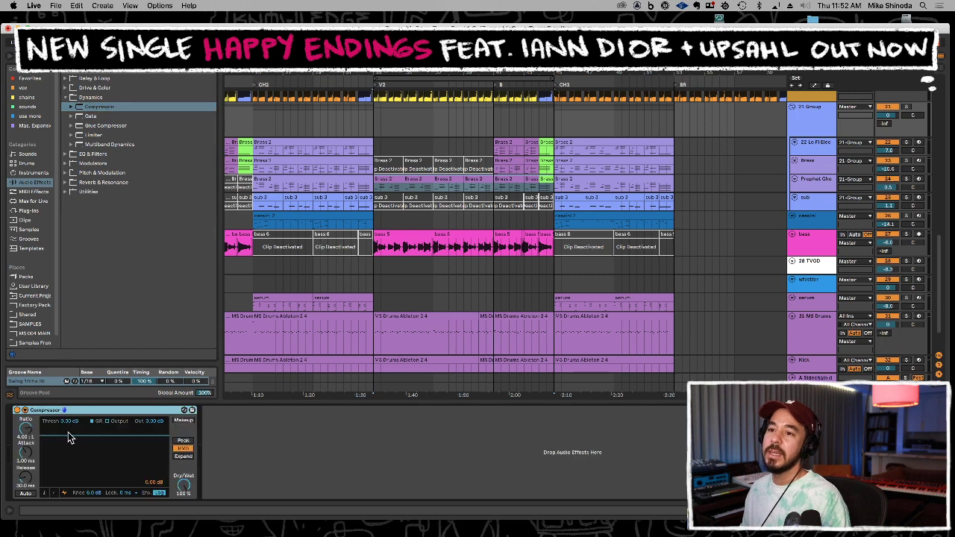
{"action": "left_click", "coordinate": [25, 411]}
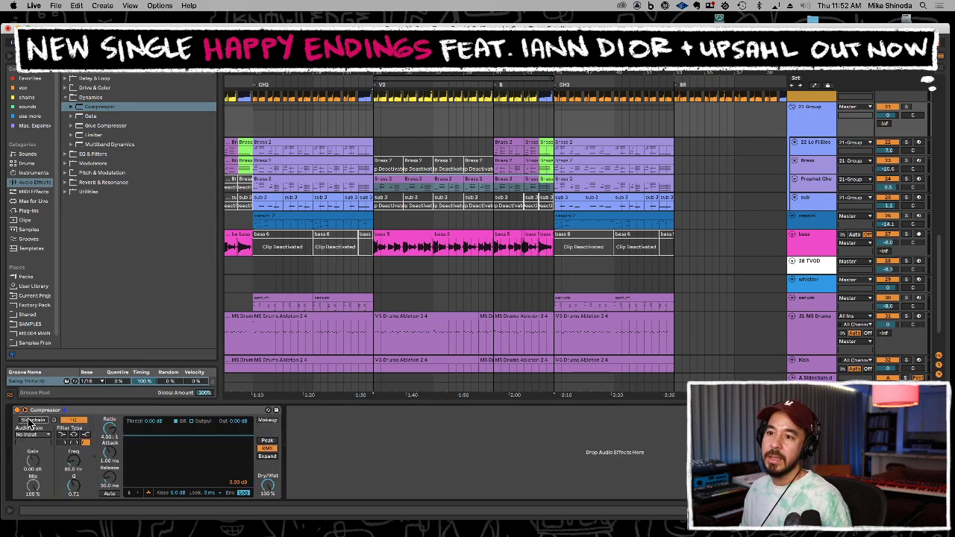
{"action": "left_click", "coordinate": [32, 437]}
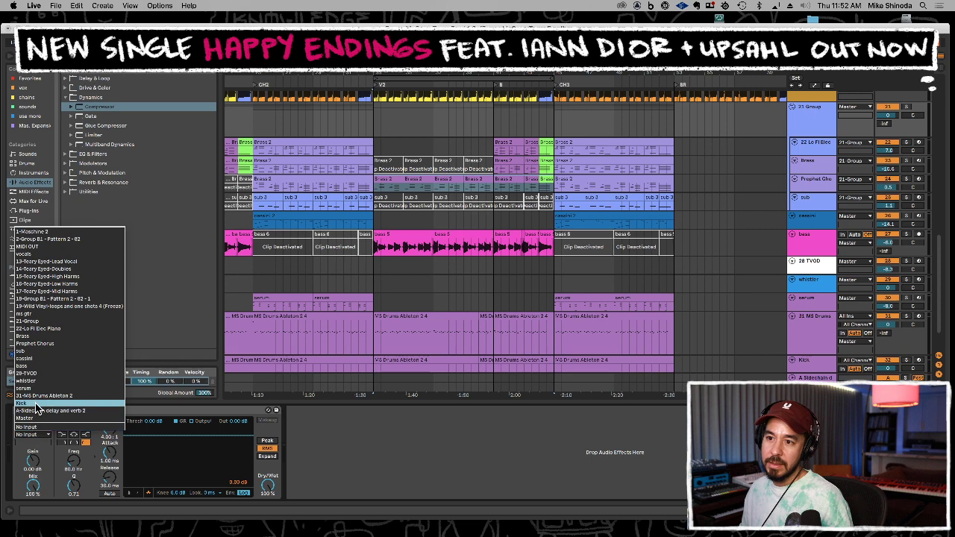
{"action": "left_click", "coordinate": [36, 404]}
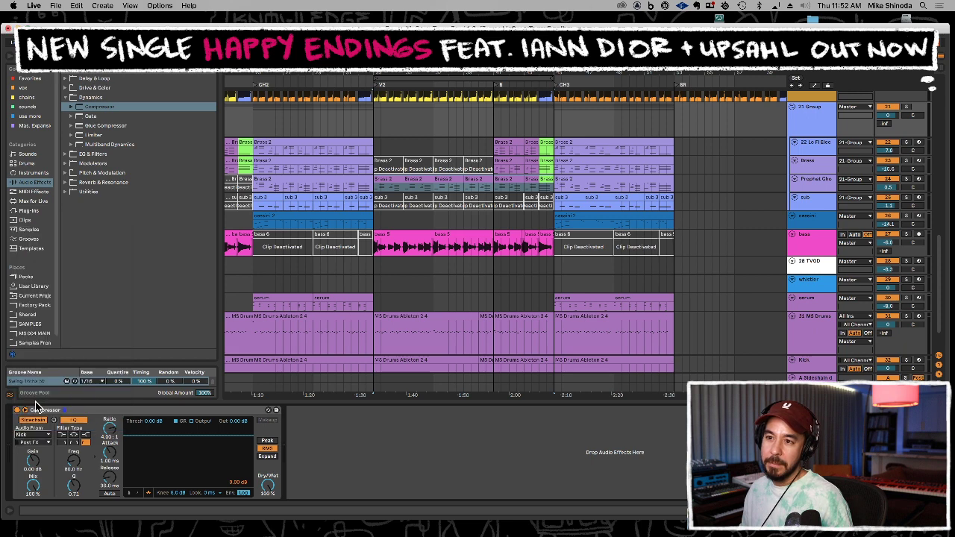
During playback, set the Compressor to a -26.0 dB threshold and 7.41:1 ratio, and lower the Prophet track's volume to -4.5 dB
{"action": "key", "text": "space"}
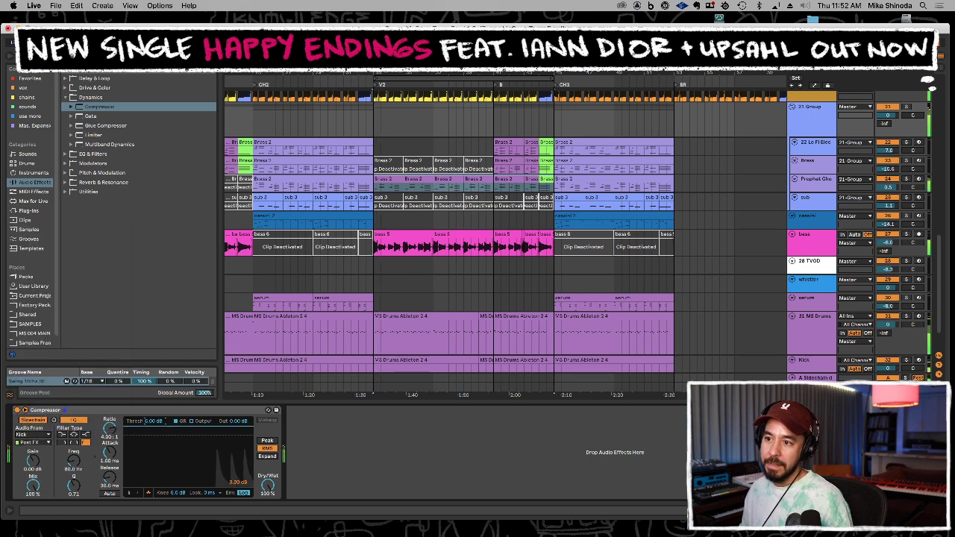
{"action": "mouse_move", "coordinate": [155, 421]}
{"action": "left_mouse_down"}
{"action": "mouse_move", "coordinate": [155, 443]}
{"action": "mouse_move", "coordinate": [111, 422]}
{"action": "mouse_move", "coordinate": [111, 414]}
{"action": "mouse_move", "coordinate": [152, 416]}
{"action": "mouse_move", "coordinate": [155, 455]}
{"action": "mouse_move", "coordinate": [151, 417]}
{"action": "left_mouse_up"}
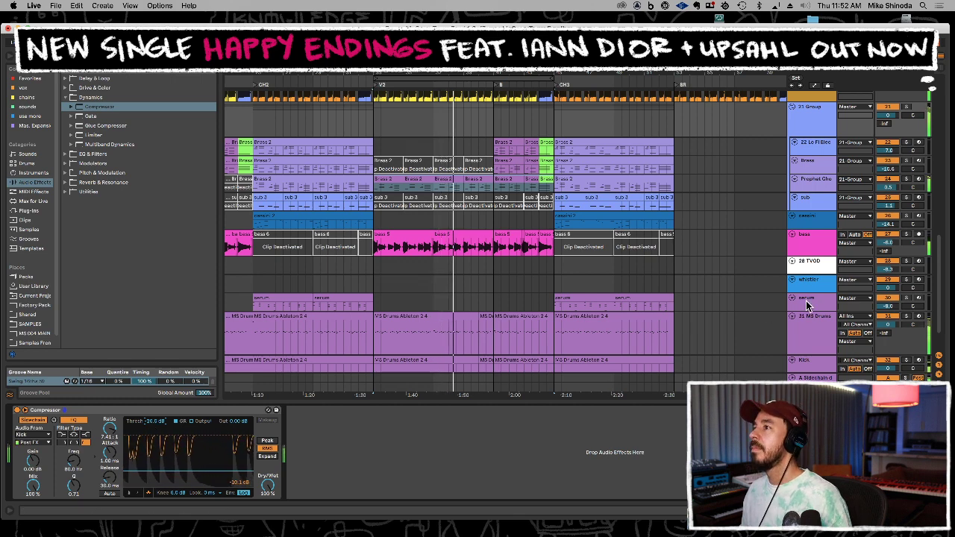
{"action": "left_click_drag", "start_coordinate": [894, 188], "coordinate": [890, 191]}
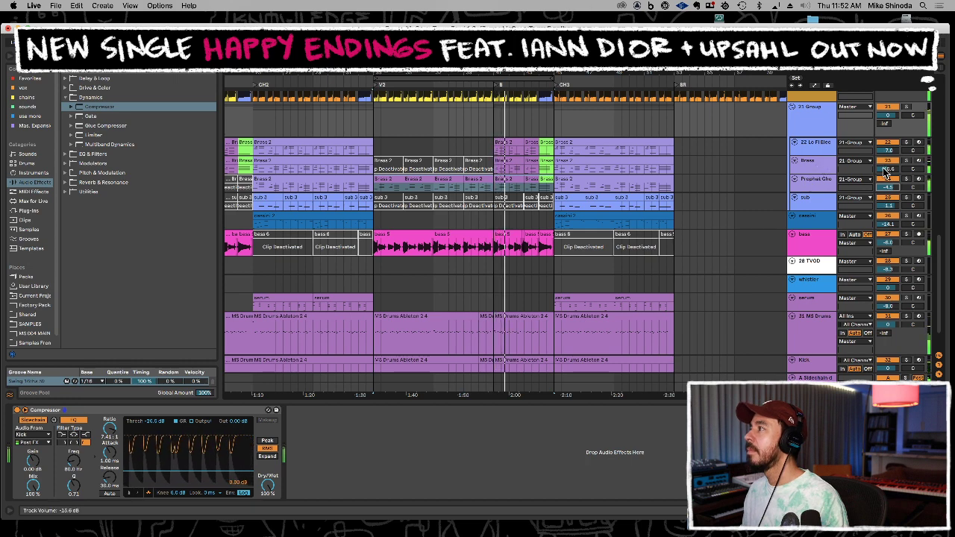
Raise the Brass track's volume to -10.6 dB during playback
{"action": "left_click_drag", "start_coordinate": [886, 172], "coordinate": [884, 169]}
{"action": "key", "text": "Up"}
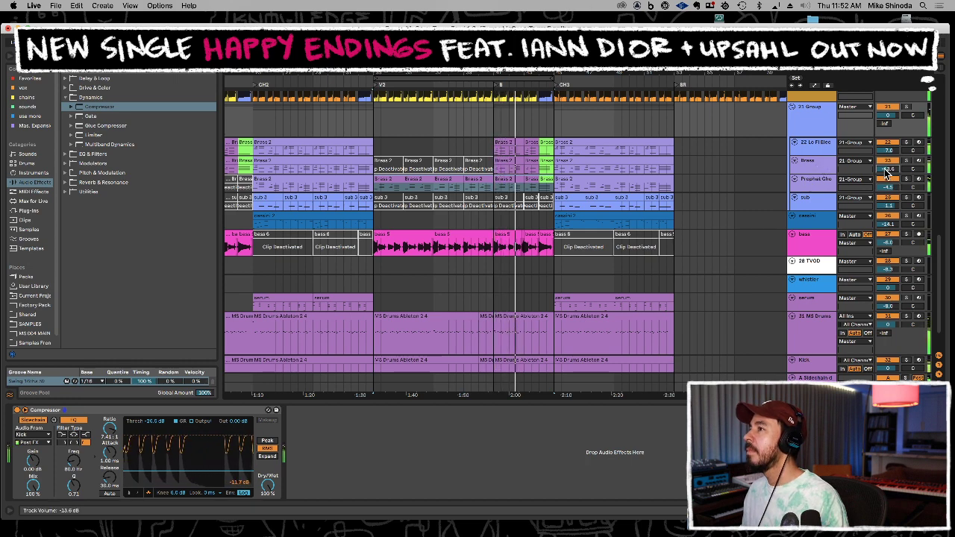
{"action": "key", "text": "Up"}
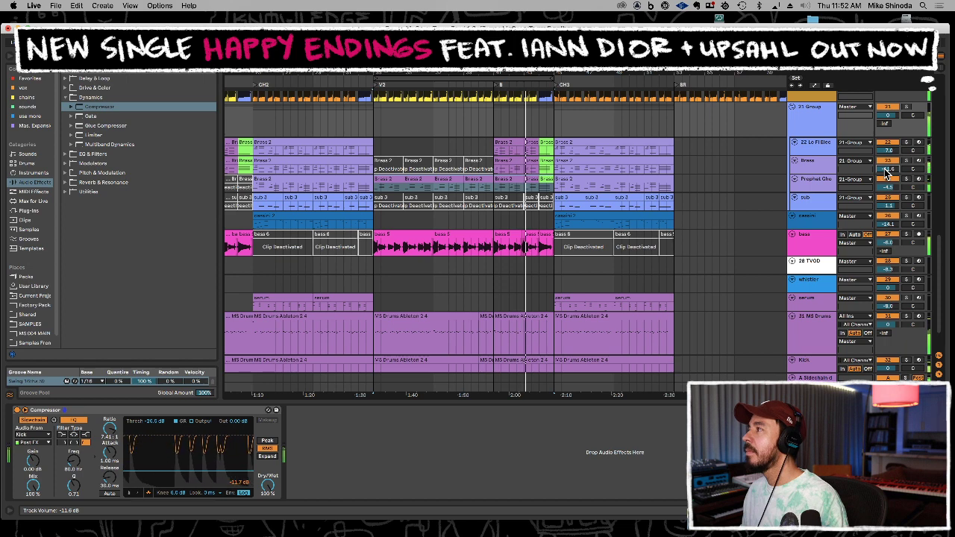
{"action": "key", "text": "Up"}
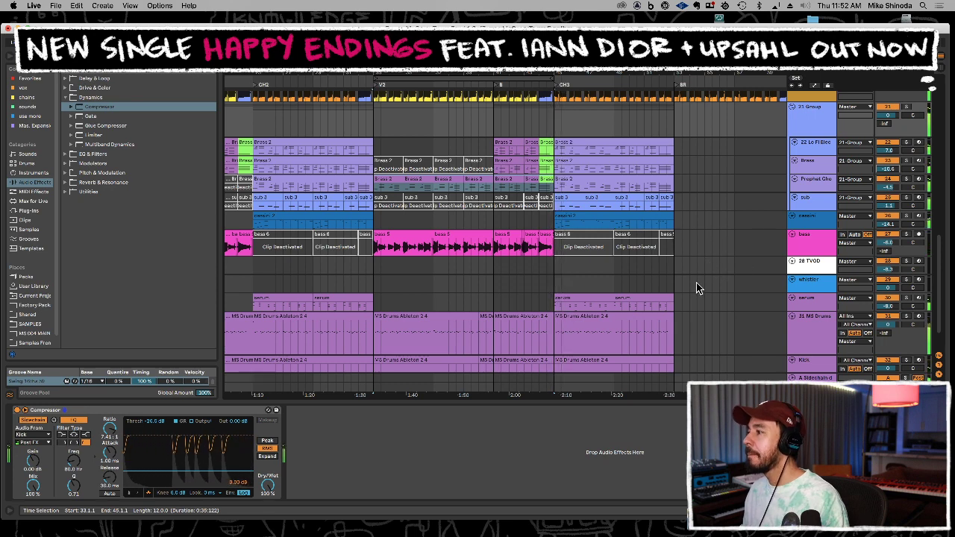
Duplicate the CH3 serum, MS Drums and Kick clips into the BR section
{"action": "scroll", "coordinate": [657, 336], "scroll_direction": "down", "scroll_amount": 2}
{"action": "scroll", "coordinate": [654, 331], "scroll_direction": "down", "scroll_amount": 1}
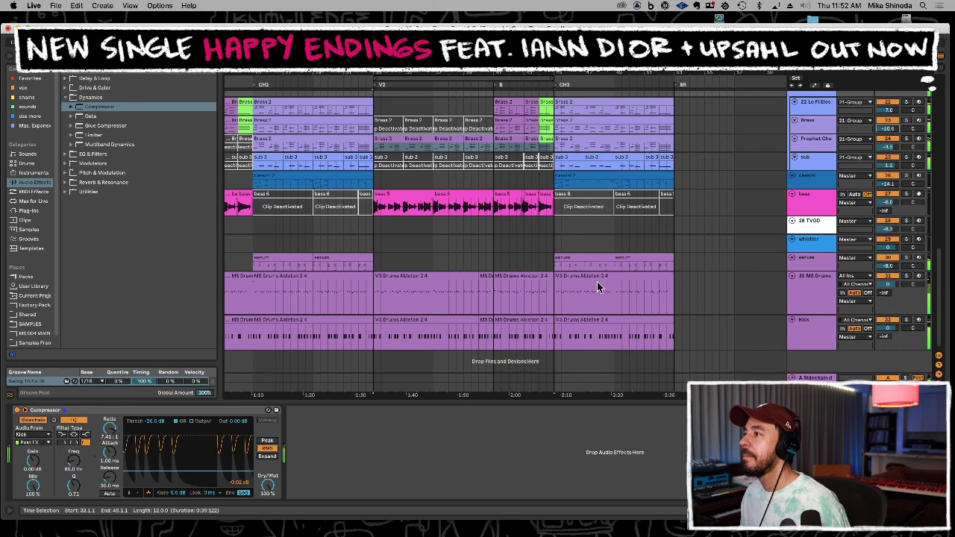
{"action": "left_click_drag", "start_coordinate": [555, 270], "coordinate": [676, 351]}
{"action": "key", "text": "super+d"}
Duplicate the CH3 clips on the Lo Fi Elec, Brass, Prophet and sub tracks into the BR section
{"action": "scroll", "coordinate": [687, 342], "scroll_direction": "up", "scroll_amount": 8}
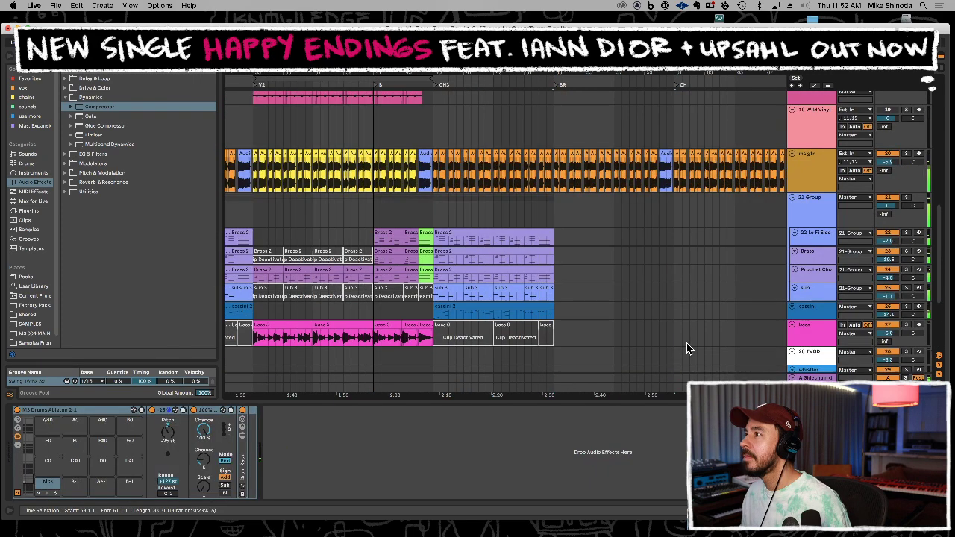
{"action": "scroll", "coordinate": [686, 341], "scroll_direction": "down", "scroll_amount": 2}
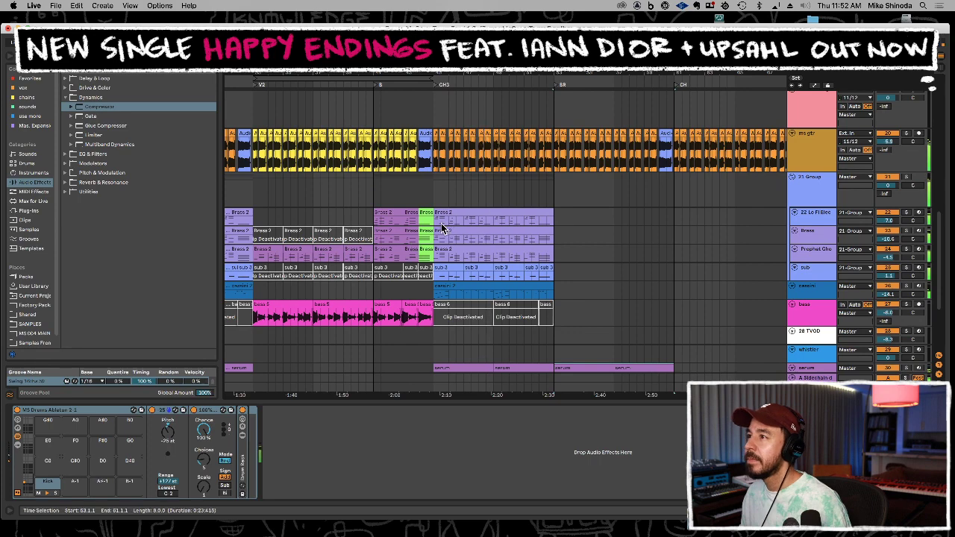
{"action": "left_click_drag", "start_coordinate": [435, 223], "coordinate": [544, 276]}
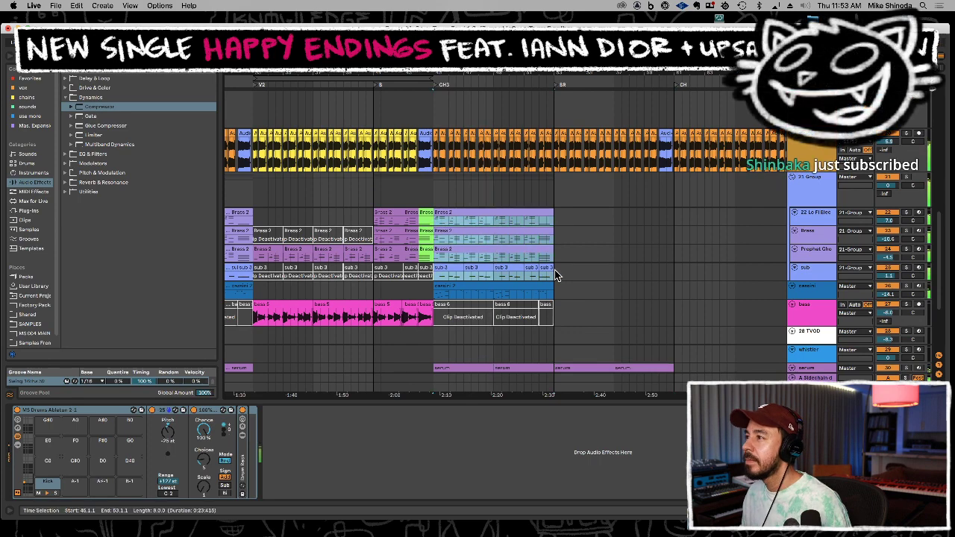
{"action": "key", "text": "super+d"}
{"action": "scroll", "coordinate": [556, 289], "scroll_direction": "down", "scroll_amount": 2}
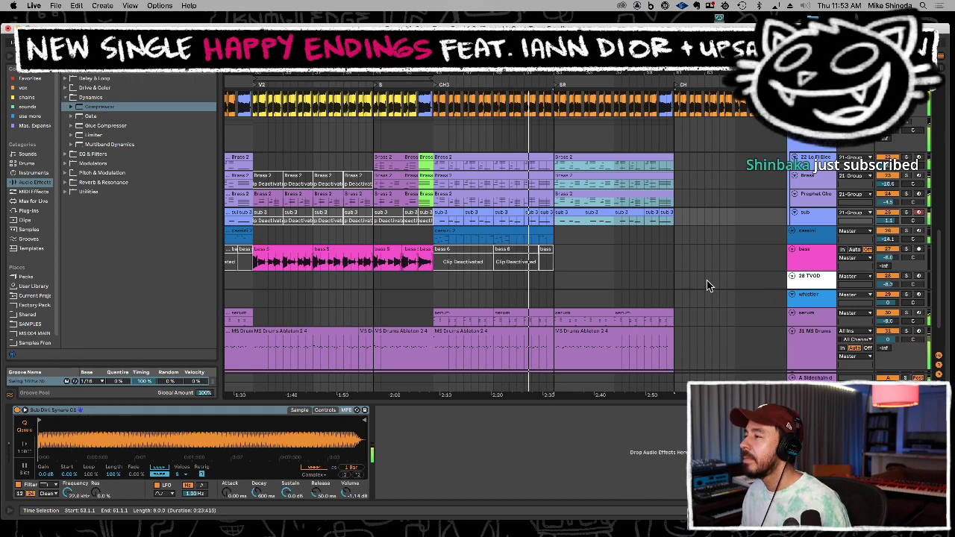
Try replacing the last bar of CH3 on the Lo Fi Elec, Brass and Prophet tracks with the green clips ending section B, and audition it
{"action": "scroll", "coordinate": [540, 256], "scroll_direction": "down", "scroll_amount": 3}
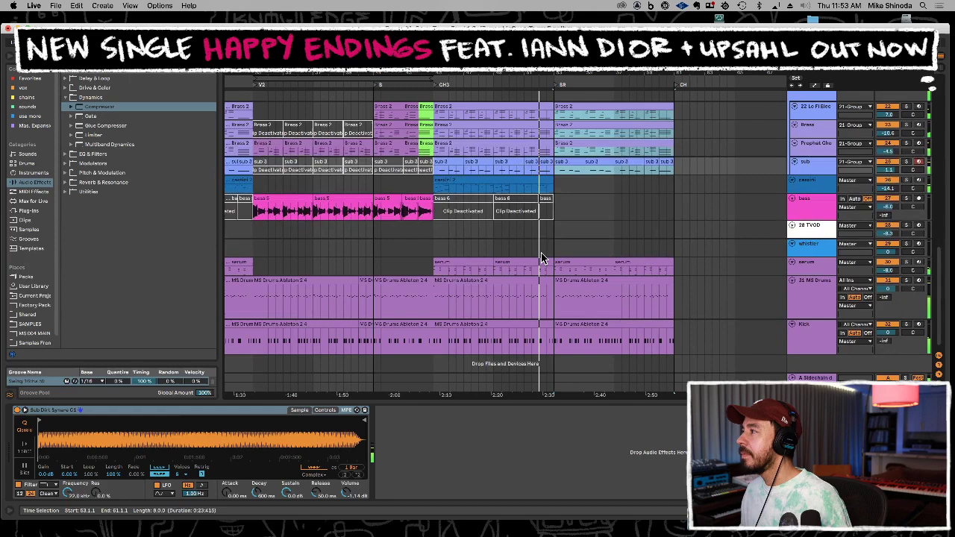
{"action": "scroll", "coordinate": [540, 258], "scroll_direction": "up", "scroll_amount": 2}
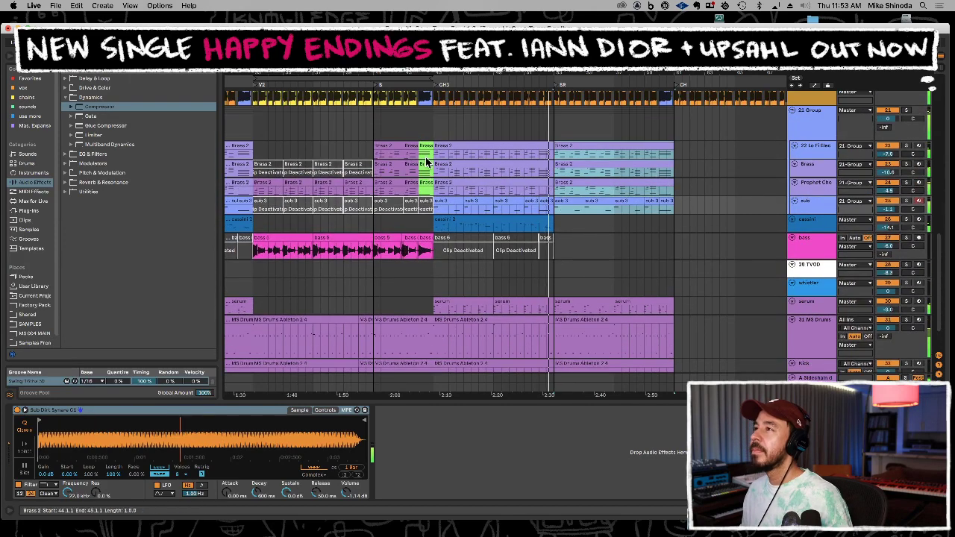
{"action": "left_click_drag", "start_coordinate": [422, 154], "coordinate": [432, 185]}
{"action": "key", "text": "super+c"}
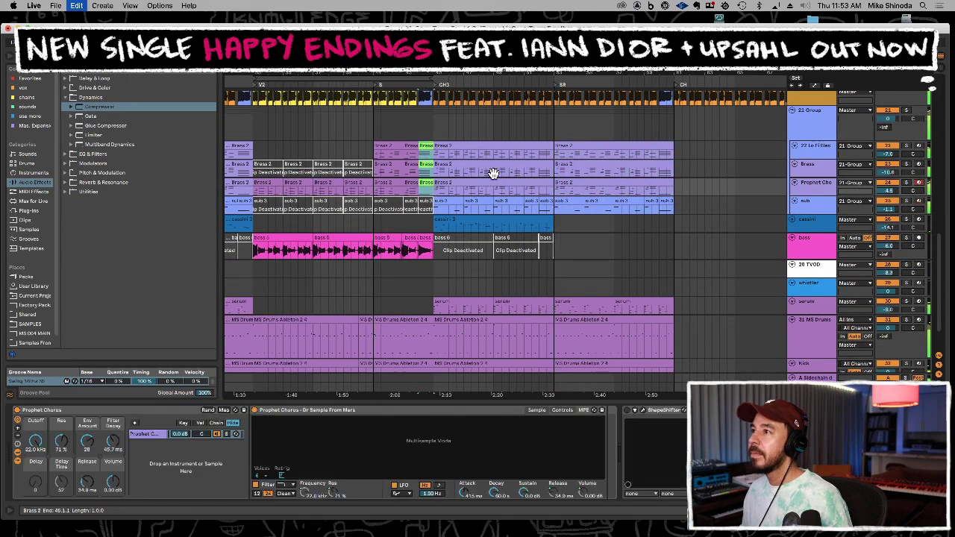
{"action": "left_click_drag", "start_coordinate": [539, 152], "coordinate": [549, 169]}
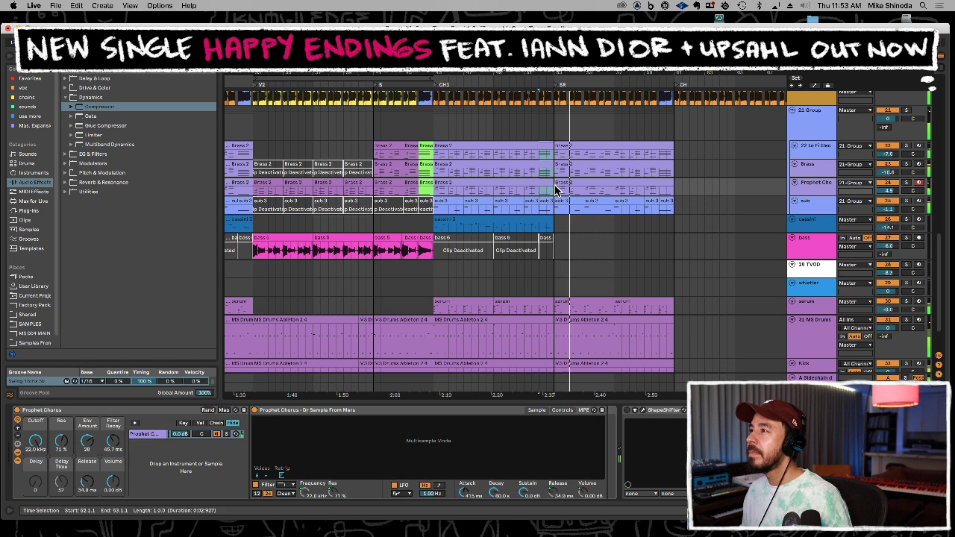
{"action": "key", "text": "super+v"}
{"action": "left_click", "coordinate": [425, 201]}
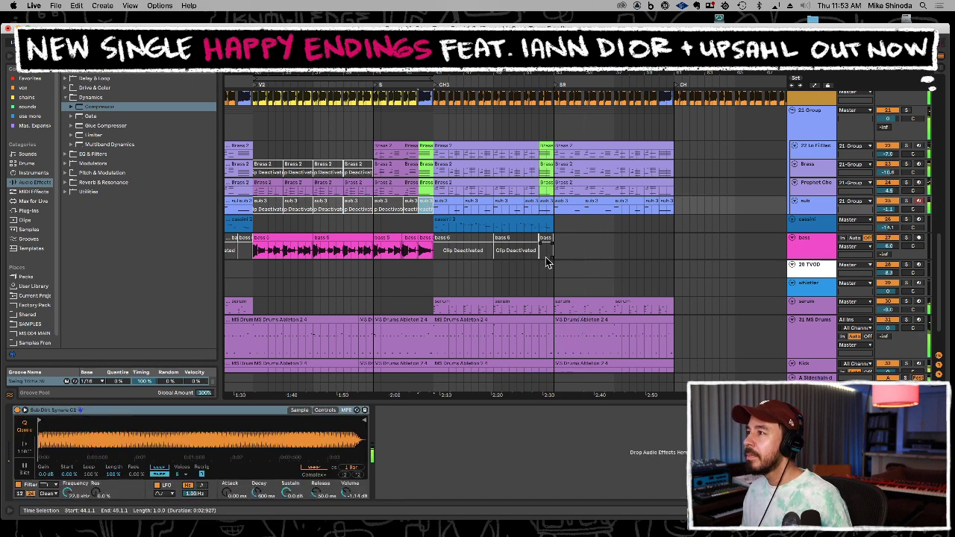
{"action": "left_click", "coordinate": [532, 292]}
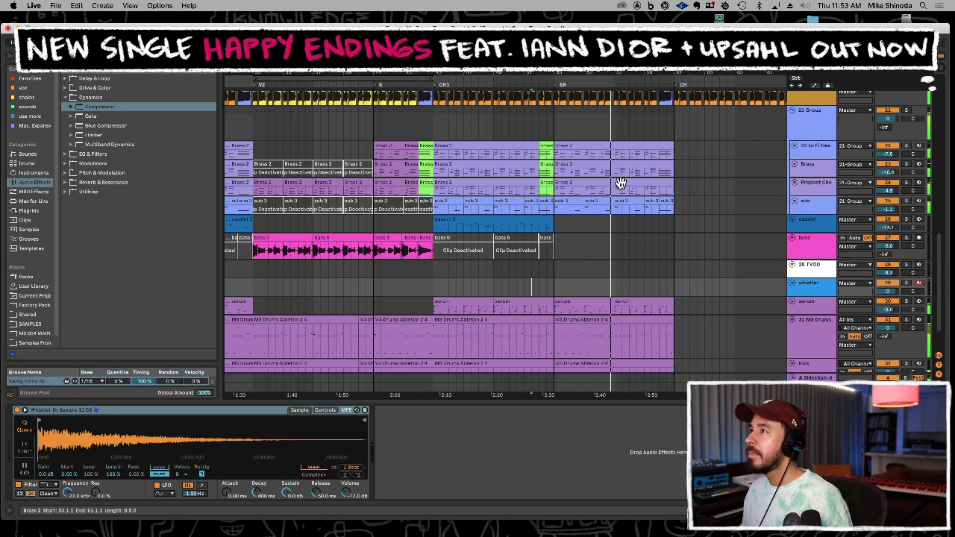
{"action": "key", "text": "space"}
{"action": "left_click", "coordinate": [530, 128]}
{"action": "key", "text": "space"}
{"action": "scroll", "coordinate": [552, 165], "scroll_direction": "up", "scroll_amount": 3}
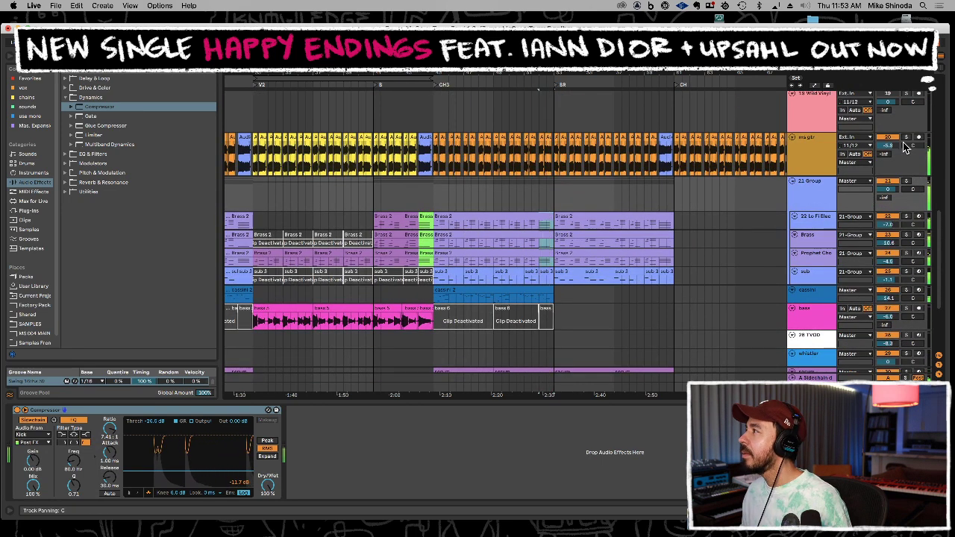
Solo ms gtr for a short check, and repeat CH3's first four bars over its last four on the Lo Fi Elec, Brass, Prophet and sub tracks
{"action": "left_click", "coordinate": [906, 137]}
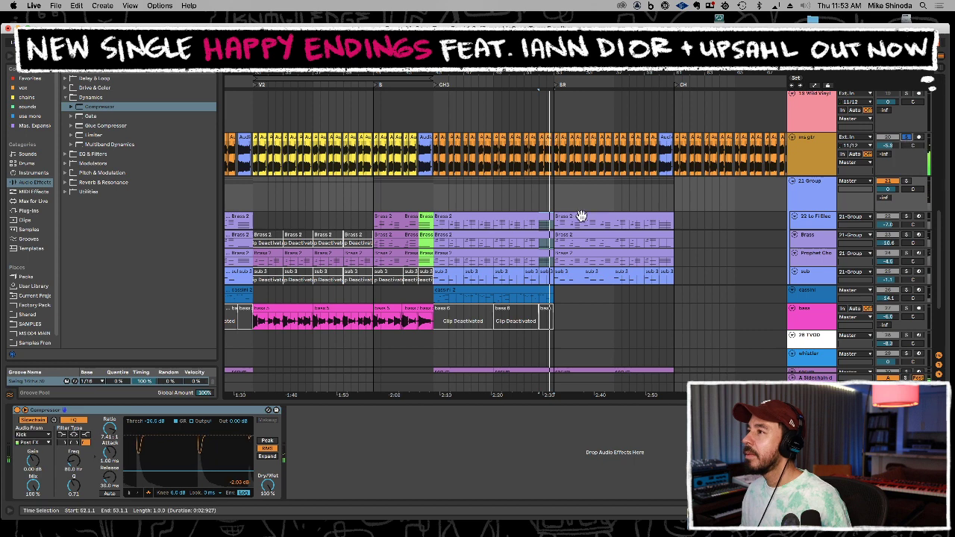
{"action": "left_click_drag", "start_coordinate": [495, 224], "coordinate": [451, 273]}
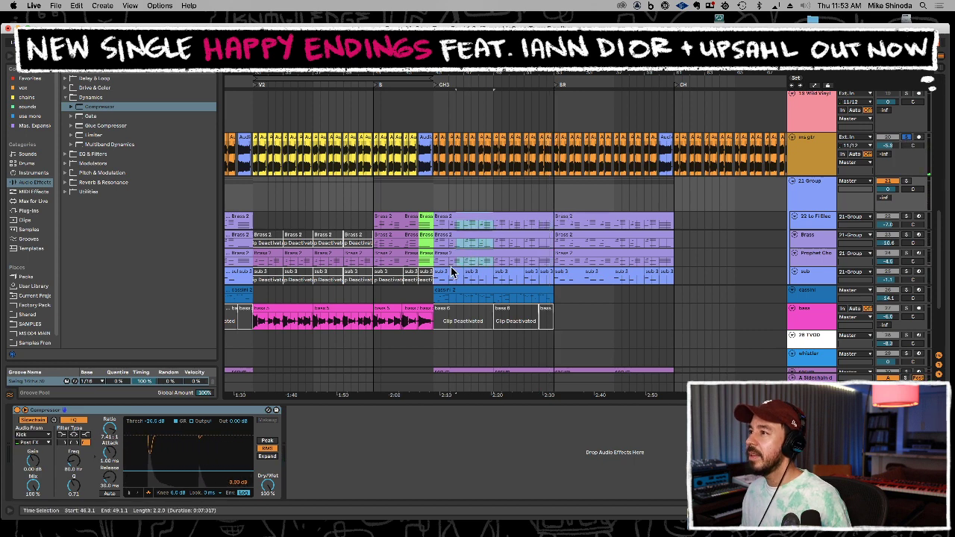
{"action": "left_click", "coordinate": [526, 199]}
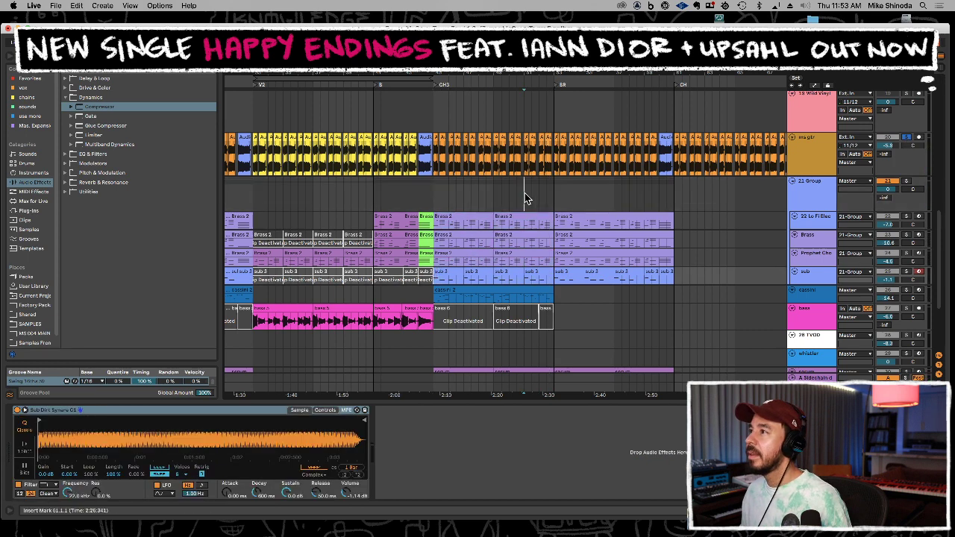
{"action": "left_click", "coordinate": [786, 153]}
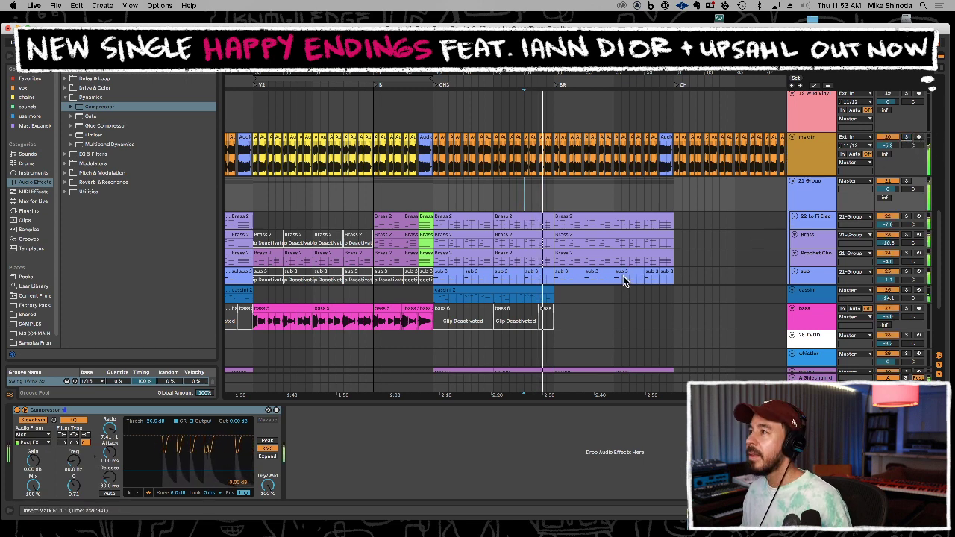
Duplicate the first four bars of the CH3 cassini clip over its last four, and extend the first clip to the section's end
{"action": "left_click_drag", "start_coordinate": [493, 299], "coordinate": [435, 296]}
{"action": "key", "text": "super+d"}
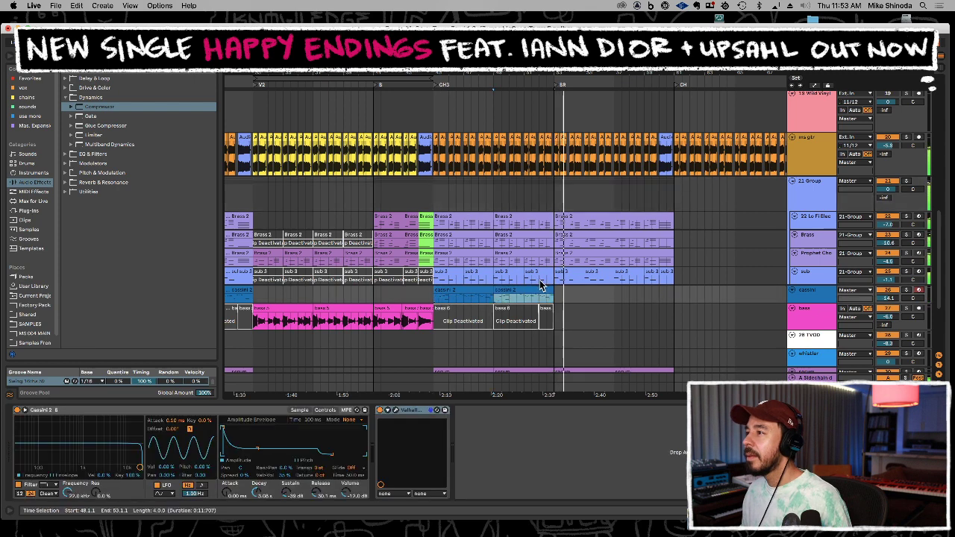
{"action": "left_click", "coordinate": [539, 201]}
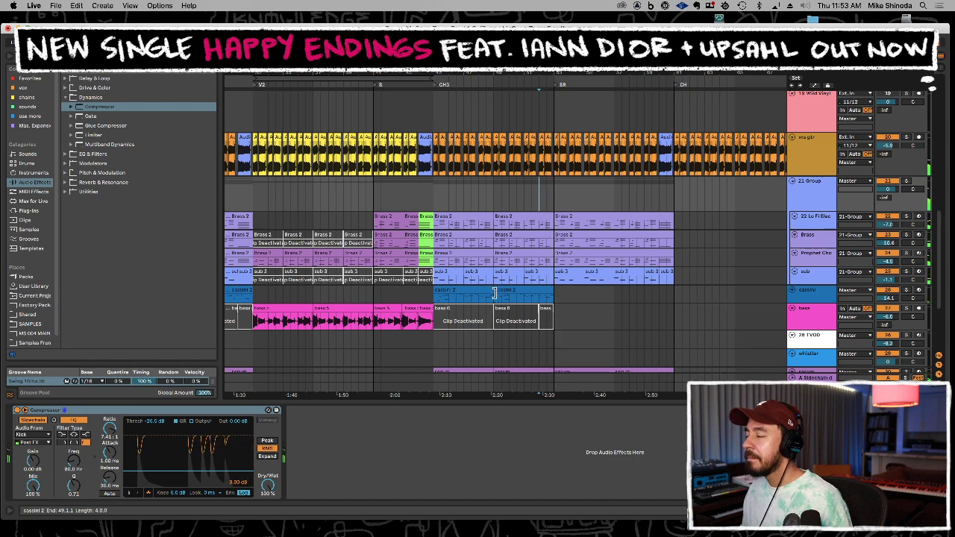
{"action": "left_click", "coordinate": [556, 297]}
{"action": "left_click", "coordinate": [534, 306]}
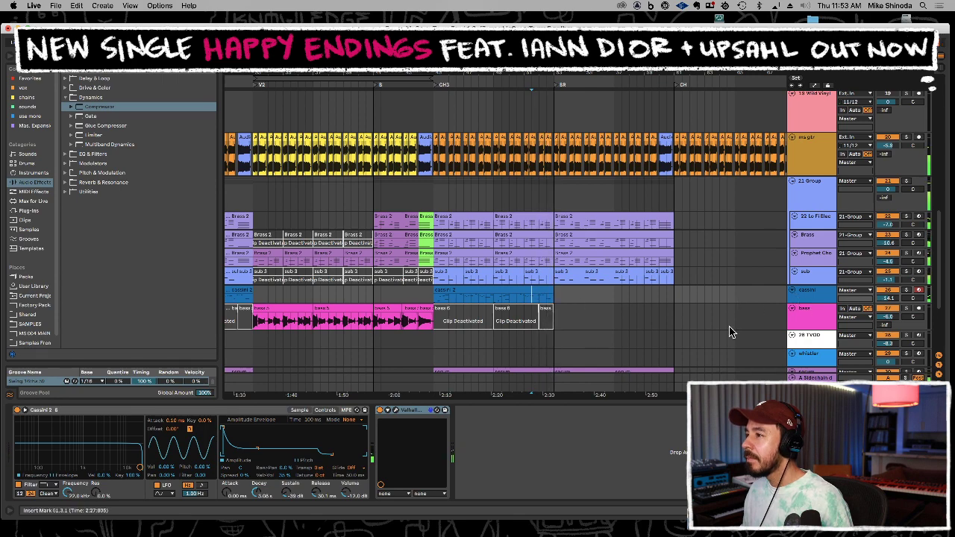
Audition the transition from CH3 into BR from bar 51 with the serum, synth group and ms gtr tracks soloed, and release the solos
{"action": "scroll", "coordinate": [727, 332], "scroll_direction": "down", "scroll_amount": 3}
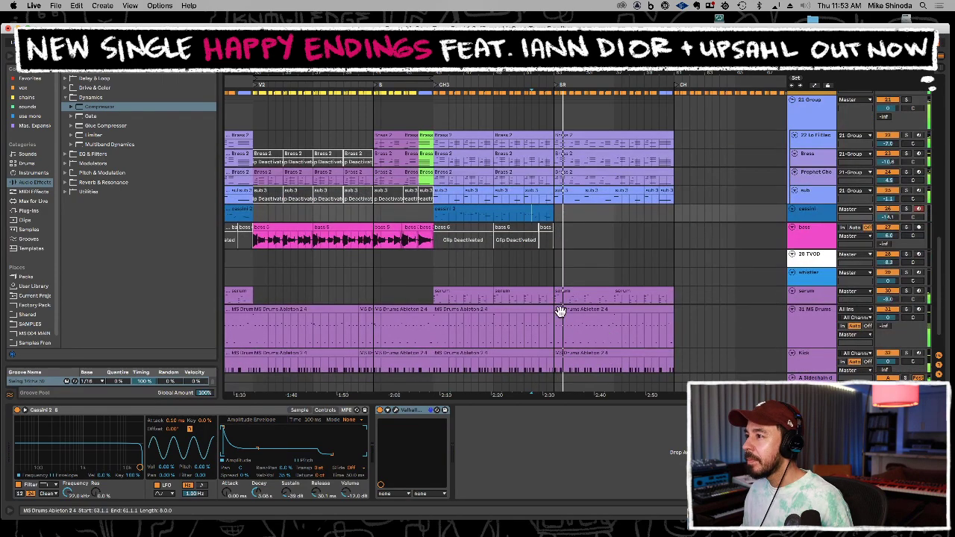
{"action": "left_click", "coordinate": [525, 278]}
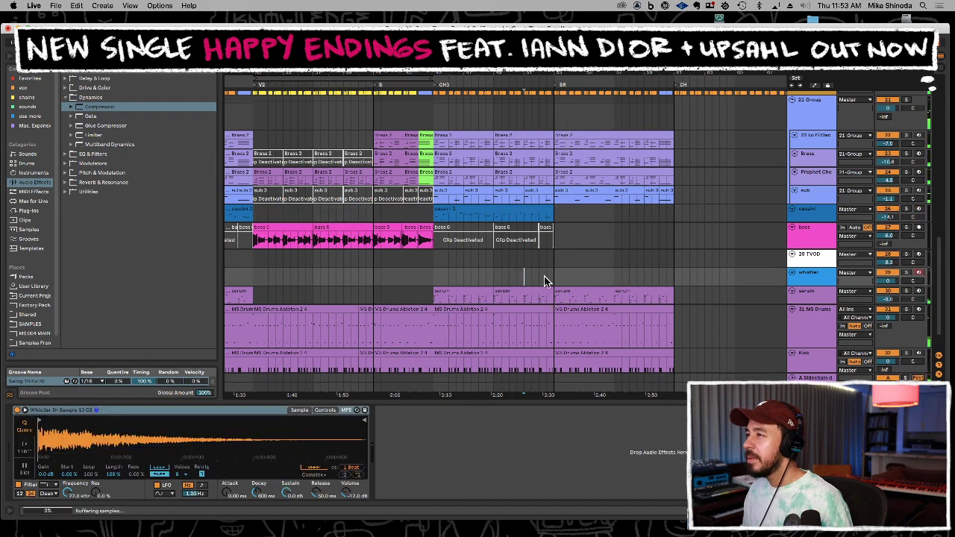
{"action": "left_click", "coordinate": [906, 291]}
{"action": "key", "text": "space"}
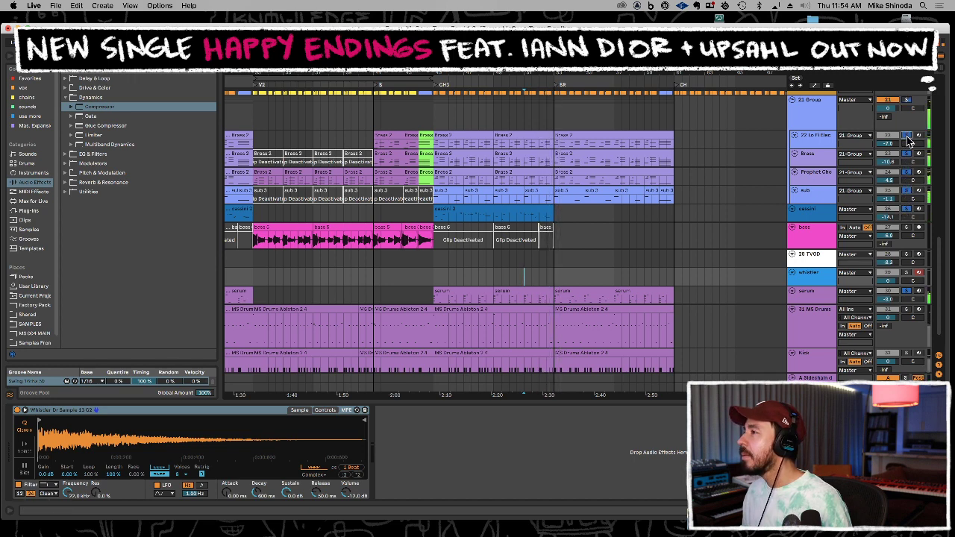
{"action": "scroll", "coordinate": [908, 131], "scroll_direction": "up", "scroll_amount": 3}
{"action": "key", "text": "space"}
{"action": "key", "text": "space"}
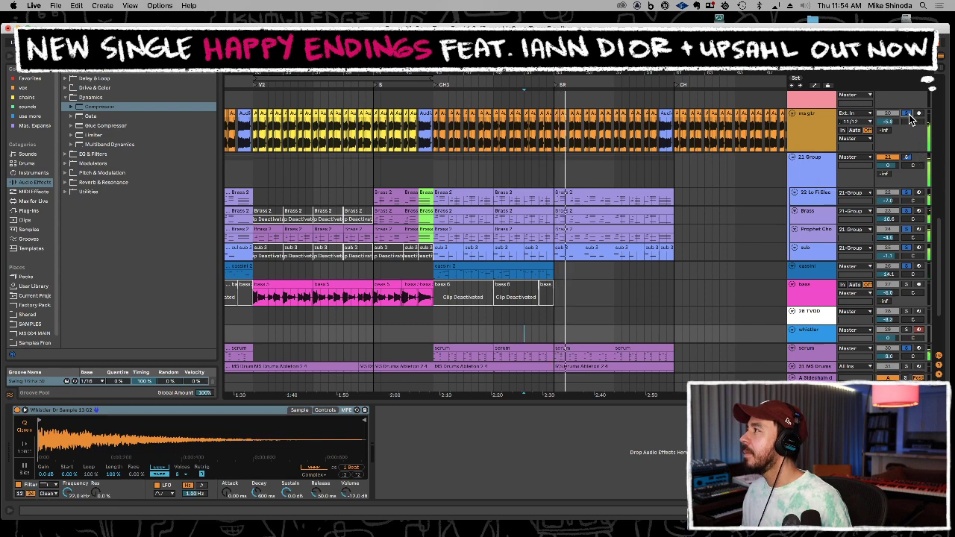
{"action": "scroll", "coordinate": [585, 179], "scroll_direction": "down", "scroll_amount": 5}
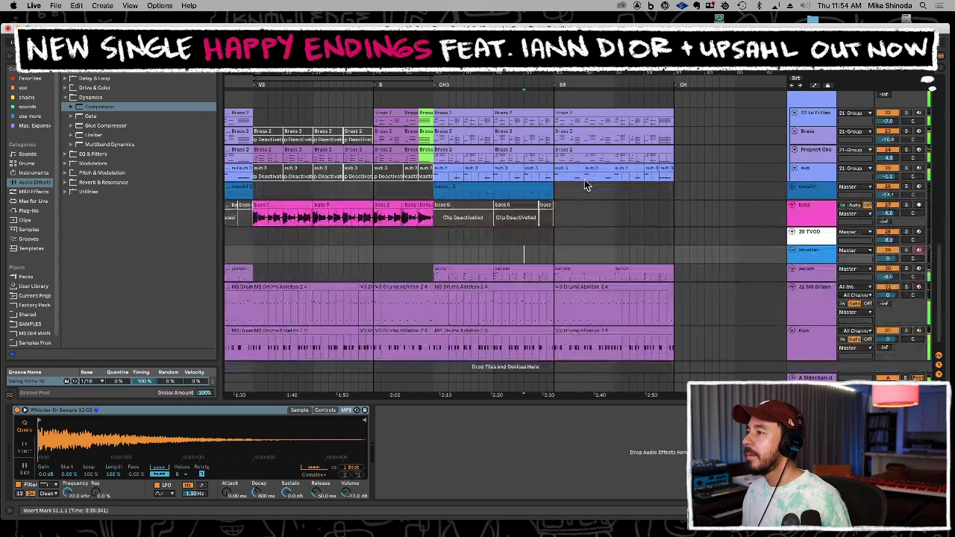
Select the 28 TVOD and whistler tracks in turn to check their instruments for the BR section
{"action": "scroll", "coordinate": [585, 179], "scroll_direction": "down", "scroll_amount": 1}
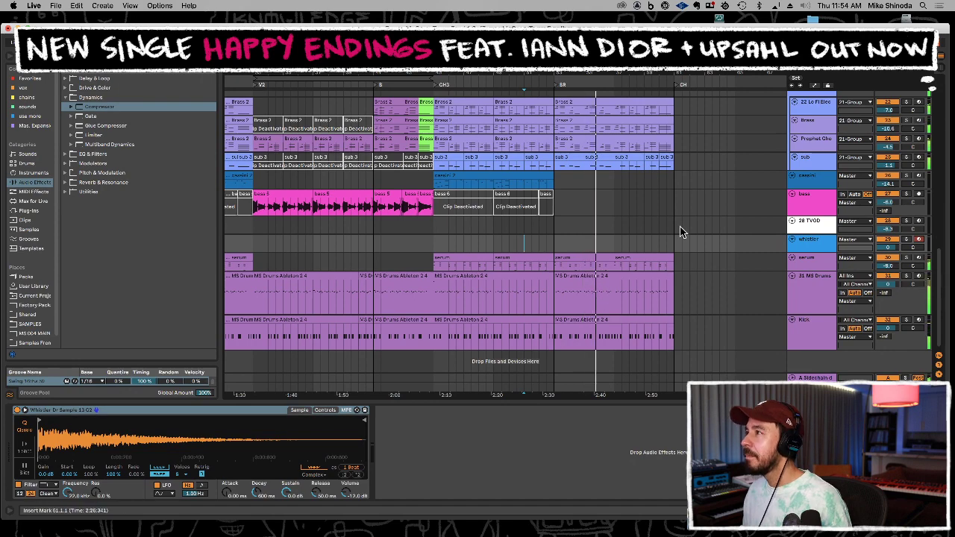
{"action": "left_click_drag", "start_coordinate": [654, 70], "coordinate": [641, 65]}
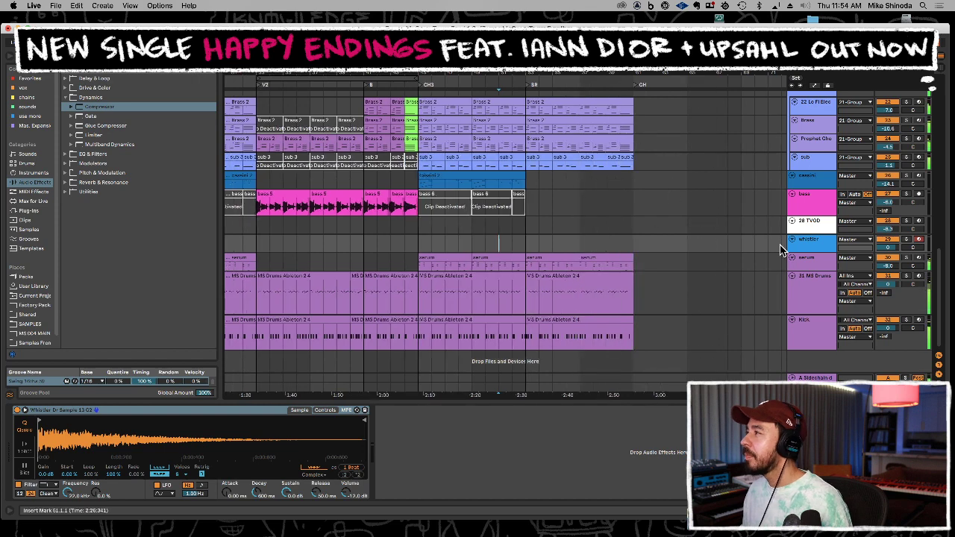
{"action": "left_click", "coordinate": [822, 222]}
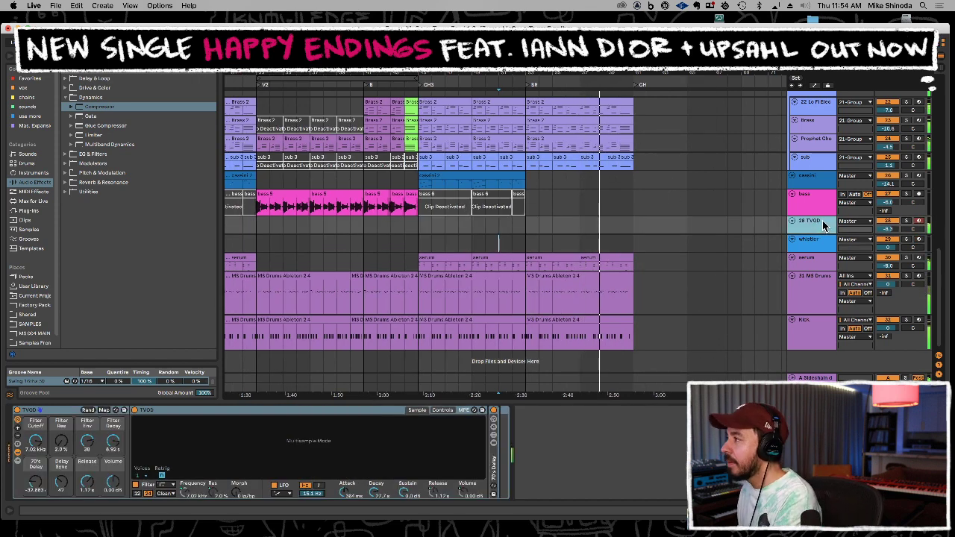
{"action": "left_click", "coordinate": [814, 240]}
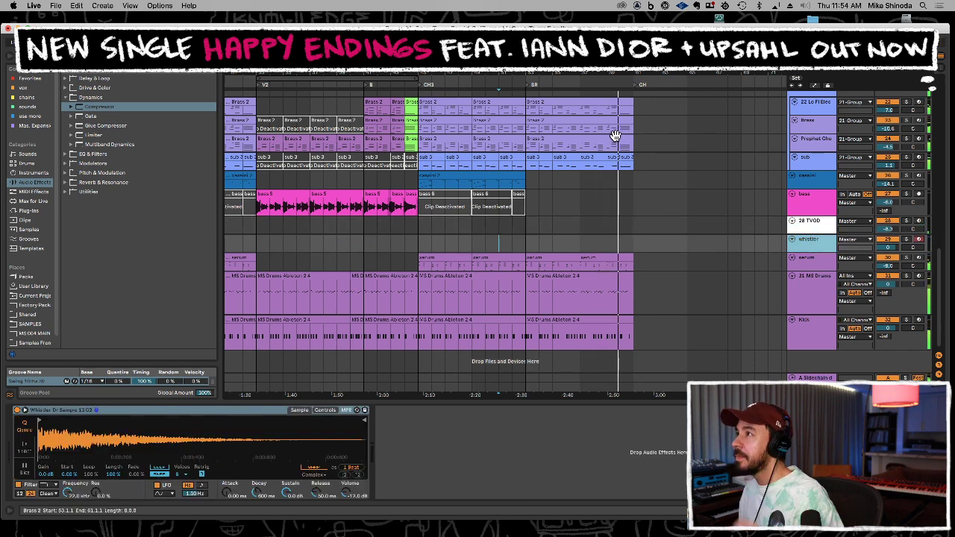
Open the end of the BR serum clip in the note editor and delete the C#3, A#2 and D#3 notes before the last chord
{"action": "scroll", "coordinate": [614, 137], "scroll_direction": "right", "scroll_amount": 3}
{"action": "key", "text": "space"}
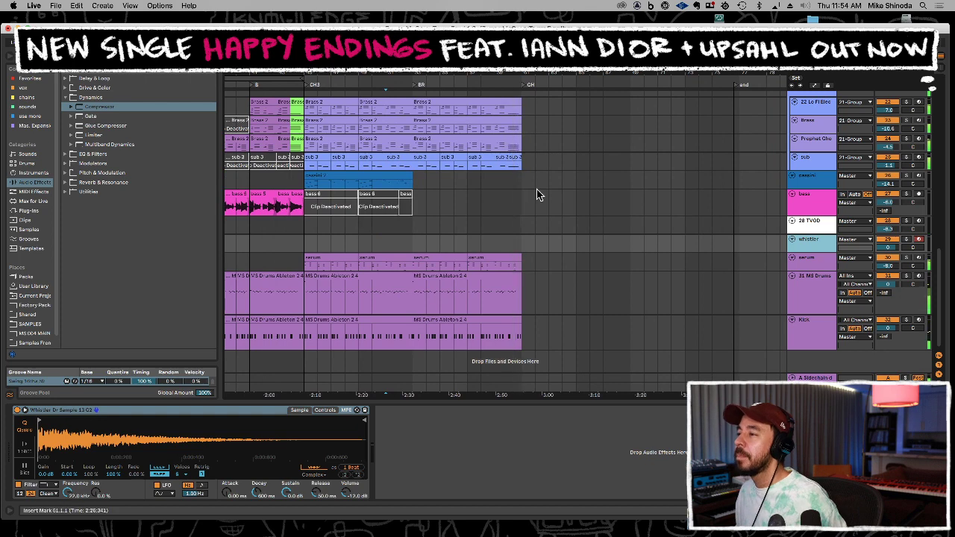
{"action": "left_click", "coordinate": [512, 260]}
{"action": "double_click", "coordinate": [512, 259]}
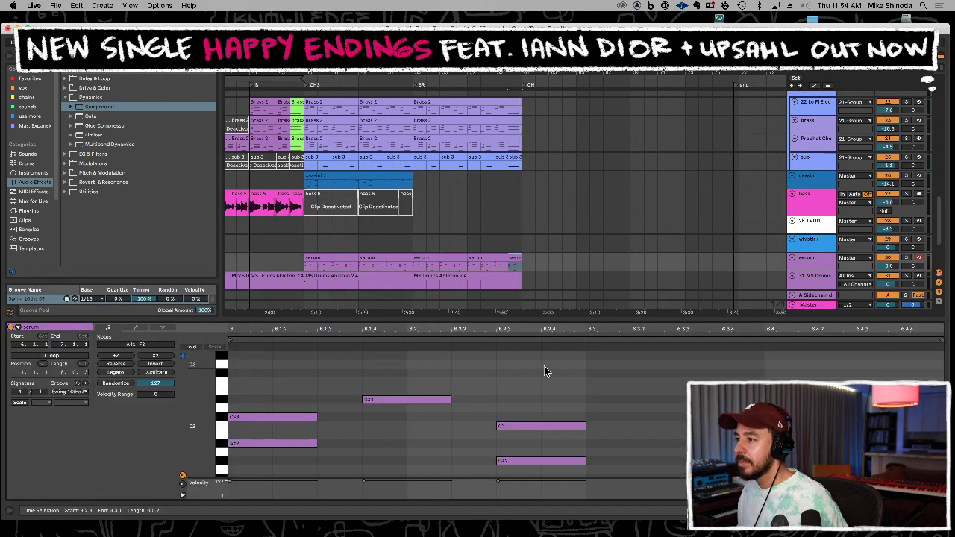
{"action": "left_click_drag", "start_coordinate": [427, 380], "coordinate": [255, 463]}
{"action": "key", "text": "Delete"}
Fold the serum clip's note view, delete the remaining notes before the last chord, and select the G#1, D#2, G#2 and C3 chord
{"action": "left_click_drag", "start_coordinate": [542, 405], "coordinate": [552, 479]}
{"action": "left_click", "coordinate": [554, 488]}
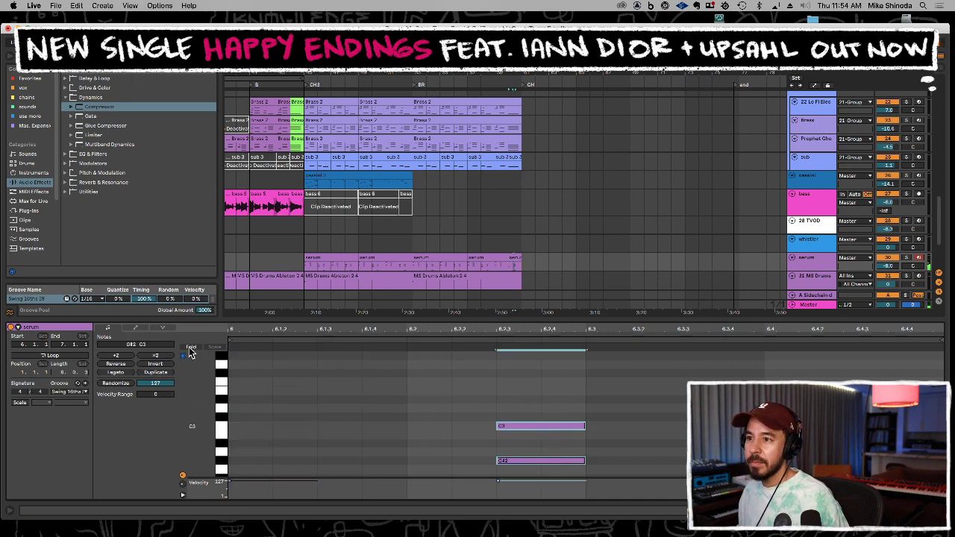
{"action": "left_click", "coordinate": [191, 347]}
{"action": "left_click_drag", "start_coordinate": [385, 408], "coordinate": [299, 471]}
{"action": "key", "text": "Delete"}
{"action": "left_click_drag", "start_coordinate": [506, 392], "coordinate": [531, 490]}
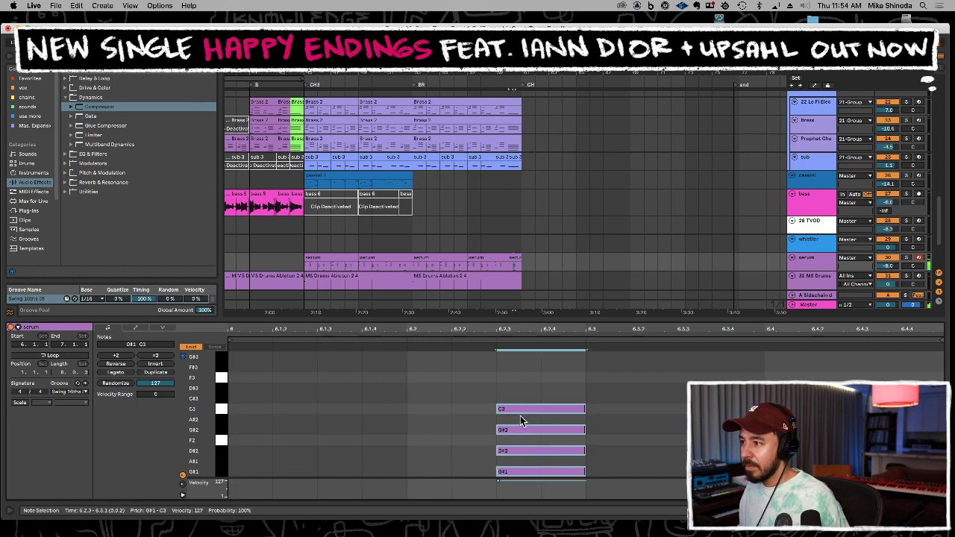
Move the serum clip's selected chord to its start at 6.1.1, lengthen the notes to three beats, and close the note editor
{"action": "key", "text": "Left"}
{"action": "key", "text": "Left"}
{"action": "key", "text": "Left"}
{"action": "key", "text": "Left"}
{"action": "key", "text": "Left"}
{"action": "key", "text": "Left"}
{"action": "key", "text": "Left"}
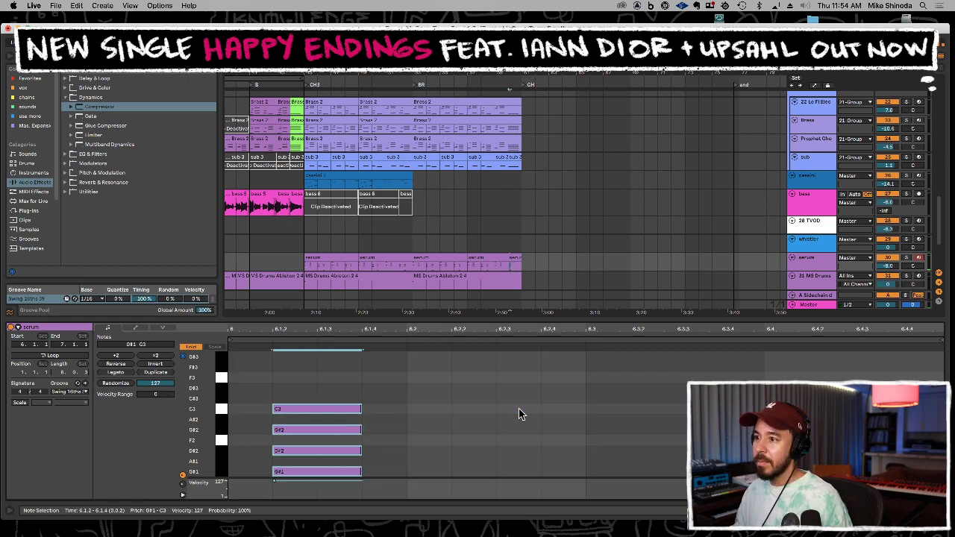
{"action": "key", "text": "Right"}
{"action": "key", "text": "space"}
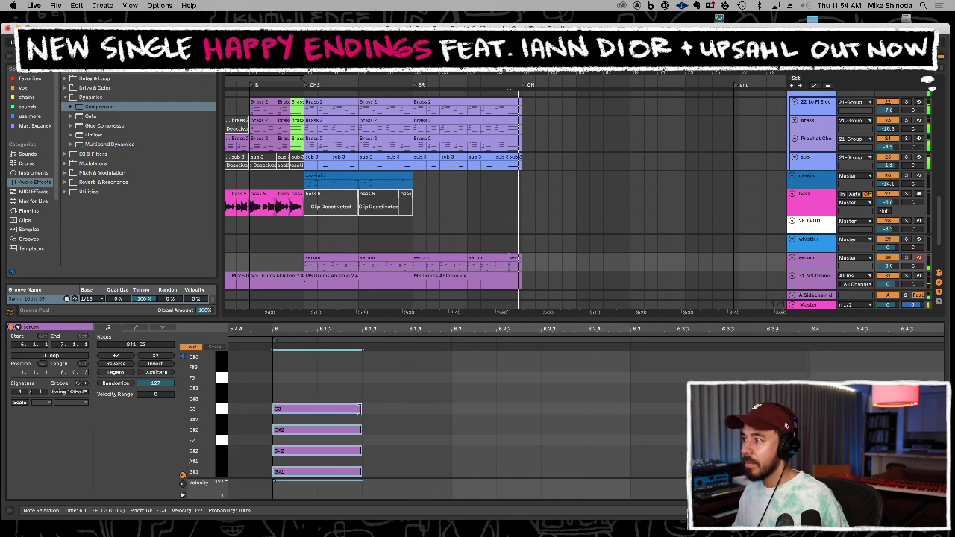
{"action": "left_click_drag", "start_coordinate": [360, 409], "coordinate": [721, 409]}
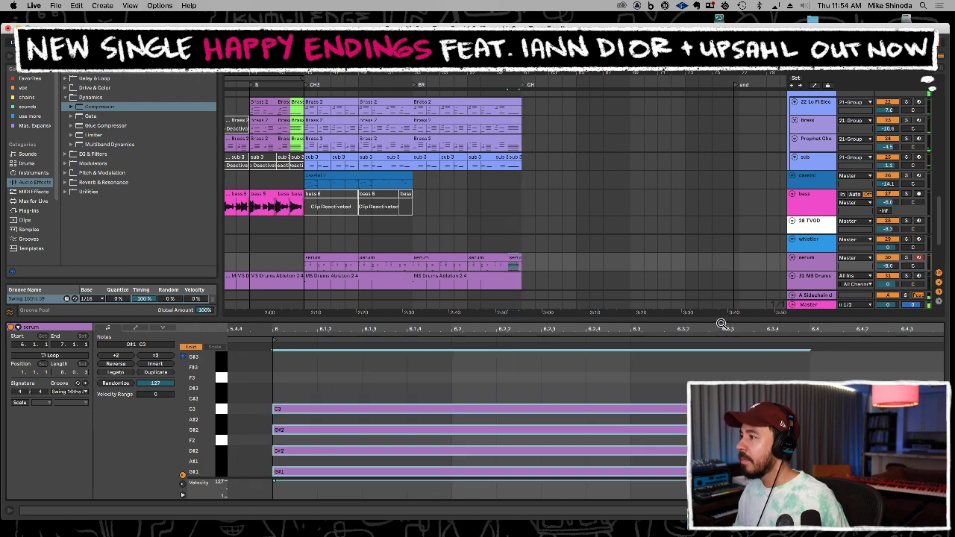
{"action": "key", "text": "super+alt+l"}
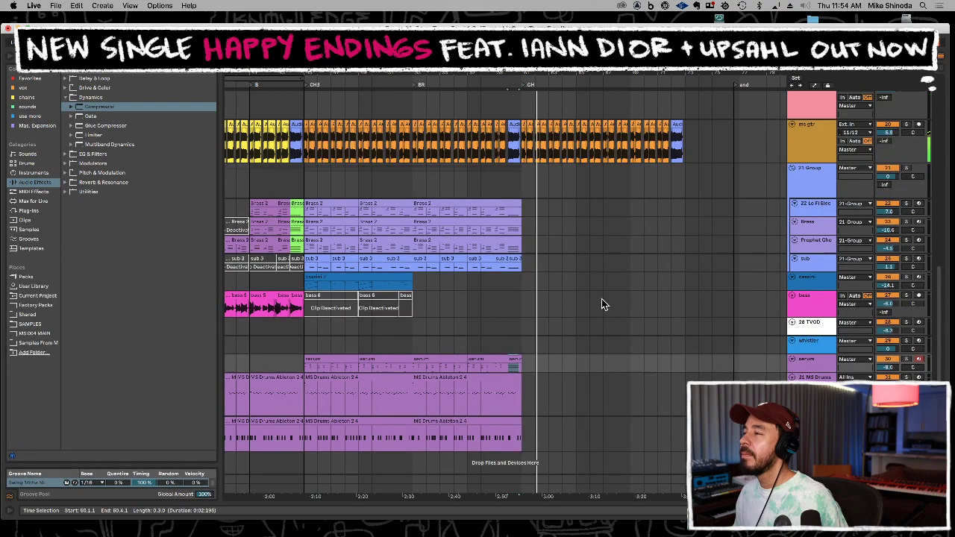
Copy the eight-bar CH3 clips on the synth group, bass, serum and MS Drums tracks to bar 65 in the last CH
{"action": "scroll", "coordinate": [601, 303], "scroll_direction": "up", "scroll_amount": 10}
{"action": "left_click", "coordinate": [597, 295]}
{"action": "scroll", "coordinate": [598, 295], "scroll_direction": "down", "scroll_amount": 10}
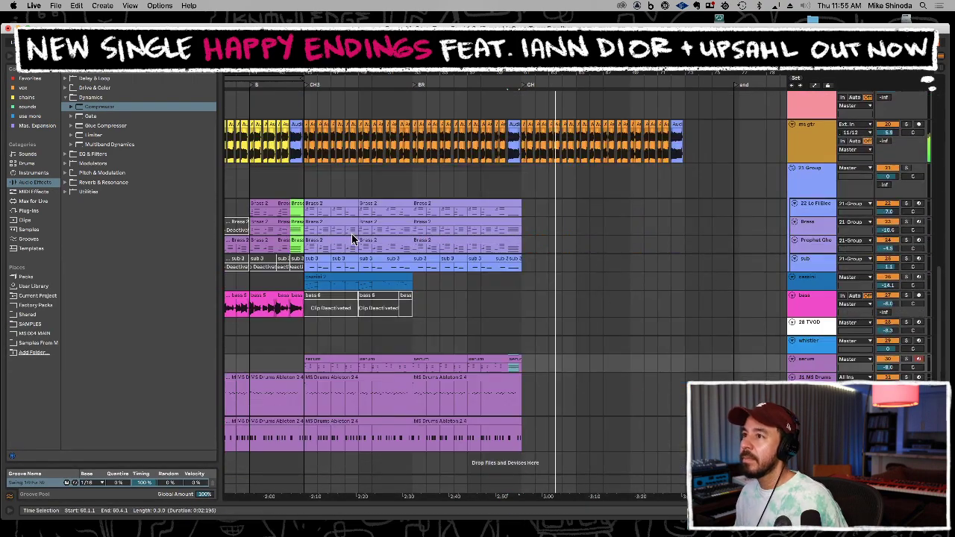
{"action": "left_click_drag", "start_coordinate": [322, 217], "coordinate": [416, 437]}
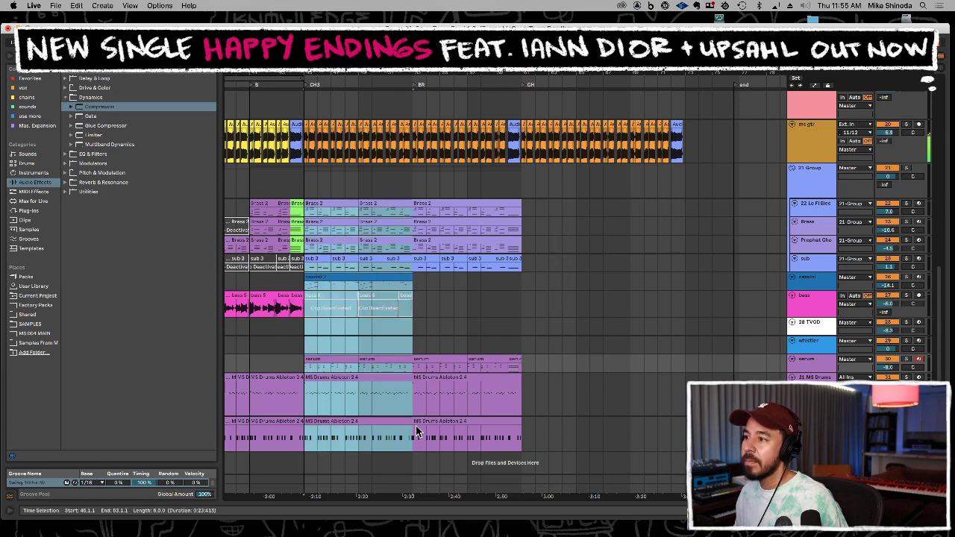
{"action": "left_click_drag", "start_coordinate": [577, 440], "coordinate": [605, 210]}
{"action": "key", "text": "super+v"}
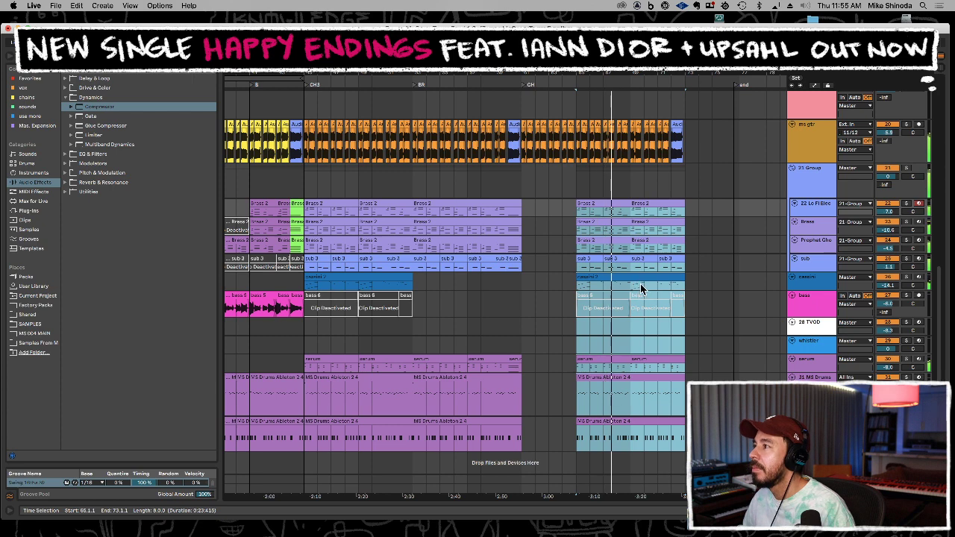
Show the whole song, place the insert marker at bar 1, and reduce the heights of the MS Drums lanes
{"action": "left_click_drag", "start_coordinate": [630, 290], "coordinate": [685, 288]}
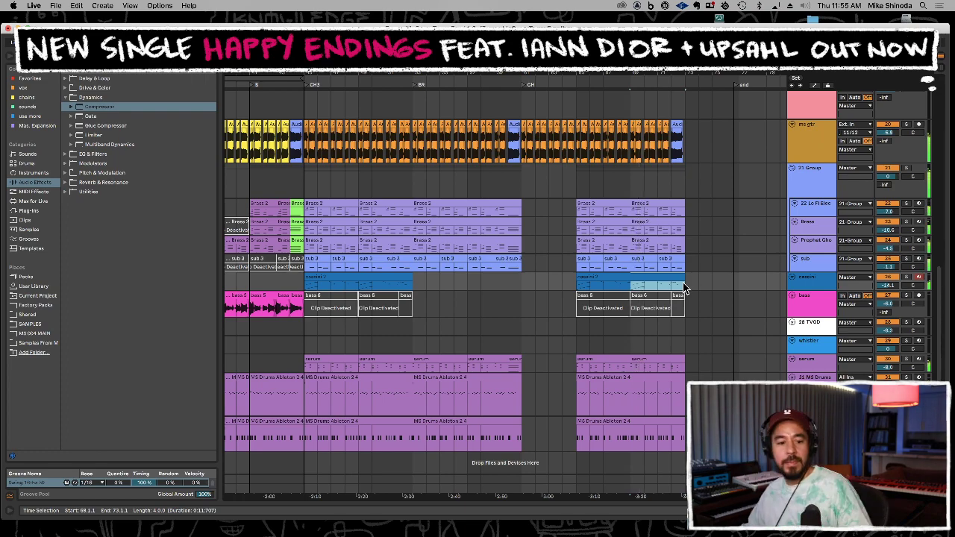
{"action": "left_click_drag", "start_coordinate": [497, 73], "coordinate": [624, 73]}
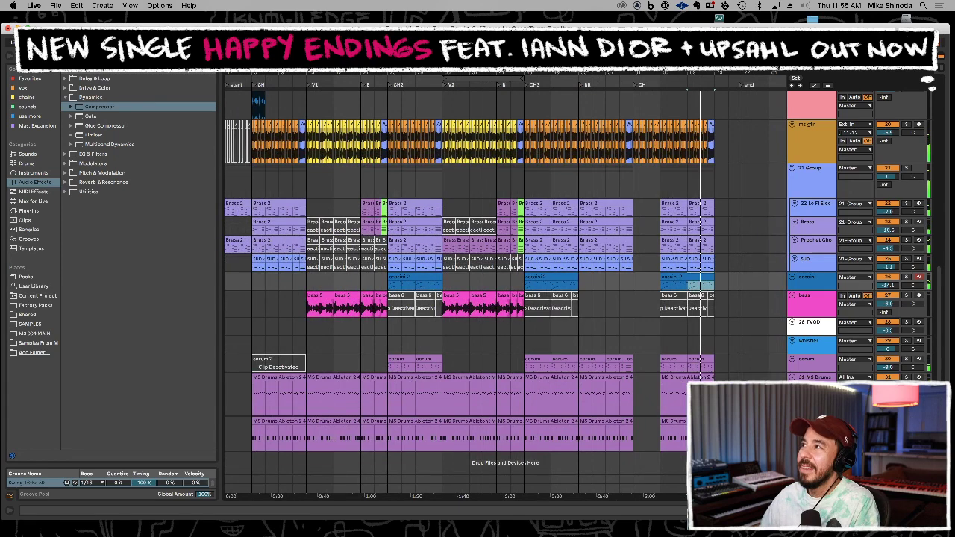
{"action": "left_click", "coordinate": [230, 113]}
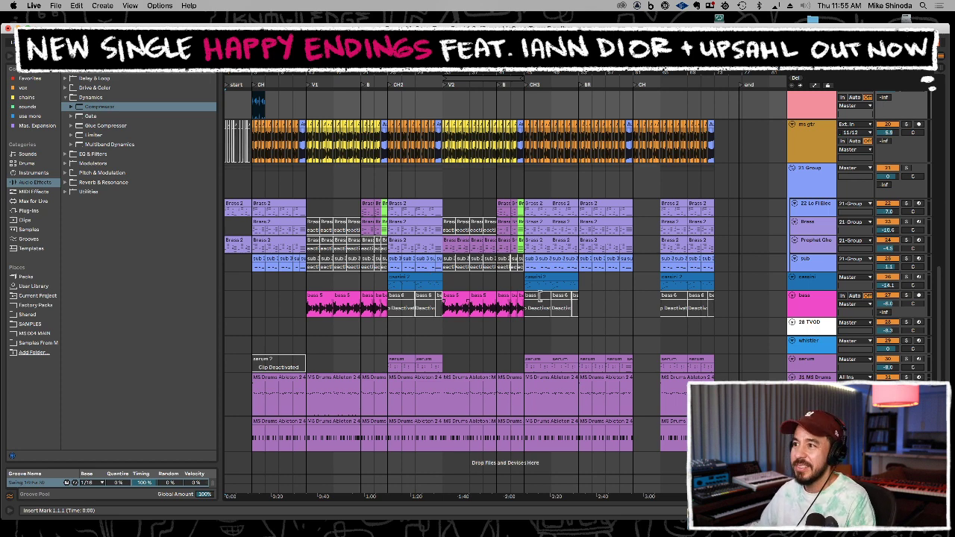
{"action": "left_click_drag", "start_coordinate": [812, 416], "coordinate": [812, 400]}
{"action": "left_click_drag", "start_coordinate": [812, 435], "coordinate": [812, 426]}
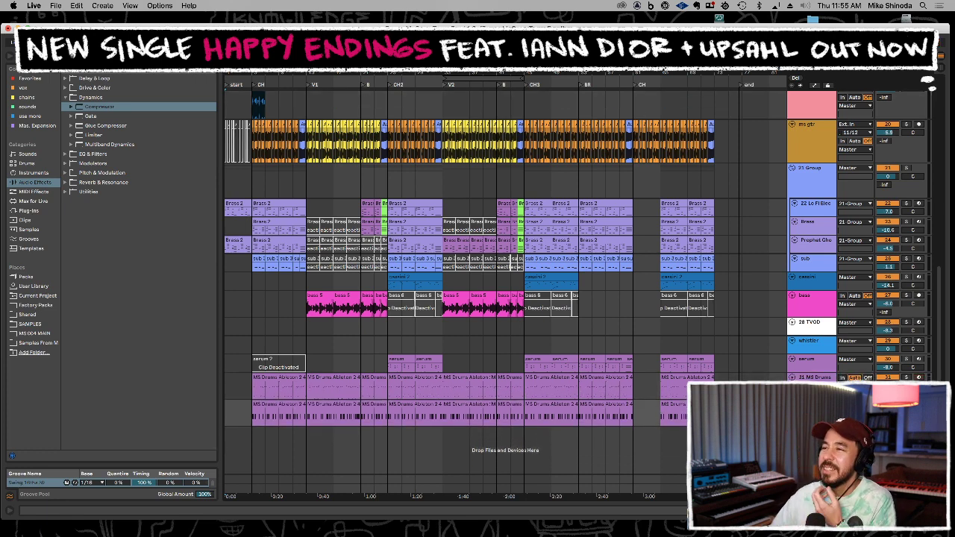
Move the Wild Vinyl clip from the first CH to CH2, repeat it through bar 33, and set the track's volume to -13.1 dB
{"action": "scroll", "coordinate": [402, 185], "scroll_direction": "up", "scroll_amount": 5}
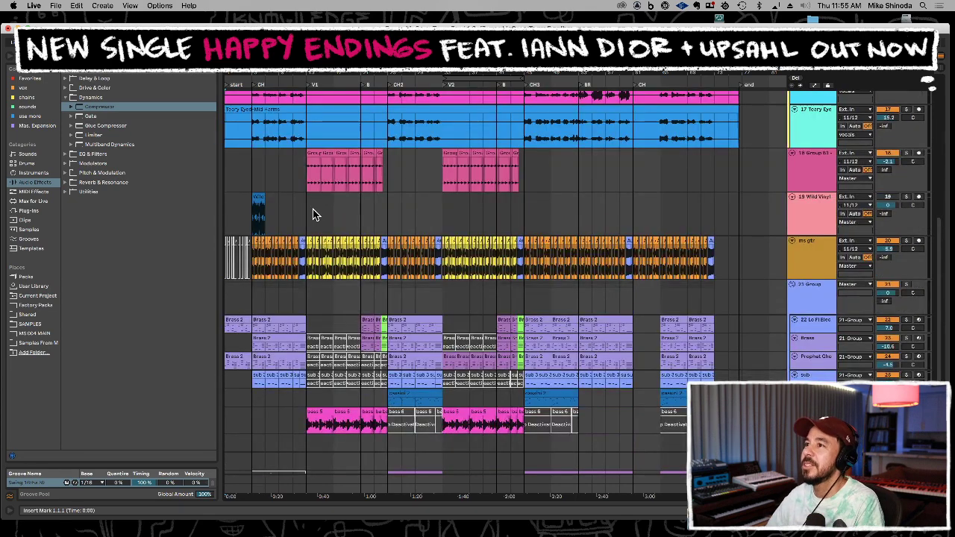
{"action": "left_click", "coordinate": [257, 196]}
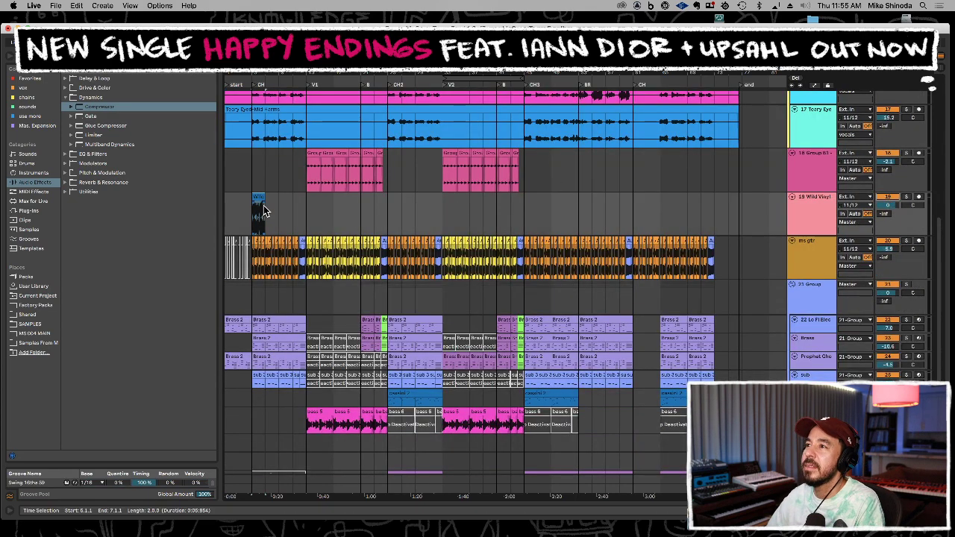
{"action": "key", "text": "super+z"}
{"action": "left_click", "coordinate": [385, 218]}
{"action": "key", "text": "super+v"}
{"action": "key", "text": "super+d"}
{"action": "key", "text": "super+d"}
{"action": "key", "text": "super+d"}
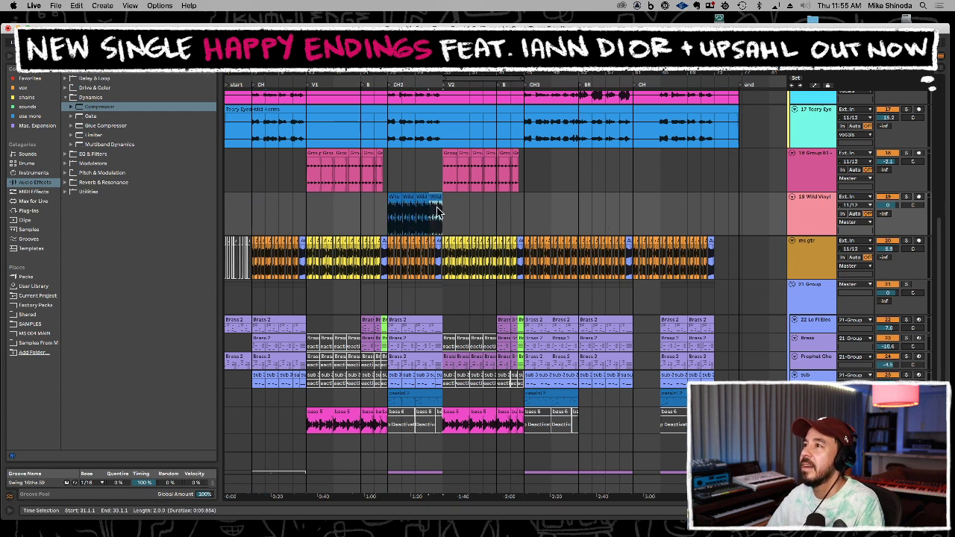
{"action": "left_click", "coordinate": [380, 218]}
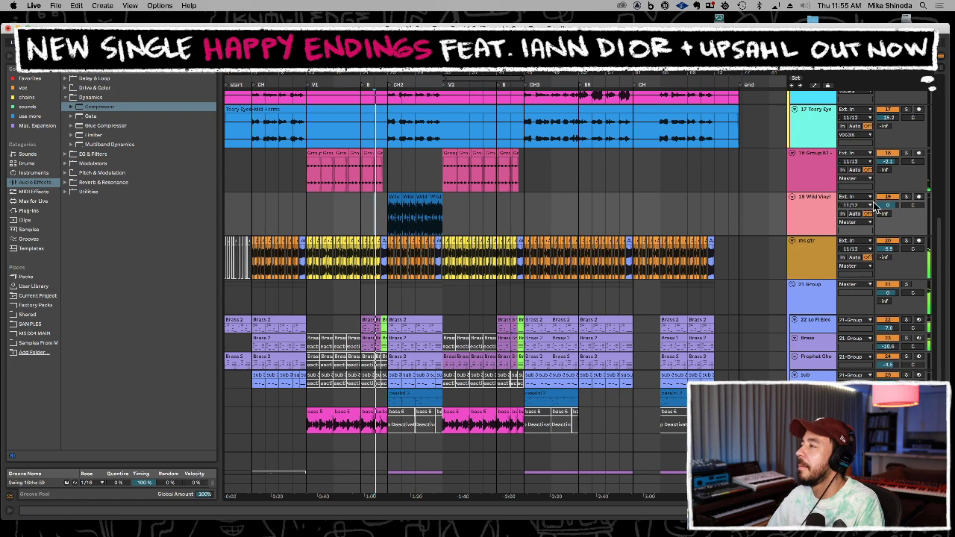
{"action": "mouse_move", "coordinate": [888, 204]}
{"action": "left_mouse_down"}
{"action": "mouse_move", "coordinate": [888, 247]}
{"action": "mouse_move", "coordinate": [888, 234]}
{"action": "left_mouse_up"}
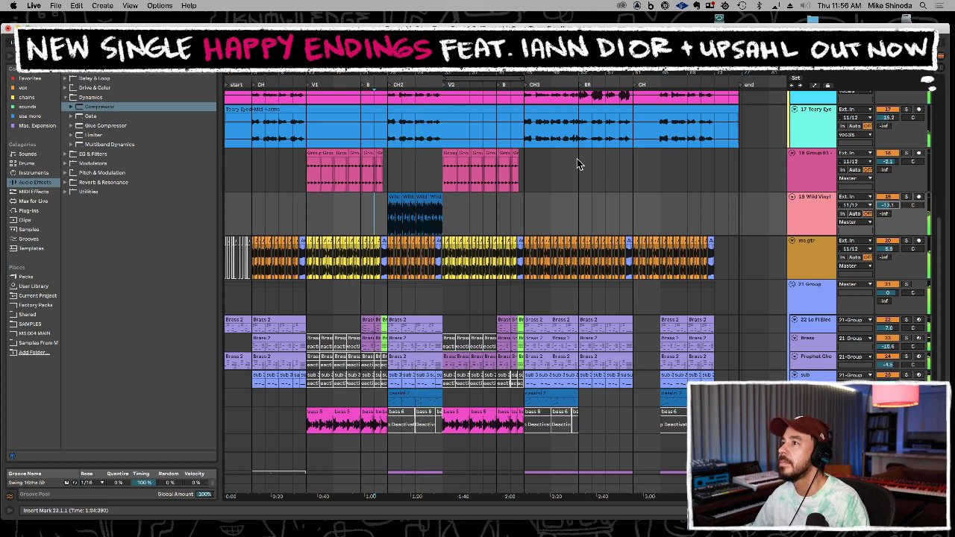
Copy CH2's four Wild Vinyl clips across CH3 and BR, and to bar 65 in the last CH
{"action": "left_click", "coordinate": [395, 218]}
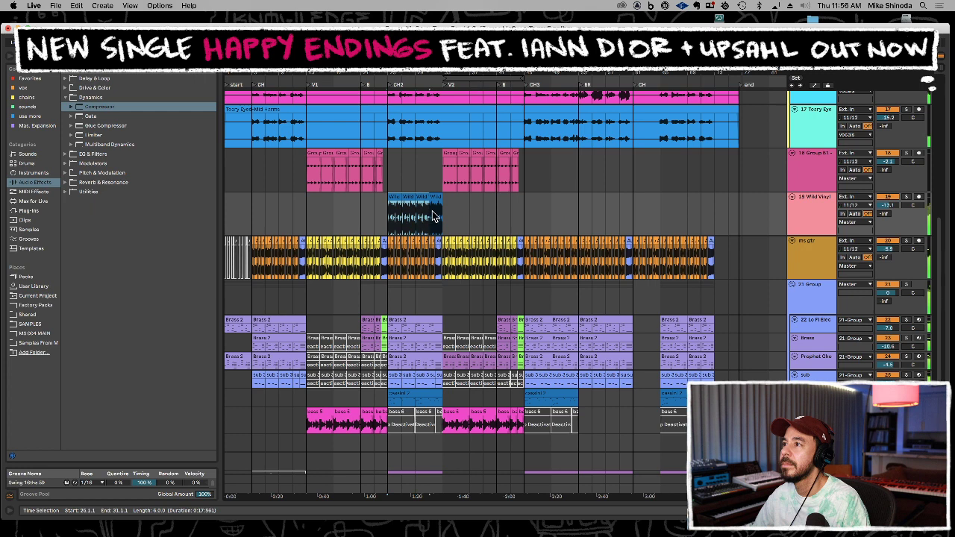
{"action": "left_click", "coordinate": [525, 216]}
{"action": "key", "text": "super+v"}
{"action": "key", "text": "super+v"}
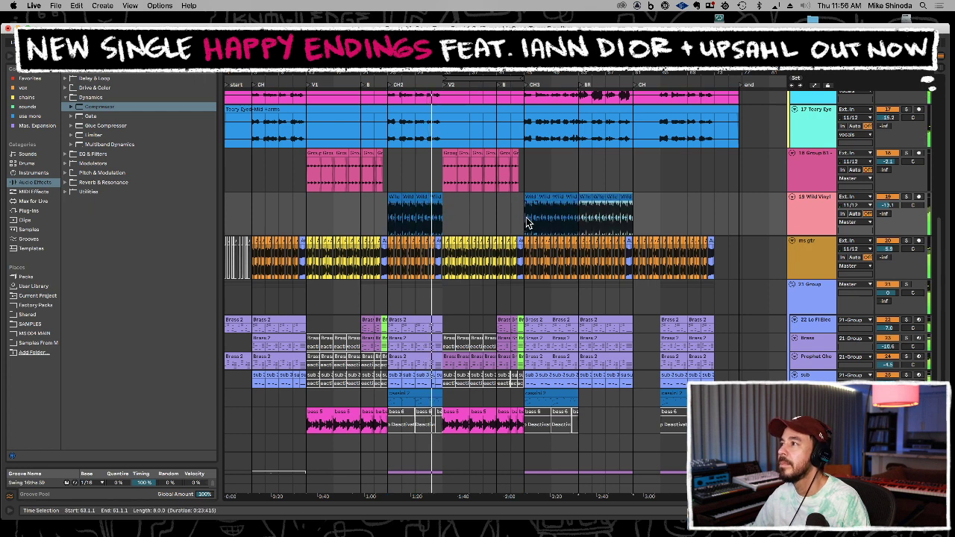
{"action": "left_click", "coordinate": [662, 217]}
{"action": "key", "text": "super+v"}
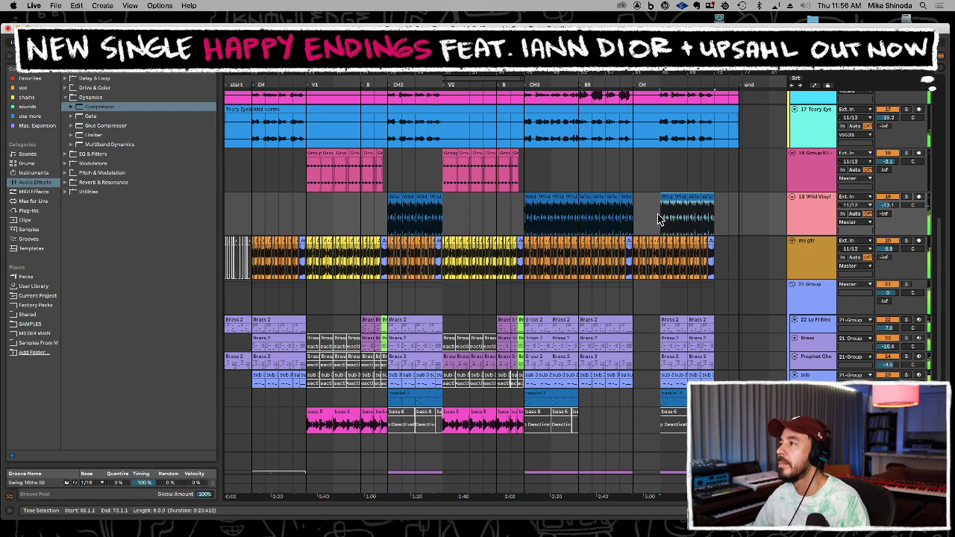
Copy the one-bar serum ending clip from bar 60 in BR to bar 32 at the end of CH2
{"action": "scroll", "coordinate": [449, 209], "scroll_direction": "down", "scroll_amount": 5}
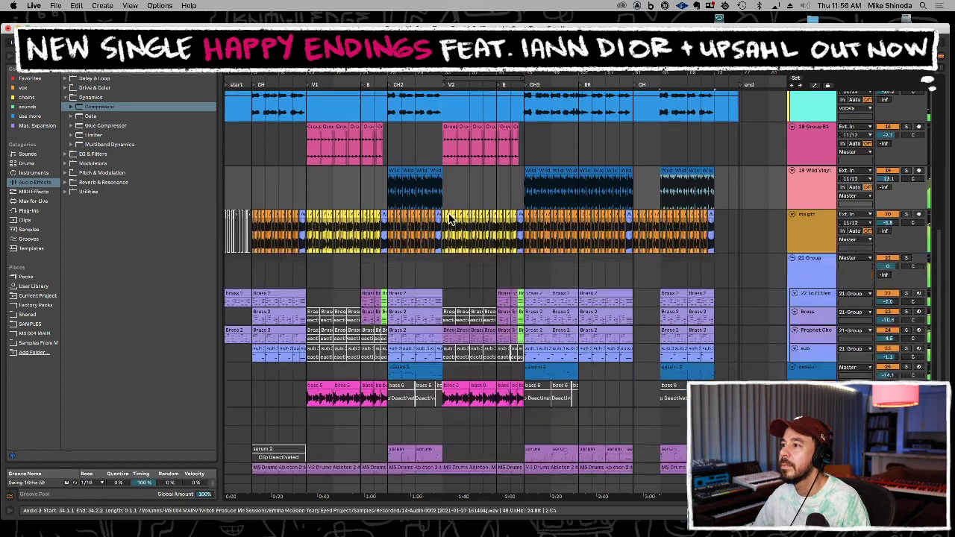
{"action": "left_click_drag", "start_coordinate": [432, 75], "coordinate": [343, 75]}
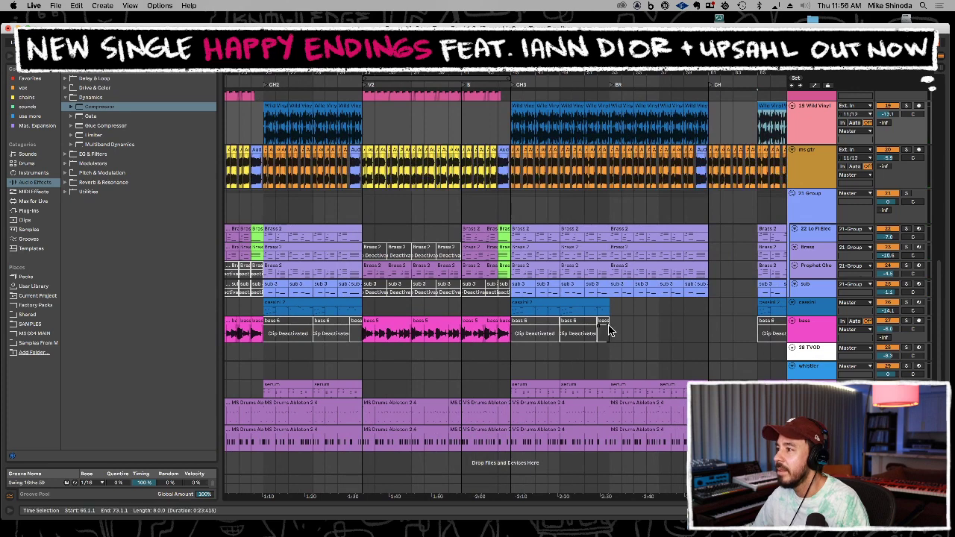
{"action": "key", "text": "super+z"}
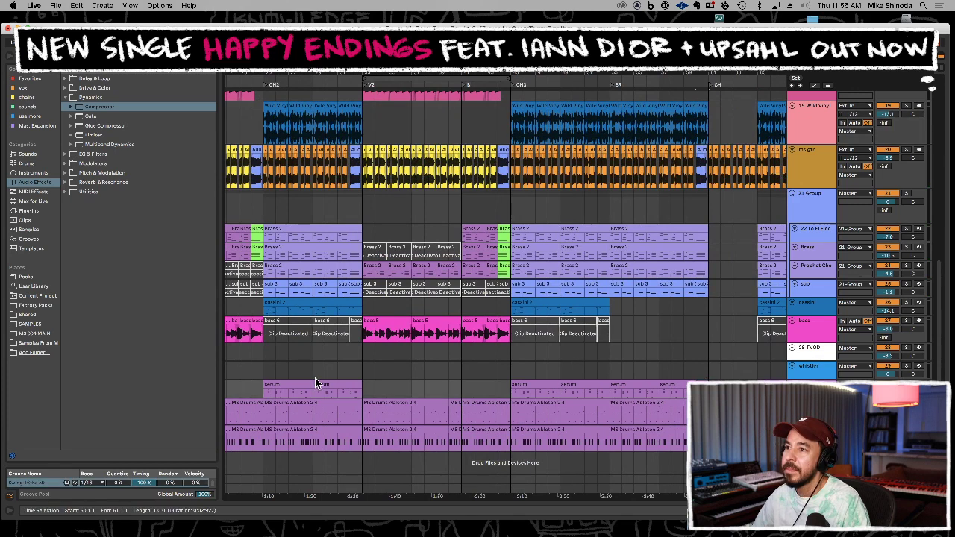
{"action": "left_click", "coordinate": [350, 393]}
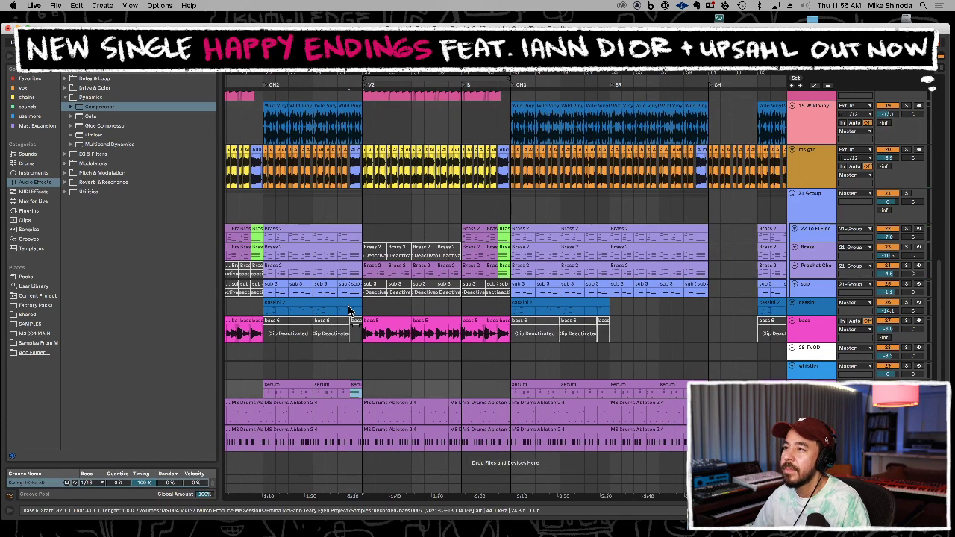
Copy the synth group's bar-long ending clips before CH2 to bar 32 at the end of CH2, and activate them all
{"action": "left_click_drag", "start_coordinate": [251, 234], "coordinate": [269, 290]}
{"action": "key", "text": "super+c"}
{"action": "left_click_drag", "start_coordinate": [351, 237], "coordinate": [358, 298]}
{"action": "key", "text": "0"}
{"action": "key", "text": "0"}
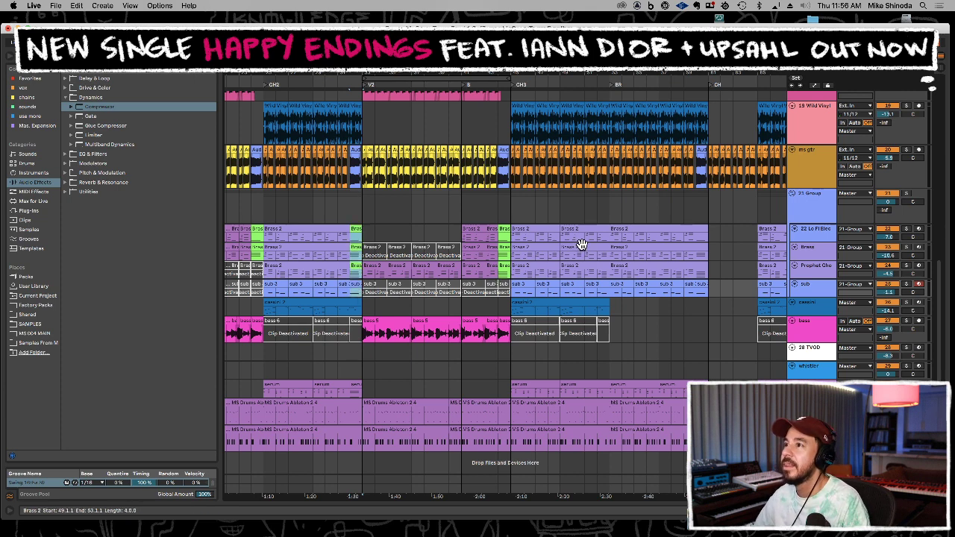
Paste the synth group's ending clips over bar 72 at the end of the last CH
{"action": "scroll", "coordinate": [716, 93], "scroll_direction": "right", "scroll_amount": 10}
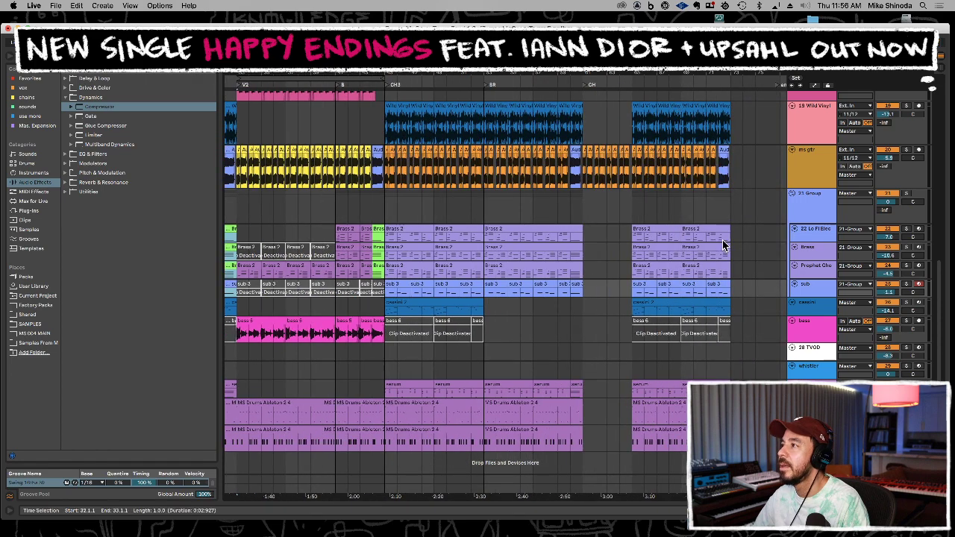
{"action": "mouse_move", "coordinate": [720, 236]}
{"action": "left_mouse_down"}
{"action": "mouse_move", "coordinate": [749, 297]}
{"action": "mouse_move", "coordinate": [714, 256]}
{"action": "mouse_move", "coordinate": [718, 234]}
{"action": "left_mouse_up"}
{"action": "key", "text": "super+v"}
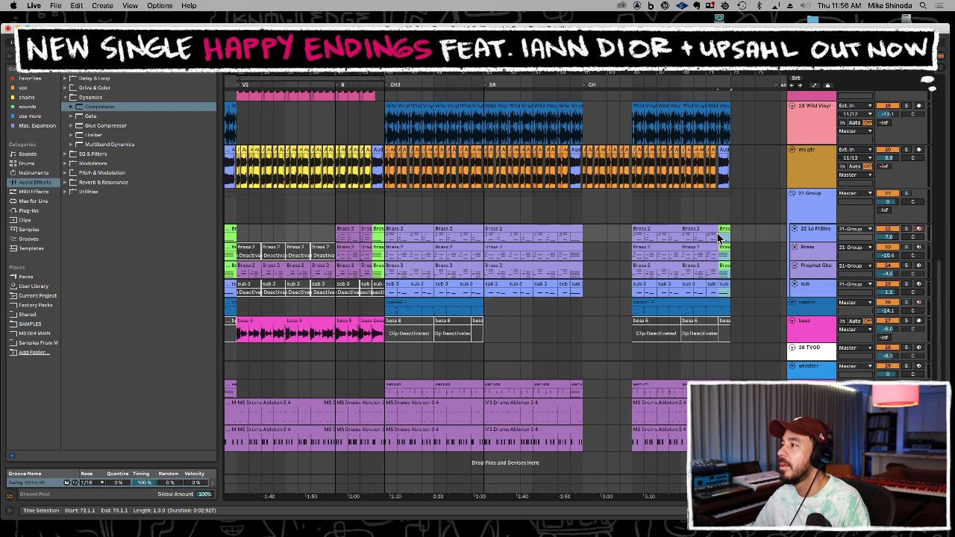
Recolor the serum ending clip at bar 60 yellow-green and copy it to the ends of the last CH and CH2
{"action": "right_click", "coordinate": [576, 387]}
{"action": "left_click", "coordinate": [618, 352]}
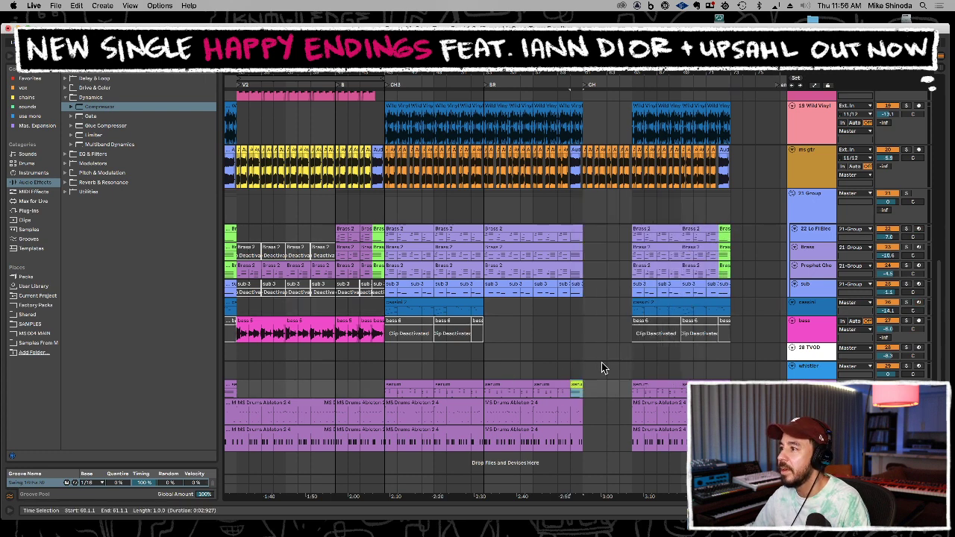
{"action": "left_click", "coordinate": [724, 388]}
{"action": "key", "text": "super+v"}
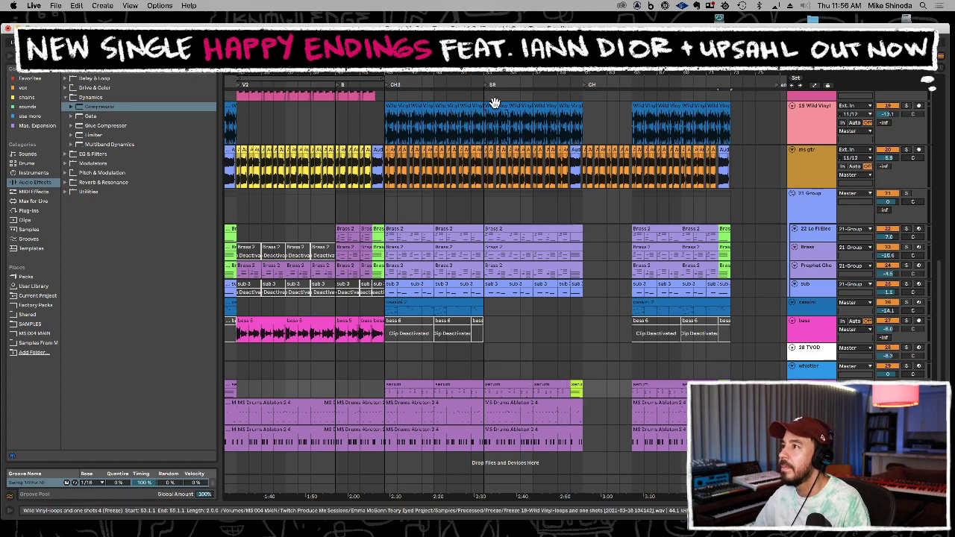
{"action": "scroll", "coordinate": [360, 262], "scroll_direction": "left", "scroll_amount": 5}
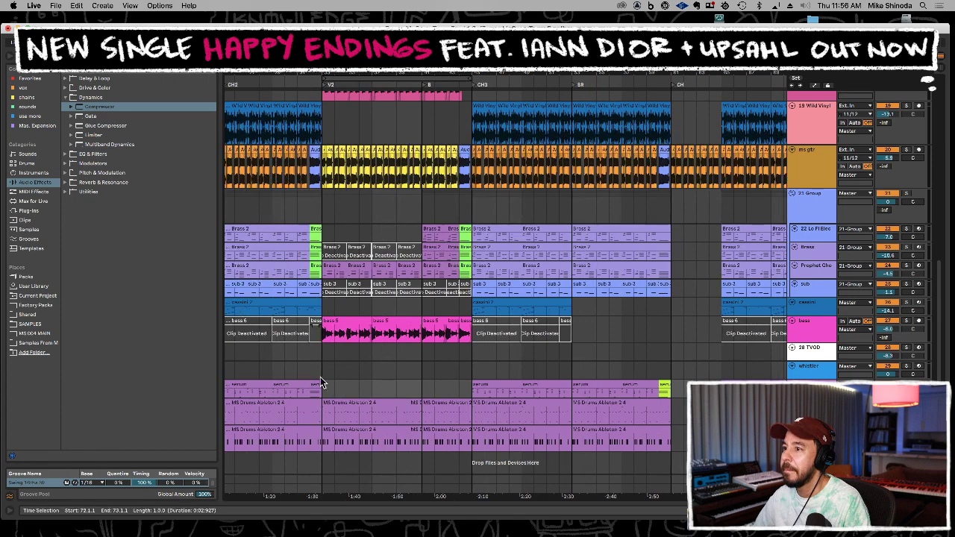
{"action": "left_click", "coordinate": [311, 390]}
{"action": "key", "text": "super+v"}
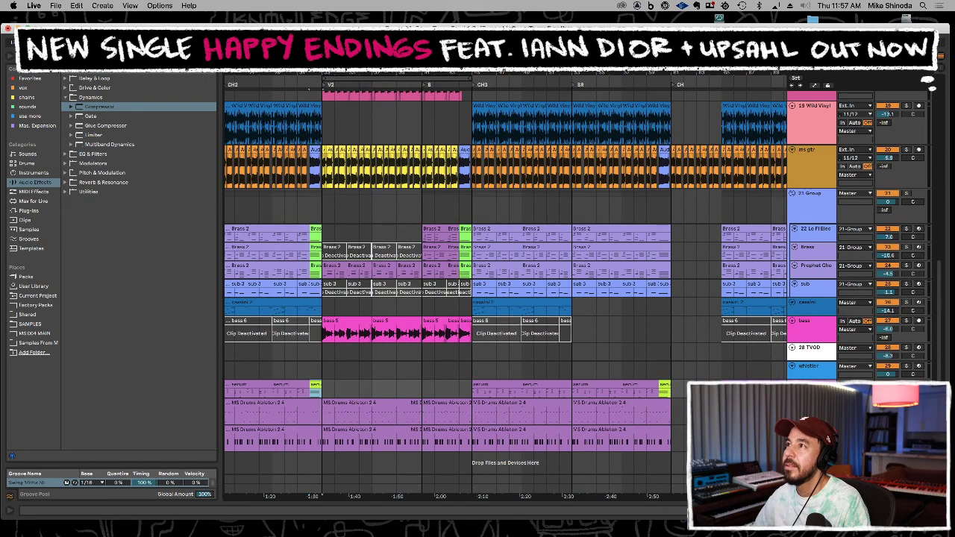
Replace the deactivated serum clip in the first CH with CH2's serum clips from bar 5, and play the section
{"action": "left_click_drag", "start_coordinate": [310, 73], "coordinate": [327, 40]}
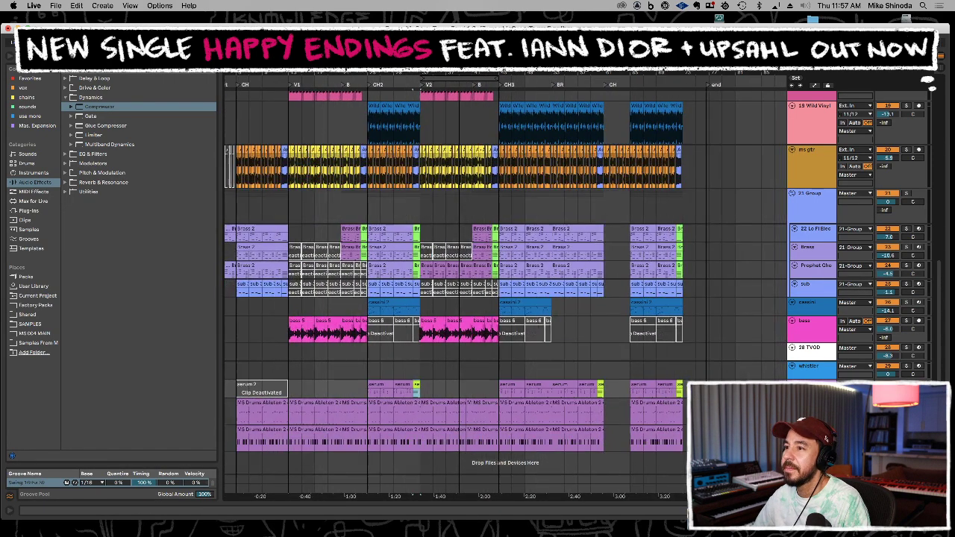
{"action": "left_click", "coordinate": [373, 393]}
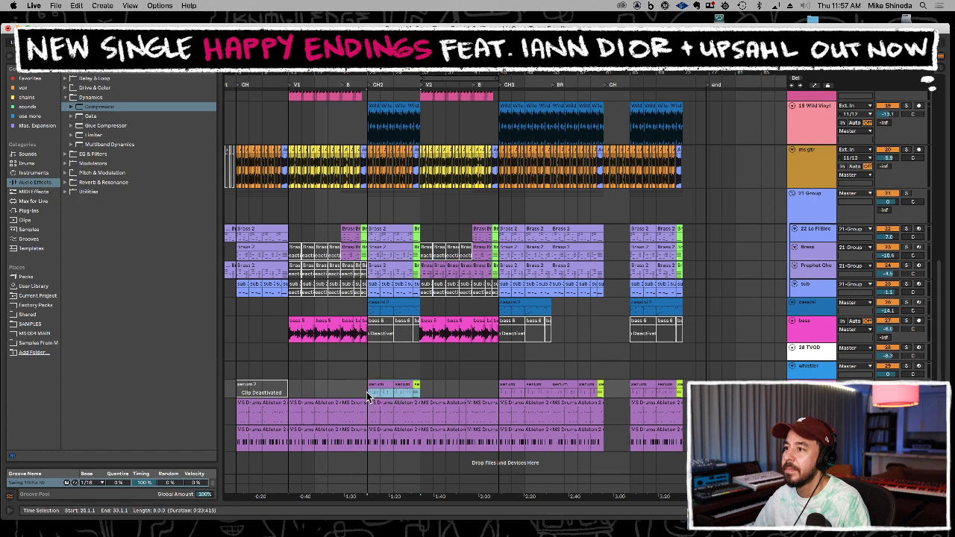
{"action": "left_click_drag", "start_coordinate": [234, 394], "coordinate": [235, 394]}
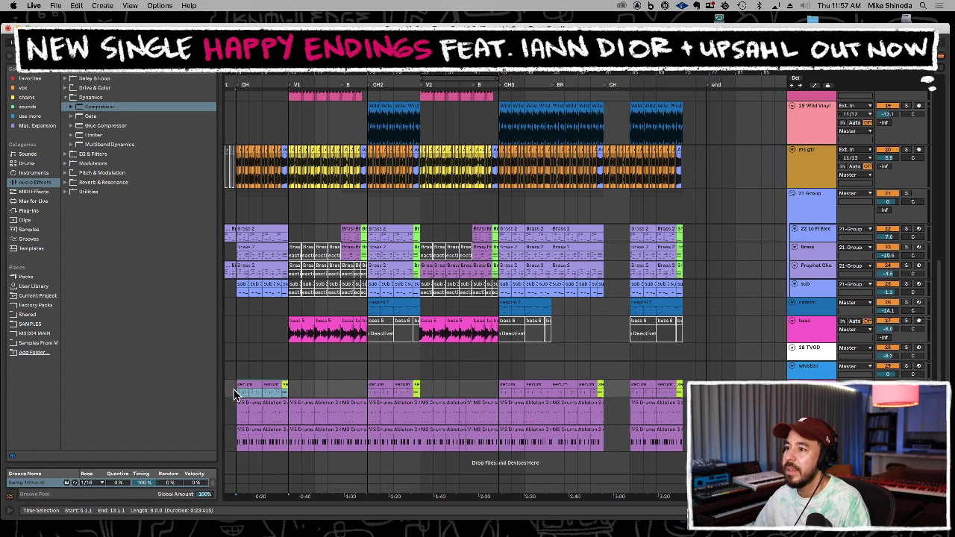
{"action": "left_click", "coordinate": [238, 348]}
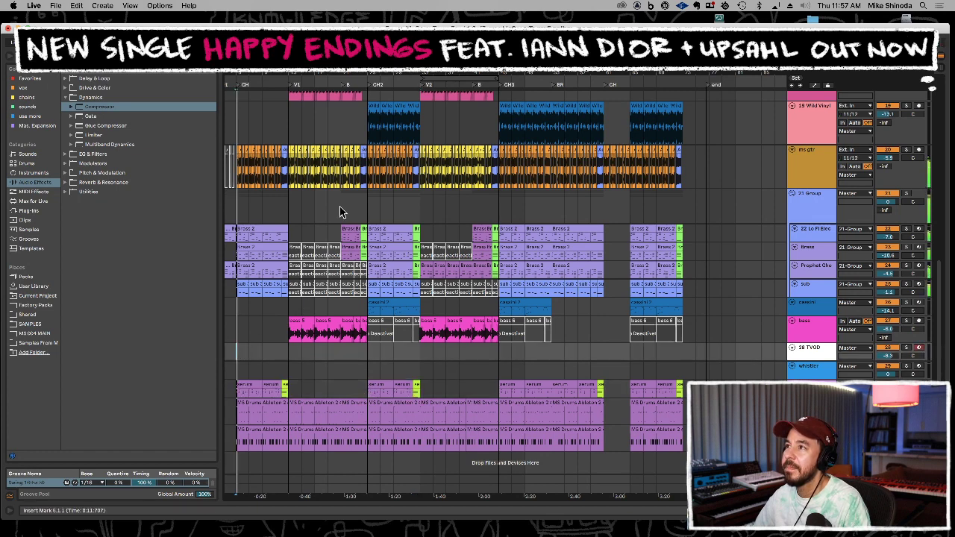
{"action": "left_click_drag", "start_coordinate": [386, 76], "coordinate": [354, 59]}
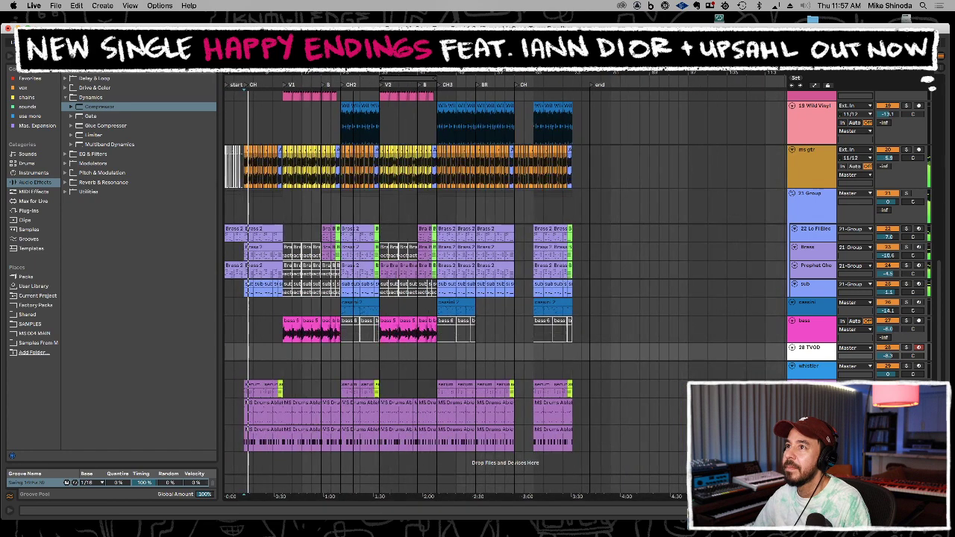
Activate the ms gtr clips in the four bars before the first CH and delete the first CH's serum clips
{"action": "left_click", "coordinate": [228, 134]}
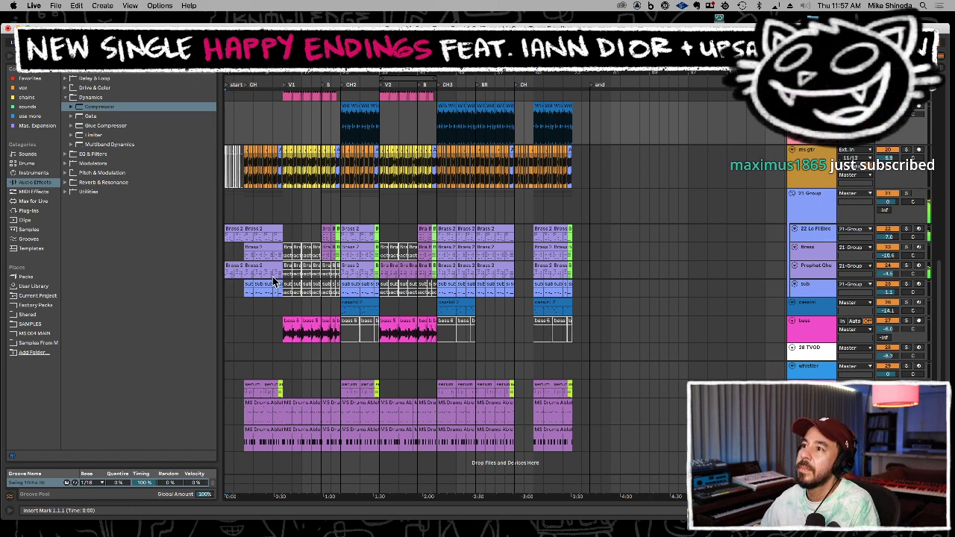
{"action": "left_click", "coordinate": [241, 168]}
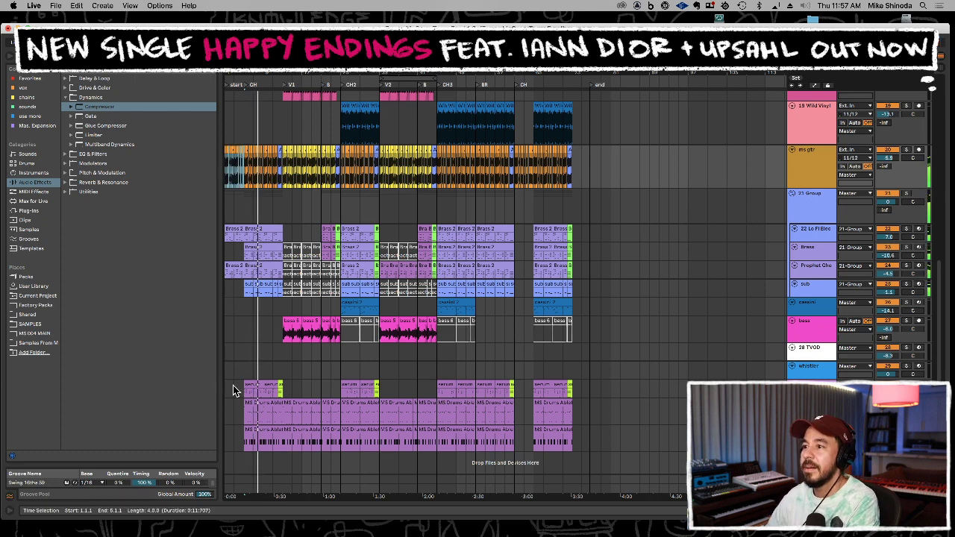
{"action": "left_click_drag", "start_coordinate": [234, 389], "coordinate": [321, 395]}
{"action": "key", "text": "Delete"}
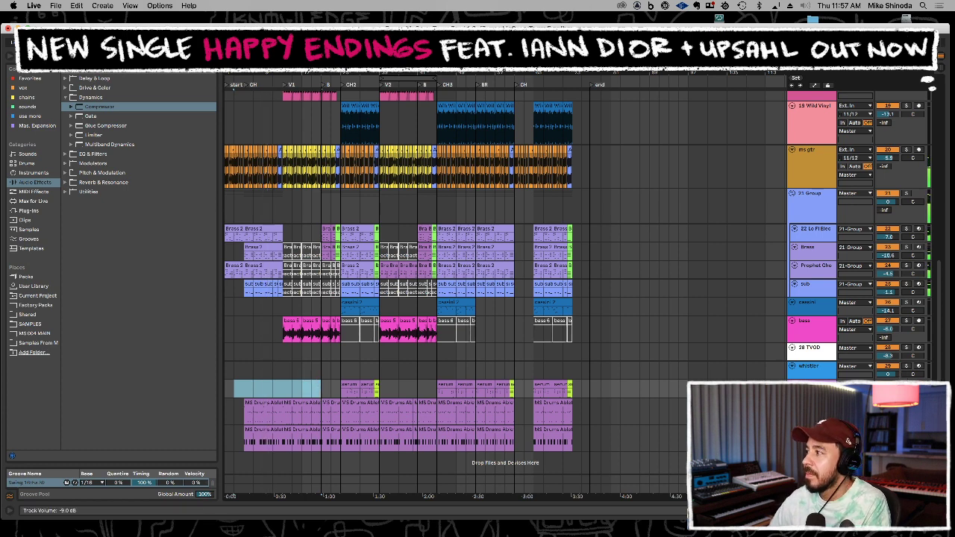
Set the serum track's volume to -12.0 dB and lower the bass track's volume slightly
{"action": "left_click", "coordinate": [887, 392]}
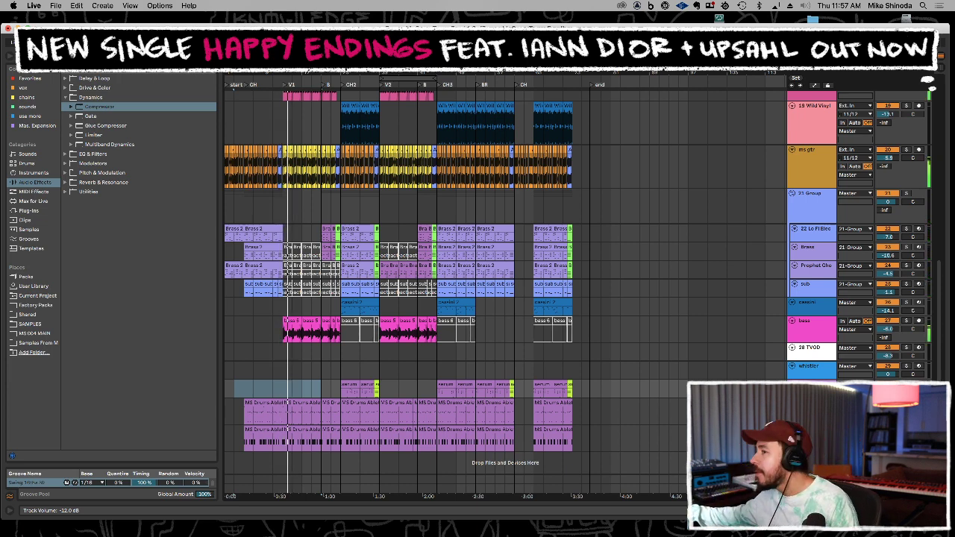
{"action": "left_click_drag", "start_coordinate": [888, 329], "coordinate": [888, 337]}
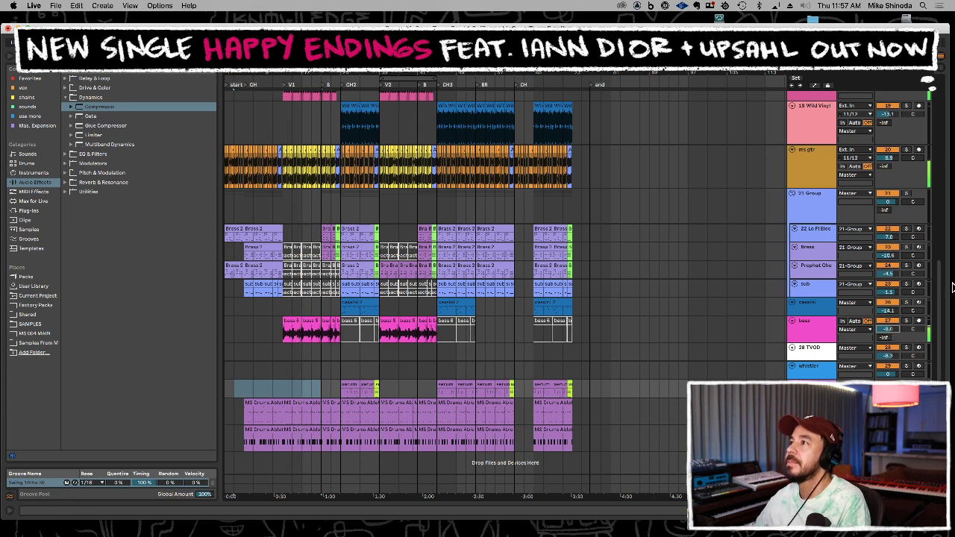
{"action": "scroll", "coordinate": [834, 225], "scroll_direction": "up", "scroll_amount": 5}
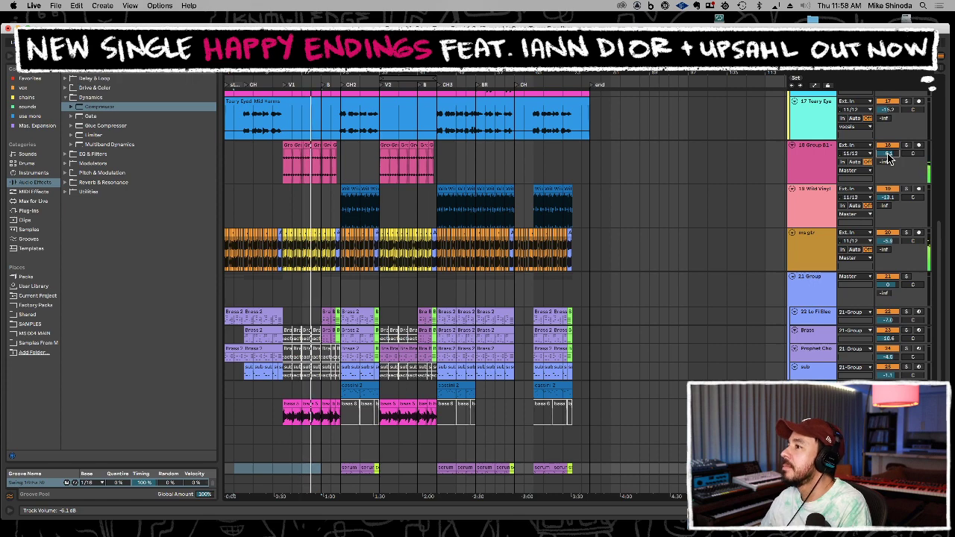
{"action": "scroll", "coordinate": [719, 349], "scroll_direction": "down", "scroll_amount": 5}
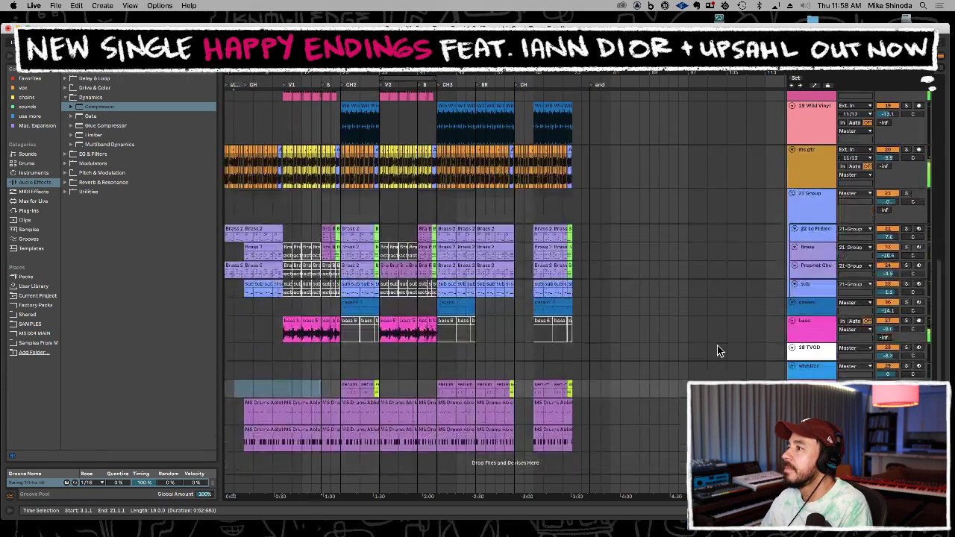
Add a Glue Compressor to the master track
{"action": "key", "text": "space"}
{"action": "key", "text": "Tab"}
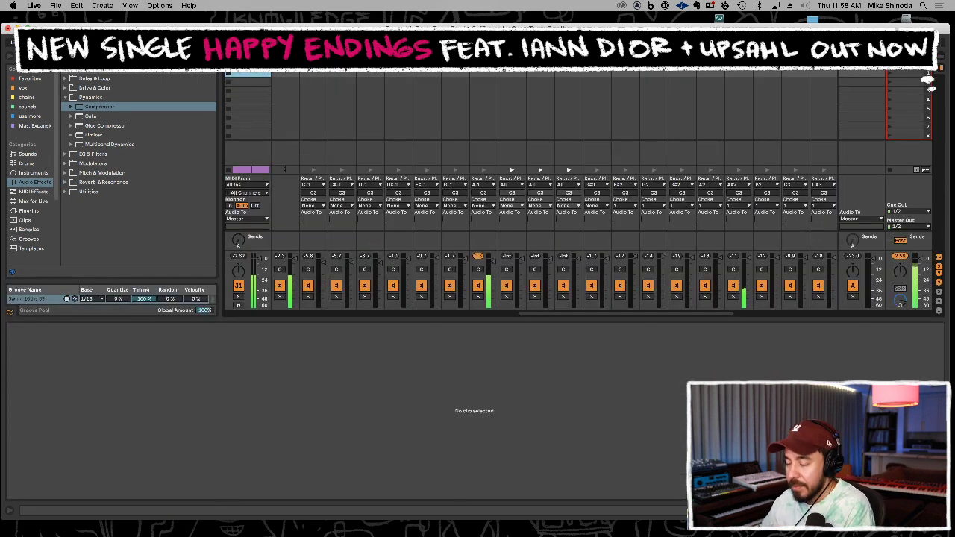
{"action": "left_click_drag", "start_coordinate": [875, 260], "coordinate": [874, 260]}
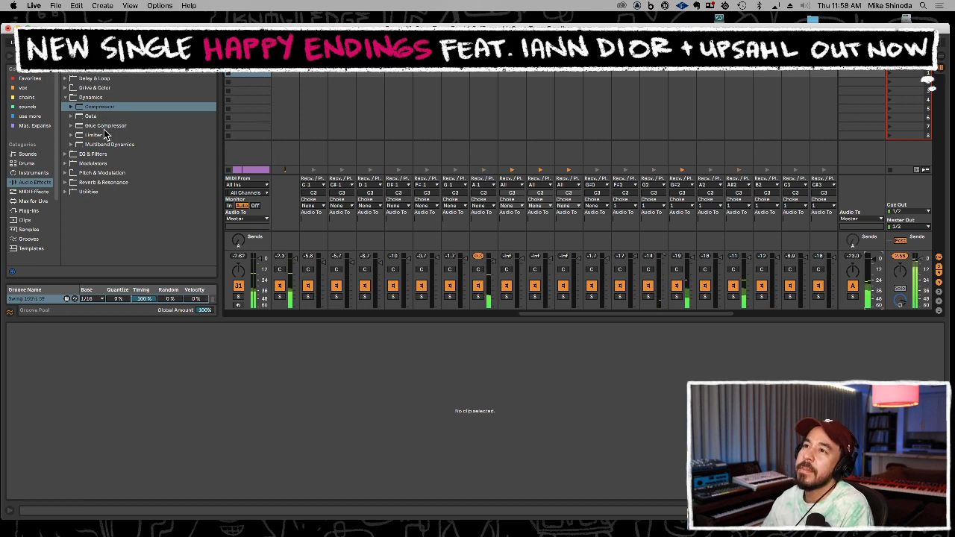
{"action": "left_click_drag", "start_coordinate": [81, 125], "coordinate": [912, 73]}
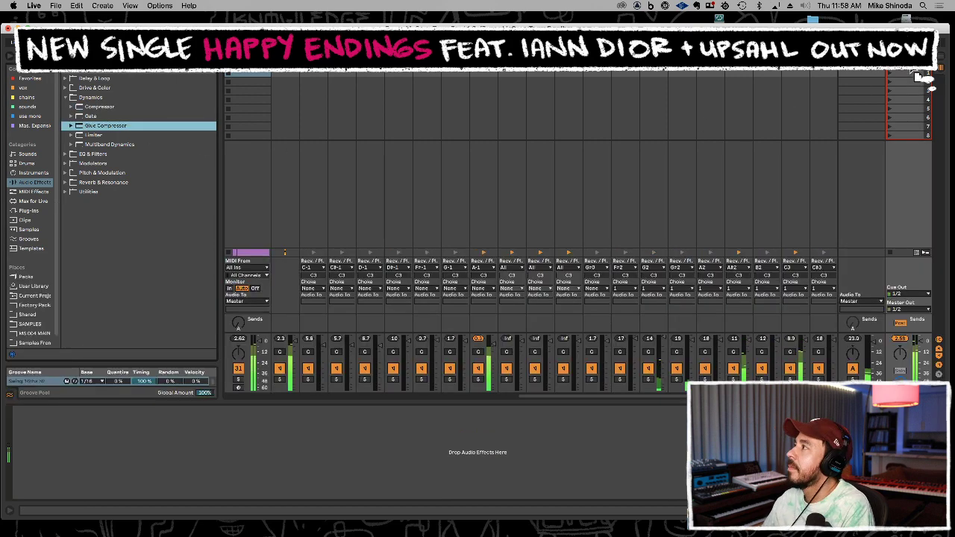
{"action": "left_click_drag", "start_coordinate": [342, 349], "coordinate": [198, 400]}
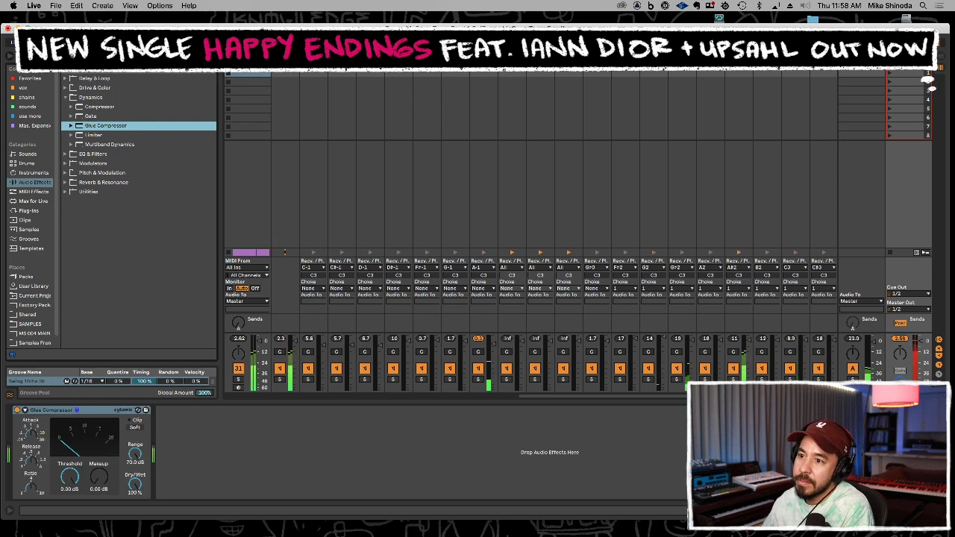
Set the master Glue Compressor's threshold to -7.30 dB and makeup gain to 1.43 dB, and return to the arrangement
{"action": "left_click_drag", "start_coordinate": [65, 478], "coordinate": [65, 489]}
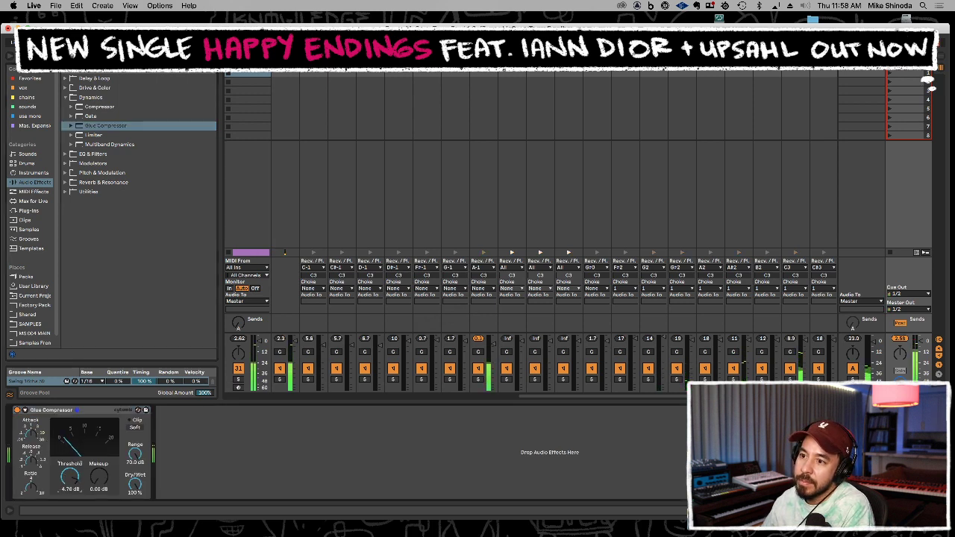
{"action": "left_click_drag", "start_coordinate": [77, 480], "coordinate": [104, 472]}
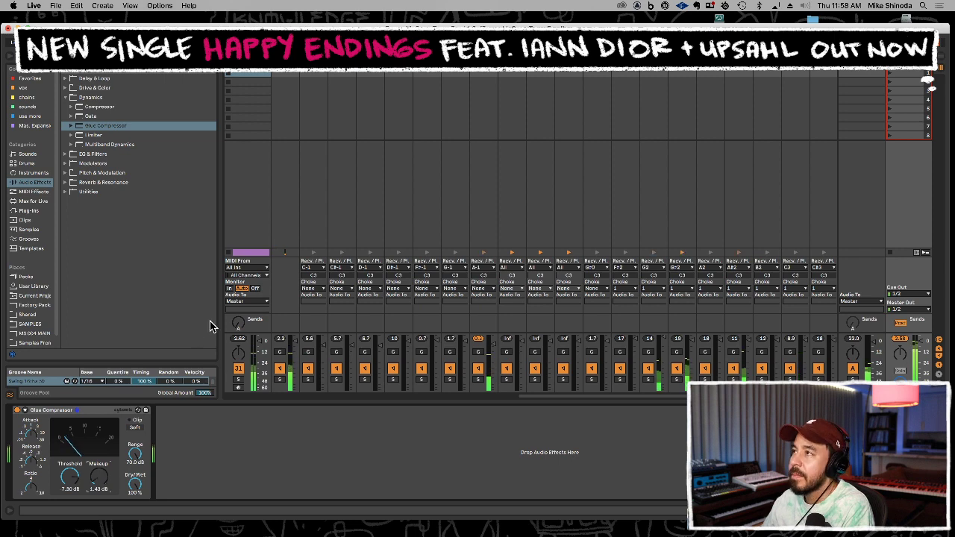
{"action": "key", "text": "Tab"}
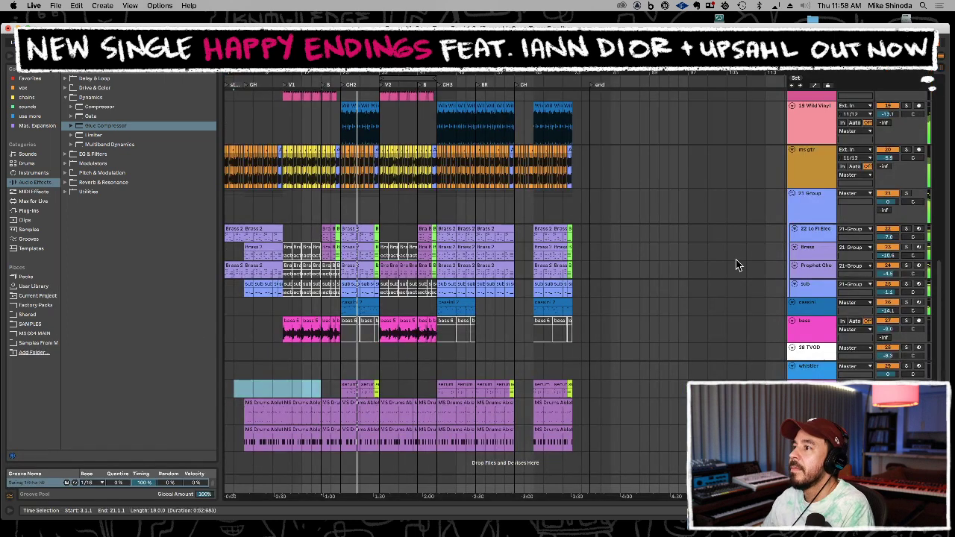
Set the Wild Vinyl track's volume to -20.1 dB and insert the Waves PS22 XSplit (s) plug-in on it
{"action": "scroll", "coordinate": [824, 232], "scroll_direction": "up", "scroll_amount": 3}
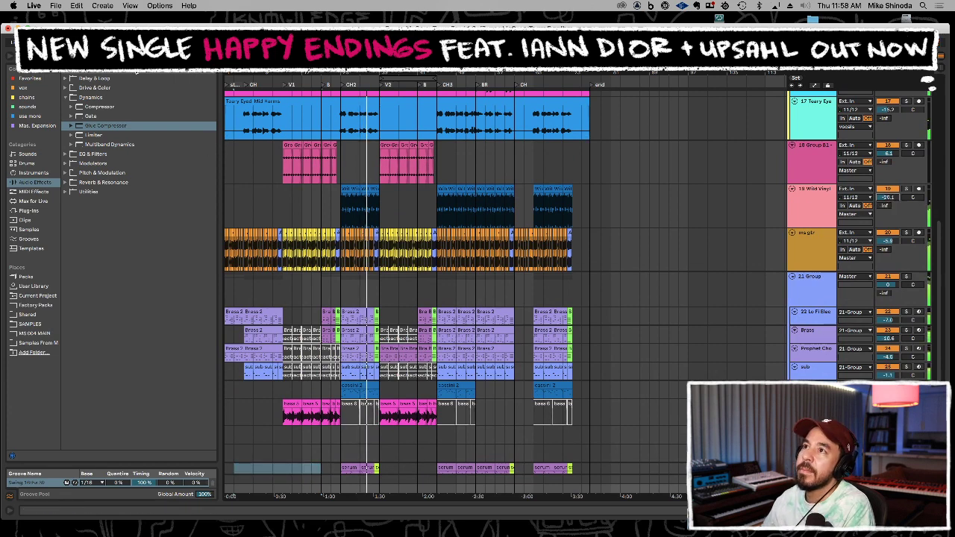
{"action": "key", "text": "super+f"}
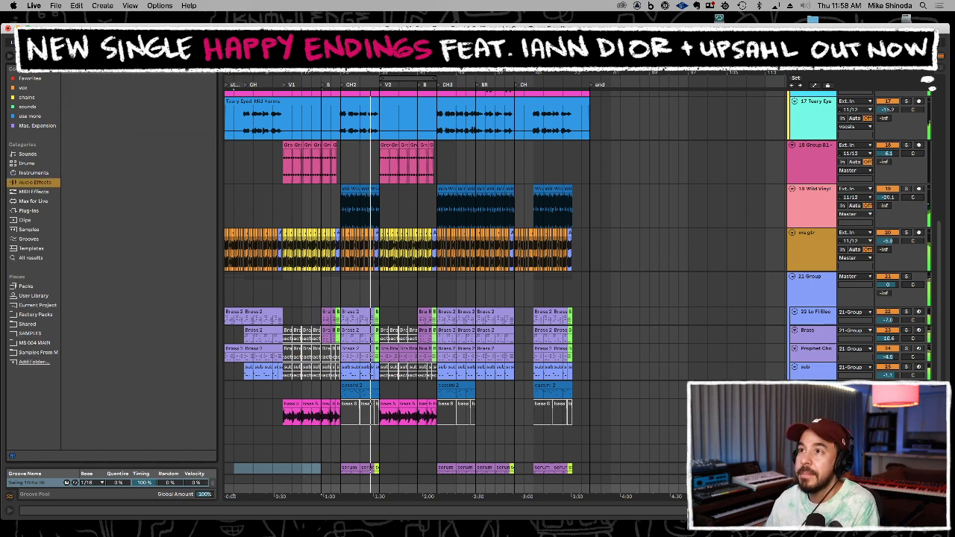
{"action": "left_click", "coordinate": [33, 211]}
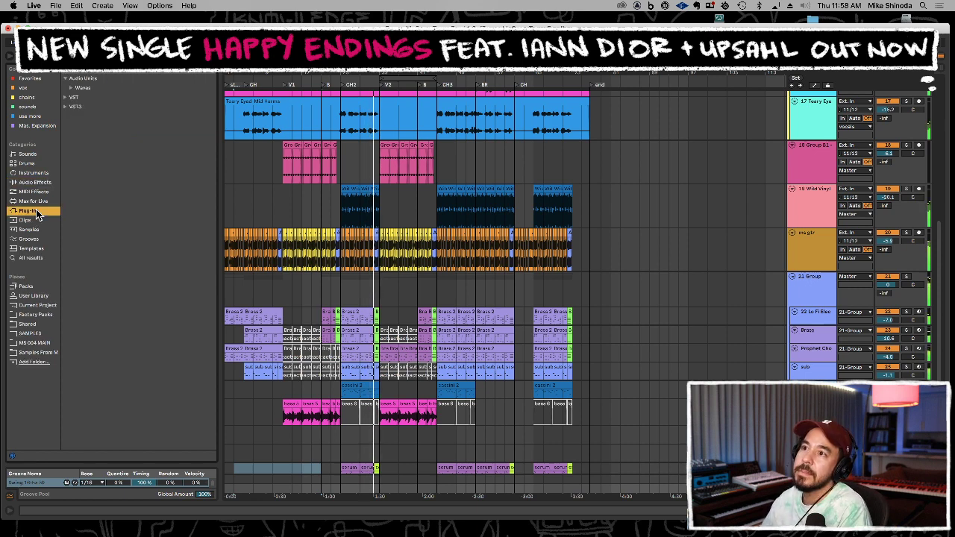
{"action": "left_click", "coordinate": [109, 86]}
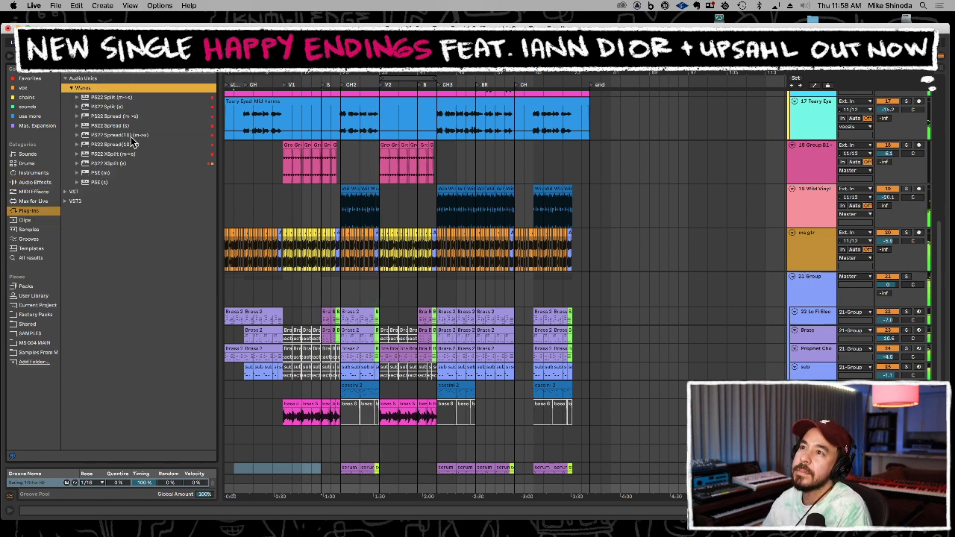
{"action": "left_click", "coordinate": [120, 163]}
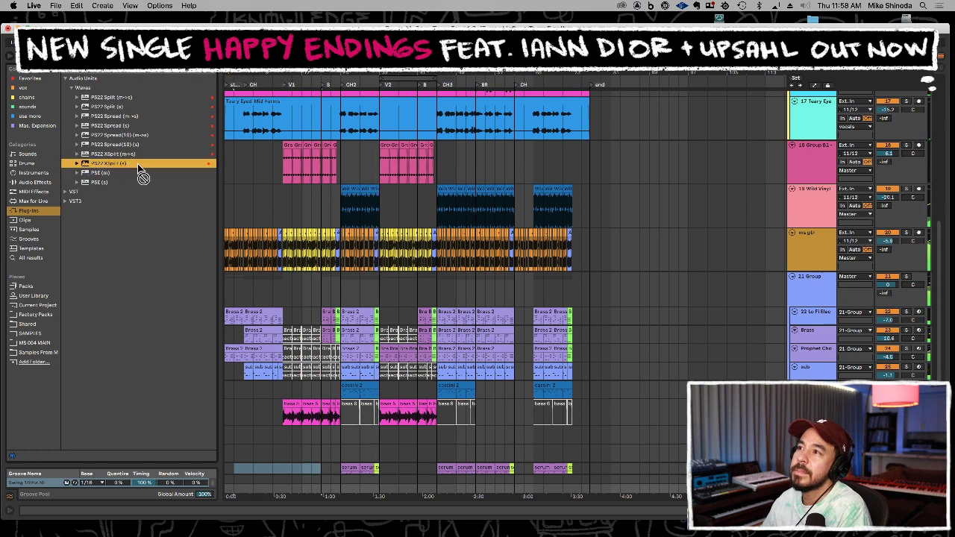
{"action": "left_click_drag", "start_coordinate": [523, 202], "coordinate": [804, 202]}
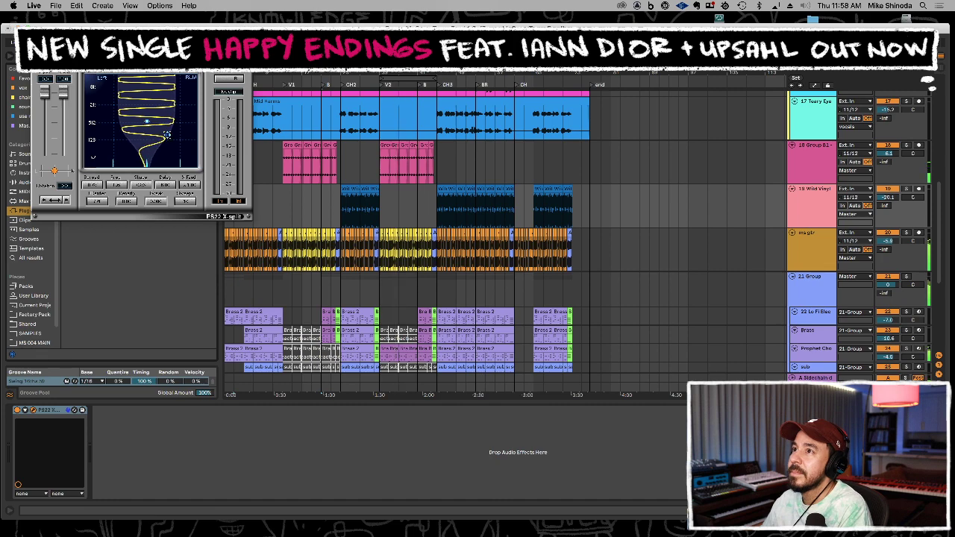
{"action": "left_click", "coordinate": [38, 49]}
Lower the Prophet Cho track's volume automation across V2 and the following B section, bars 33 to 45
{"action": "scroll", "coordinate": [376, 222], "scroll_direction": "down", "scroll_amount": 3}
{"action": "scroll", "coordinate": [378, 228], "scroll_direction": "down", "scroll_amount": 3}
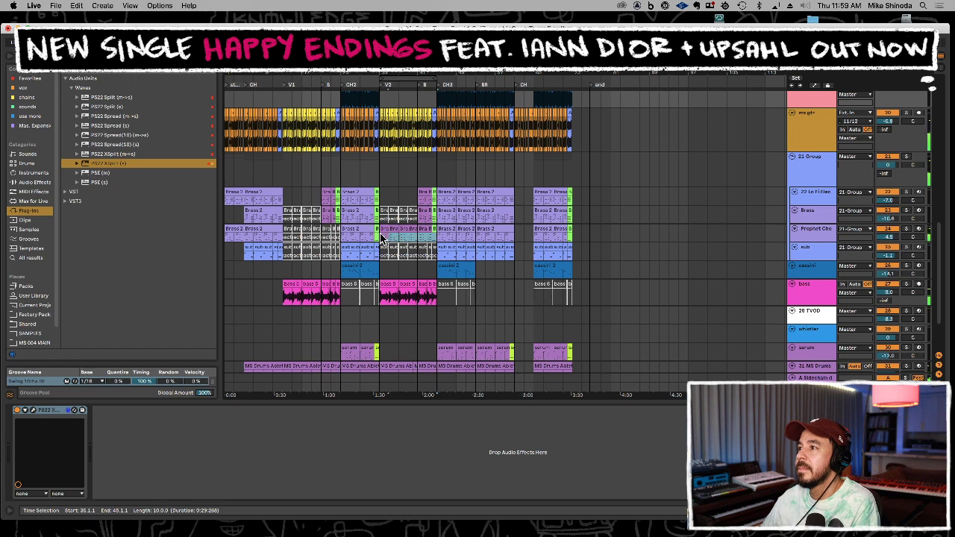
{"action": "left_click", "coordinate": [399, 234]}
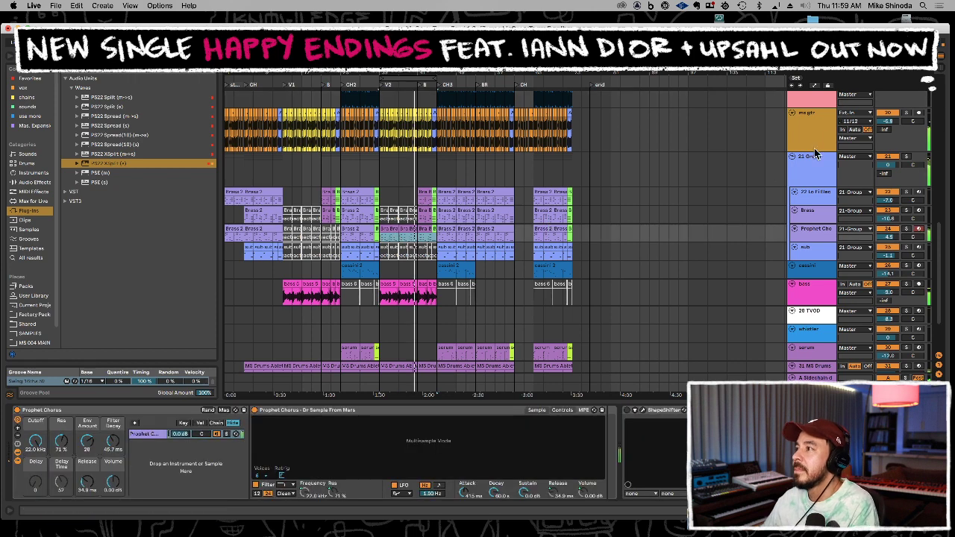
{"action": "left_click", "coordinate": [814, 85]}
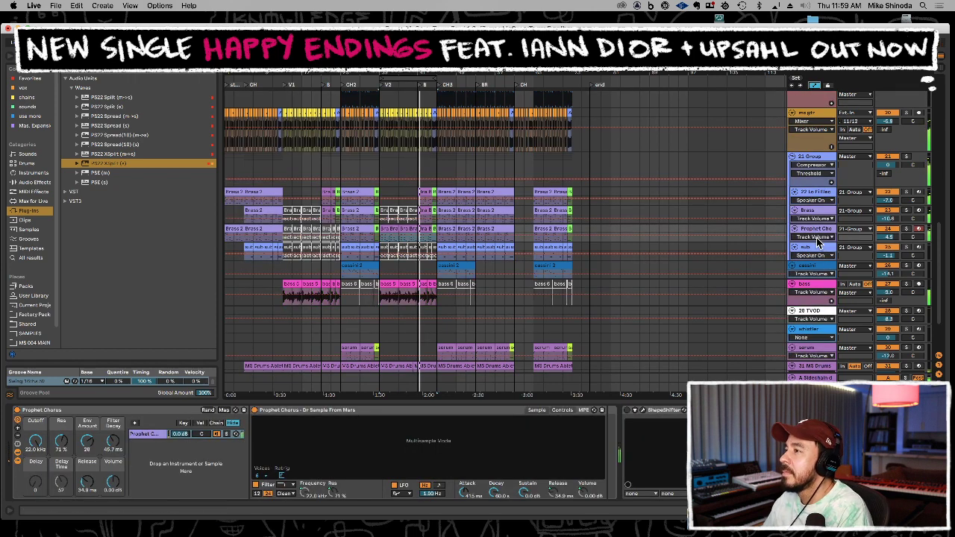
{"action": "left_click_drag", "start_coordinate": [818, 243], "coordinate": [821, 301]}
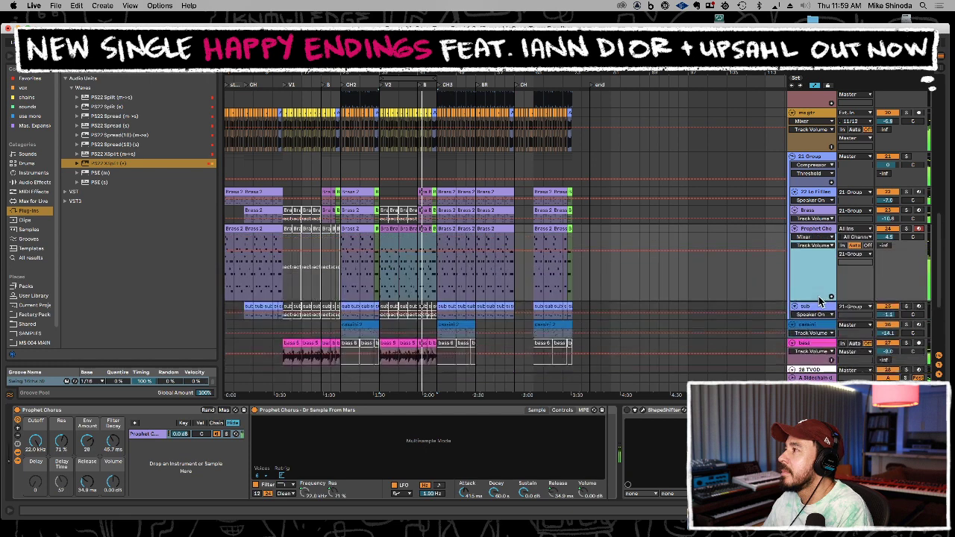
{"action": "left_click", "coordinate": [886, 238]}
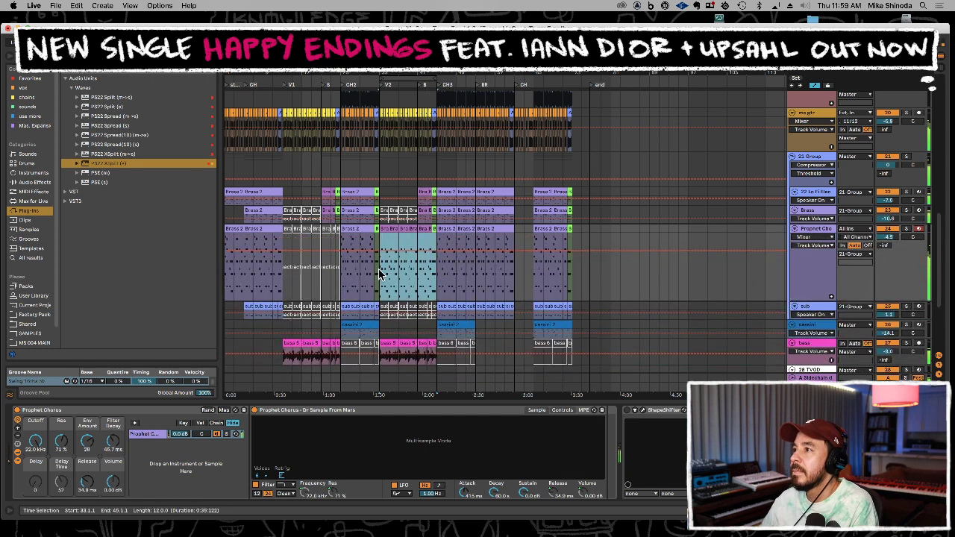
{"action": "left_click_drag", "start_coordinate": [387, 261], "coordinate": [386, 273]}
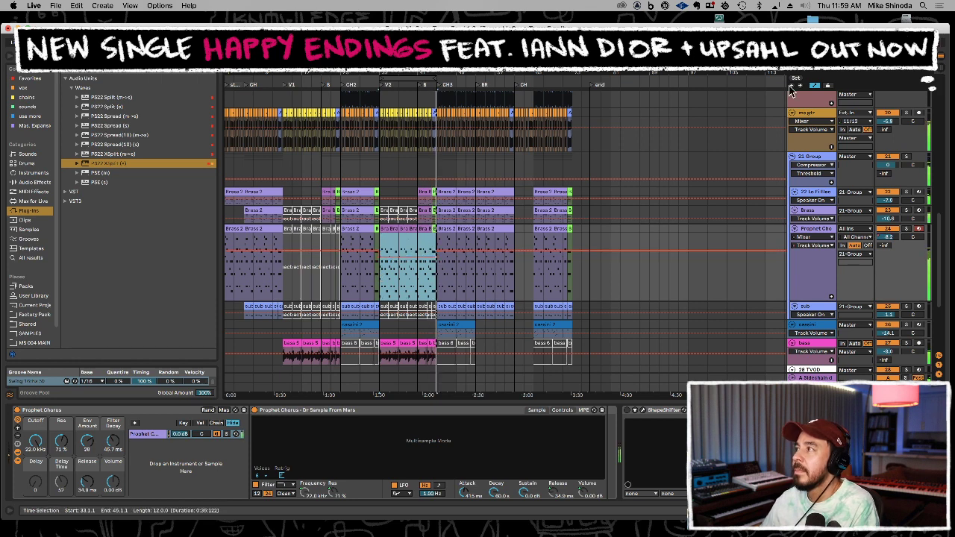
{"action": "left_click", "coordinate": [815, 86]}
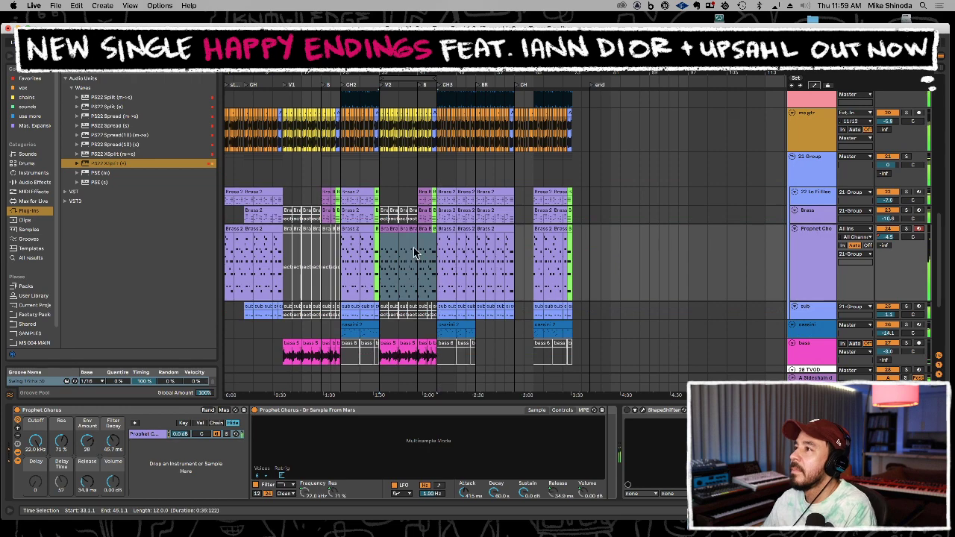
{"action": "left_click_drag", "start_coordinate": [818, 301], "coordinate": [821, 241]}
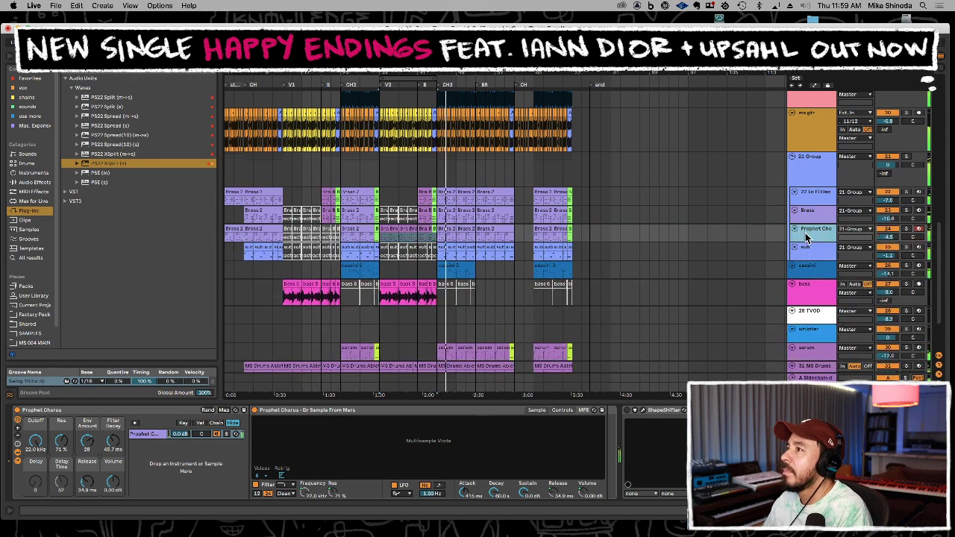
Set the Wild Vinyl track's volume to -22.1 dB and lower the cassini track's volume slightly
{"action": "scroll", "coordinate": [806, 236], "scroll_direction": "up", "scroll_amount": 5}
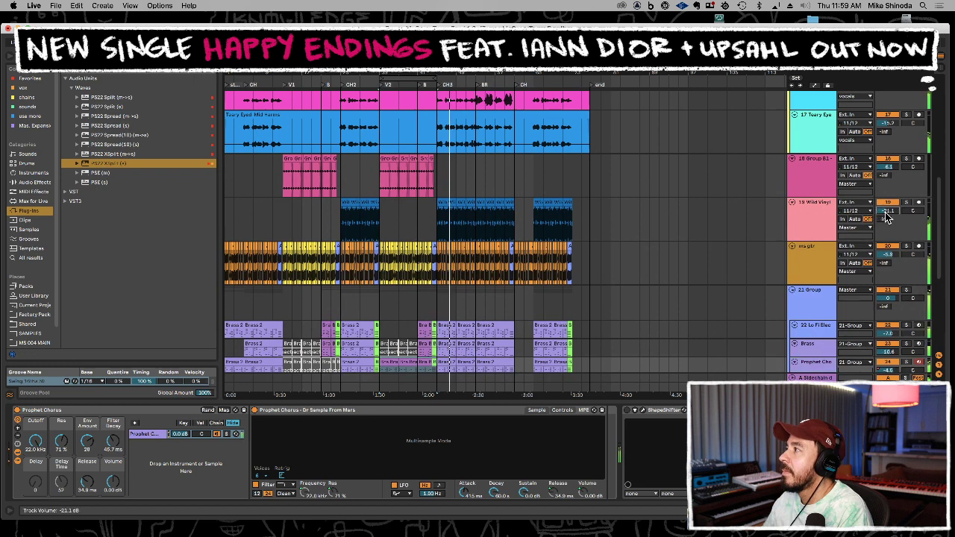
{"action": "left_click", "coordinate": [622, 184]}
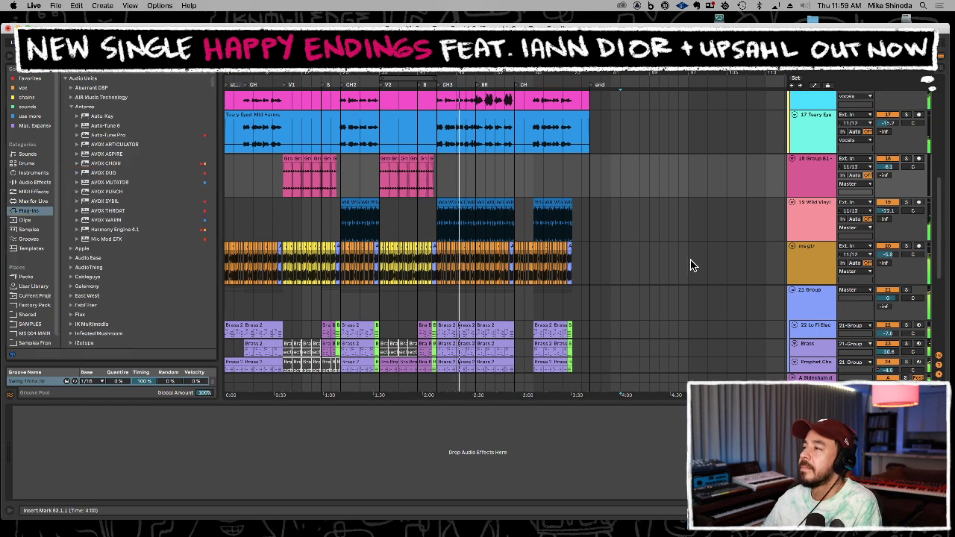
{"action": "scroll", "coordinate": [707, 257], "scroll_direction": "down", "scroll_amount": 8}
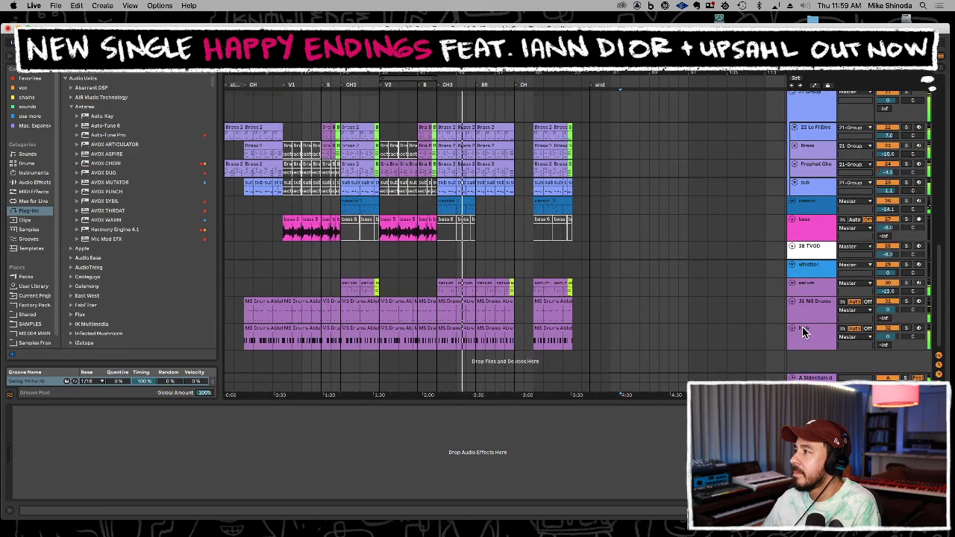
{"action": "left_click", "coordinate": [810, 347]}
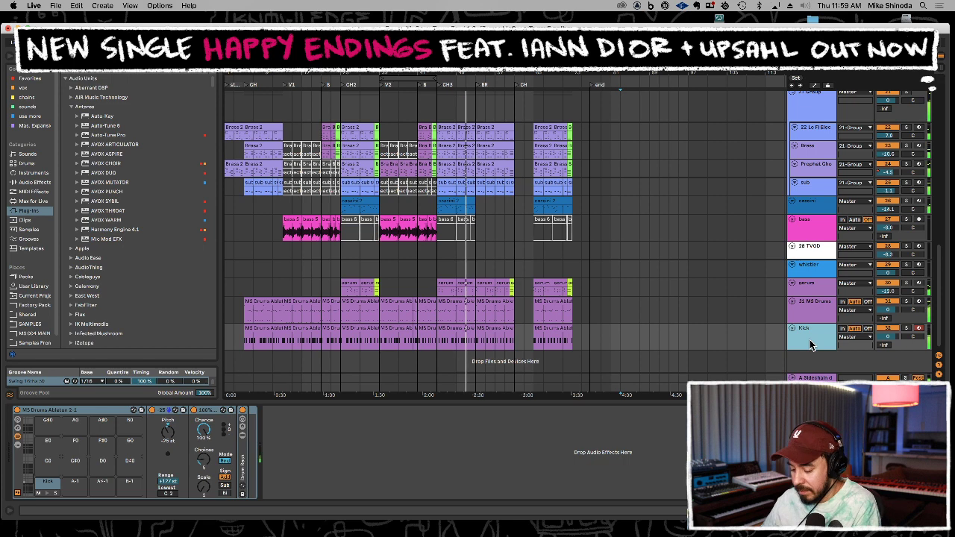
{"action": "left_click_drag", "start_coordinate": [887, 209], "coordinate": [891, 216]}
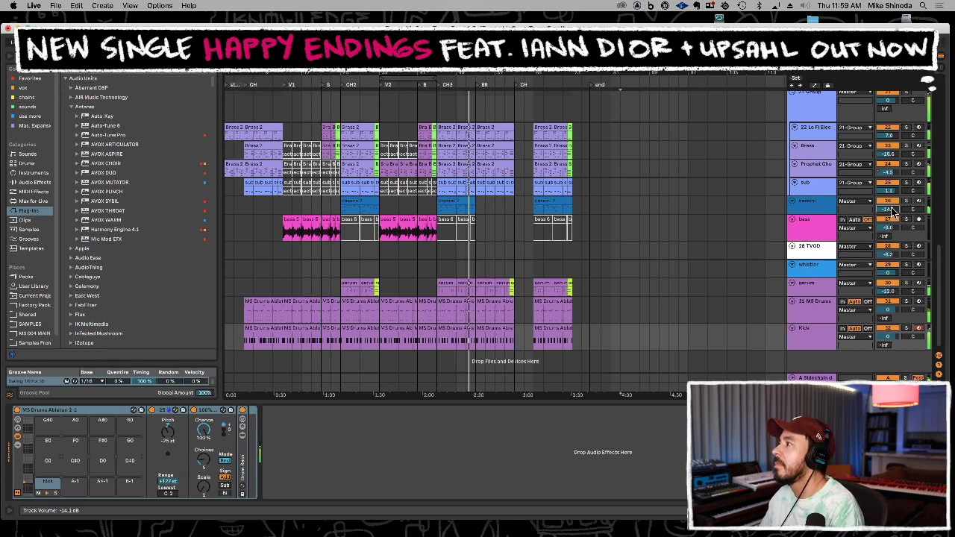
Insert a new audio track below the Kick track
{"action": "left_click", "coordinate": [807, 347]}
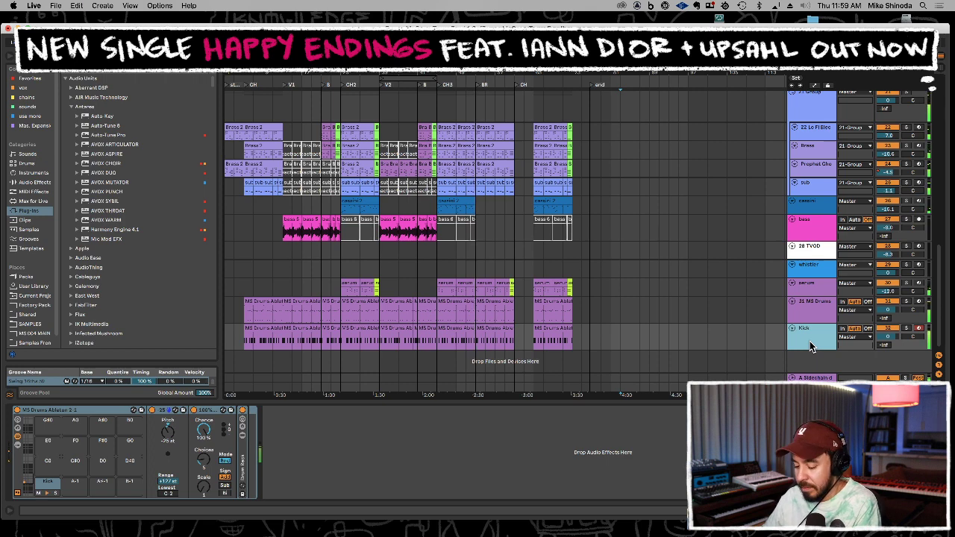
{"action": "key", "text": "super+t"}
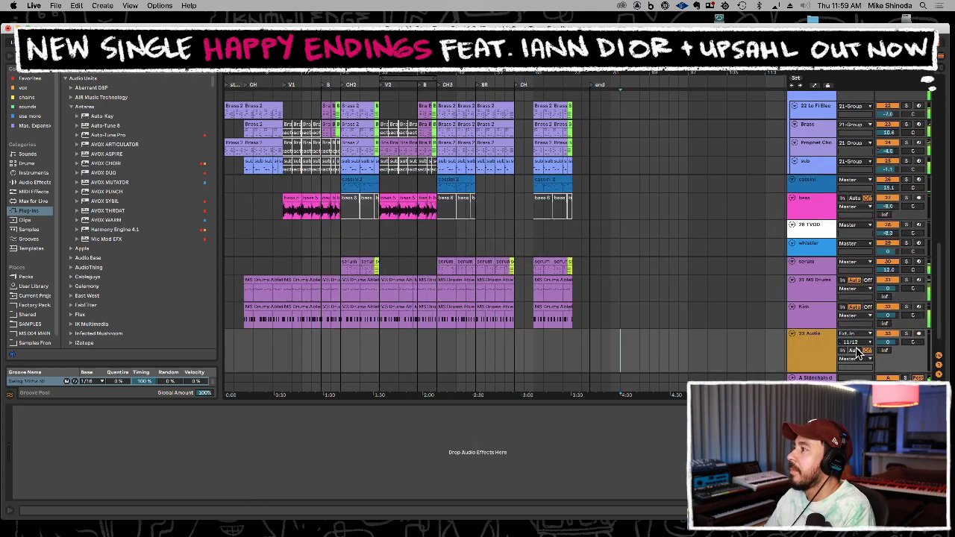
Set the new audio track's external input to channel 13 and arm the track for recording
{"action": "left_click", "coordinate": [809, 344]}
{"action": "left_click", "coordinate": [858, 342]}
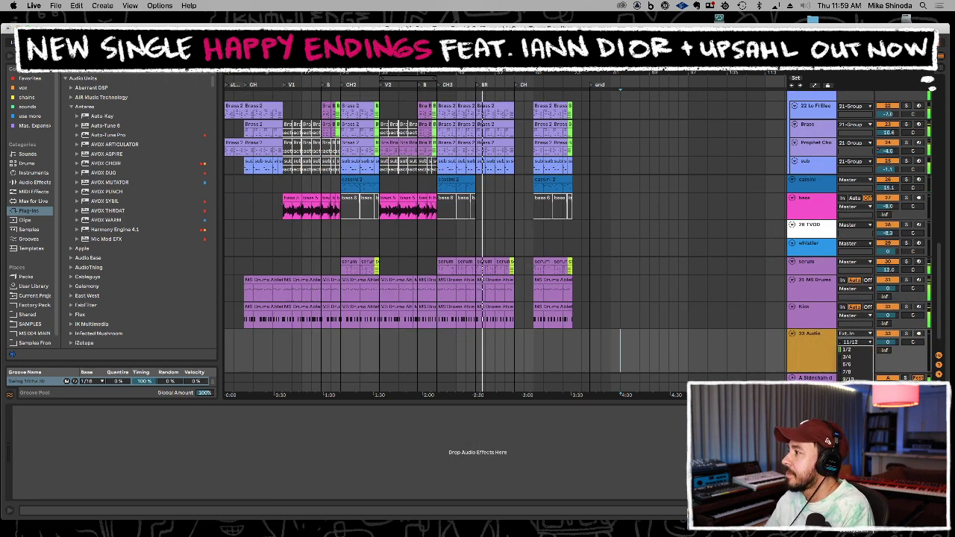
{"action": "key", "text": "space"}
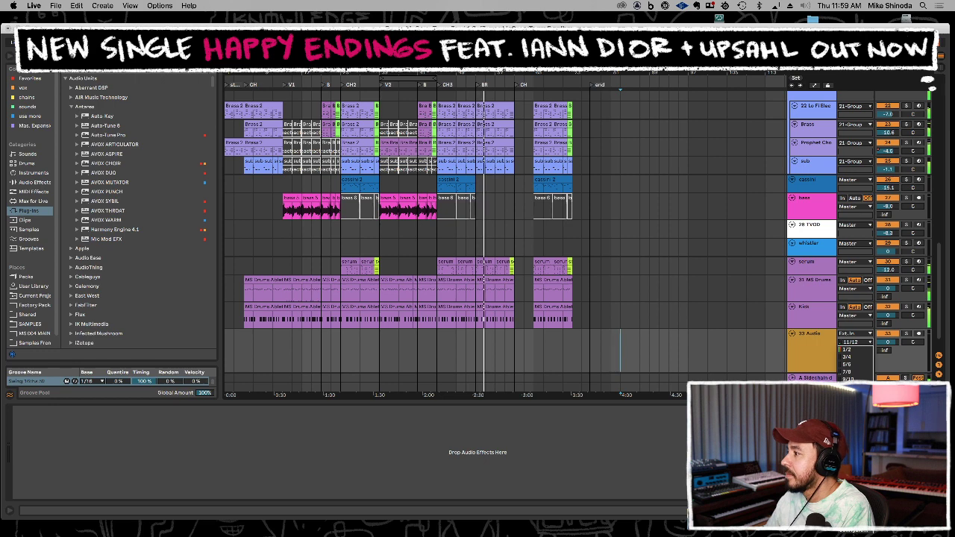
{"action": "left_click", "coordinate": [910, 344]}
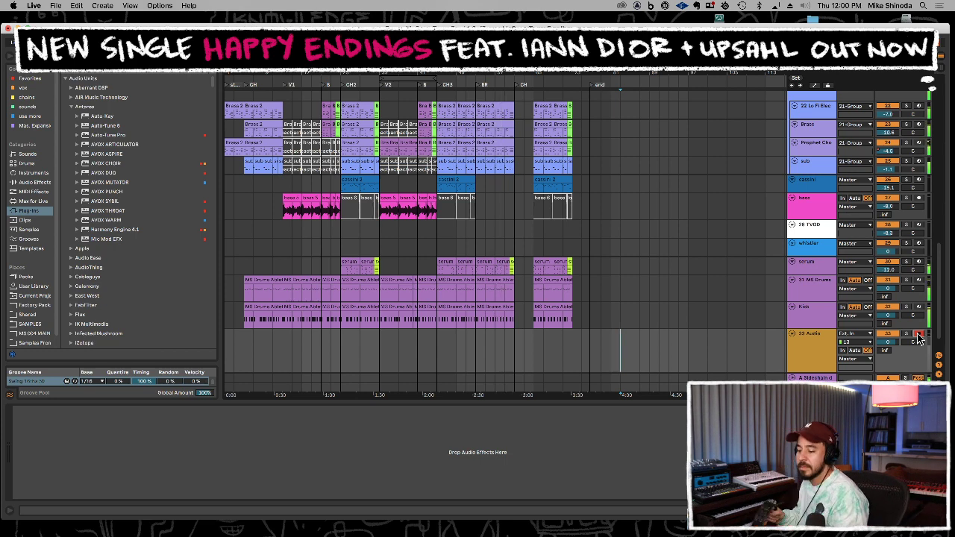
Record an audio take on the new track from late in the BR section into the last chorus
{"action": "key", "text": "F9"}
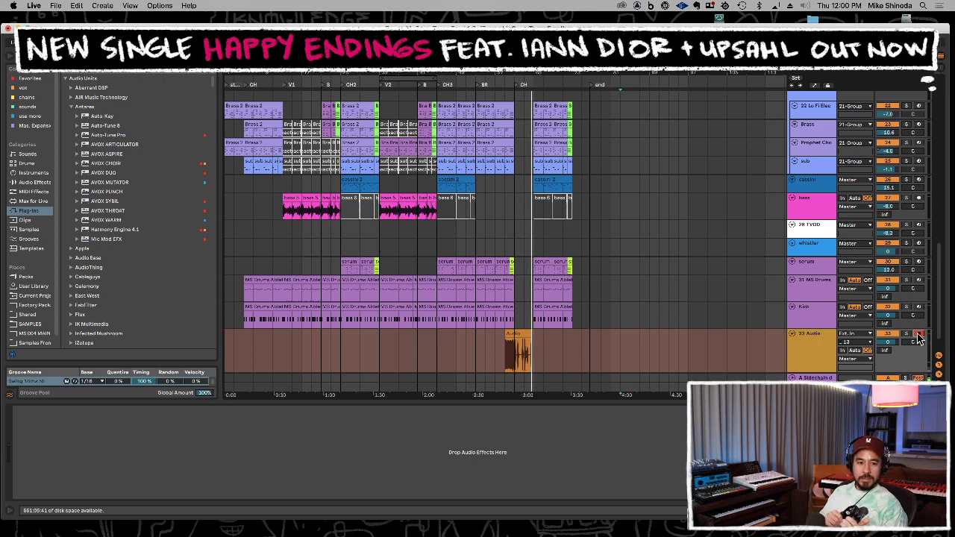
{"action": "key", "text": "space"}
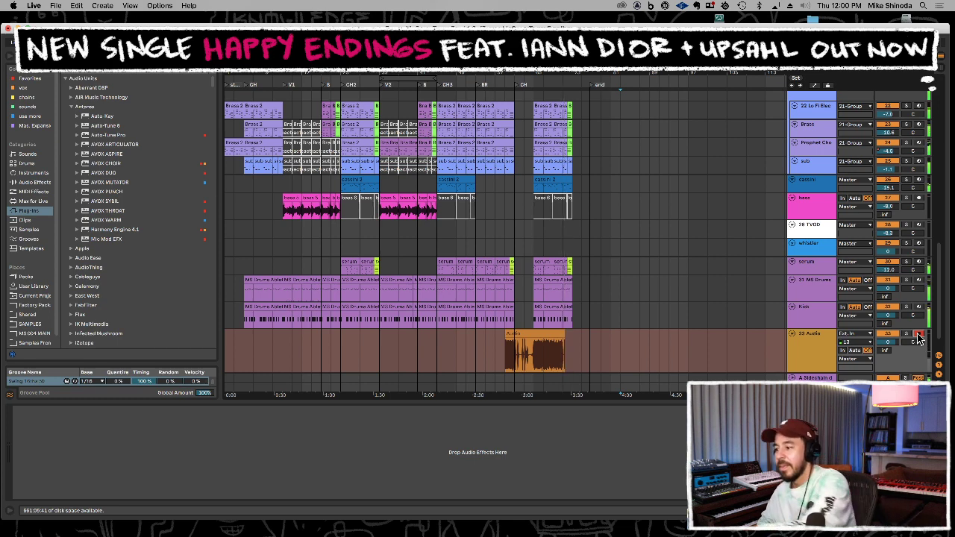
{"action": "key", "text": "F9"}
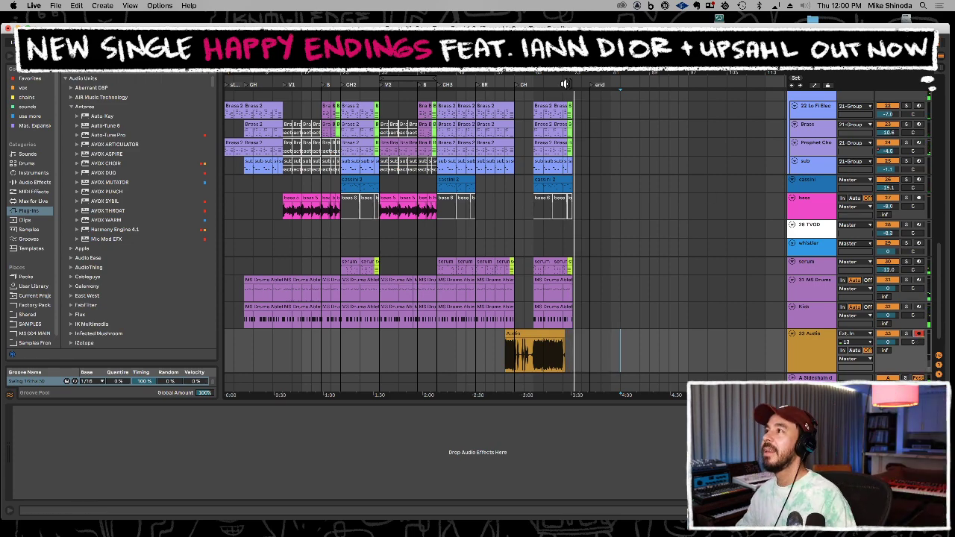
Play back the recorded take in the last chorus and set the new audio track's volume to -7.3 dB
{"action": "left_click_drag", "start_coordinate": [565, 73], "coordinate": [482, 347]}
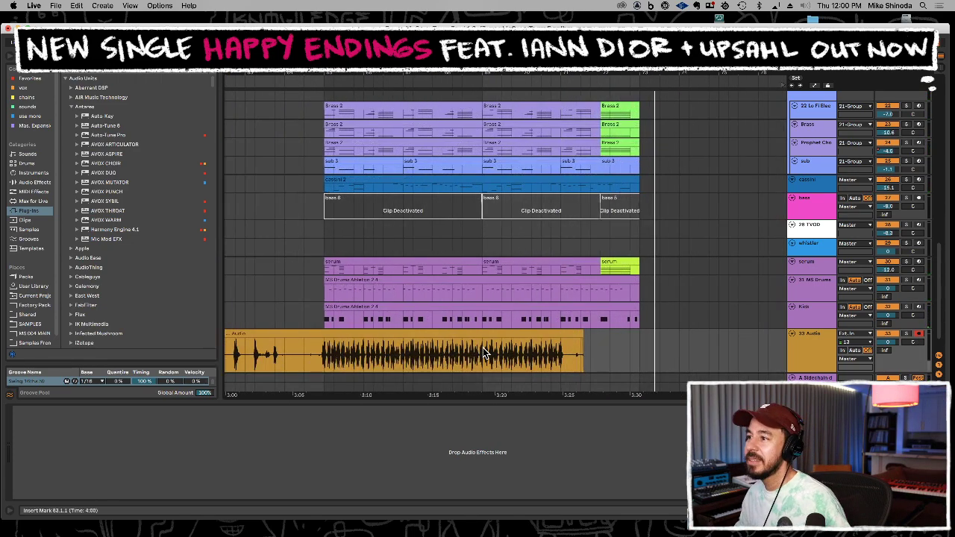
{"action": "left_click", "coordinate": [362, 373]}
{"action": "left_click_drag", "start_coordinate": [888, 341], "coordinate": [888, 364]}
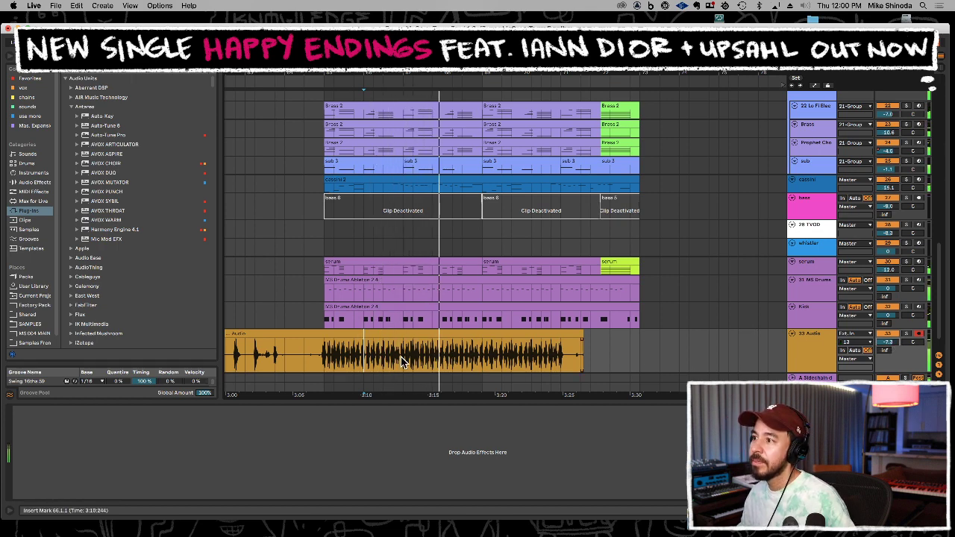
Loop the recorded bar from 67.3.1 to 68.3.1 across bars 65 to 73 and delete the leftover take before bar 65
{"action": "left_click_drag", "start_coordinate": [423, 362], "coordinate": [462, 361]}
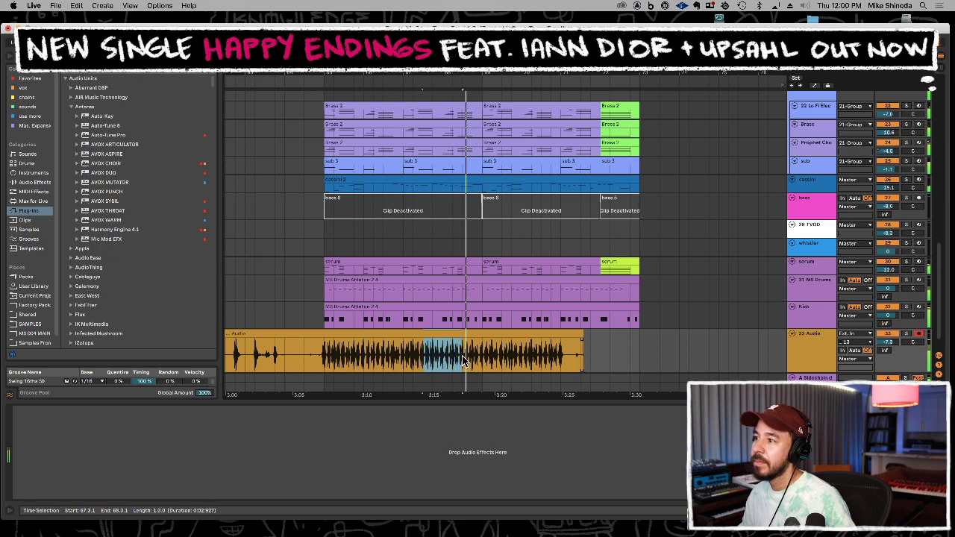
{"action": "key", "text": "space"}
{"action": "left_click", "coordinate": [318, 362]}
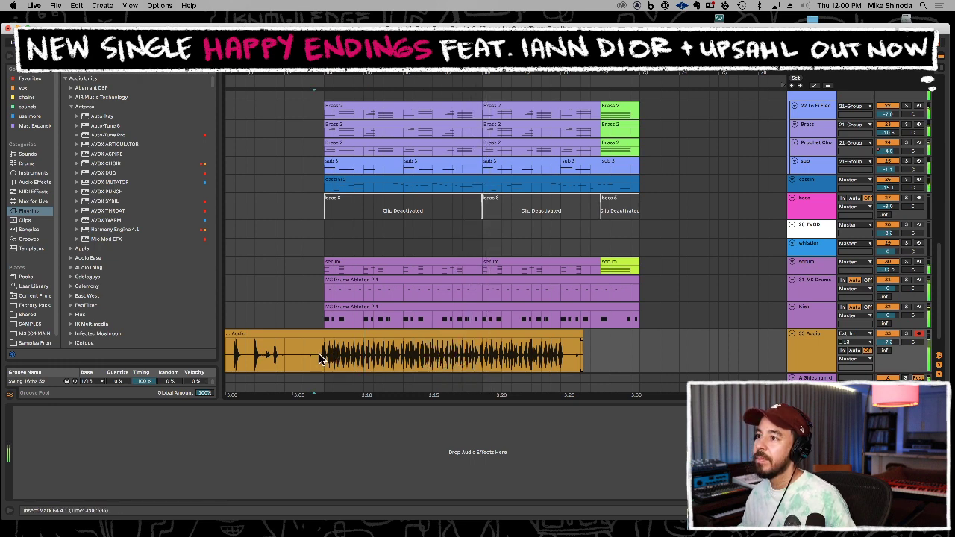
{"action": "key", "text": "super+v"}
{"action": "key", "text": "super+d"}
{"action": "key", "text": "super+d"}
{"action": "key", "text": "super+d"}
{"action": "key", "text": "super+d"}
{"action": "key", "text": "super+d"}
{"action": "key", "text": "super+d"}
{"action": "key", "text": "super+d"}
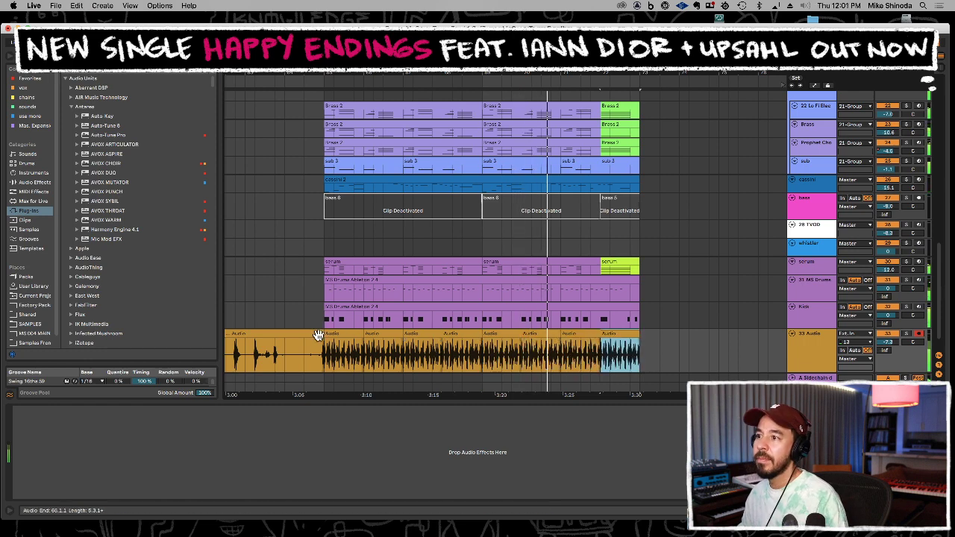
{"action": "left_click", "coordinate": [317, 335]}
{"action": "key", "text": "BackSpace"}
Set the recorded audio track's volume to -10.7 dB, pan it 20L, and rename it tamb
{"action": "left_click_drag", "start_coordinate": [323, 353], "coordinate": [638, 348]}
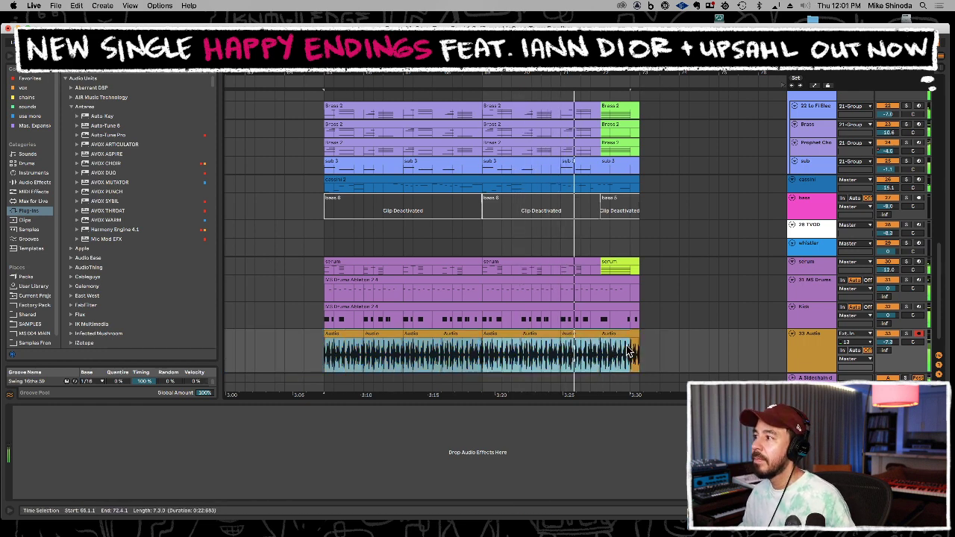
{"action": "left_click_drag", "start_coordinate": [888, 342], "coordinate": [918, 361]}
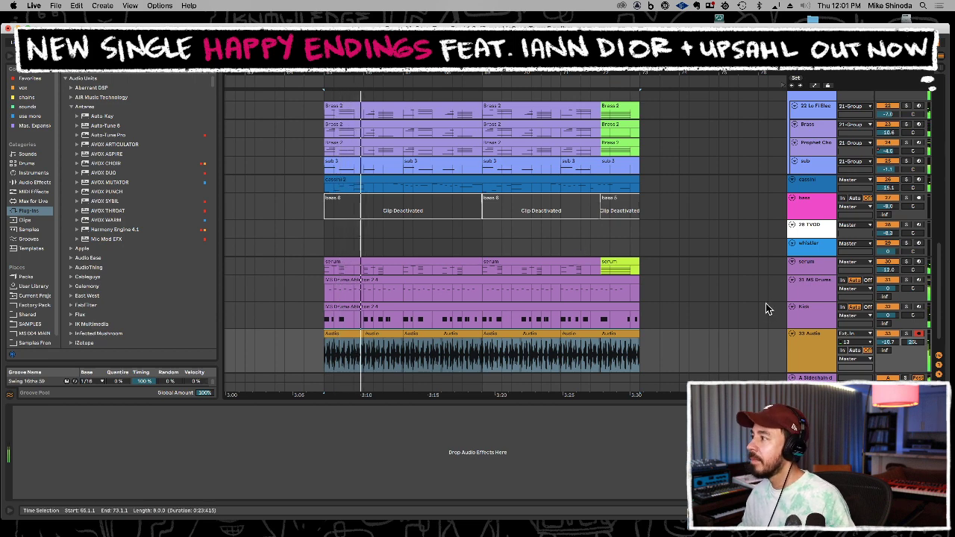
{"action": "left_click", "coordinate": [818, 361]}
{"action": "key", "text": "super+r"}
{"action": "type", "text": "tamb"}
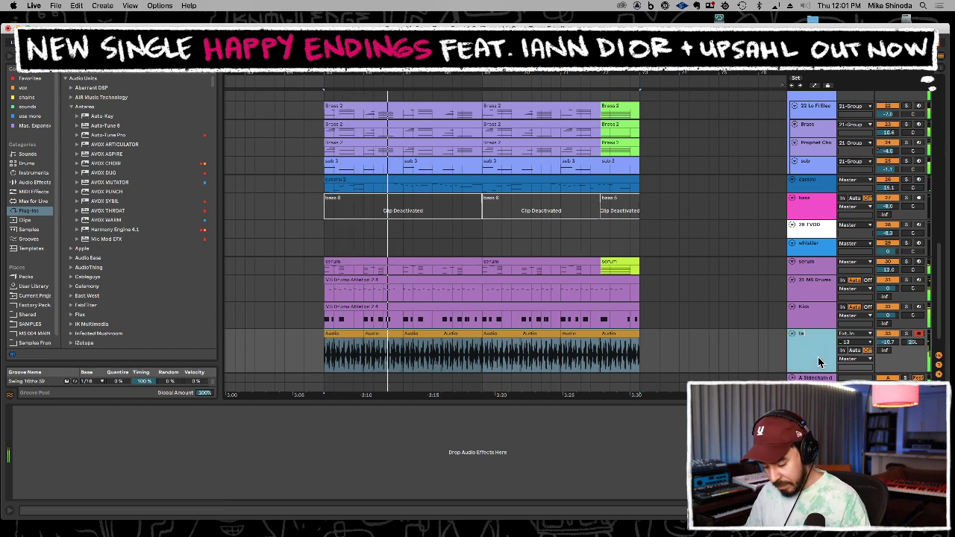
{"action": "key", "text": "Return"}
Copy the eight-bar tamb section to CH3, BR and CH2, and lower the tamb track's volume slightly
{"action": "left_click_drag", "start_coordinate": [642, 349], "coordinate": [324, 341]}
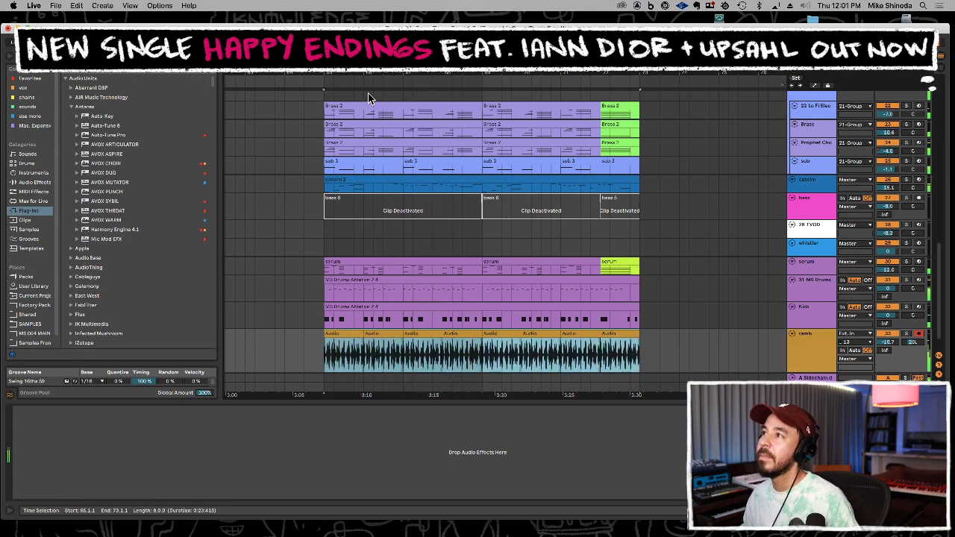
{"action": "left_click_drag", "start_coordinate": [369, 76], "coordinate": [503, 30]}
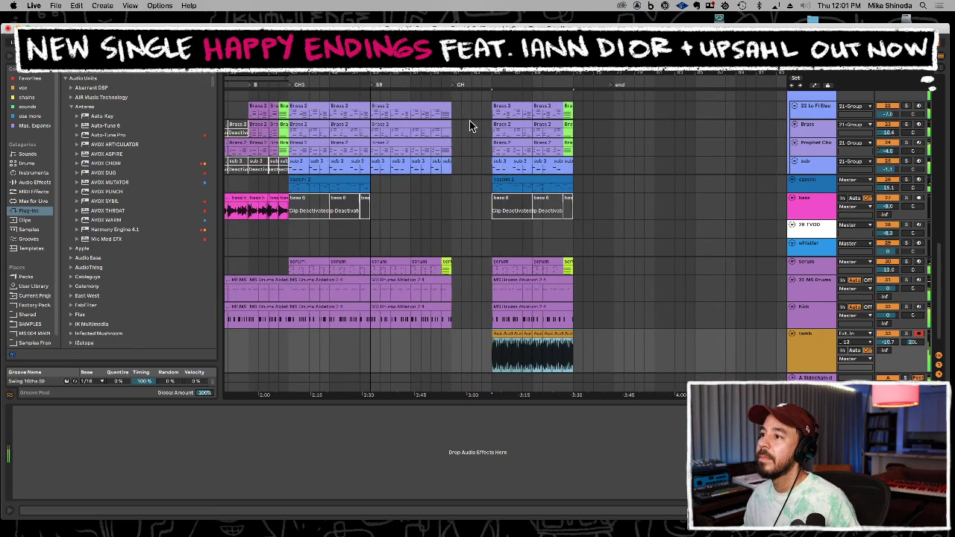
{"action": "left_click", "coordinate": [289, 348]}
{"action": "key", "text": "super+v"}
{"action": "key", "text": "super+v"}
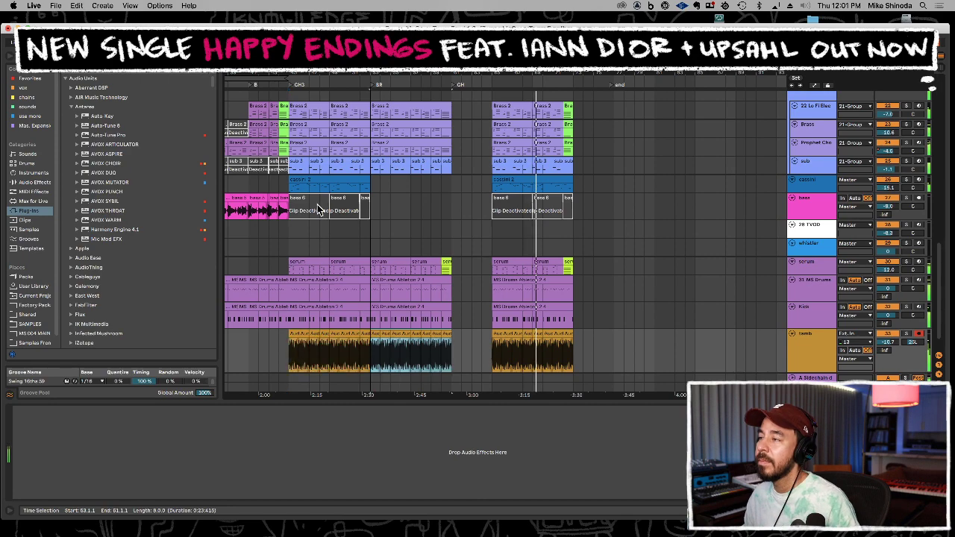
{"action": "mouse_move", "coordinate": [382, 75]}
{"action": "left_mouse_down"}
{"action": "mouse_move", "coordinate": [382, 59]}
{"action": "mouse_move", "coordinate": [373, 74]}
{"action": "left_mouse_up"}
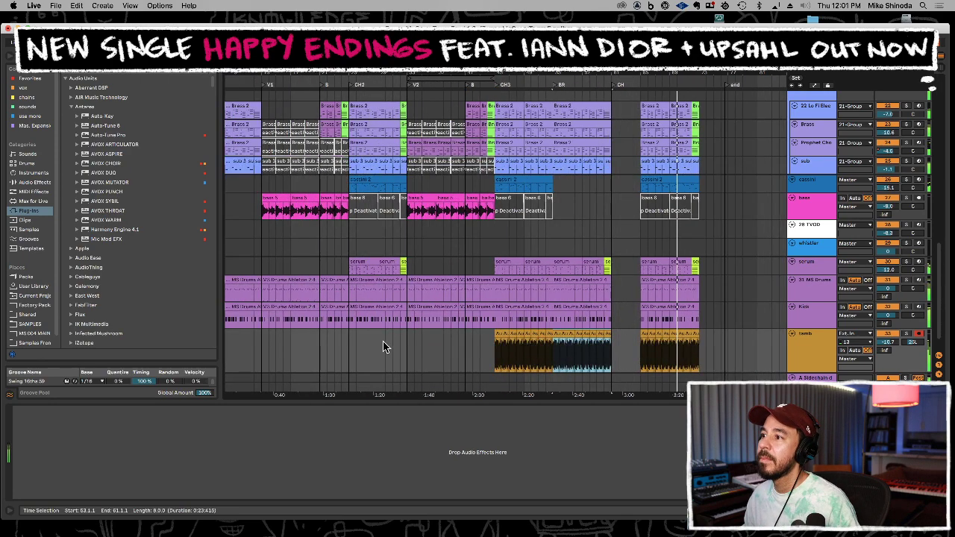
{"action": "left_click", "coordinate": [350, 354]}
{"action": "key", "text": "ctrl+v"}
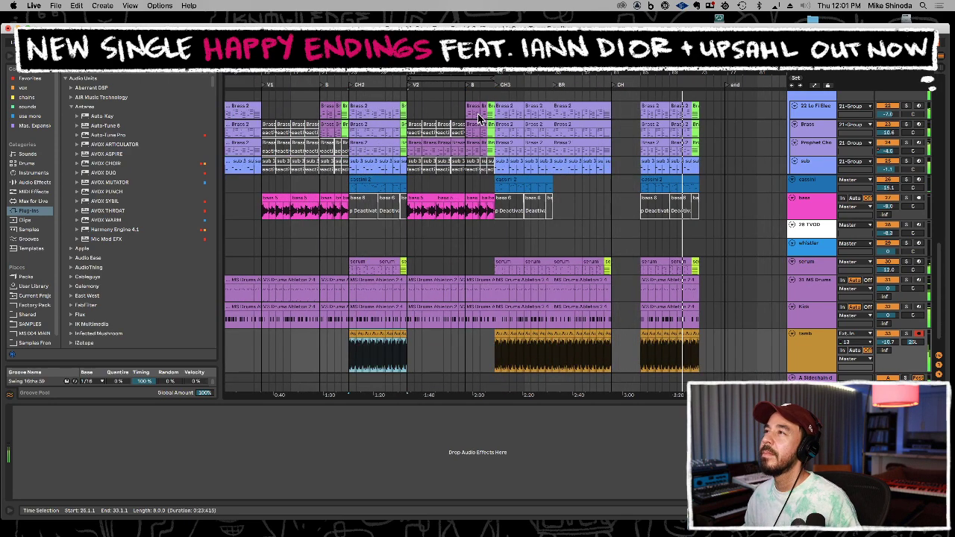
{"action": "left_click_drag", "start_coordinate": [896, 346], "coordinate": [895, 343]}
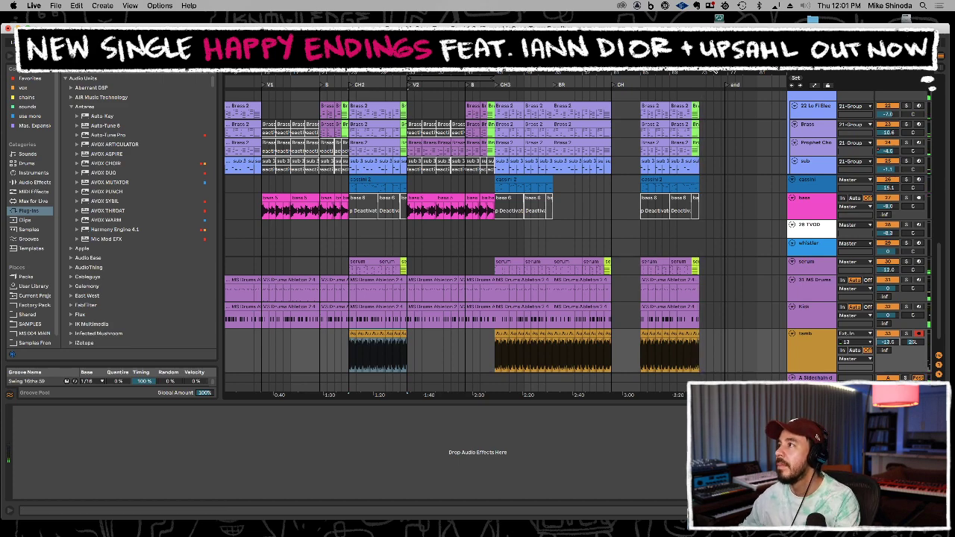
Delete the tamb clip in bar 72 and remove the ends of the Kick and MS Drums clips in that bar
{"action": "left_click_drag", "start_coordinate": [712, 73], "coordinate": [711, 128]}
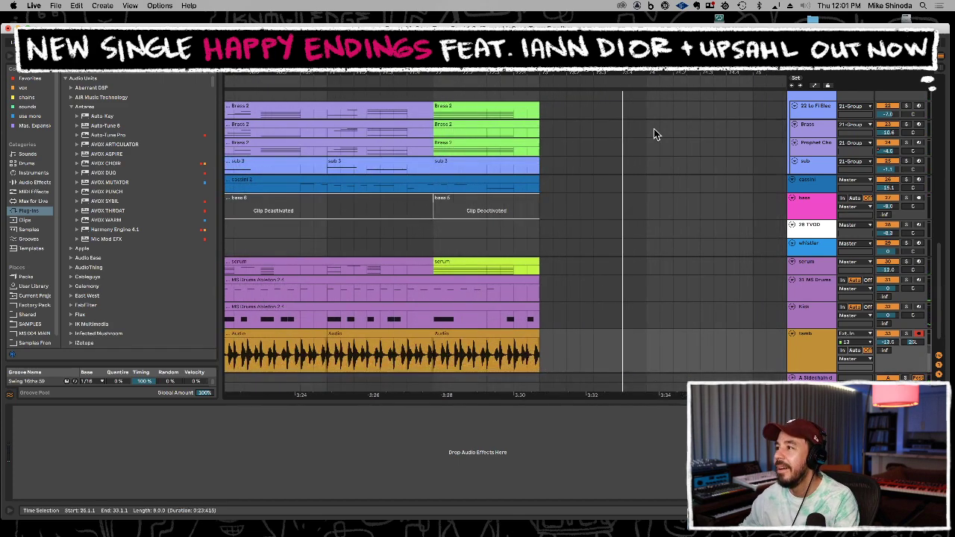
{"action": "left_click", "coordinate": [407, 237]}
{"action": "left_click", "coordinate": [448, 336]}
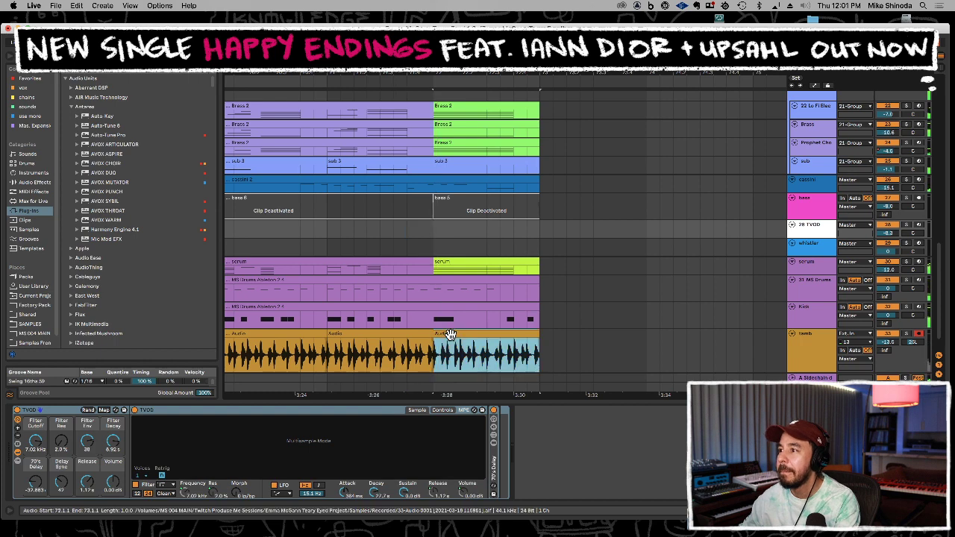
{"action": "key", "text": "Delete"}
{"action": "left_click_drag", "start_coordinate": [486, 313], "coordinate": [617, 317]}
{"action": "left_click_drag", "start_coordinate": [514, 294], "coordinate": [606, 292]}
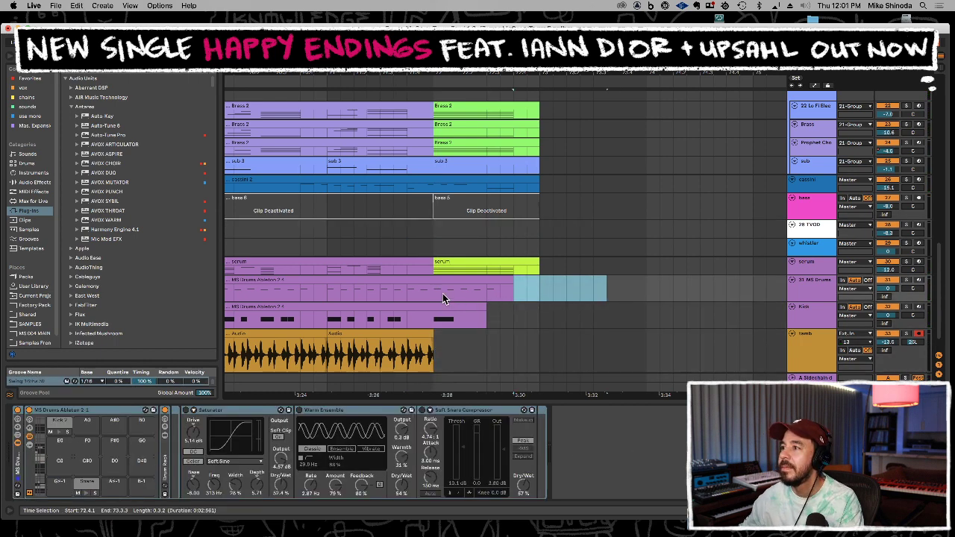
Split the MS Drums clip at bar 72 and delete its part from 72.2.1 to 72.4.1
{"action": "left_click", "coordinate": [438, 293]}
{"action": "key", "text": "super+v"}
{"action": "left_click", "coordinate": [400, 244]}
{"action": "key", "text": "space"}
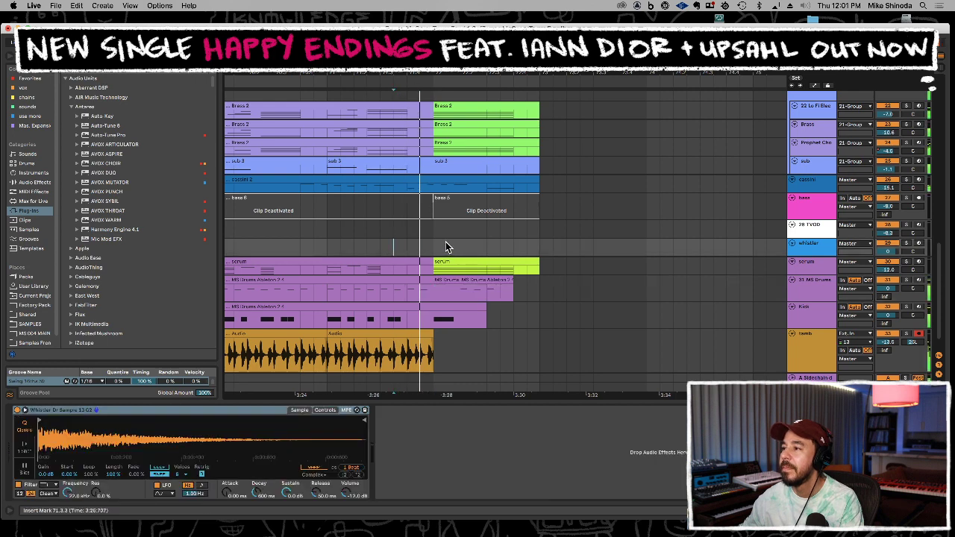
{"action": "left_click", "coordinate": [469, 280]}
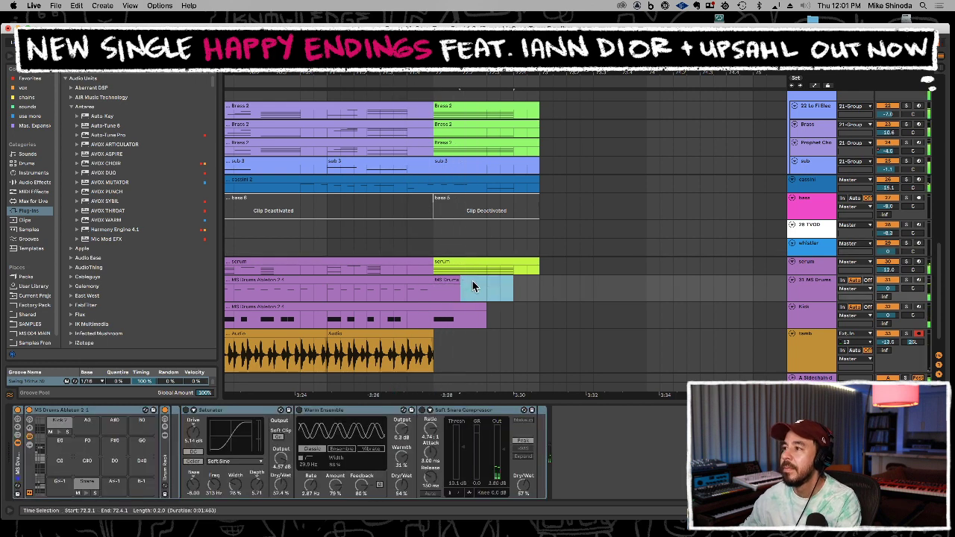
{"action": "key", "text": "Delete"}
{"action": "left_click", "coordinate": [393, 249]}
Delete the MS Drums piece from 72.1.1 to 72.2.1 and play back the song's ending
{"action": "left_click", "coordinate": [442, 281]}
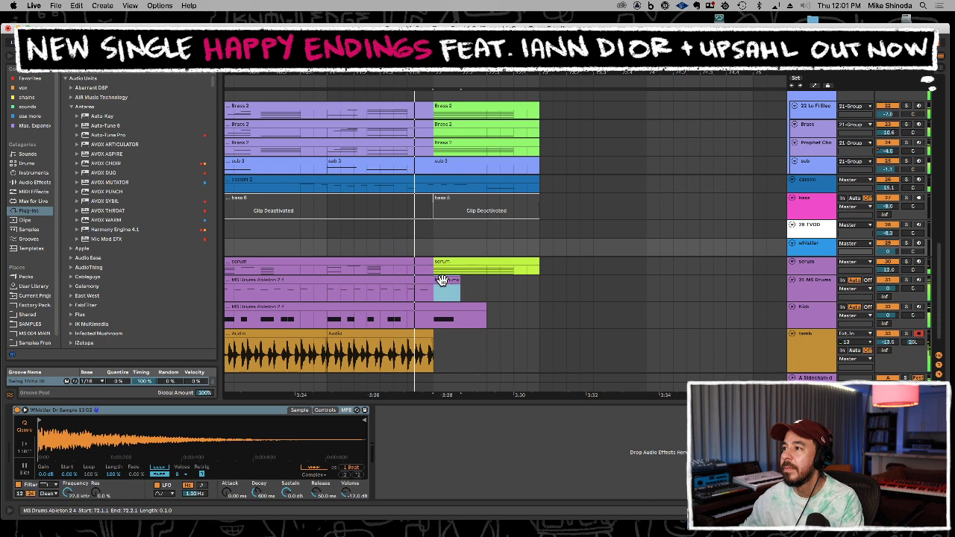
{"action": "key", "text": "space"}
{"action": "key", "text": "Delete"}
{"action": "left_click", "coordinate": [389, 232]}
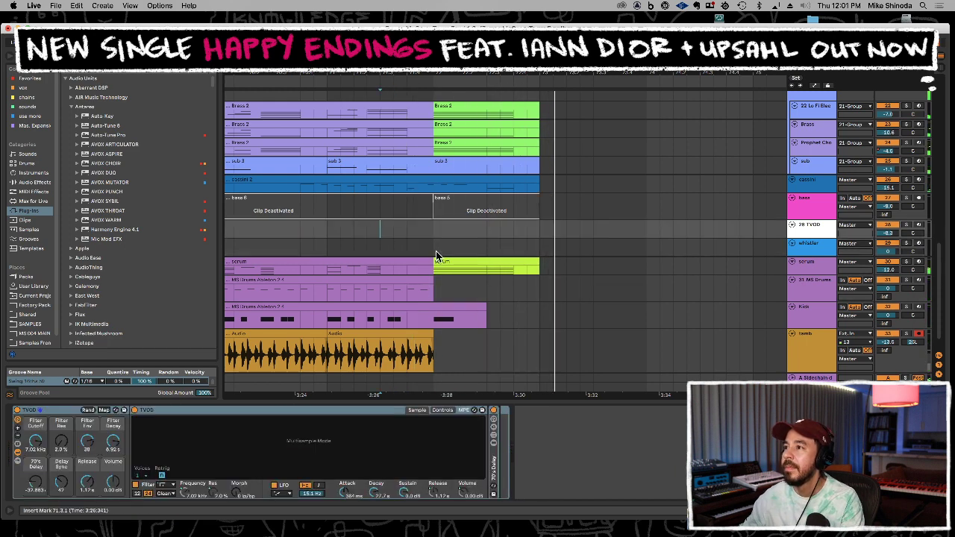
{"action": "key", "text": "space"}
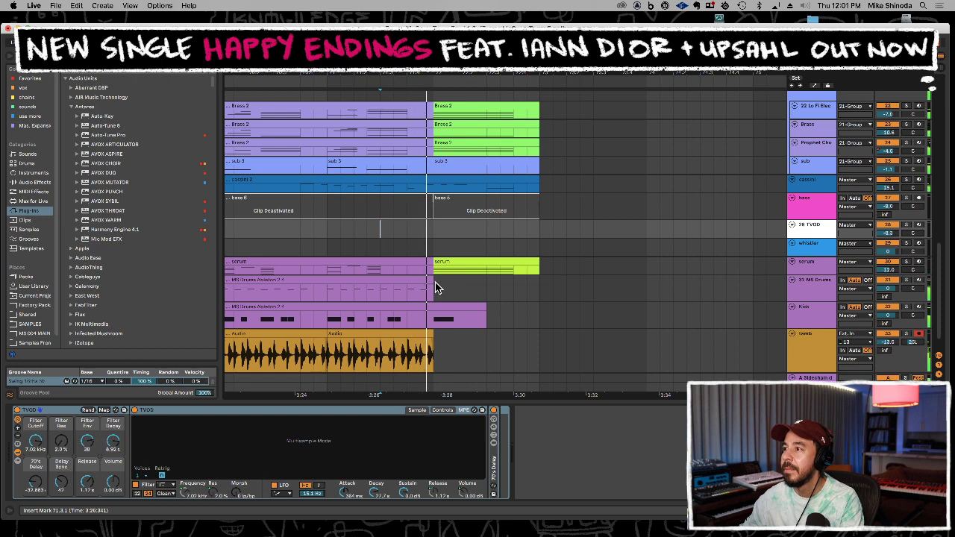
Extend the last MS Drums clip to 72.2.1 and add a C3 note at 8.1.1 inside it
{"action": "left_click_drag", "start_coordinate": [430, 281], "coordinate": [461, 282]}
{"action": "double_click", "coordinate": [446, 283]}
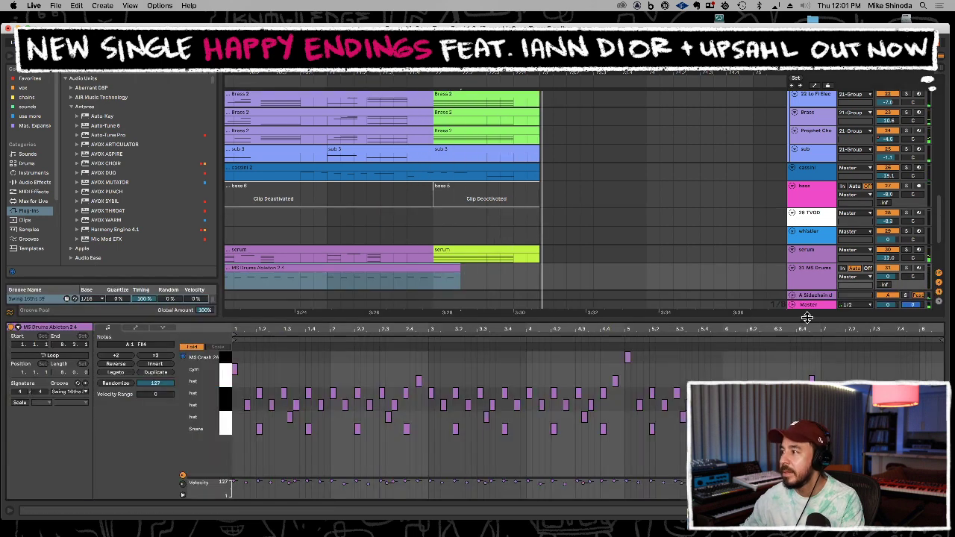
{"action": "double_click", "coordinate": [935, 370]}
{"action": "double_click", "coordinate": [935, 370]}
{"action": "double_click", "coordinate": [922, 370]}
{"action": "key", "text": "Down"}
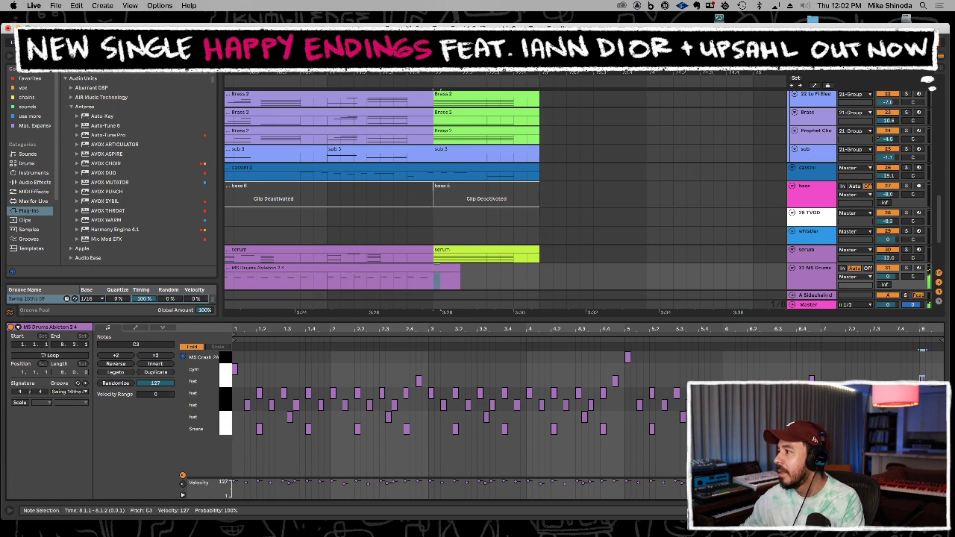
Try deleting the Brass track's clip in bar 72 and undo the deletion
{"action": "left_click", "coordinate": [371, 236]}
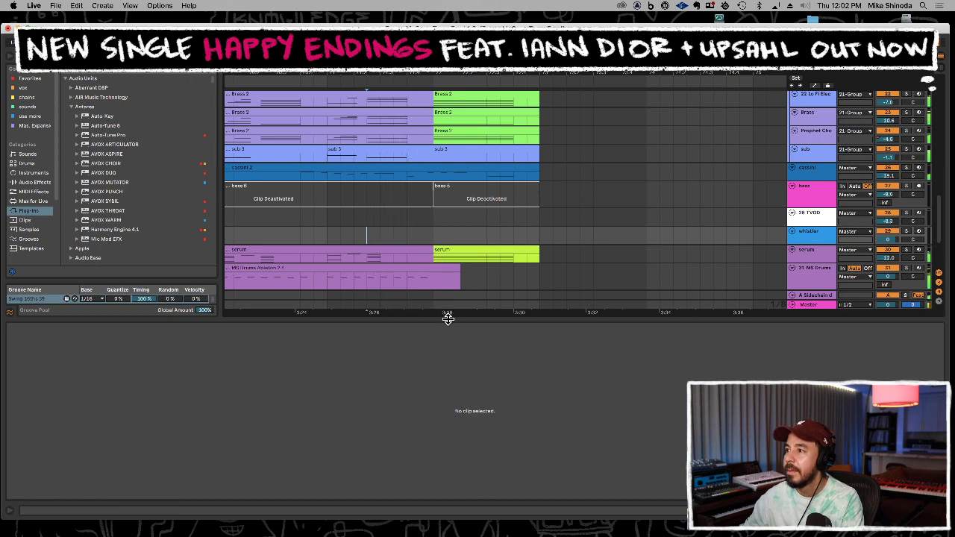
{"action": "key", "text": "super+alt+l"}
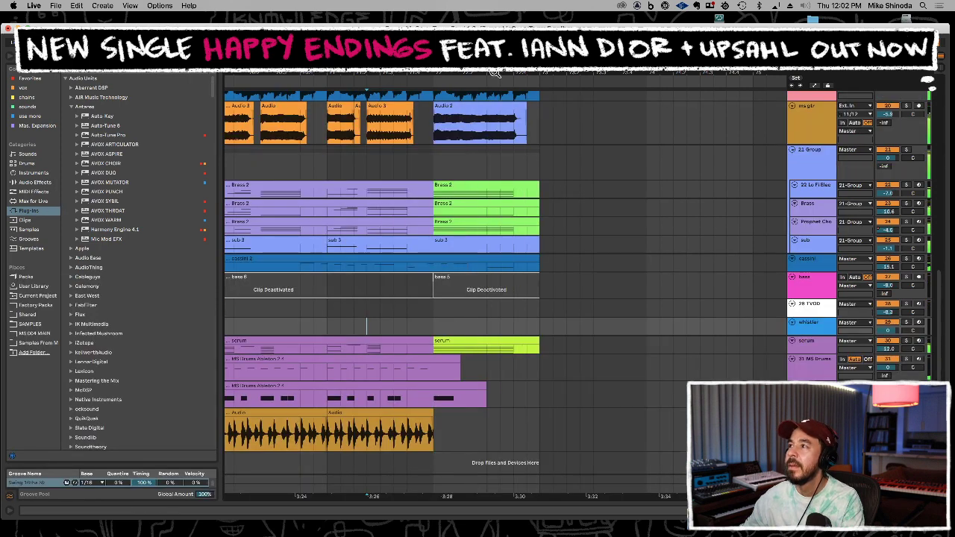
{"action": "scroll", "coordinate": [550, 177], "scroll_direction": "up", "scroll_amount": 2}
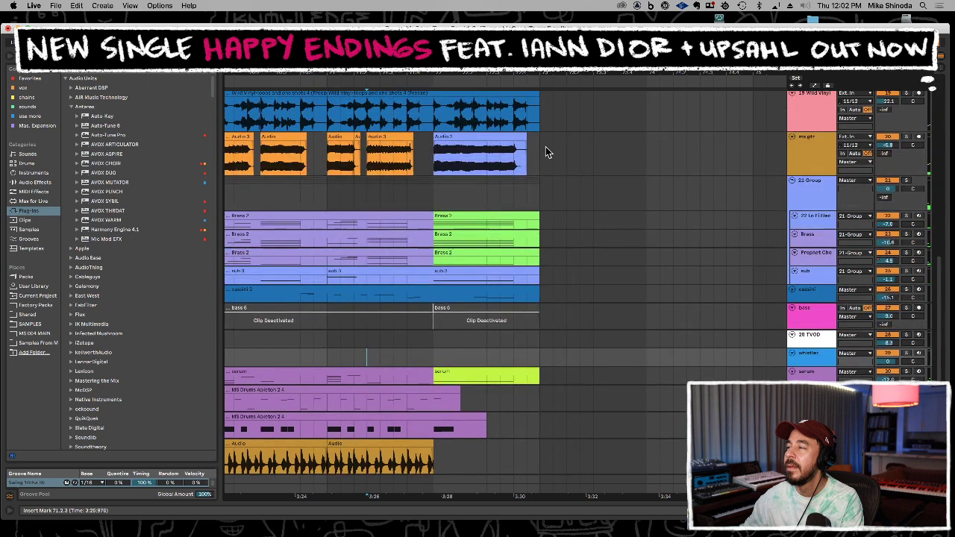
{"action": "left_click", "coordinate": [483, 237]}
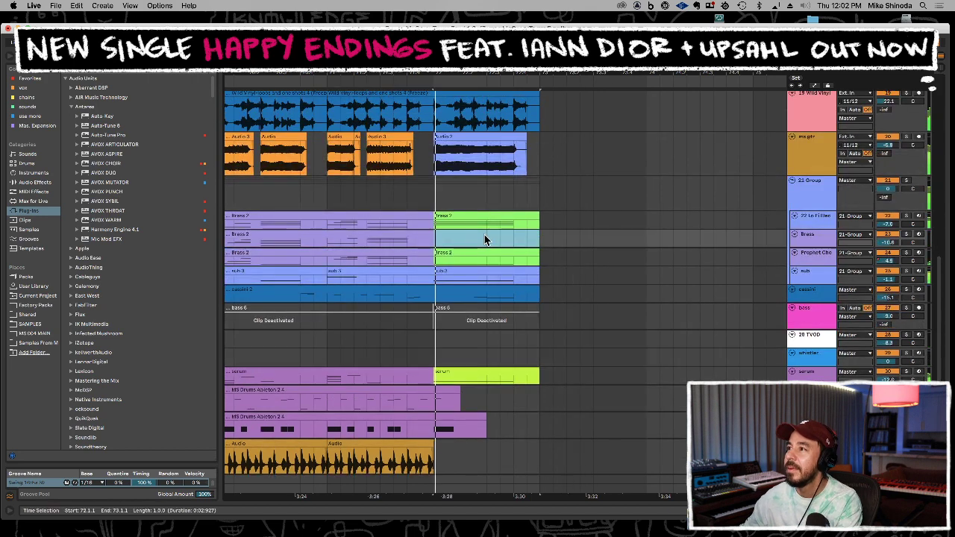
{"action": "key", "text": "super+z"}
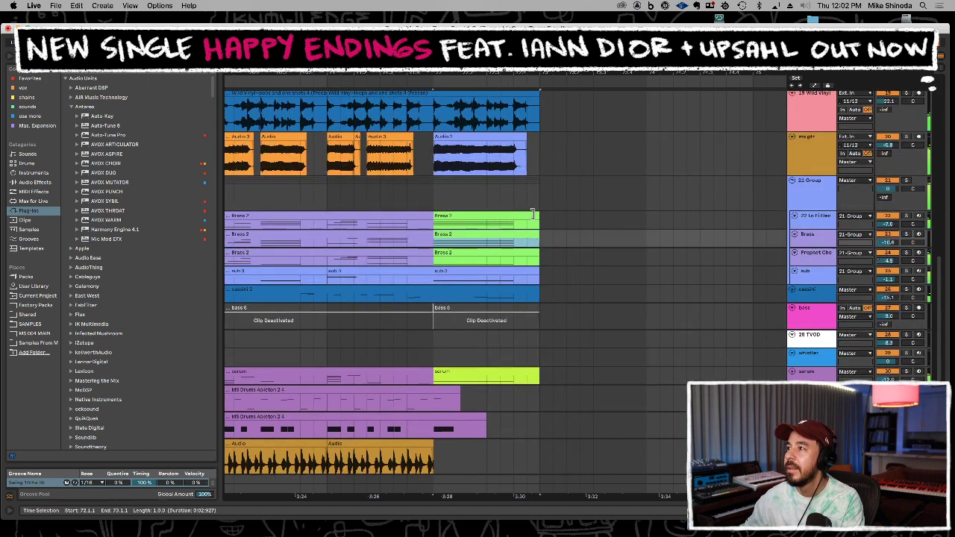
Return the insert marker to the start of the song and save the Live Set
{"action": "left_click_drag", "start_coordinate": [515, 76], "coordinate": [547, 37]}
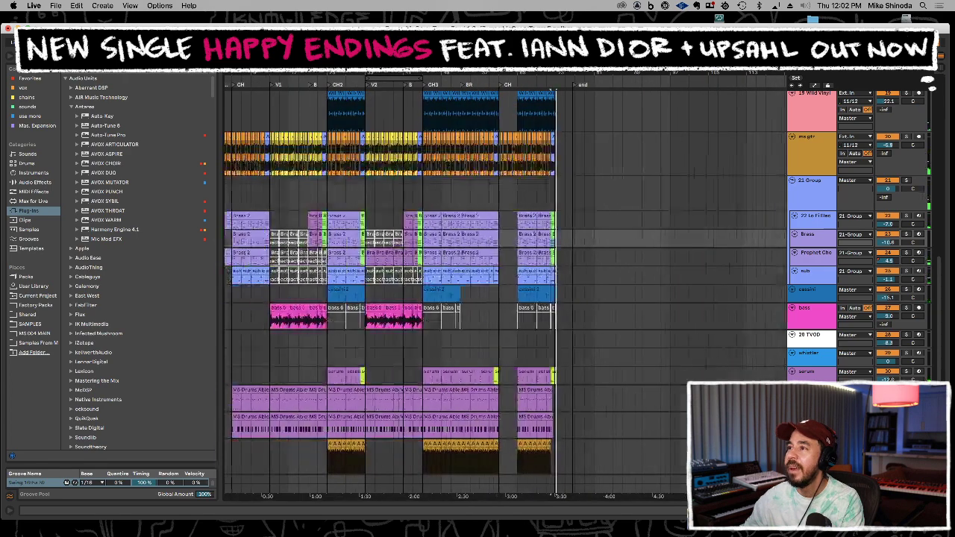
{"action": "left_click", "coordinate": [229, 124]}
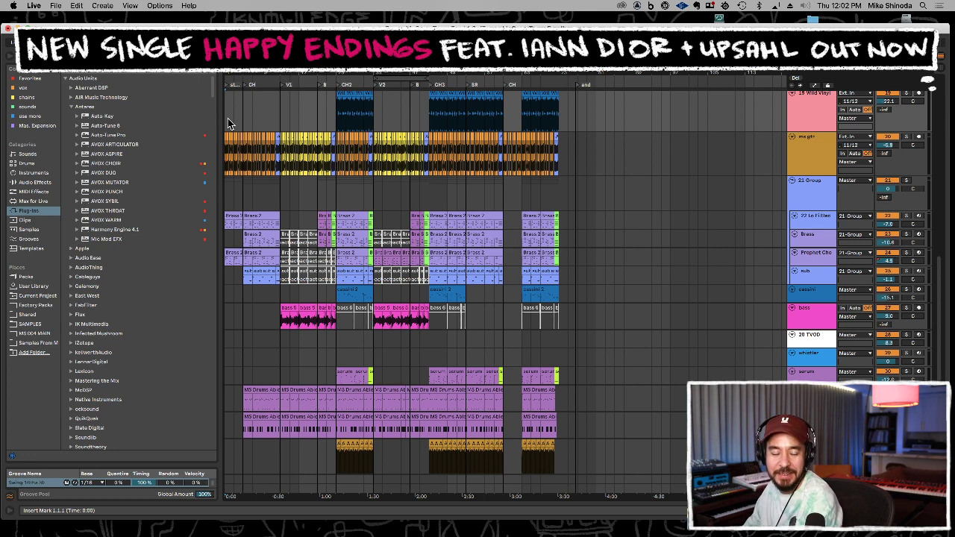
{"action": "key", "text": "super+s"}
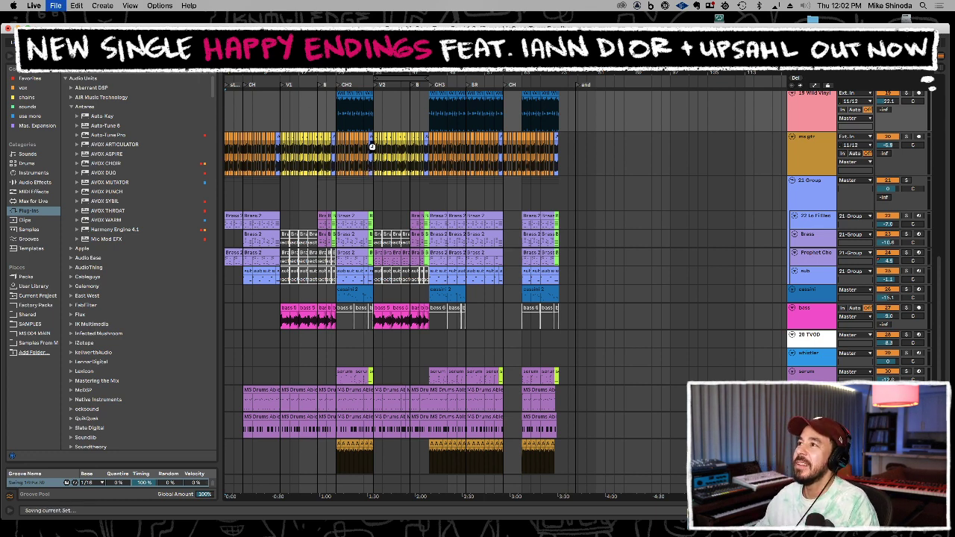
Select bars 13 to 33, from V1 through CH2, on the 21 Group track
{"action": "left_click_drag", "start_coordinate": [279, 190], "coordinate": [371, 194]}
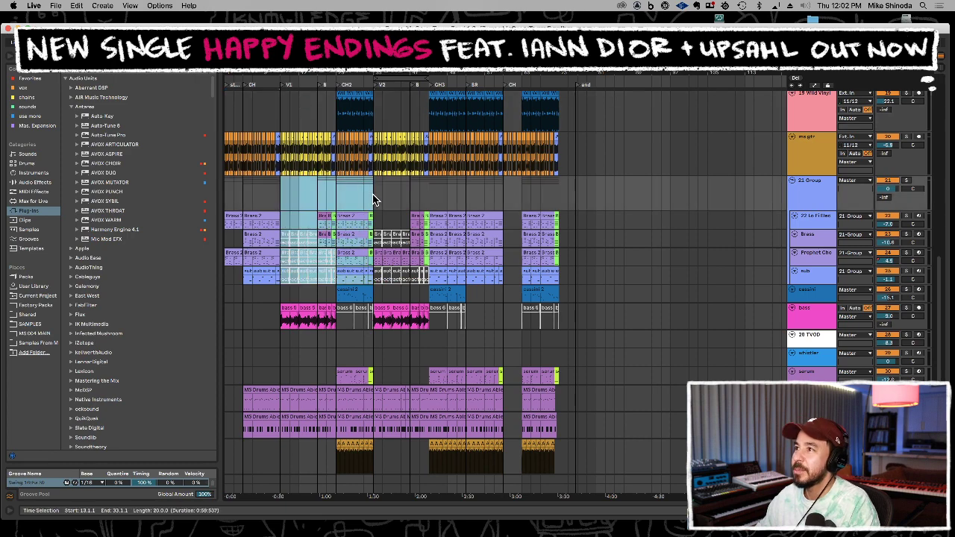
{"action": "scroll", "coordinate": [657, 237], "scroll_direction": "up", "scroll_amount": 10}
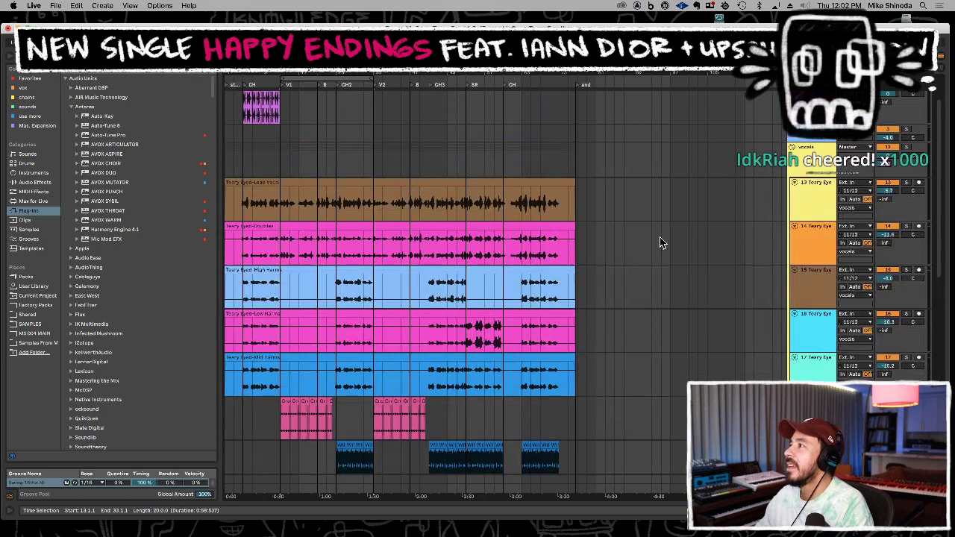